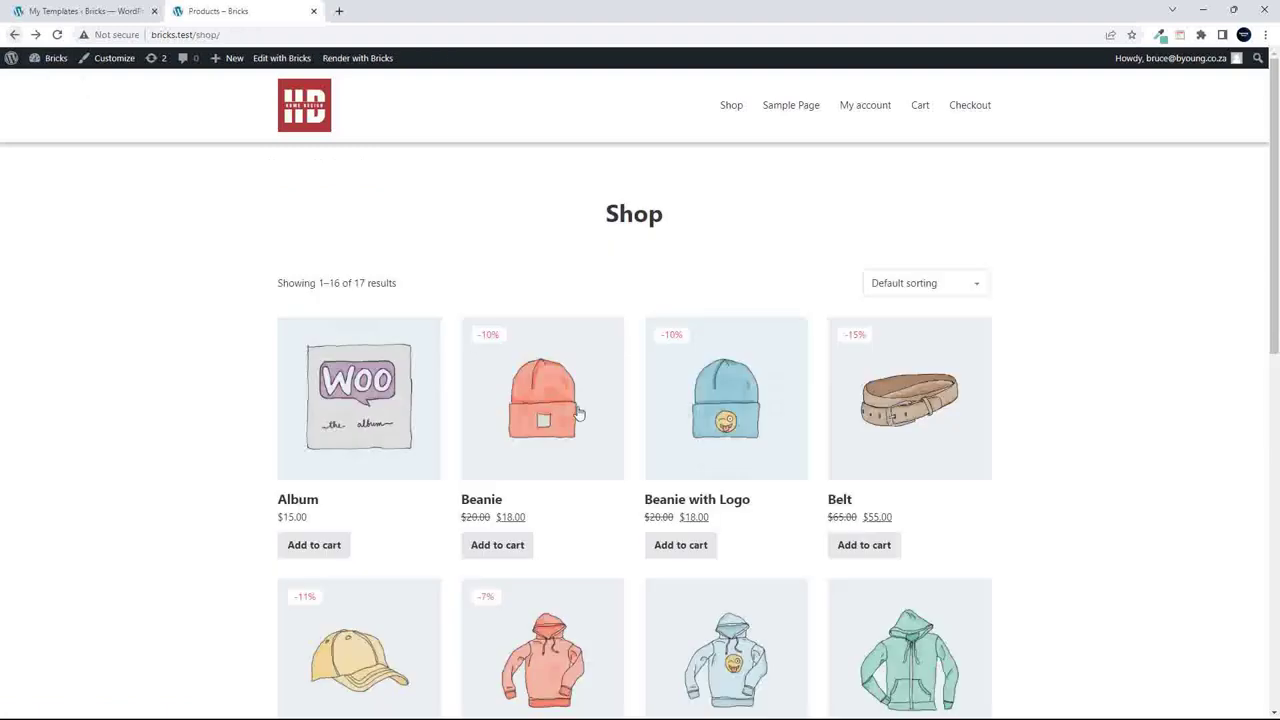
# View the Belt product page, return to the Shop, then switch to the Bricks My Templates list.
pyautogui.click(907, 408)
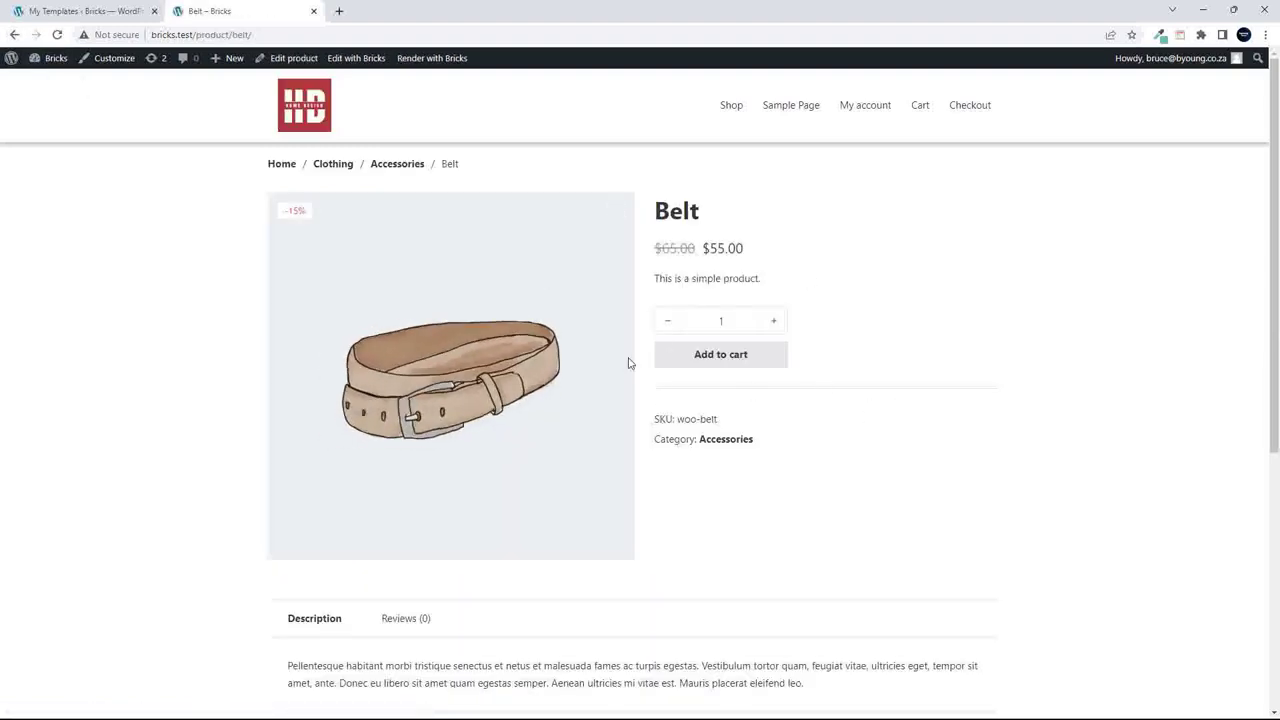
pyautogui.click(733, 106)
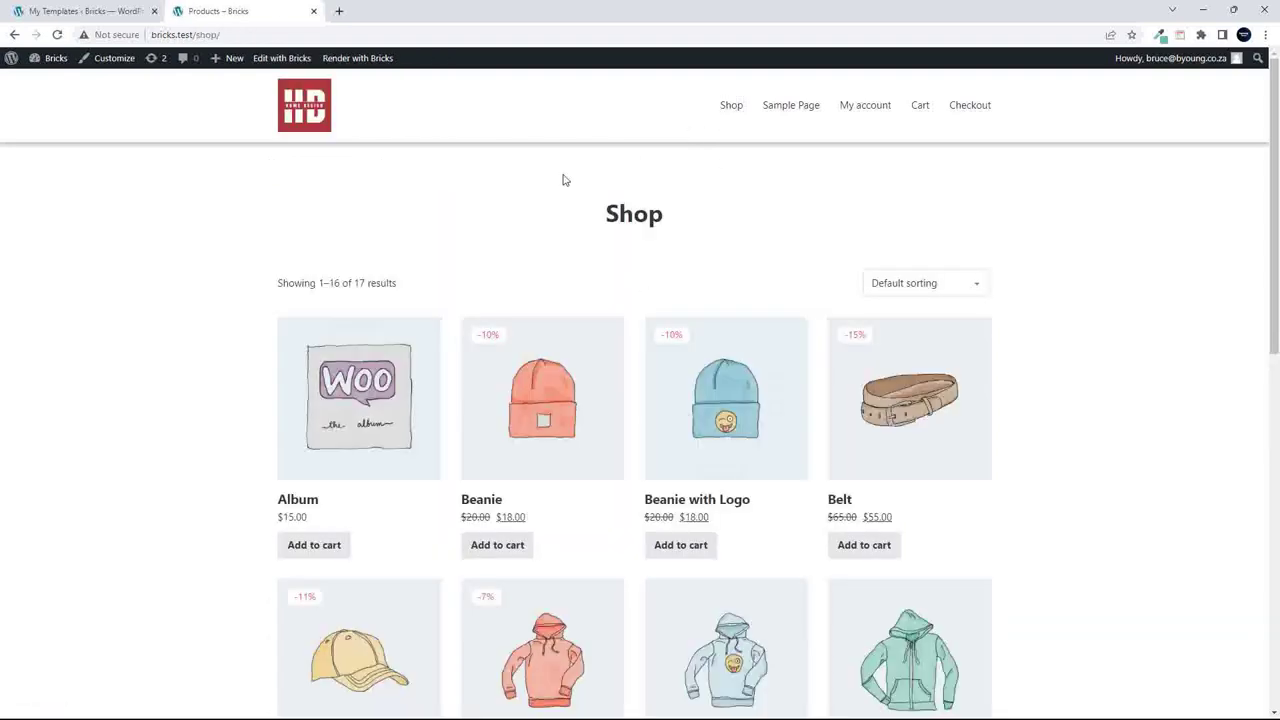
pyautogui.click(88, 10)
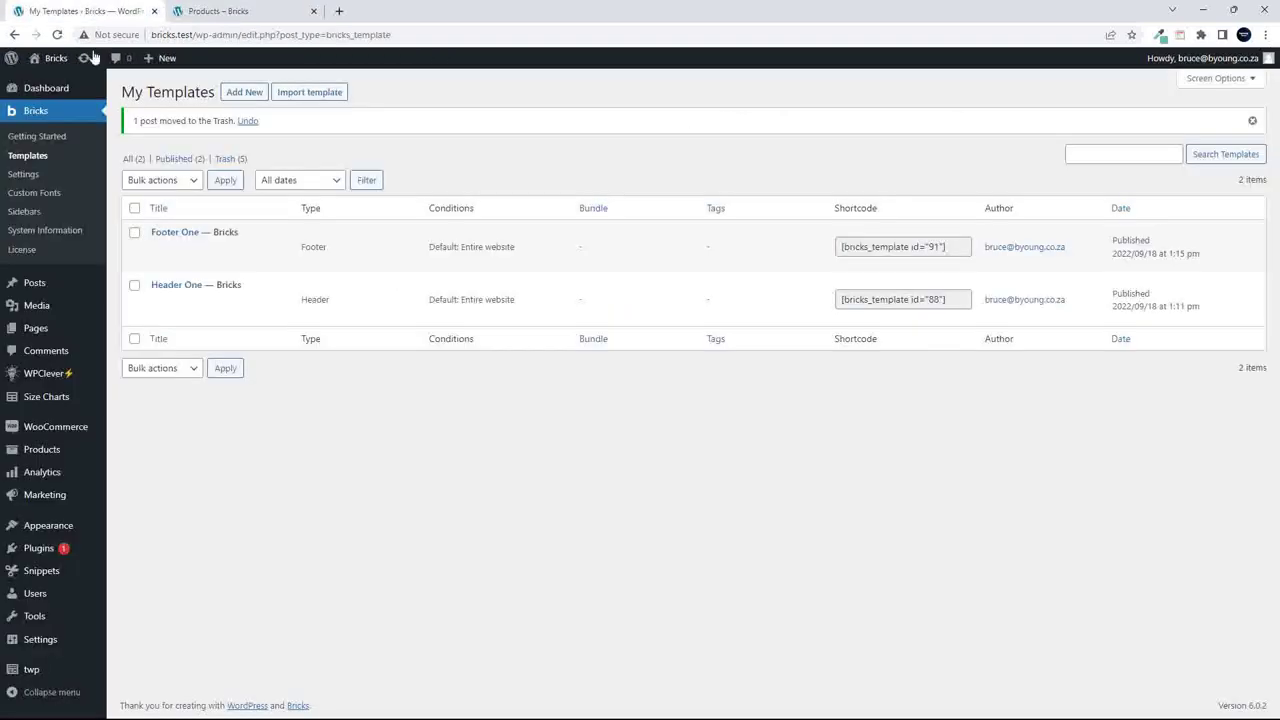
# Create a new Bricks template titled 'Music Template' and publish it.
pyautogui.click(236, 94)
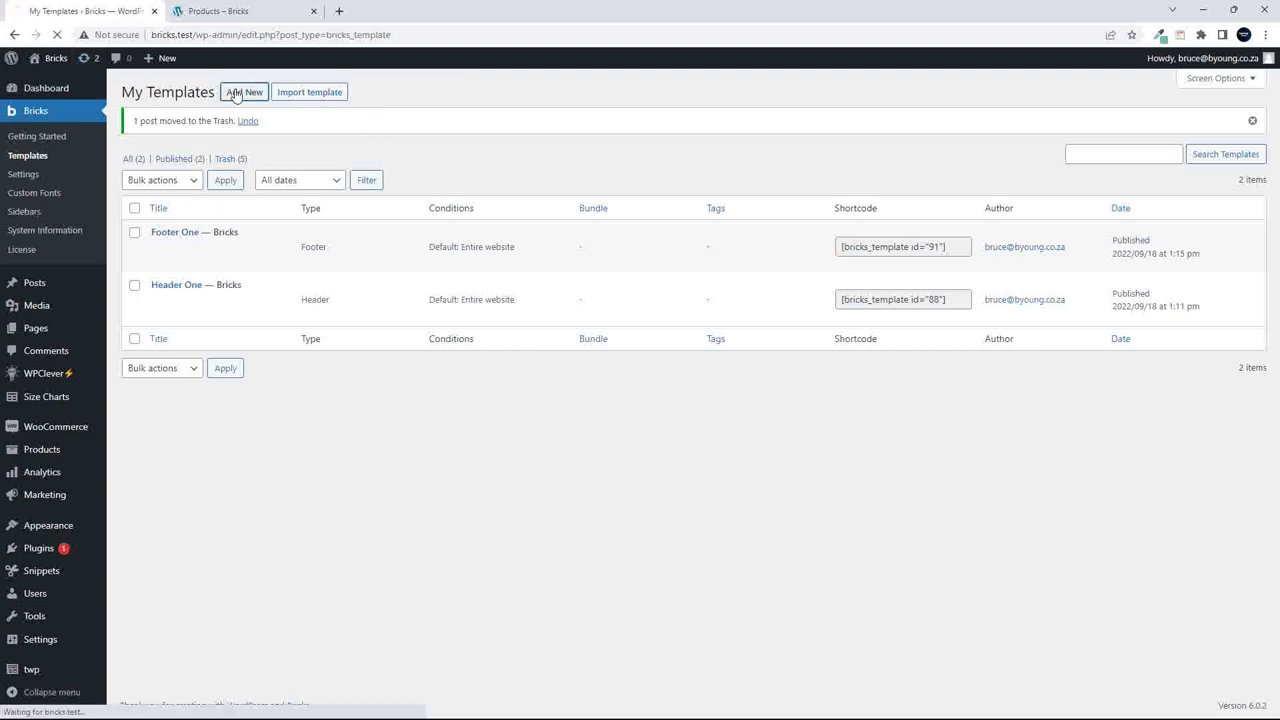
pyautogui.write('Music Template')
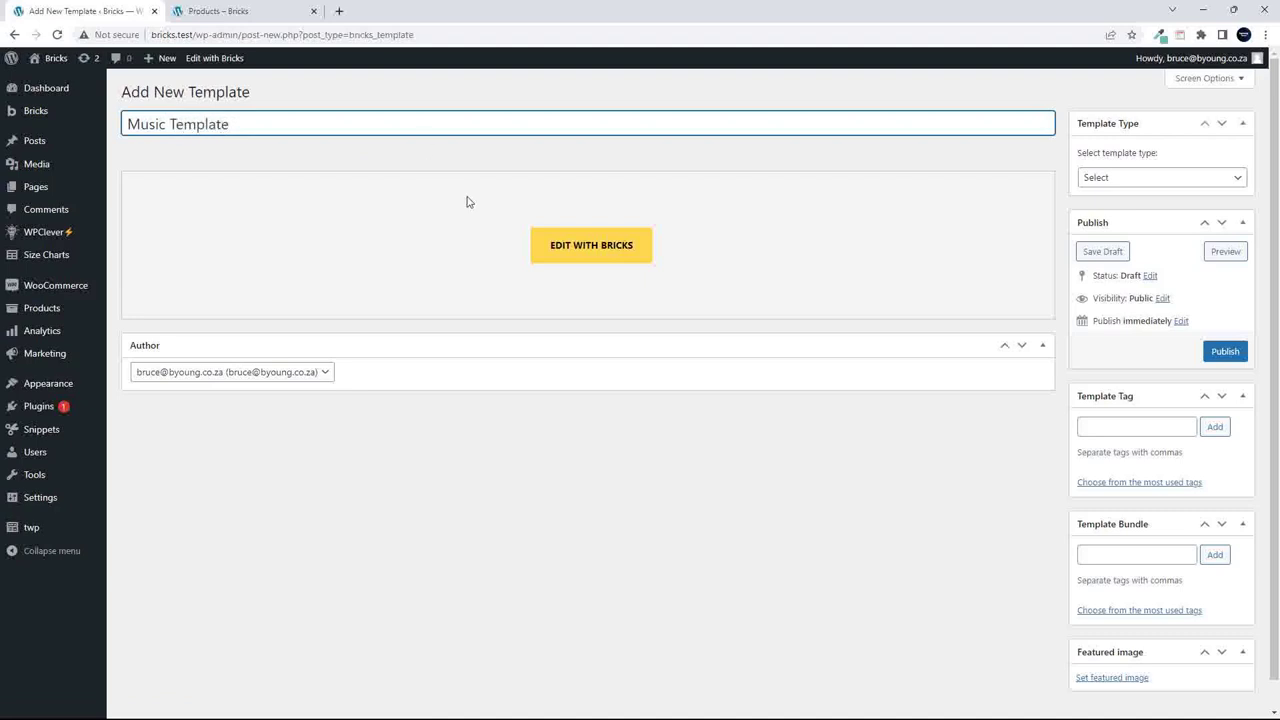
pyautogui.click(1226, 351)
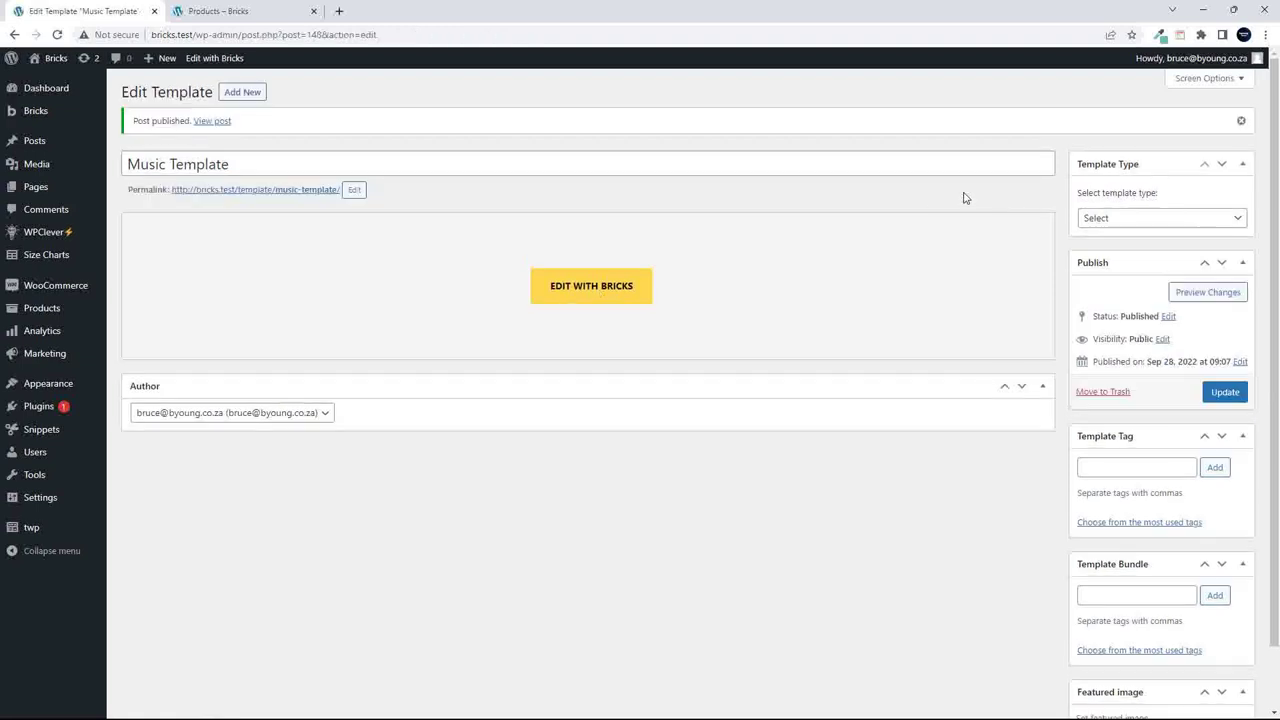
# Open the published Music Template in the Bricks editor.
pyautogui.click(1200, 222)
pyautogui.click(1200, 222)
pyautogui.click(1201, 222)
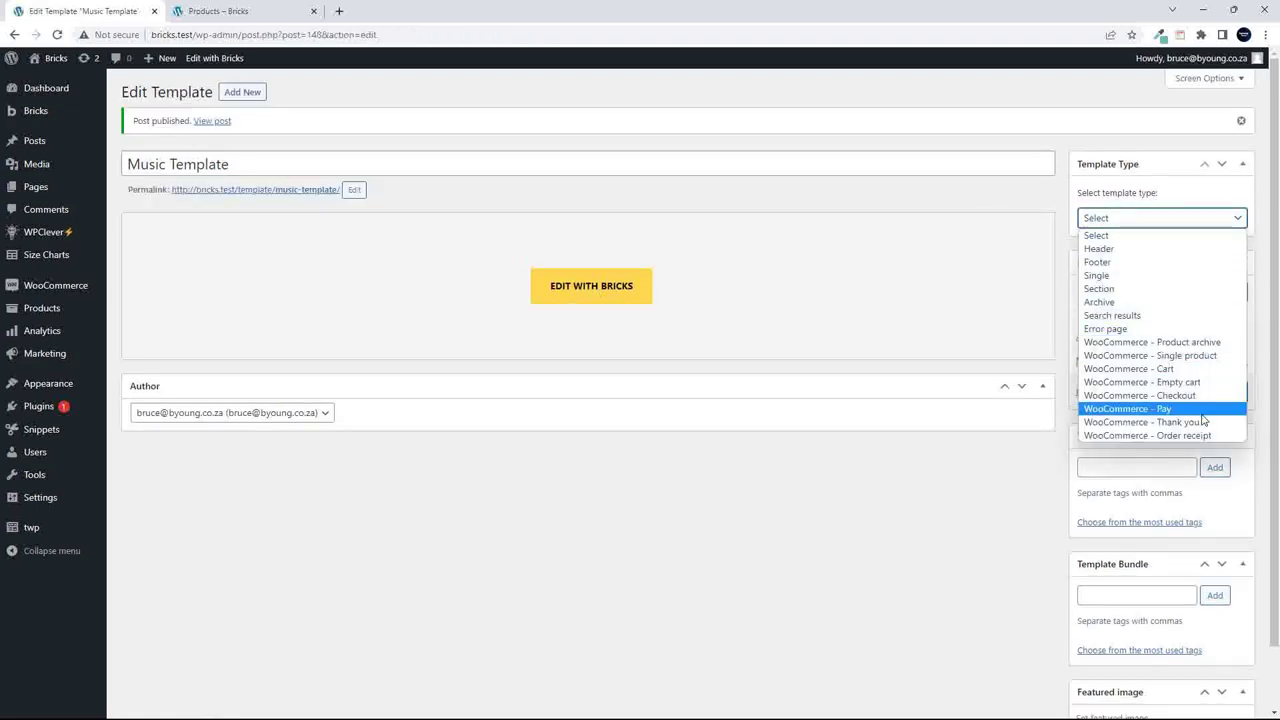
pyautogui.click(598, 288)
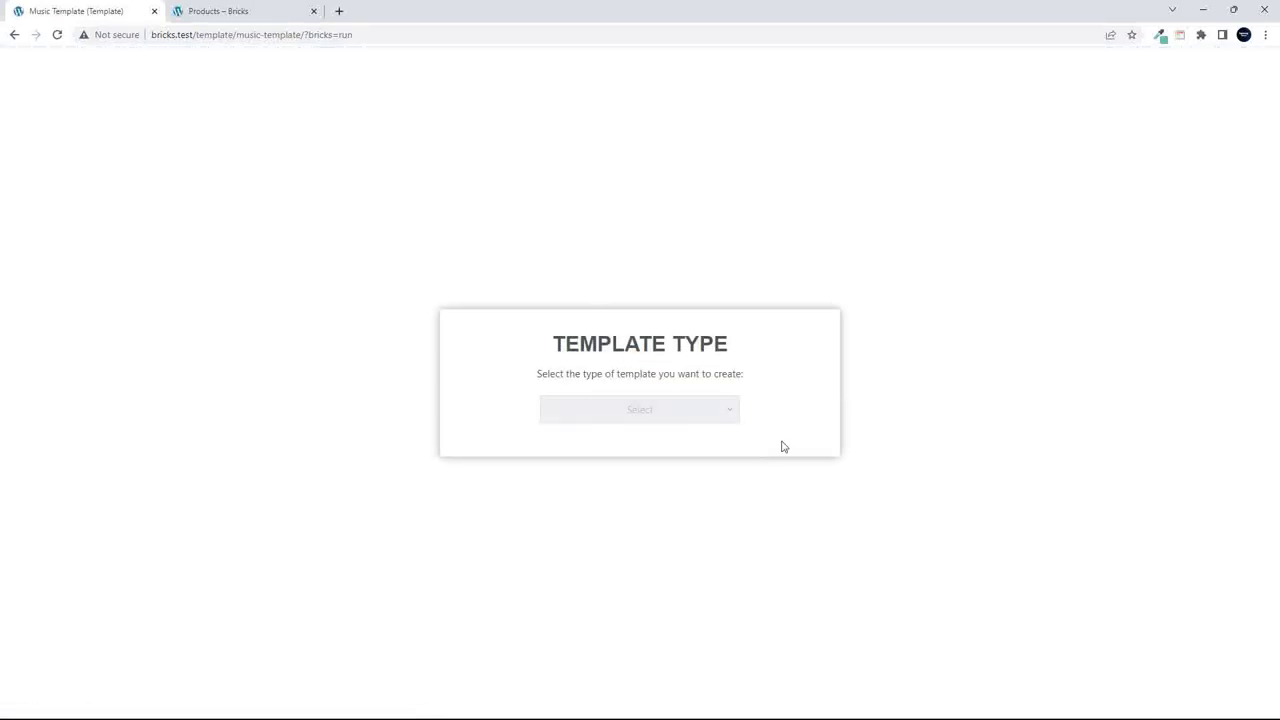
# Set the Music Template's type to WooCommerce - Single product.
pyautogui.click(716, 417)
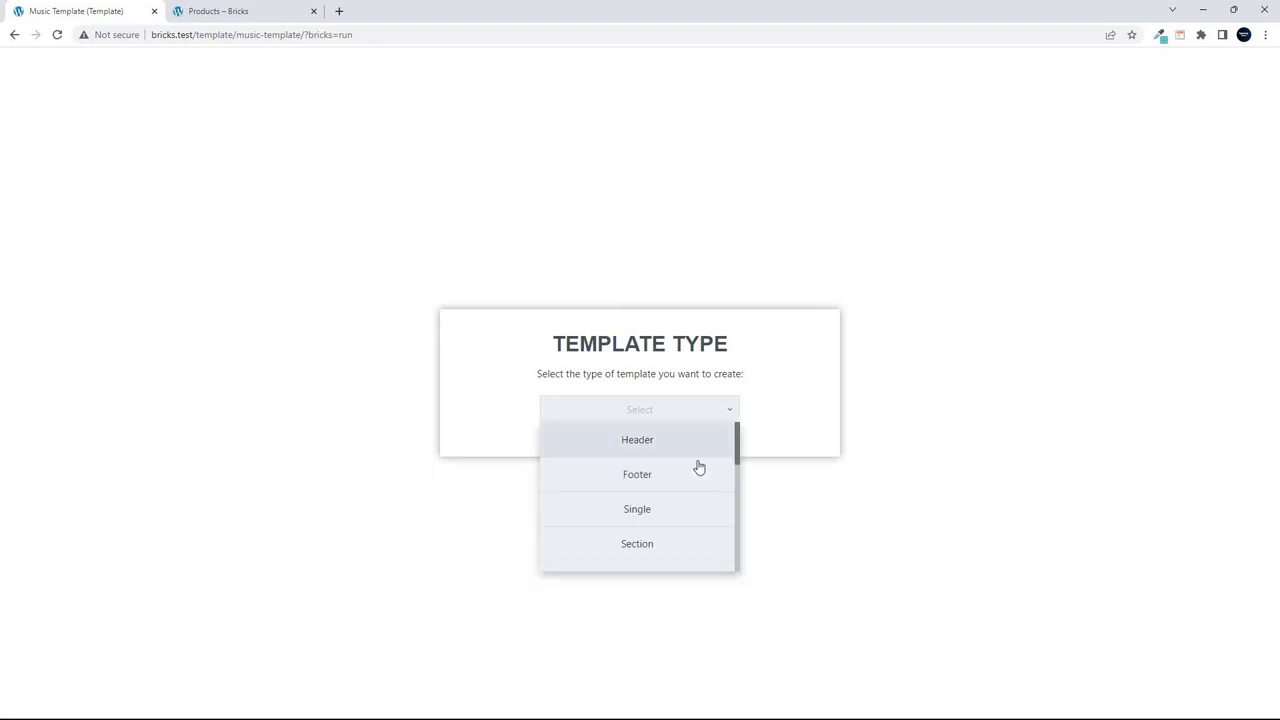
pyautogui.scroll(-3, 691, 482)
pyautogui.scroll(-1, 691, 482)
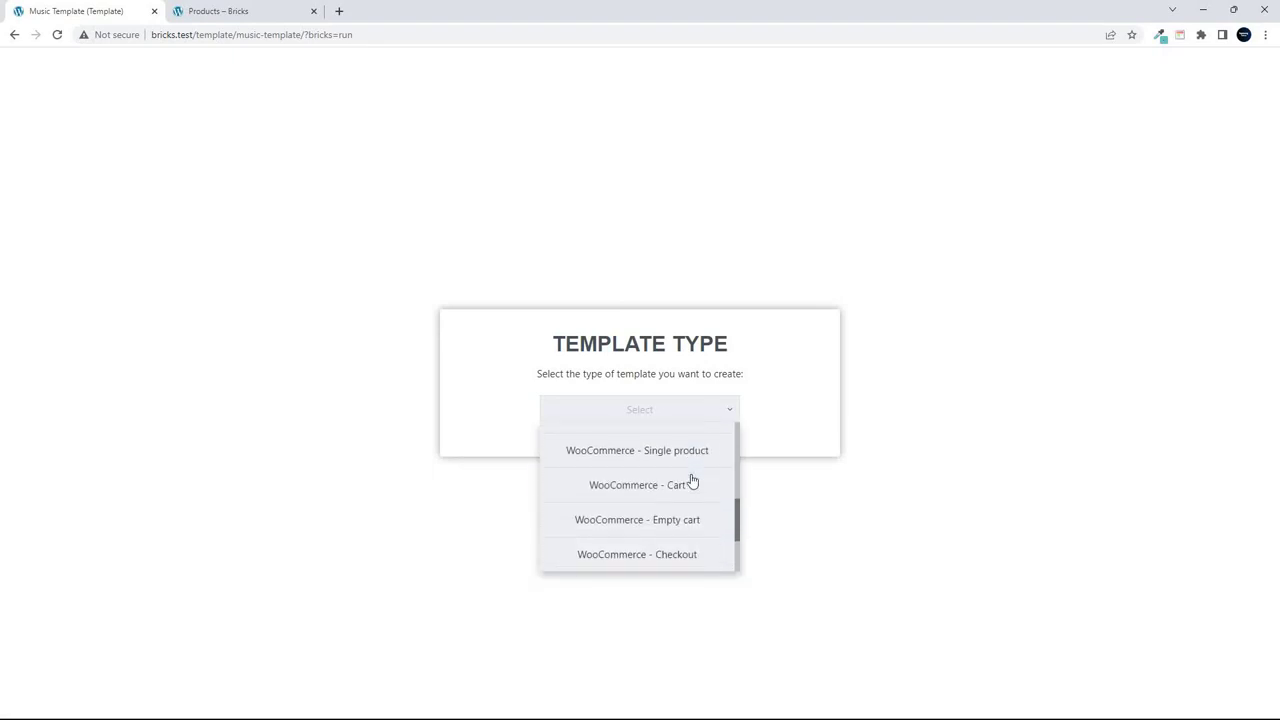
pyautogui.scroll(1, 691, 482)
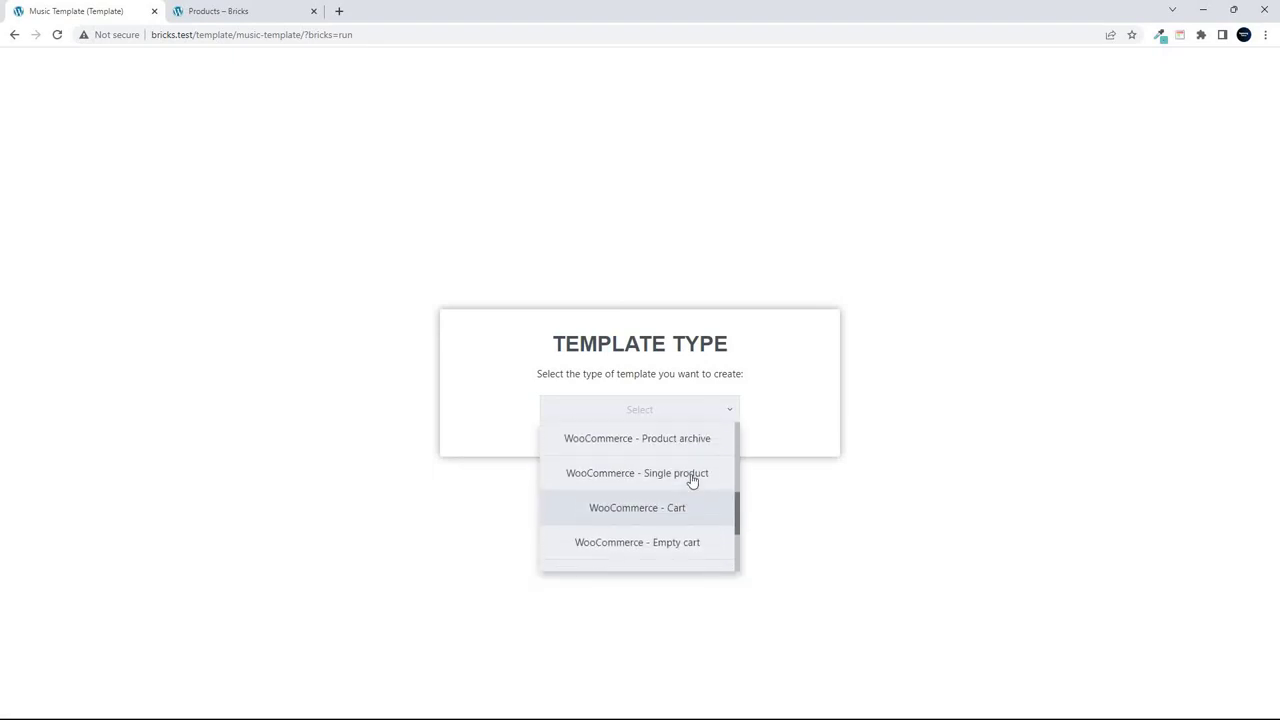
pyautogui.click(639, 472)
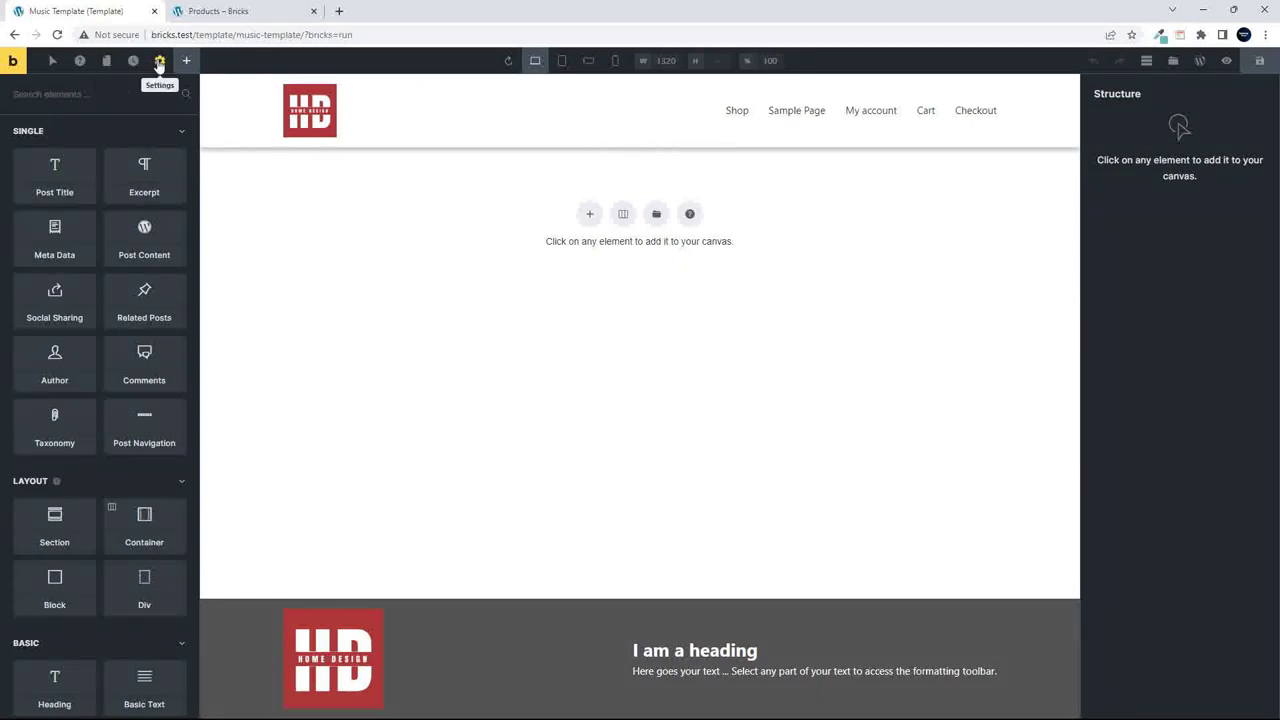
# Add a Post type display condition applying the template to Products.
pyautogui.click(159, 62)
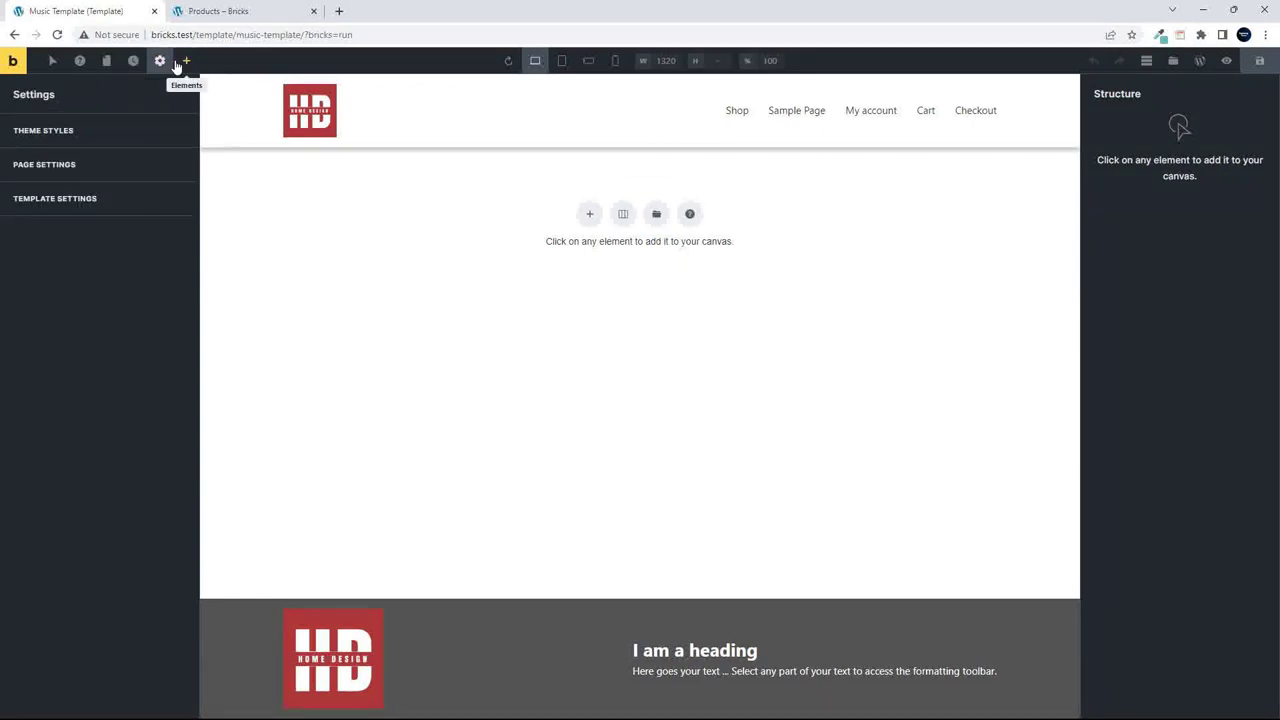
pyautogui.click(55, 200)
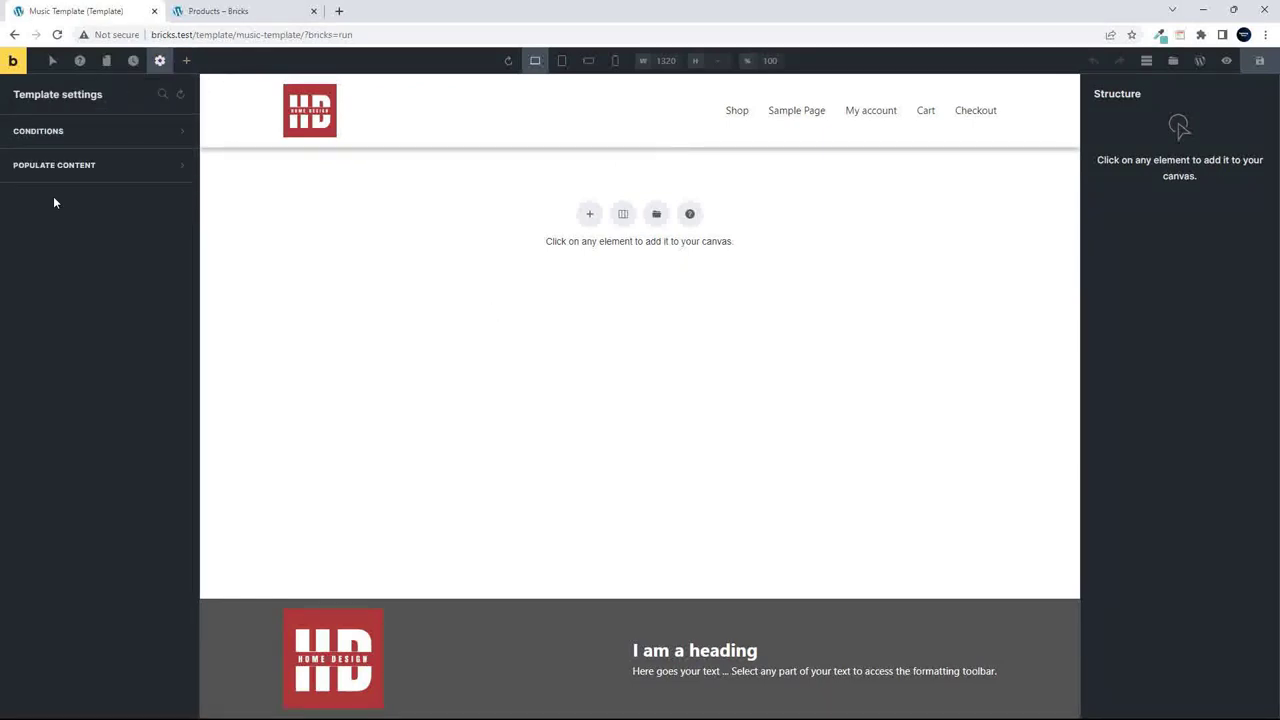
pyautogui.click(137, 137)
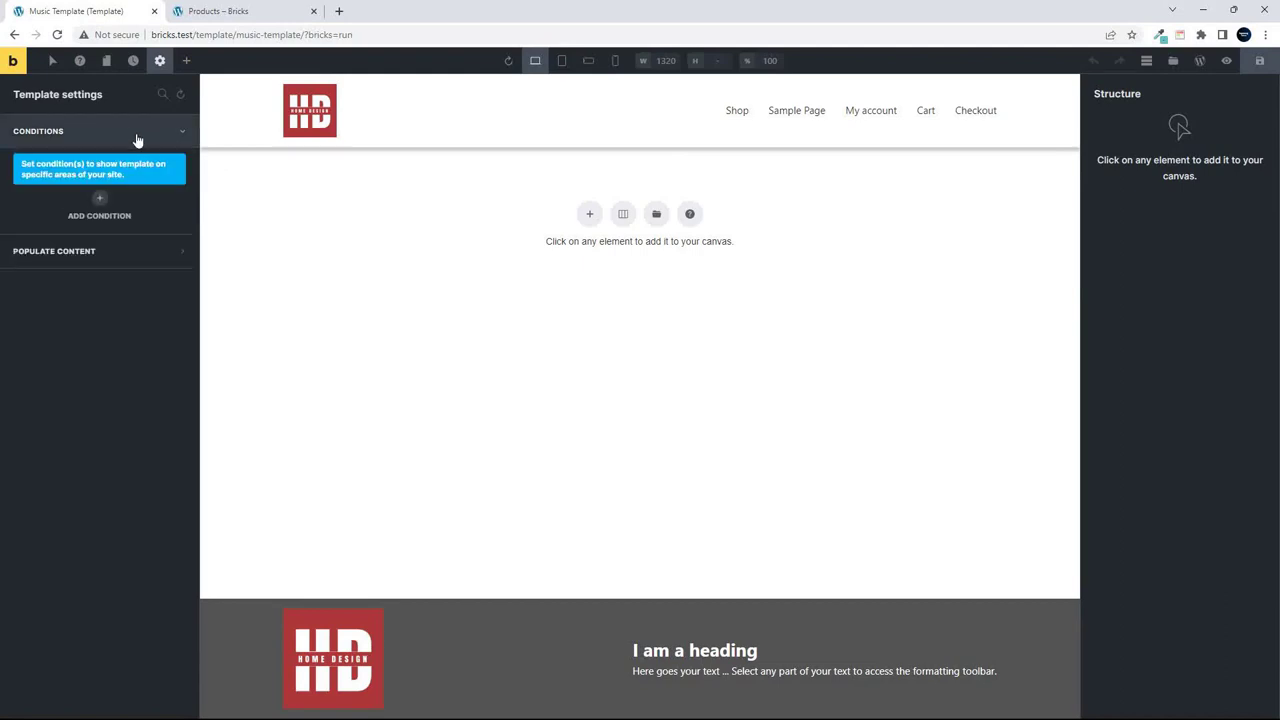
pyautogui.click(96, 213)
pyautogui.click(103, 238)
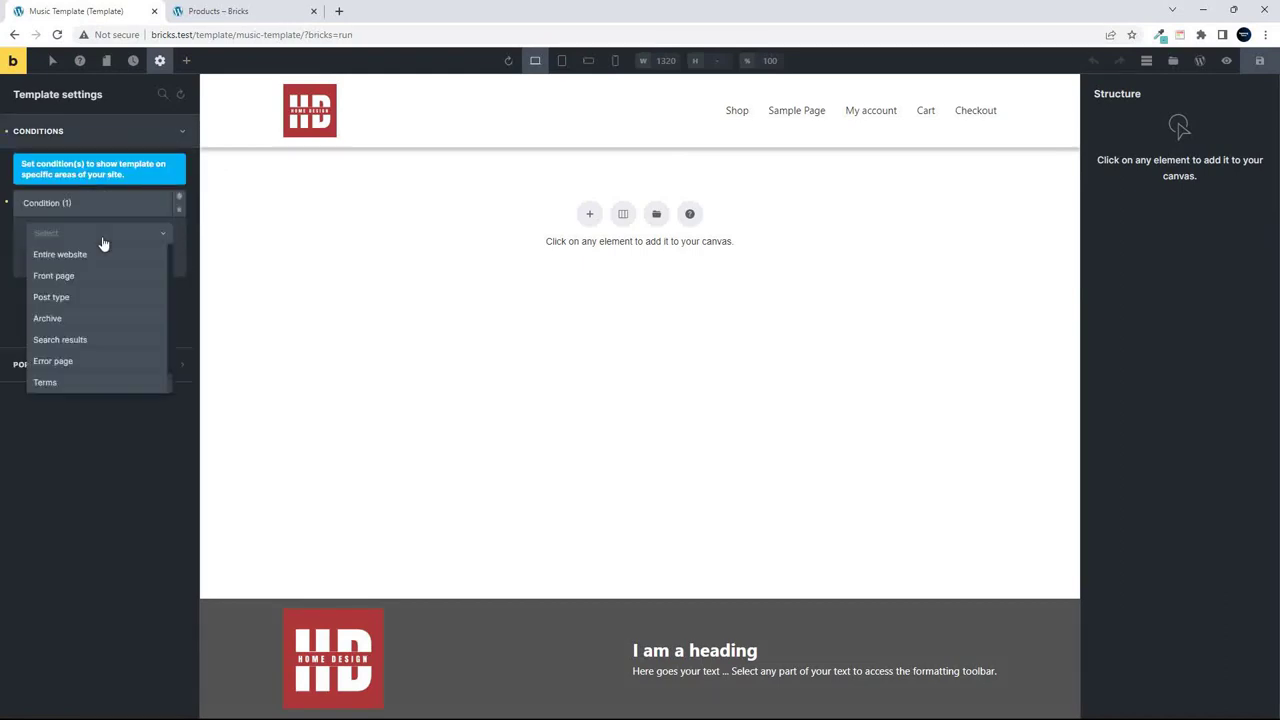
pyautogui.click(64, 297)
pyautogui.click(110, 296)
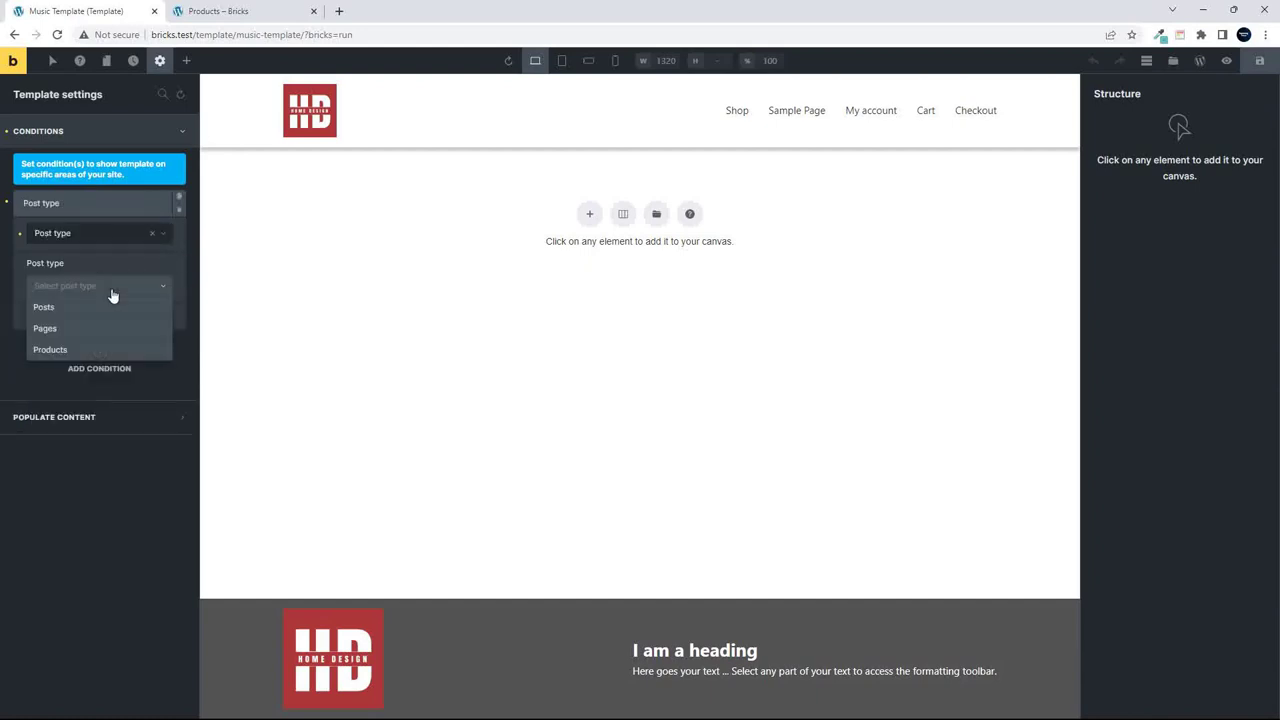
pyautogui.click(69, 352)
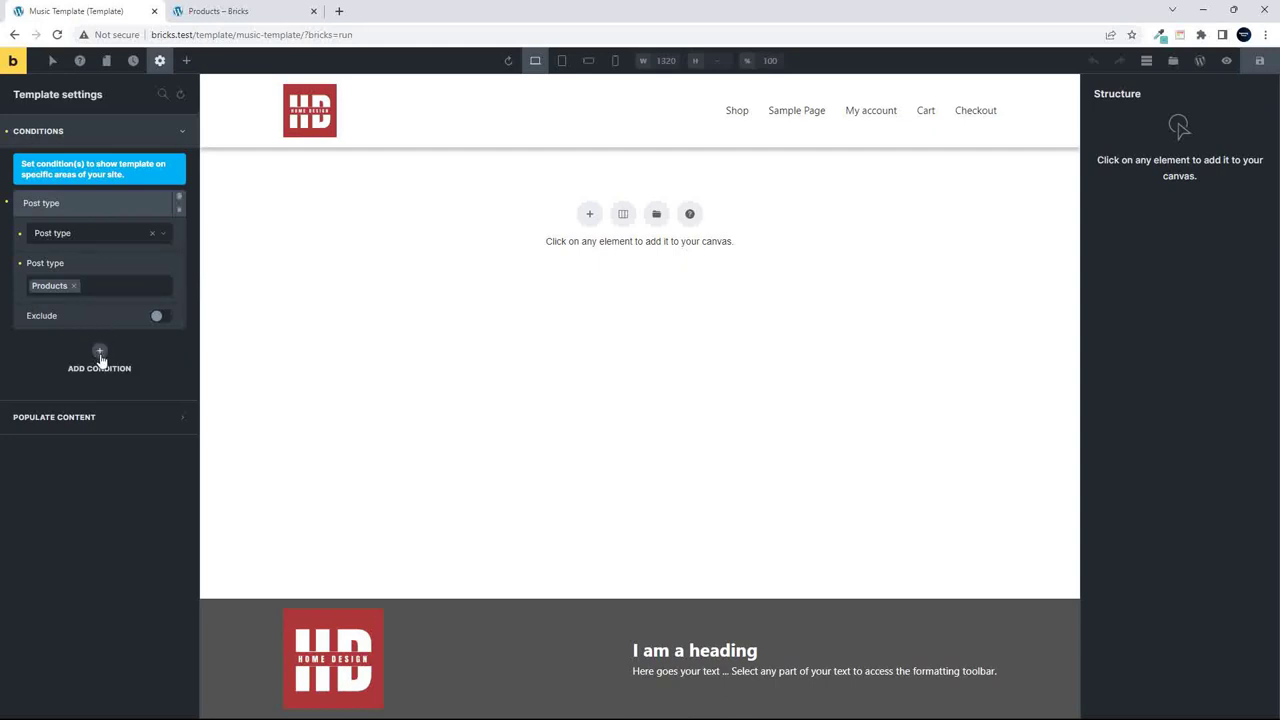
# Add a second Terms condition limiting the template to the Music product category.
pyautogui.click(100, 355)
pyautogui.click(100, 264)
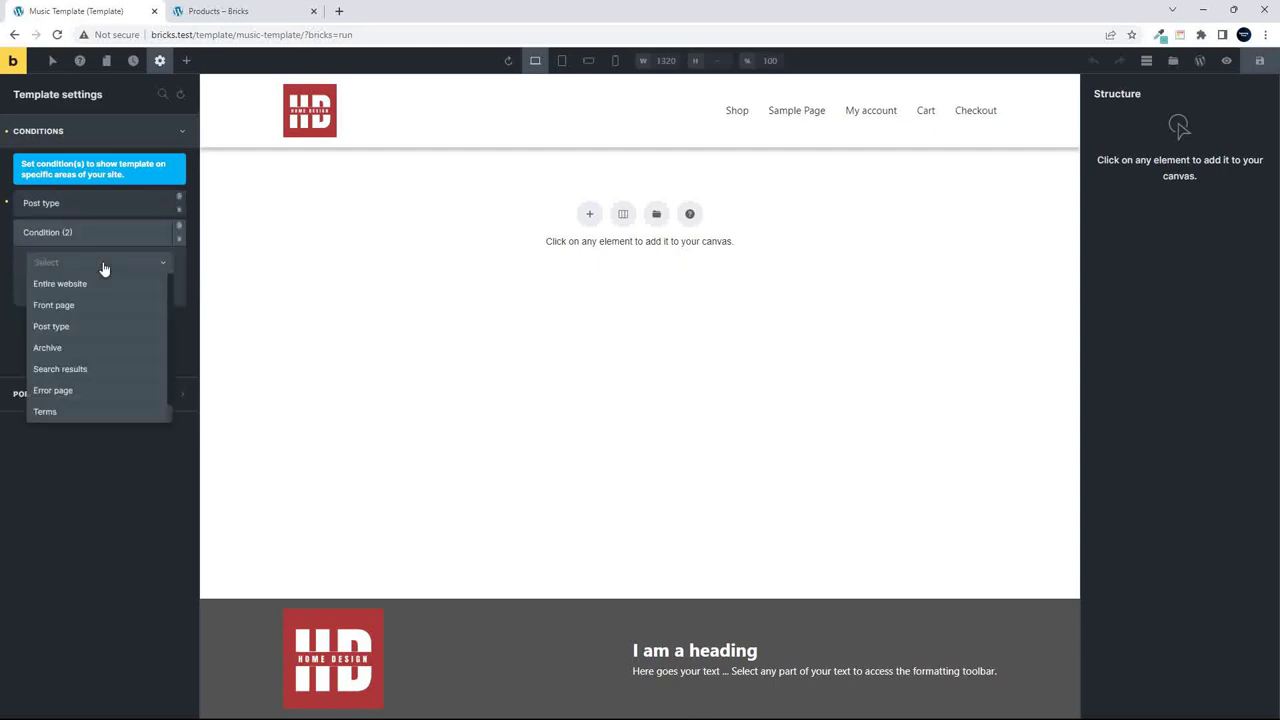
pyautogui.click(66, 412)
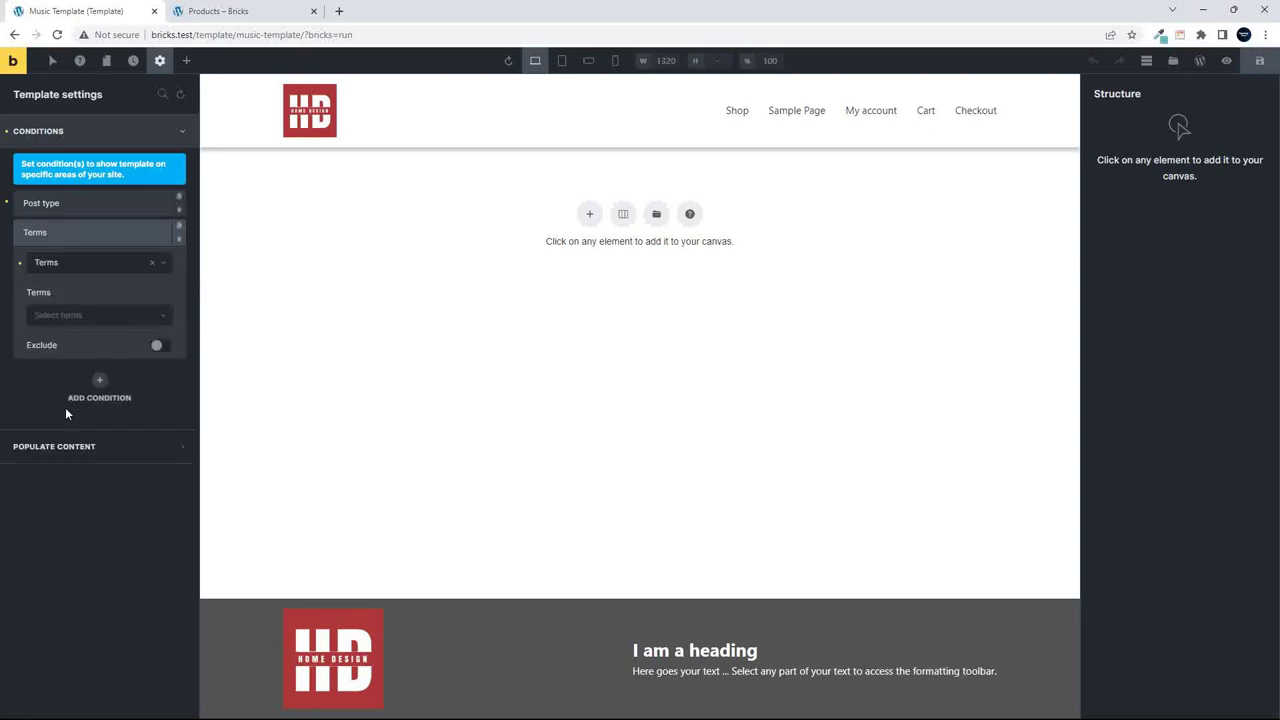
pyautogui.click(101, 316)
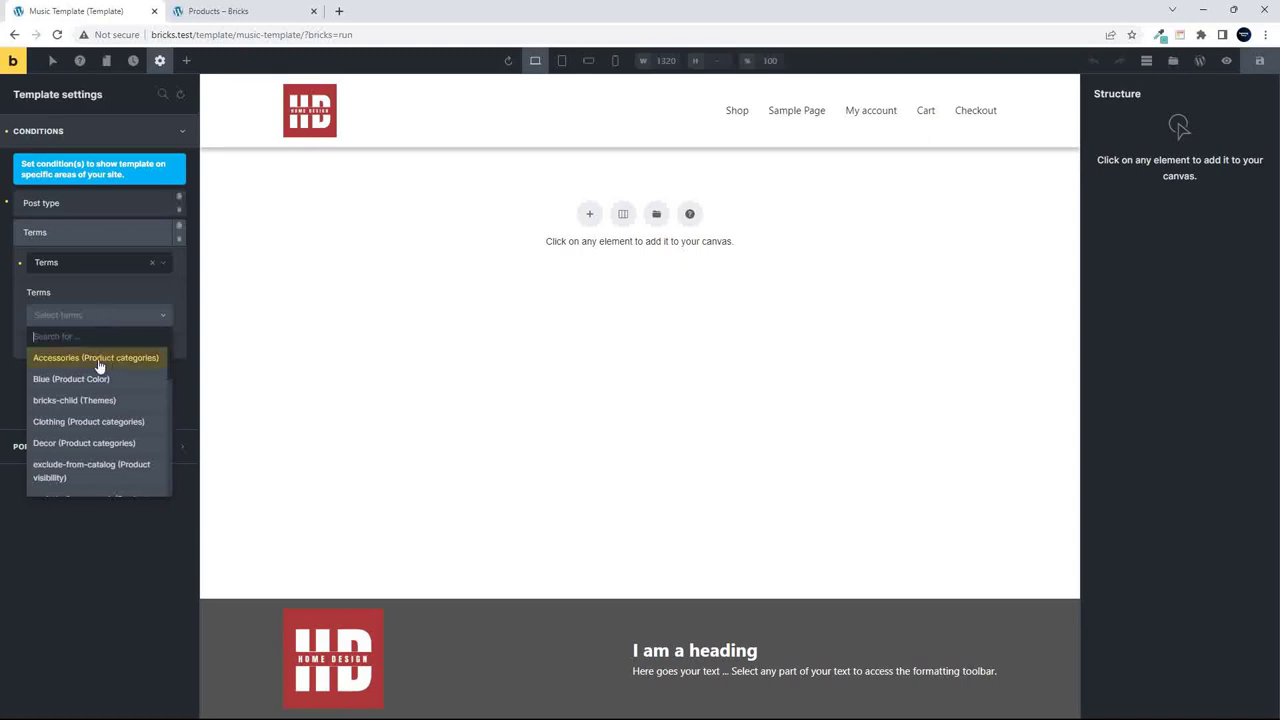
pyautogui.write('music')
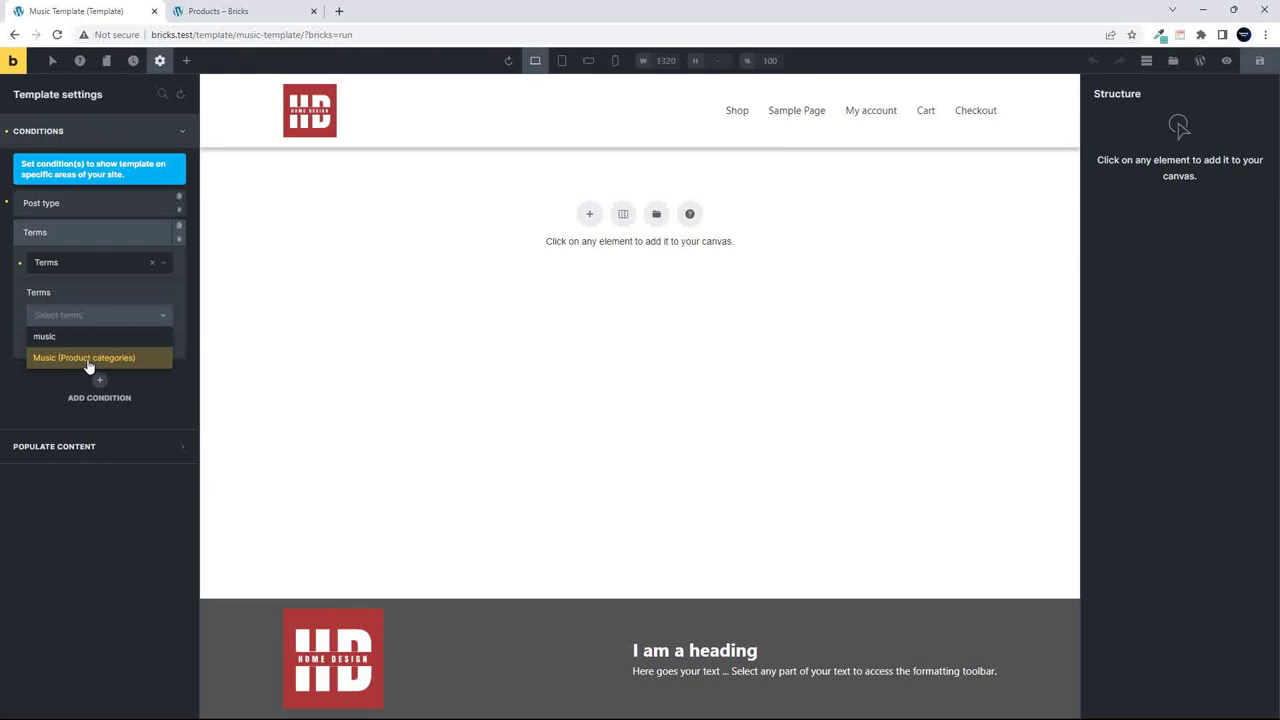
pyautogui.click(91, 361)
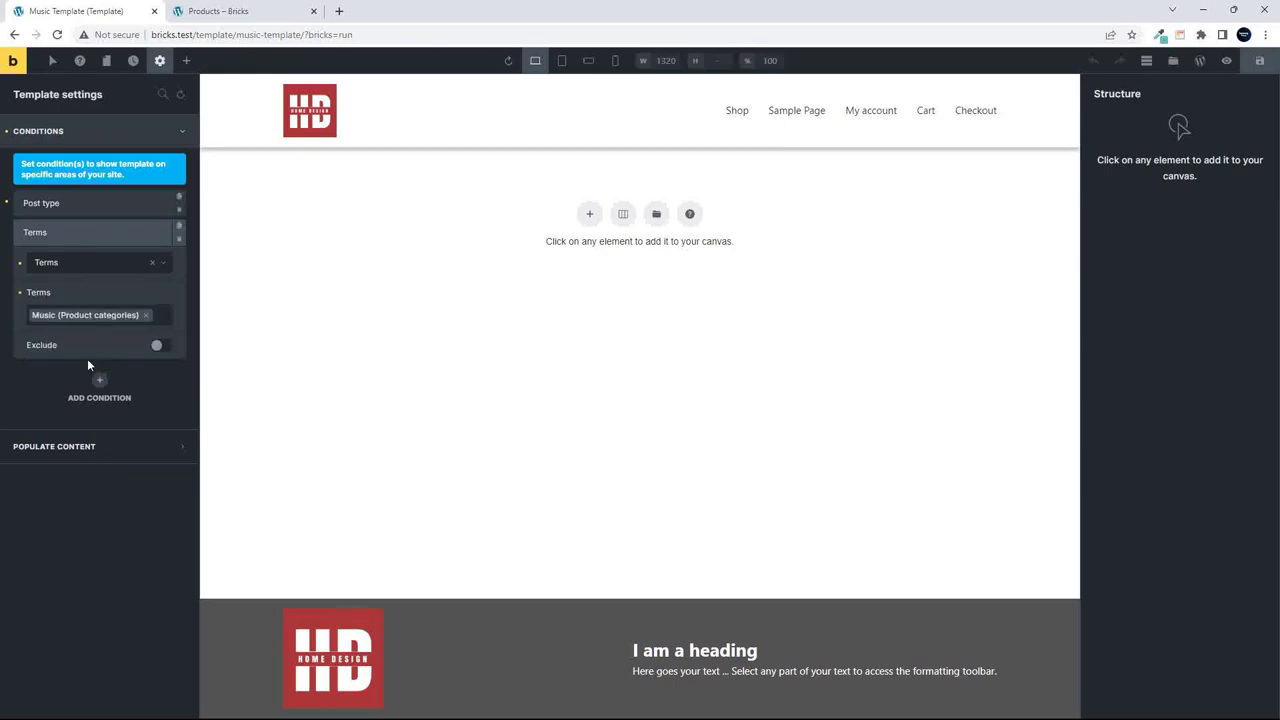
# Delete the Post type condition, keeping only Terms: Music, and save the template.
pyautogui.click(99, 236)
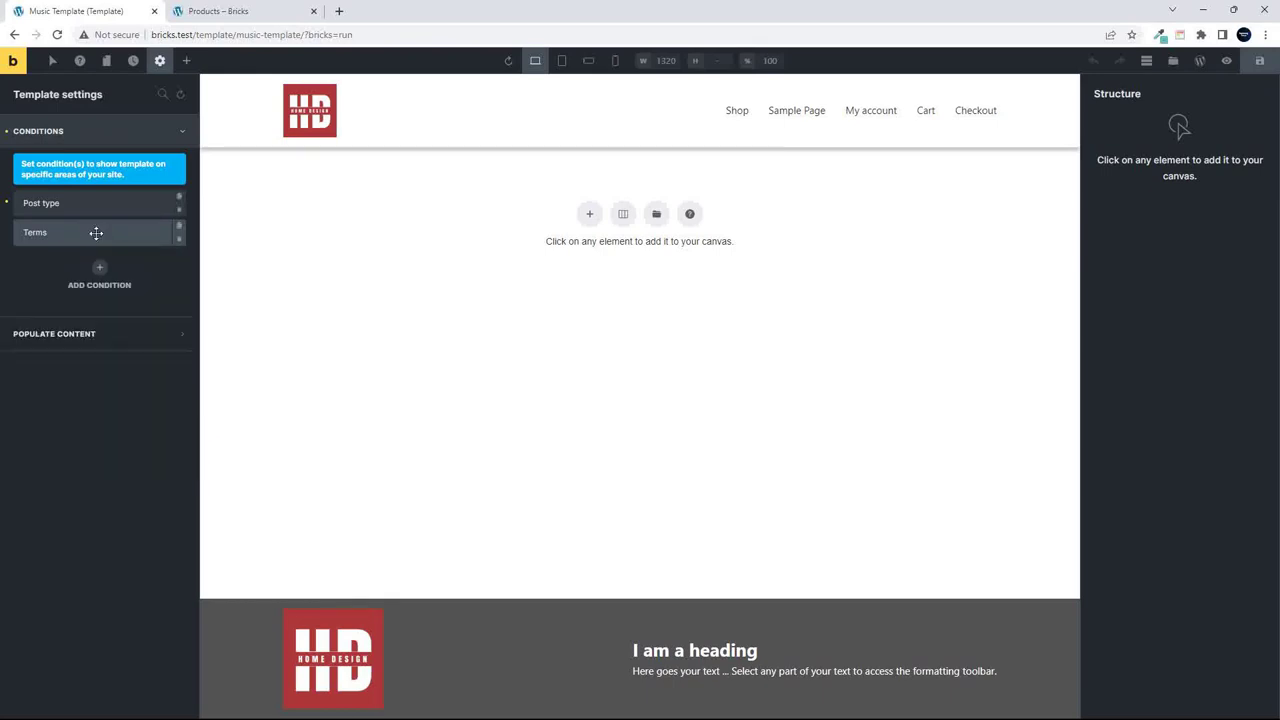
pyautogui.click(108, 206)
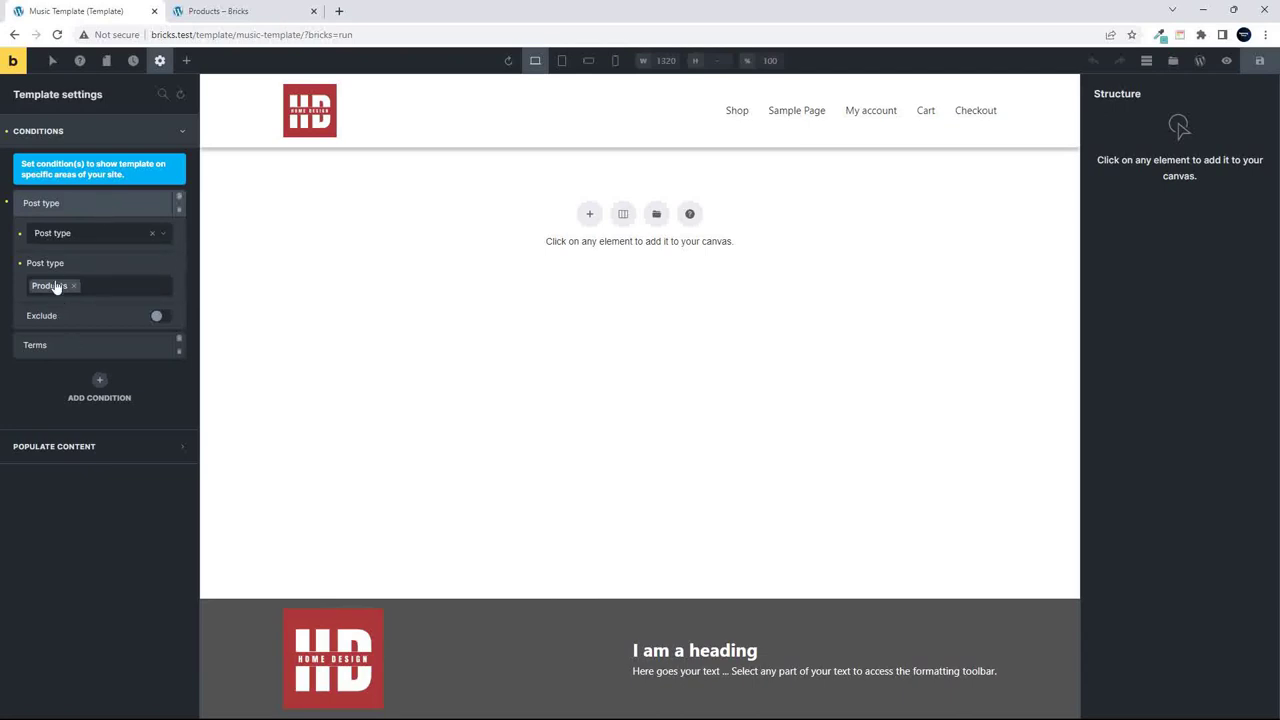
pyautogui.click(90, 202)
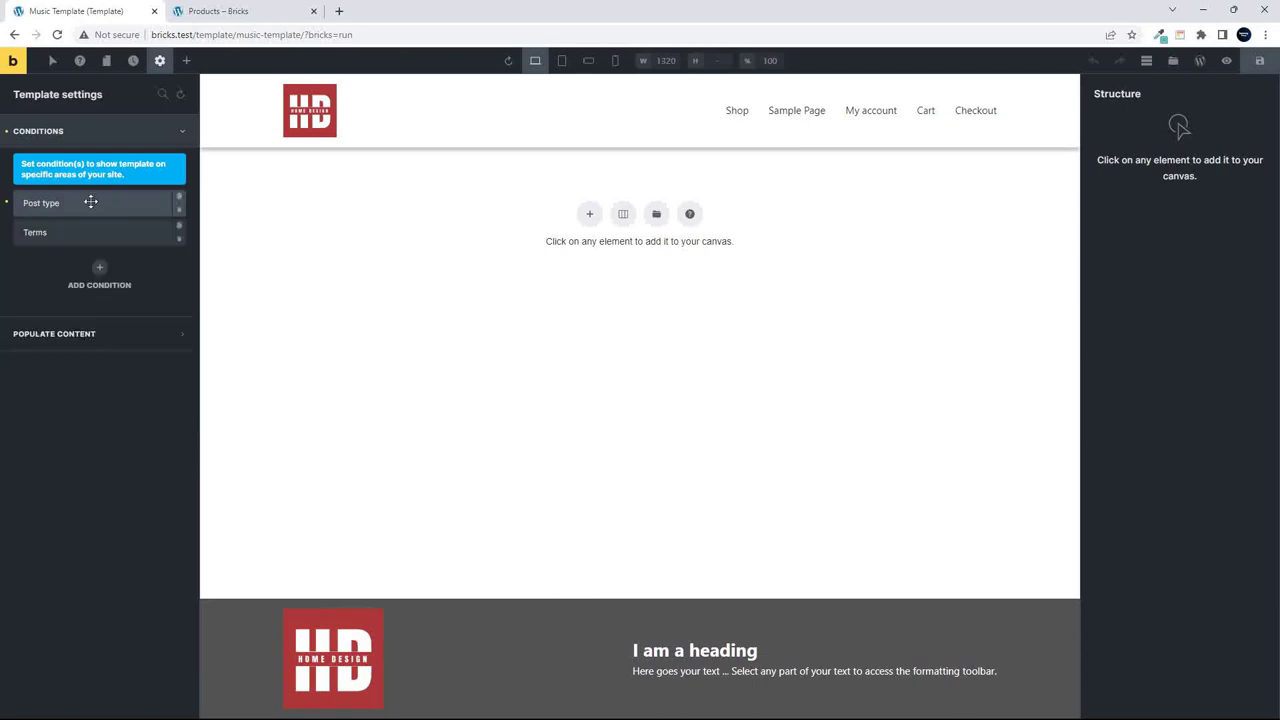
pyautogui.click(79, 240)
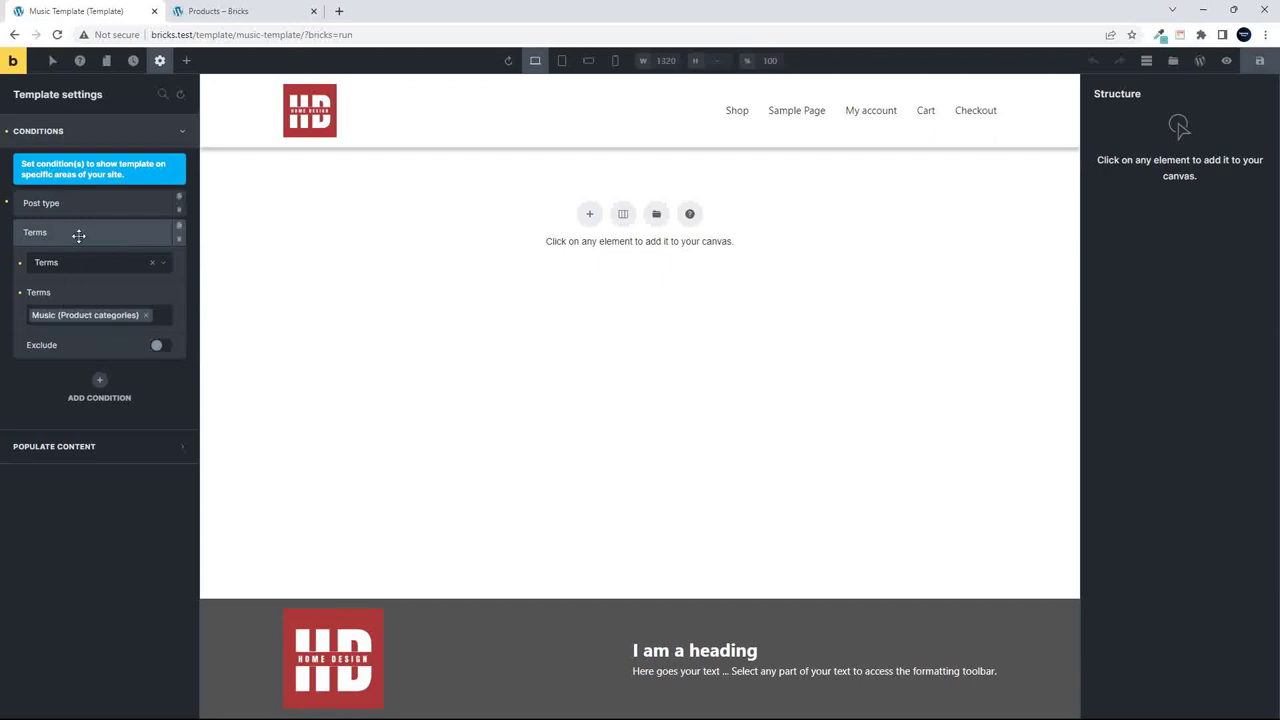
pyautogui.click(78, 234)
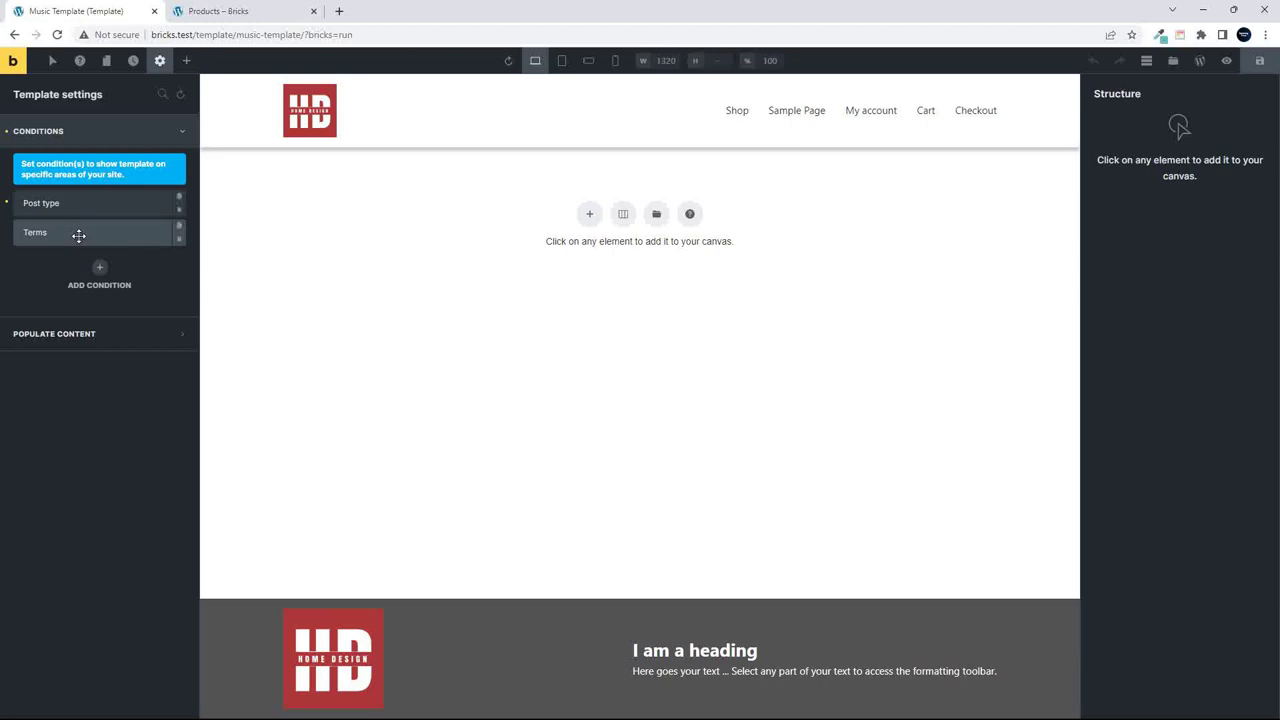
pyautogui.click(79, 204)
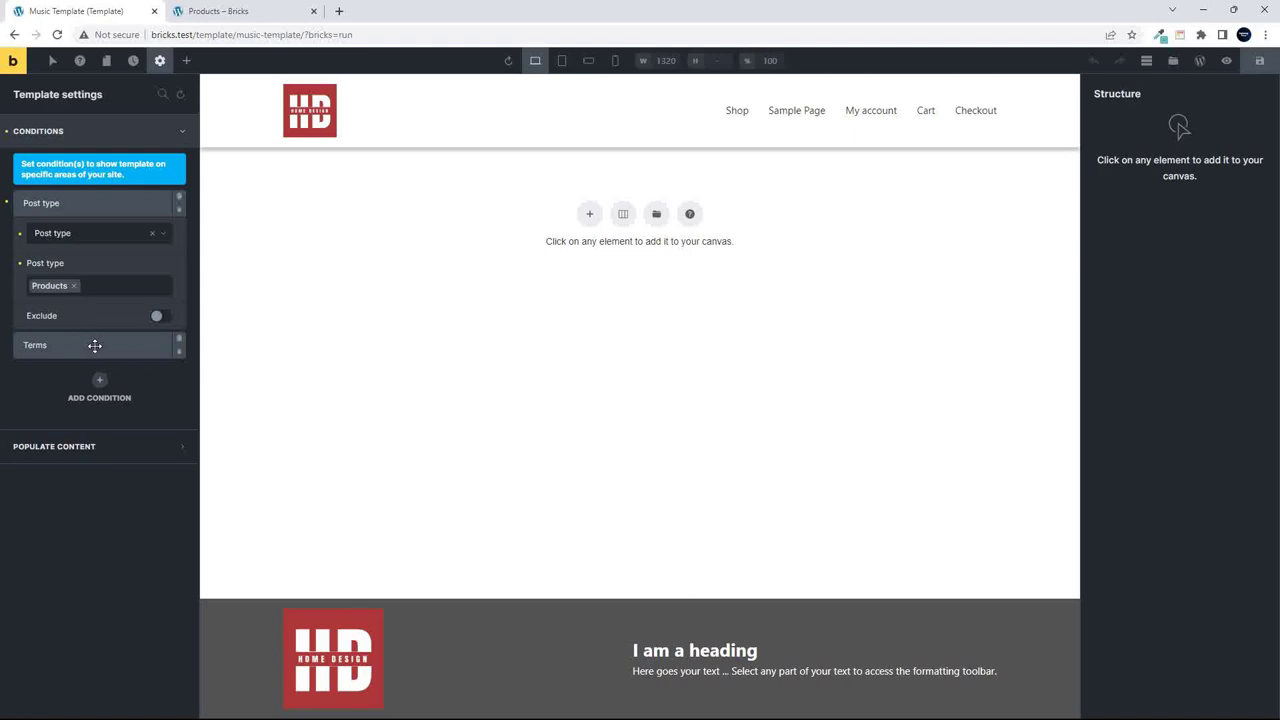
pyautogui.click(180, 212)
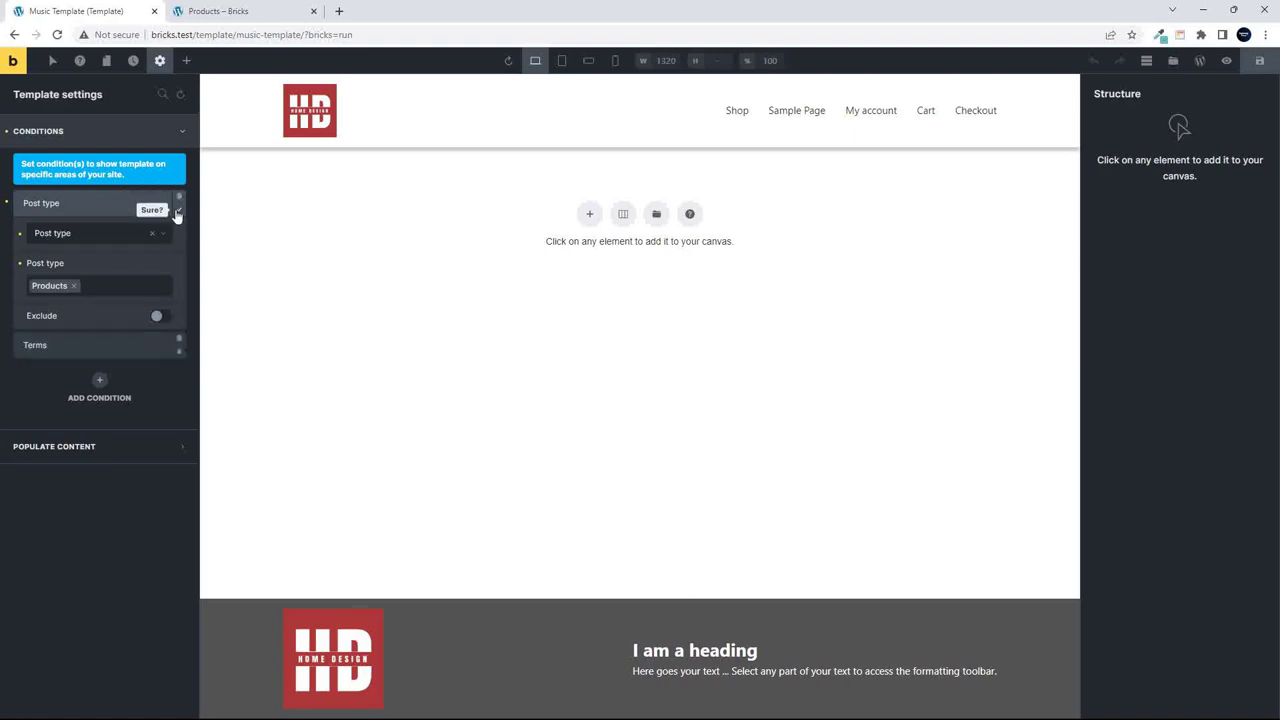
pyautogui.click(180, 212)
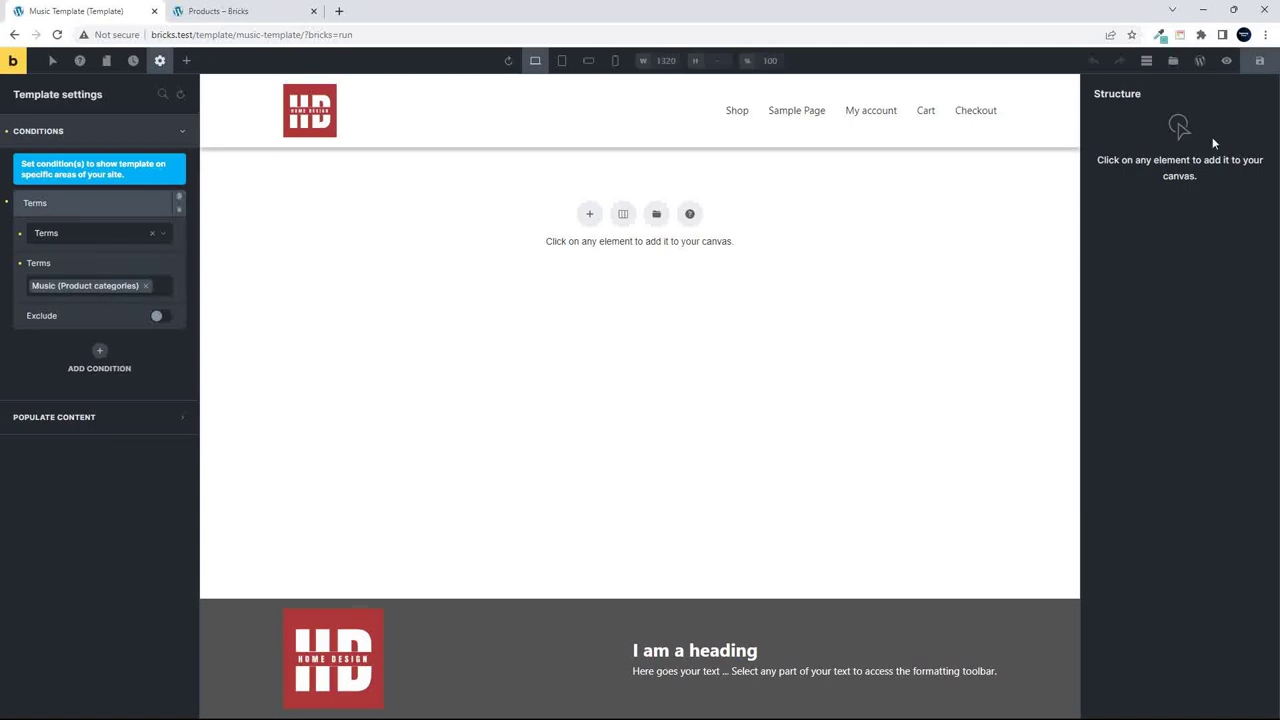
pyautogui.click(1259, 60)
# Add a Container to the canvas and split it into a 50|50 column layout.
pyautogui.click(186, 62)
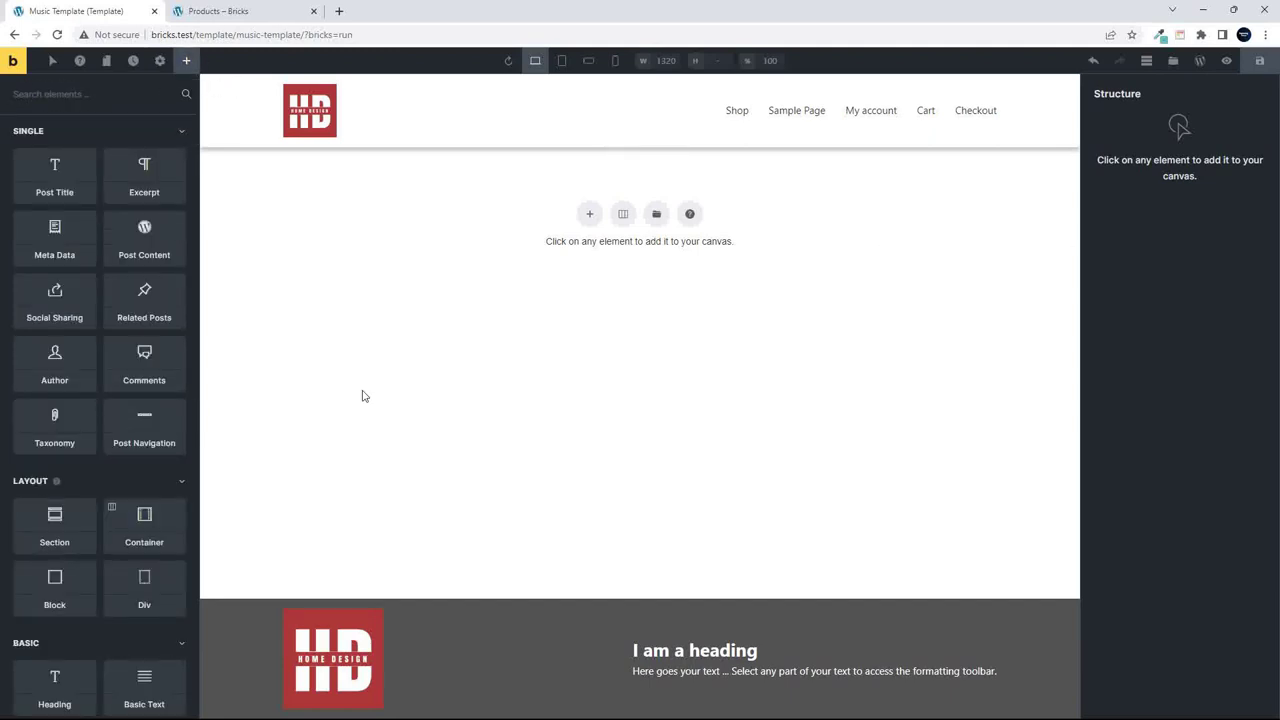
pyautogui.click(186, 60)
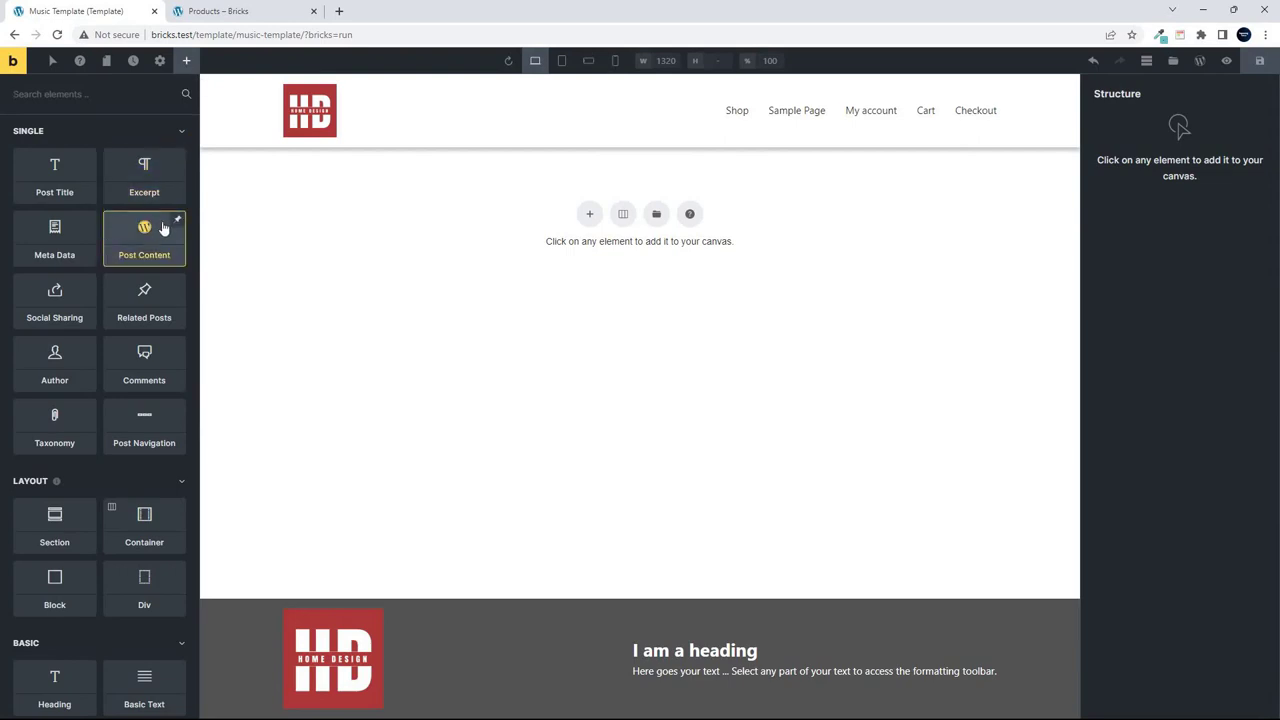
pyautogui.click(146, 517)
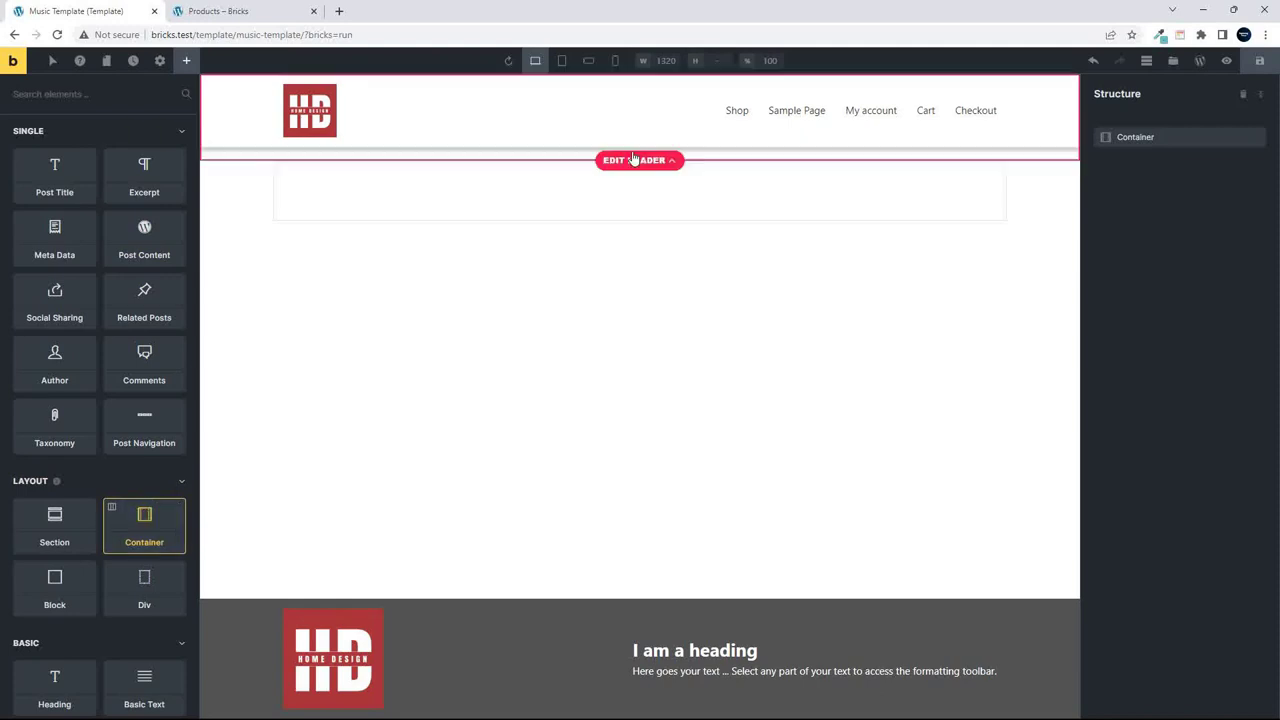
pyautogui.click(545, 193)
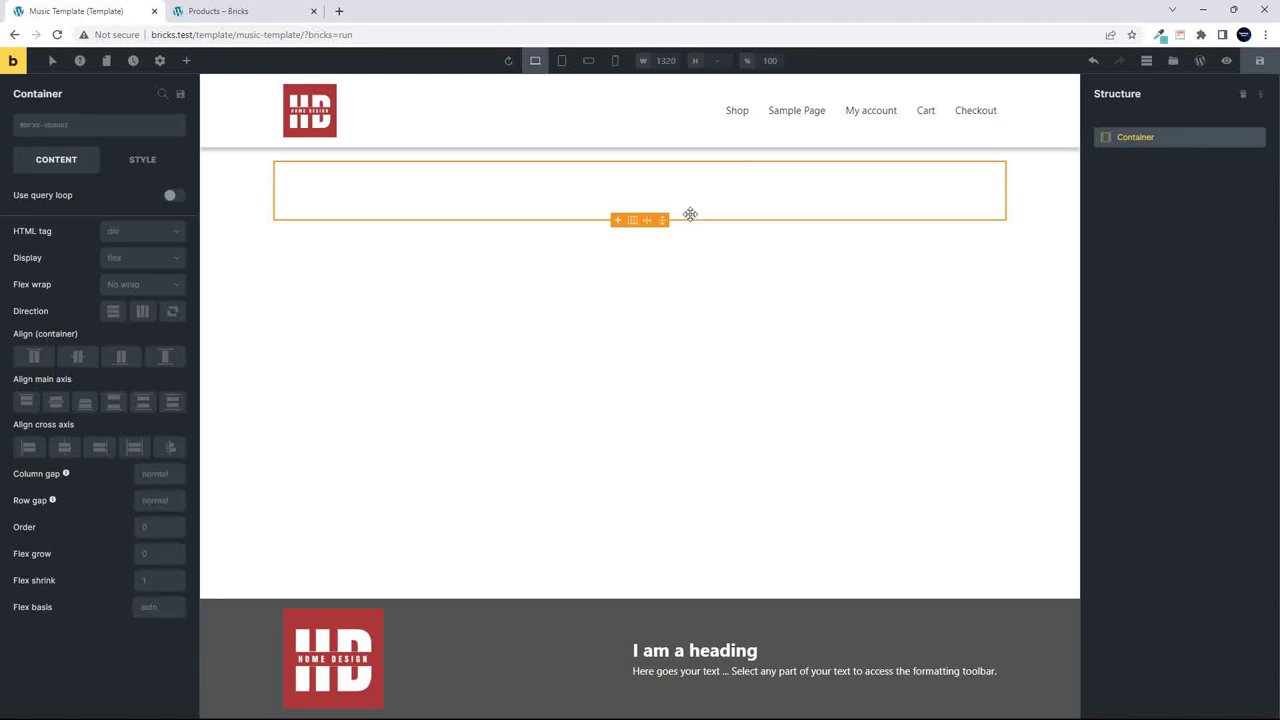
pyautogui.moveTo(632, 222)
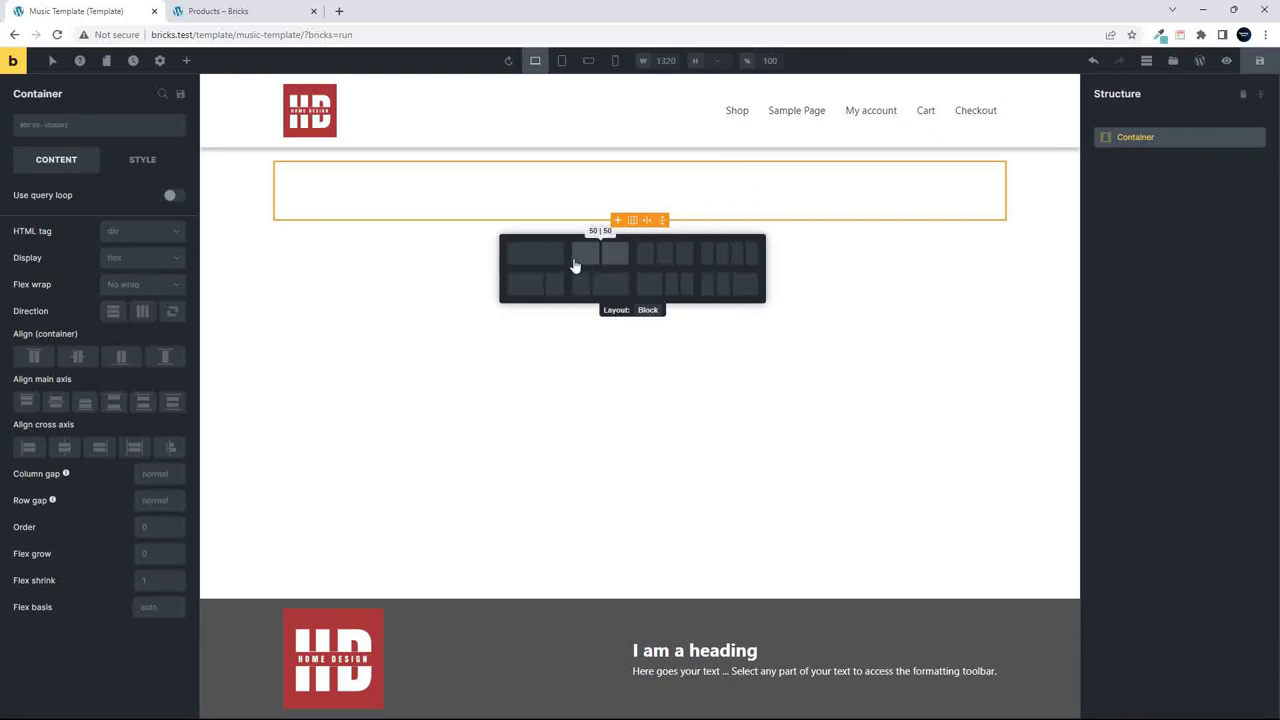
pyautogui.click(605, 258)
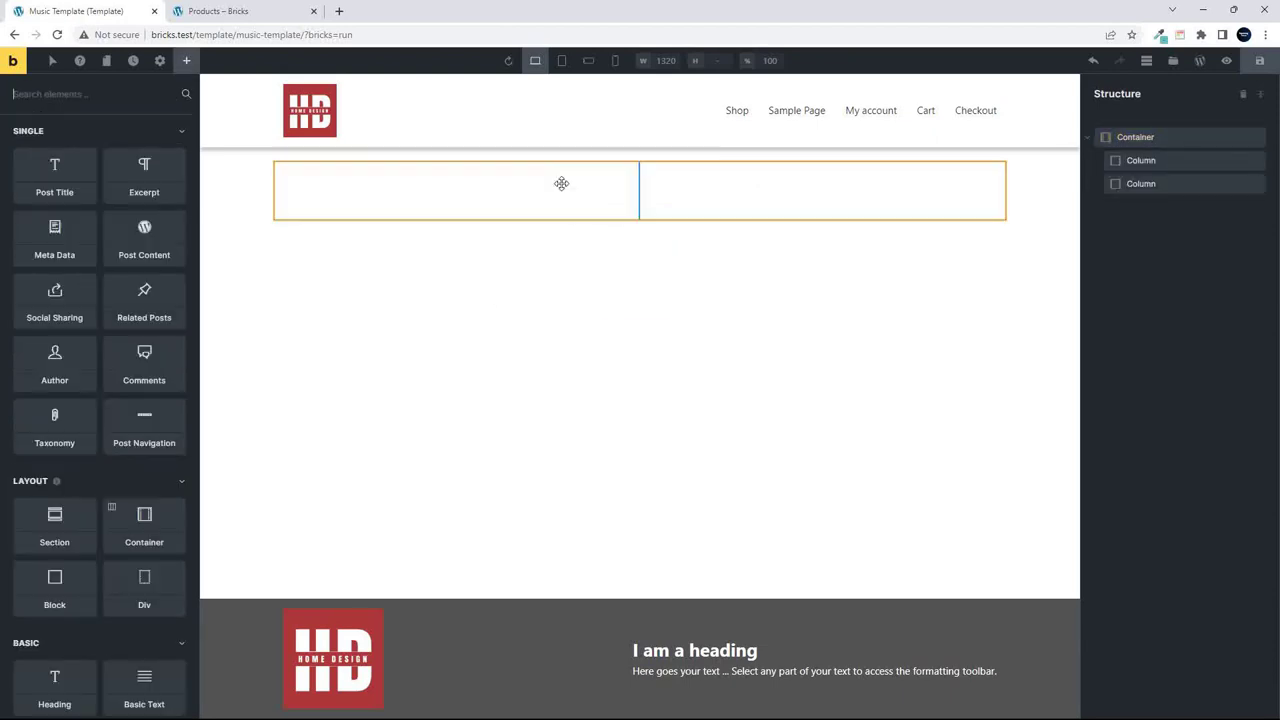
# Delete the extra second two-column container, leaving a single container.
pyautogui.click(111, 511)
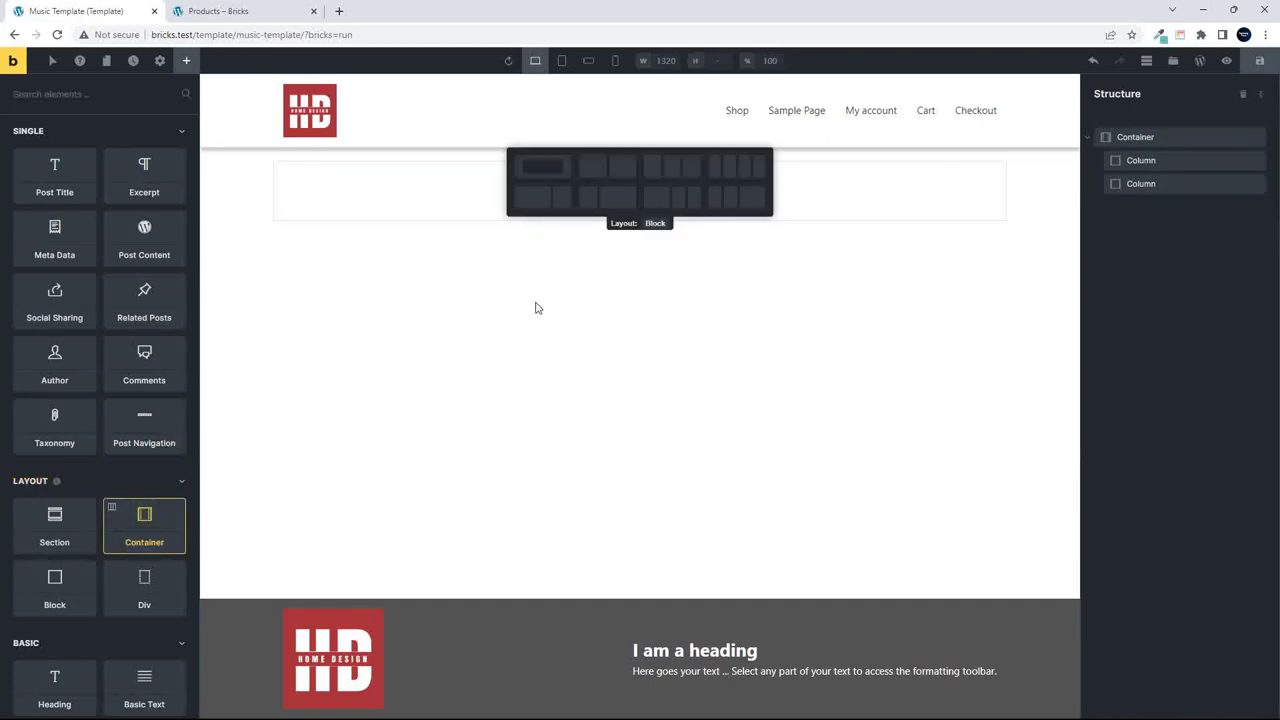
pyautogui.click(613, 170)
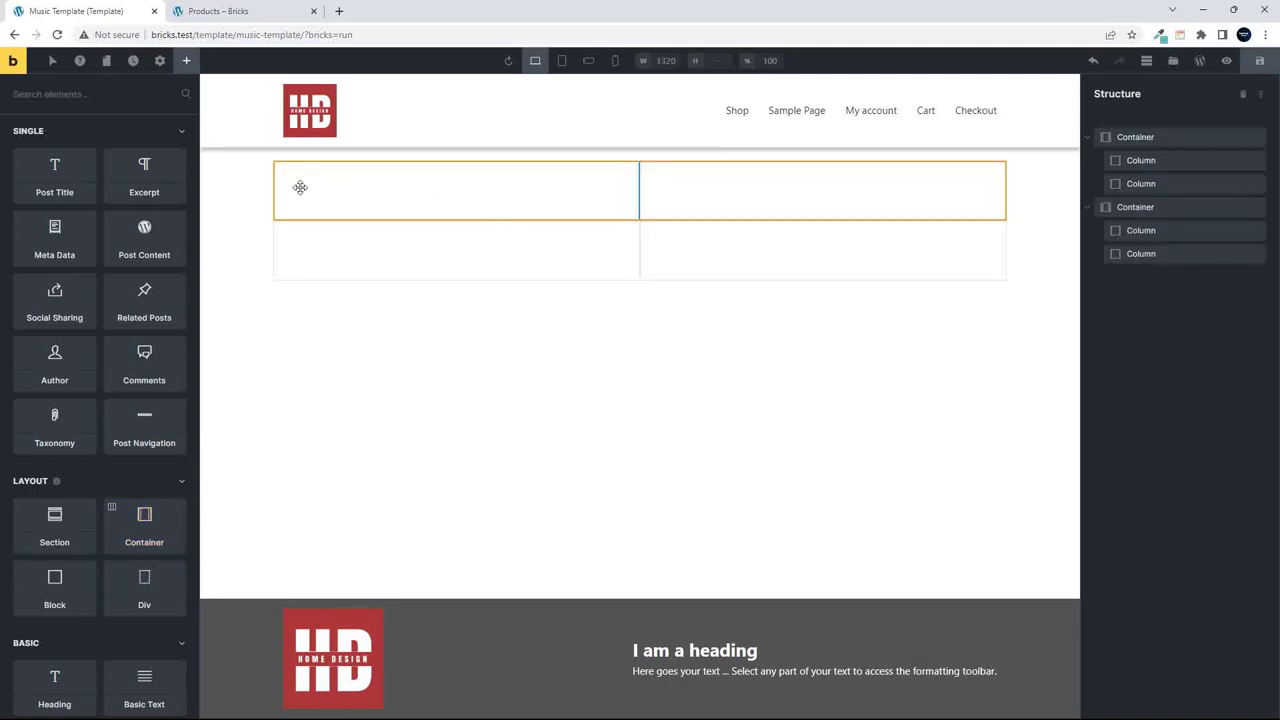
pyautogui.click(1176, 205)
pyautogui.rightClick(1188, 207)
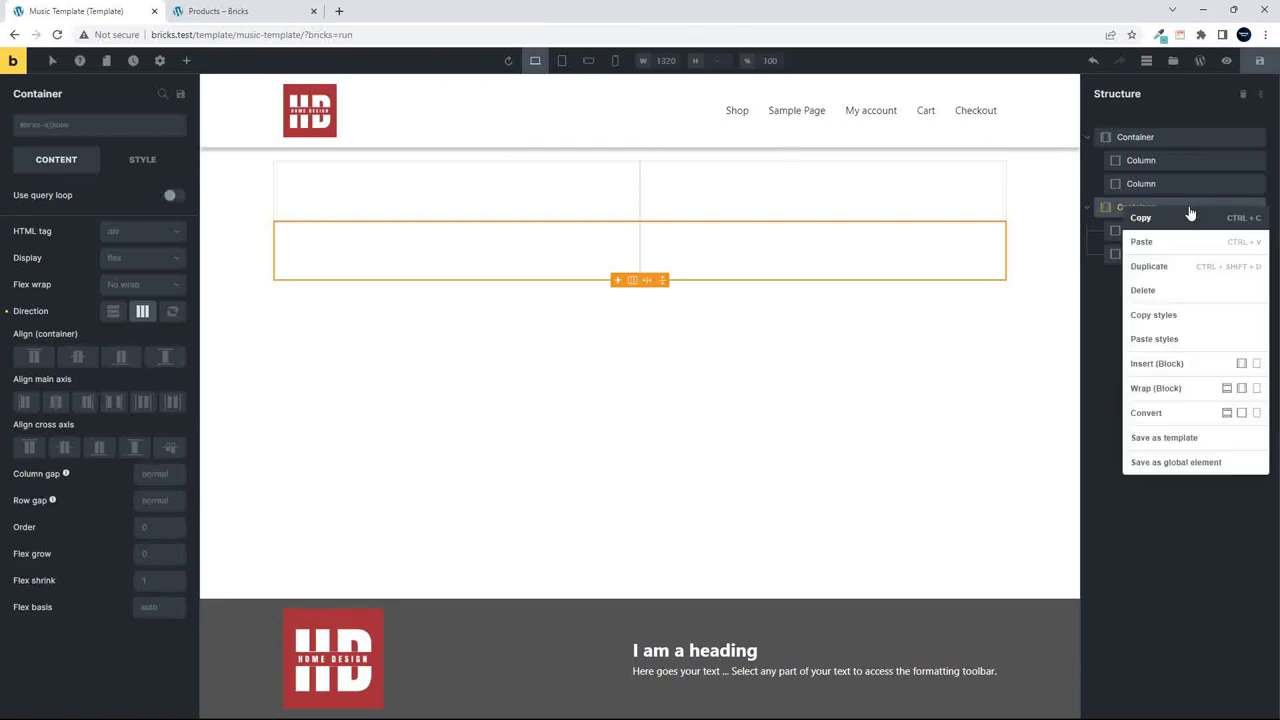
pyautogui.click(1163, 289)
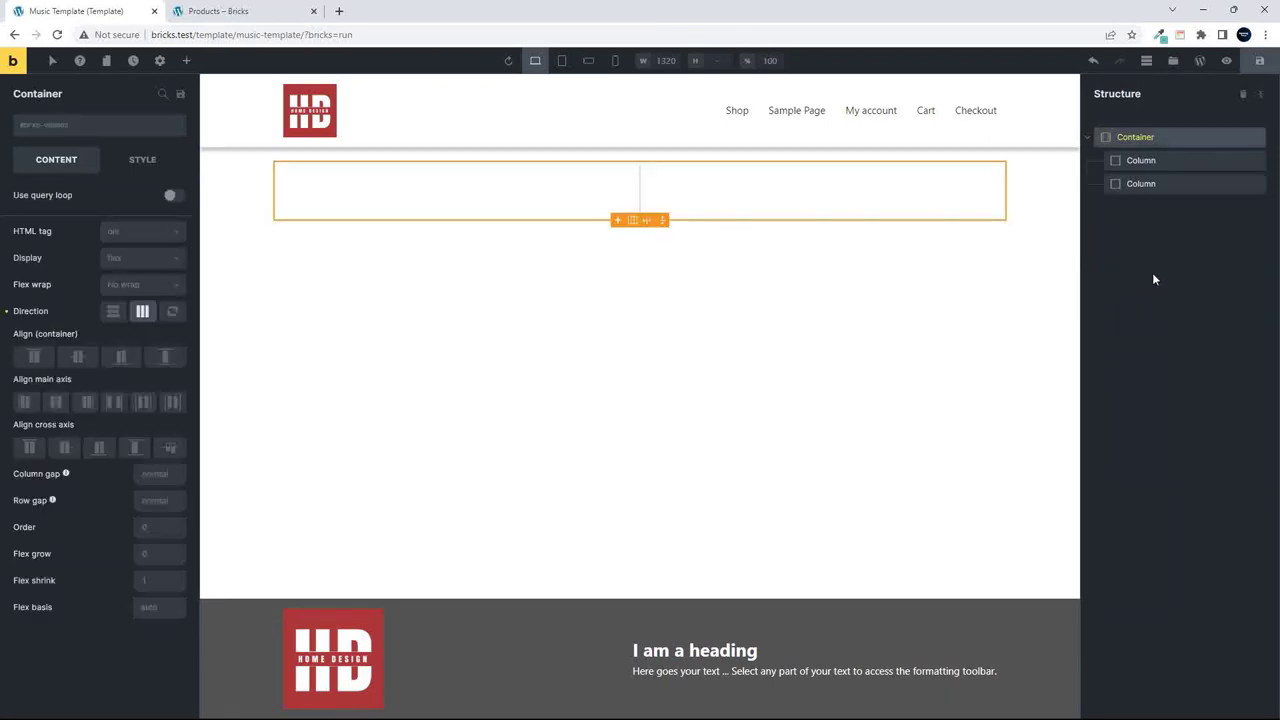
pyautogui.click(472, 185)
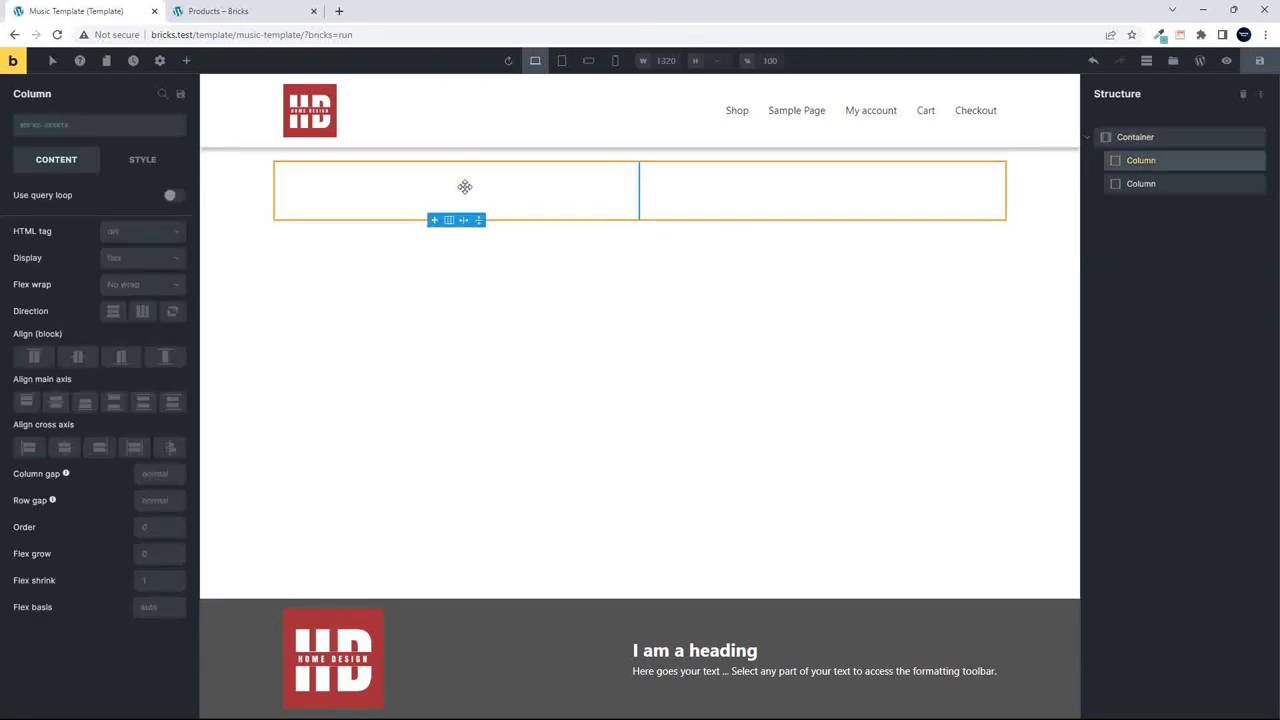
# Search 'prod' and add a Product gallery element to the left column.
pyautogui.click(186, 62)
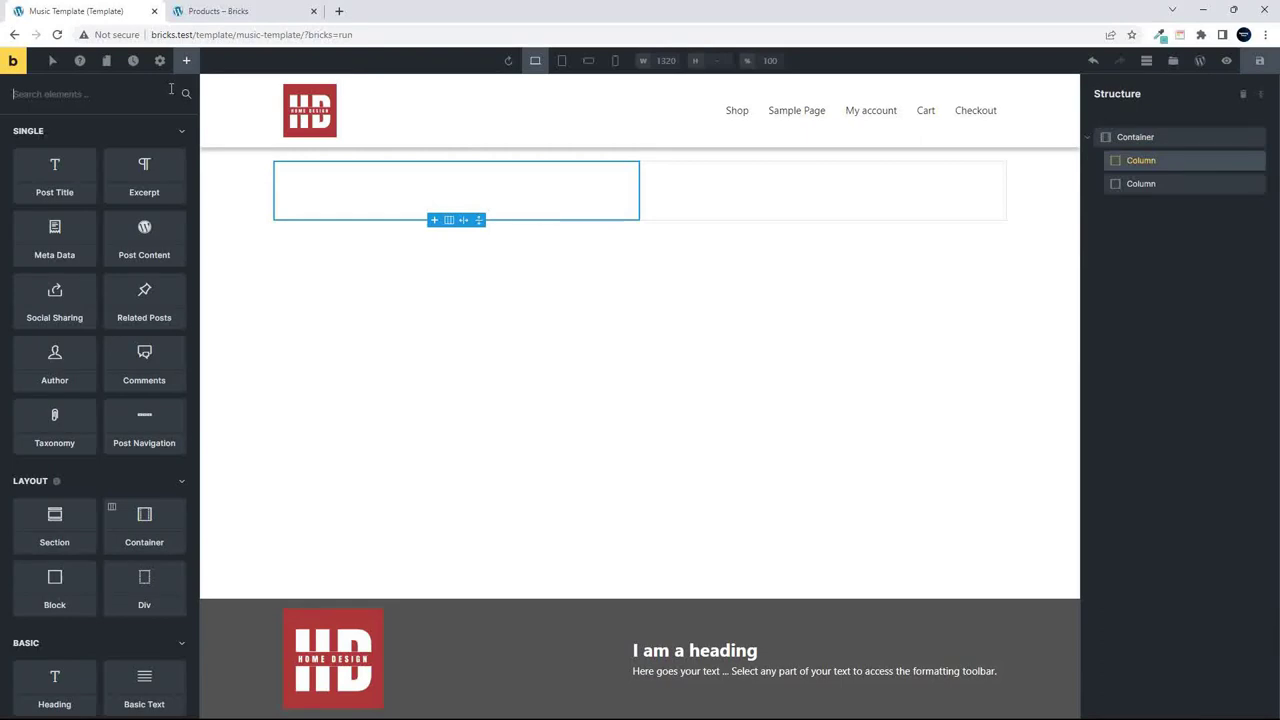
pyautogui.write('pro')
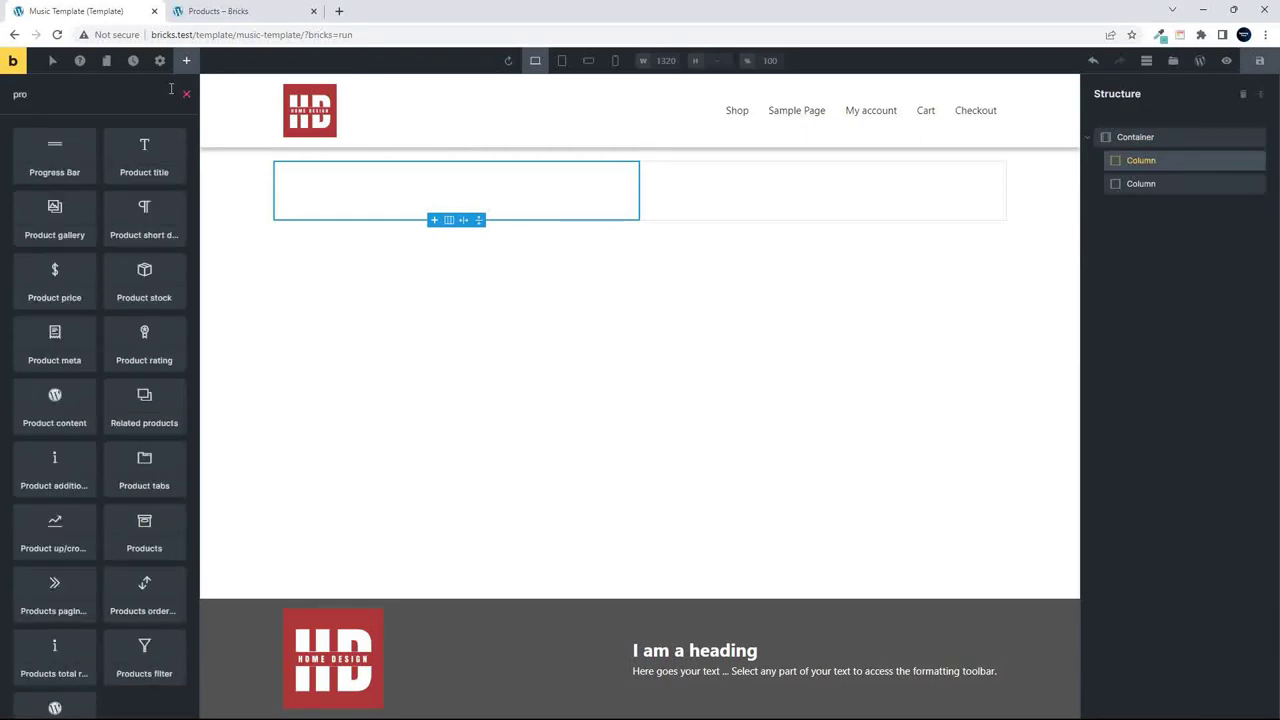
pyautogui.write('d')
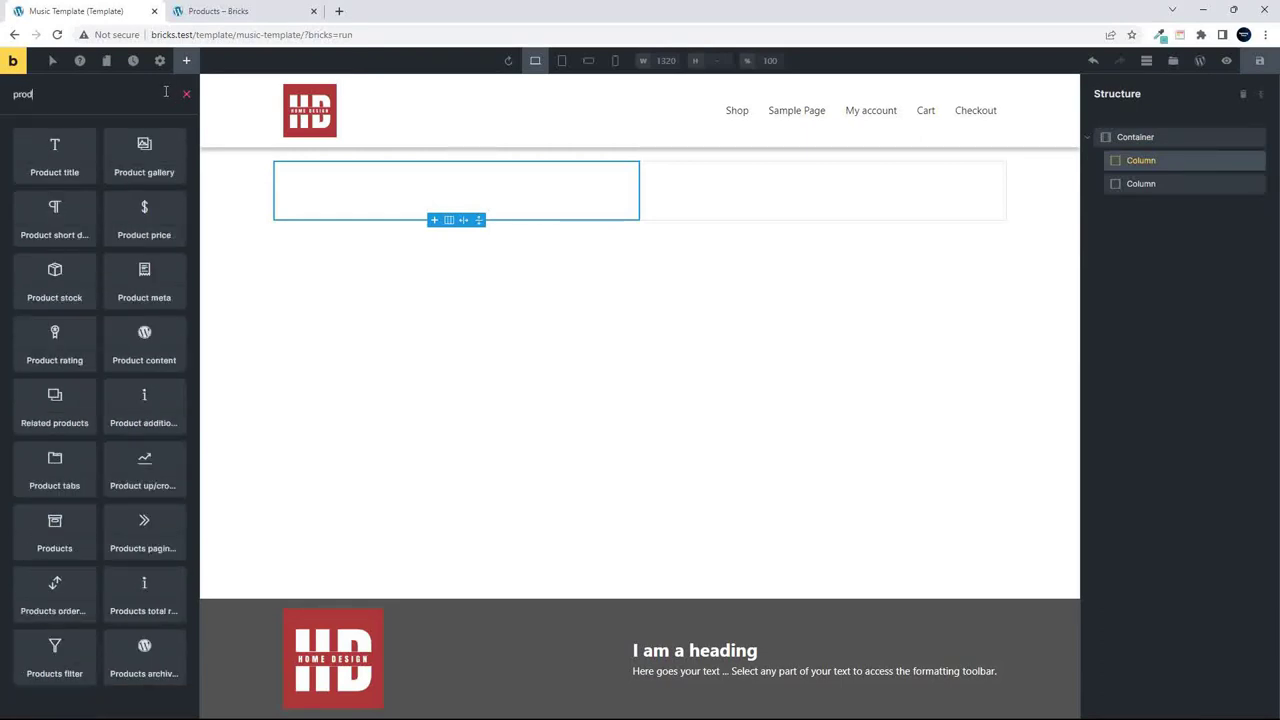
pyautogui.click(147, 163)
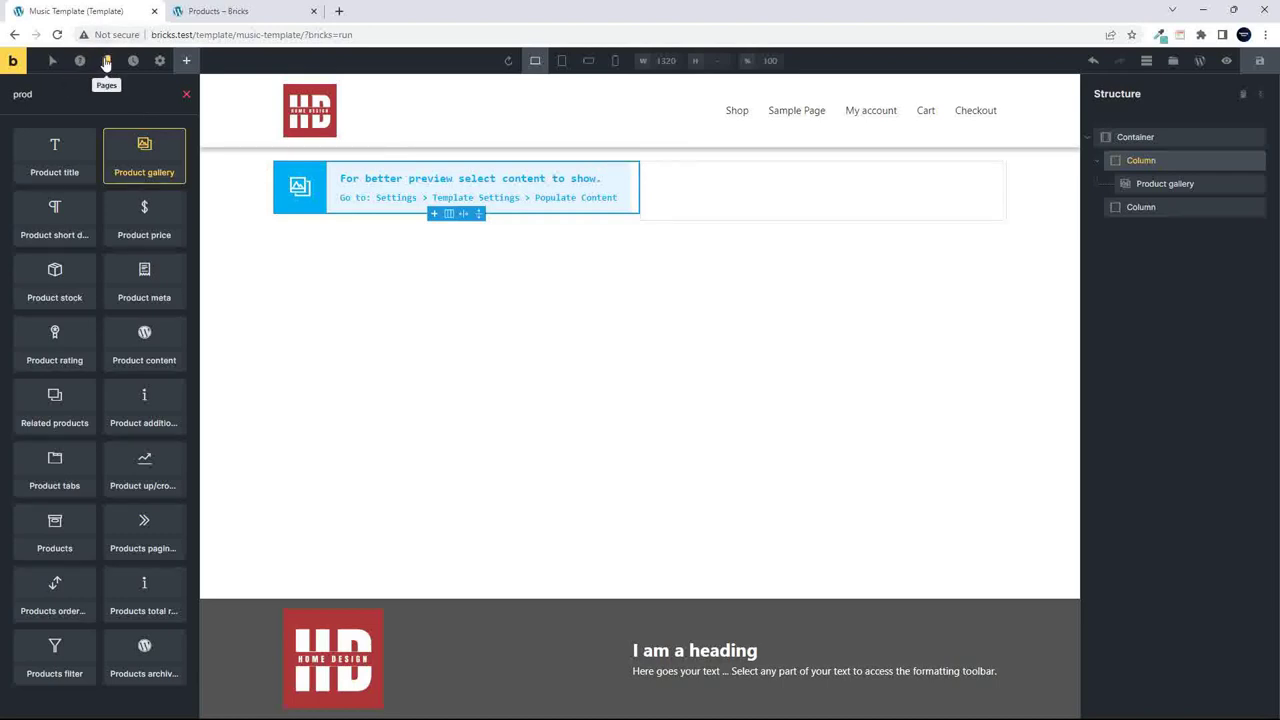
pyautogui.click(160, 62)
# Set Populate Content to Single post/page with the Album product and apply the preview.
pyautogui.click(63, 203)
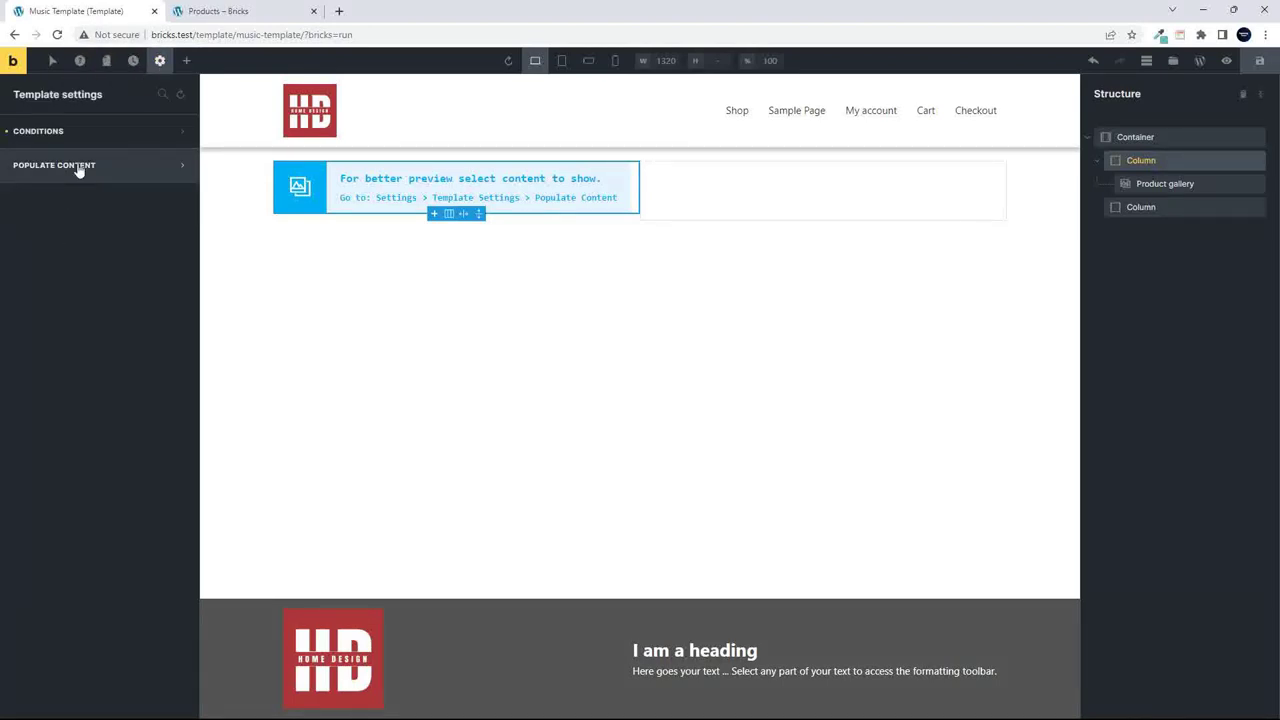
pyautogui.click(80, 166)
pyautogui.click(86, 278)
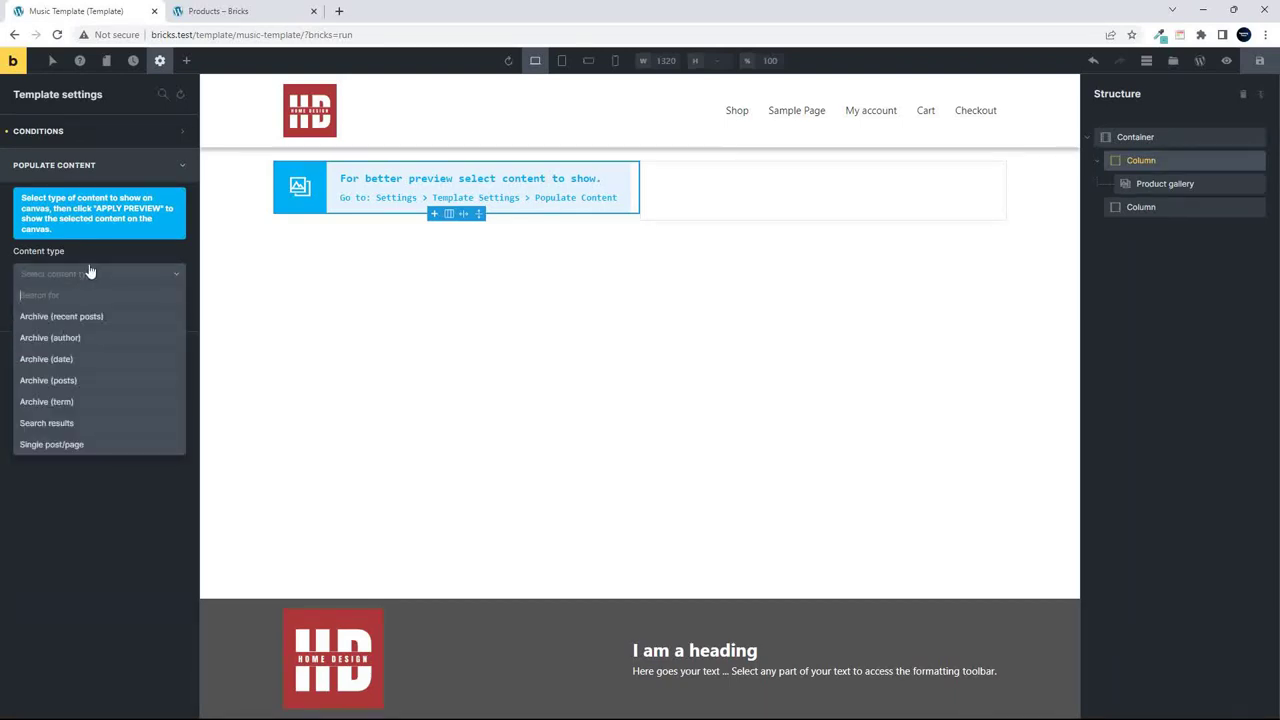
pyautogui.click(78, 444)
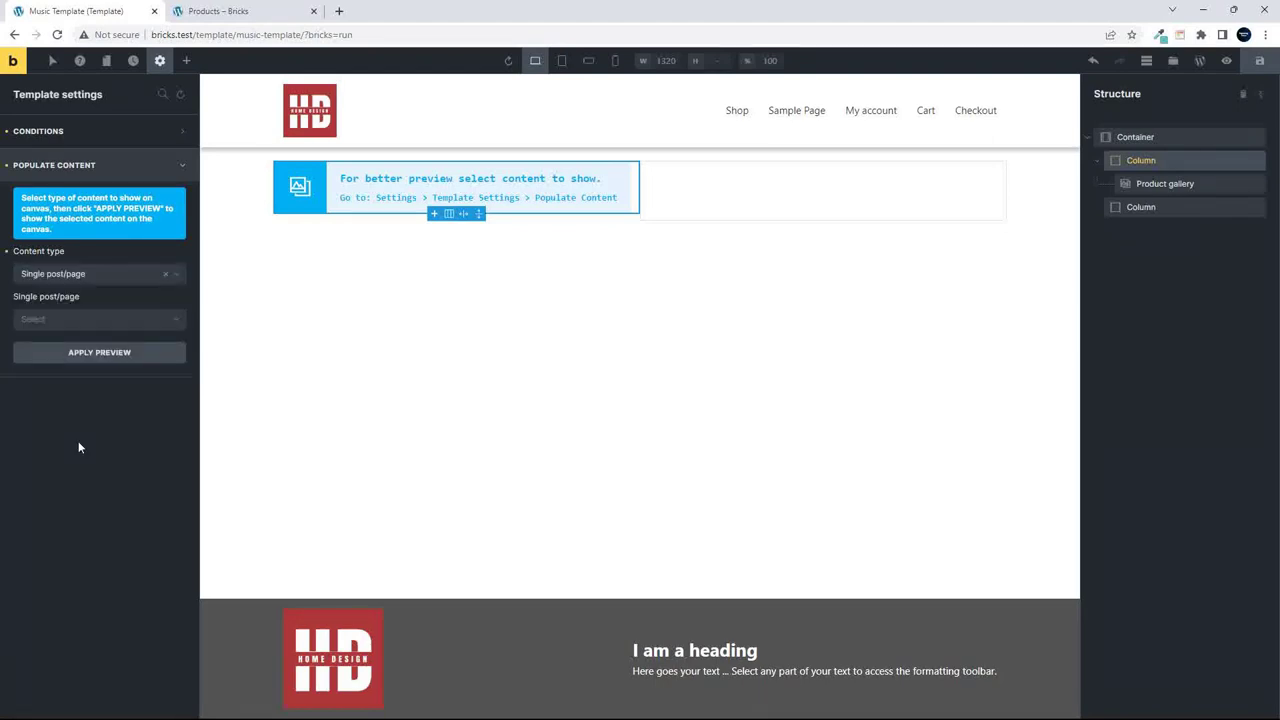
pyautogui.click(78, 322)
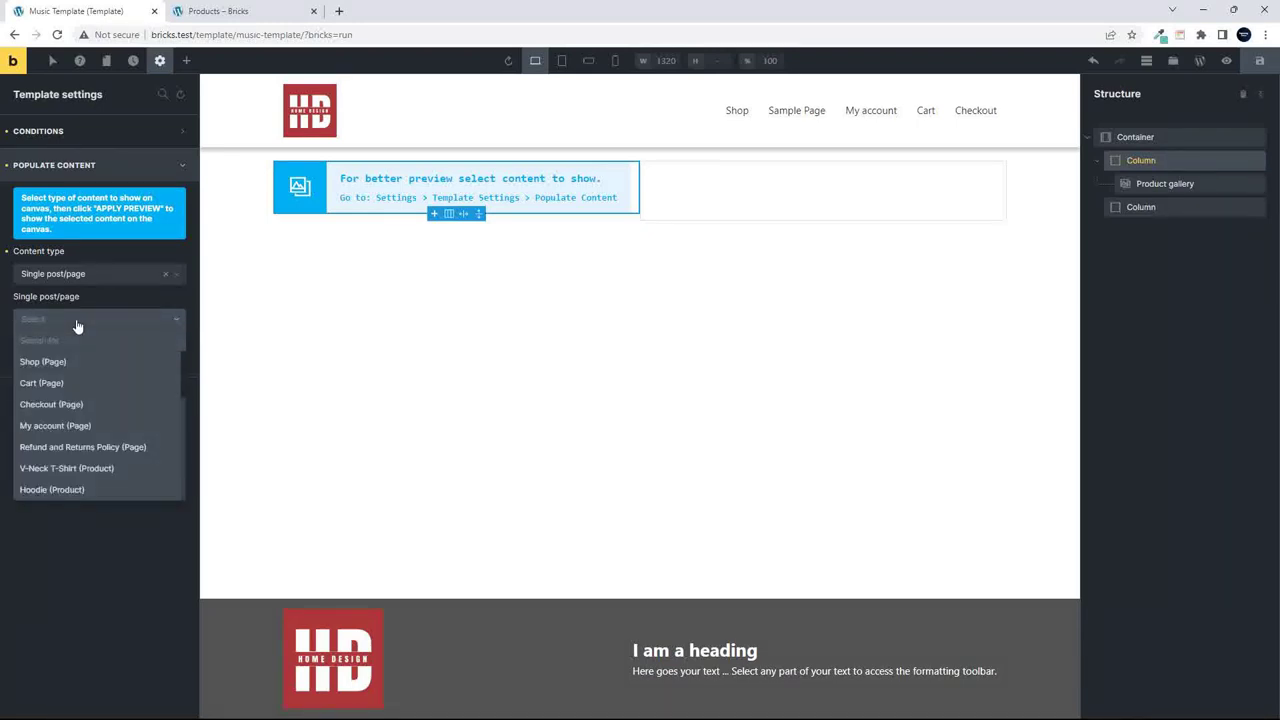
pyautogui.scroll(-3, 129, 423)
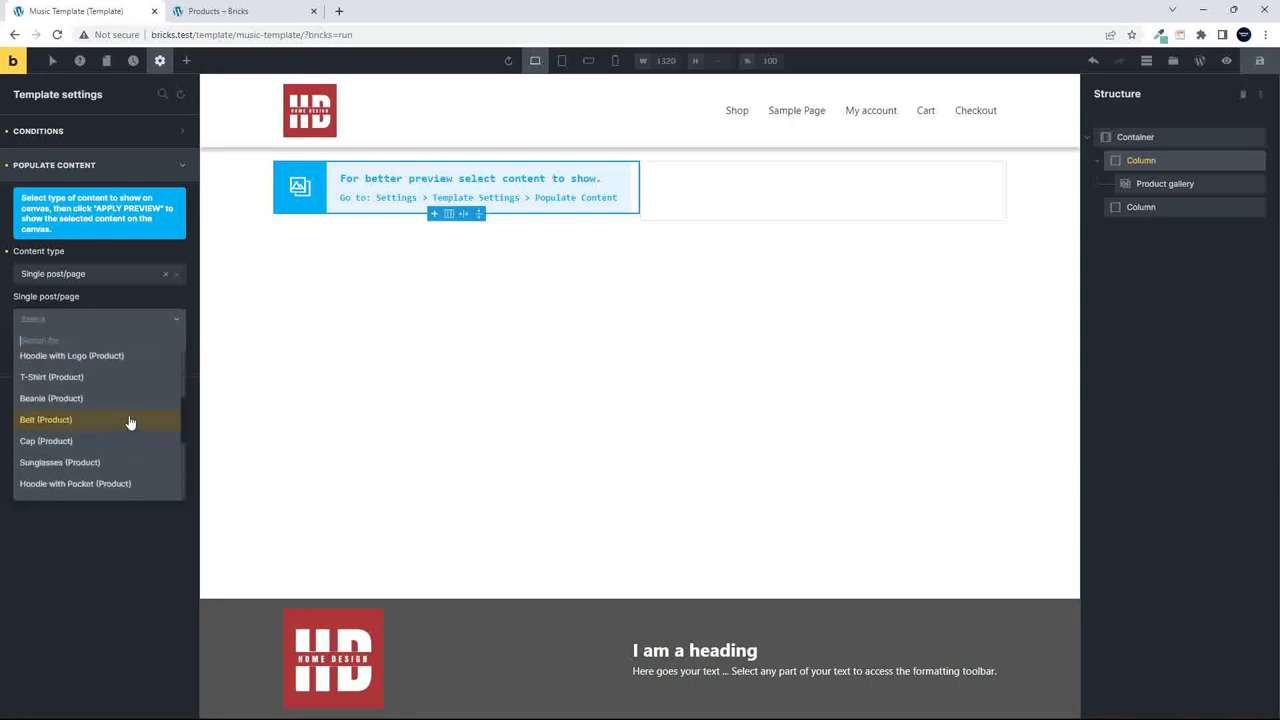
pyautogui.write('alb')
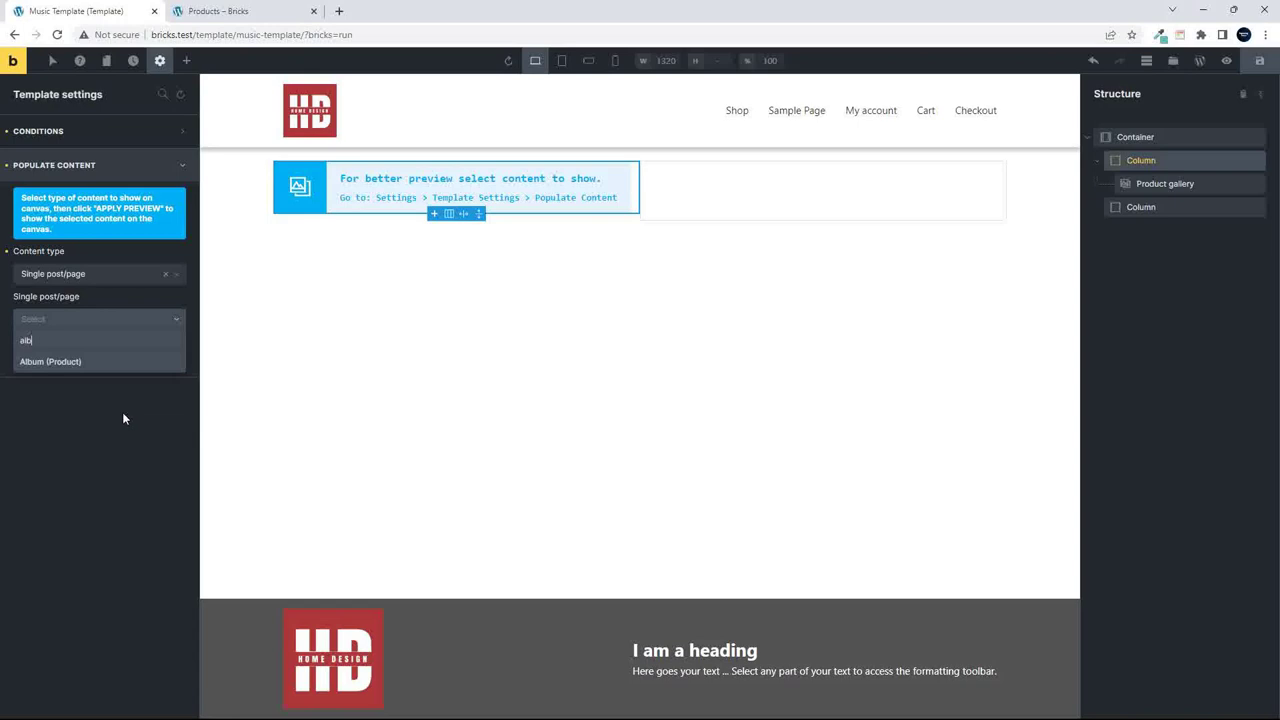
pyautogui.click(41, 368)
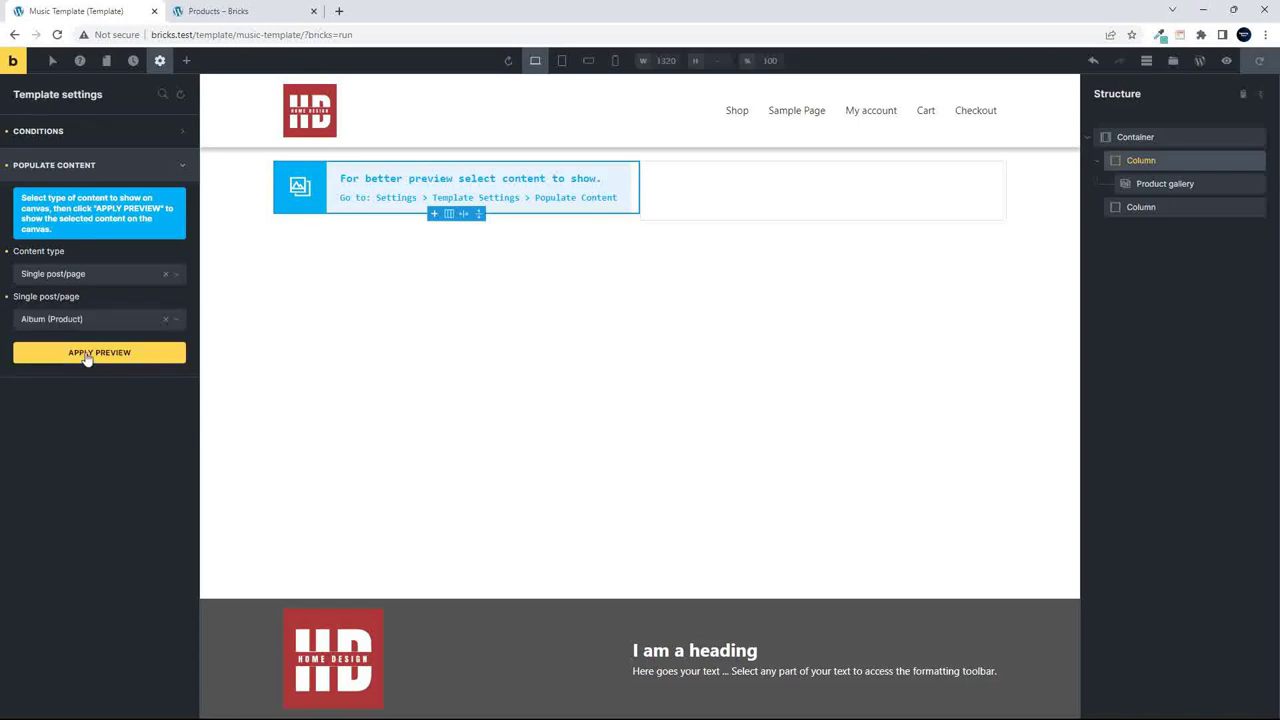
pyautogui.click(87, 359)
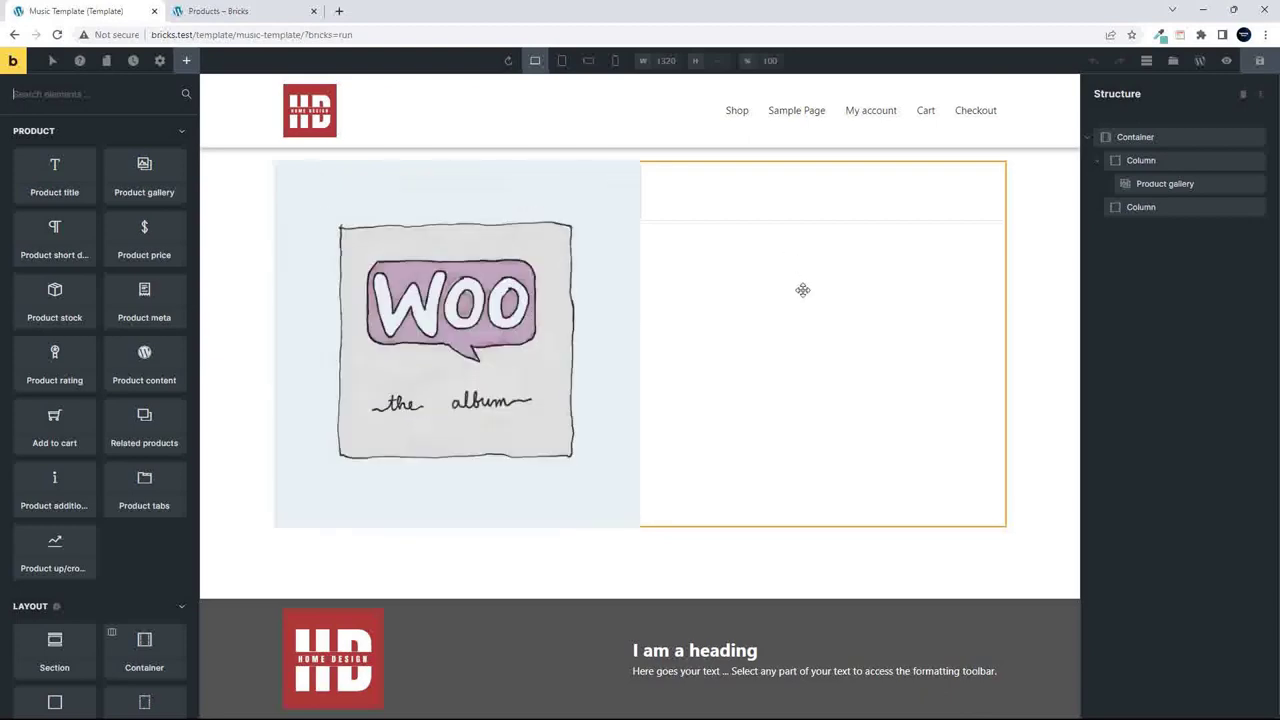
# Add Product title, product price and product short description to the right column.
pyautogui.click(774, 193)
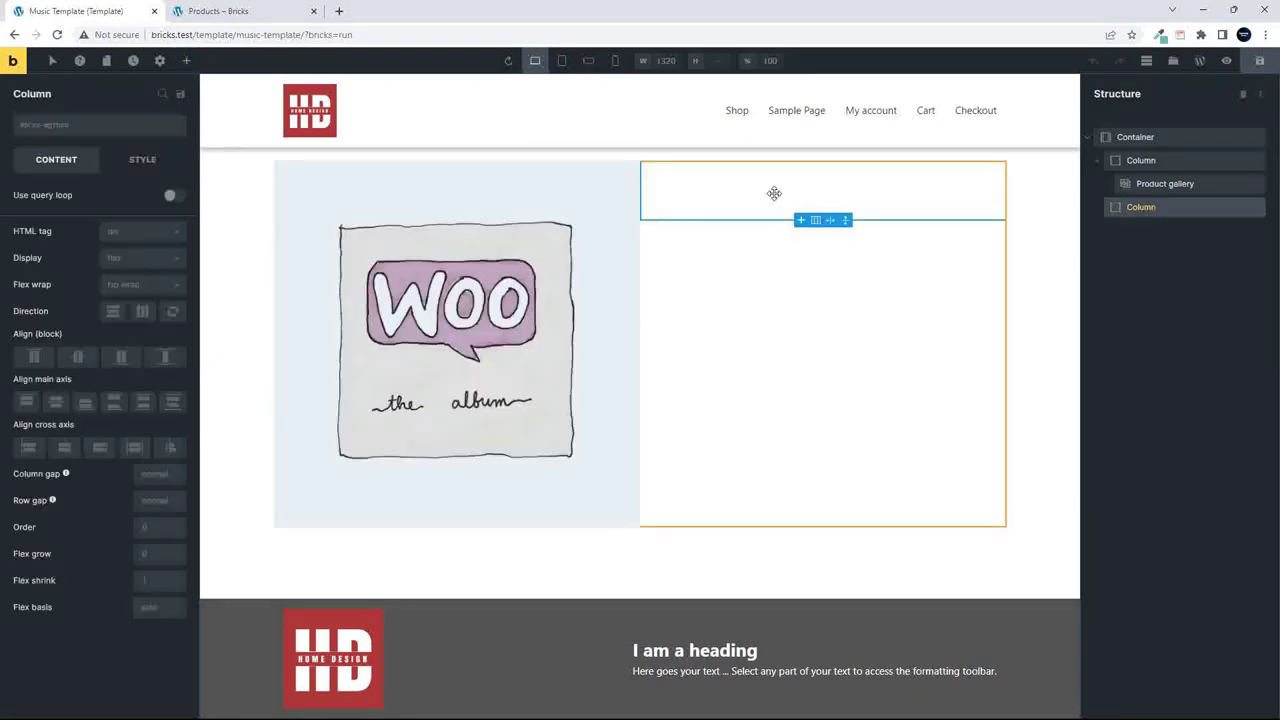
pyautogui.click(186, 62)
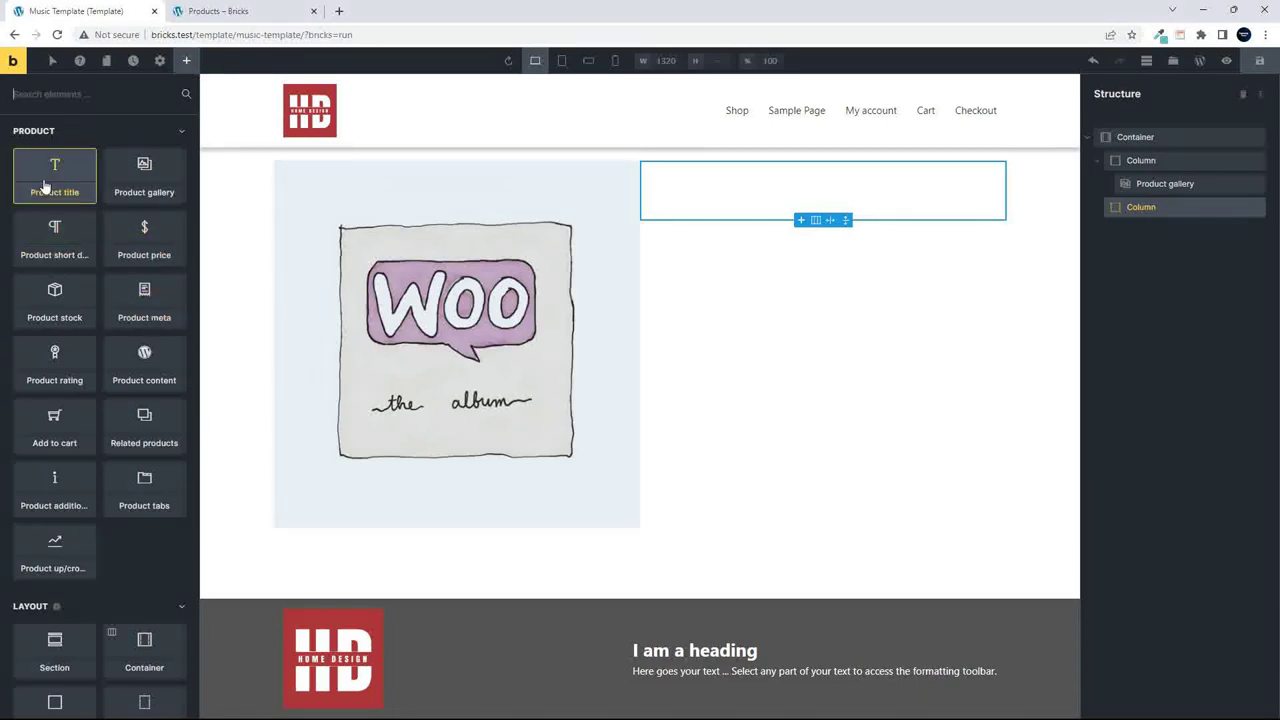
pyautogui.click(179, 133)
pyautogui.click(180, 134)
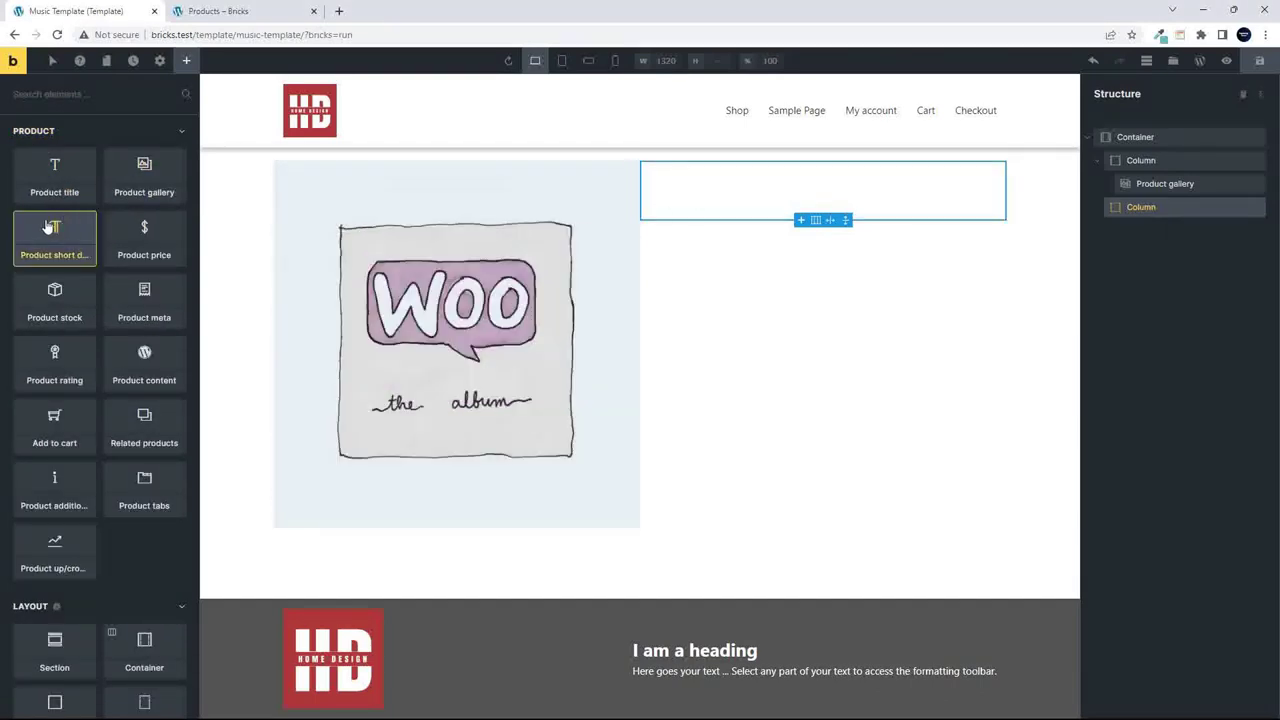
pyautogui.click(52, 172)
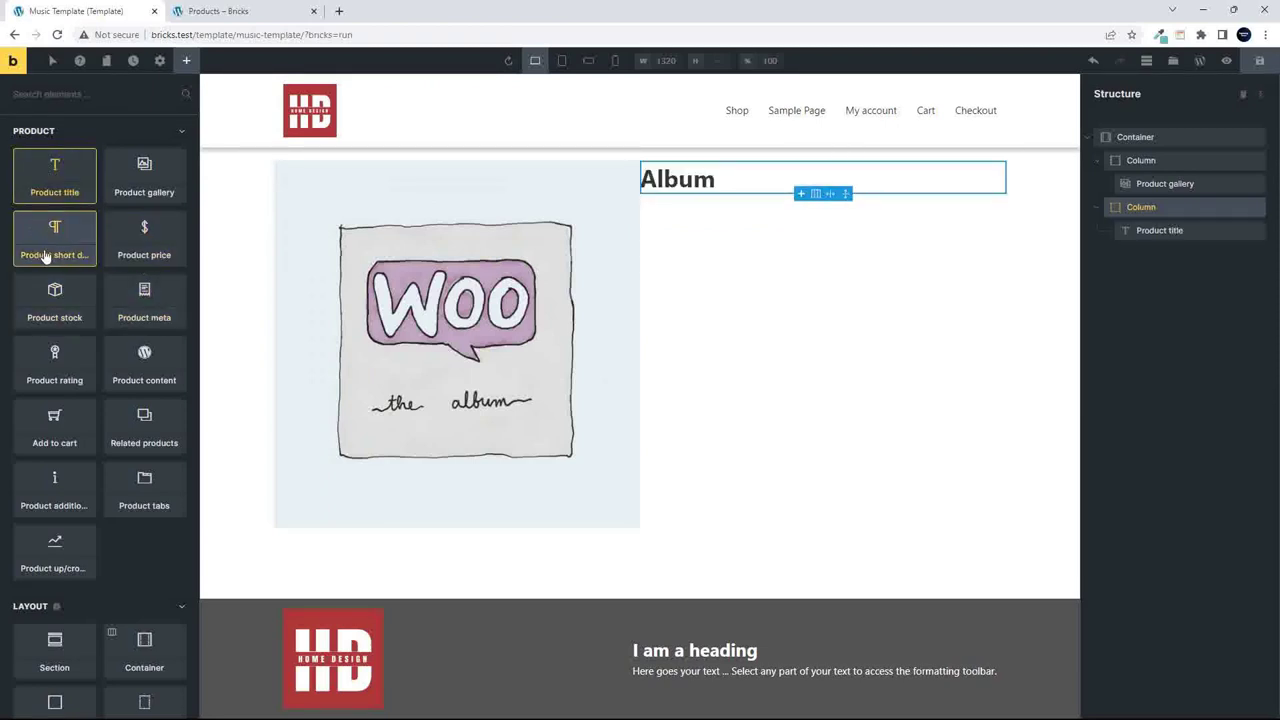
pyautogui.click(141, 249)
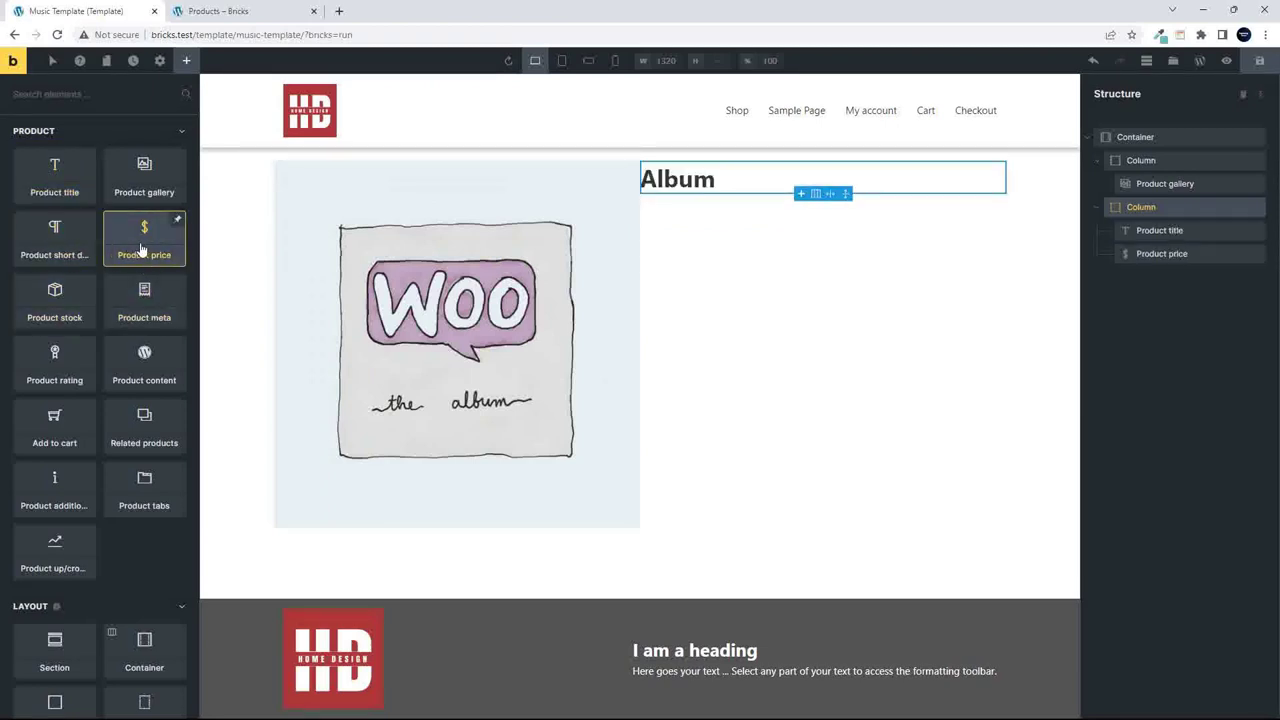
pyautogui.click(52, 248)
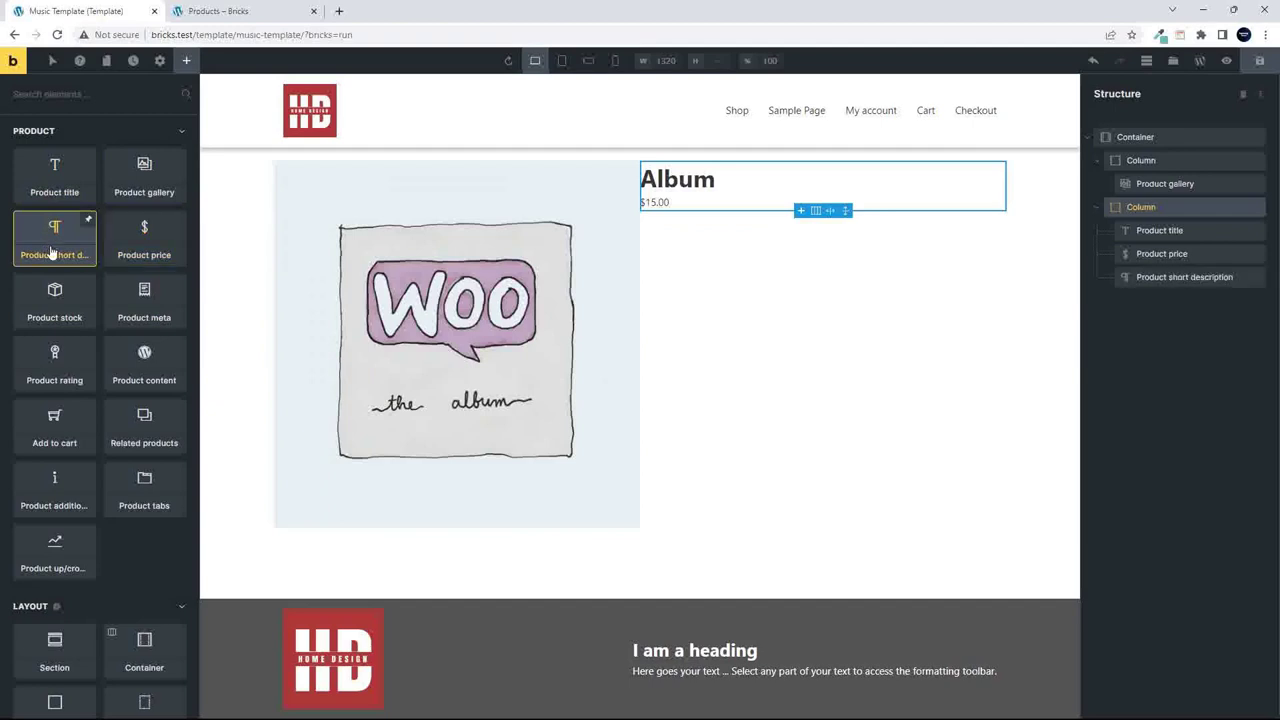
# Add Product stock, Add to cart and Product meta below the short description.
pyautogui.click(50, 310)
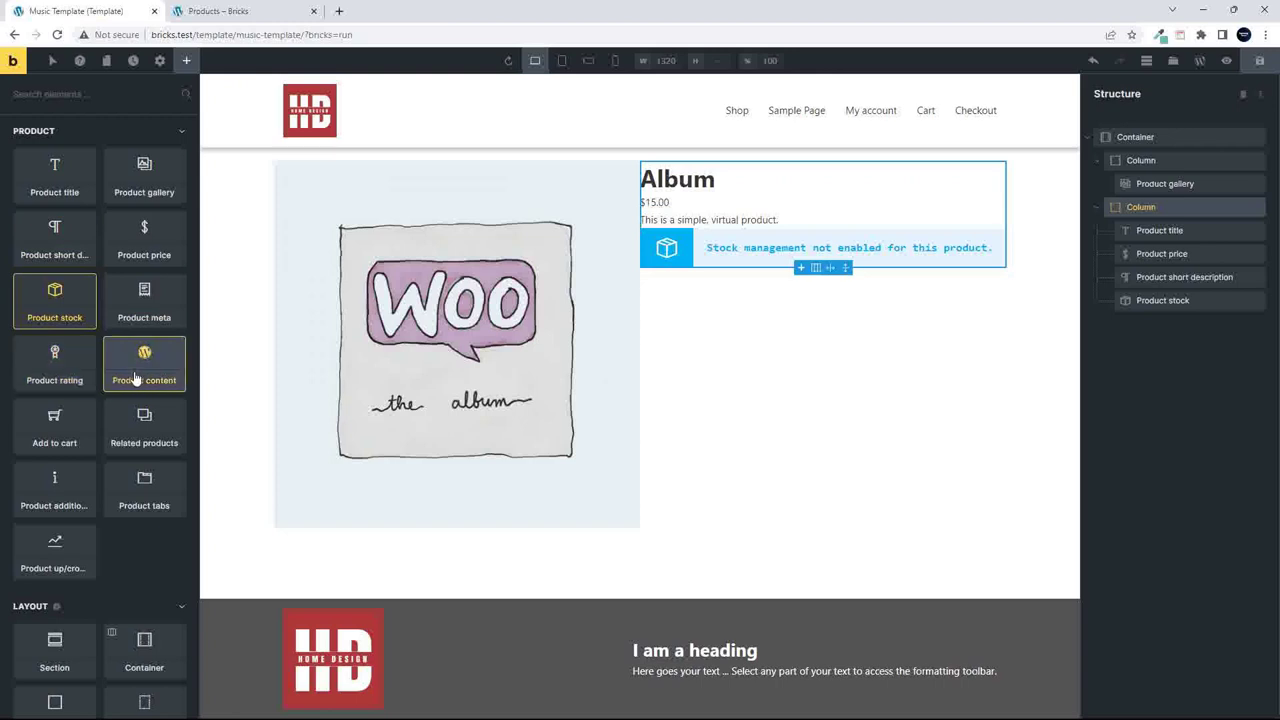
pyautogui.click(60, 436)
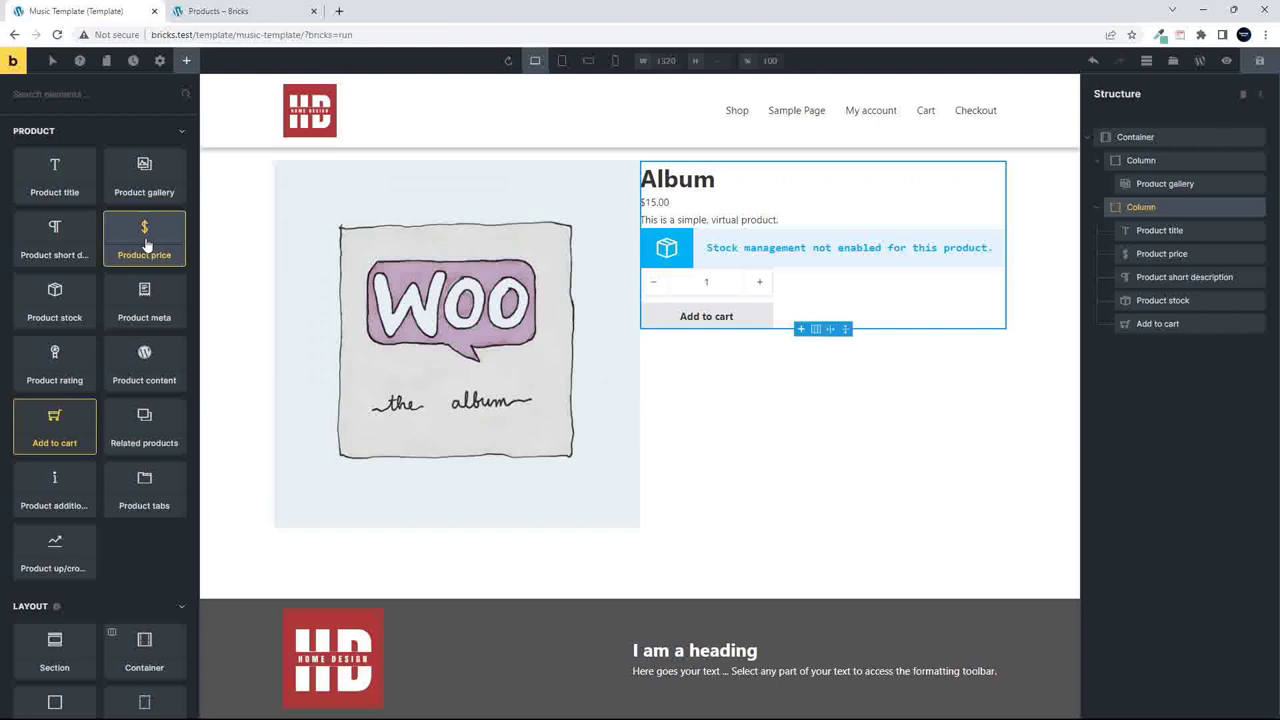
pyautogui.click(141, 303)
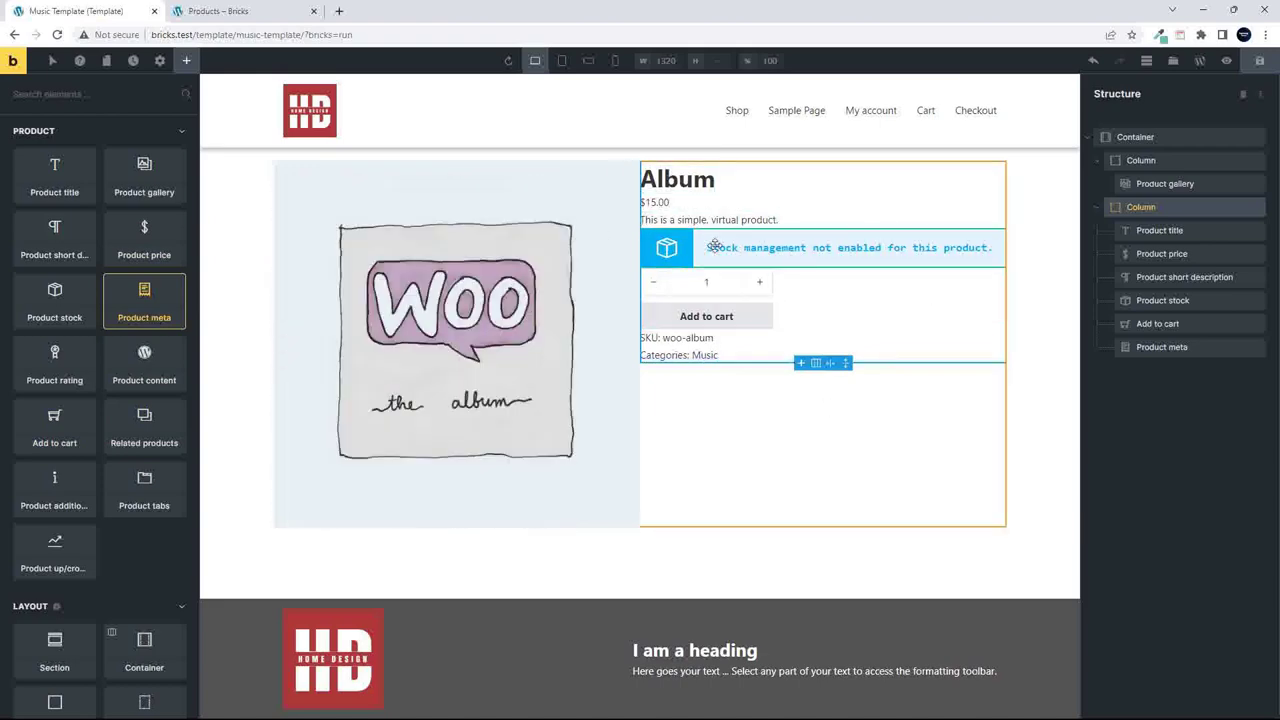
pyautogui.click(1145, 207)
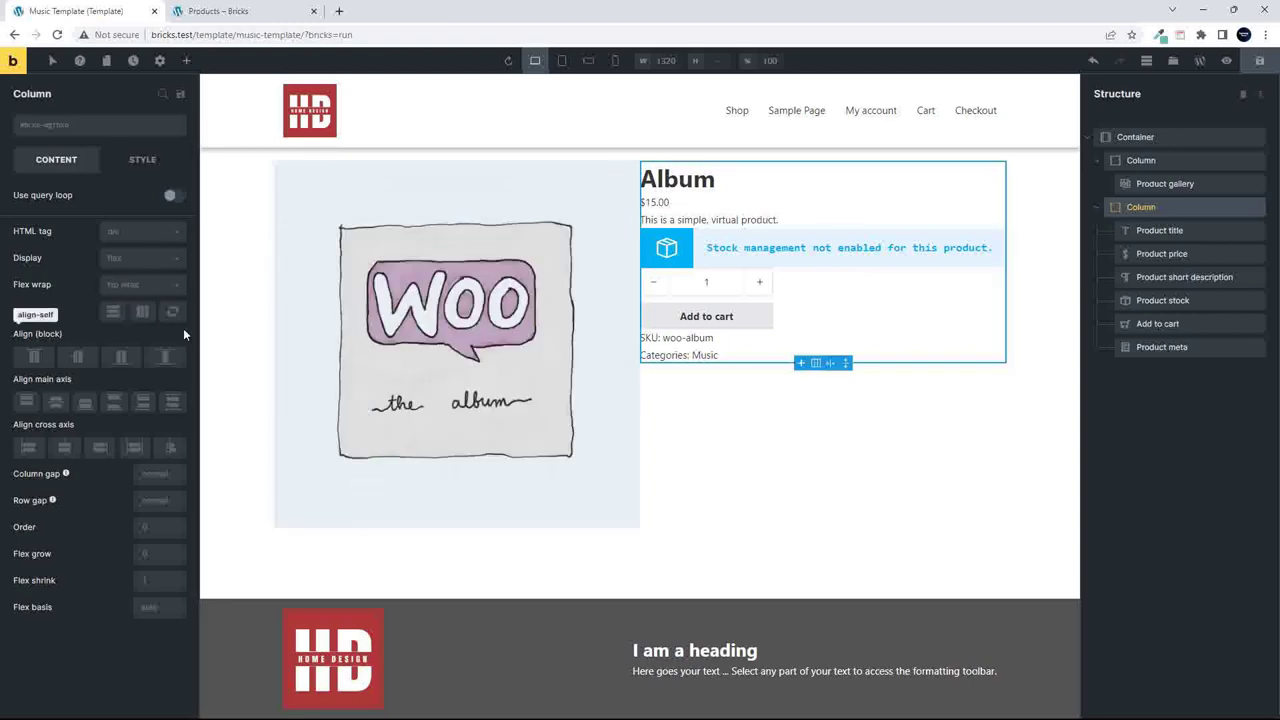
# Give the right column 15 padding on all four sides under Style > Layout.
pyautogui.click(138, 157)
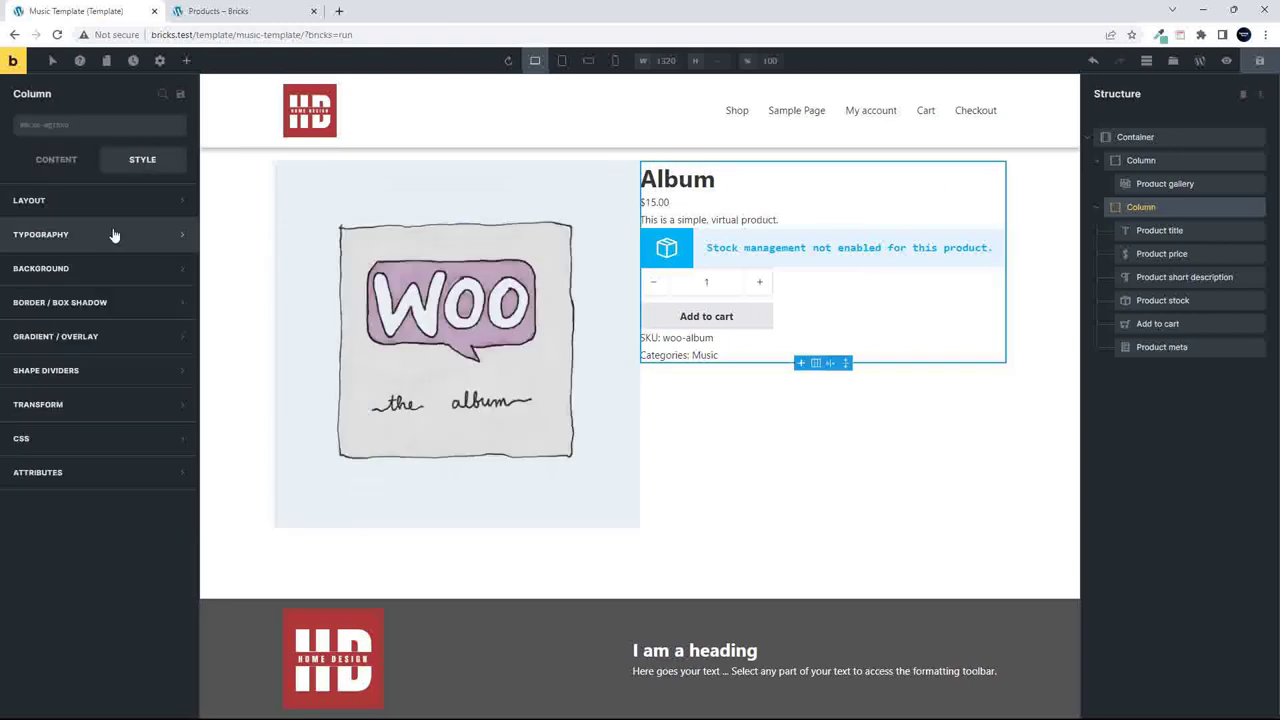
pyautogui.click(66, 204)
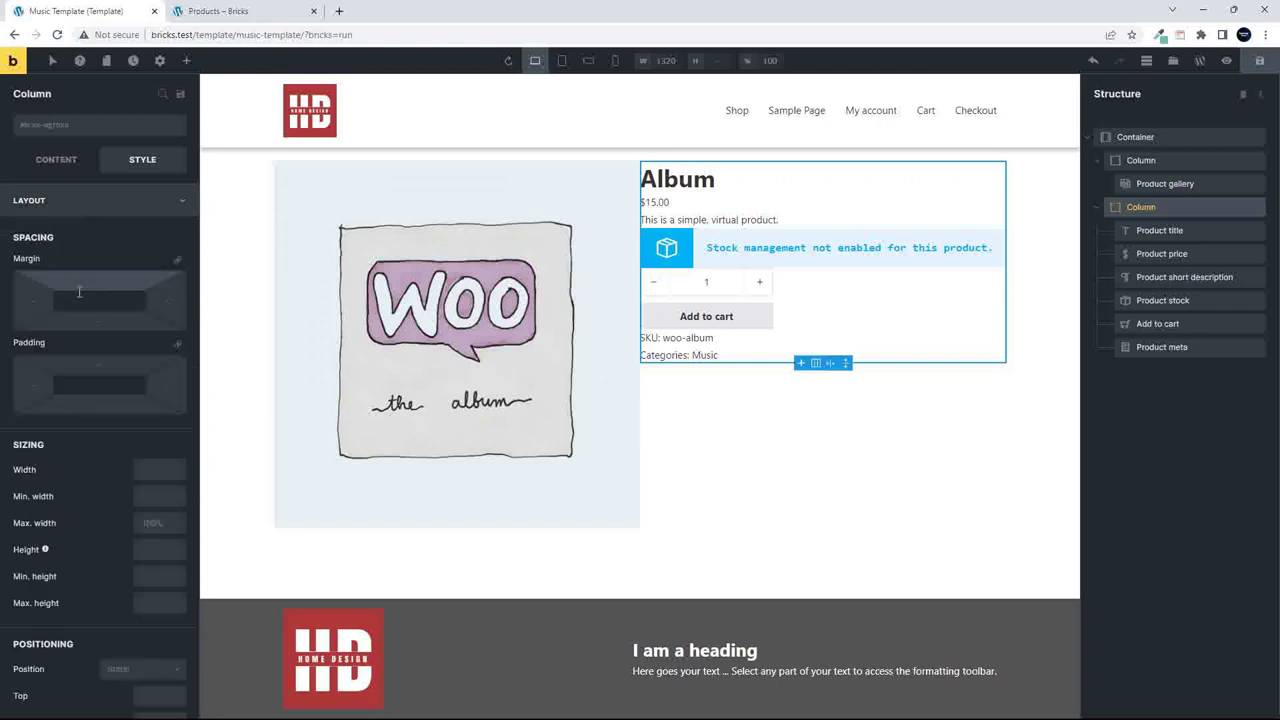
pyautogui.click(108, 362)
pyautogui.write('0')
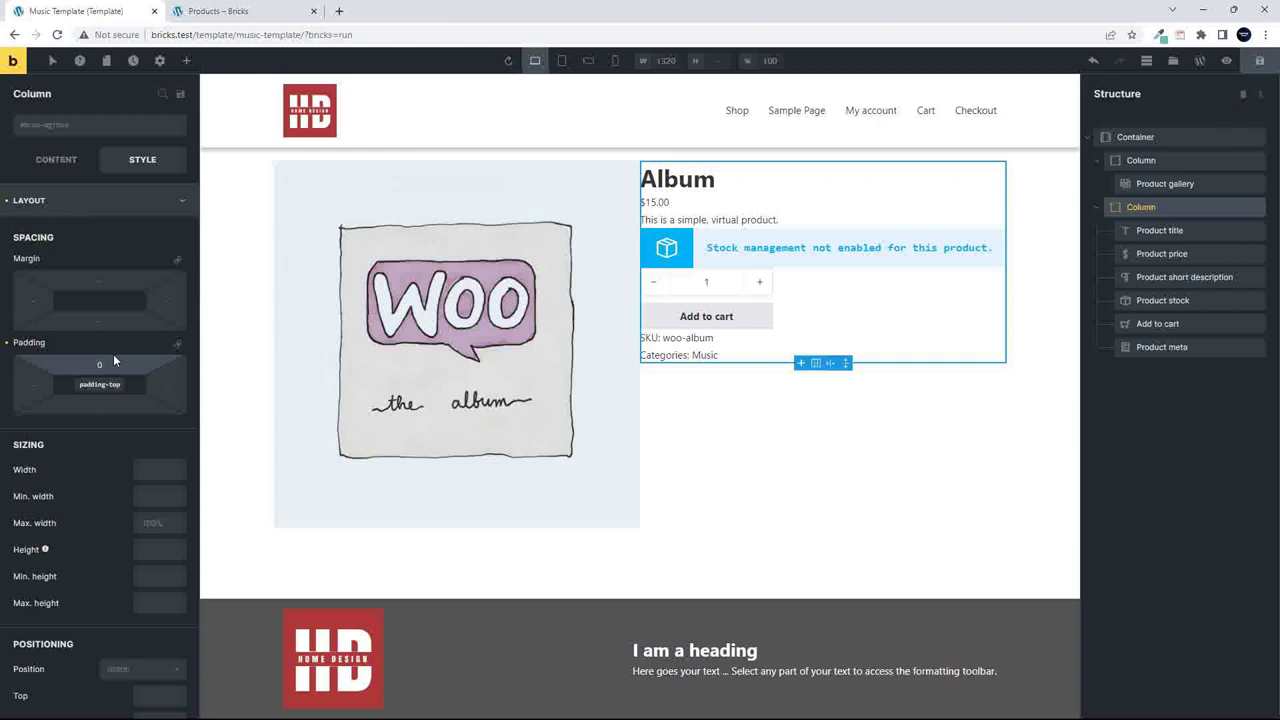
pyautogui.write('10')
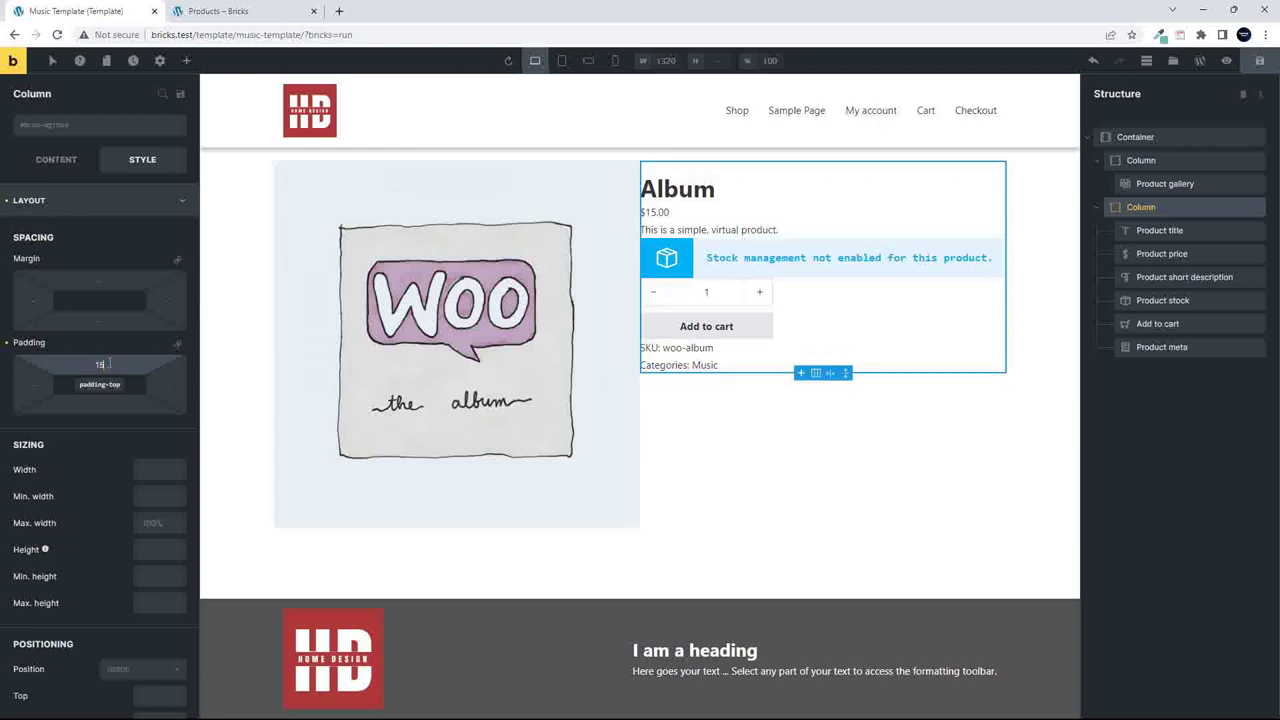
pyautogui.click(178, 346)
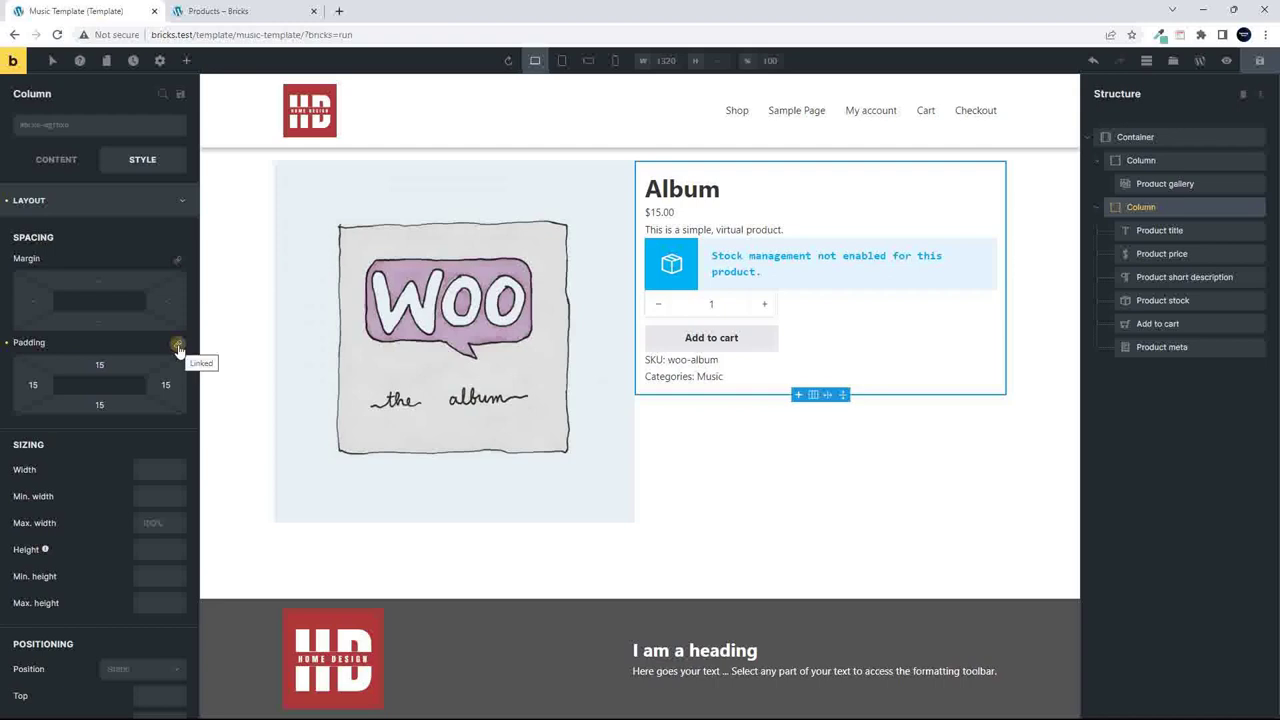
pyautogui.click(738, 467)
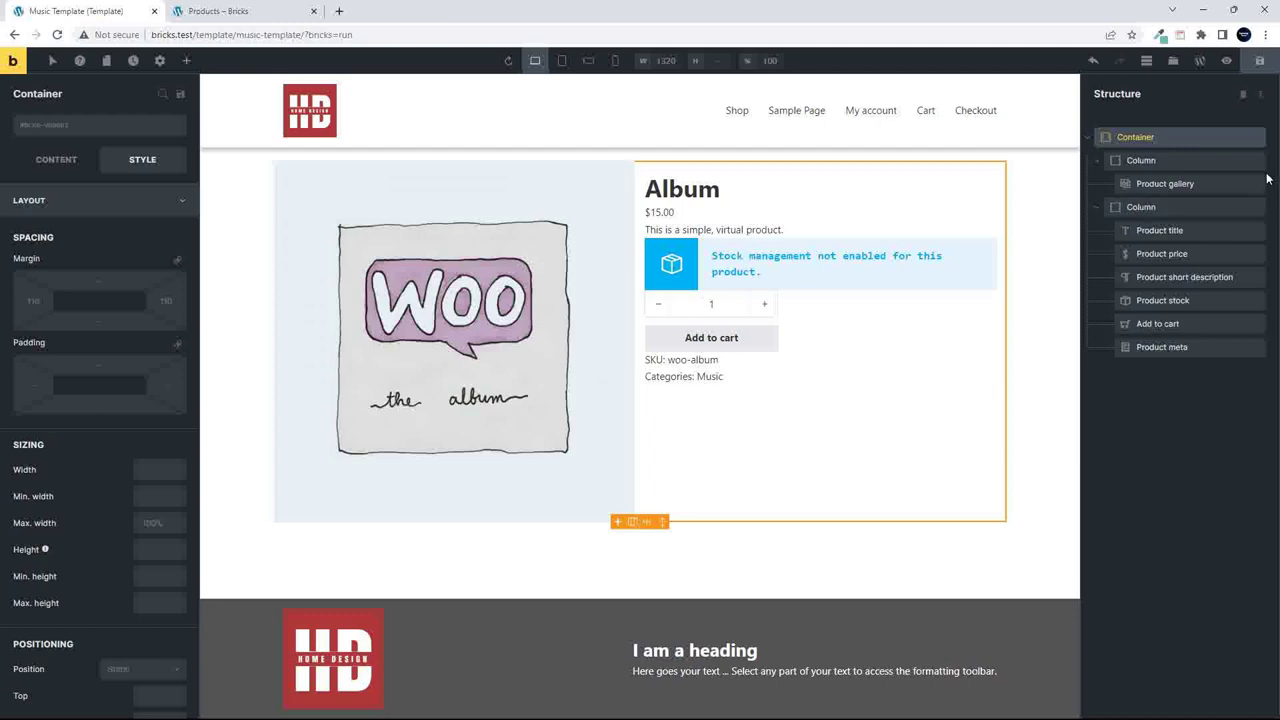
# Set the outer container's Display to flex.
pyautogui.click(1156, 159)
pyautogui.click(1141, 207)
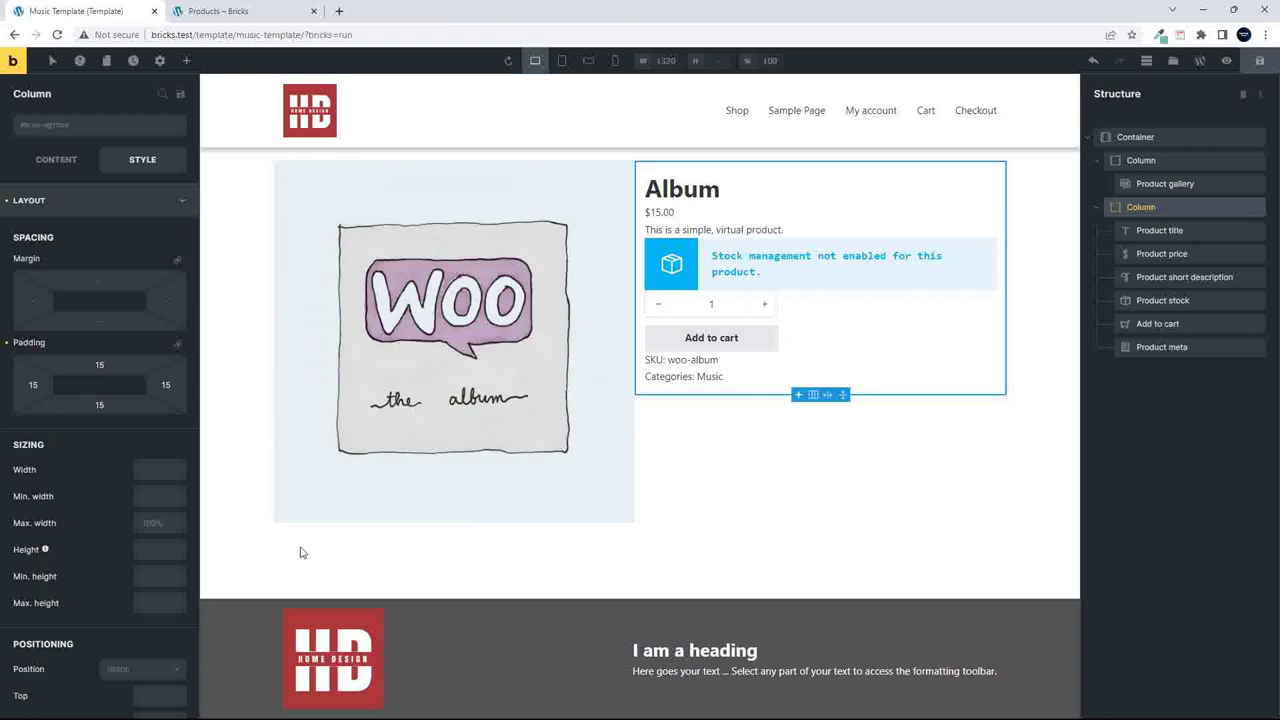
pyautogui.click(768, 451)
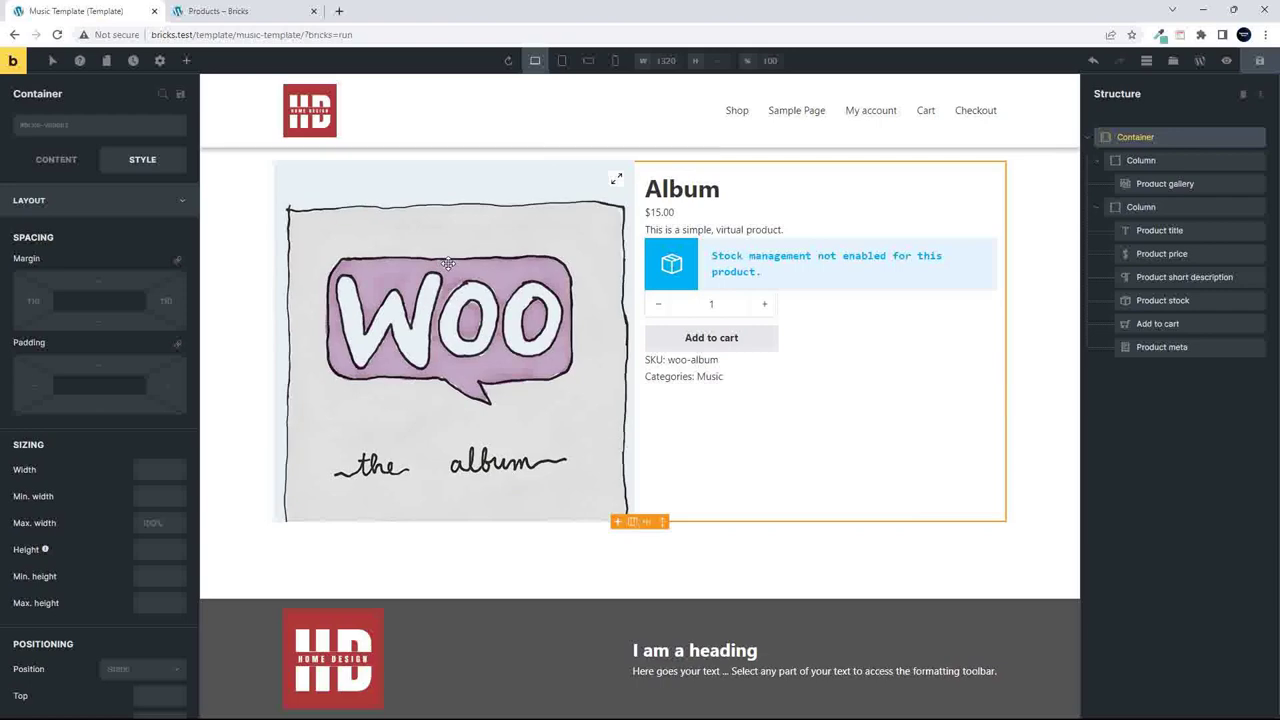
pyautogui.click(57, 166)
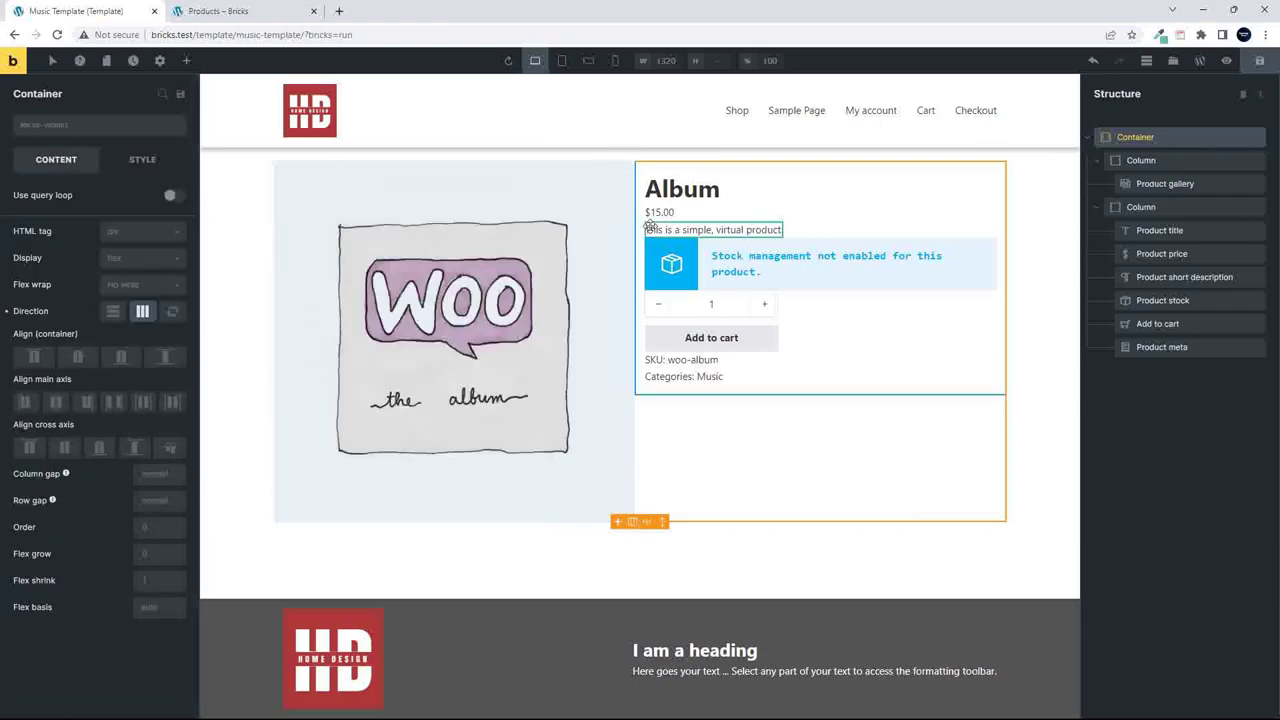
pyautogui.click(152, 261)
pyautogui.click(114, 282)
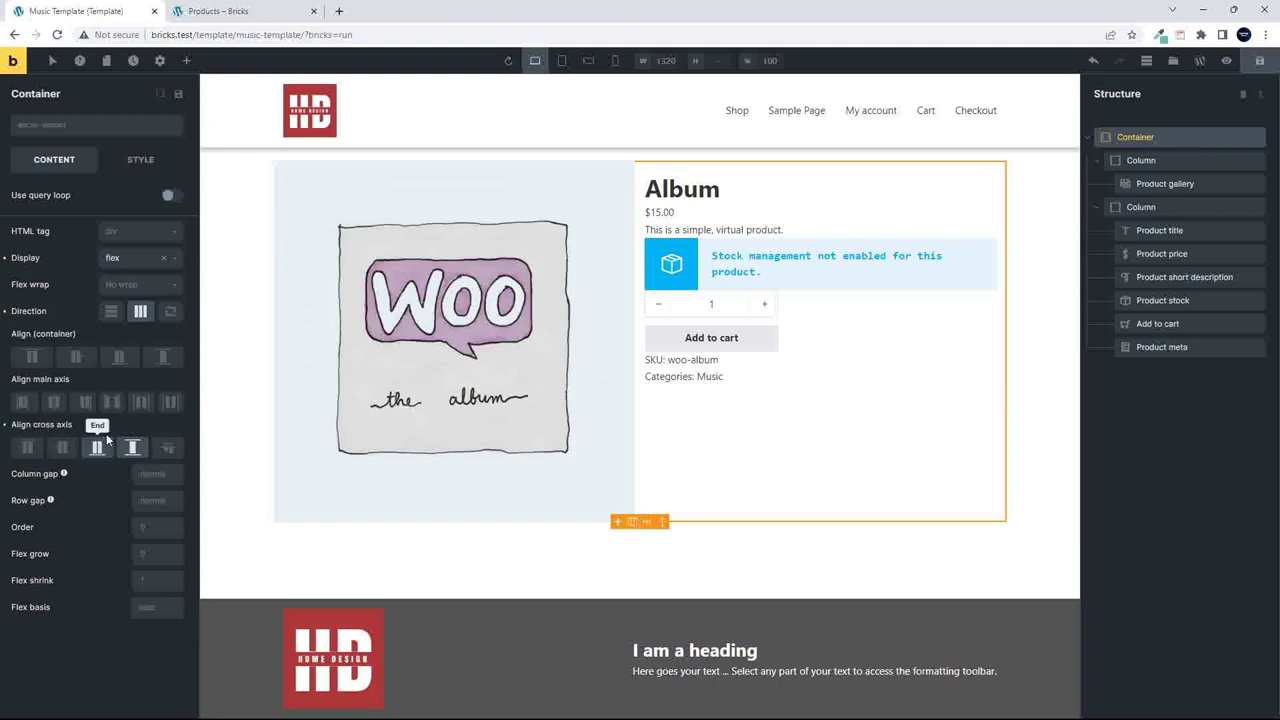
# Set the right column's block alignment to Center to vertically centre the product details.
pyautogui.click(937, 428)
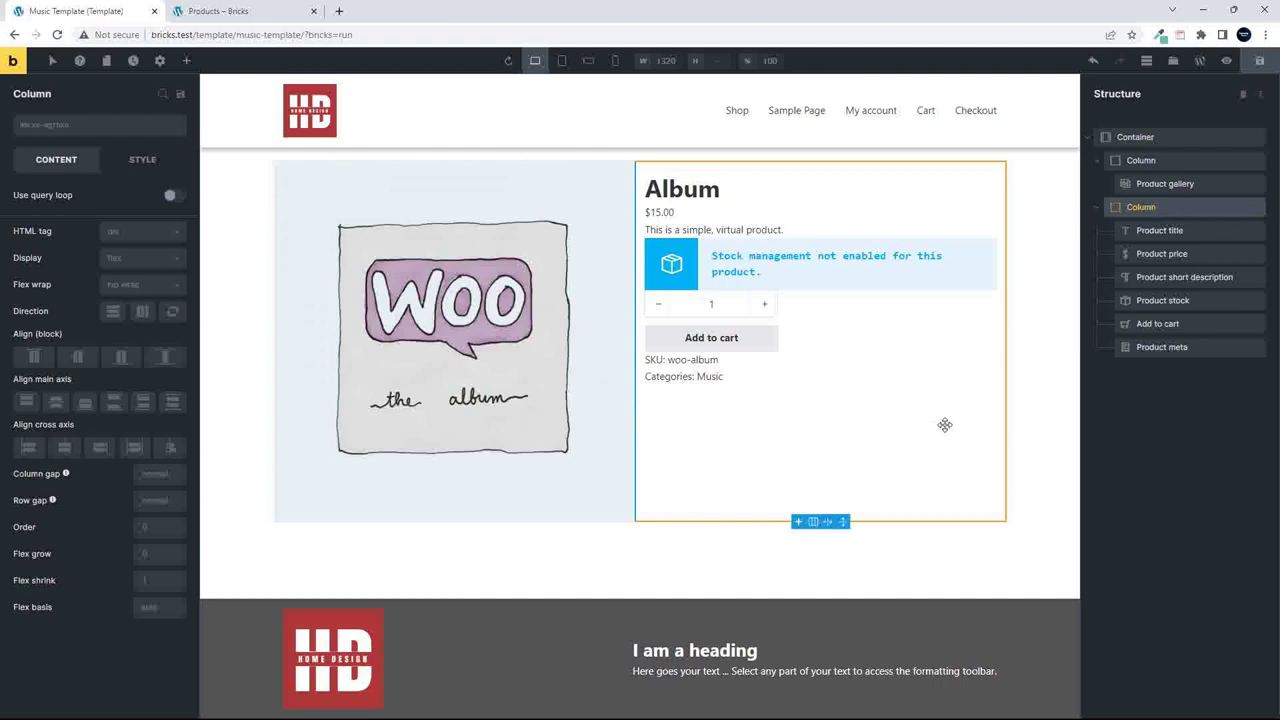
pyautogui.click(620, 443)
pyautogui.click(766, 457)
pyautogui.click(131, 364)
pyautogui.click(78, 358)
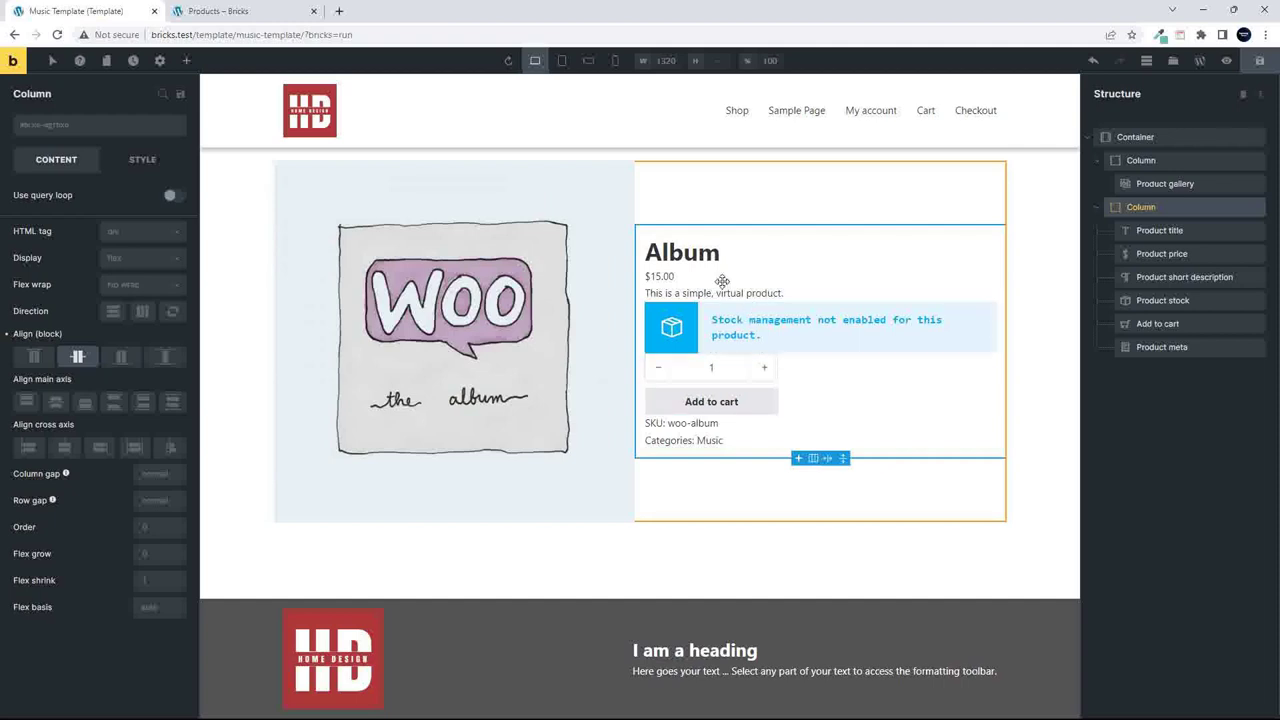
pyautogui.click(660, 276)
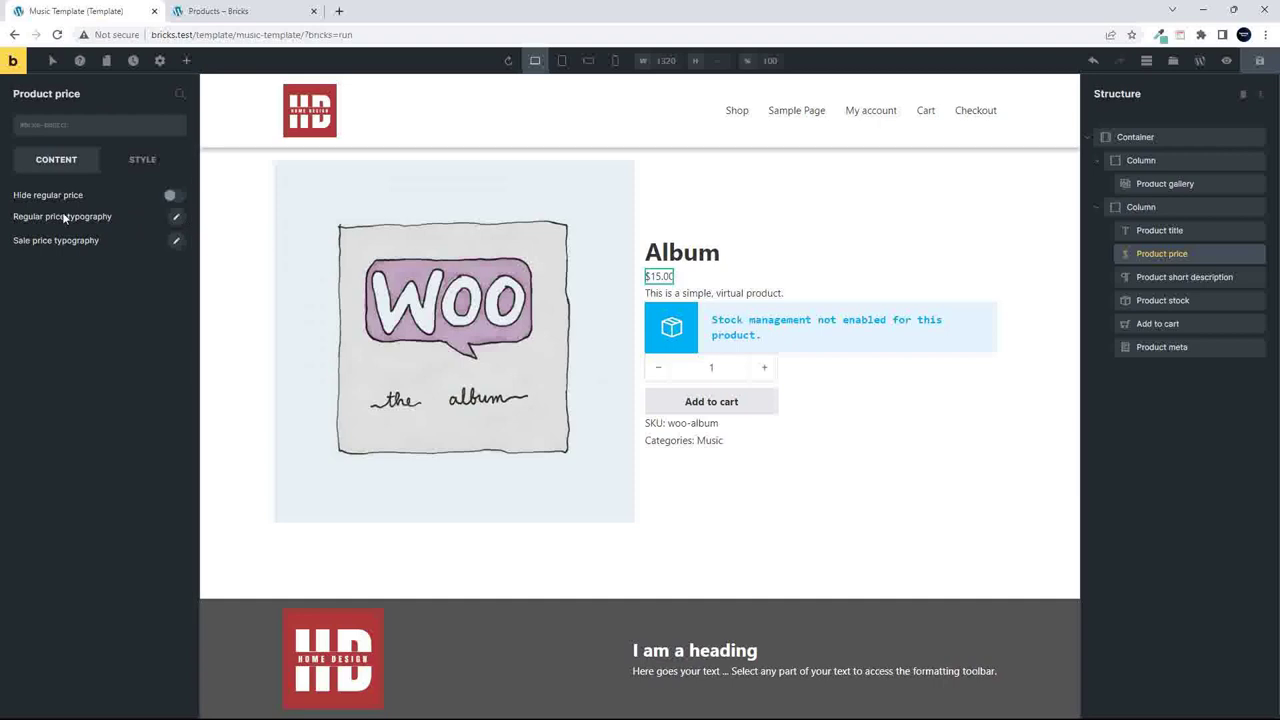
# Adjust the regular price typography: edit its font size and make its colour red.
pyautogui.click(176, 220)
pyautogui.click(150, 277)
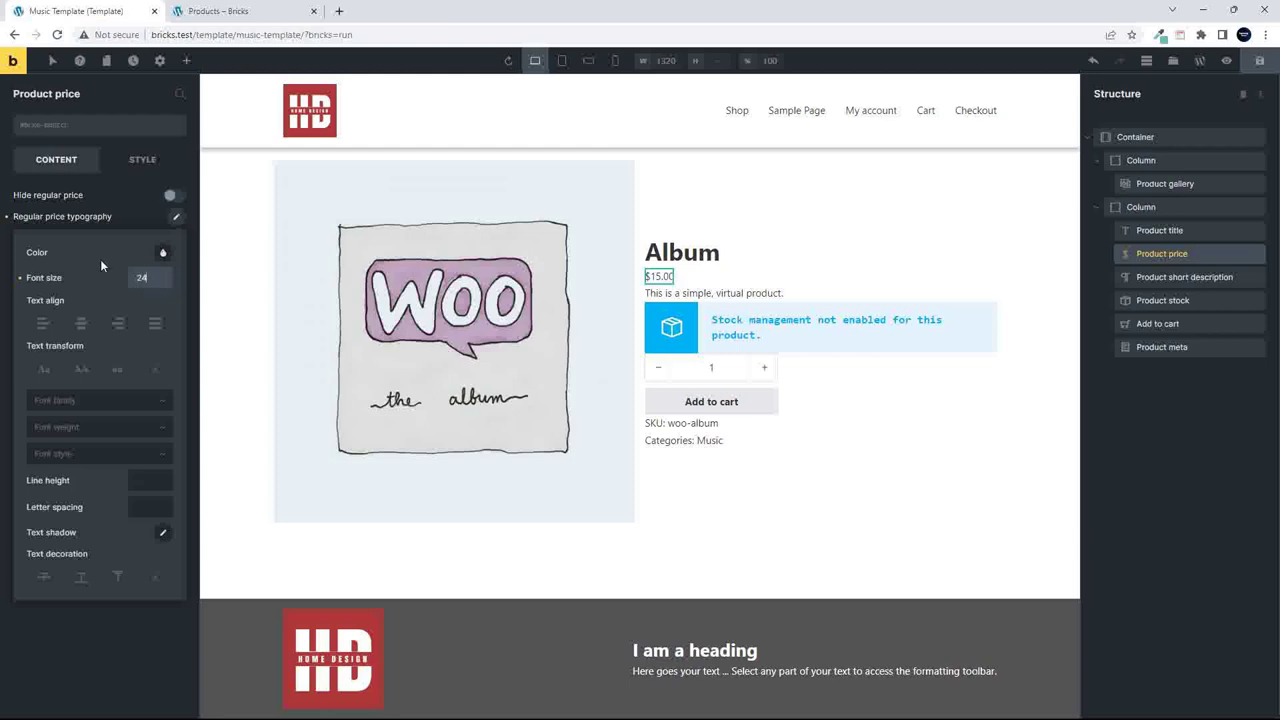
pyautogui.click(163, 252)
pyautogui.moveTo(128, 333); pyautogui.dragTo(159, 333)
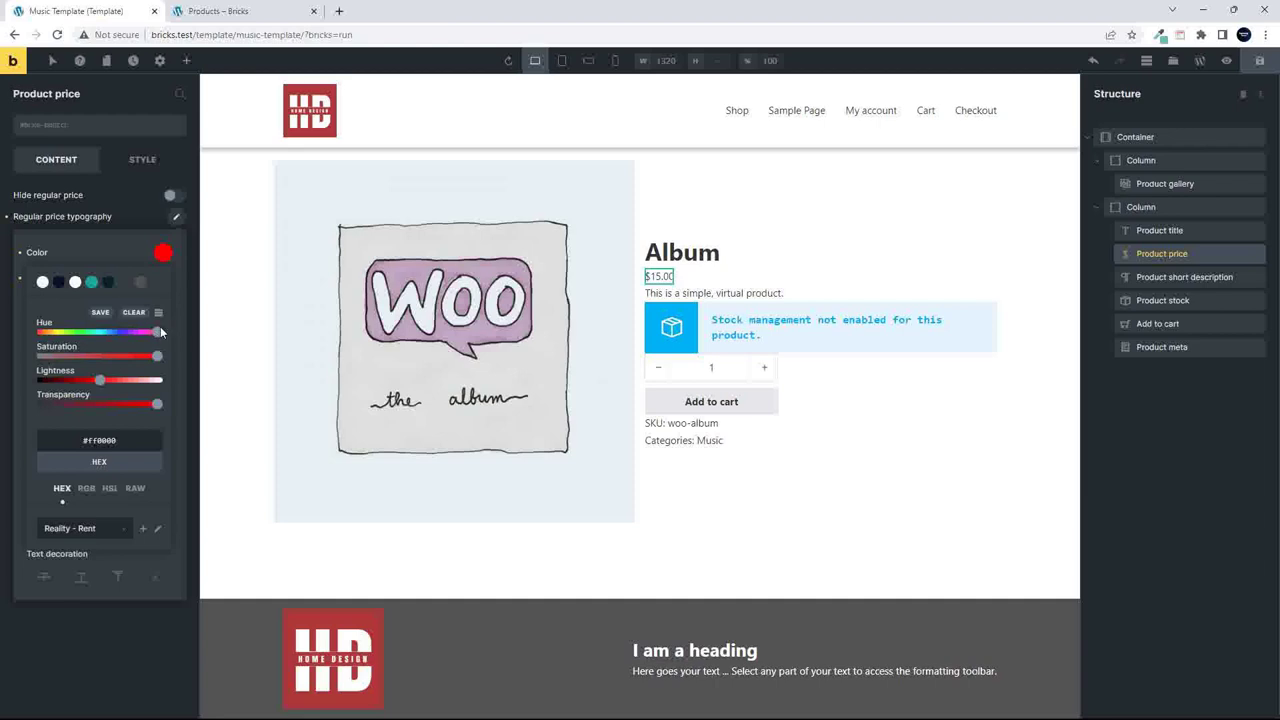
pyautogui.click(107, 216)
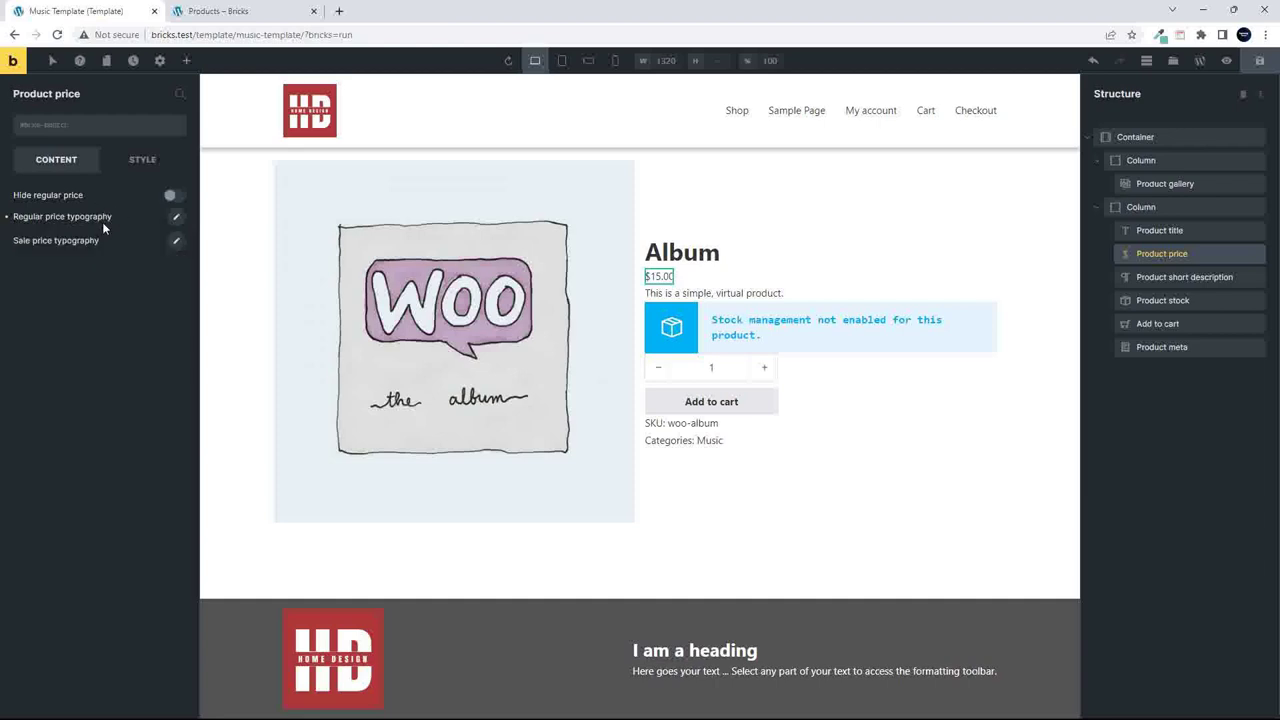
# Adjust the sale price typography: colour it teal and edit its font size.
pyautogui.click(177, 243)
pyautogui.click(152, 300)
pyautogui.click(163, 276)
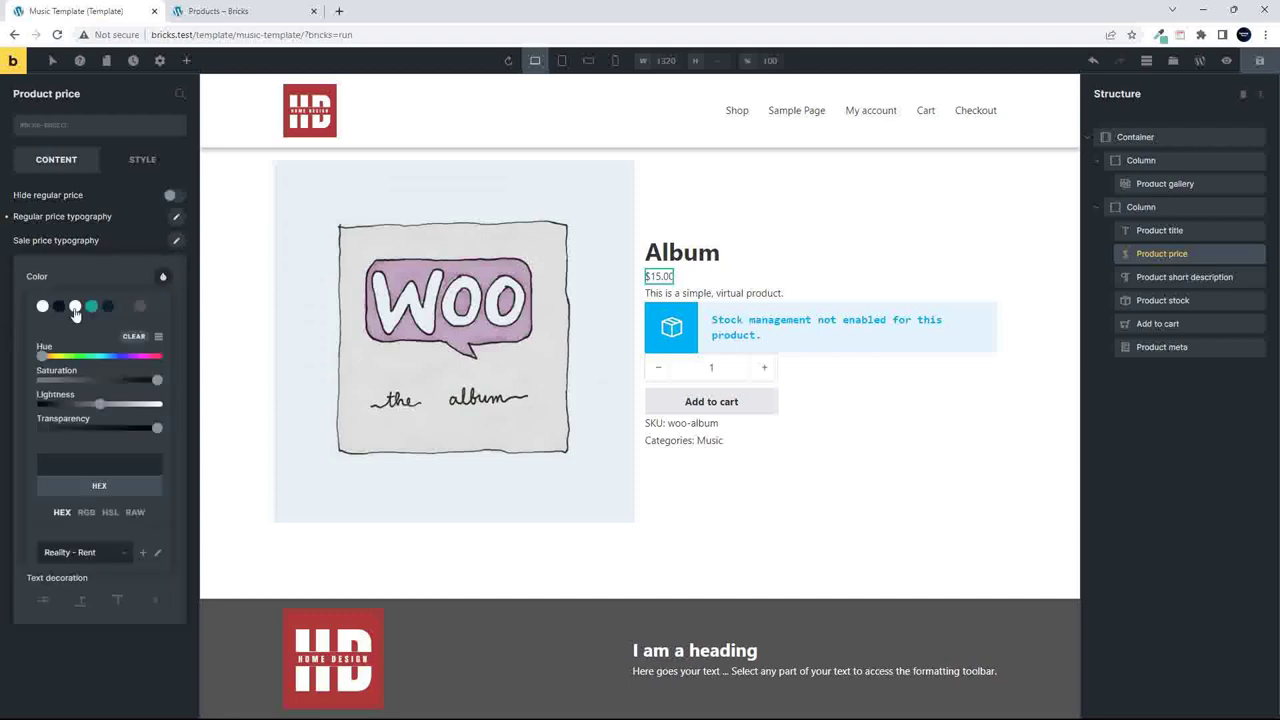
pyautogui.click(91, 308)
pyautogui.click(130, 243)
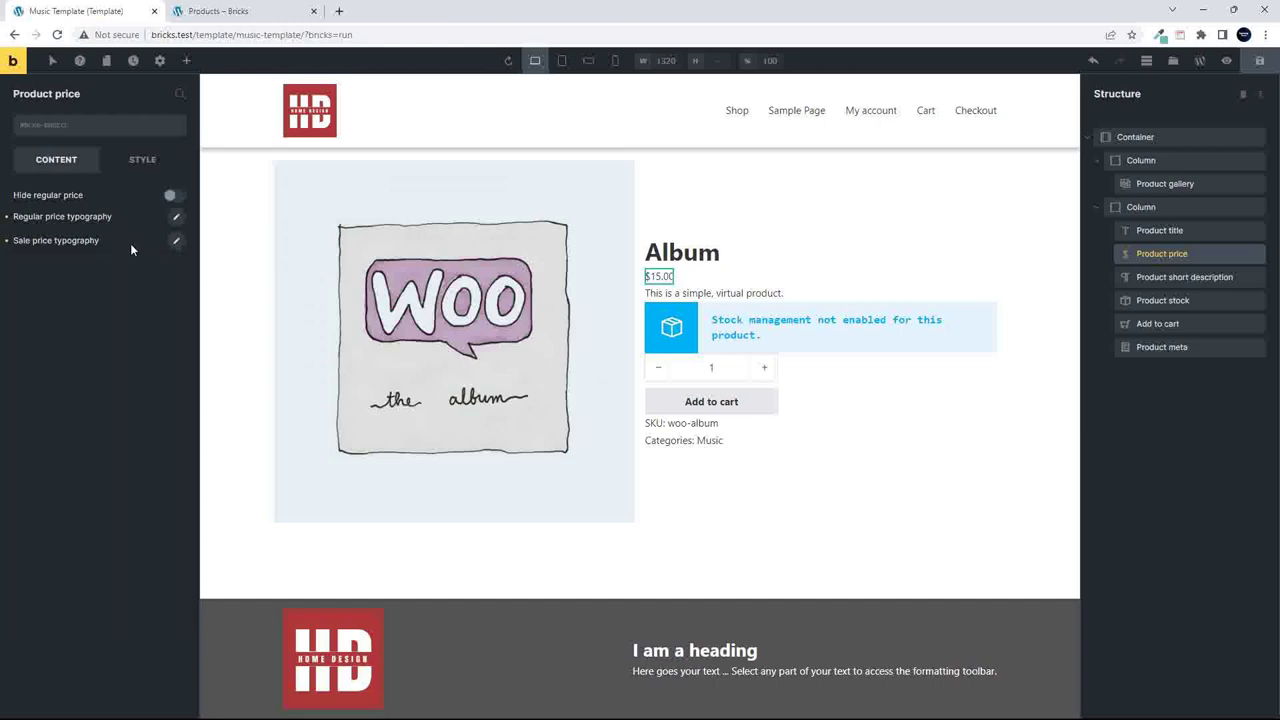
pyautogui.click(177, 243)
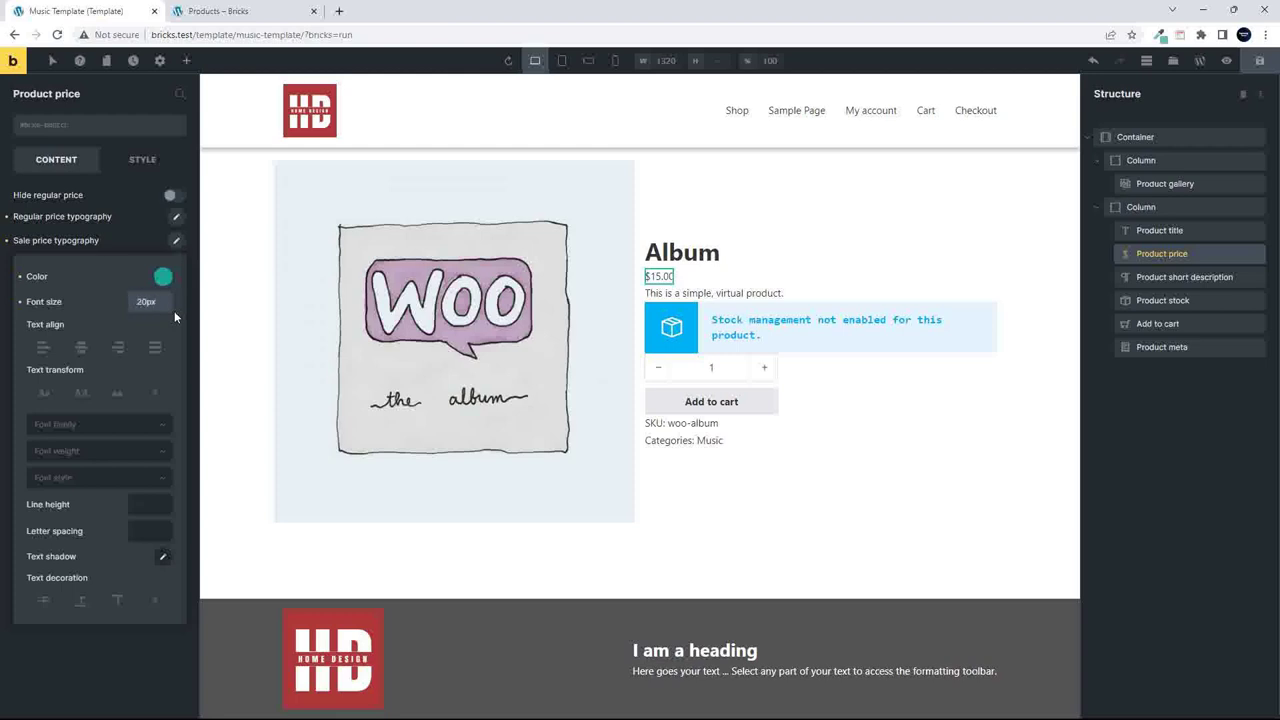
pyautogui.click(663, 277)
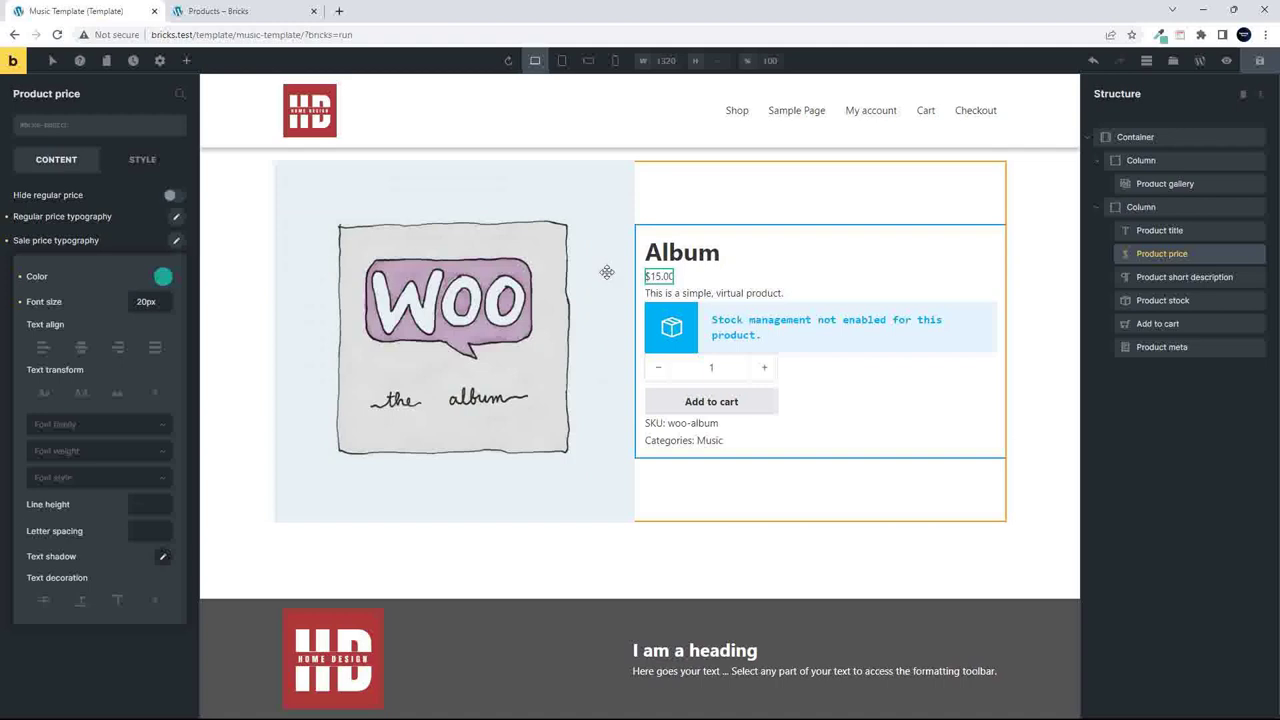
# Set the regular price font size to 24px and save the template.
pyautogui.click(176, 218)
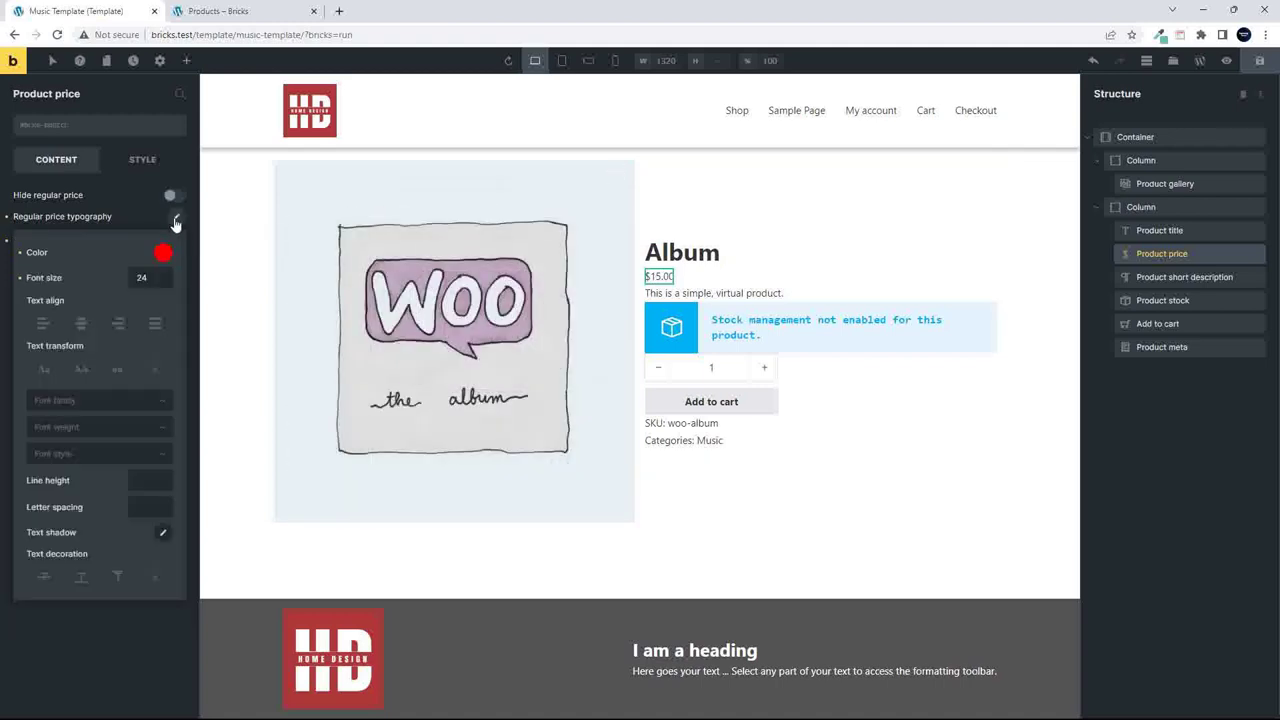
pyautogui.click(153, 268)
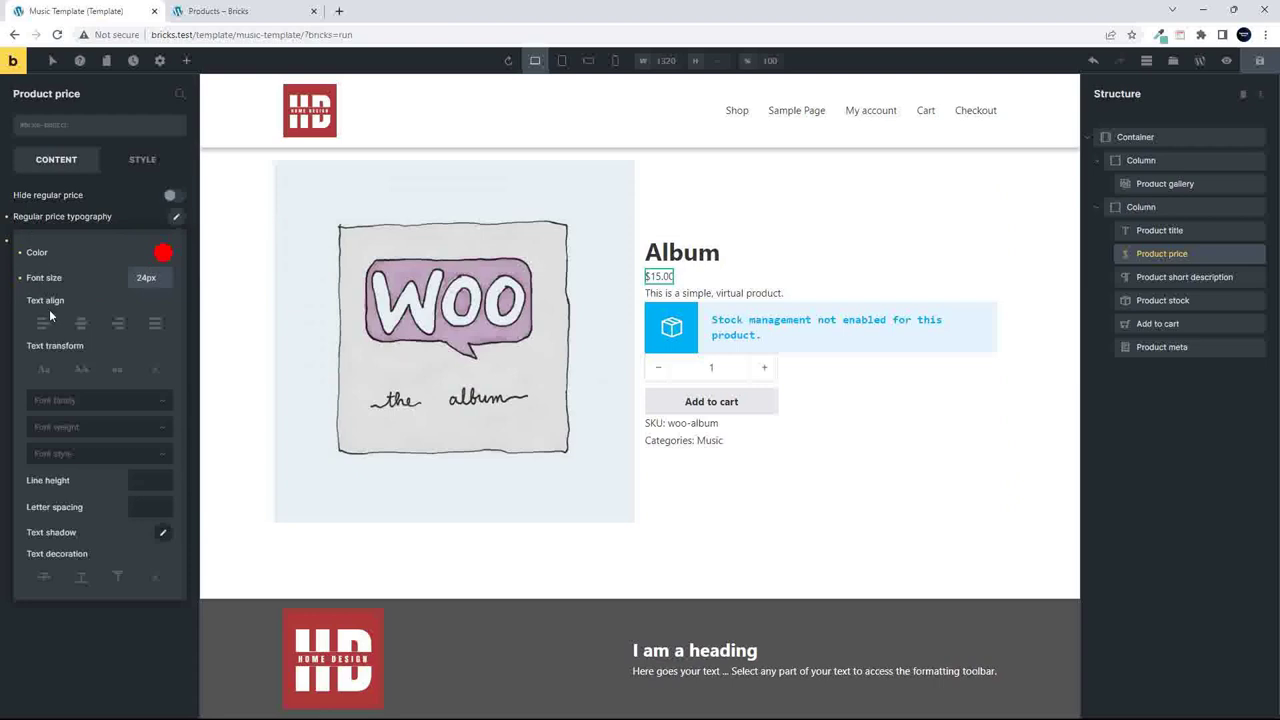
pyautogui.click(743, 264)
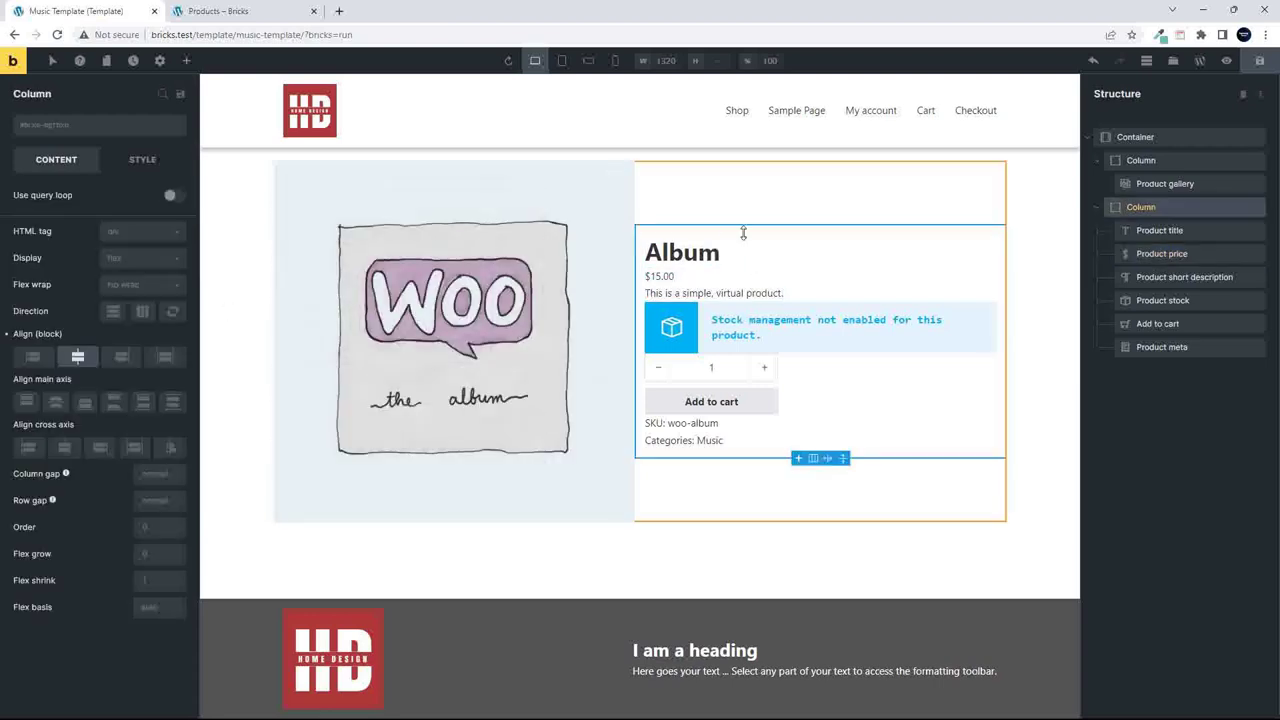
pyautogui.click(1257, 66)
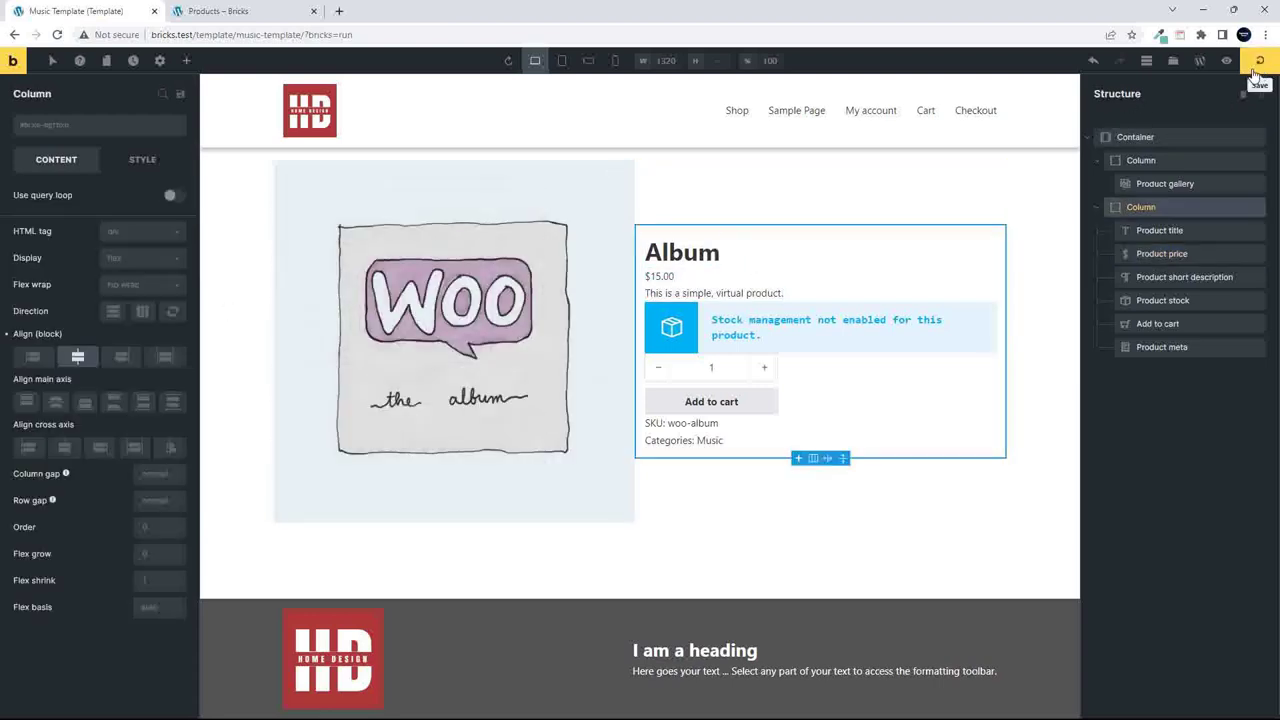
# Select the $15.00 product price, review its style and content settings, and save again.
pyautogui.click(680, 258)
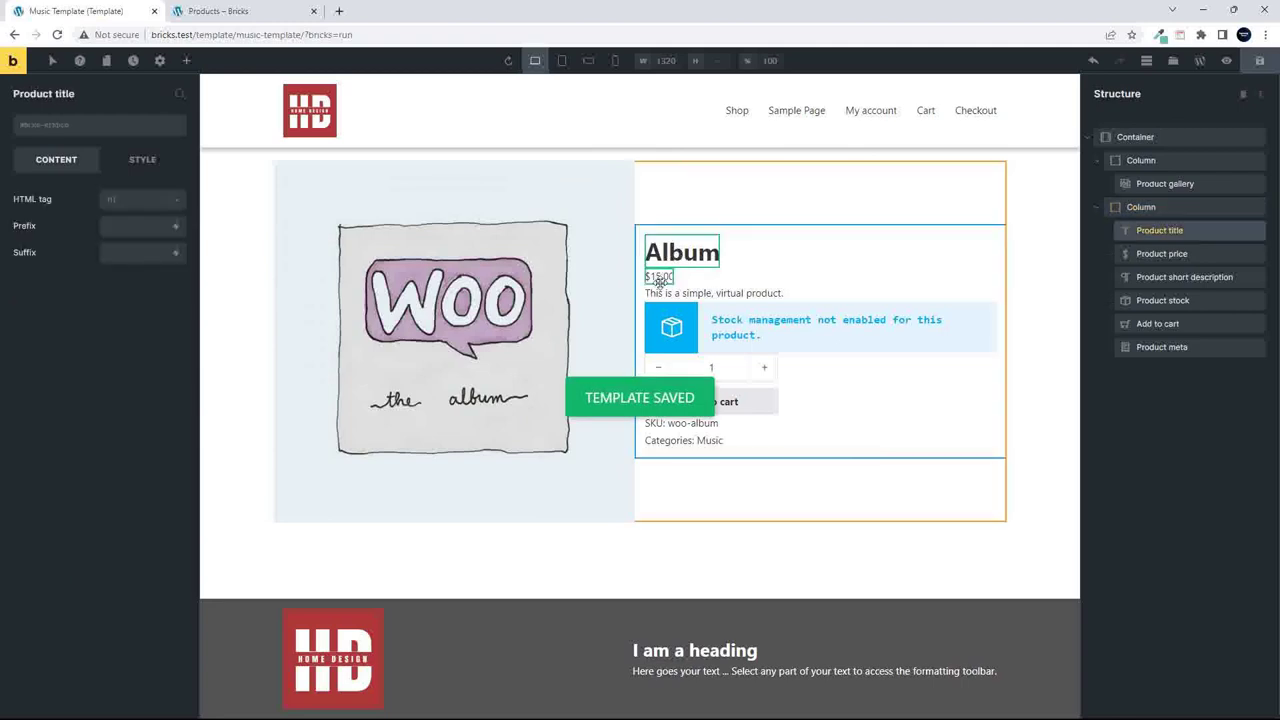
pyautogui.click(659, 279)
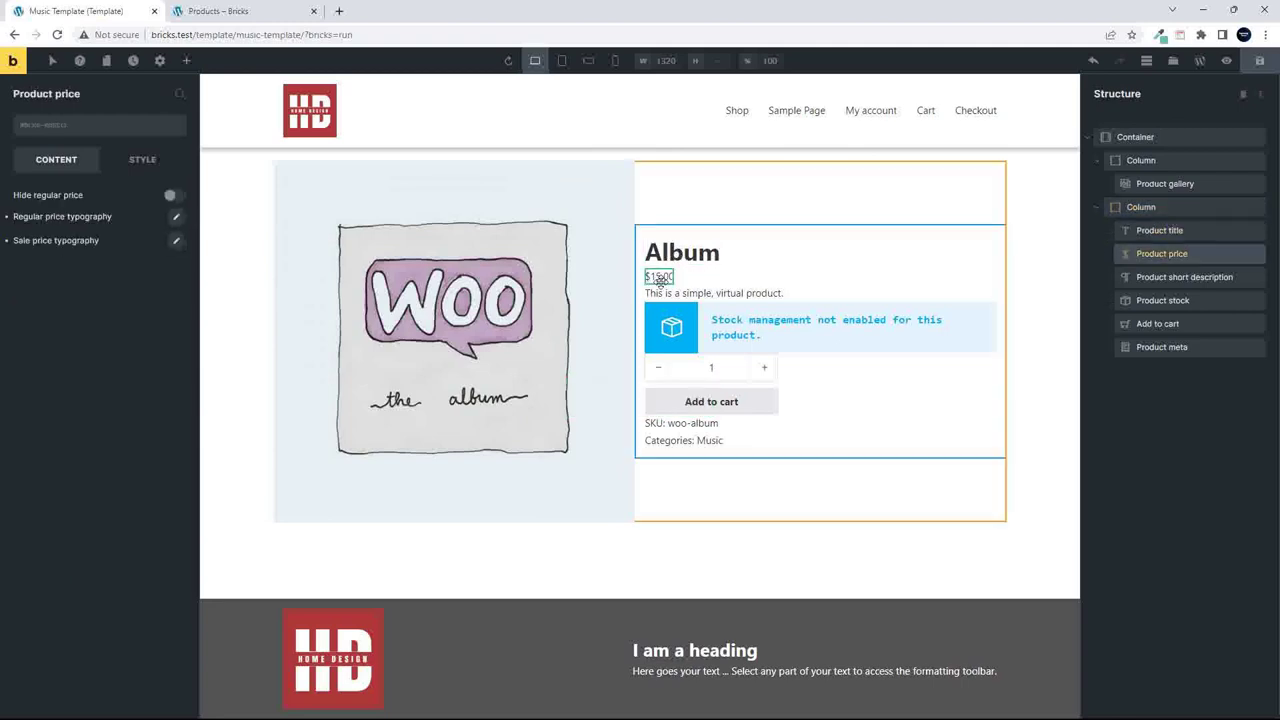
pyautogui.click(142, 168)
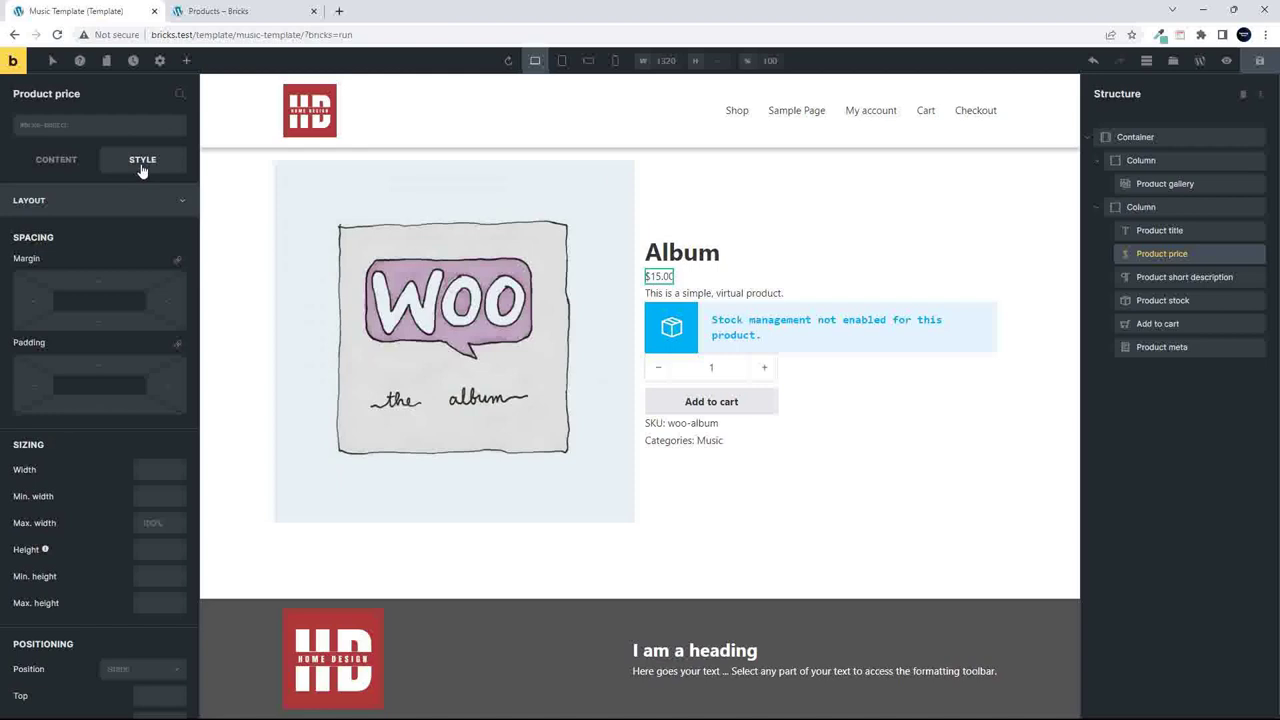
pyautogui.click(66, 164)
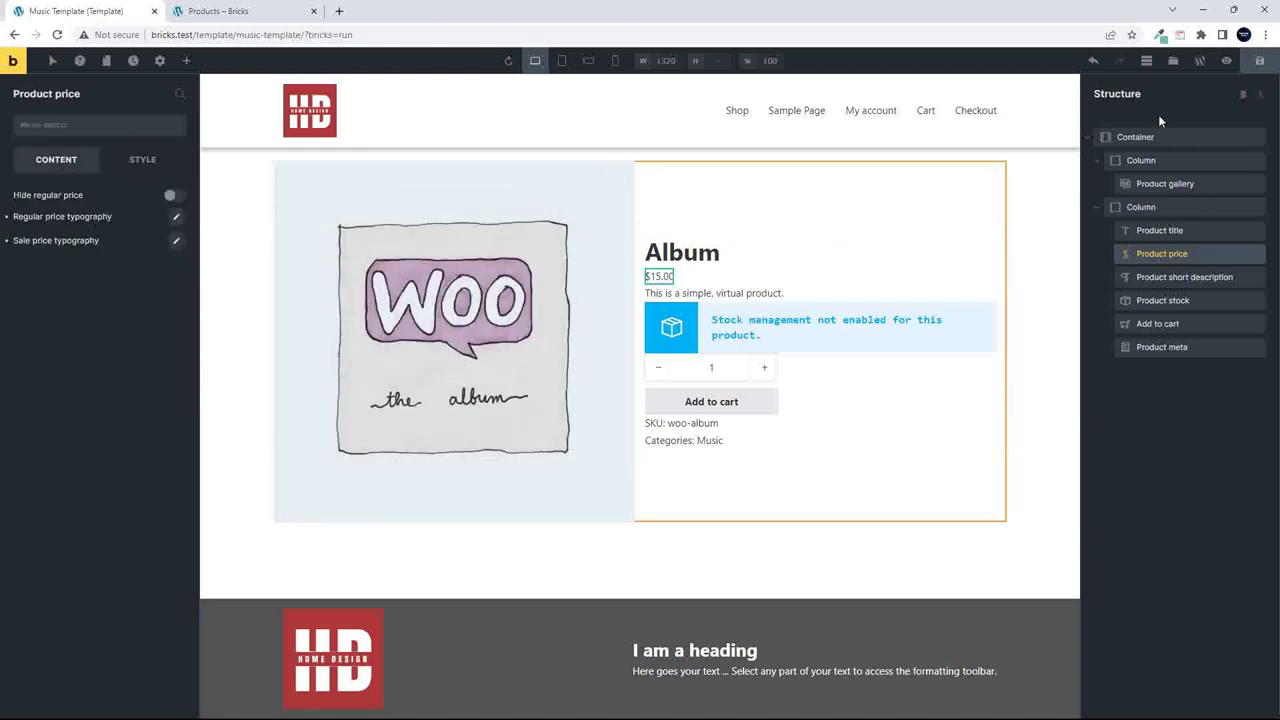
pyautogui.click(1261, 63)
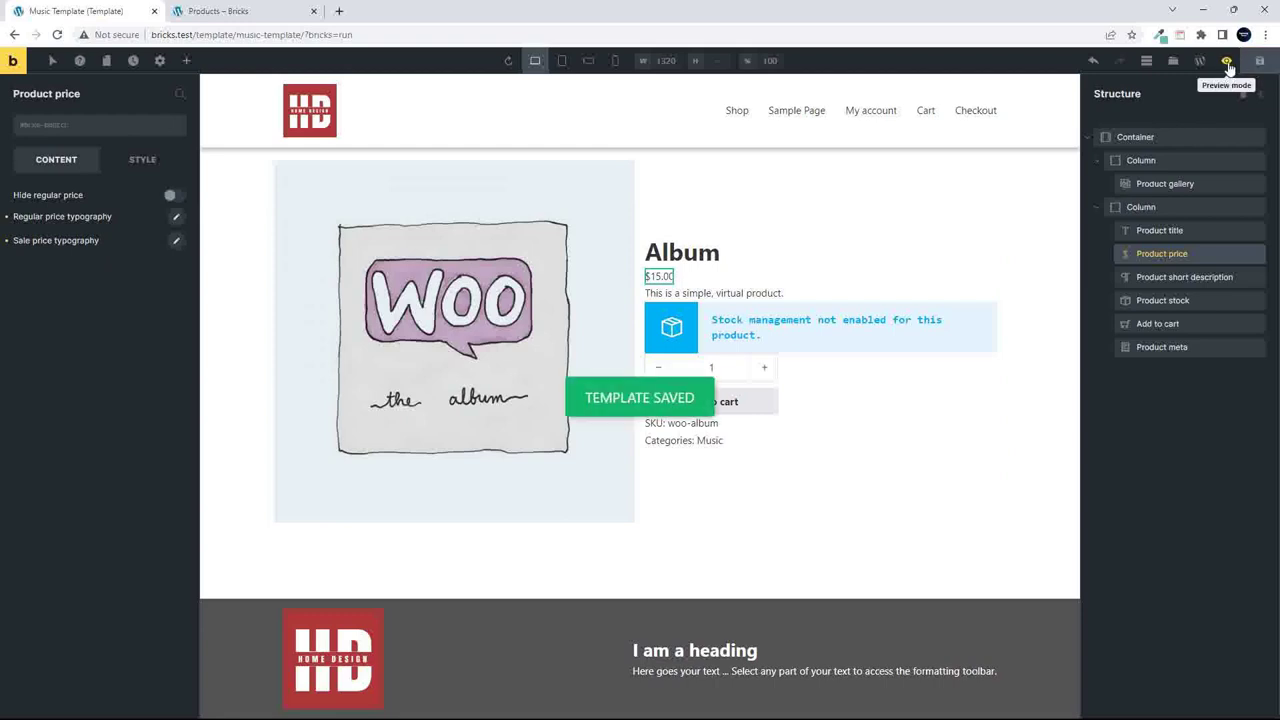
# Check the Album template in preview mode and on the live frontend, then resume editing.
pyautogui.click(1227, 63)
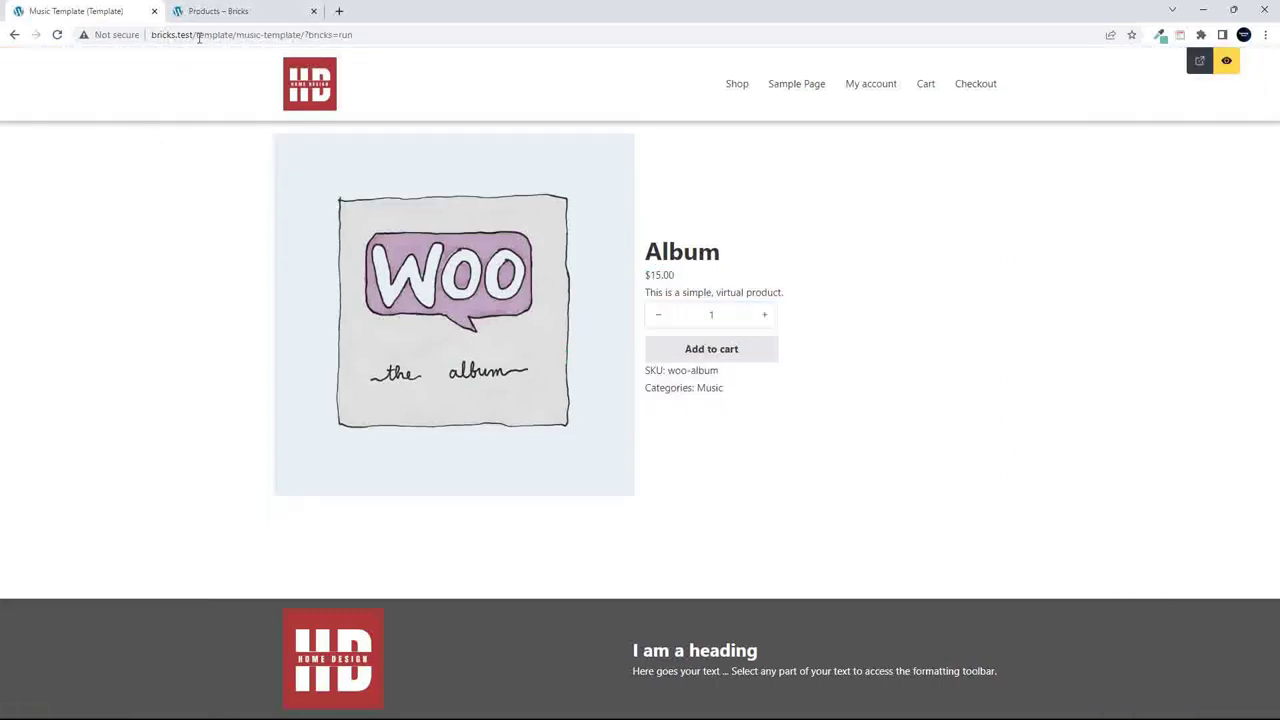
pyautogui.click(236, 11)
pyautogui.click(62, 12)
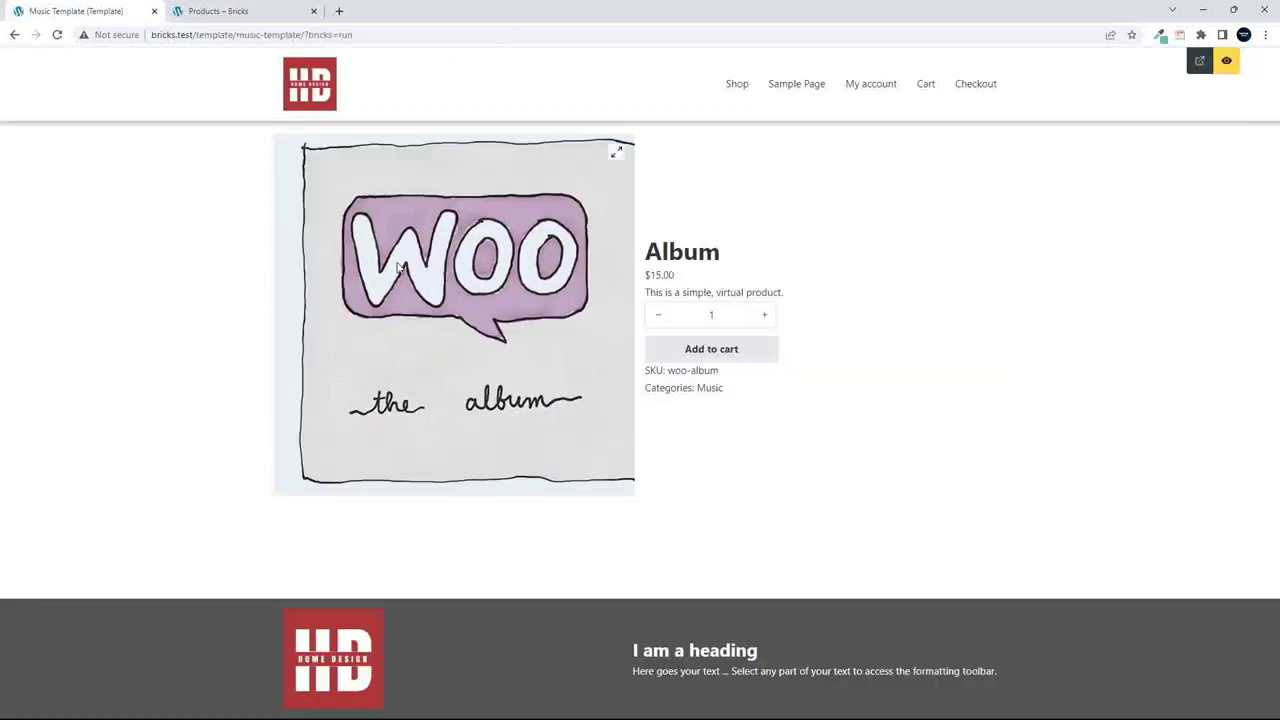
pyautogui.click(1199, 63)
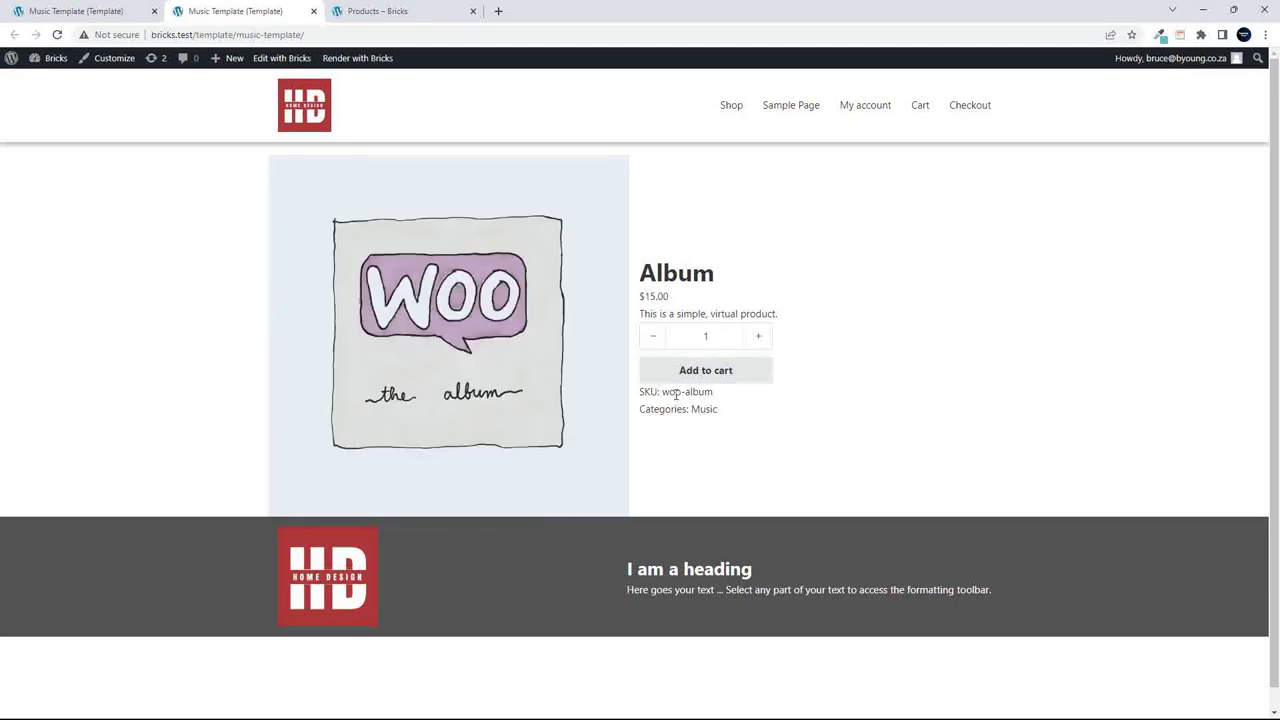
pyautogui.click(88, 12)
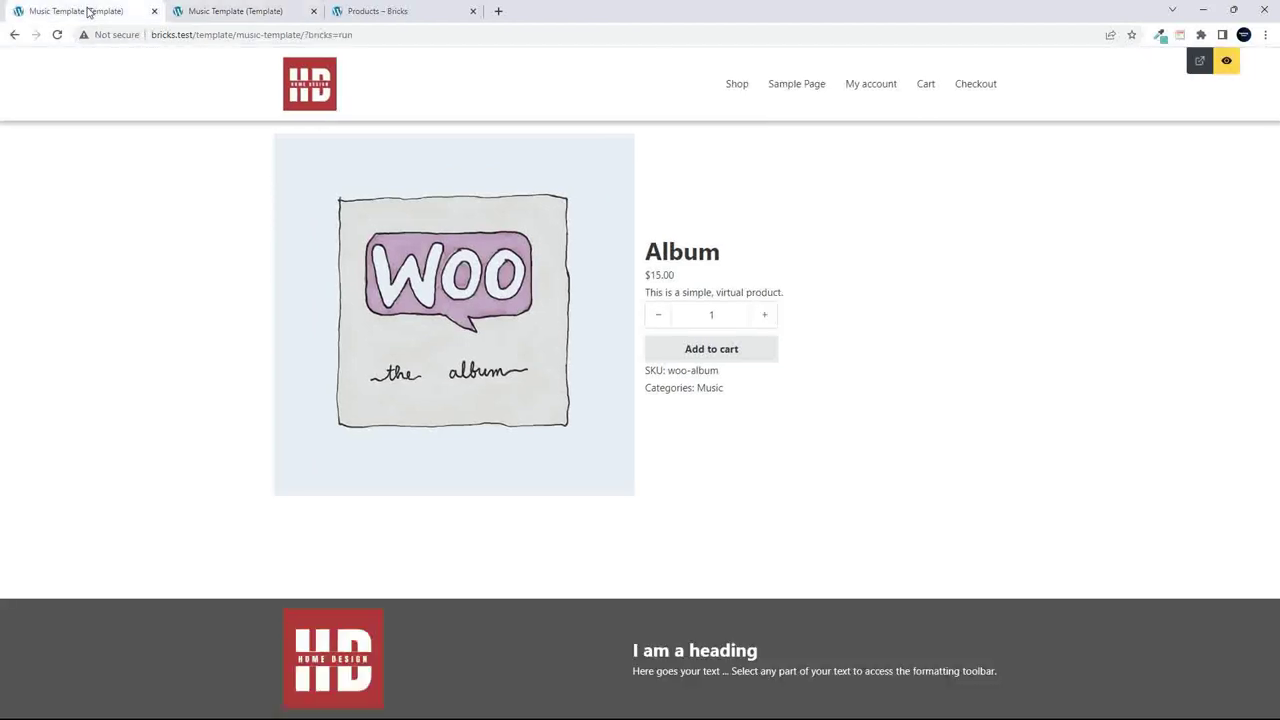
pyautogui.click(1229, 66)
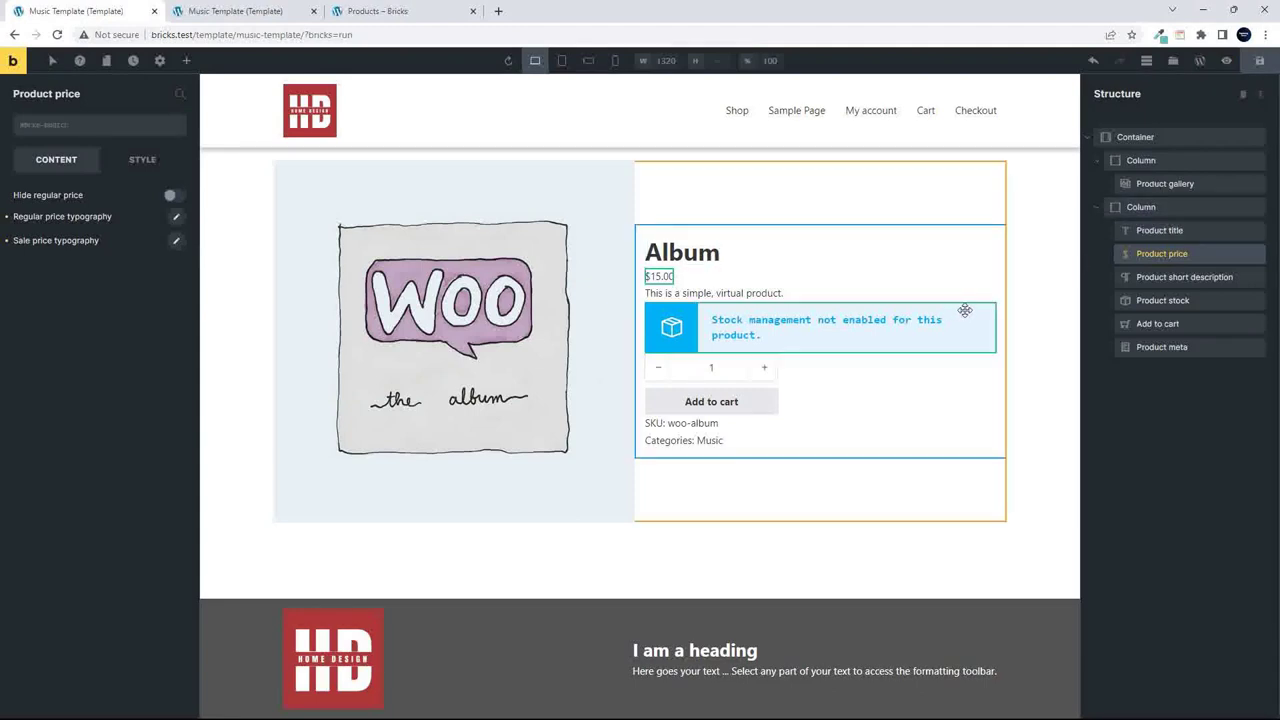
# Make the $15.00 product price text red (#ff0000) with a font size of 28.
pyautogui.click(706, 257)
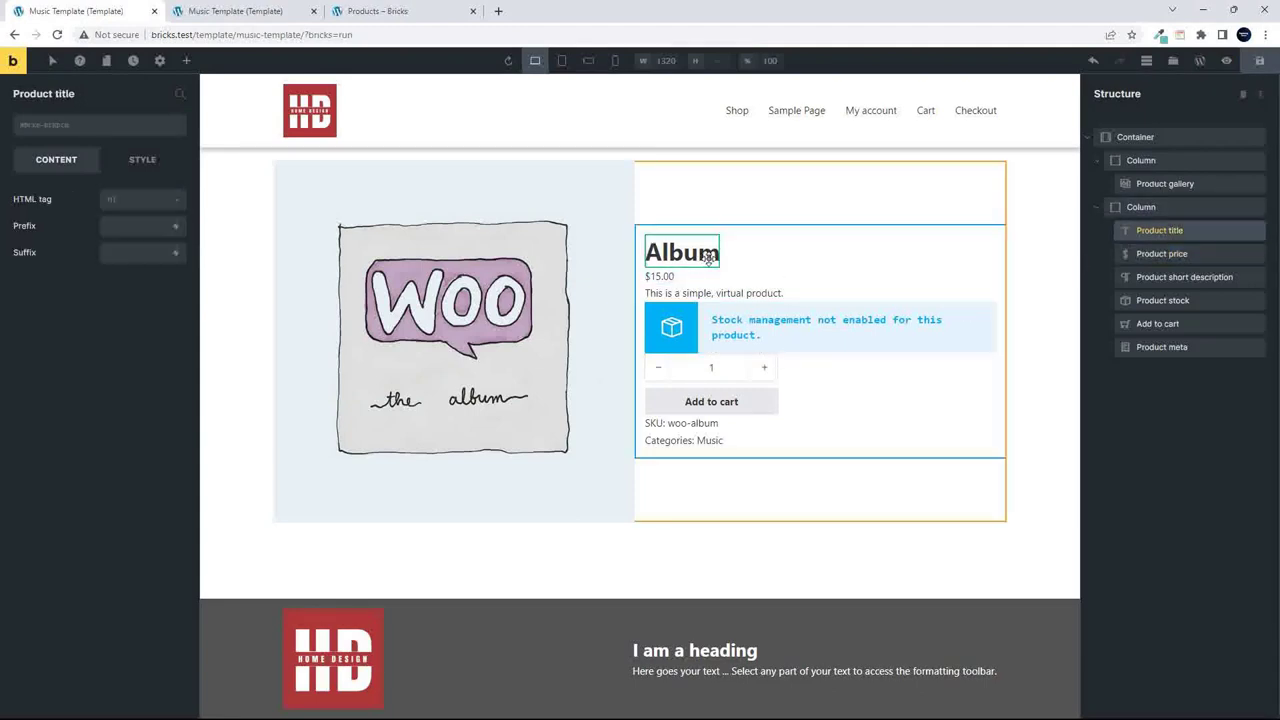
pyautogui.click(660, 276)
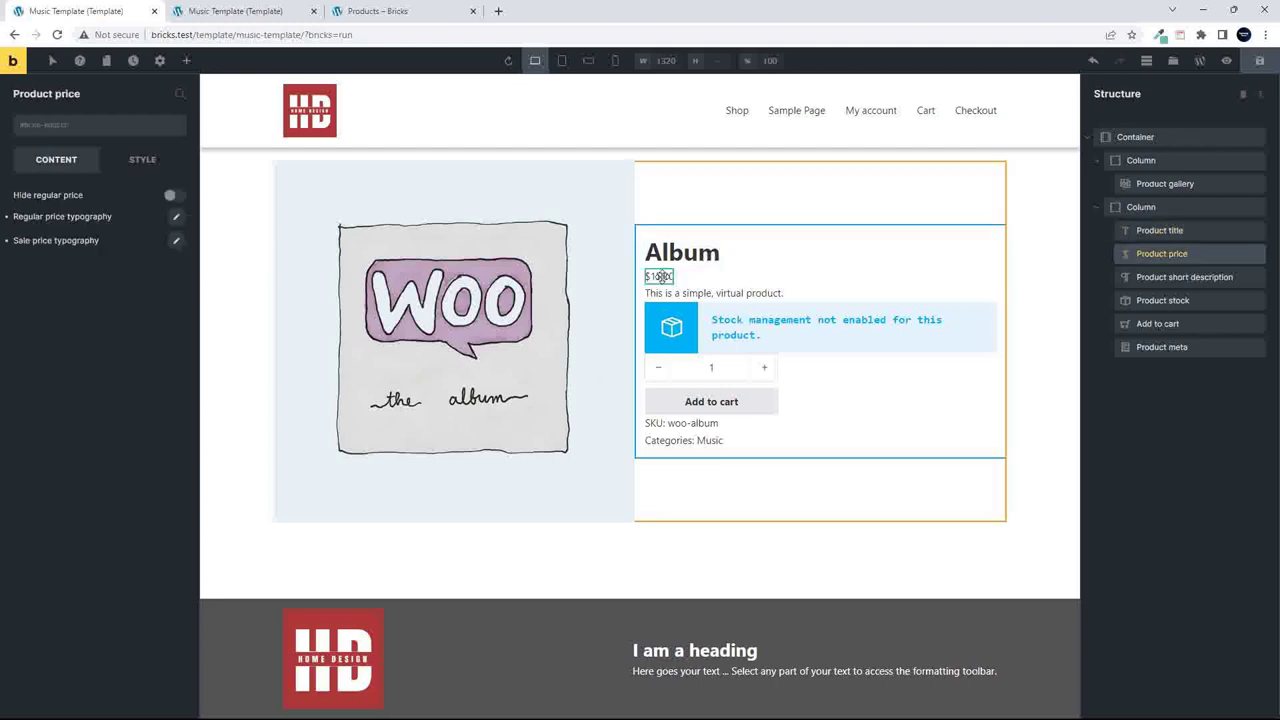
pyautogui.click(177, 219)
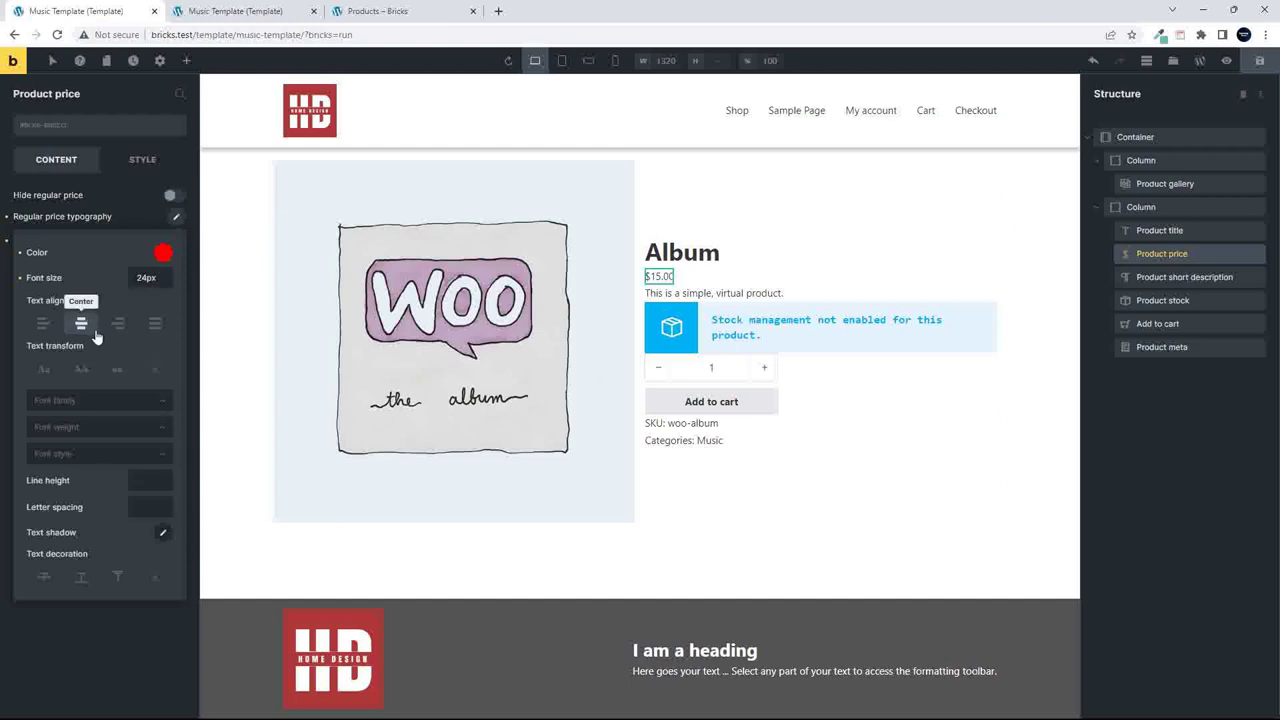
pyautogui.click(178, 220)
pyautogui.click(145, 161)
pyautogui.scroll(-1, 86, 430)
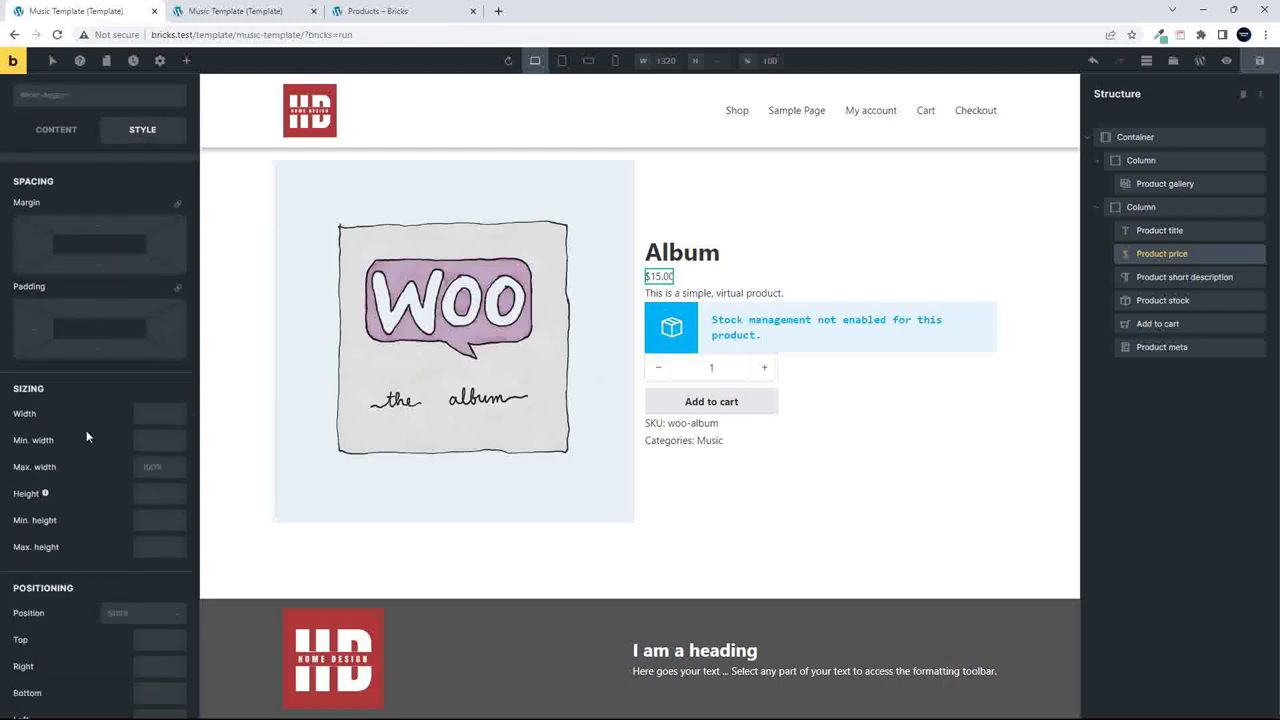
pyautogui.scroll(-8, 86, 430)
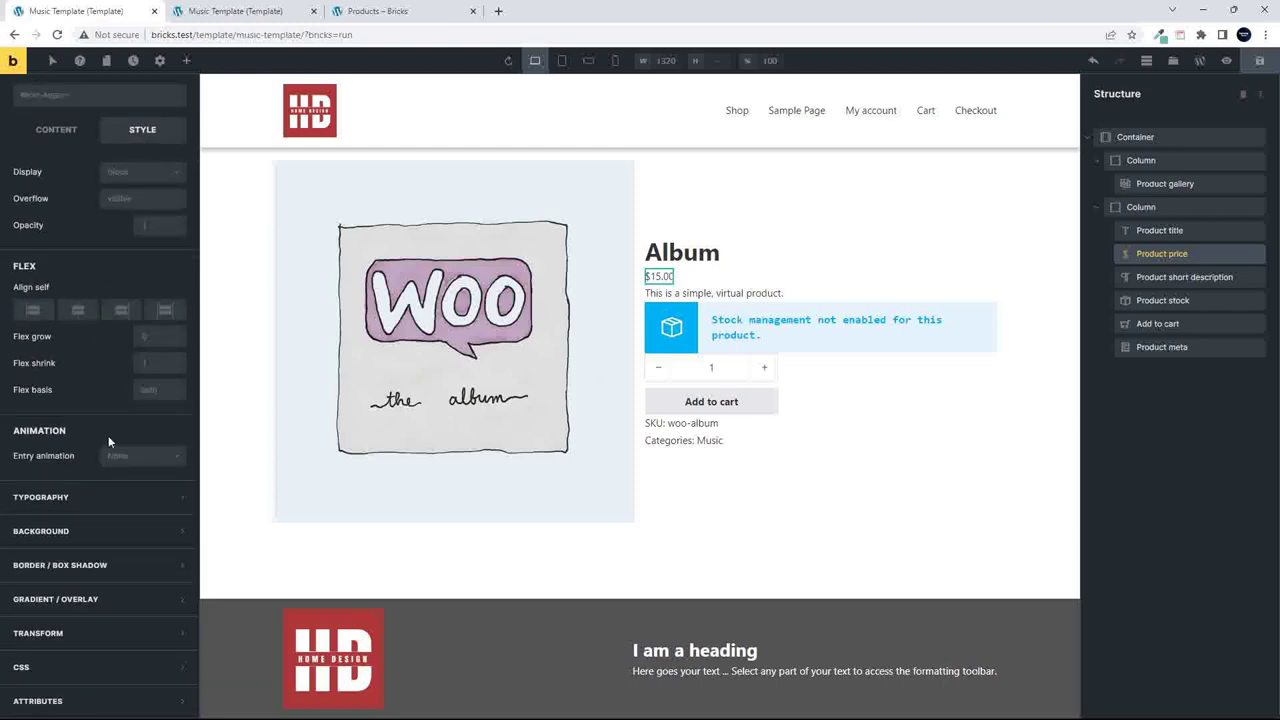
pyautogui.click(176, 500)
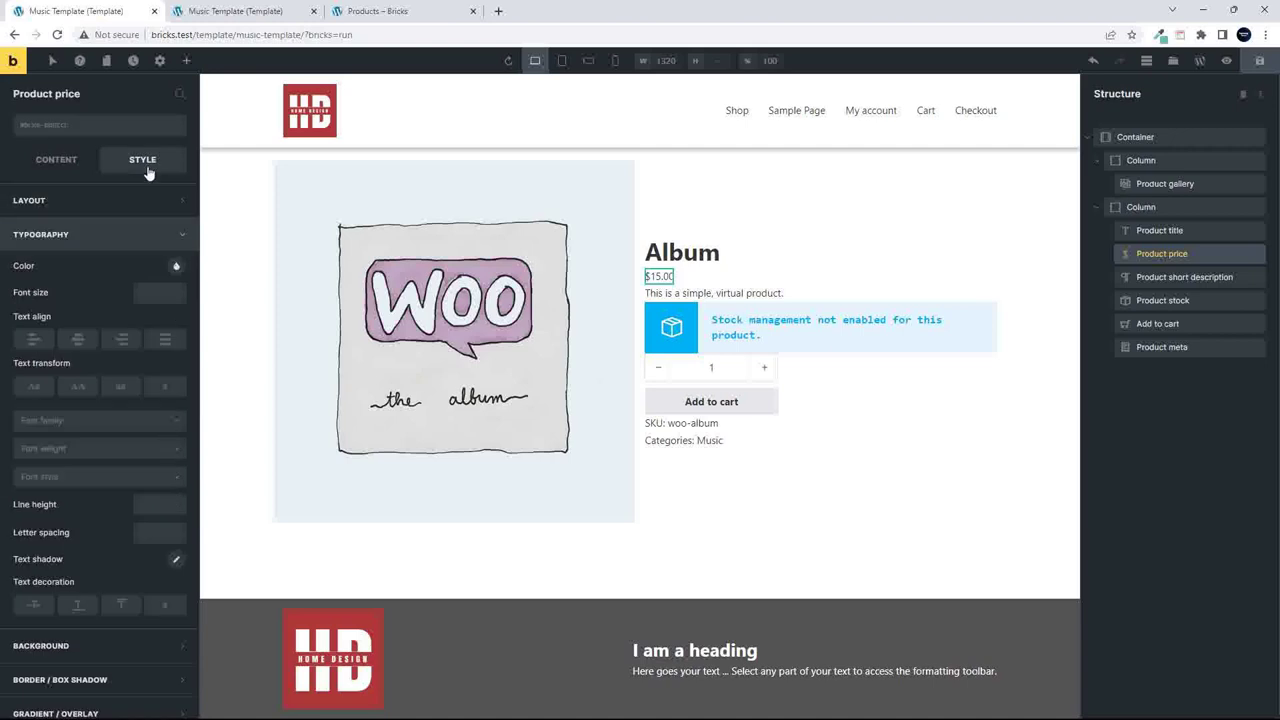
pyautogui.click(175, 268)
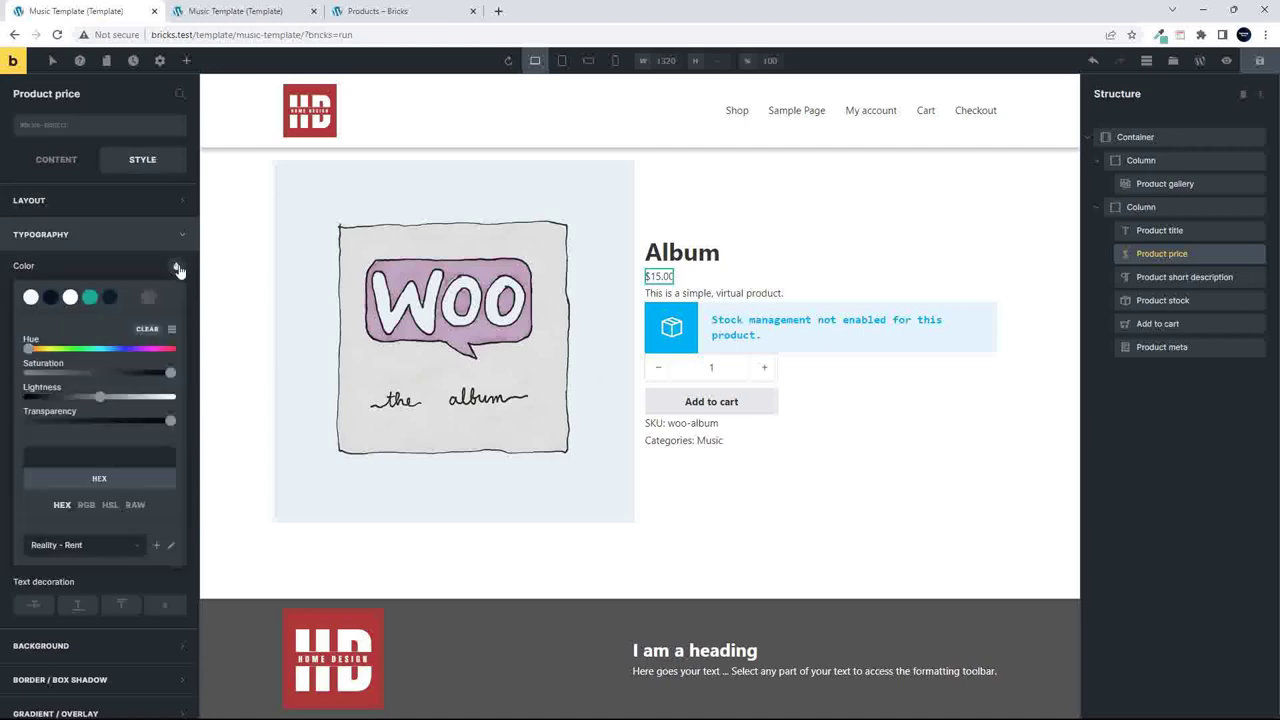
pyautogui.click(168, 348)
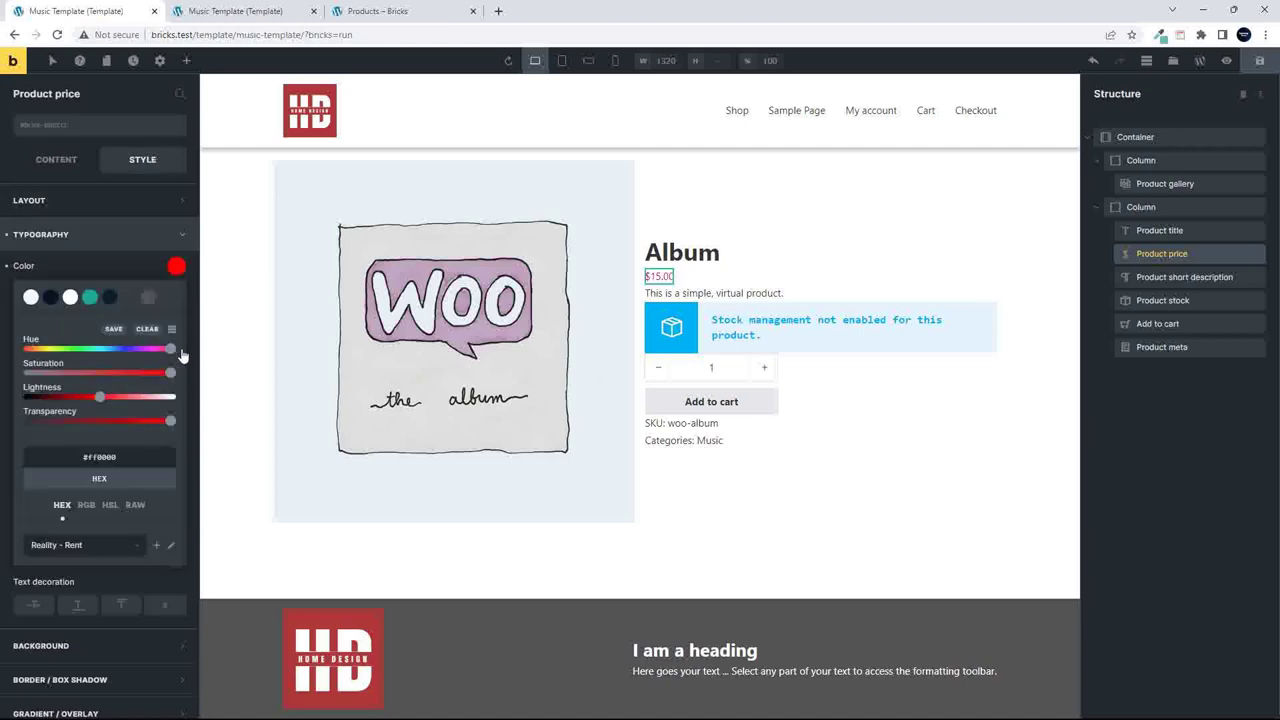
pyautogui.click(76, 260)
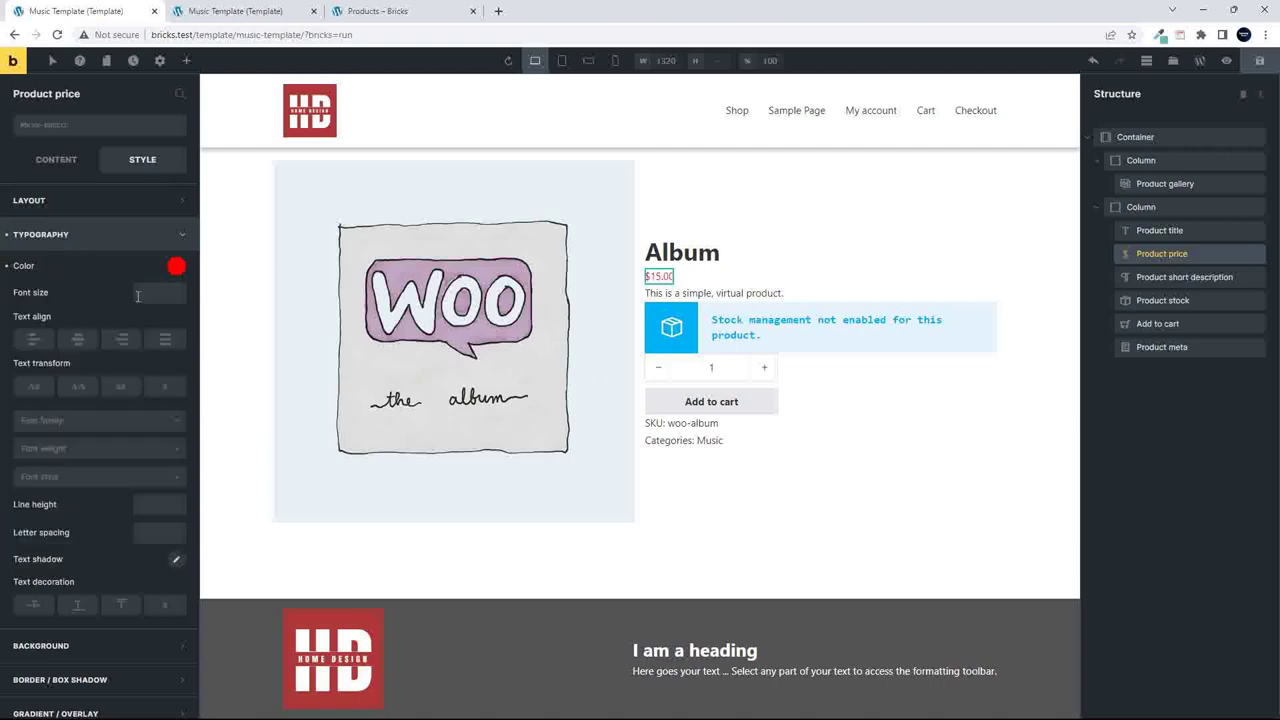
pyautogui.write('28')
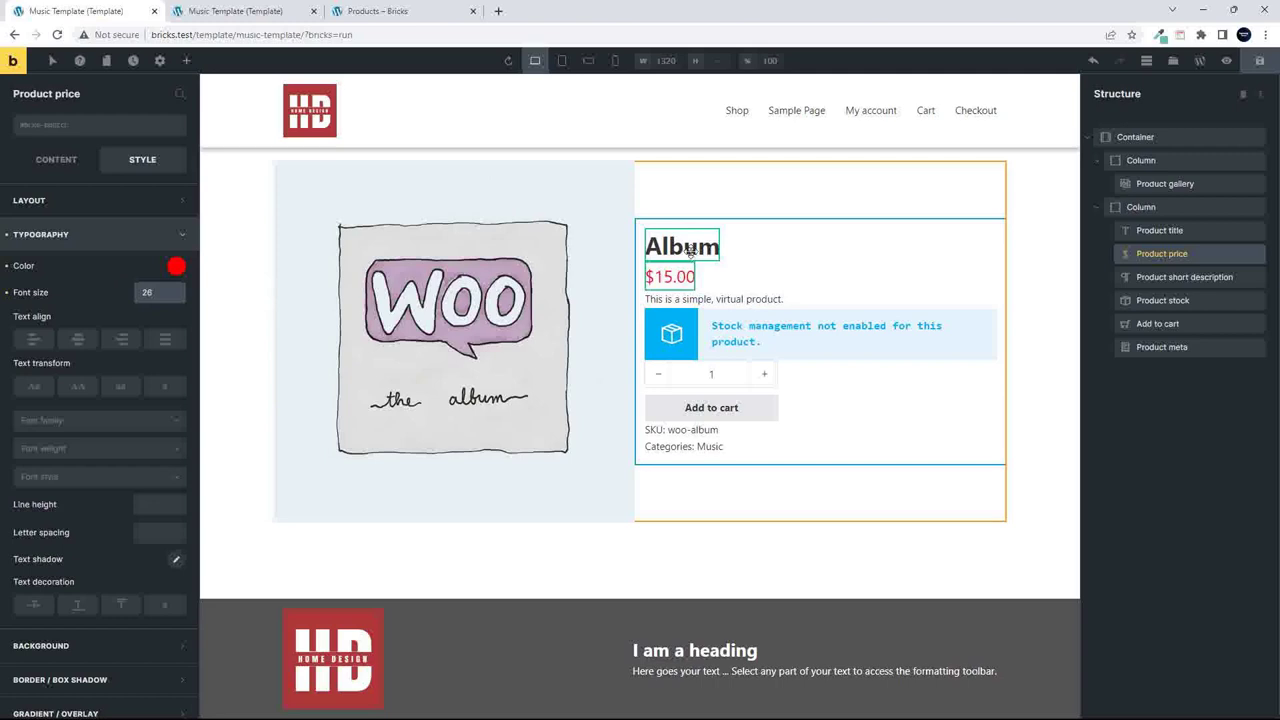
# Give the product short description a bottom margin of 15.
pyautogui.click(737, 279)
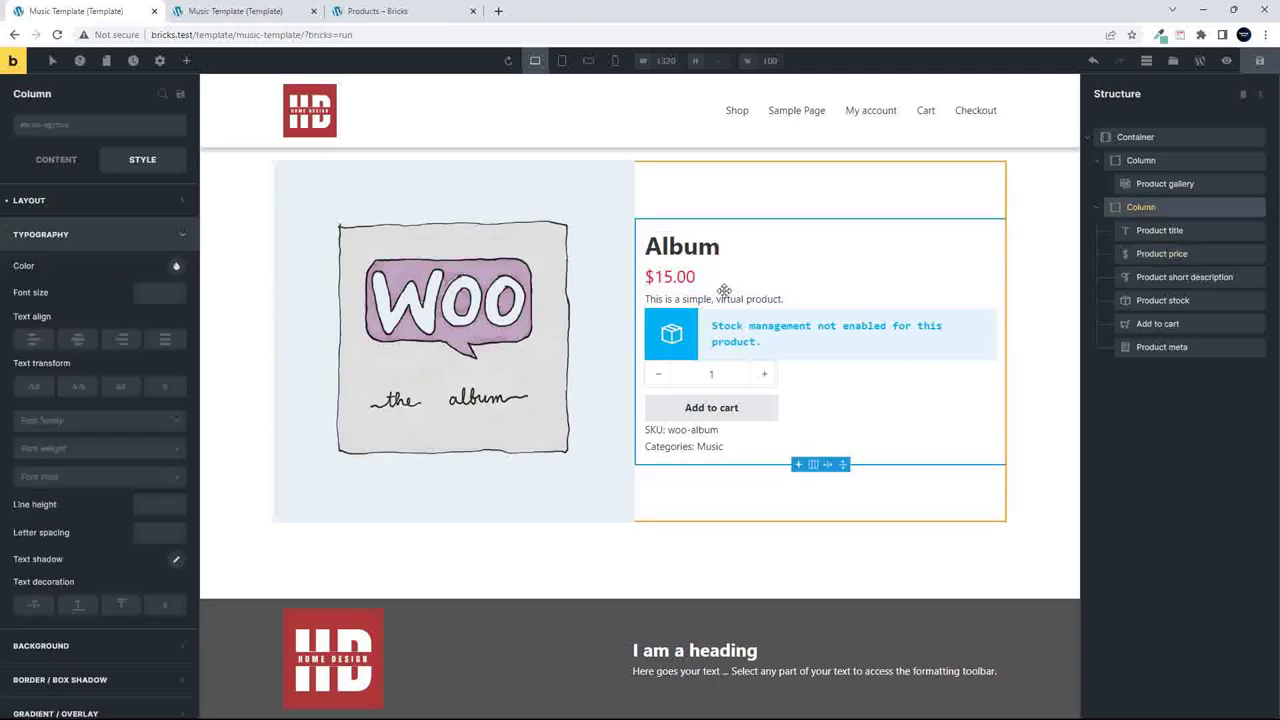
pyautogui.click(731, 298)
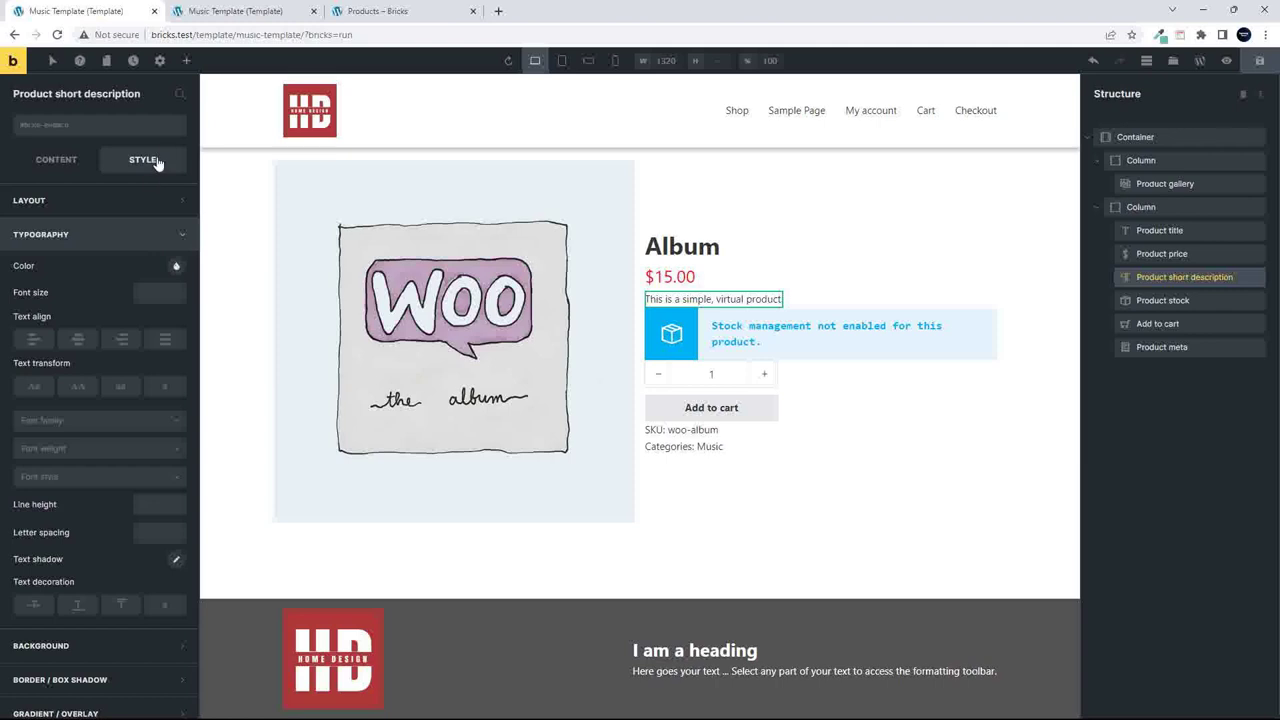
pyautogui.click(122, 204)
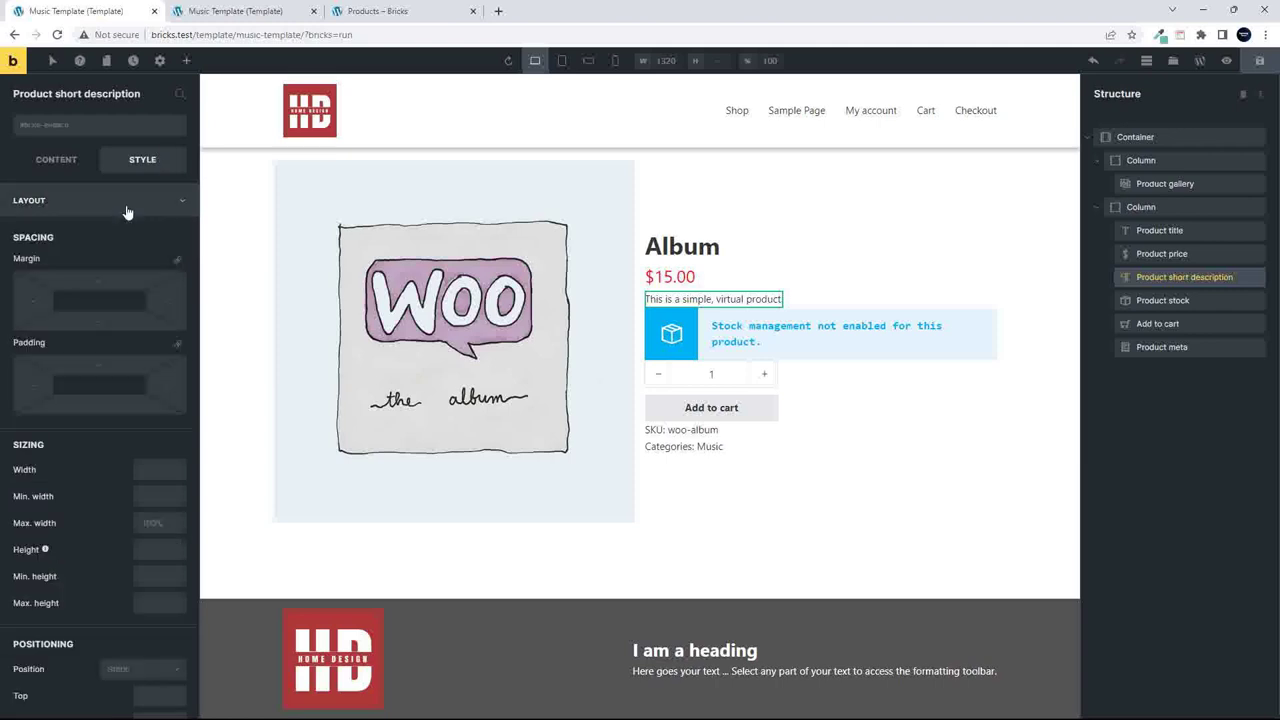
pyautogui.click(126, 318)
pyautogui.write('20')
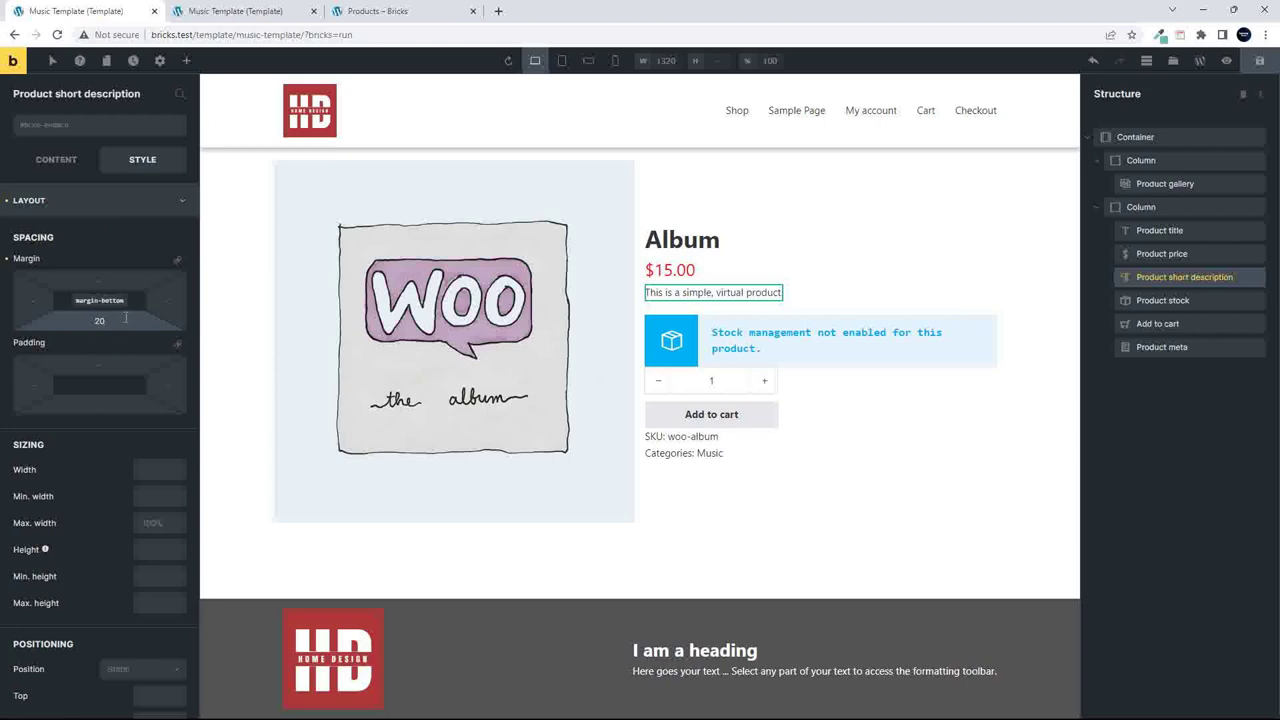
pyautogui.press('BackSpace')
pyautogui.press('BackSpace')
pyautogui.write('15')
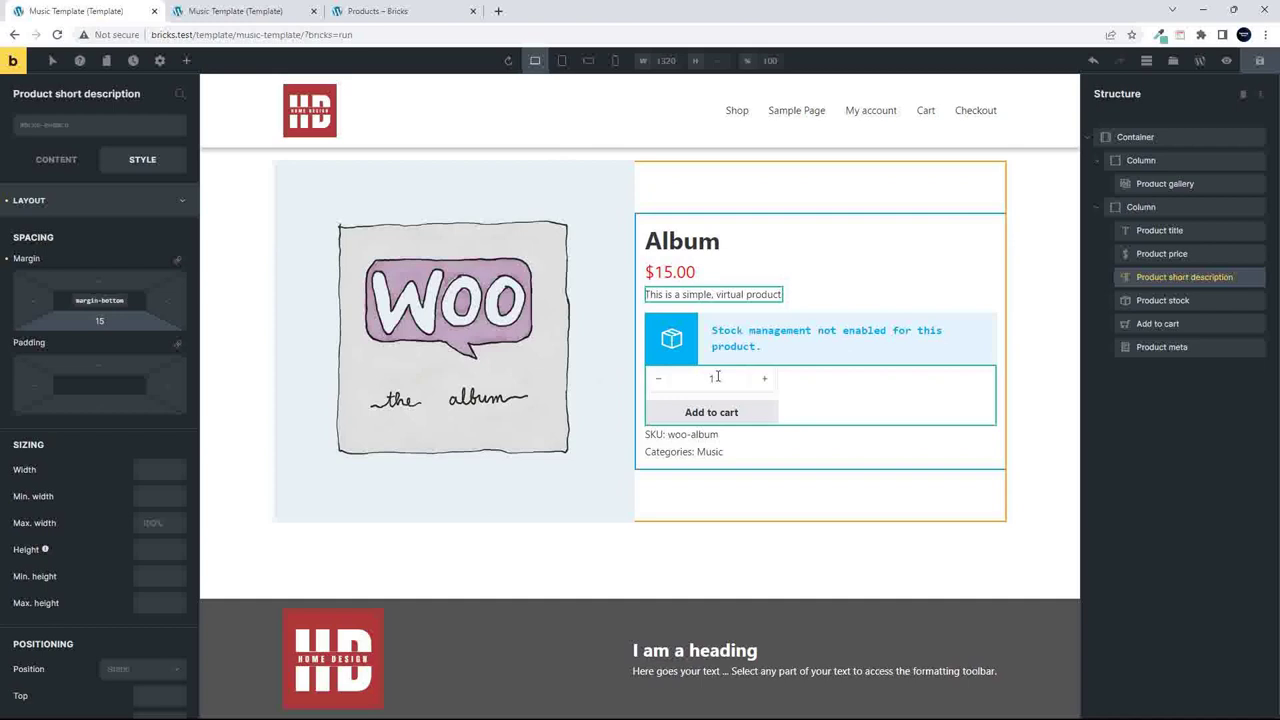
# Set a bottom margin on the Product stock notice above the add-to-cart block.
pyautogui.click(699, 343)
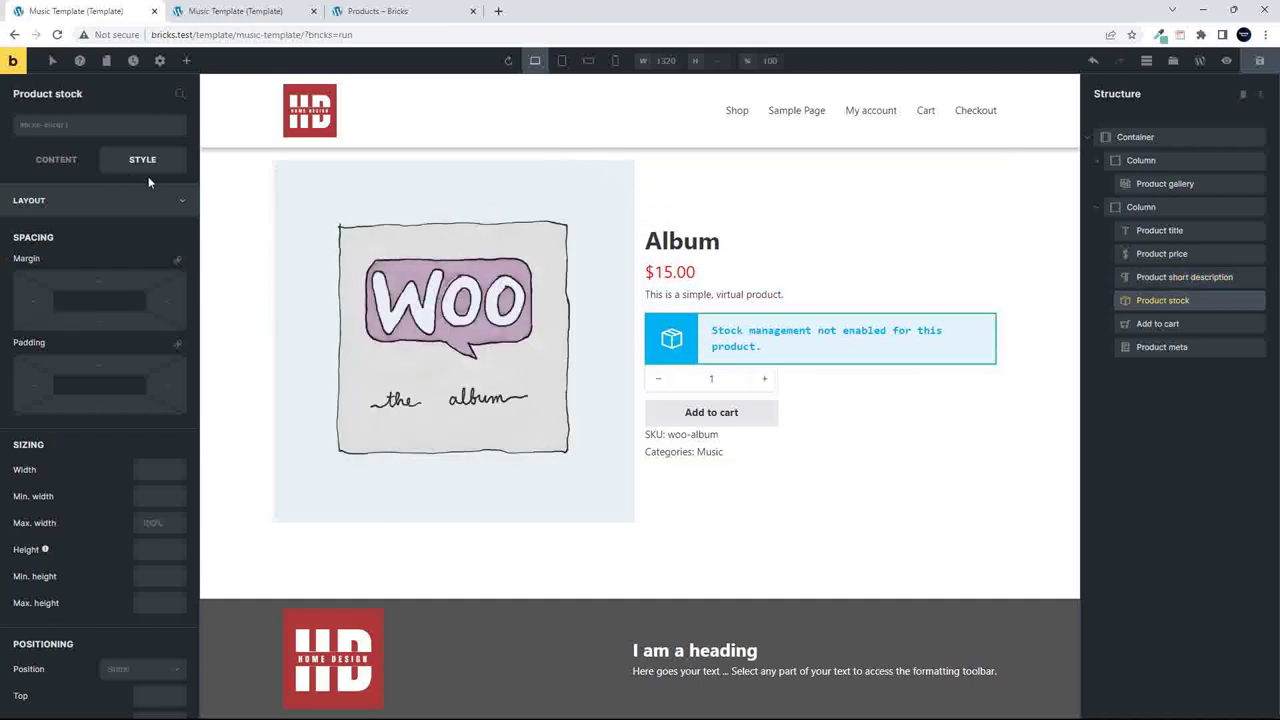
pyautogui.click(108, 321)
pyautogui.write('0')
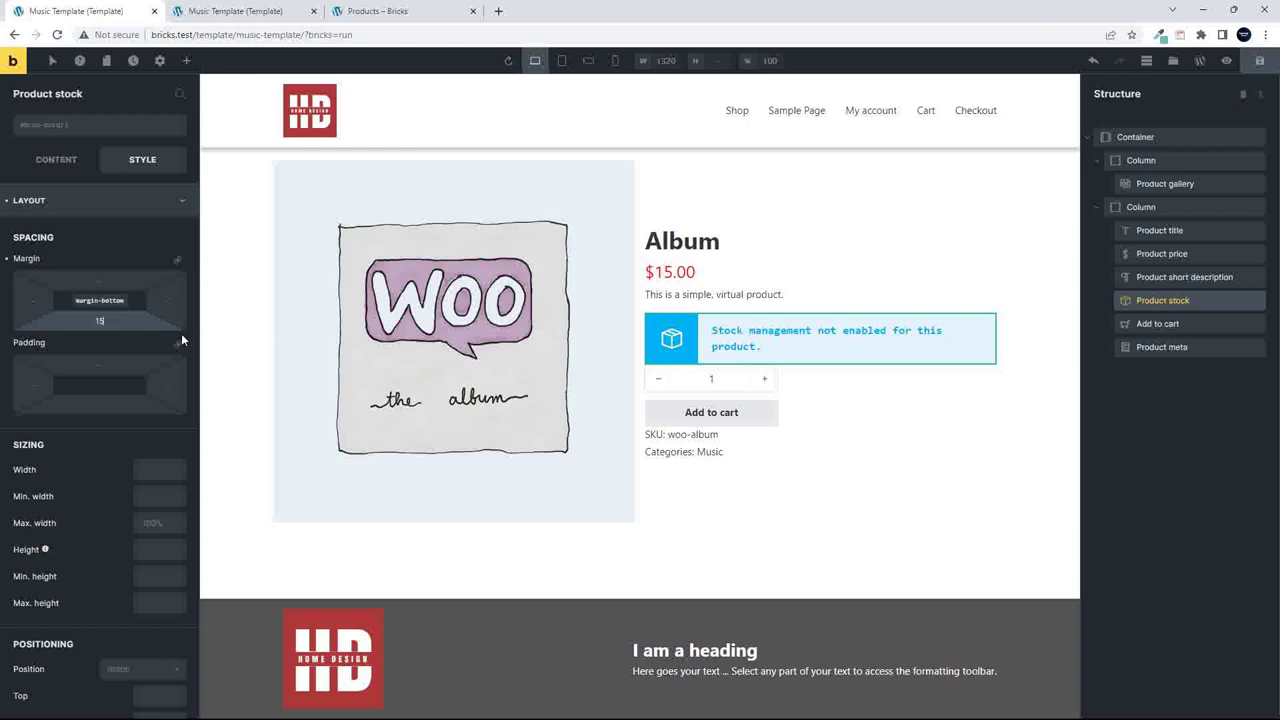
pyautogui.click(862, 407)
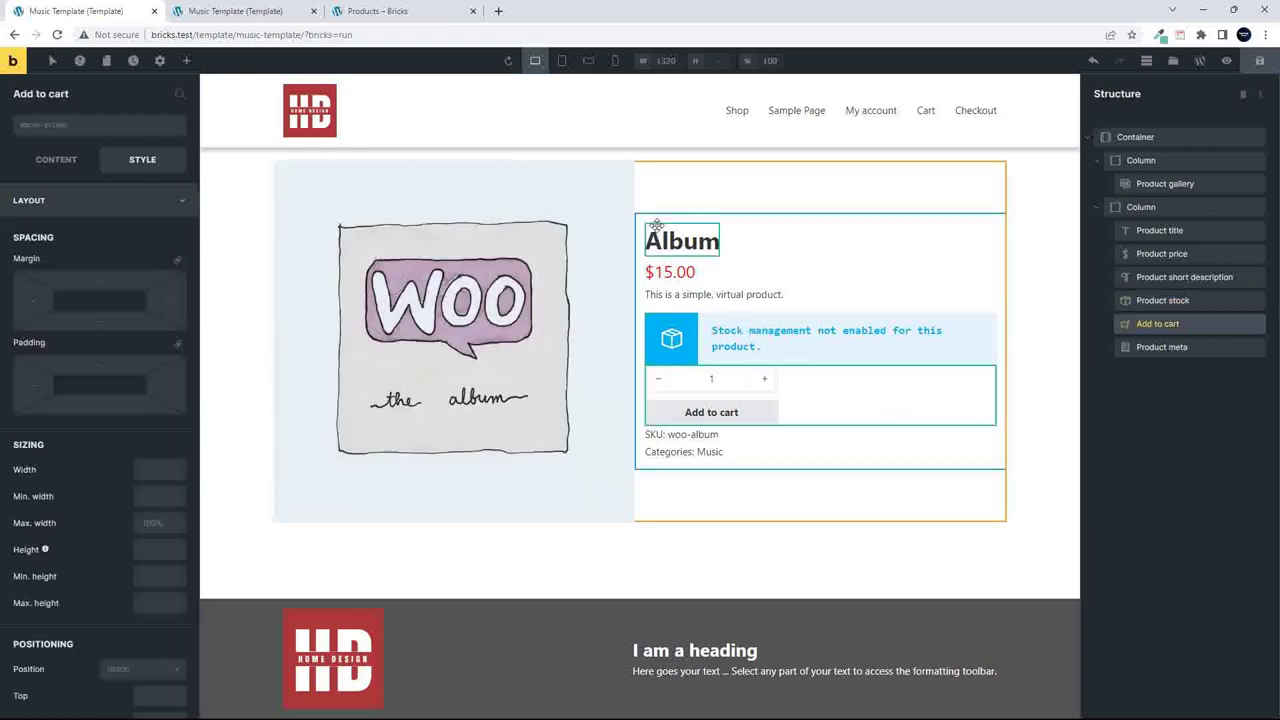
pyautogui.click(822, 473)
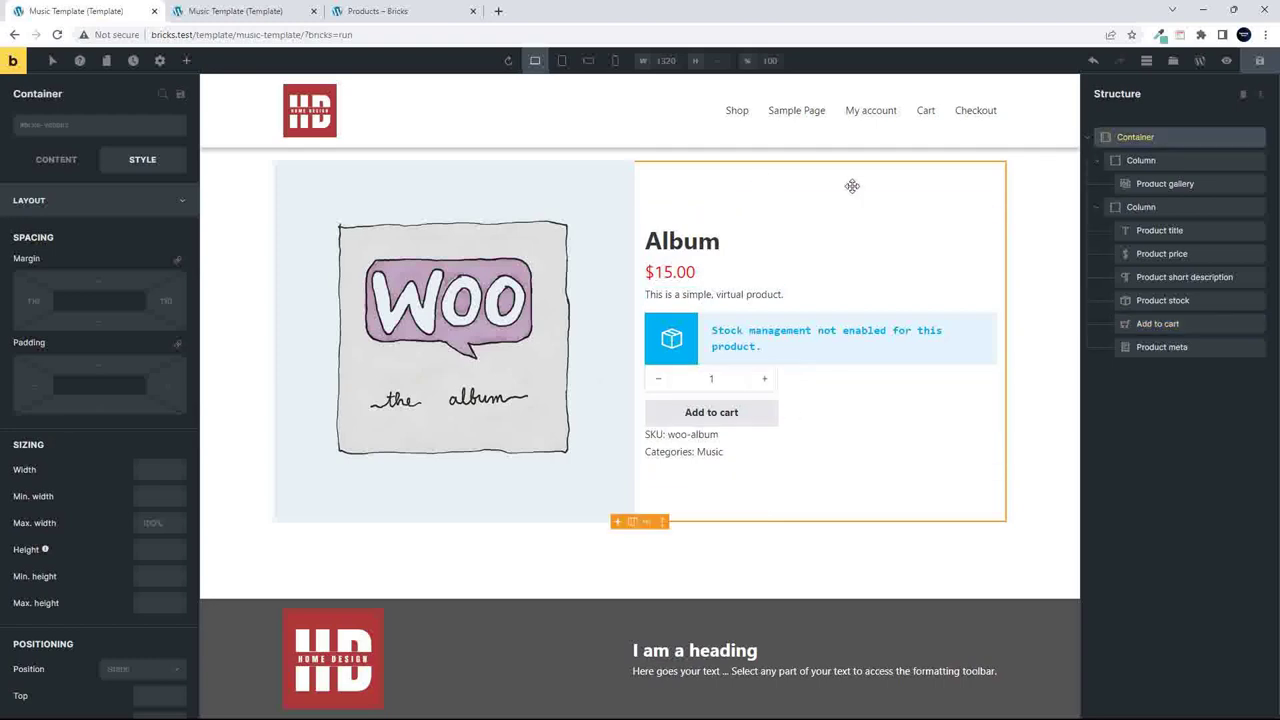
# Set the product details column's block alignment and cross-axis alignment to Center.
pyautogui.click(1166, 209)
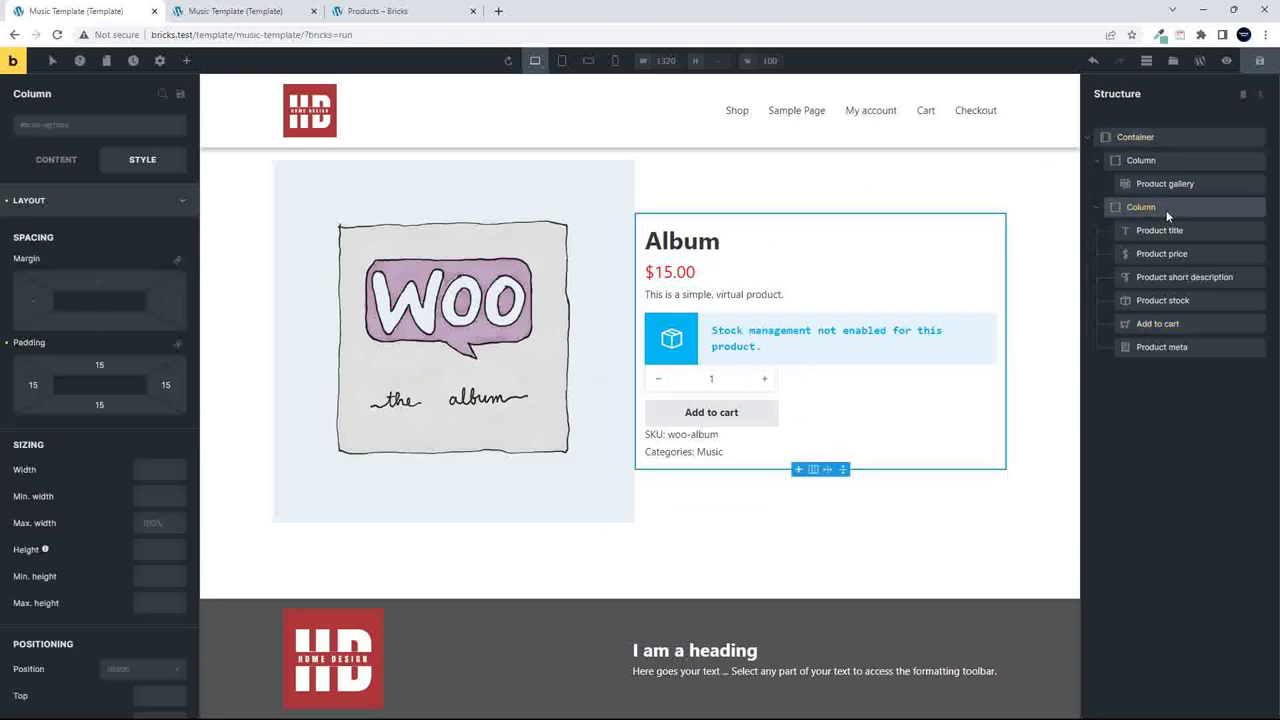
pyautogui.click(113, 202)
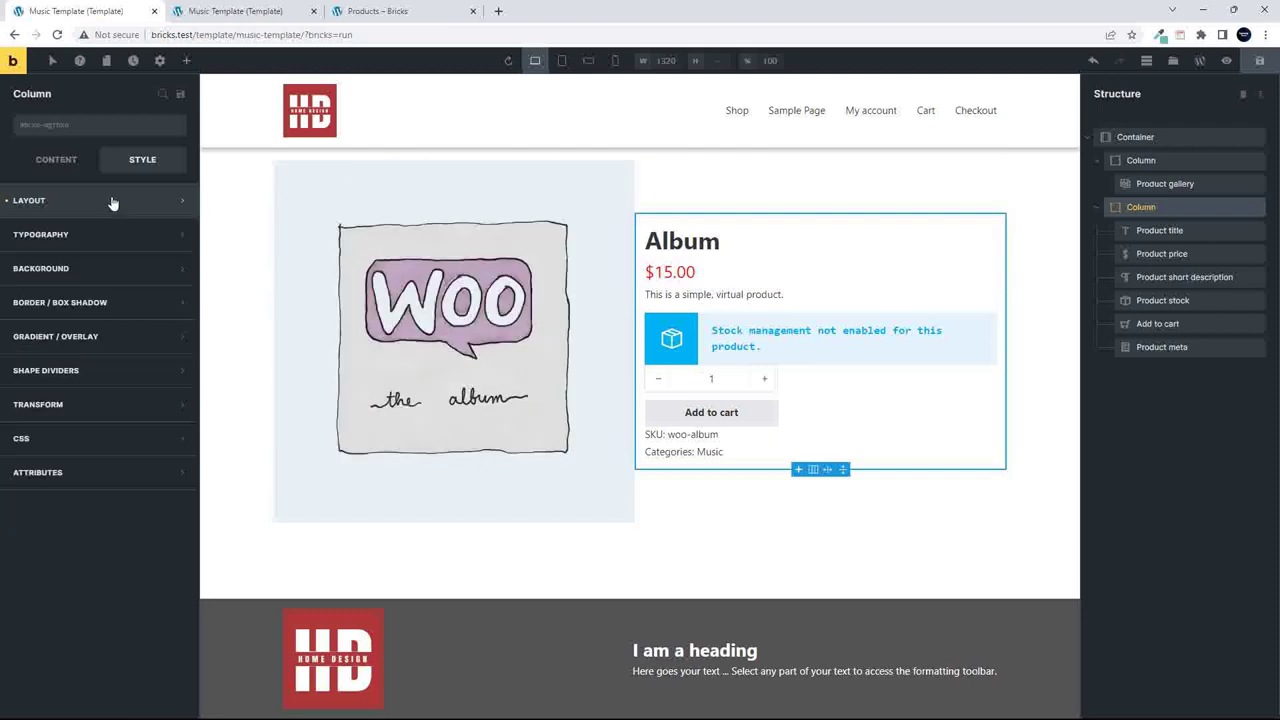
pyautogui.click(56, 159)
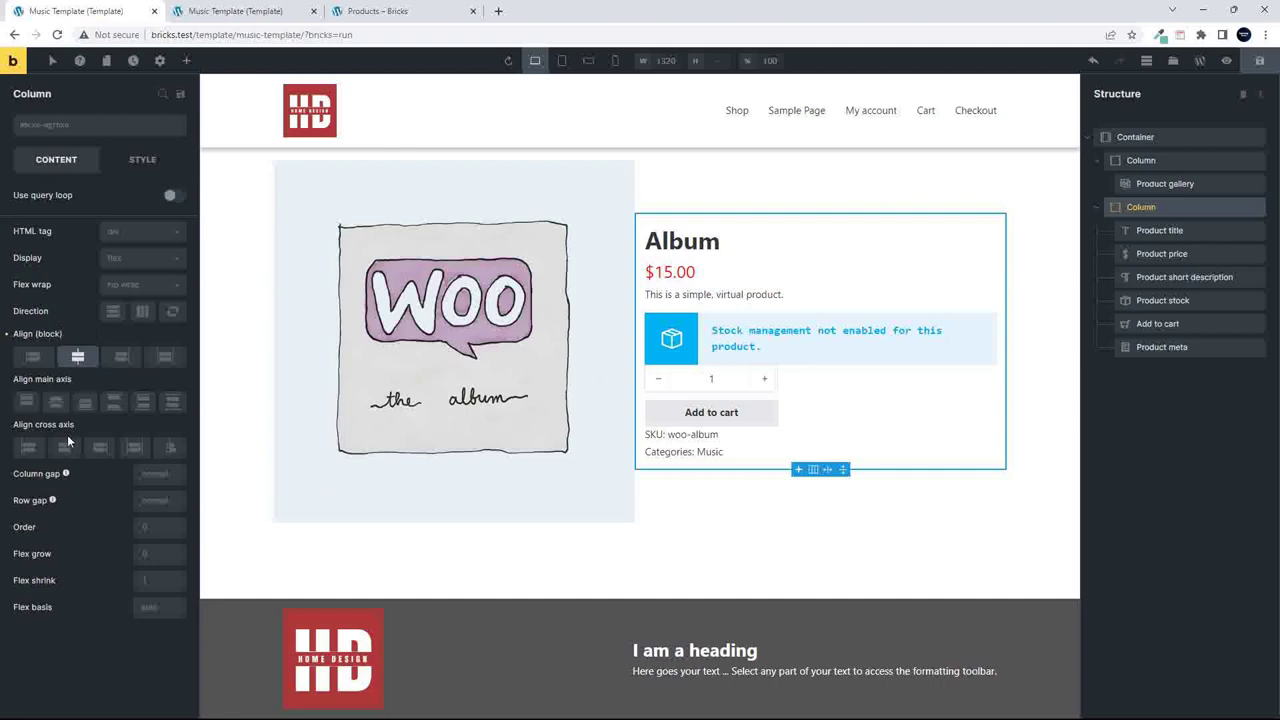
pyautogui.click(78, 358)
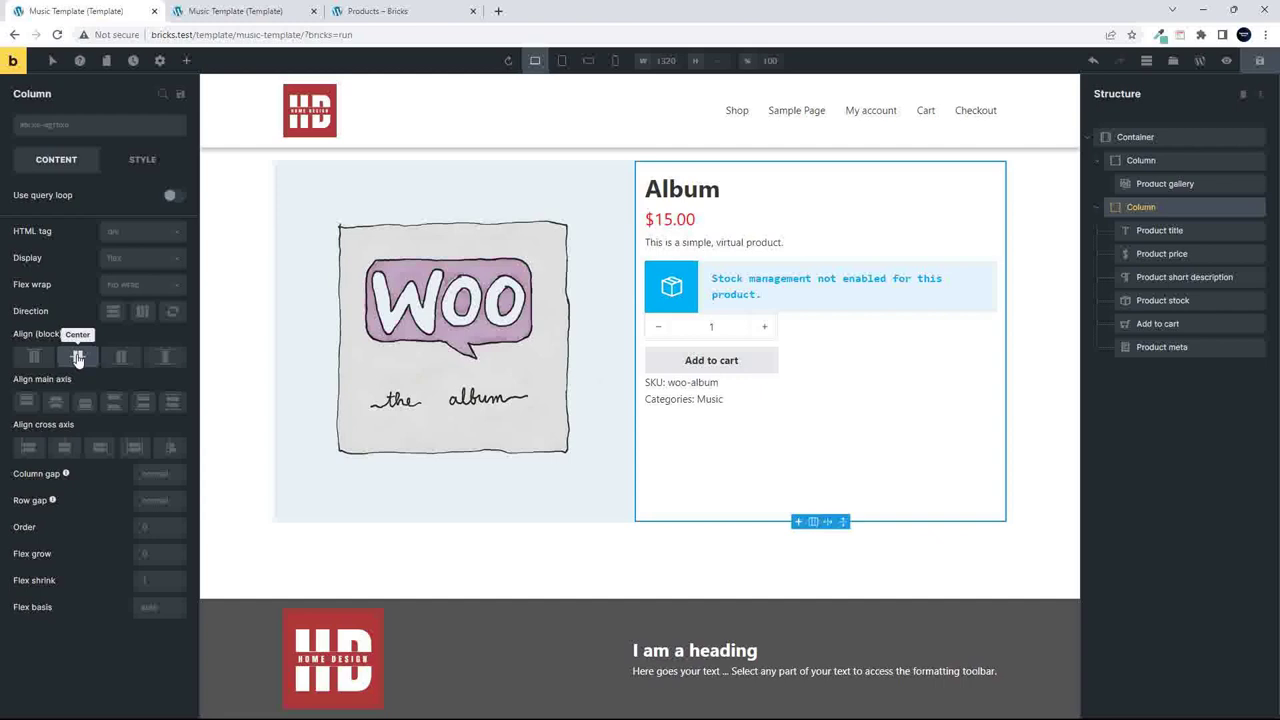
pyautogui.click(78, 358)
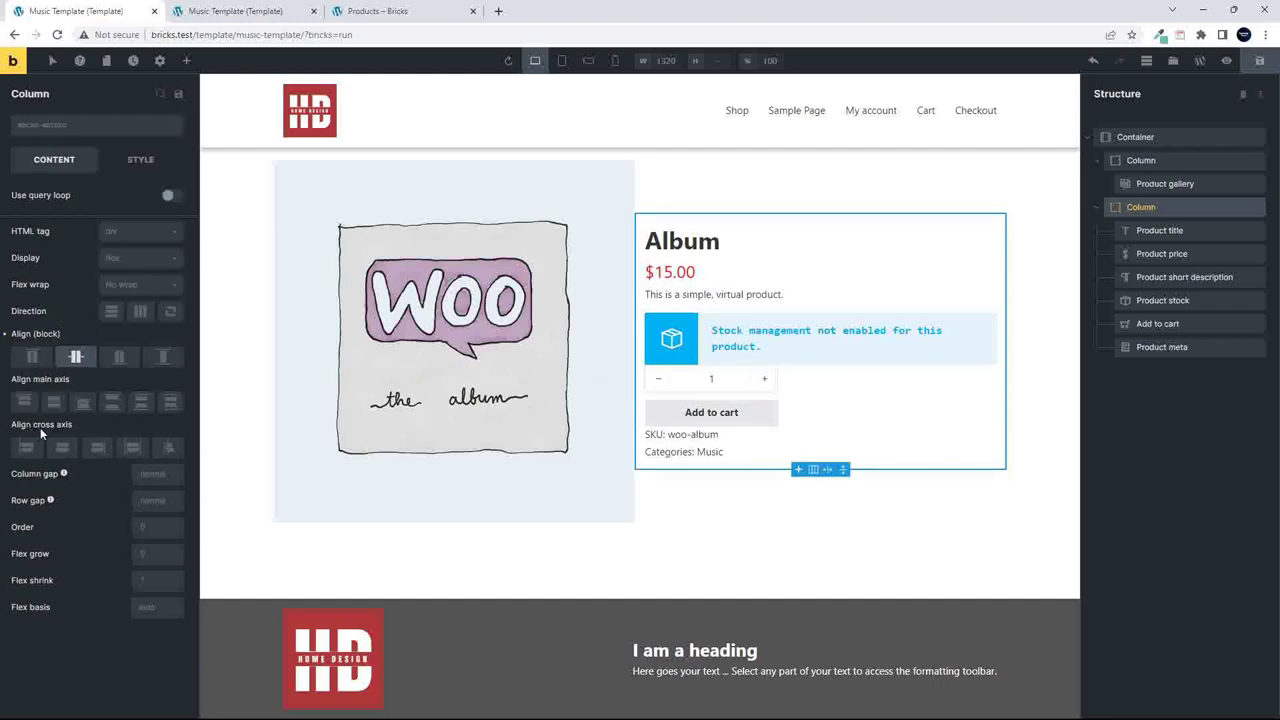
pyautogui.click(66, 450)
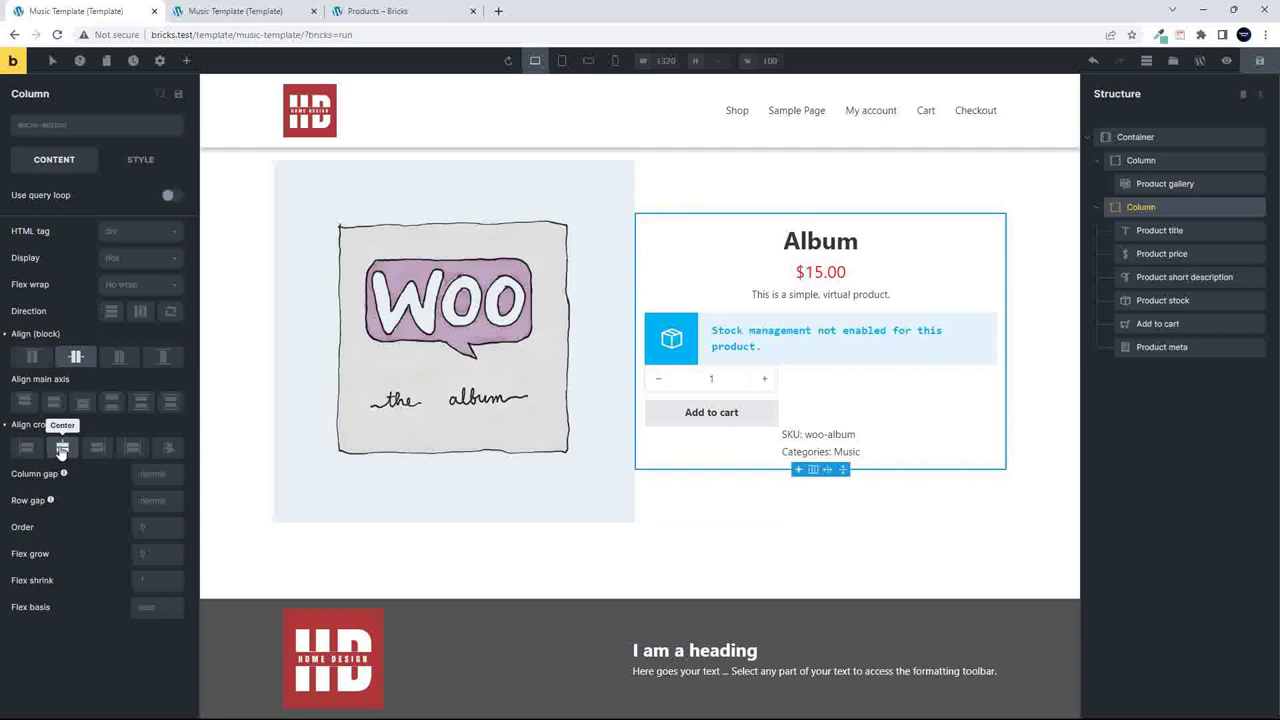
pyautogui.click(815, 397)
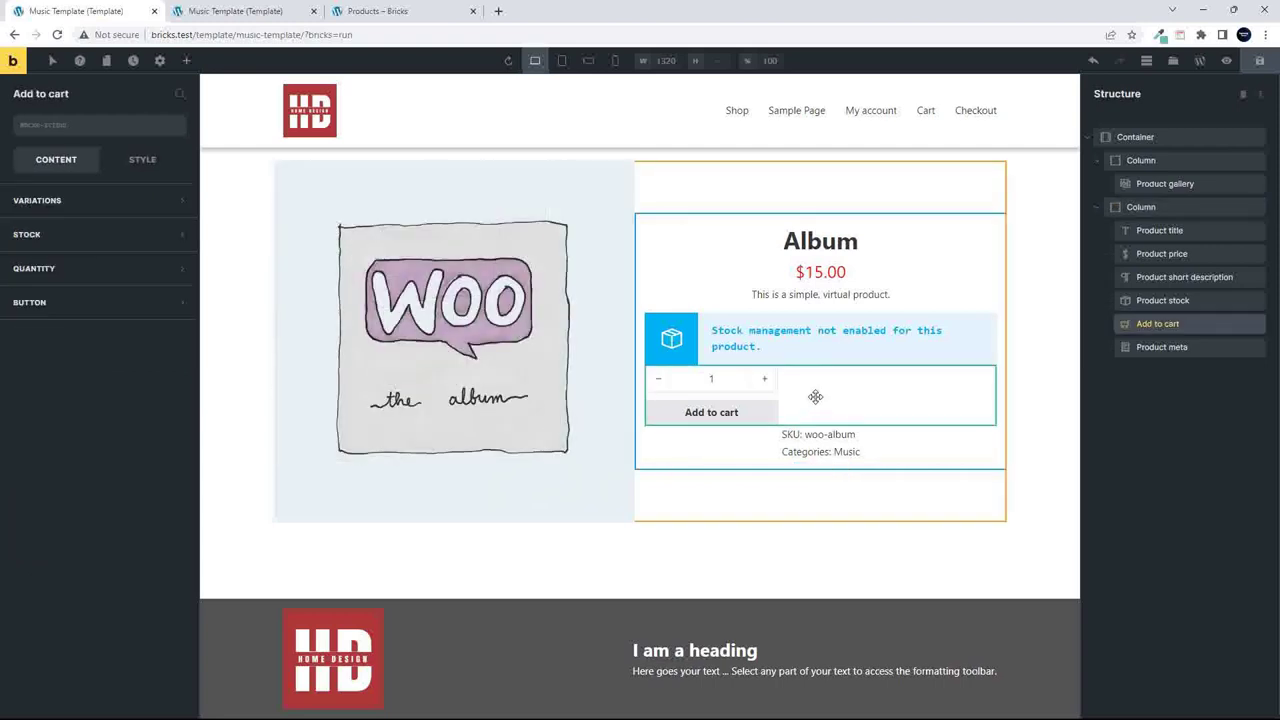
# Set the Add to cart block's width to auto.
pyautogui.click(142, 160)
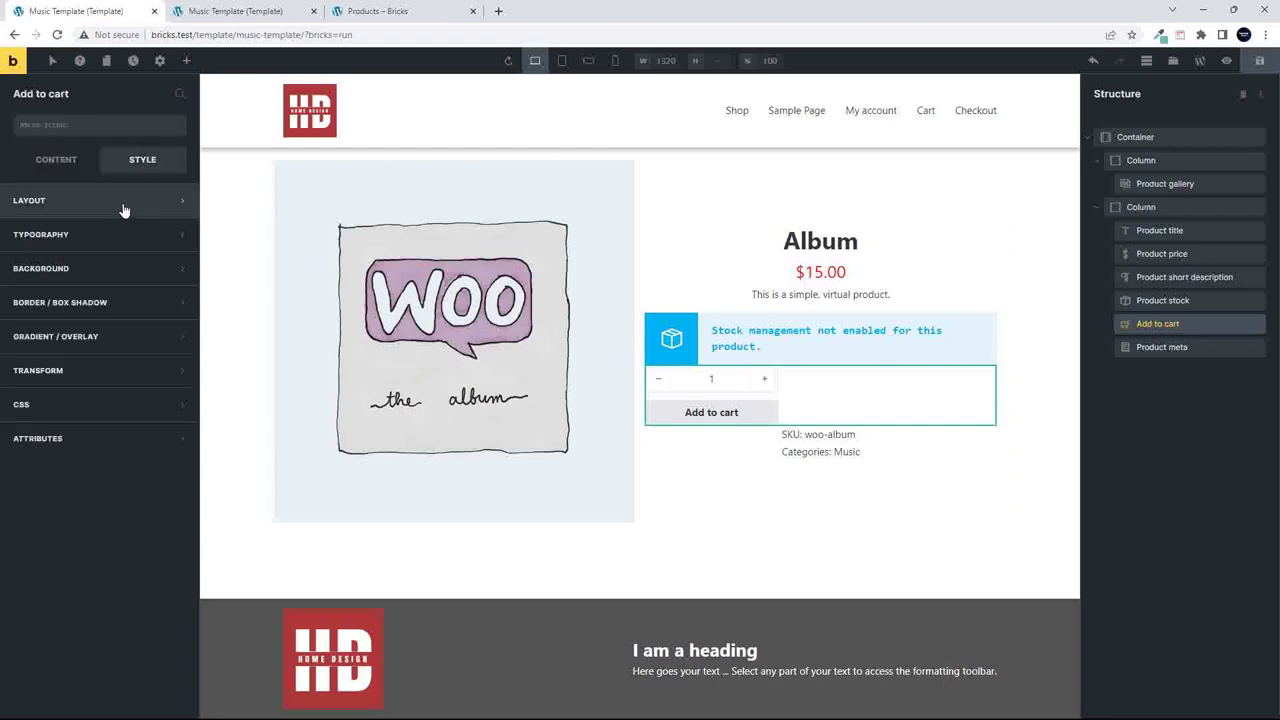
pyautogui.click(124, 206)
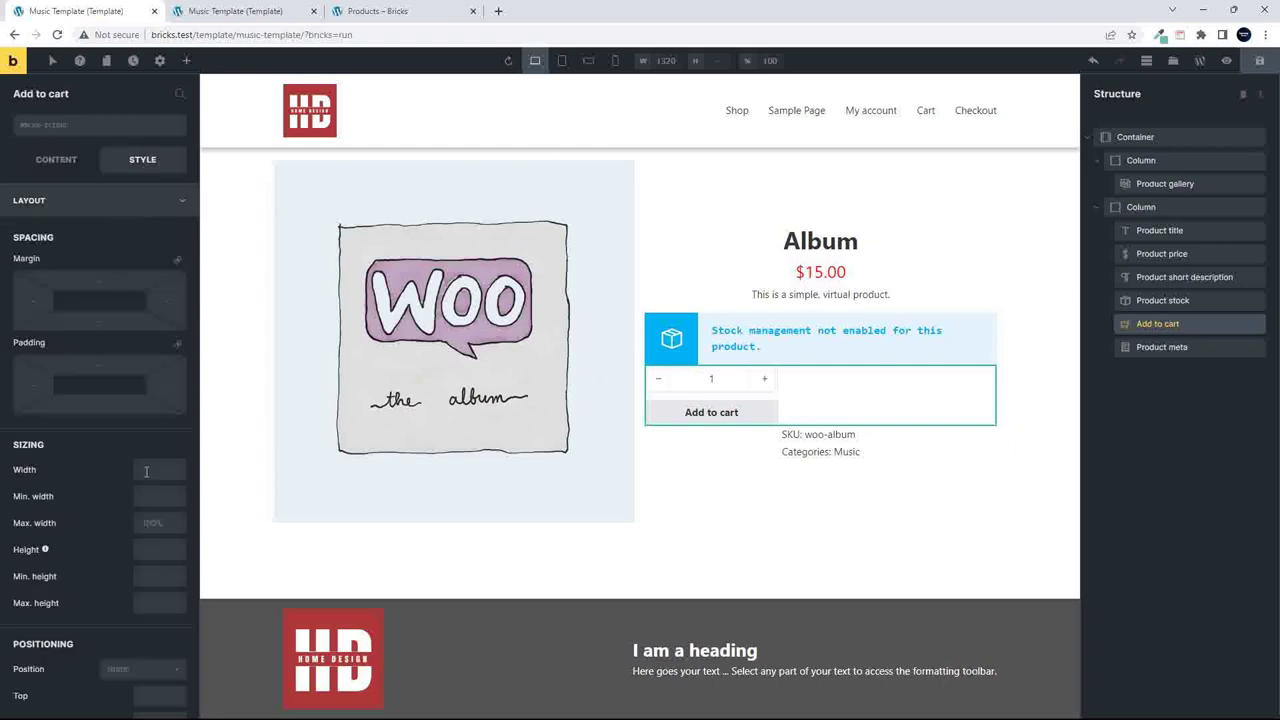
pyautogui.click(146, 471)
pyautogui.write('0')
pyautogui.hotkey('ctrl', 'a')
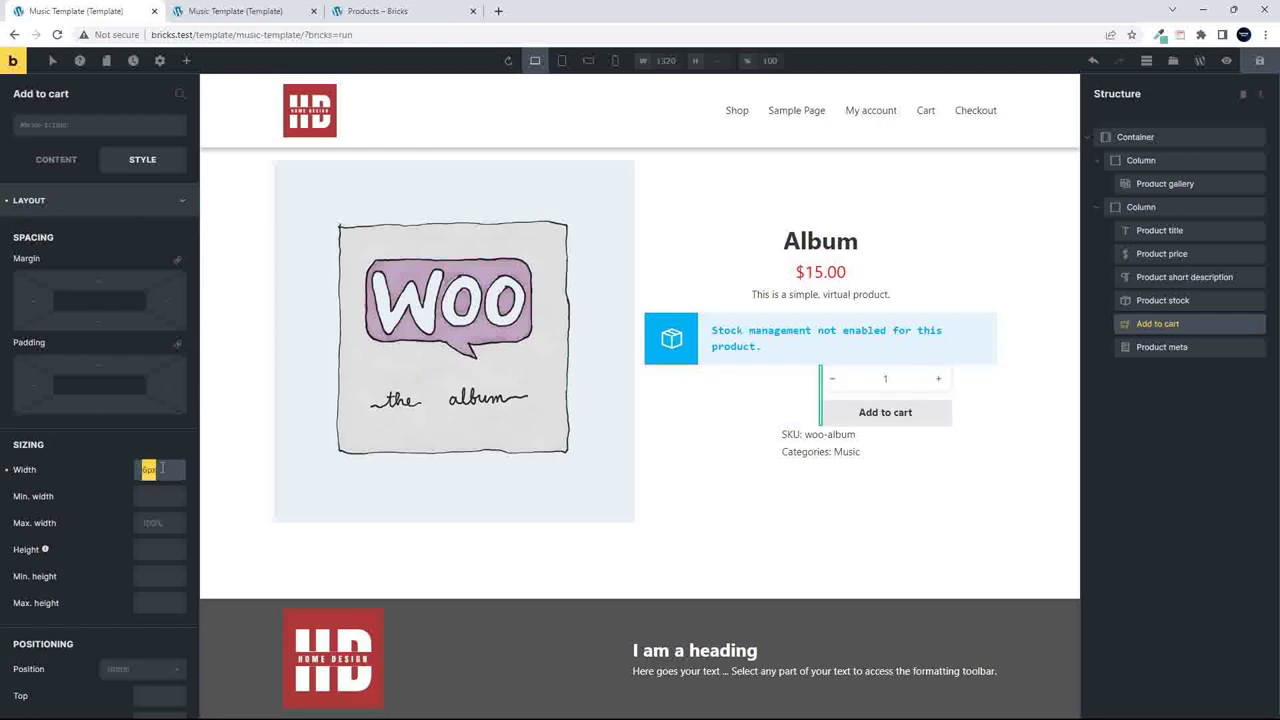
pyautogui.write('auto')
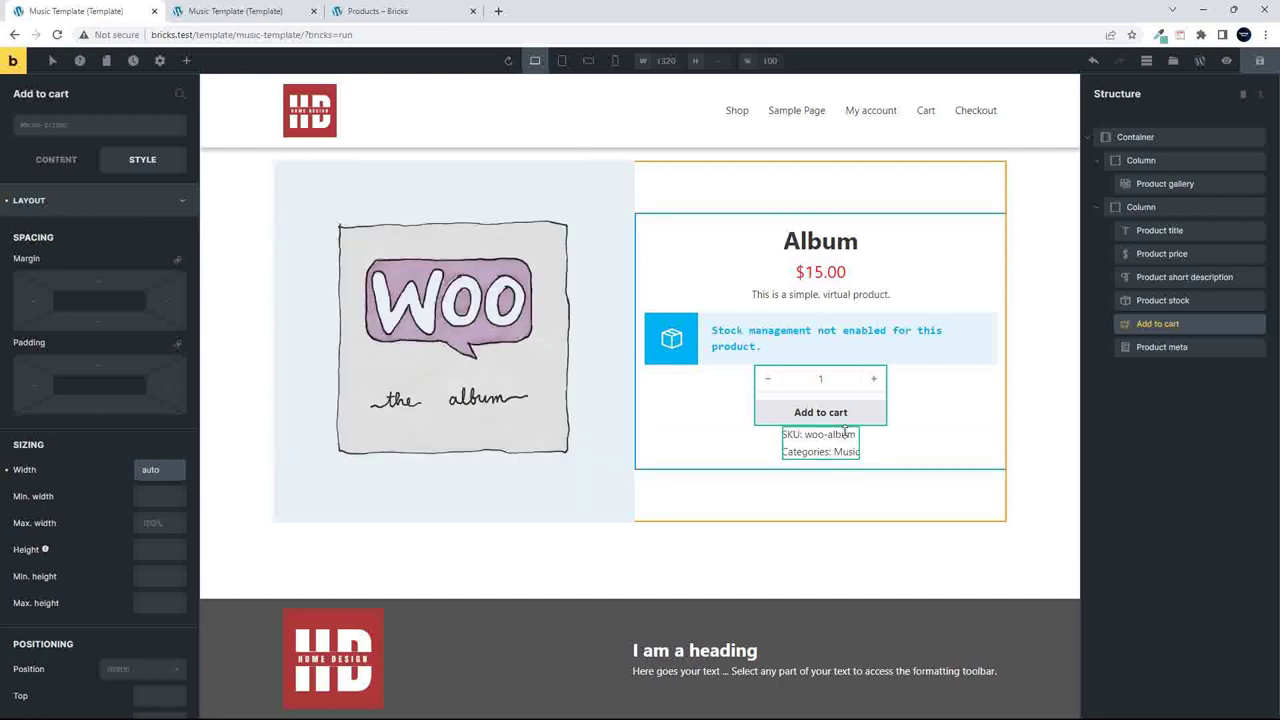
# Save the template and view the rendered Album page in the other tab.
pyautogui.click(932, 433)
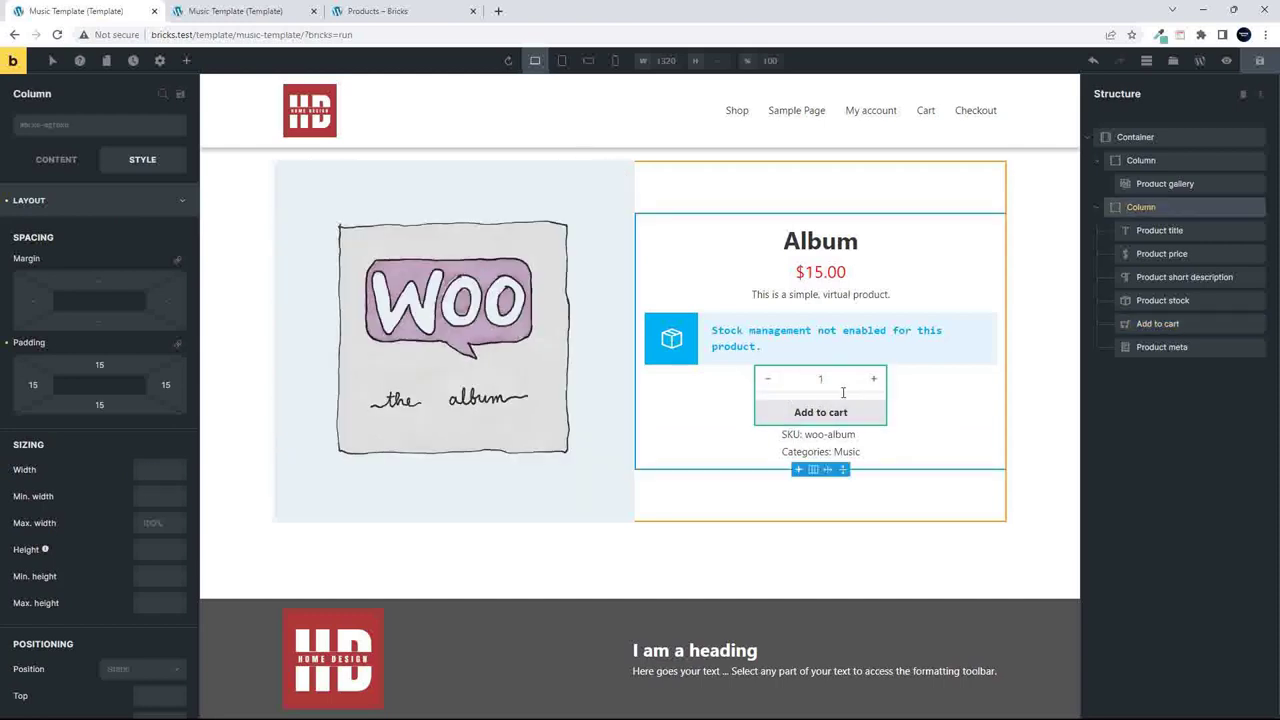
pyautogui.click(1262, 63)
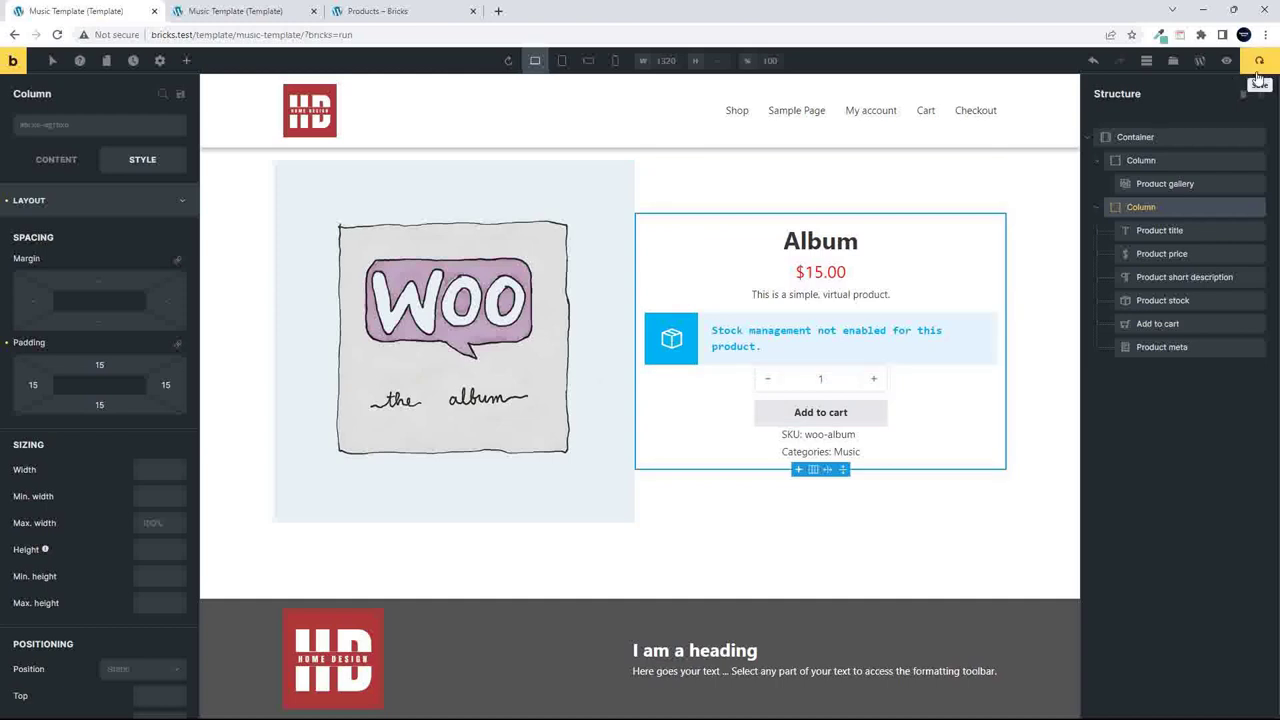
pyautogui.click(191, 15)
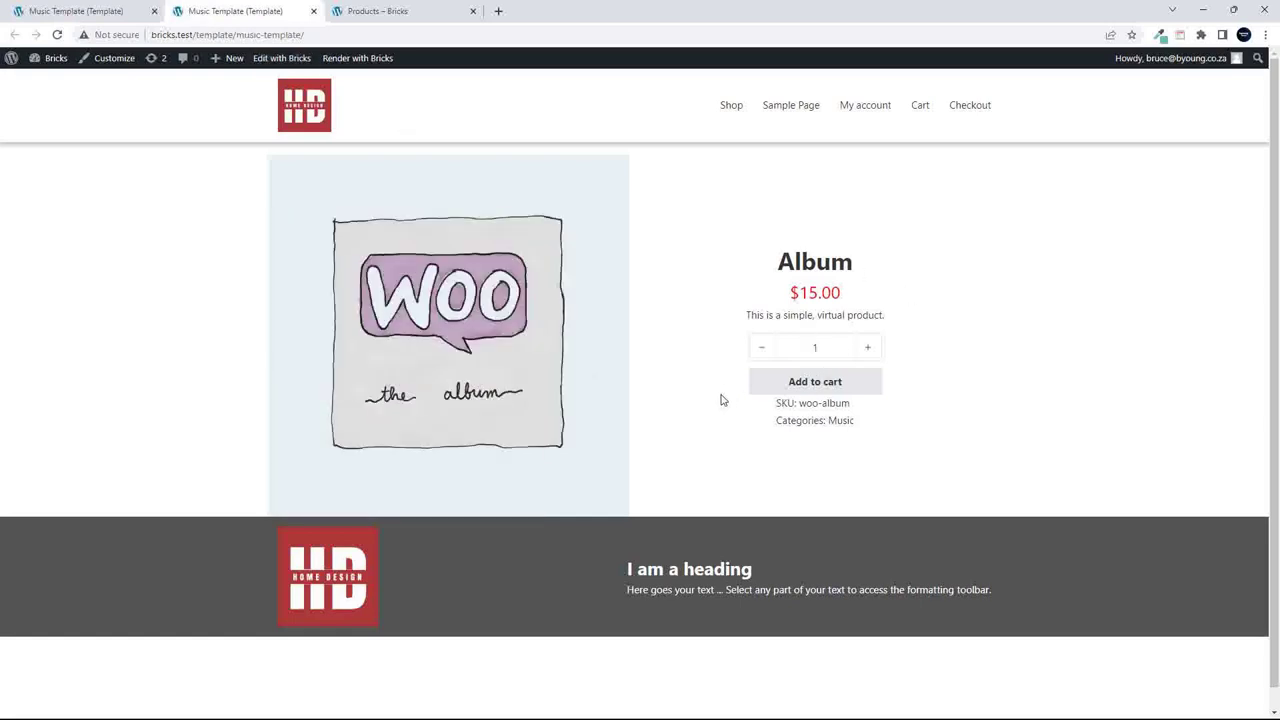
# Check the live Single product and Belt product pages, then return to the template editor.
pyautogui.click(841, 421)
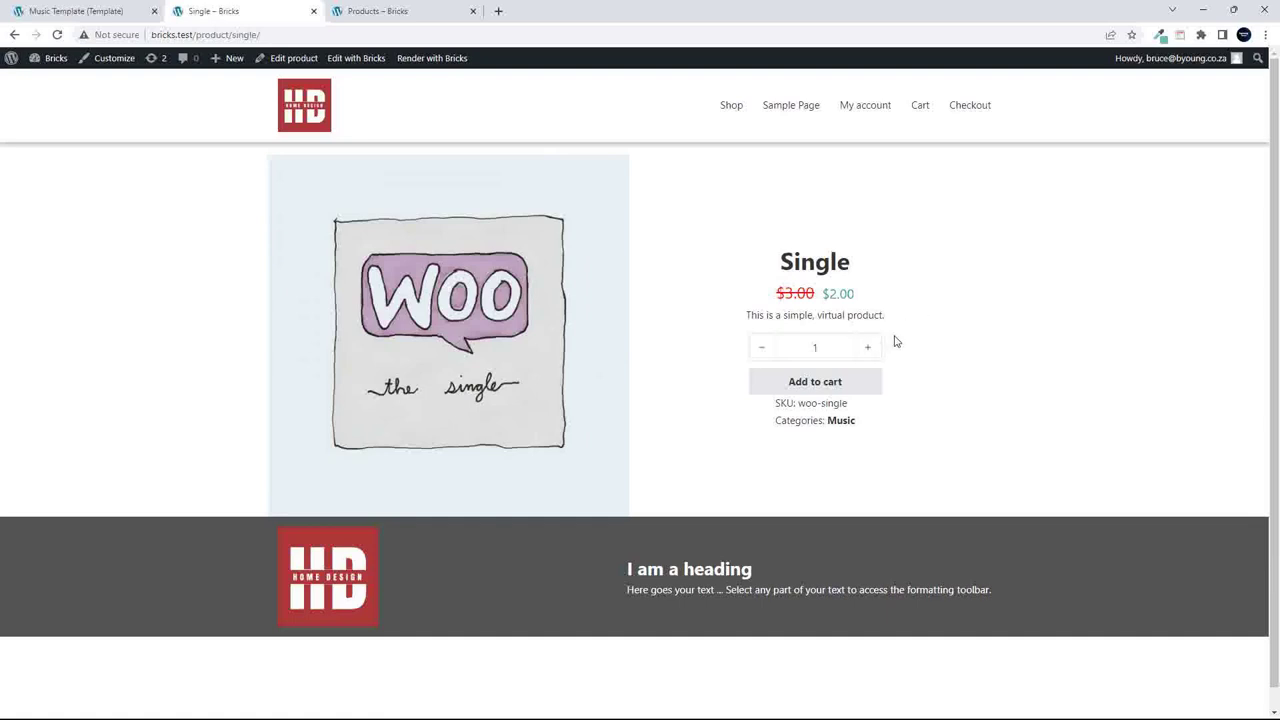
pyautogui.click(729, 106)
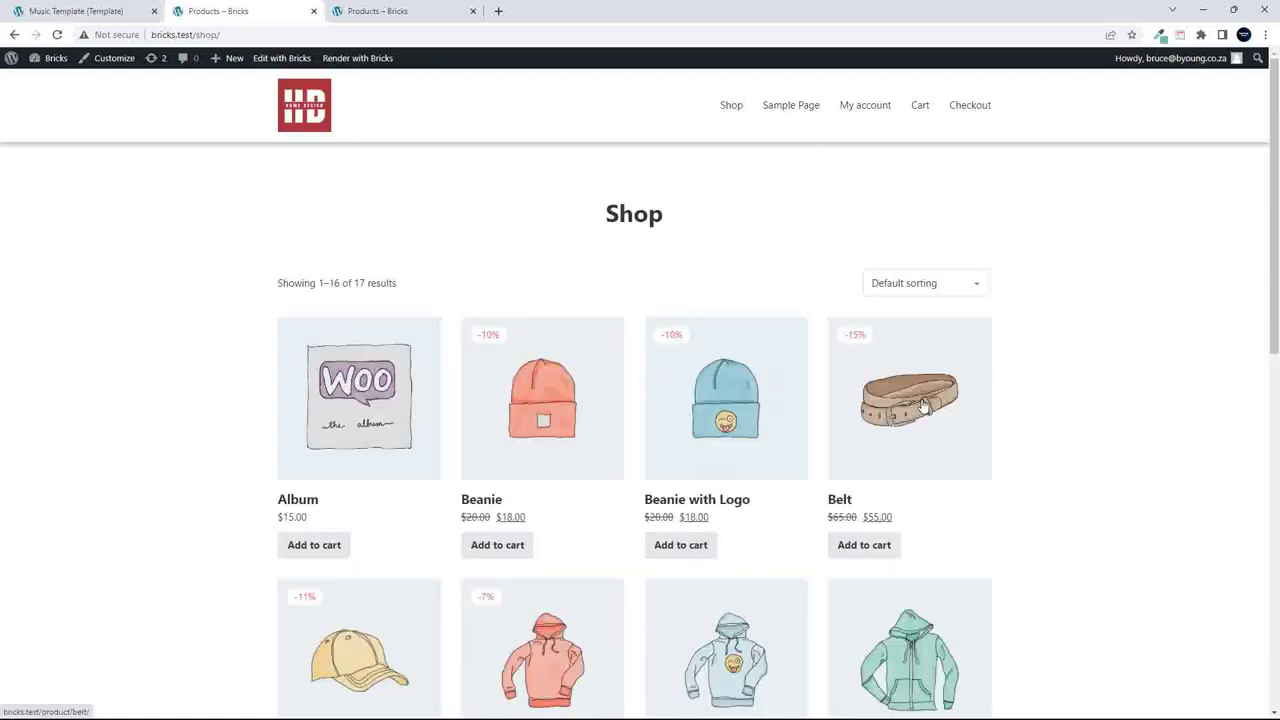
pyautogui.click(912, 418)
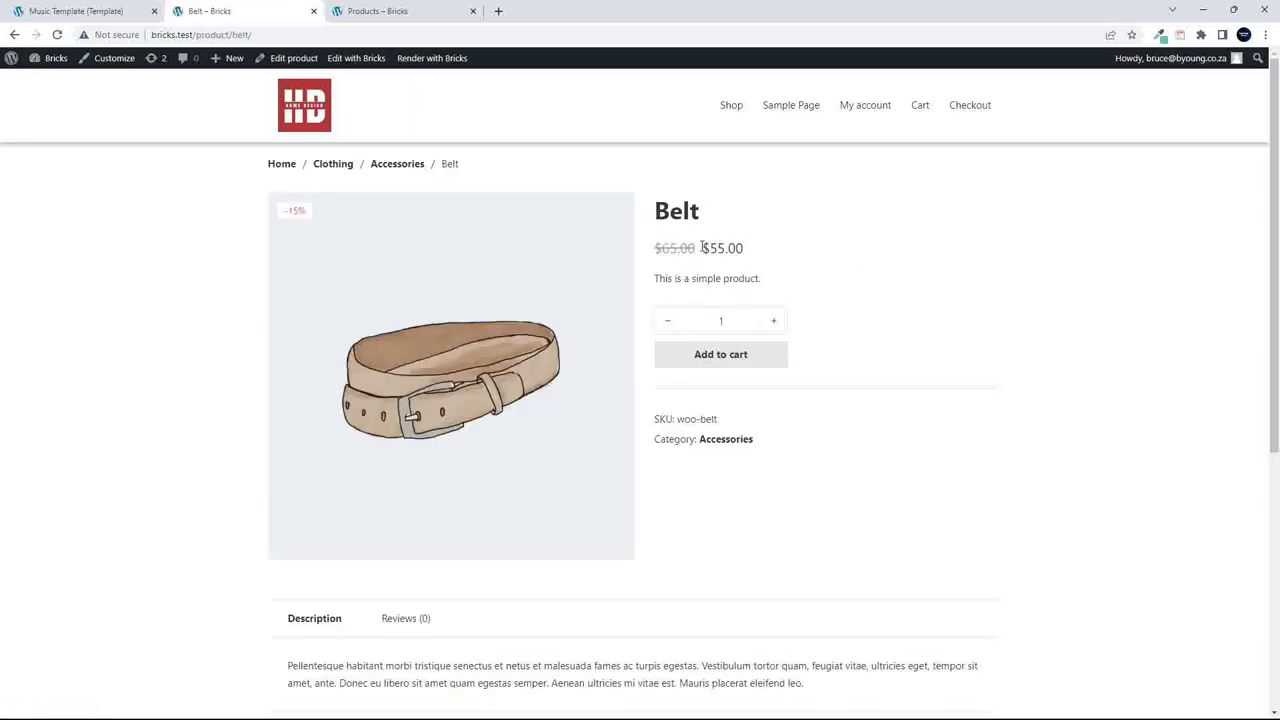
pyautogui.click(90, 13)
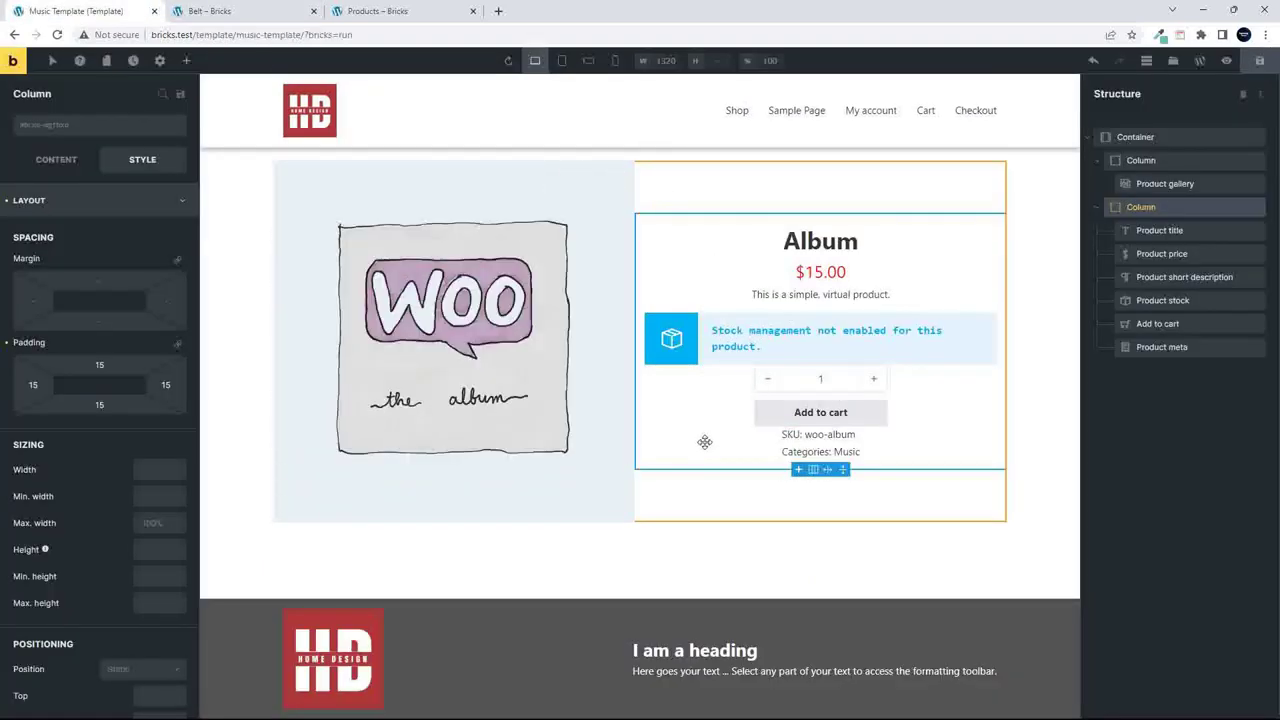
pyautogui.click(706, 502)
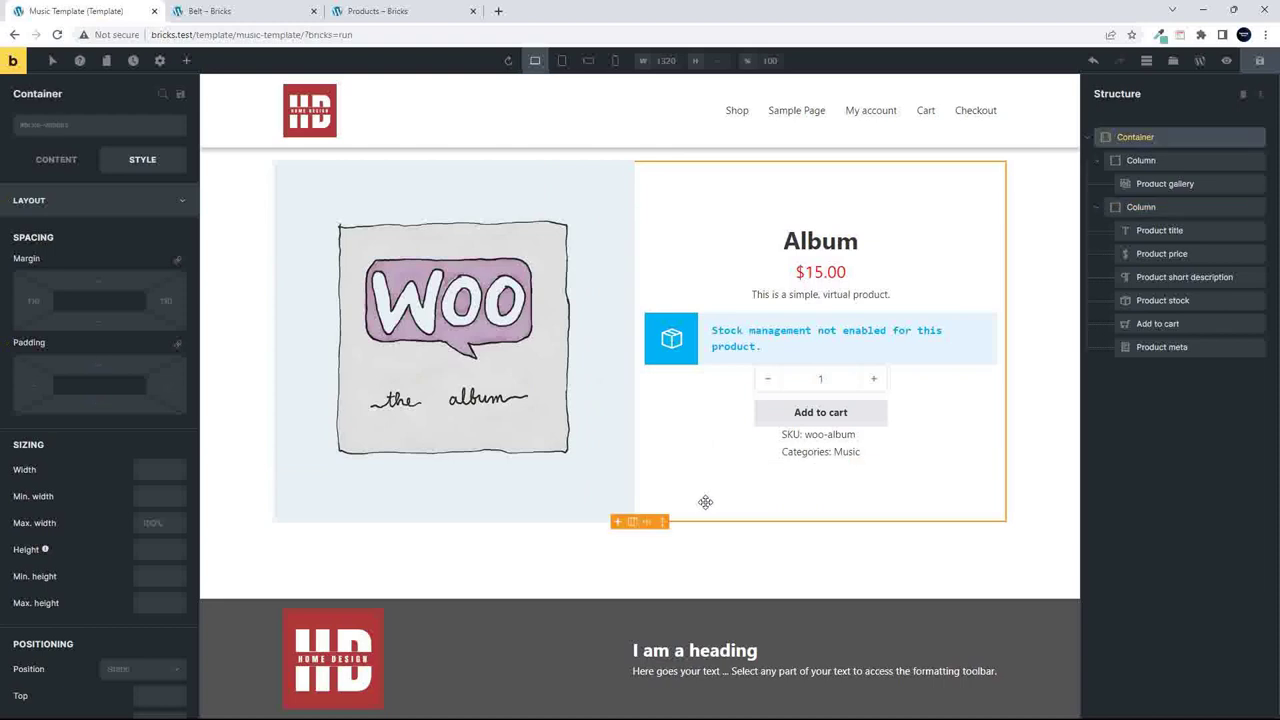
# Open the grouped Logo Collection product from the shop, then return to the editor.
pyautogui.click(250, 12)
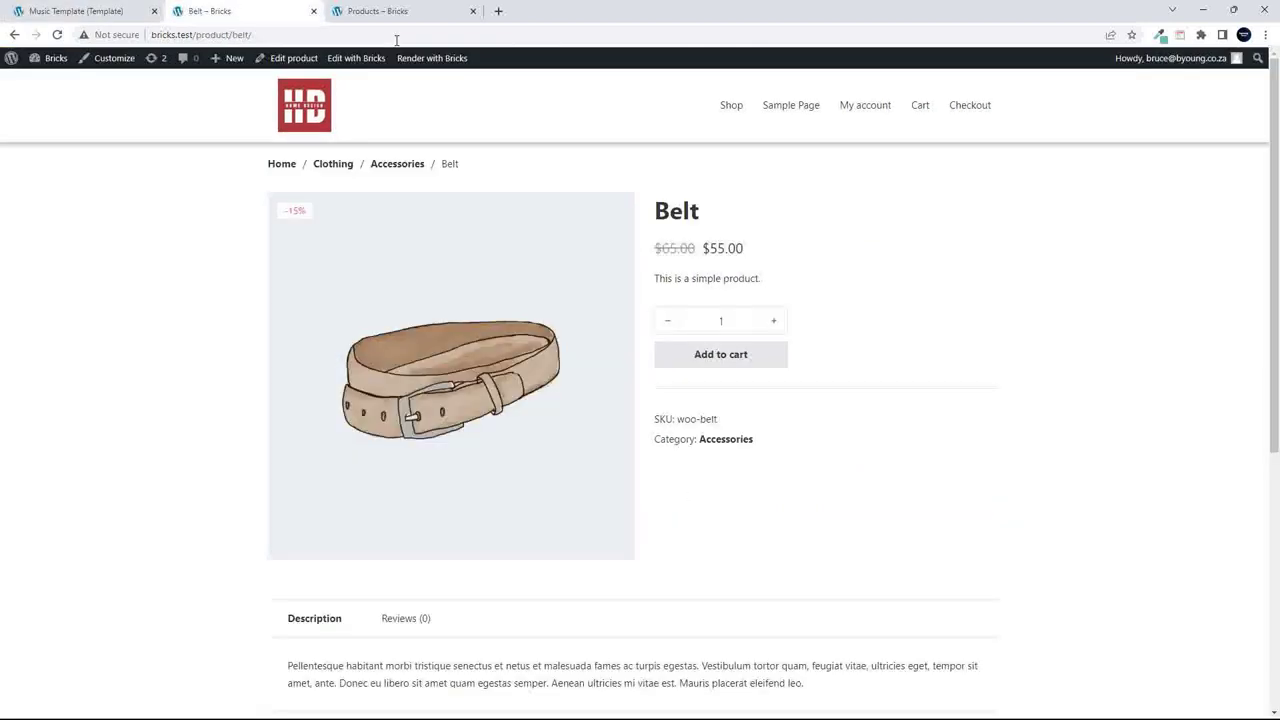
pyautogui.click(731, 106)
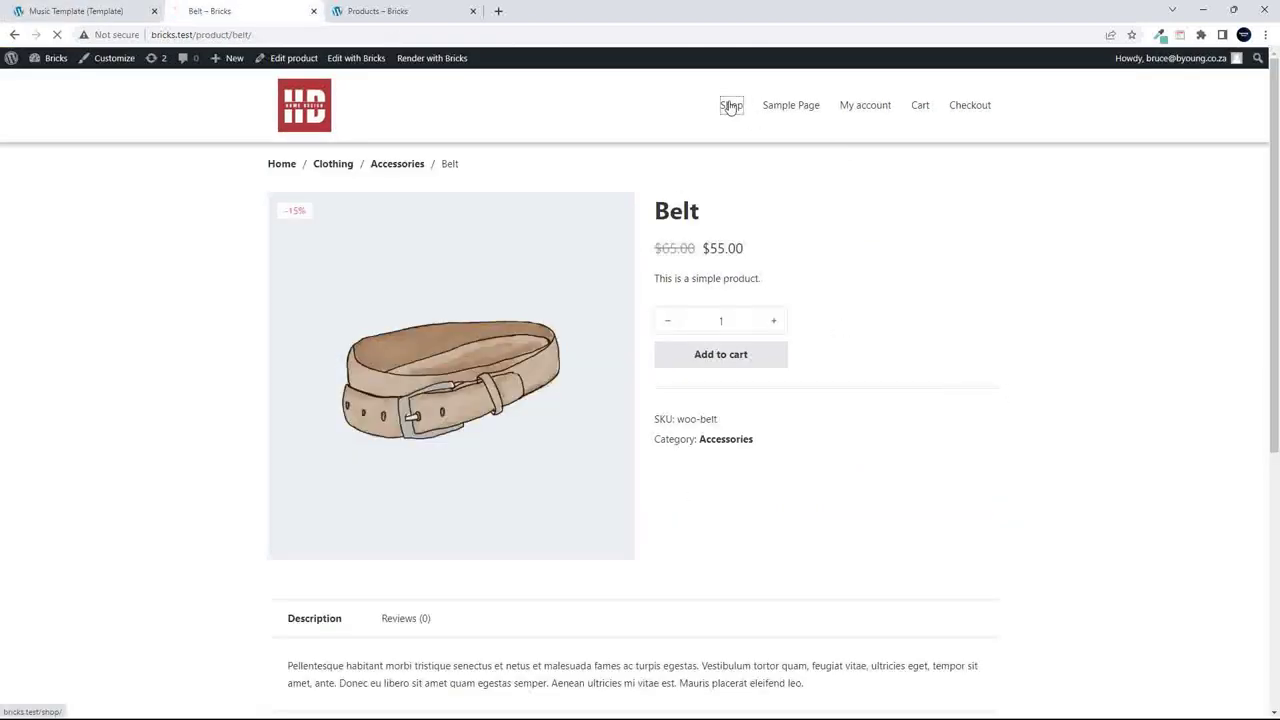
pyautogui.scroll(-5, 752, 347)
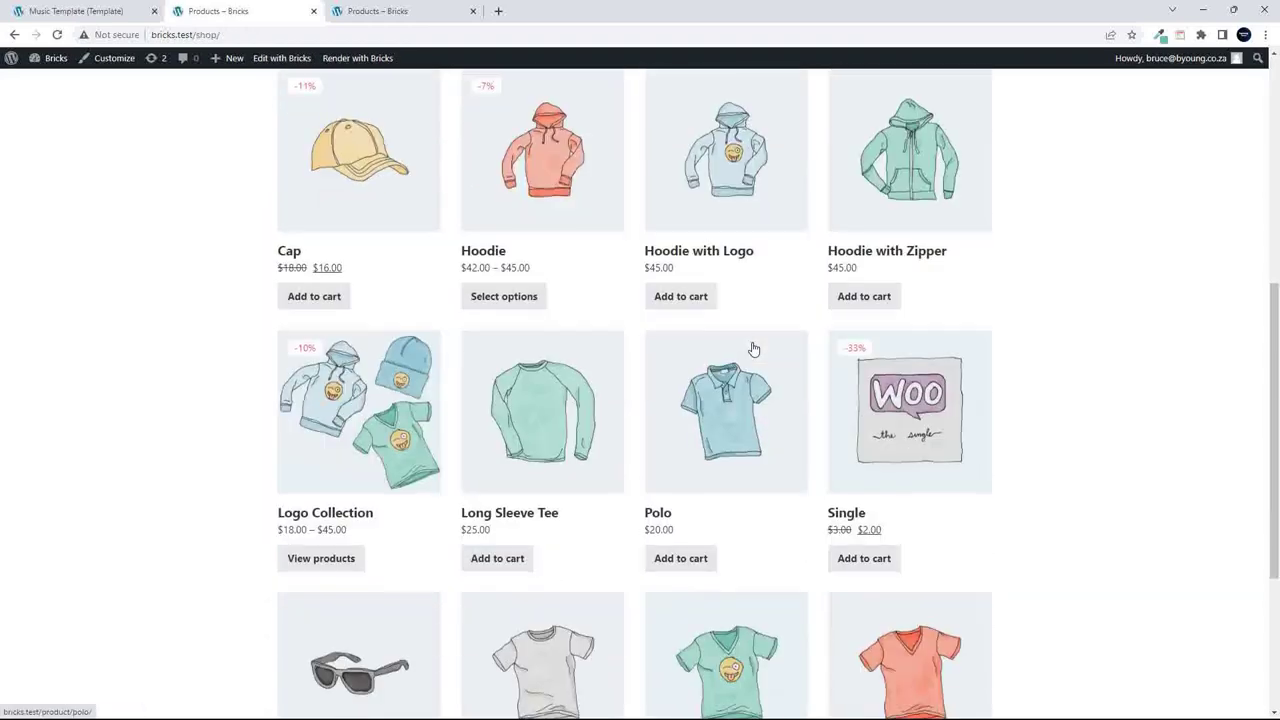
pyautogui.scroll(-2, 754, 347)
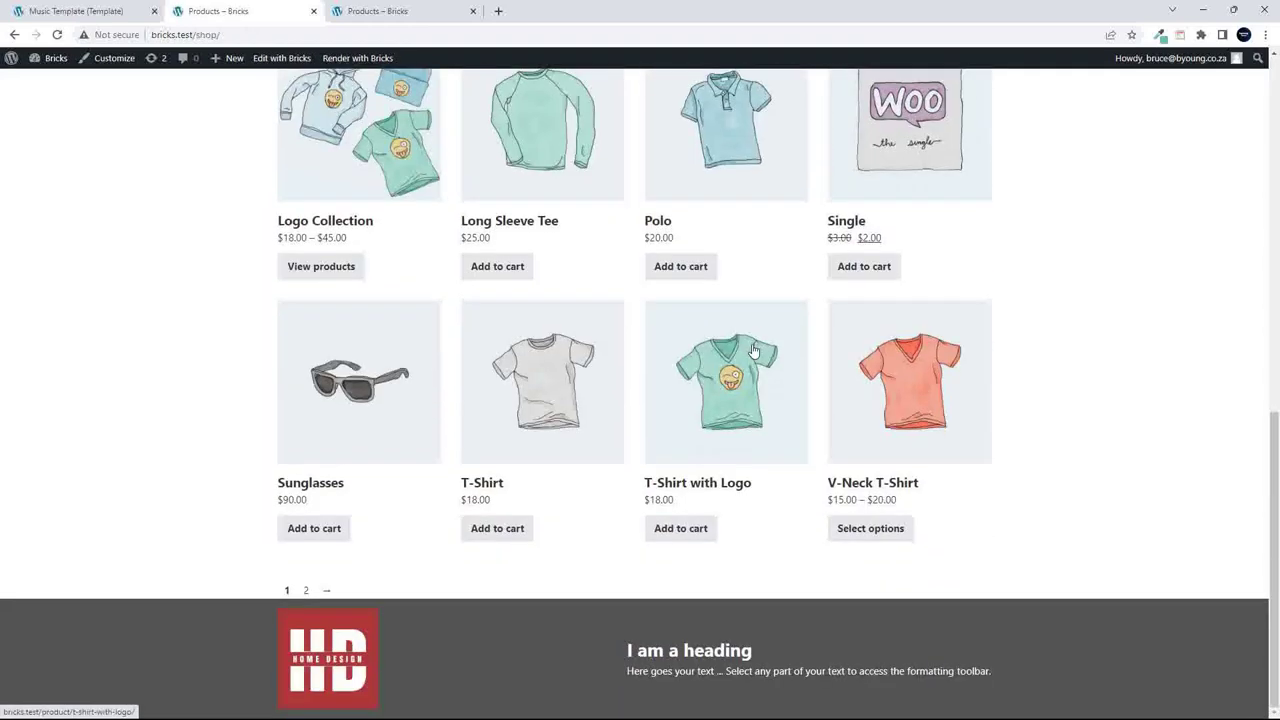
pyautogui.scroll(2, 754, 350)
pyautogui.click(358, 366)
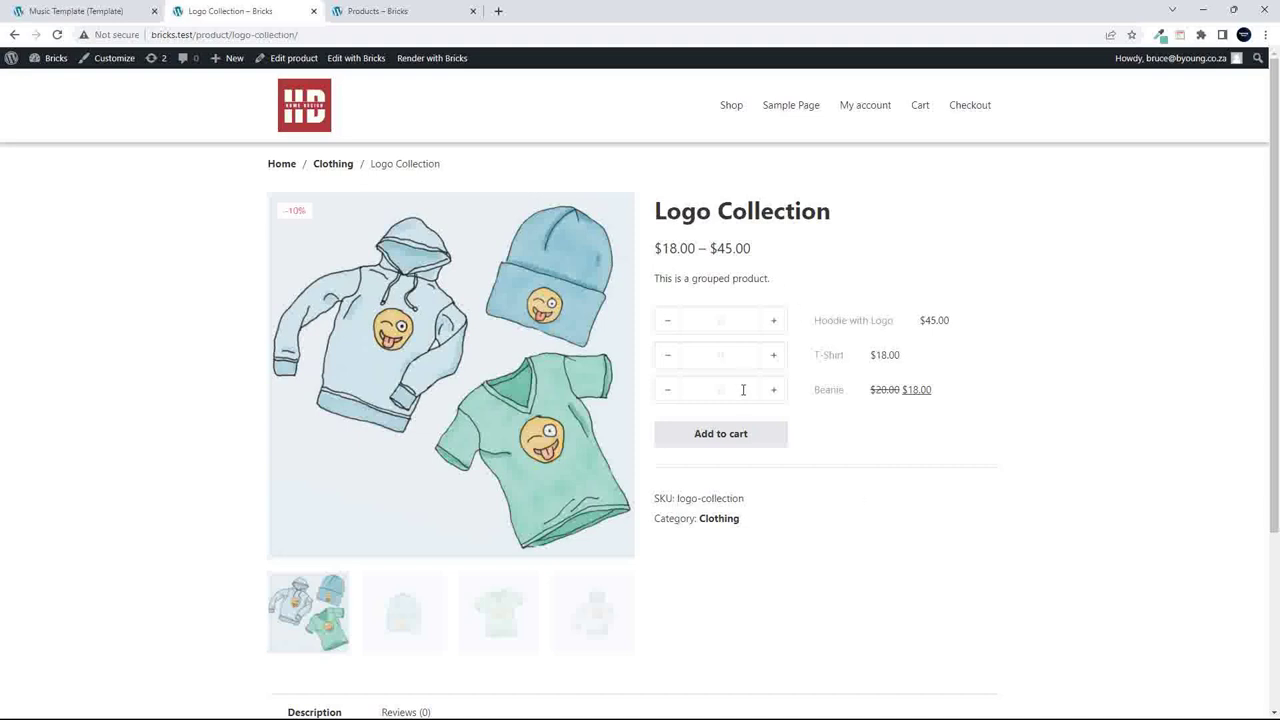
pyautogui.click(78, 10)
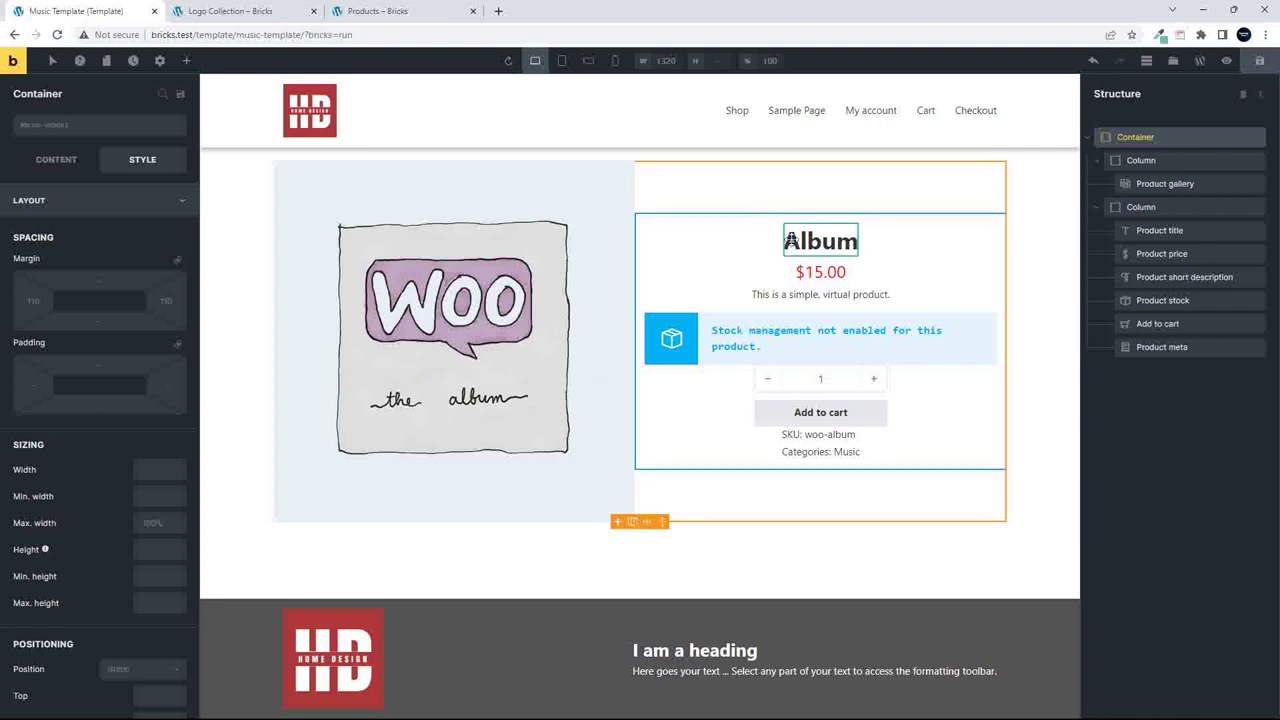
# Create a WooCommerce – Single product template titled 'Grouped Products' and open it for editing.
pyautogui.click(1173, 63)
pyautogui.moveTo(616, 313)
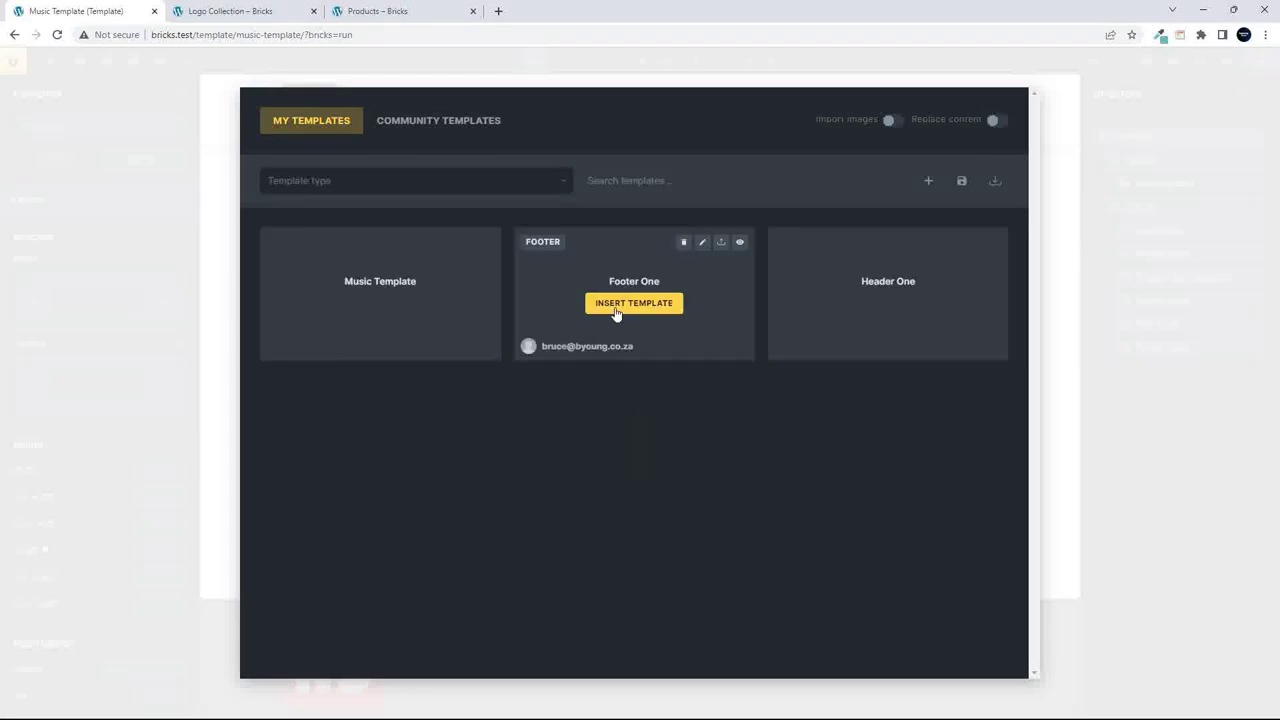
pyautogui.moveTo(325, 287)
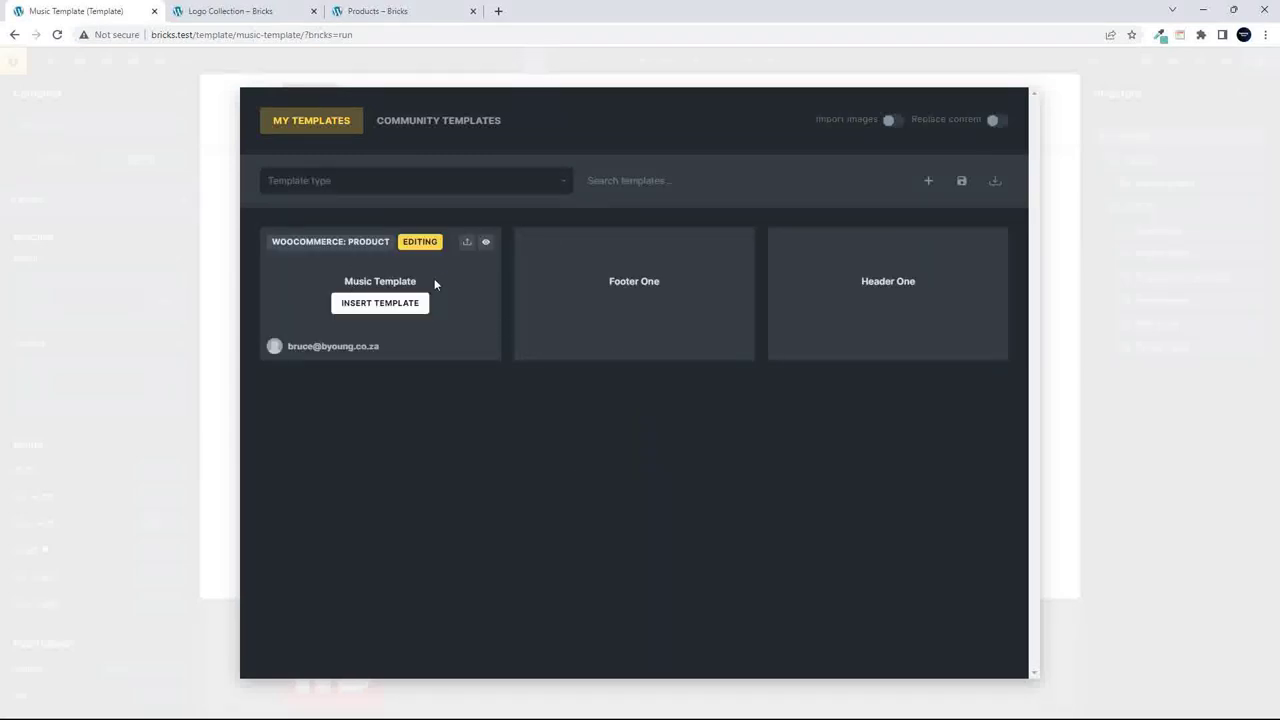
pyautogui.click(929, 182)
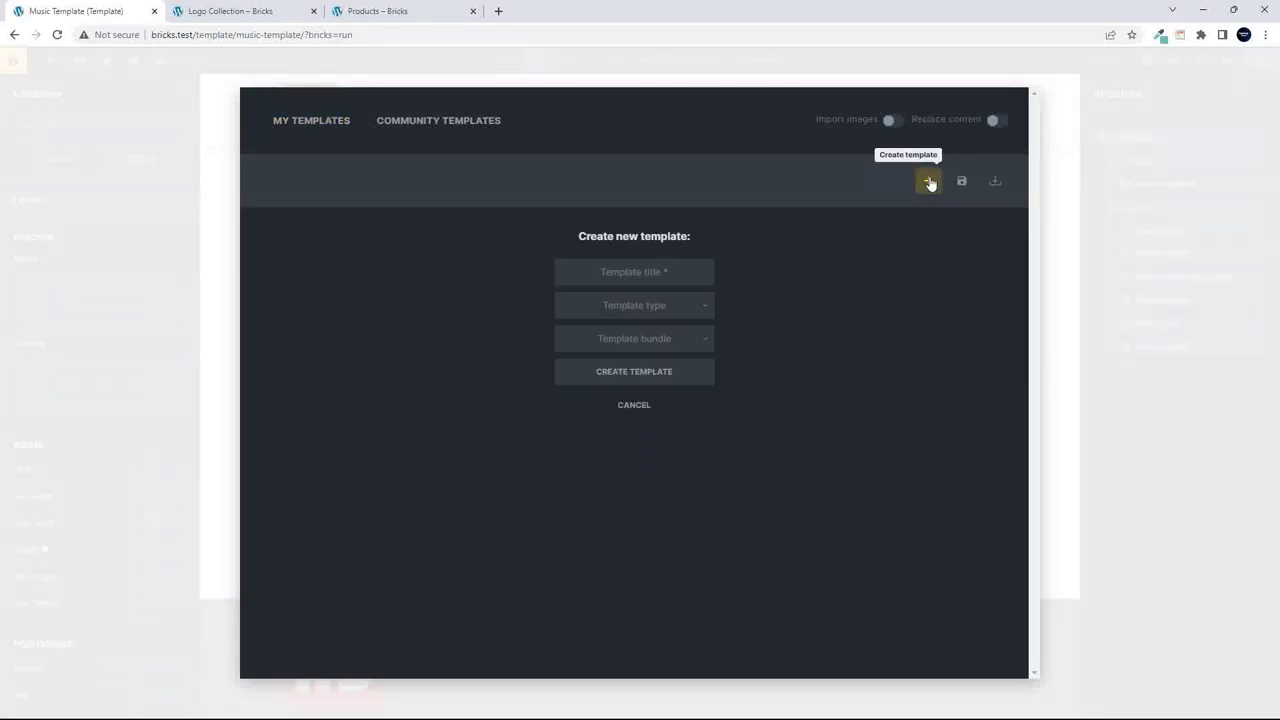
pyautogui.click(675, 273)
pyautogui.write('Grouped ')
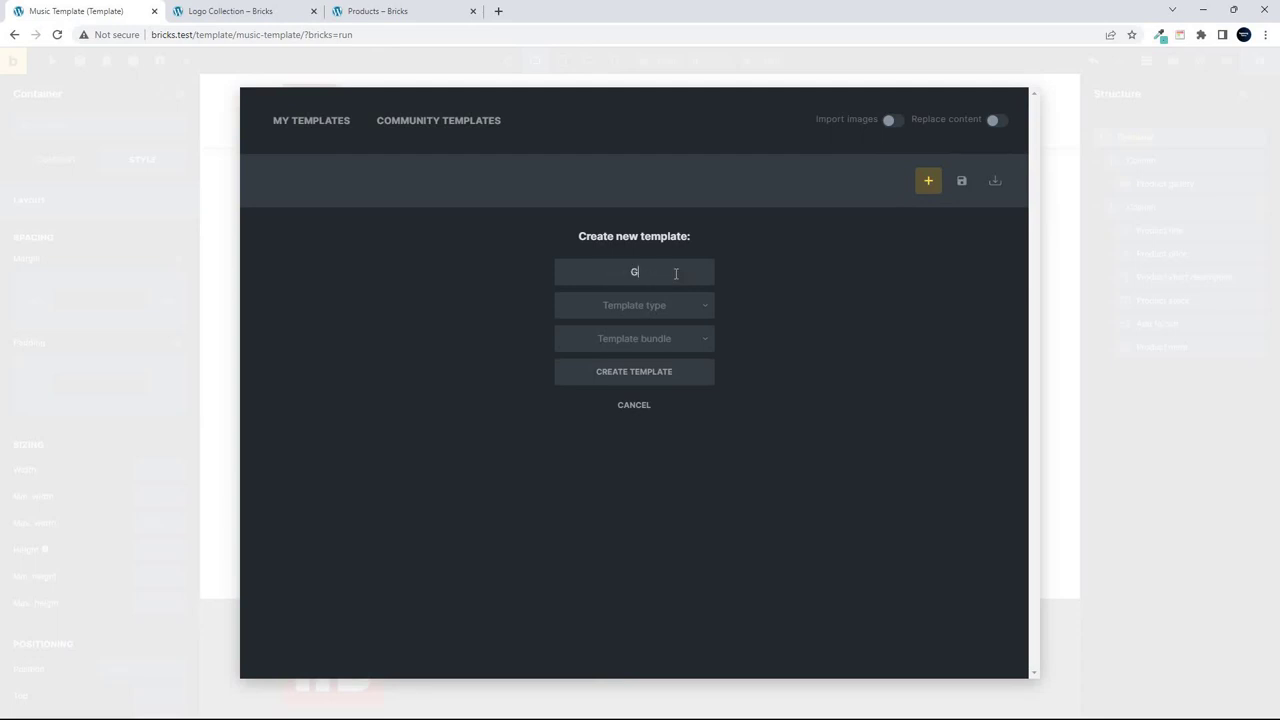
pyautogui.write('Products')
pyautogui.click(658, 315)
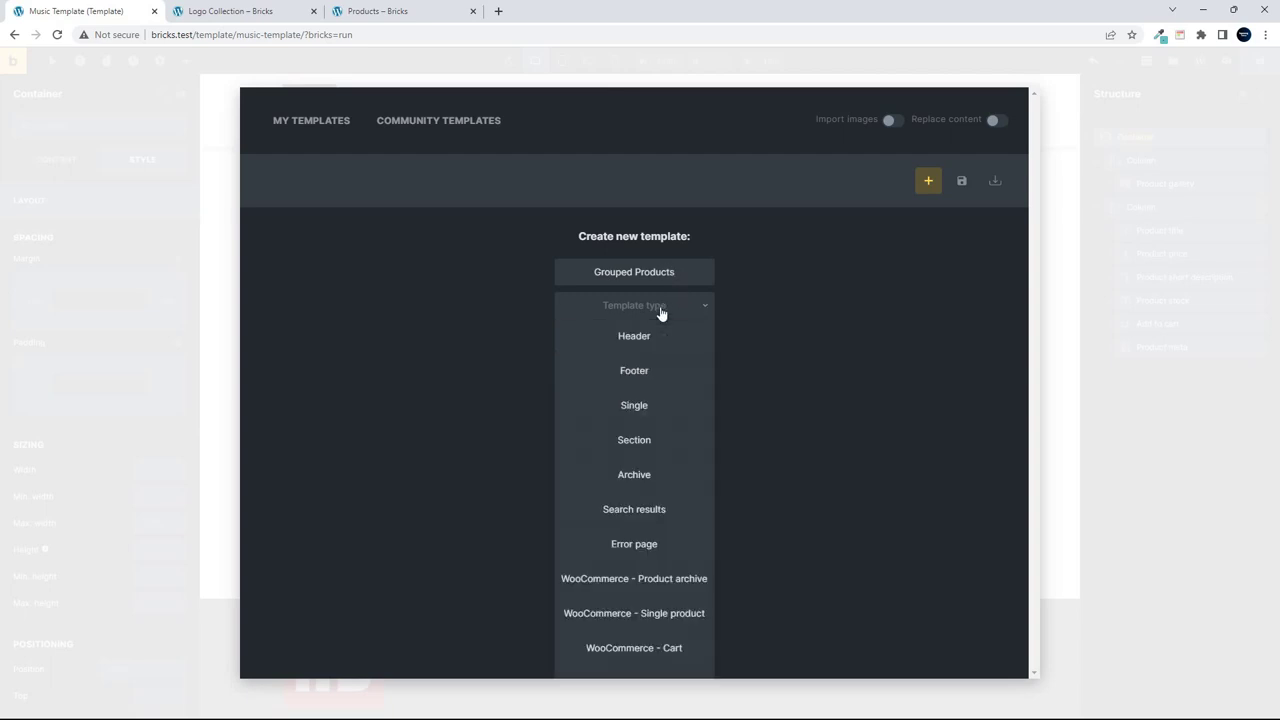
pyautogui.click(666, 613)
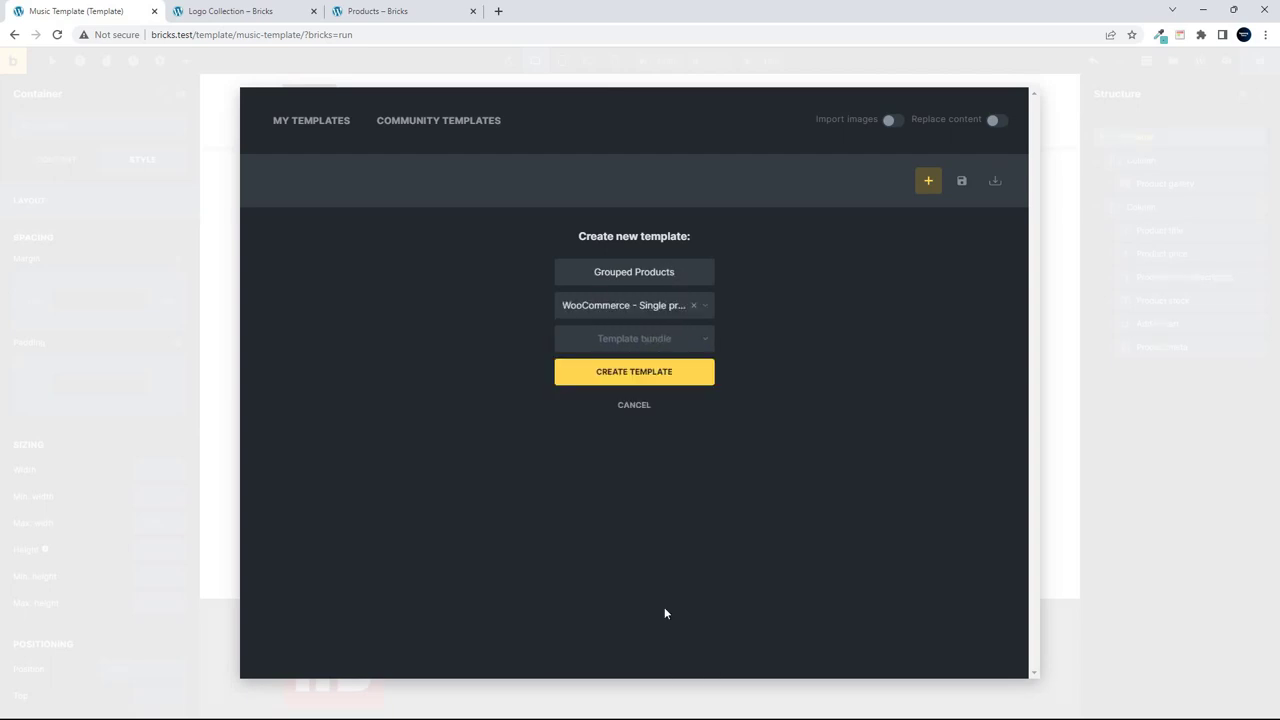
pyautogui.click(643, 372)
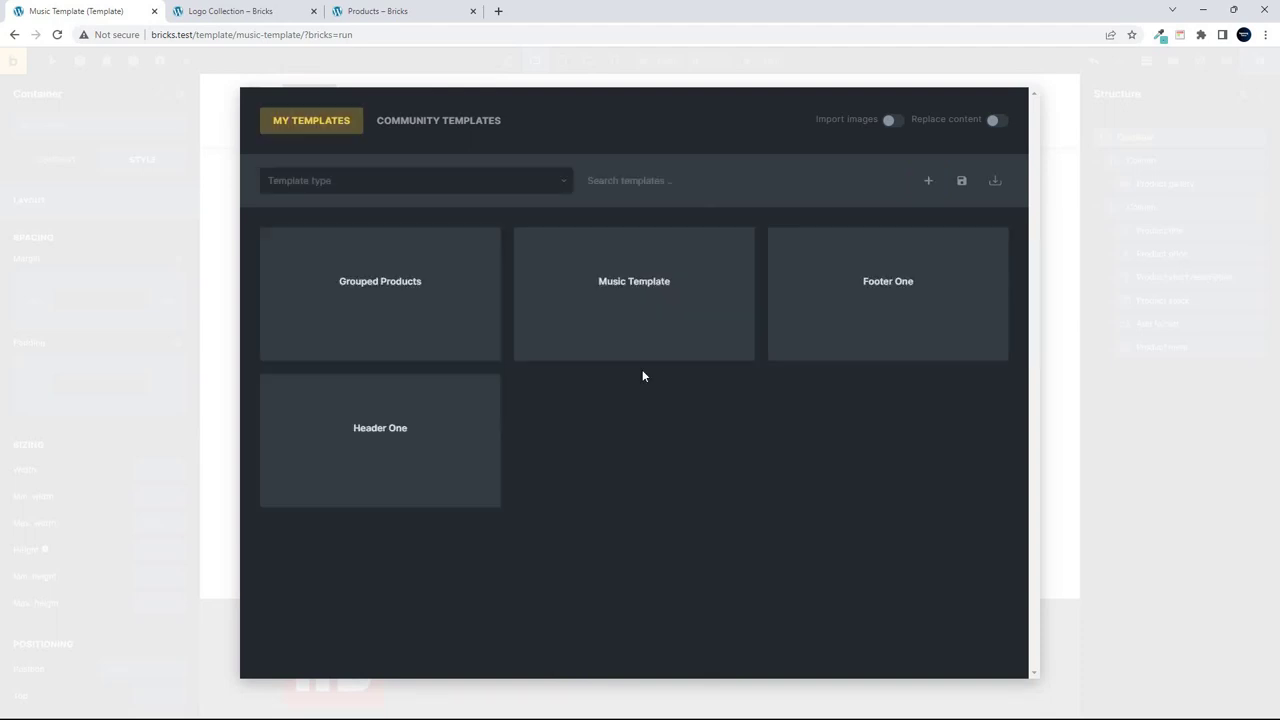
pyautogui.click(448, 243)
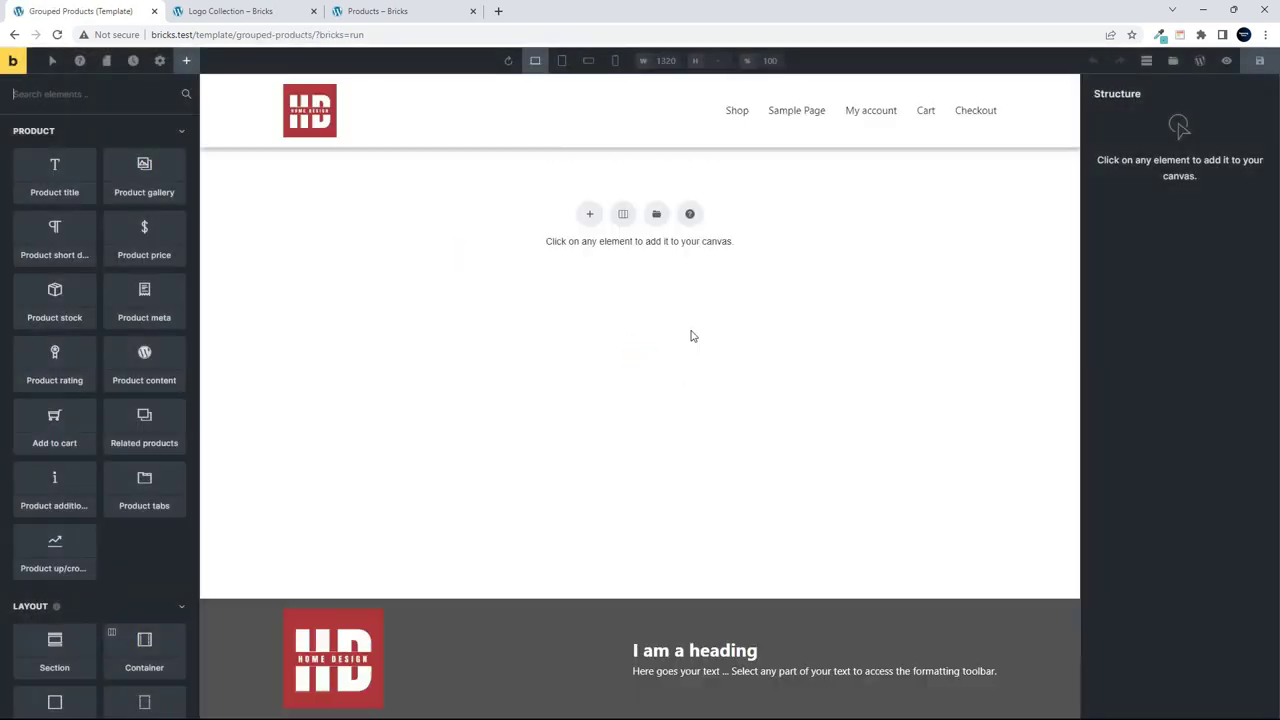
# Start a Terms-type display condition in the Grouped Products template settings.
pyautogui.click(160, 61)
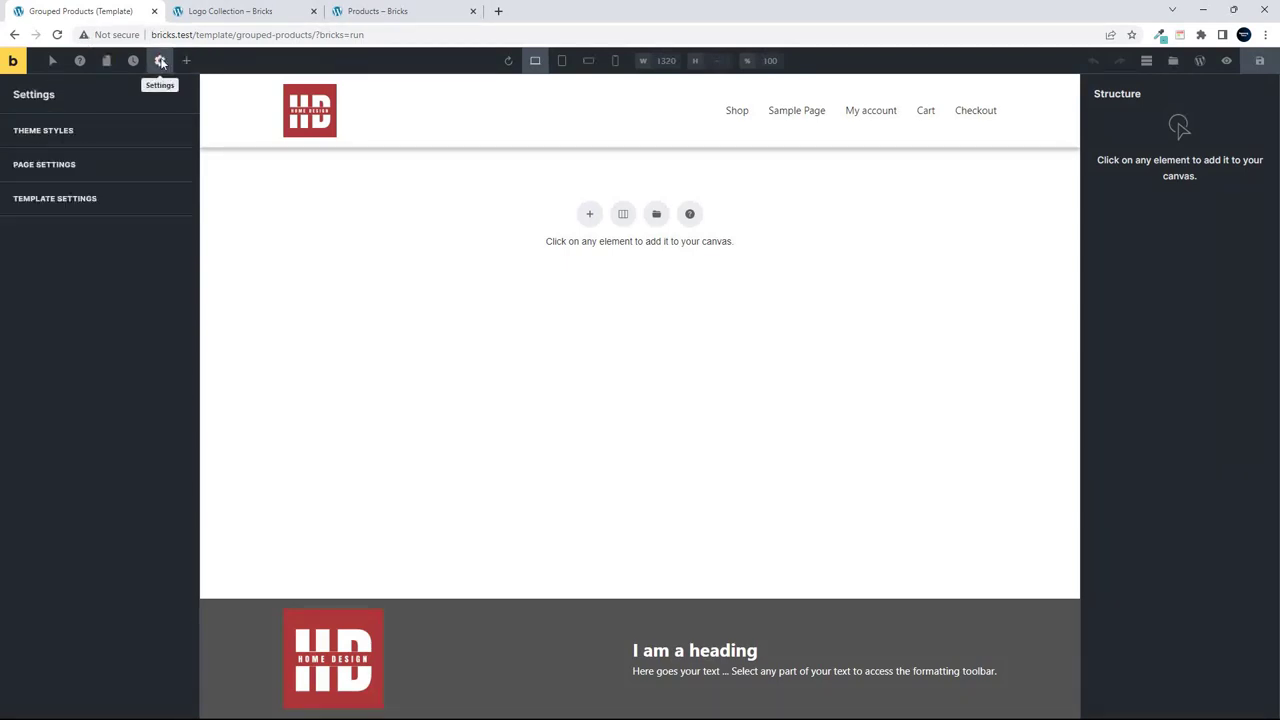
pyautogui.click(74, 199)
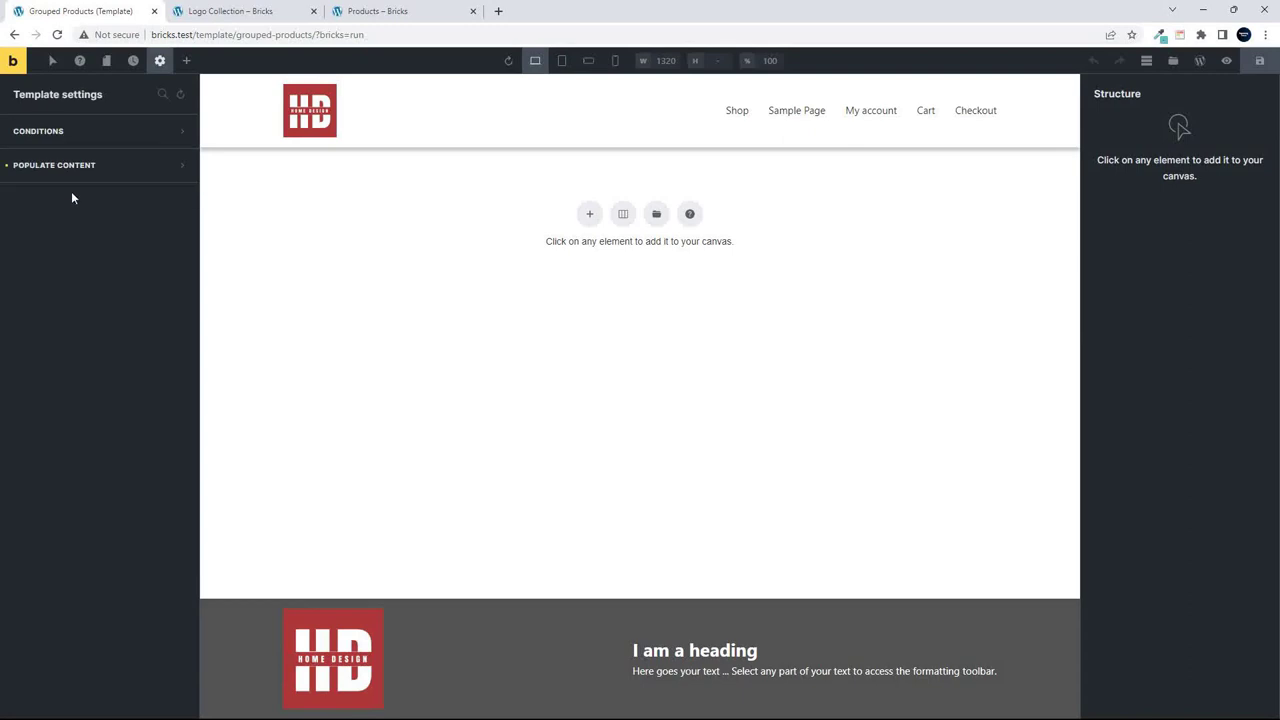
pyautogui.click(47, 135)
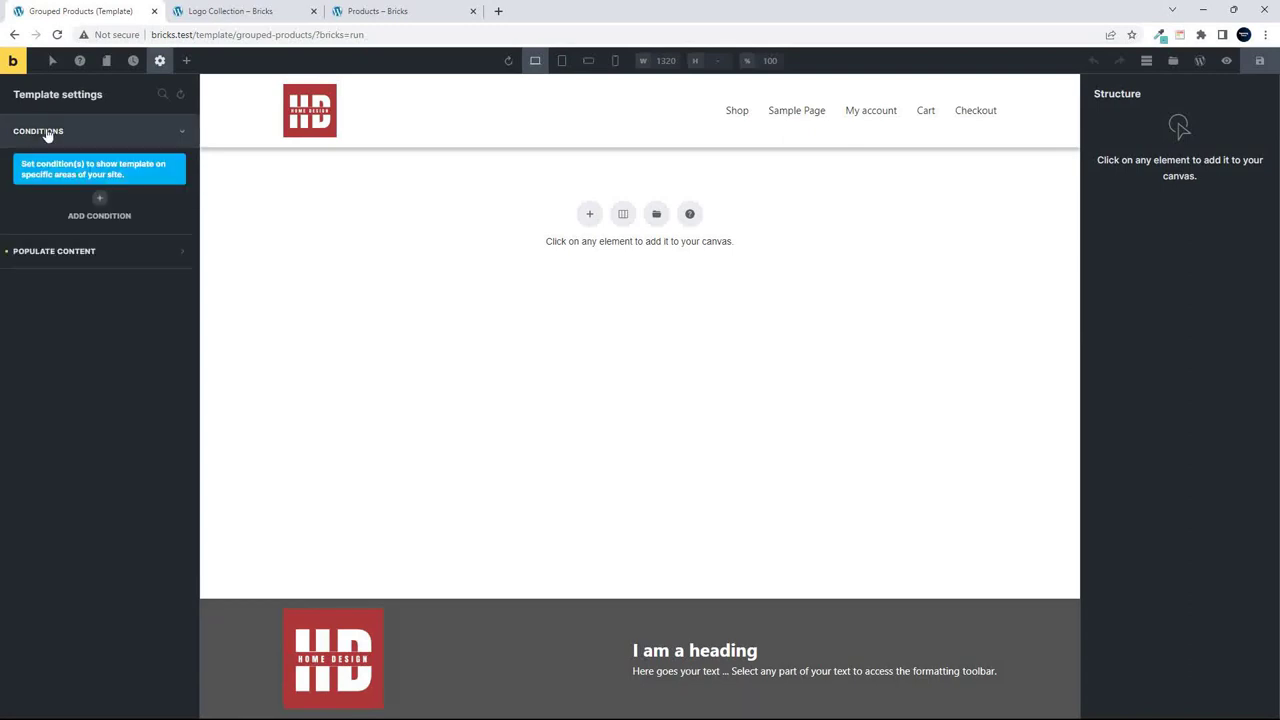
pyautogui.click(99, 198)
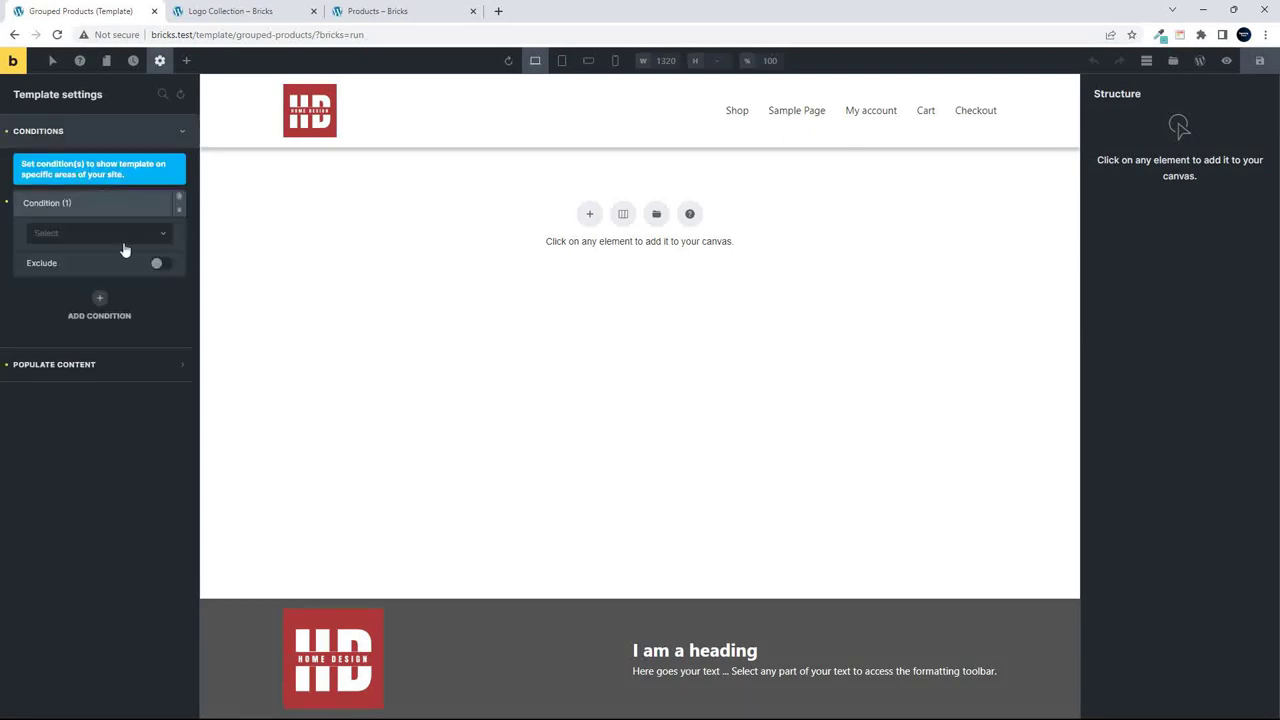
pyautogui.click(164, 238)
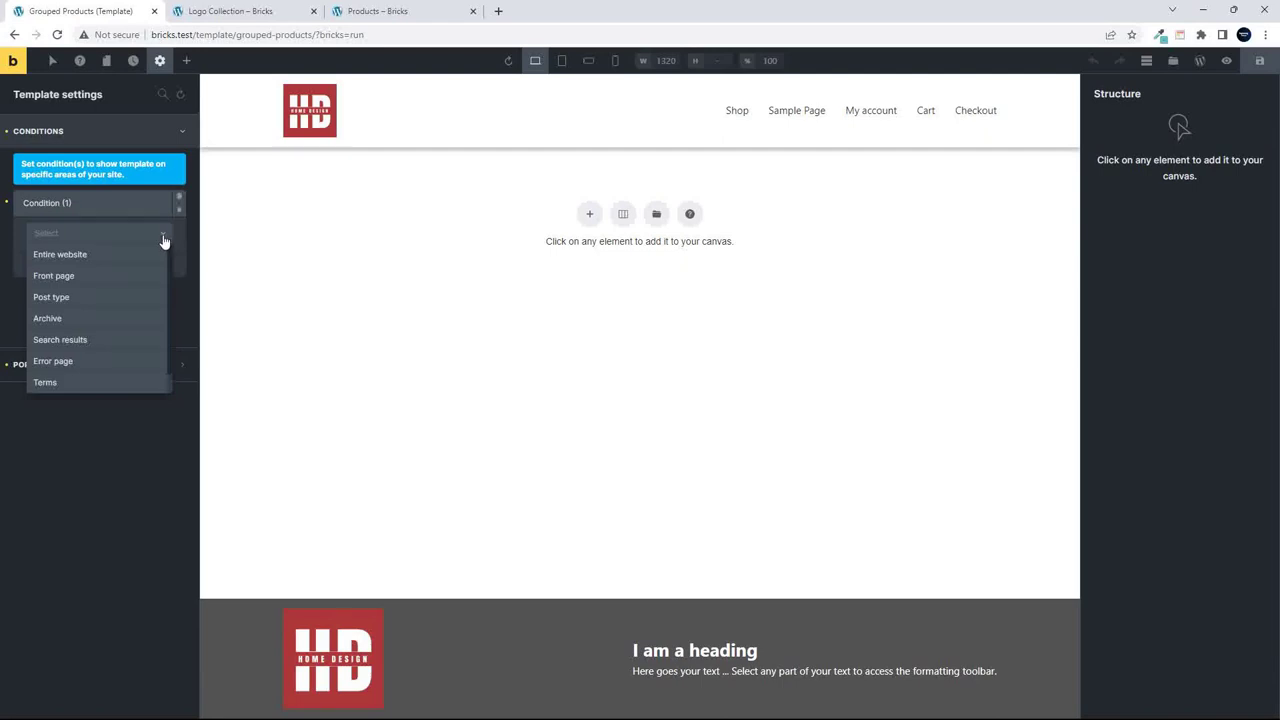
pyautogui.click(63, 384)
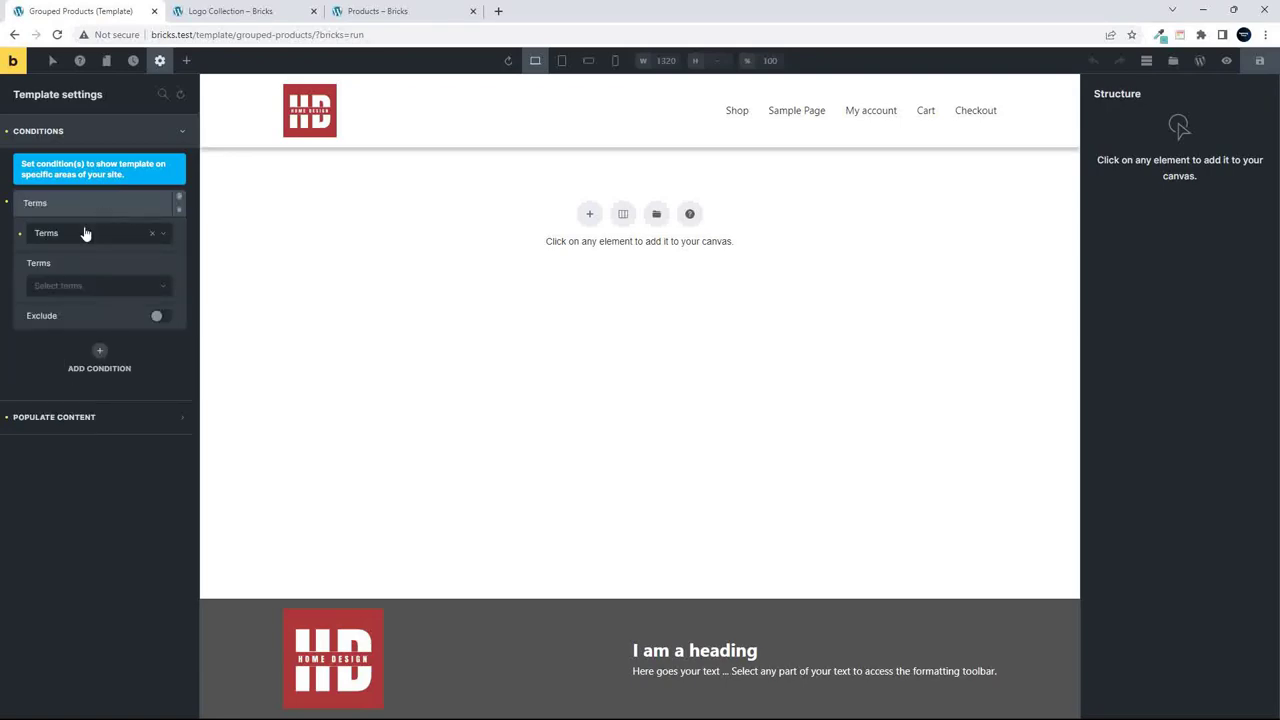
pyautogui.click(334, 19)
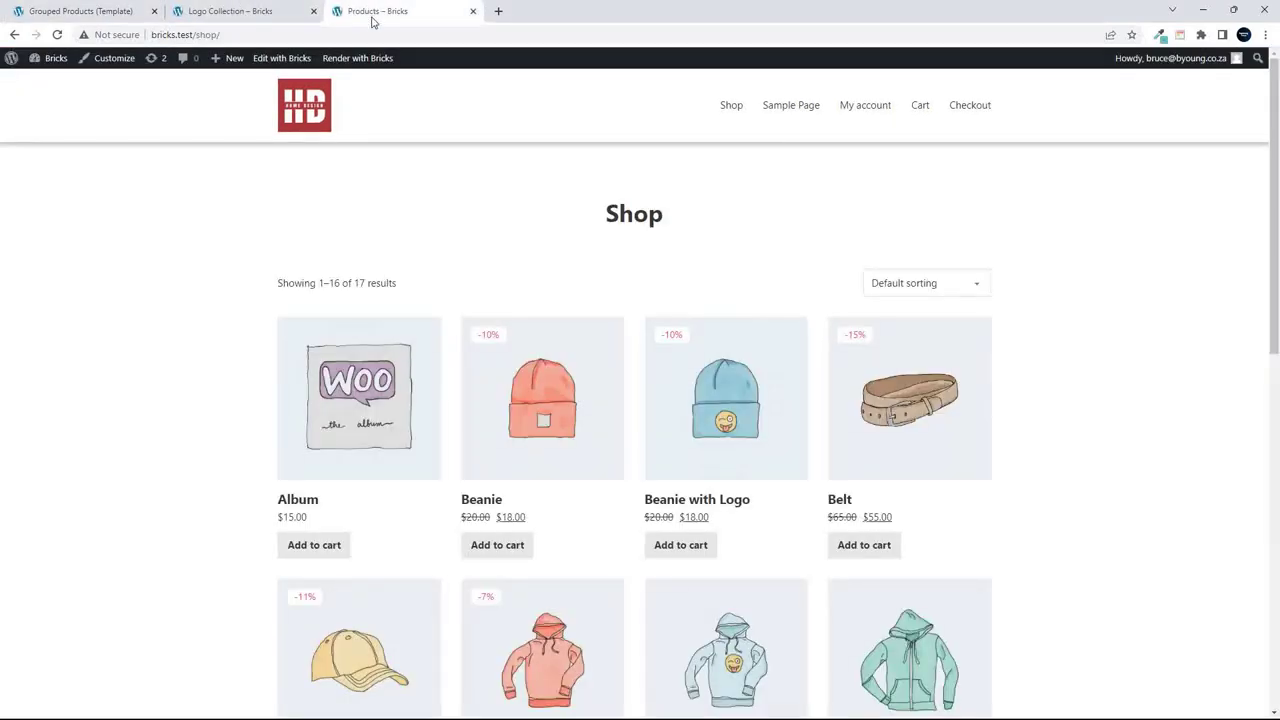
# Open the grouped Logo Collection product from the shop grid, then go back to the Grouped Products editor.
pyautogui.scroll(-5, 348, 352)
pyautogui.scroll(-3, 345, 352)
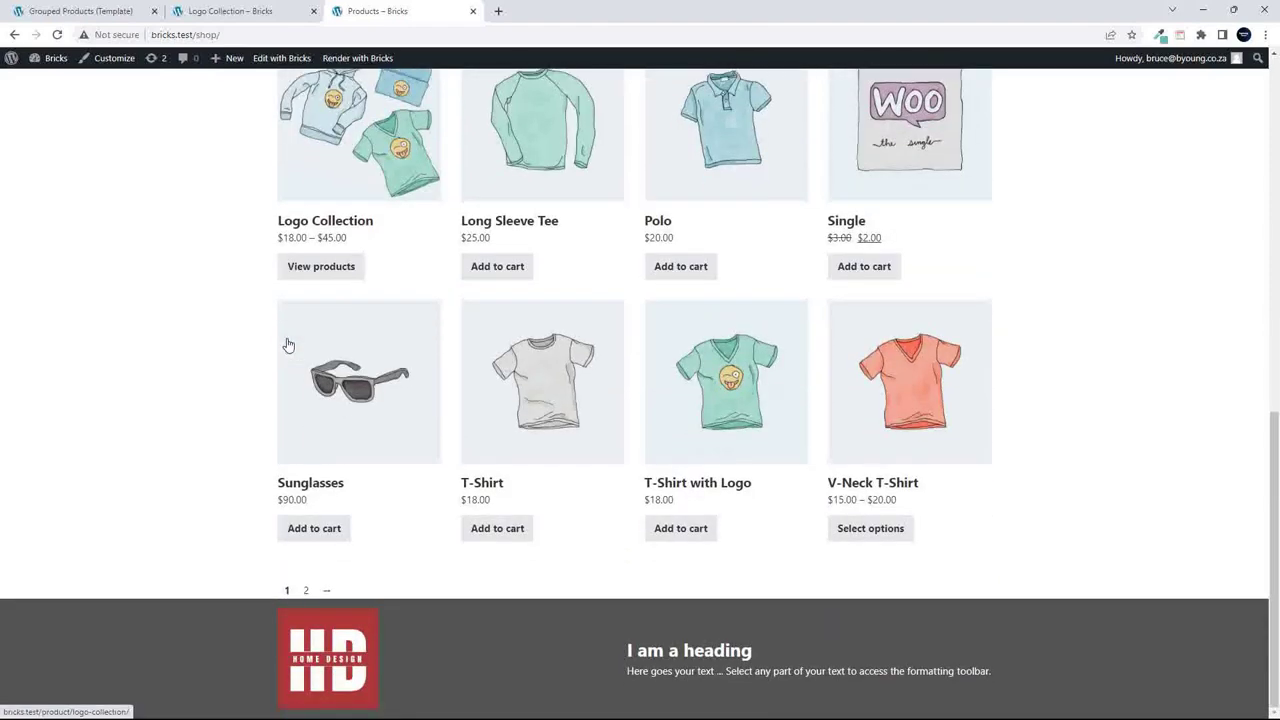
pyautogui.scroll(2, 300, 330)
pyautogui.click(380, 285)
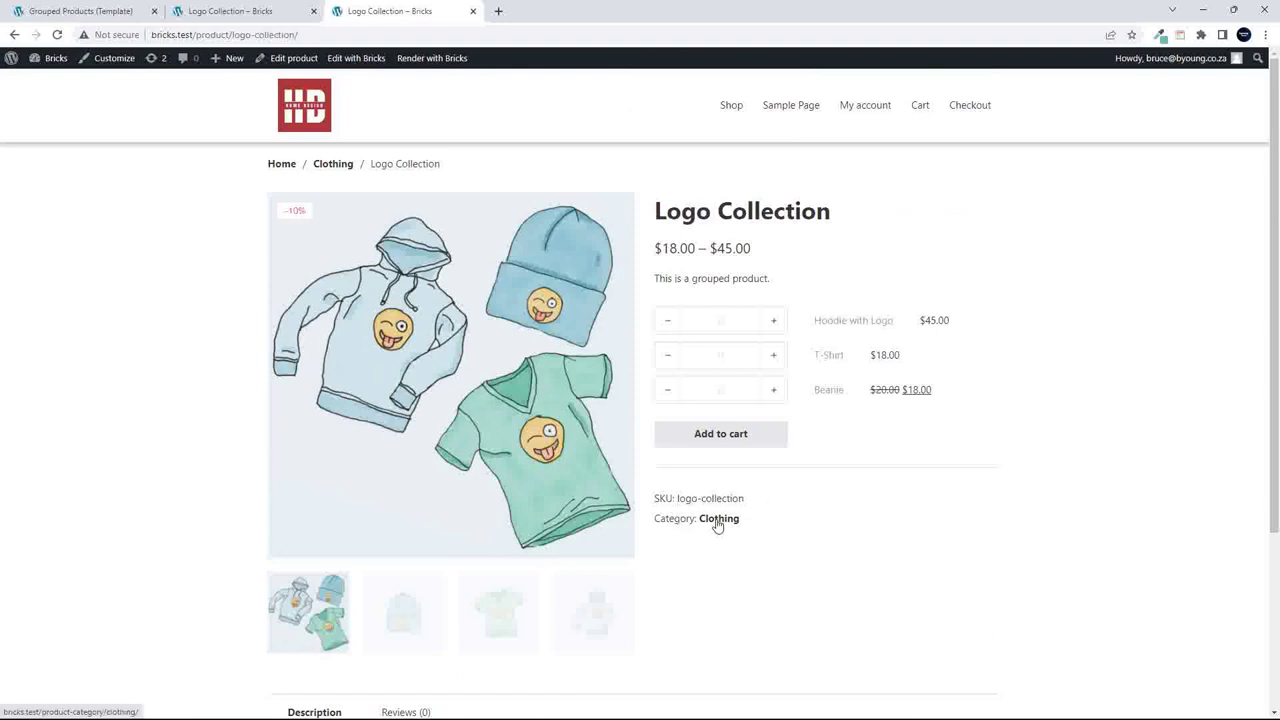
pyautogui.click(126, 12)
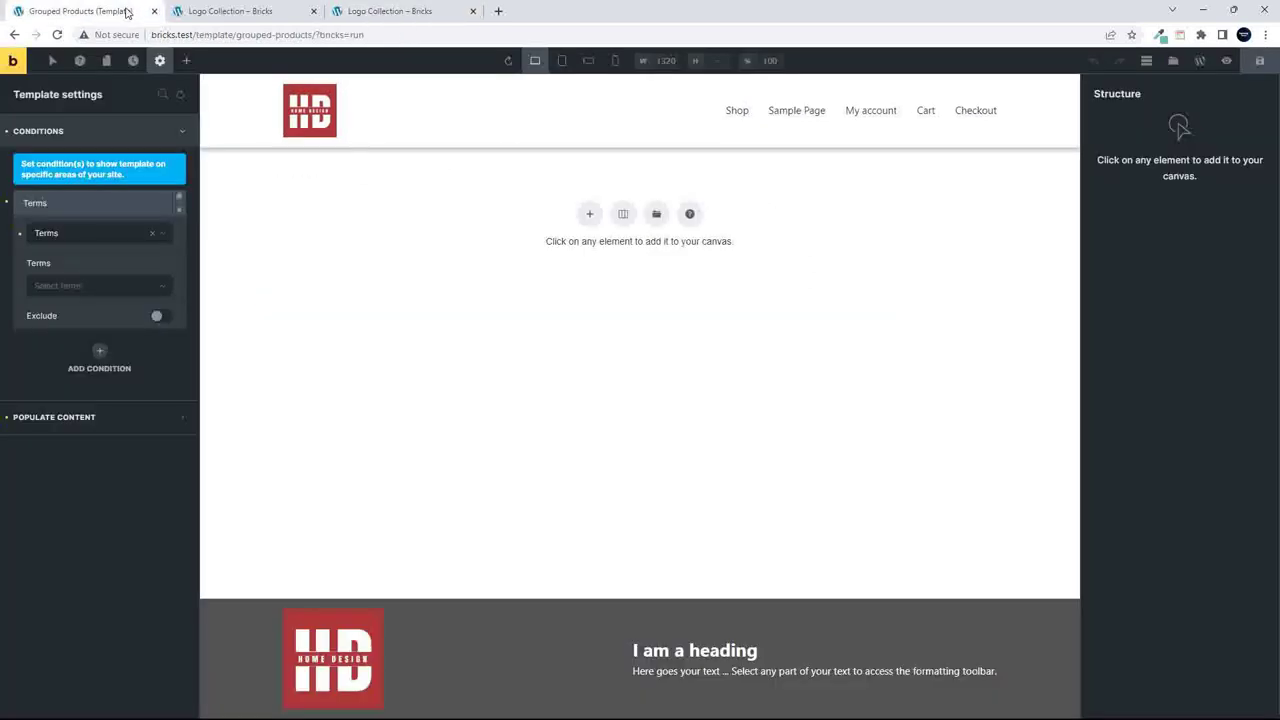
# Set the condition term to grouped (Product type) via a 'gro' search and save the template.
pyautogui.click(143, 292)
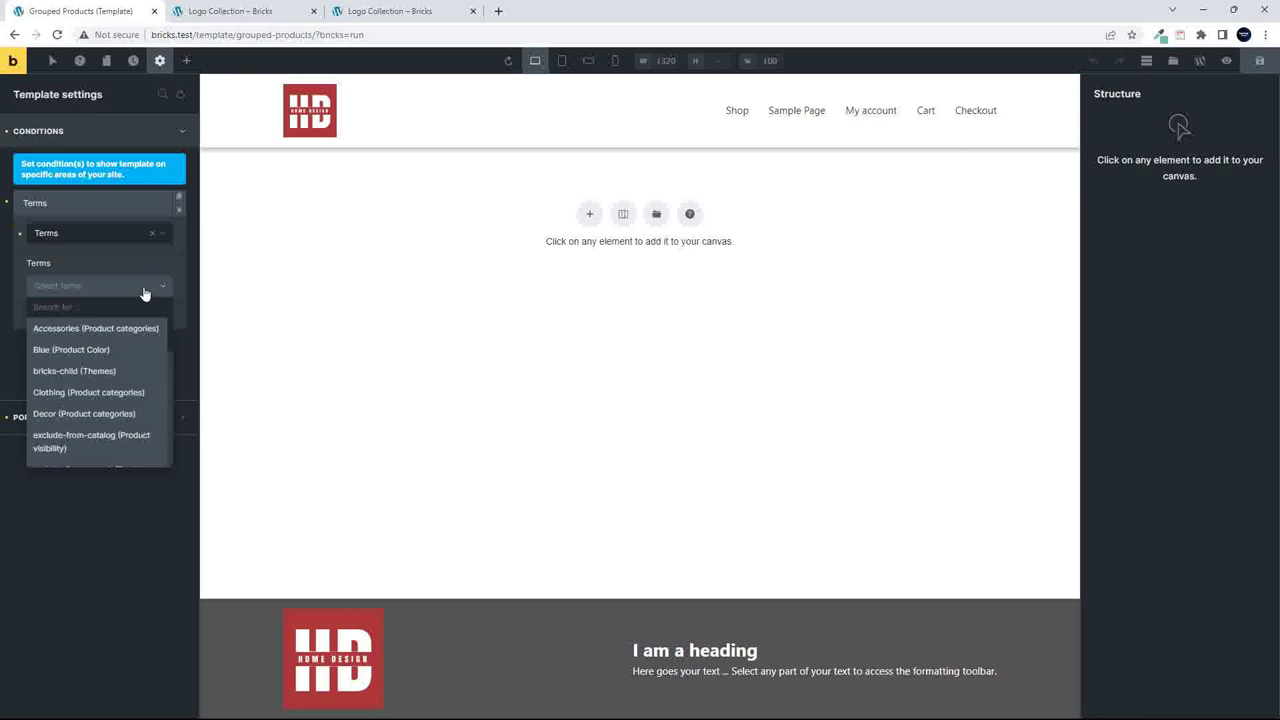
pyautogui.write('grou')
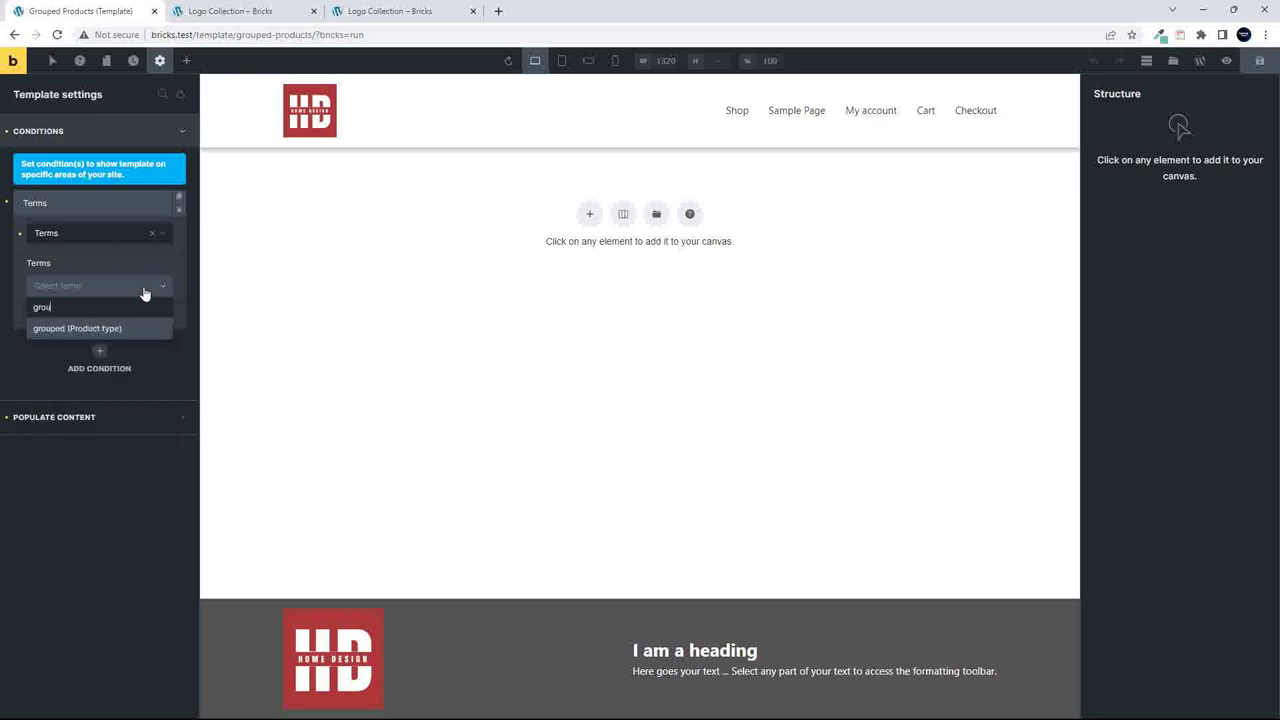
pyautogui.click(53, 330)
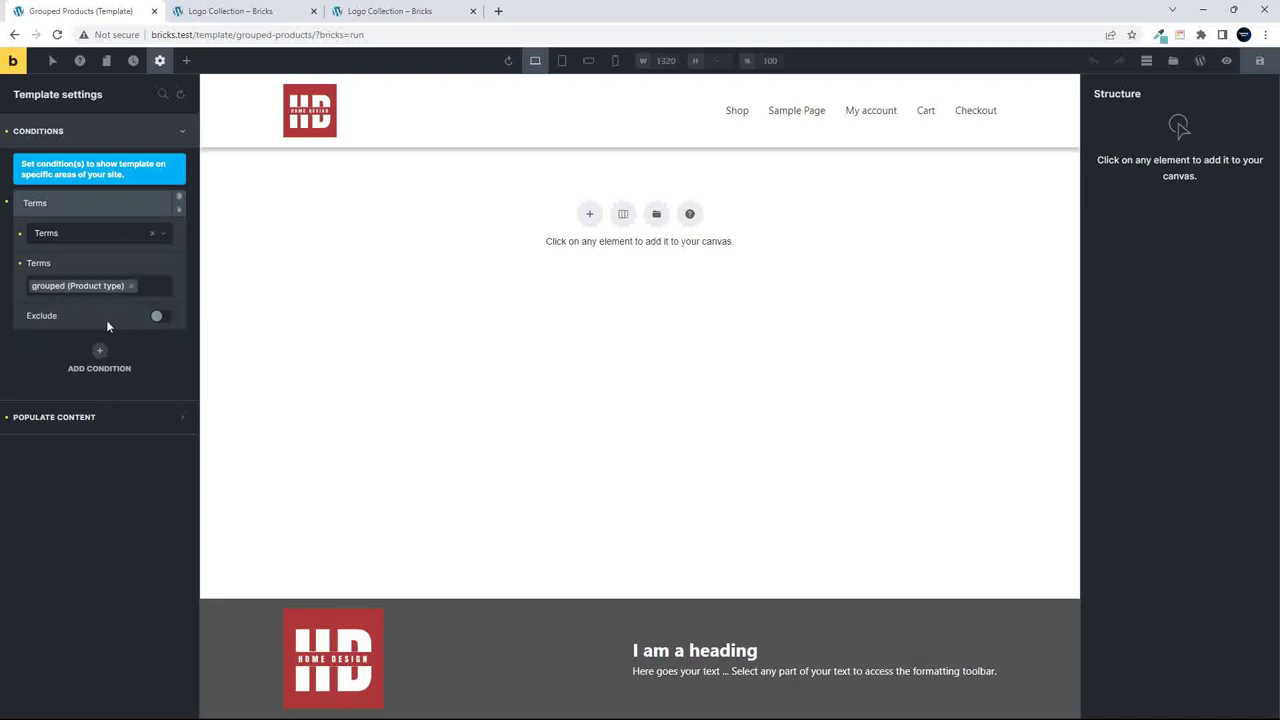
pyautogui.click(1259, 61)
pyautogui.click(622, 217)
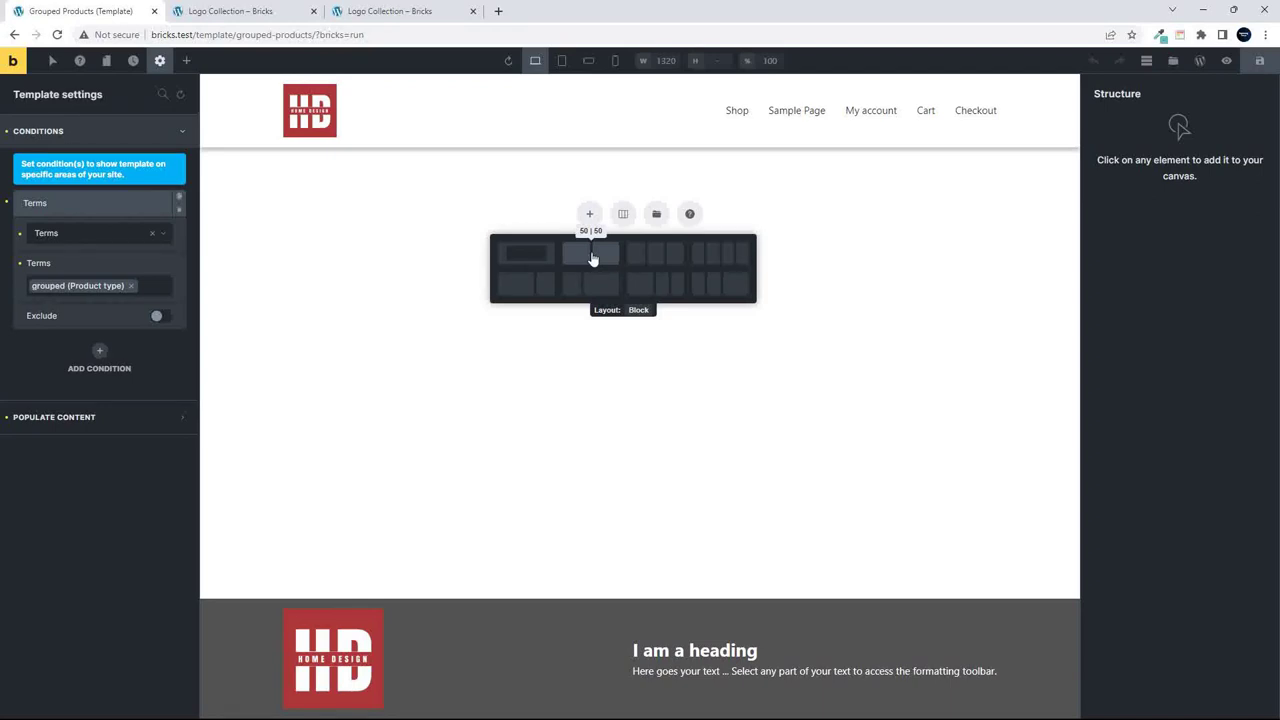
# Insert a 50 | 50 layout and put a Product gallery in the first column.
pyautogui.click(592, 258)
pyautogui.click(422, 184)
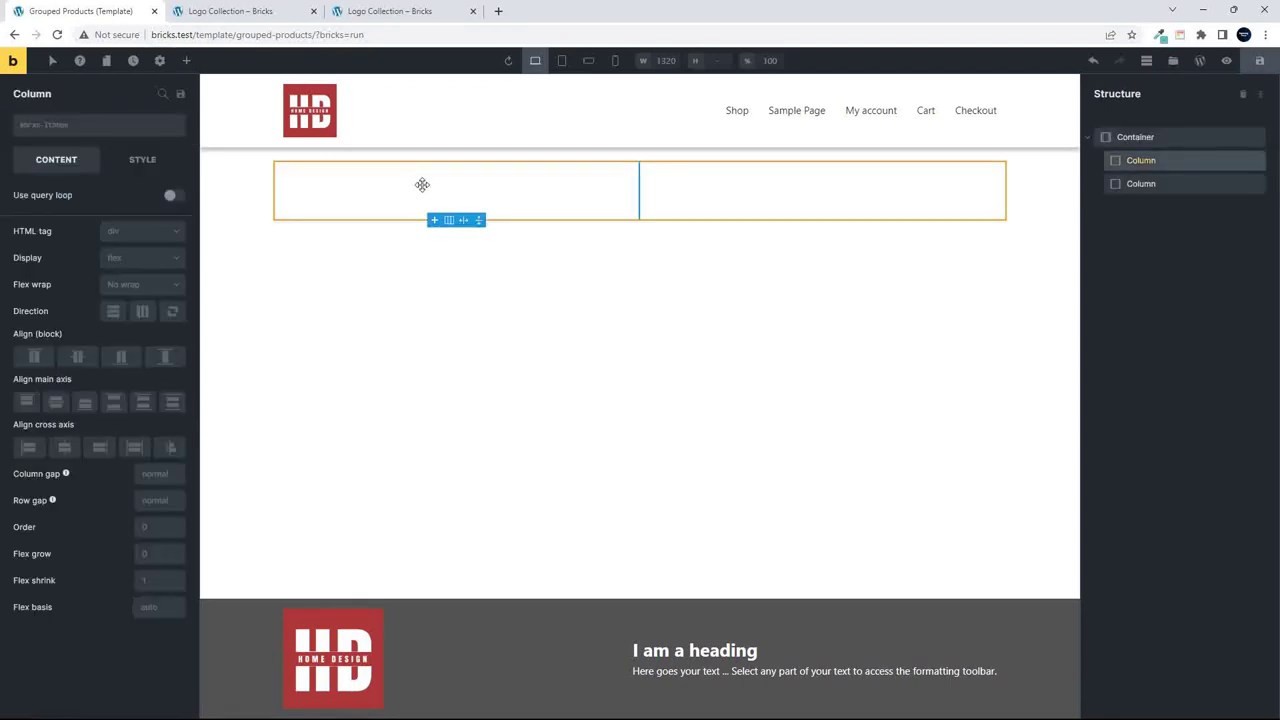
pyautogui.click(185, 61)
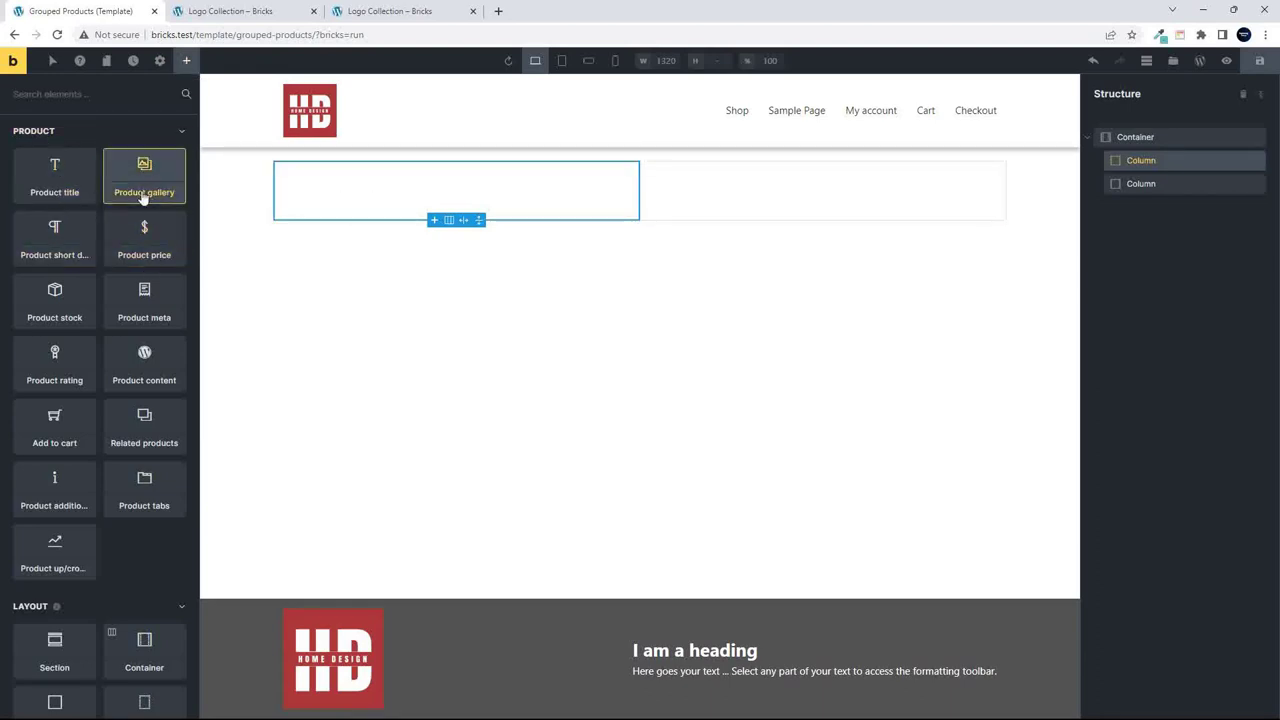
pyautogui.click(141, 192)
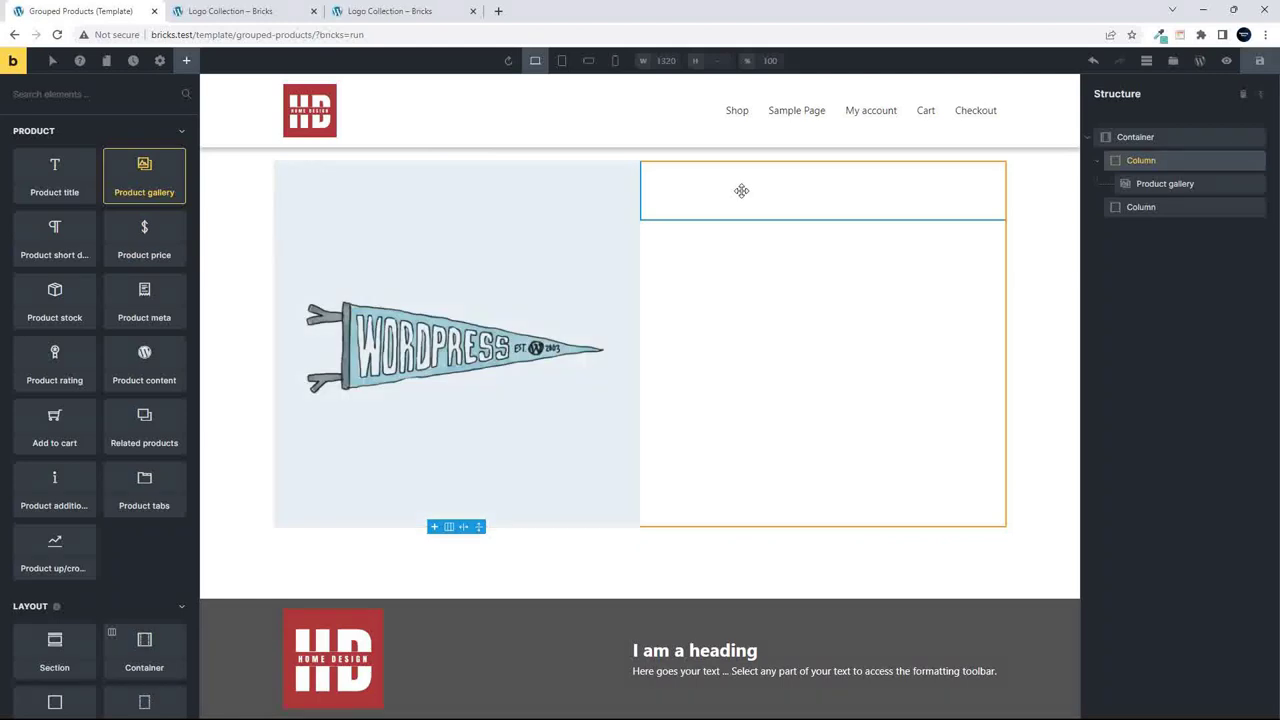
# Fill the second column with Product title, price, short description, Add to cart and Product meta.
pyautogui.click(740, 191)
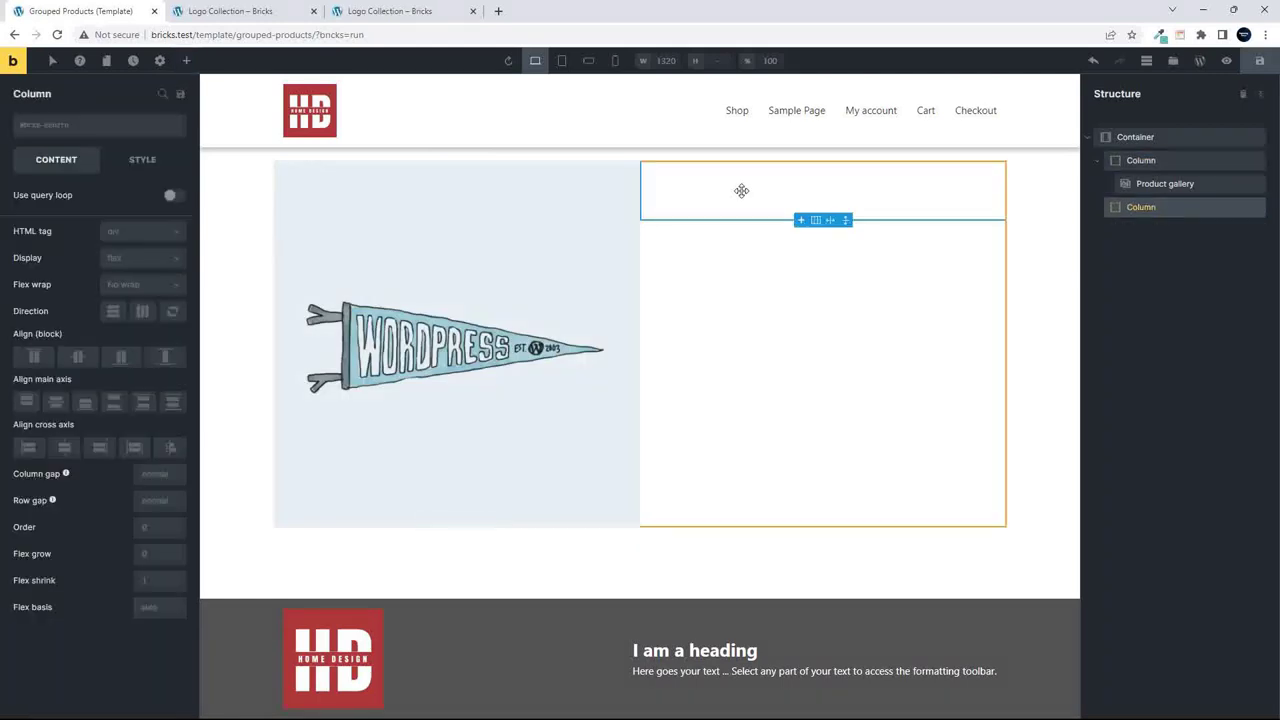
pyautogui.click(187, 61)
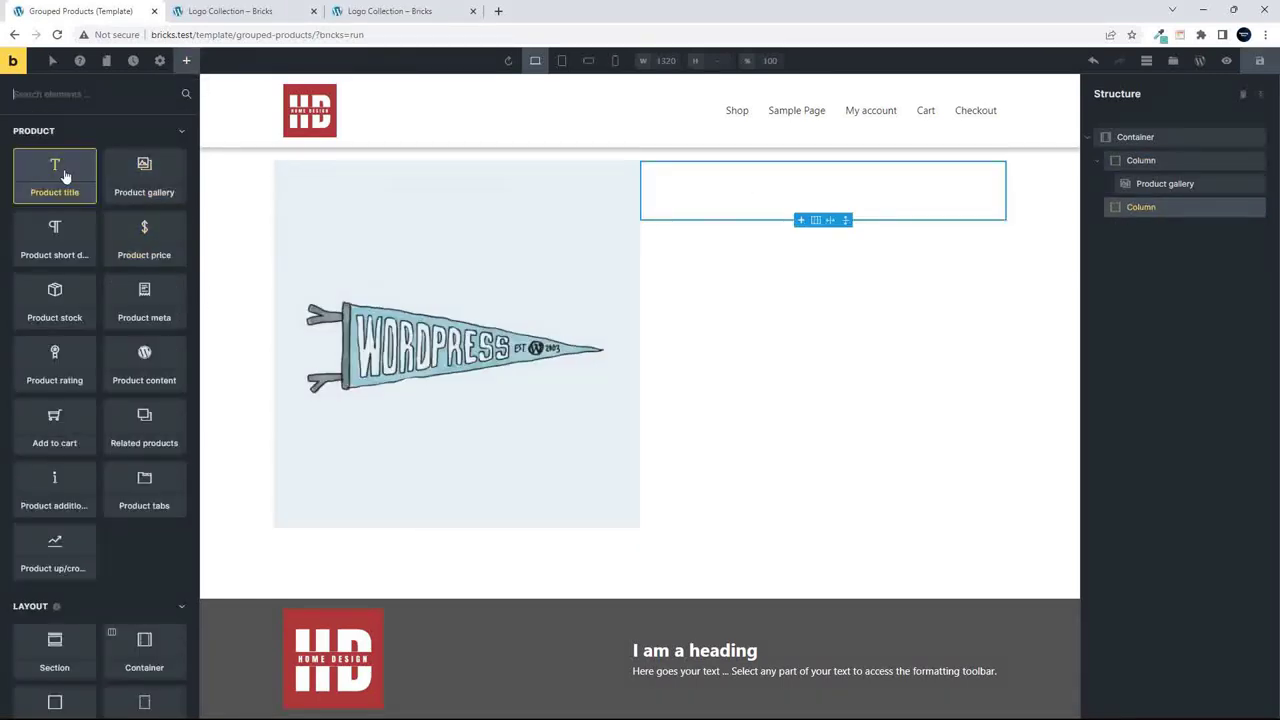
pyautogui.click(61, 174)
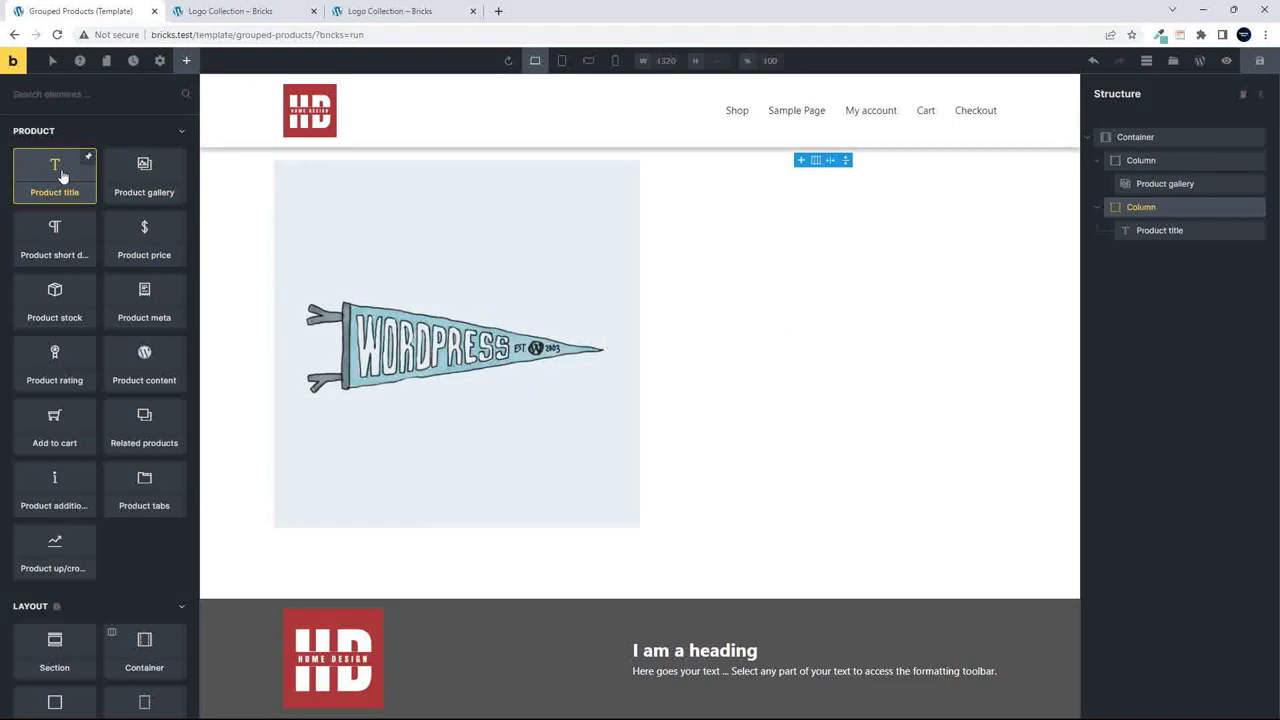
pyautogui.click(148, 236)
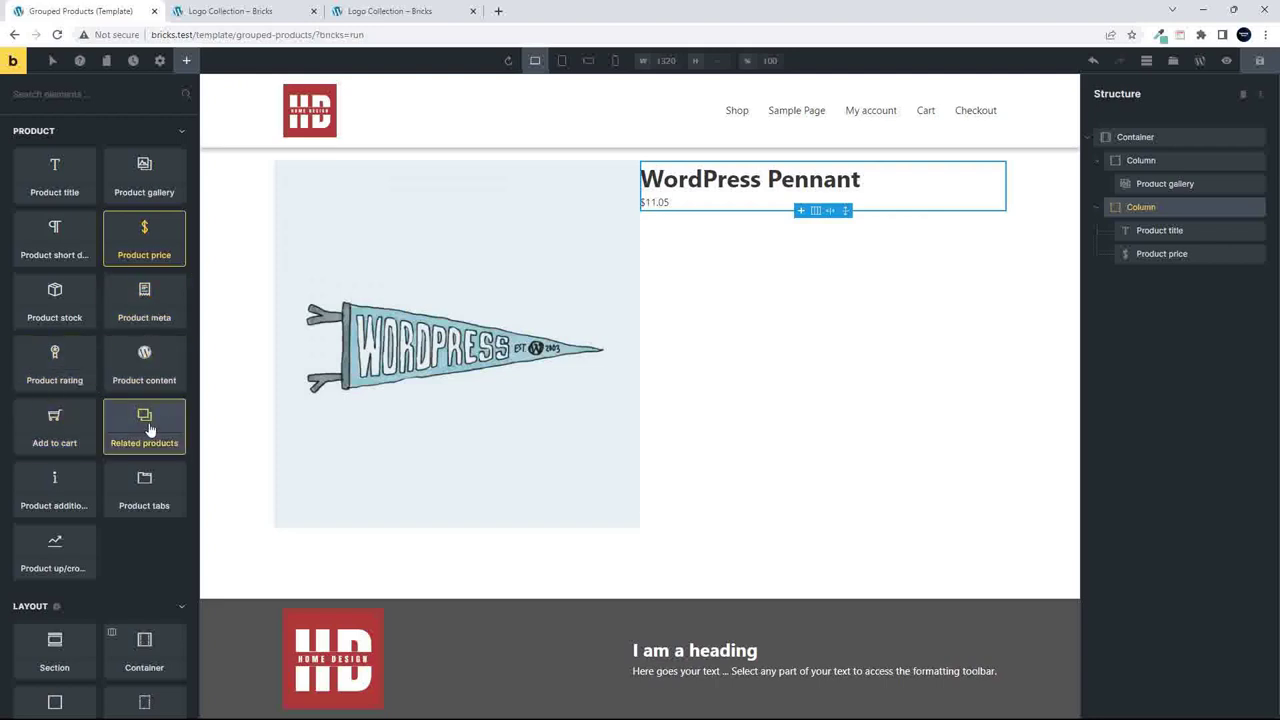
pyautogui.click(62, 243)
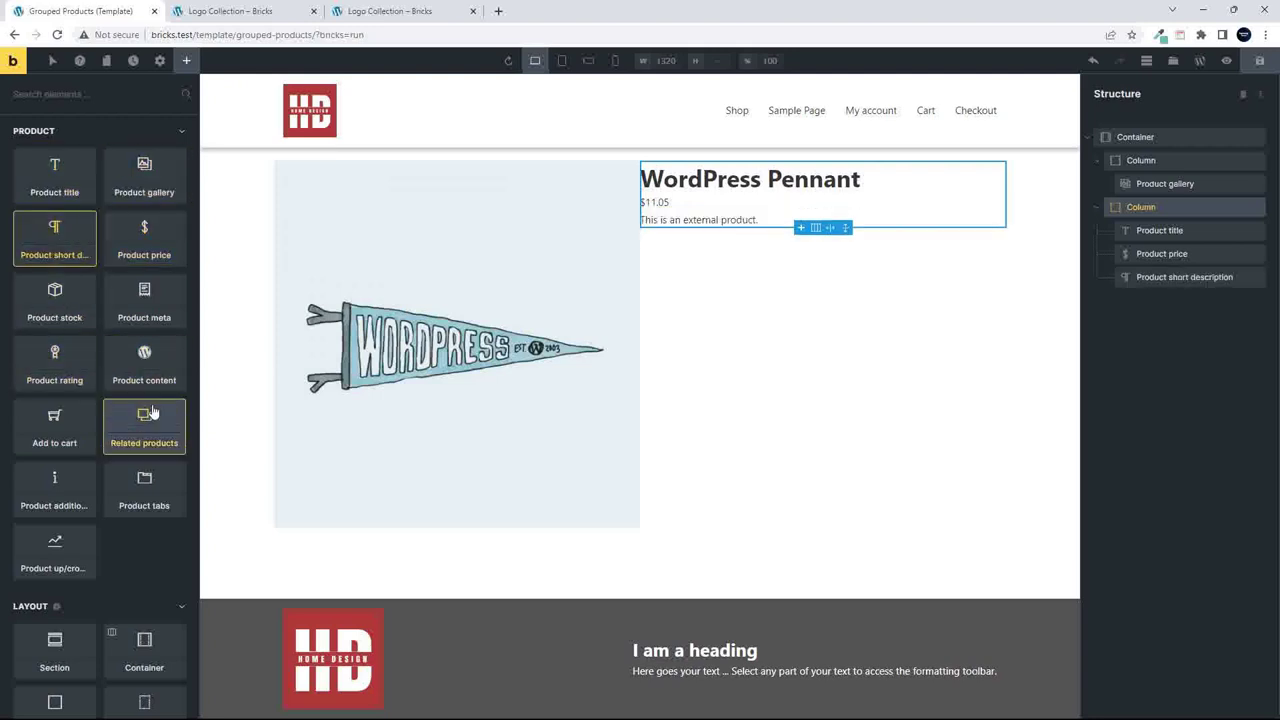
pyautogui.click(56, 420)
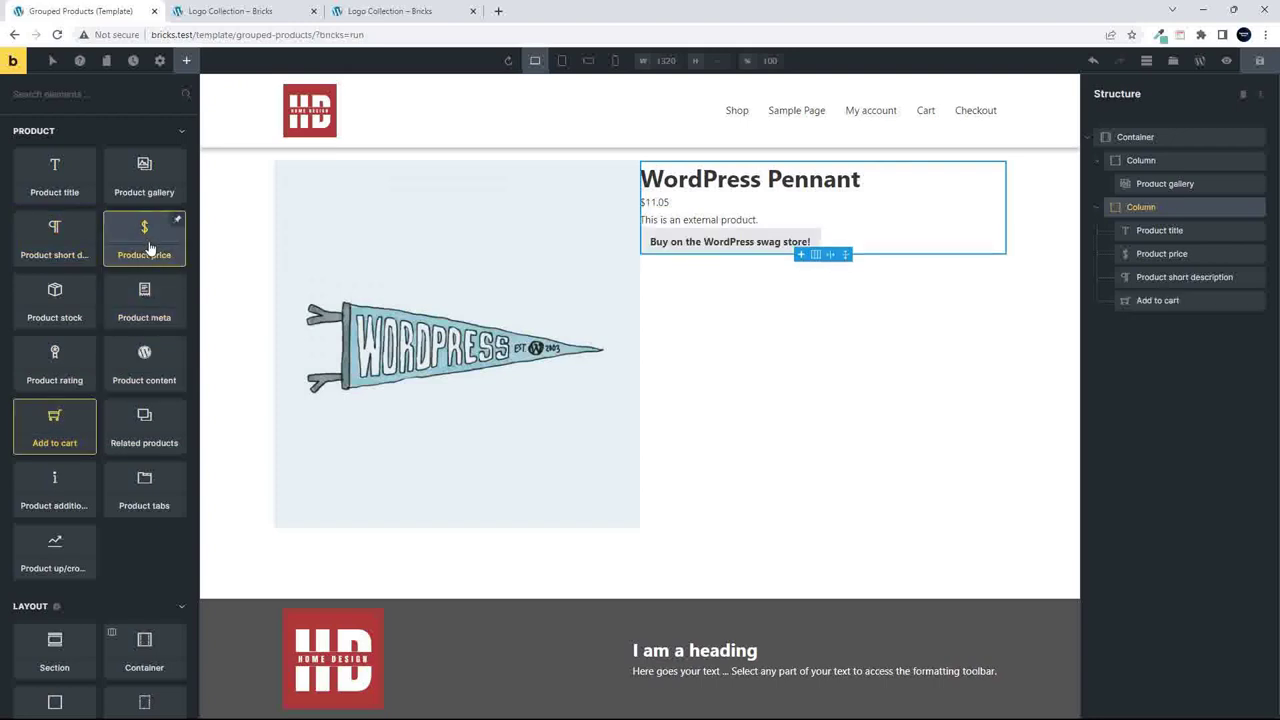
pyautogui.click(144, 294)
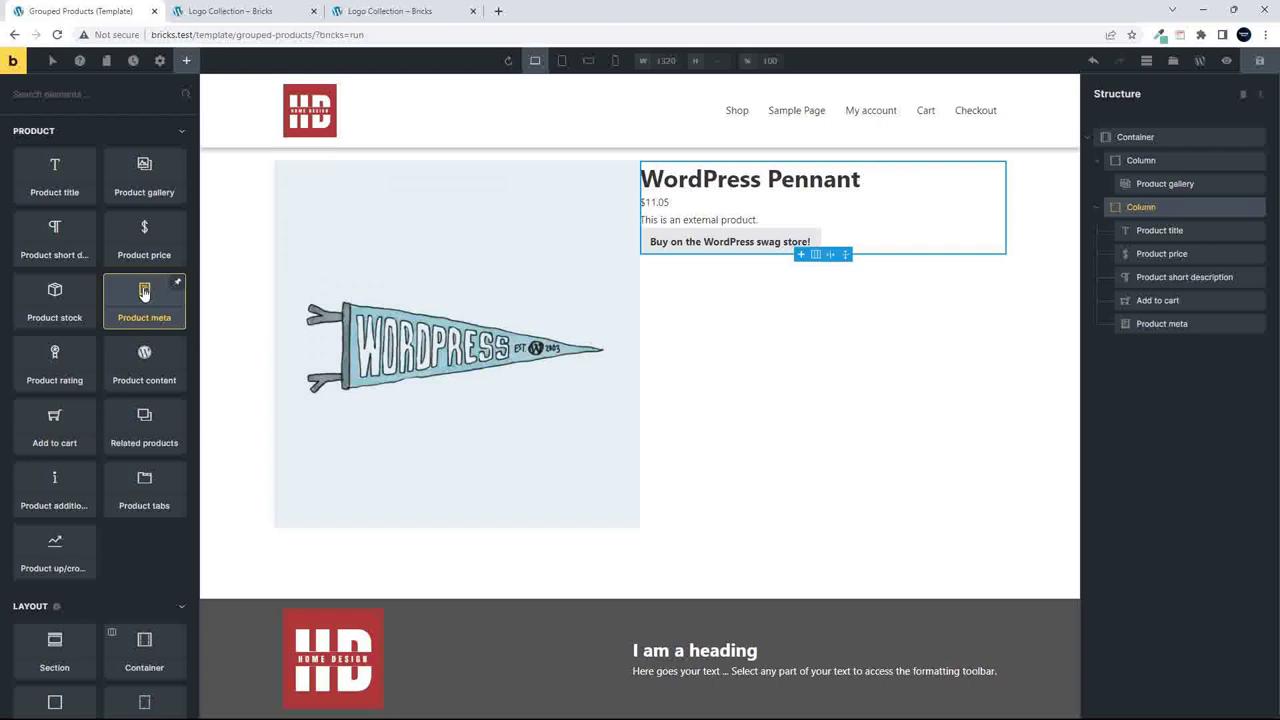
pyautogui.moveTo(144, 294); pyautogui.dragTo(803, 257)
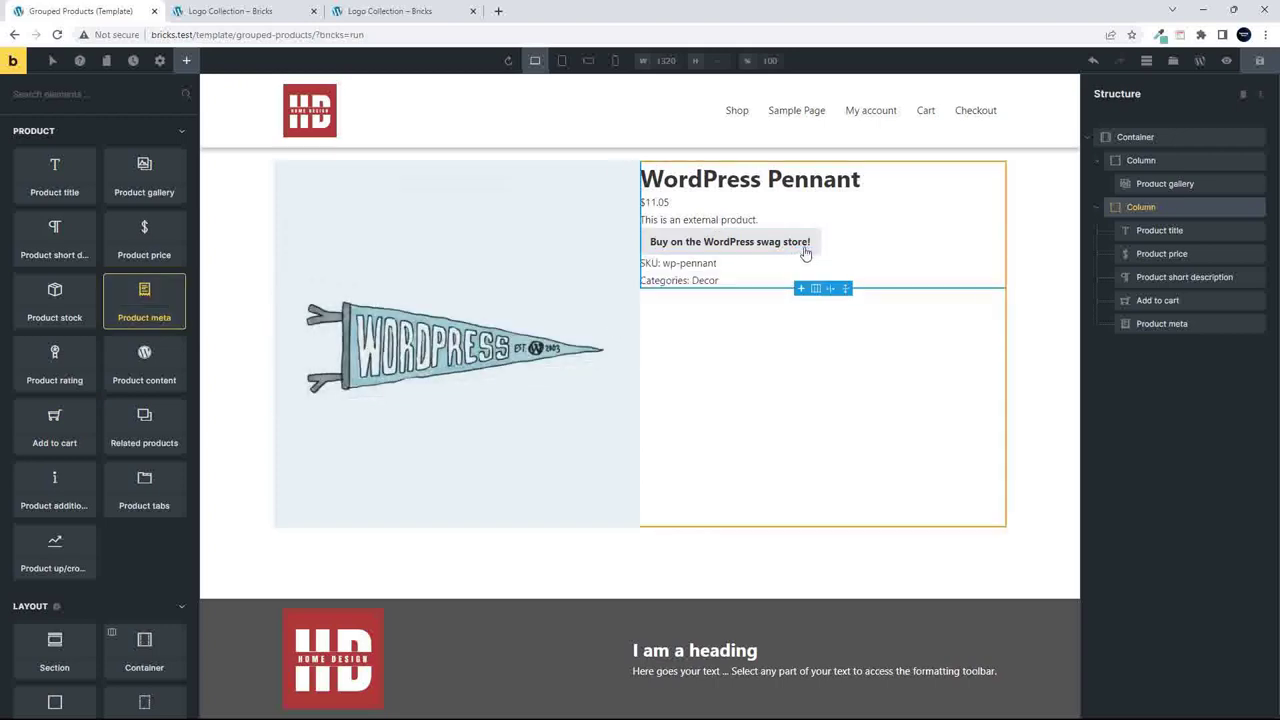
pyautogui.click(160, 61)
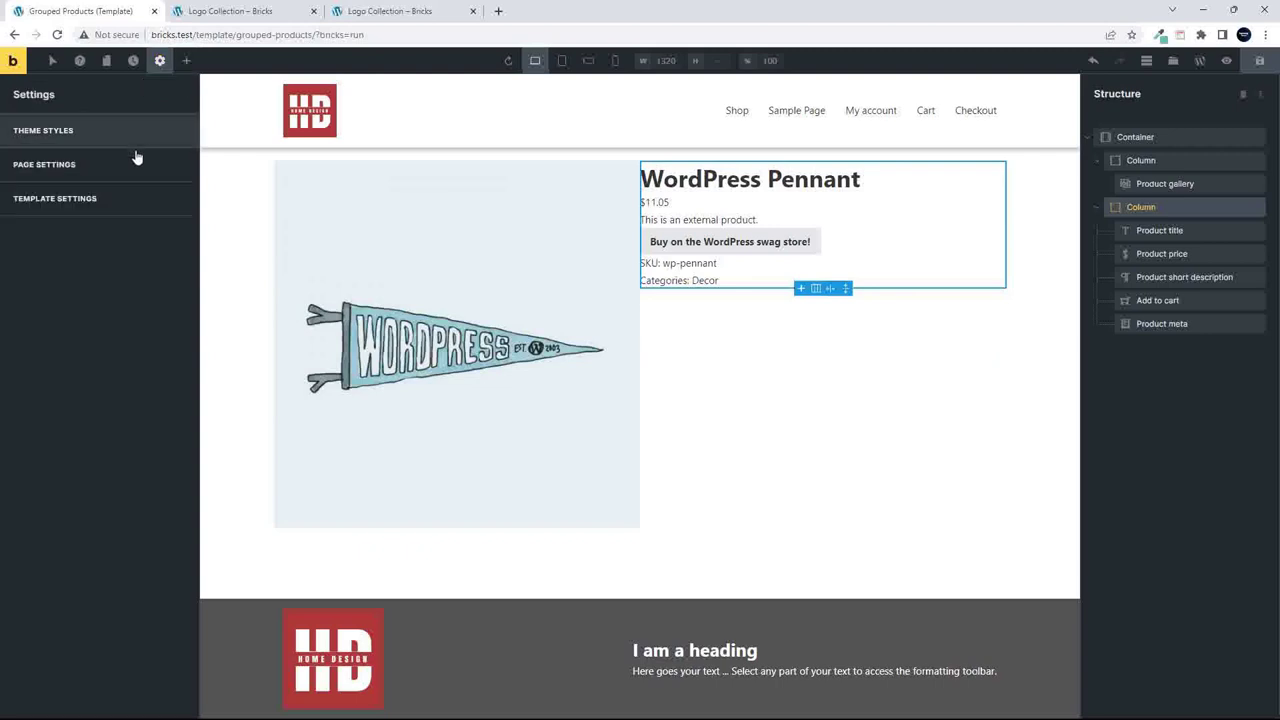
# Replace the WordPress Pennant preview with Logo Collection (Product) and apply the preview.
pyautogui.click(70, 200)
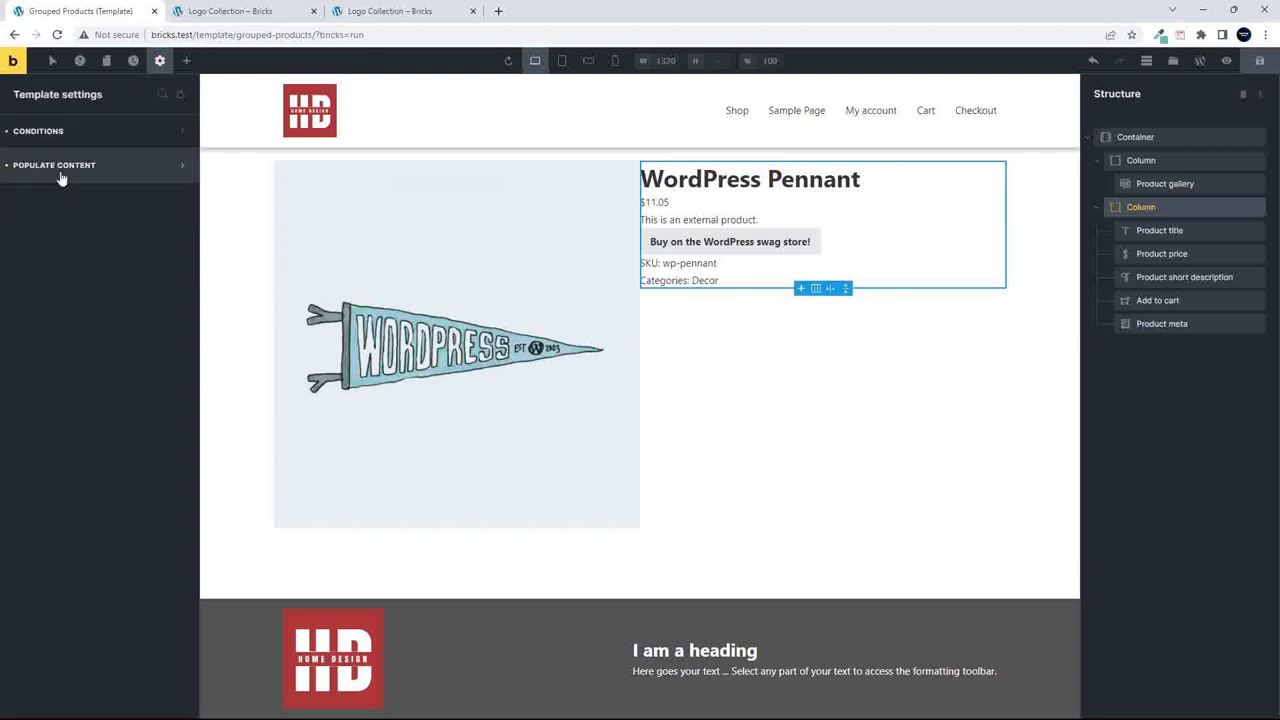
pyautogui.click(62, 172)
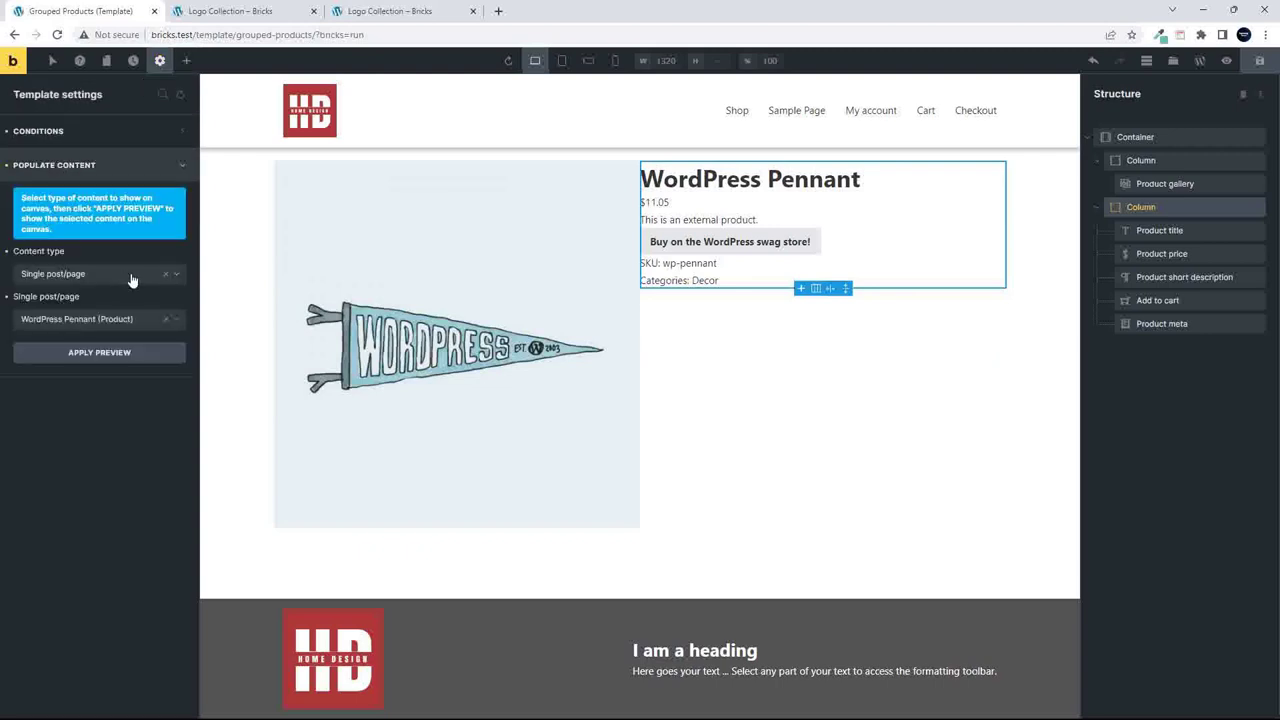
pyautogui.click(165, 319)
pyautogui.click(85, 326)
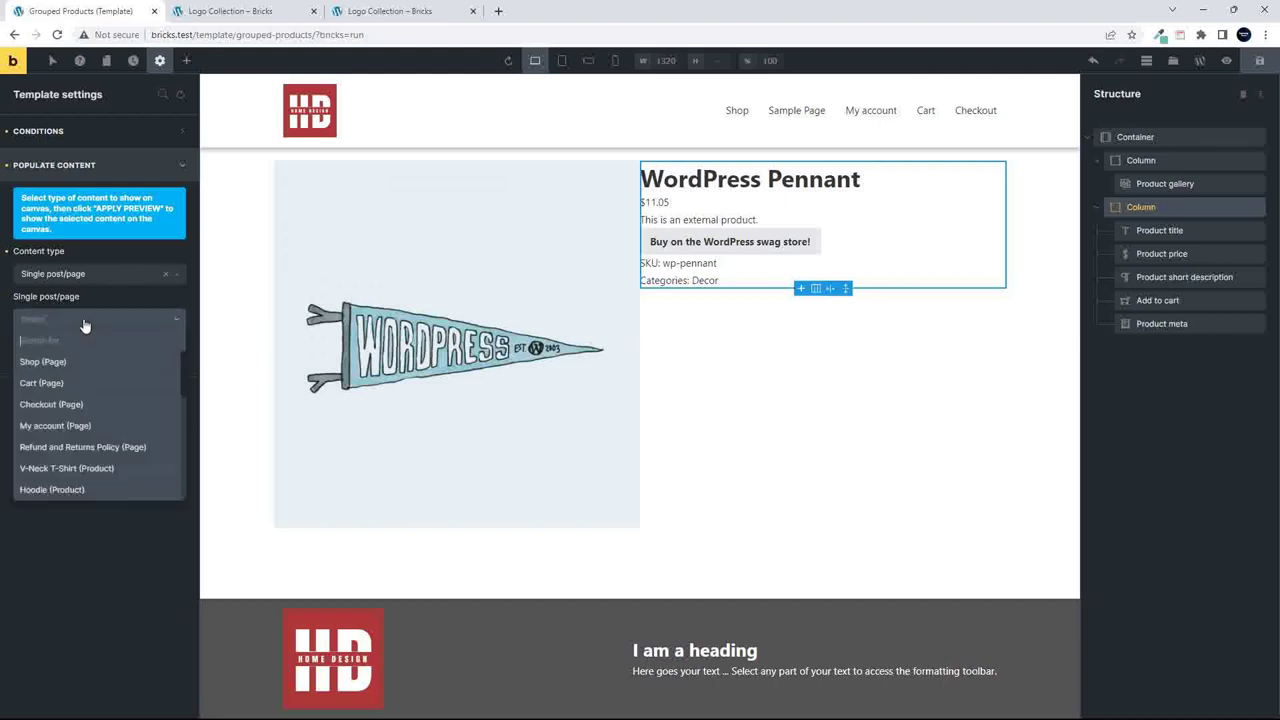
pyautogui.click(385, 11)
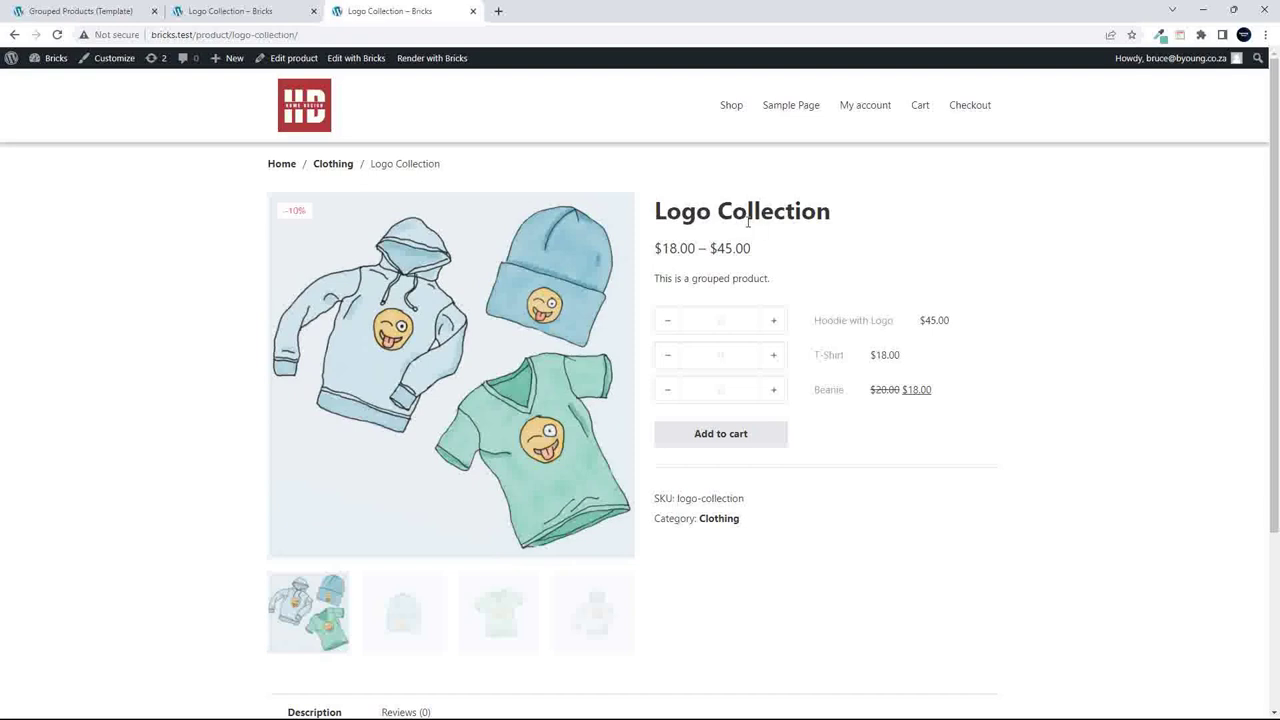
pyautogui.click(110, 11)
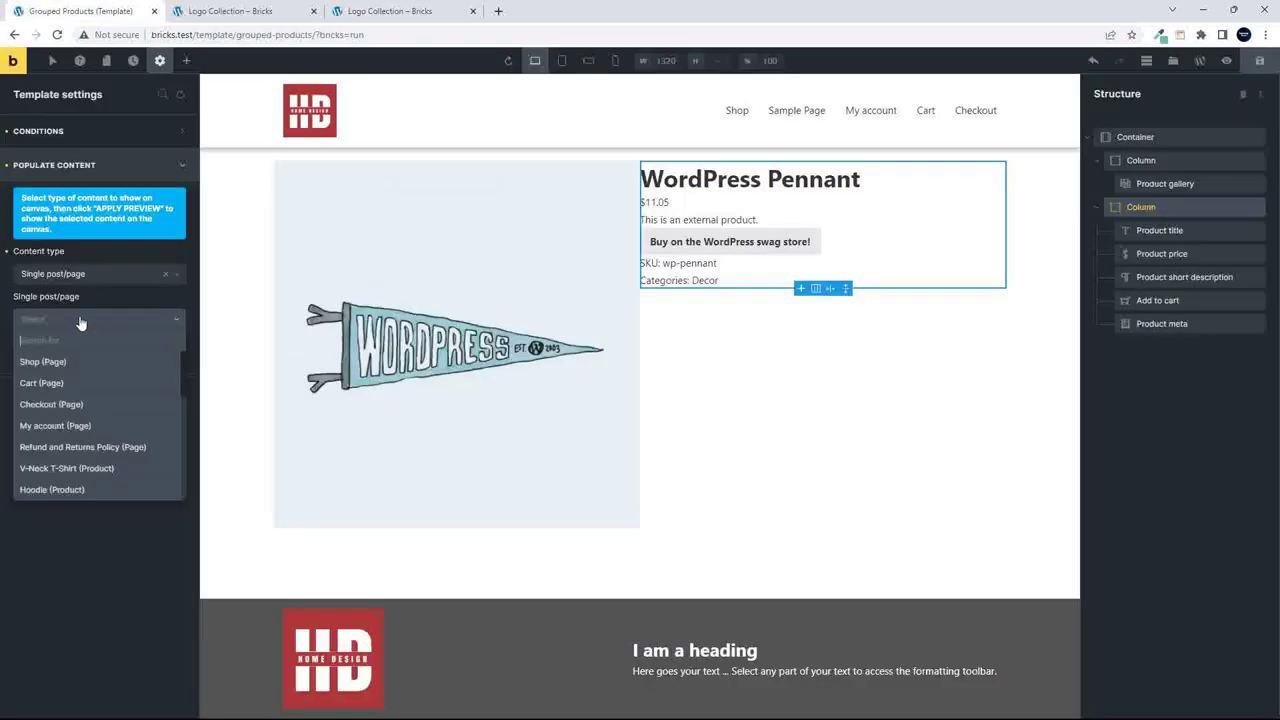
pyautogui.write('logo')
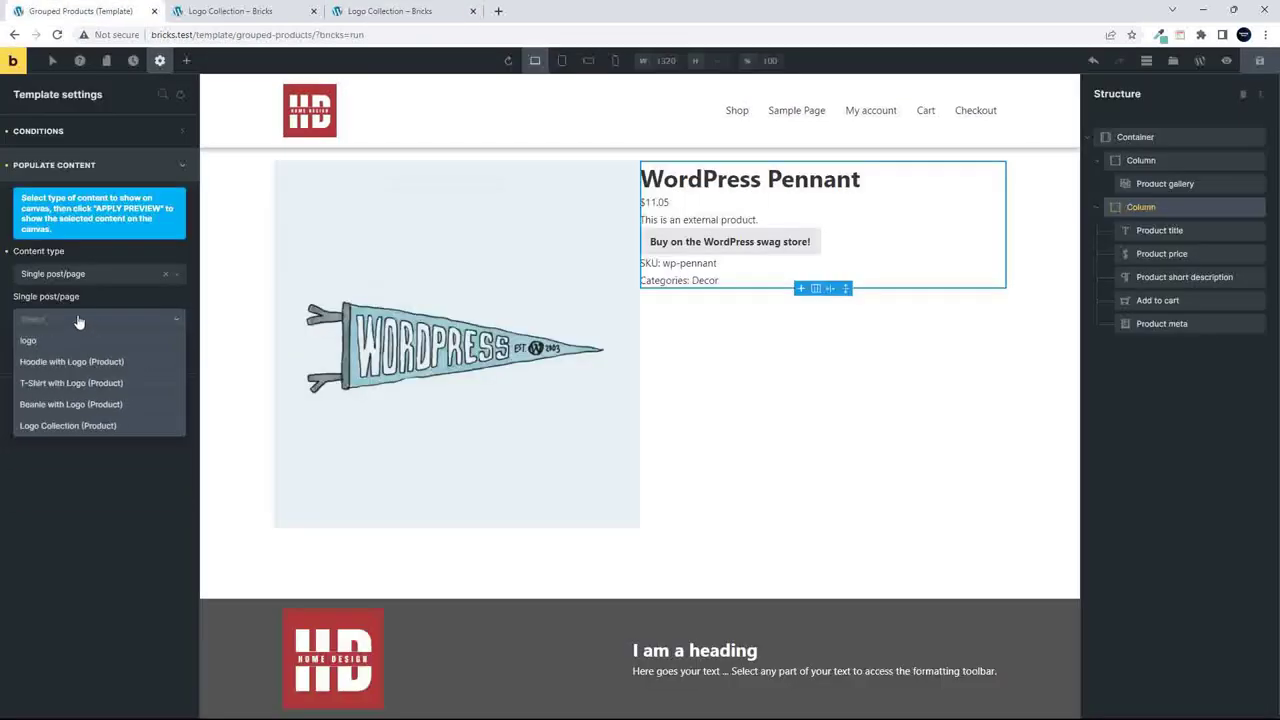
pyautogui.click(48, 425)
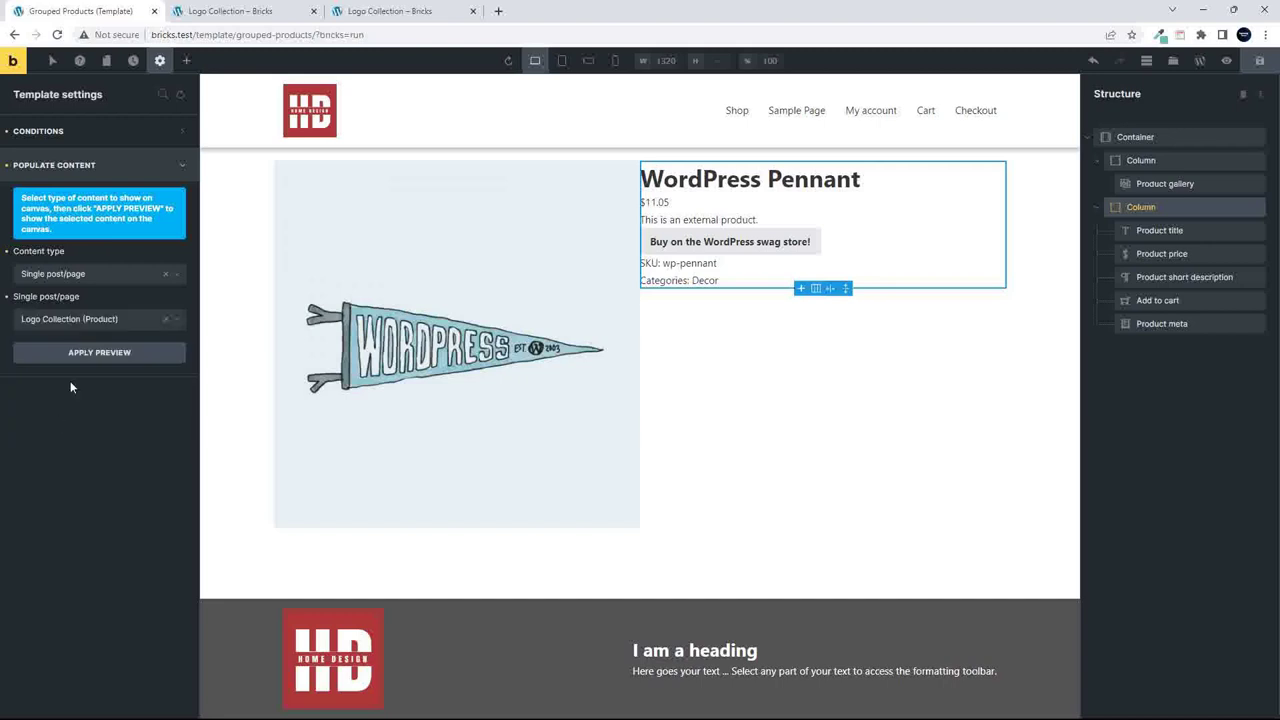
pyautogui.click(91, 355)
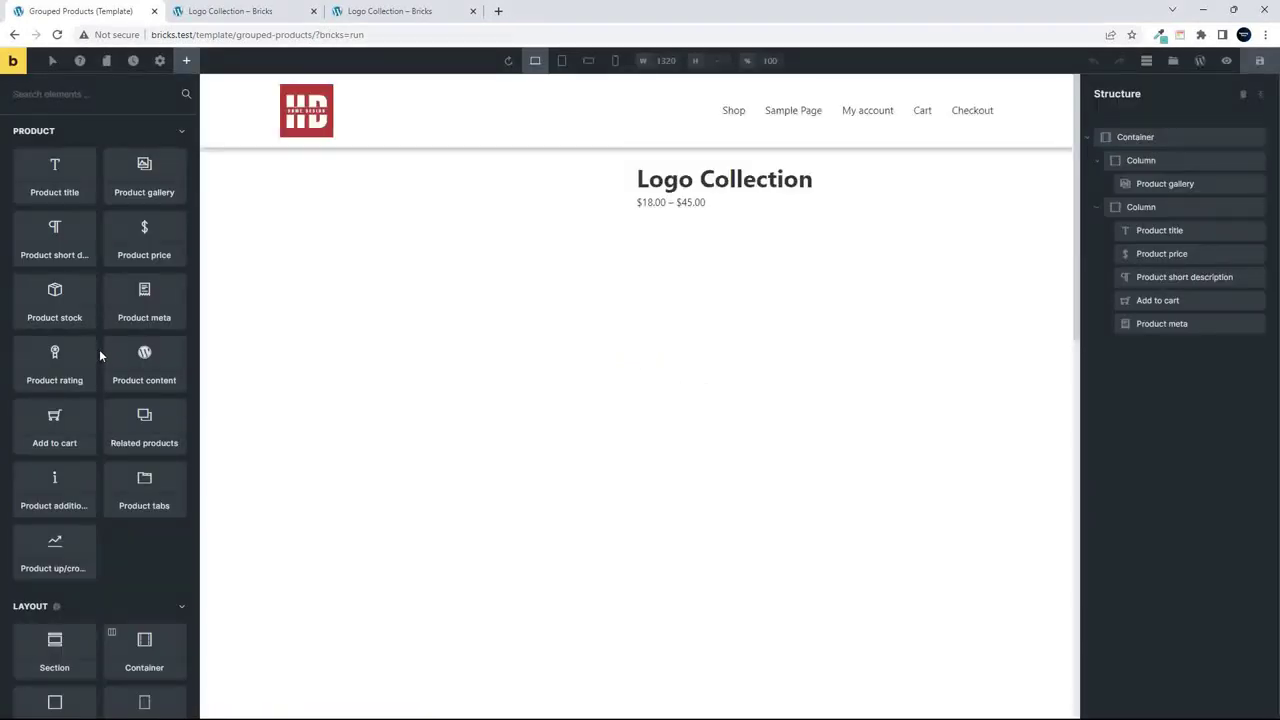
# Select the product details column beside the Logo Collection gallery.
pyautogui.moveTo(99, 349); pyautogui.dragTo(823, 380)
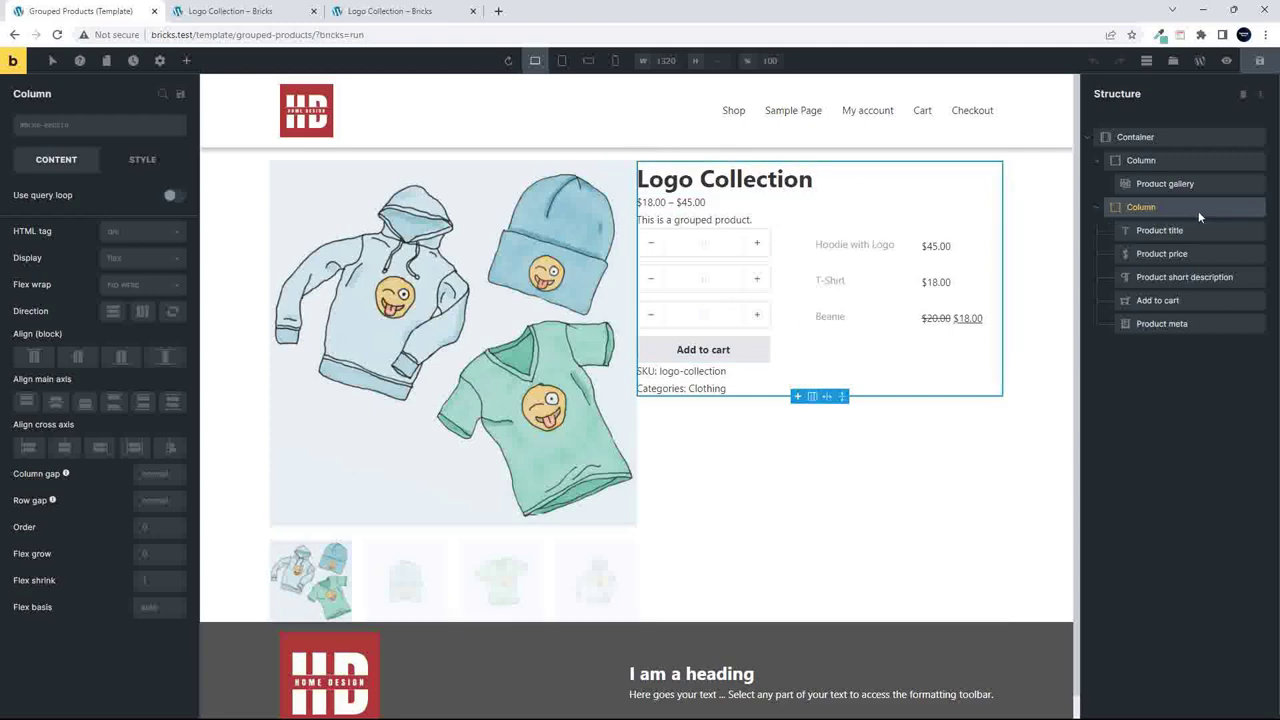
pyautogui.scroll(-1, 453, 225)
# Set the details column's Layout padding to 15, linked across all four sides.
pyautogui.click(143, 160)
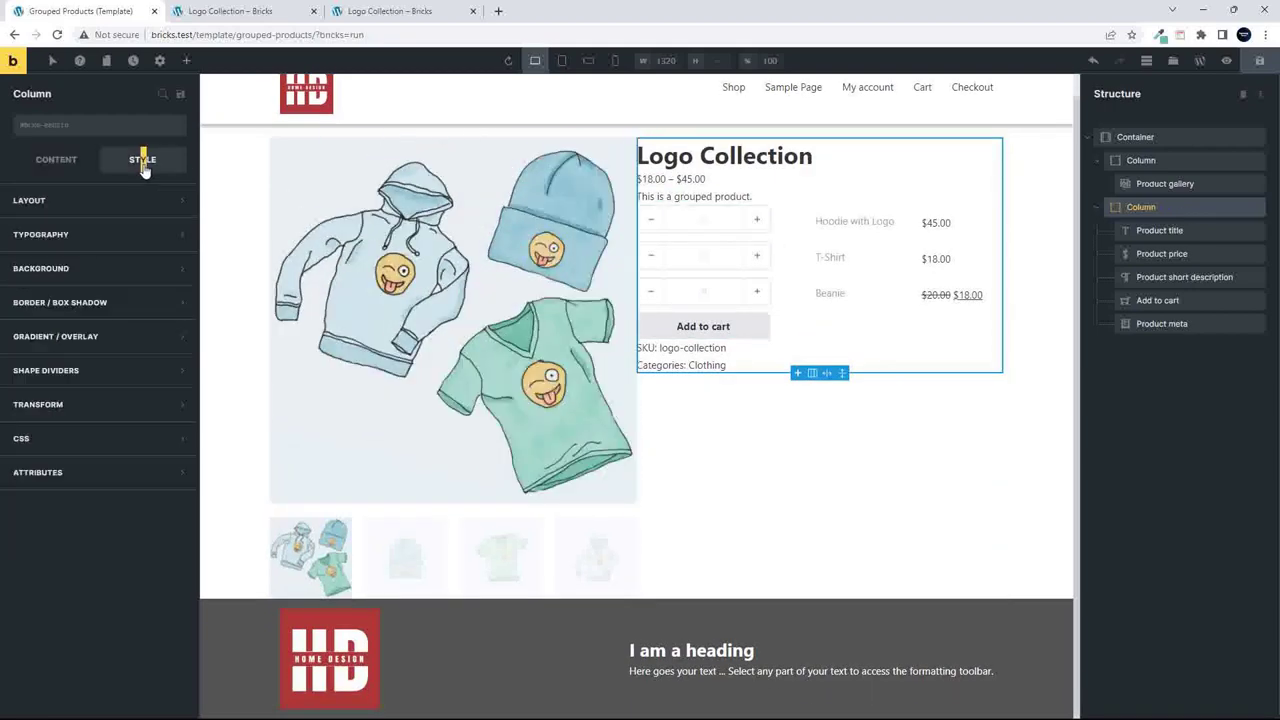
pyautogui.click(60, 205)
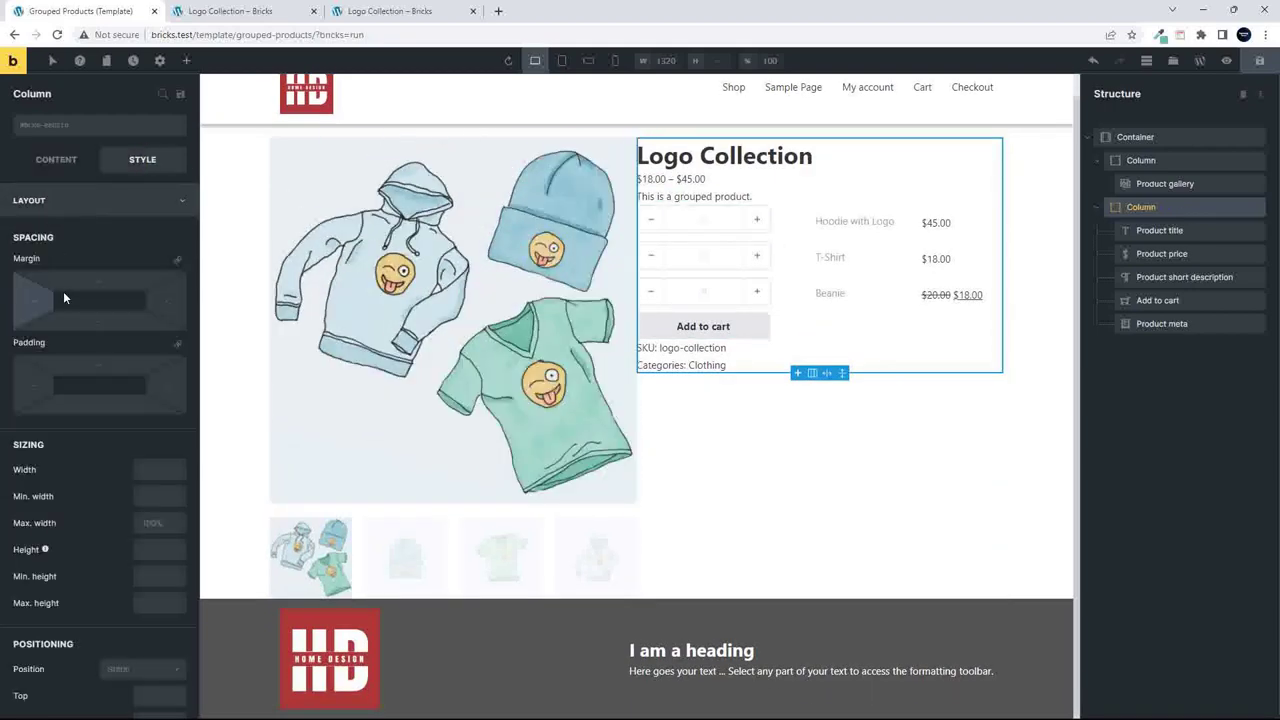
pyautogui.click(99, 363)
pyautogui.write('15')
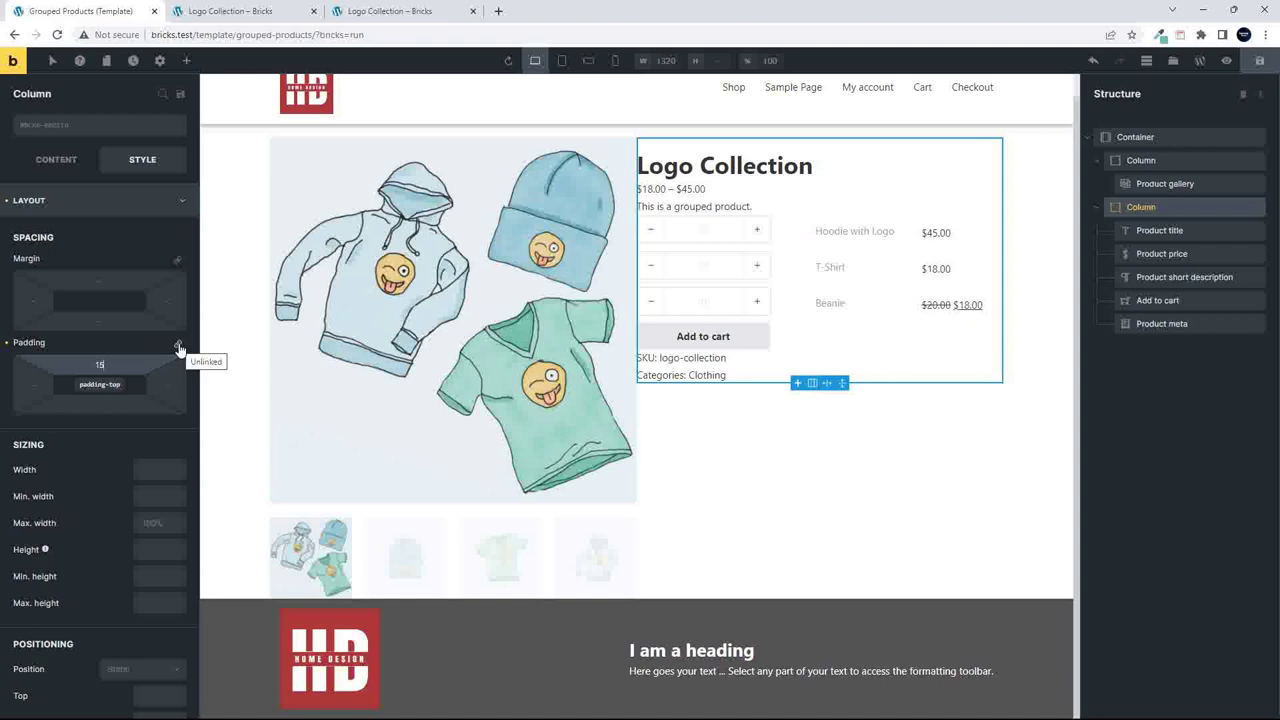
pyautogui.click(178, 347)
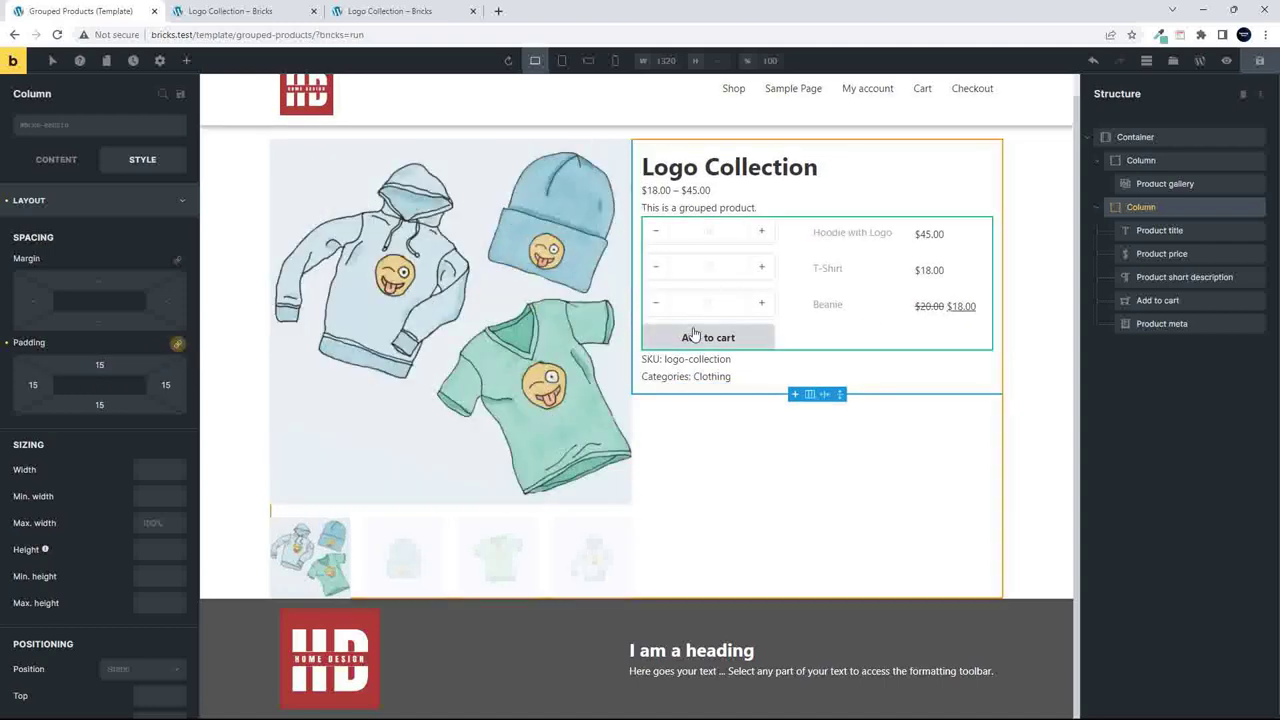
# Set the Product price's regular price typography font size to 30.
pyautogui.click(680, 193)
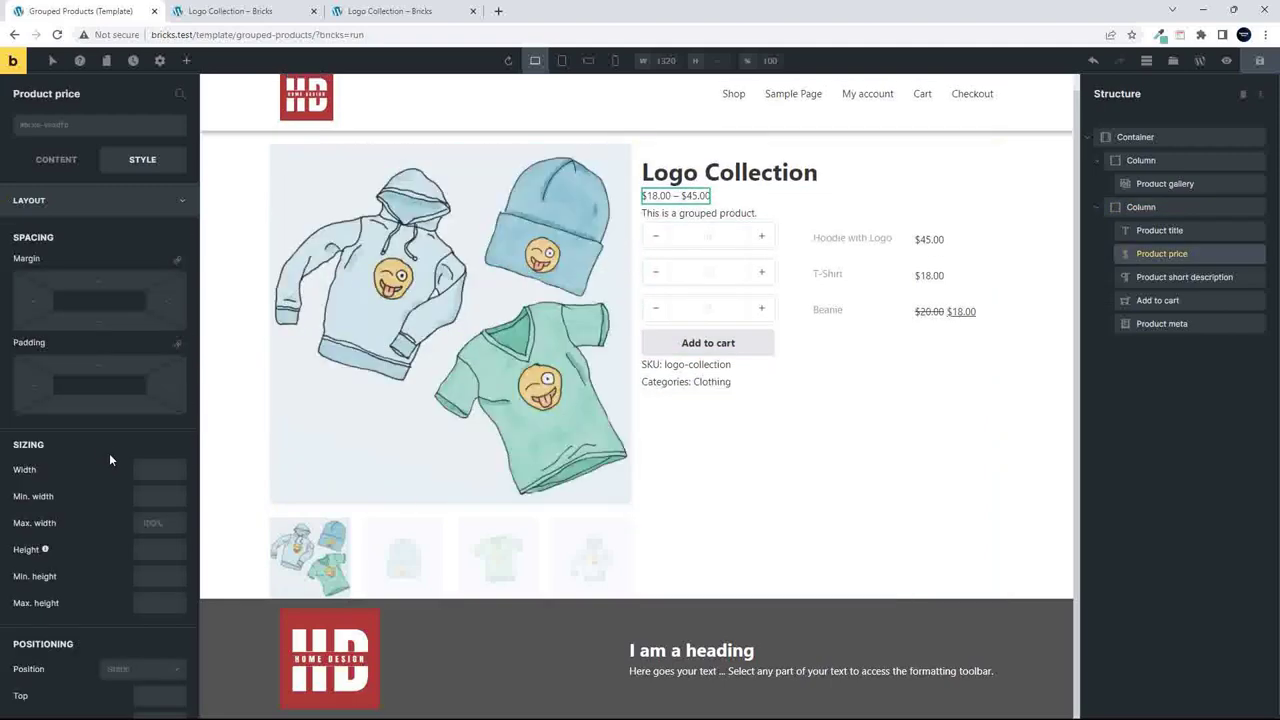
pyautogui.click(55, 163)
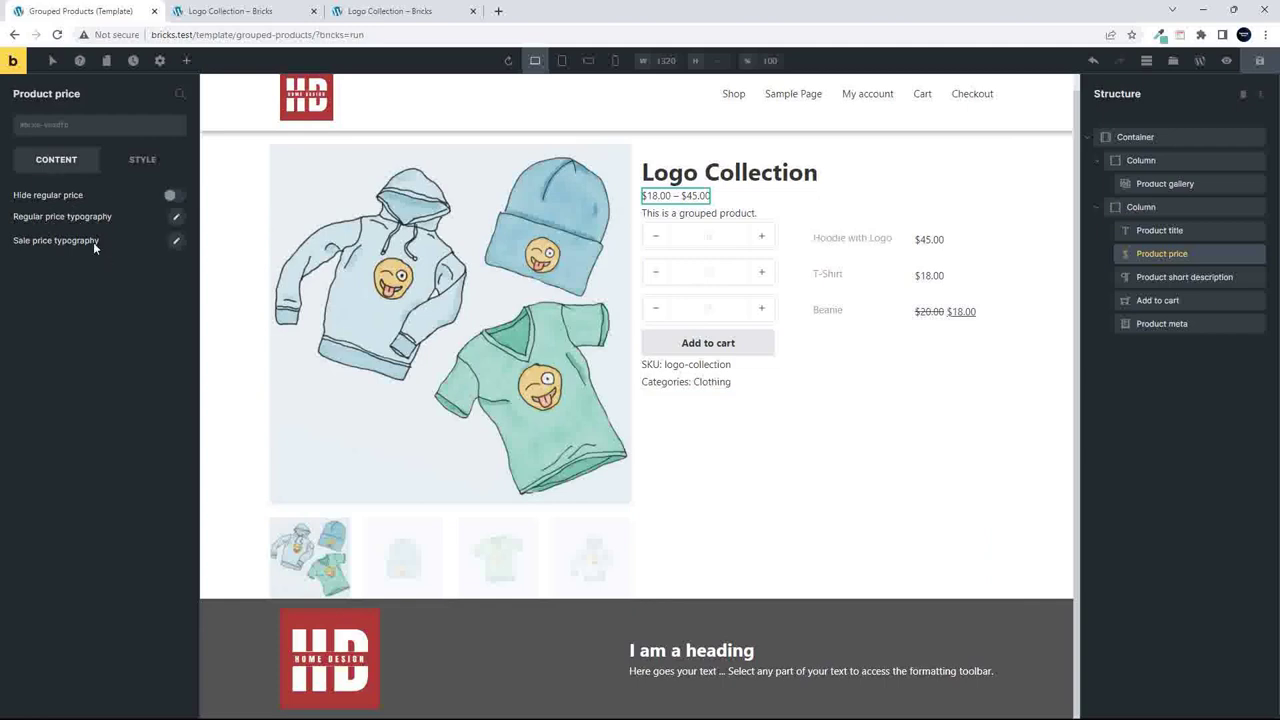
pyautogui.click(176, 216)
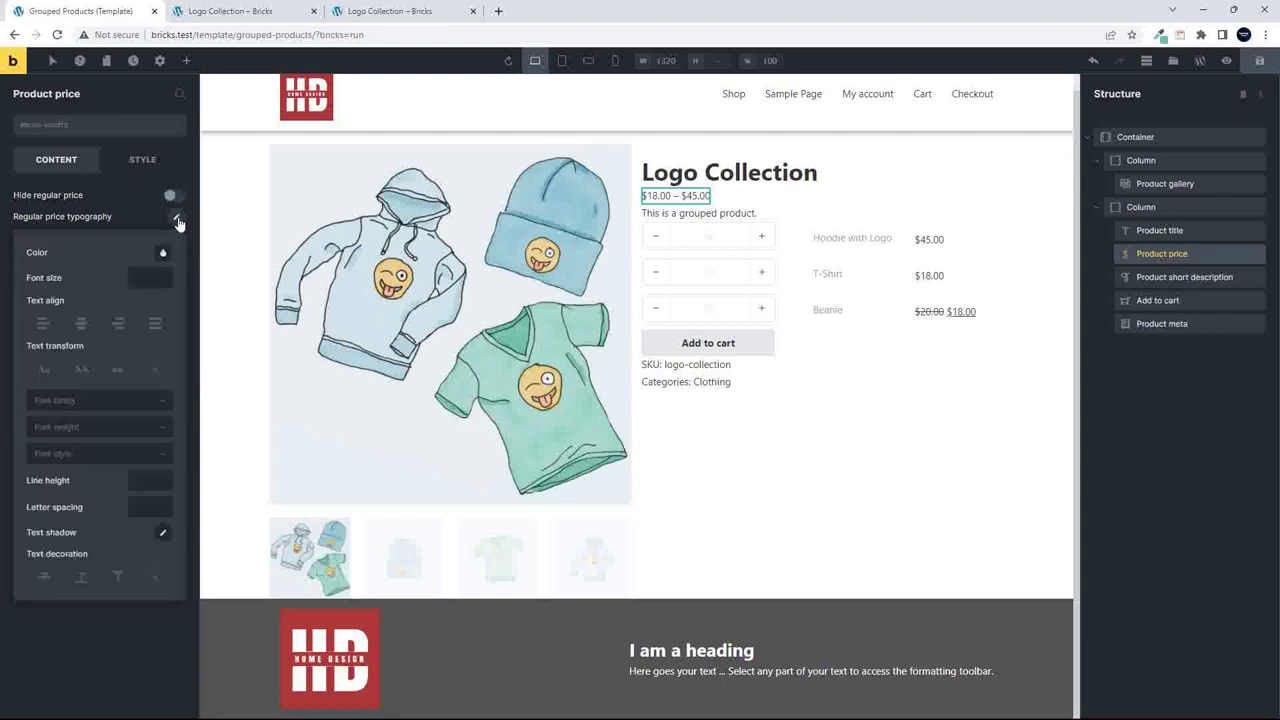
pyautogui.click(161, 277)
pyautogui.write('30')
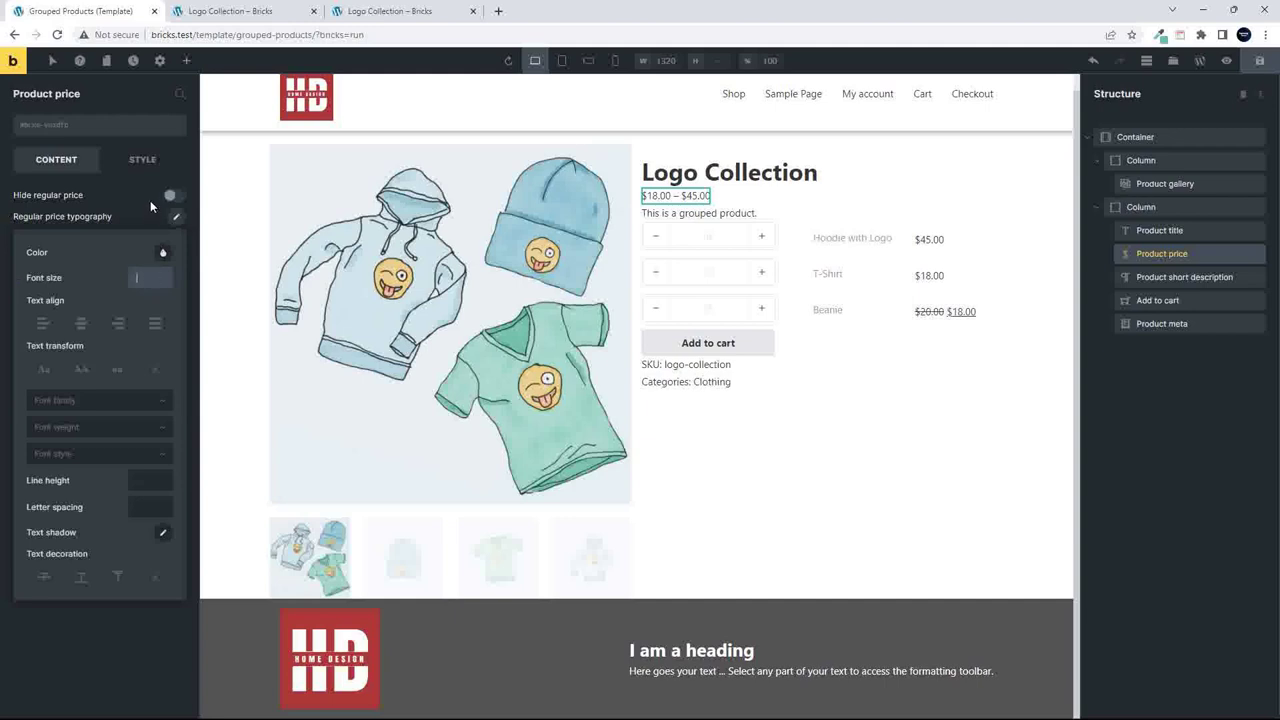
# Set the price's Style typography font size to 30 as well.
pyautogui.click(142, 160)
pyautogui.scroll(-5, 110, 504)
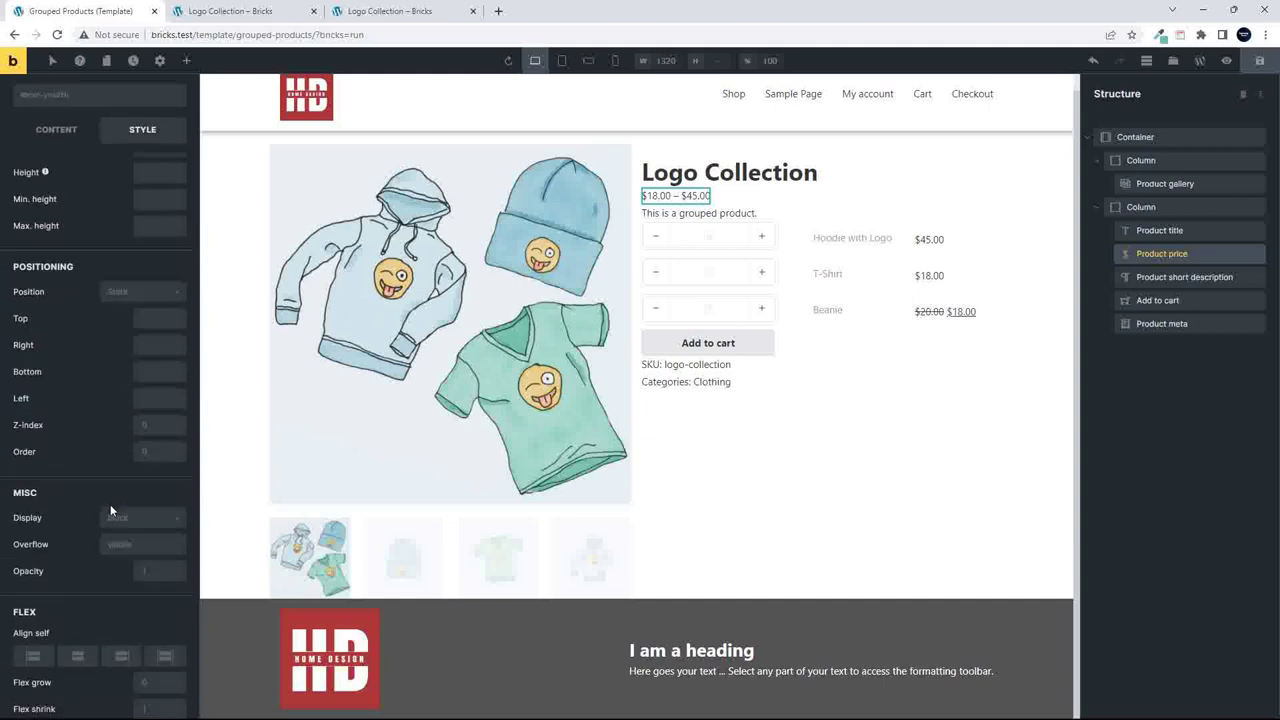
pyautogui.scroll(-5, 94, 510)
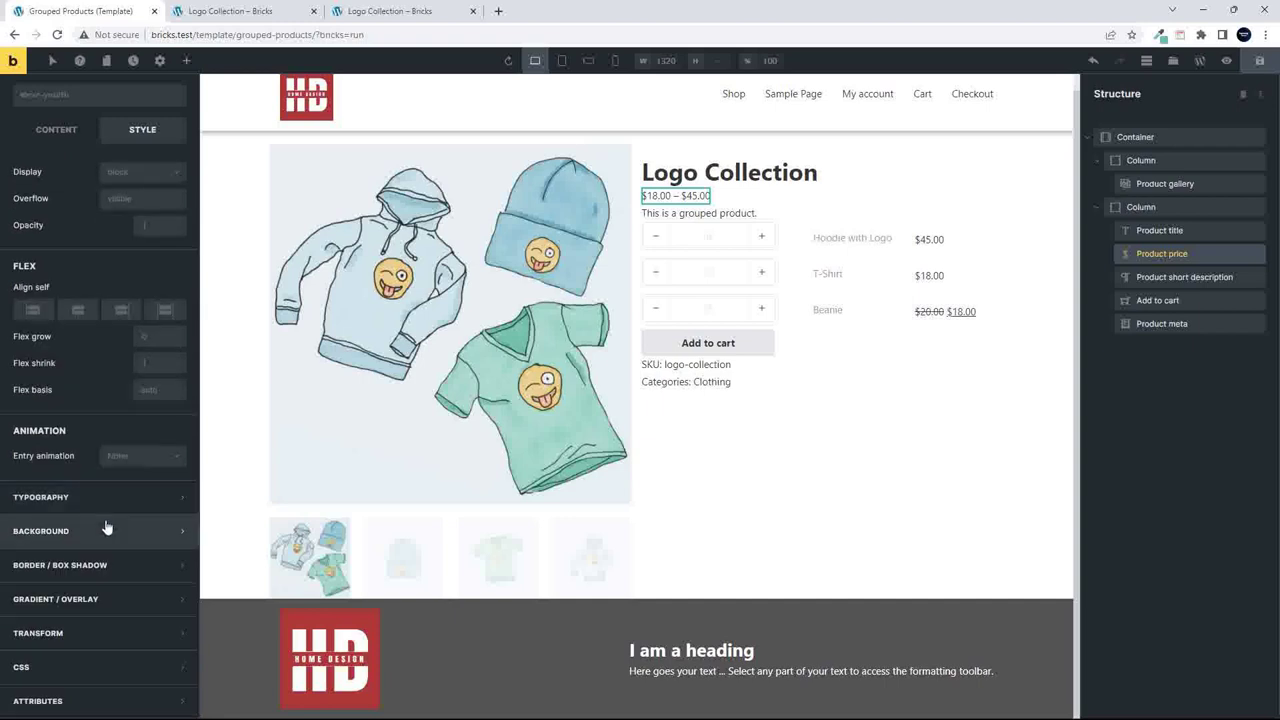
pyautogui.click(108, 498)
pyautogui.click(168, 296)
pyautogui.write('30')
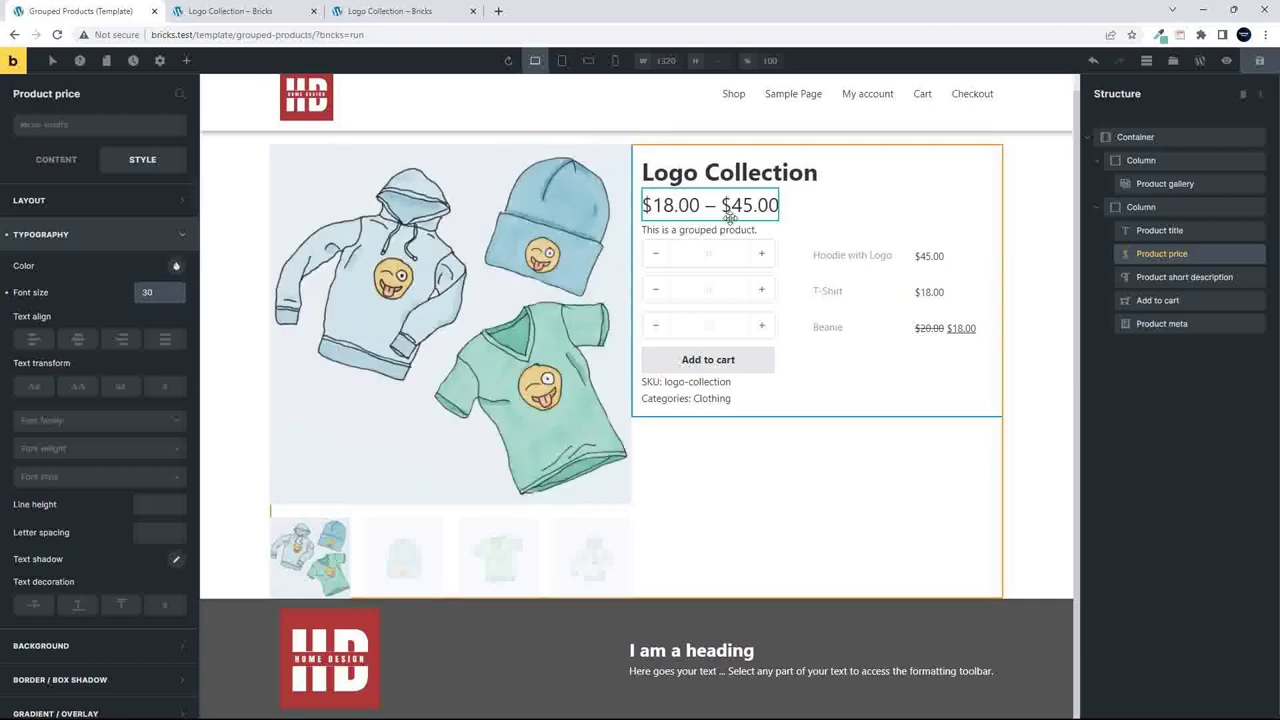
pyautogui.click(752, 178)
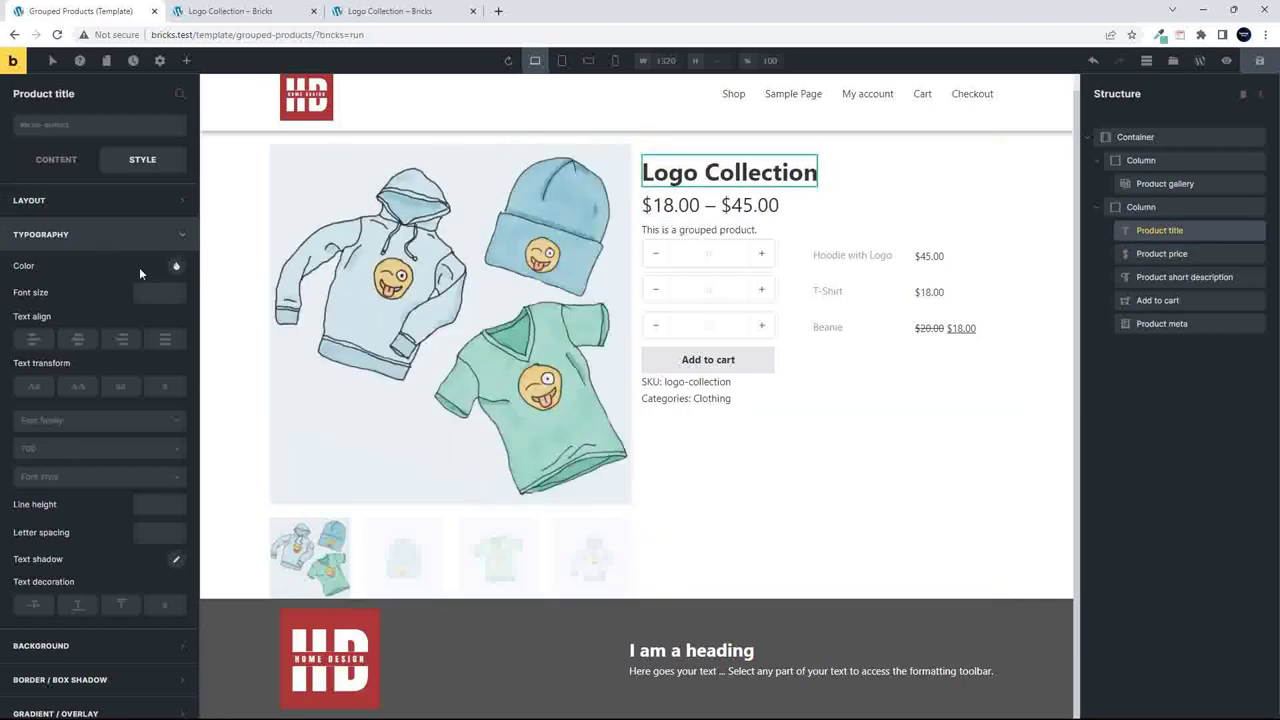
# Nudge the Product title's bottom margin up with the arrow keys to add space below it.
pyautogui.click(108, 200)
pyautogui.click(98, 321)
pyautogui.press('Down')
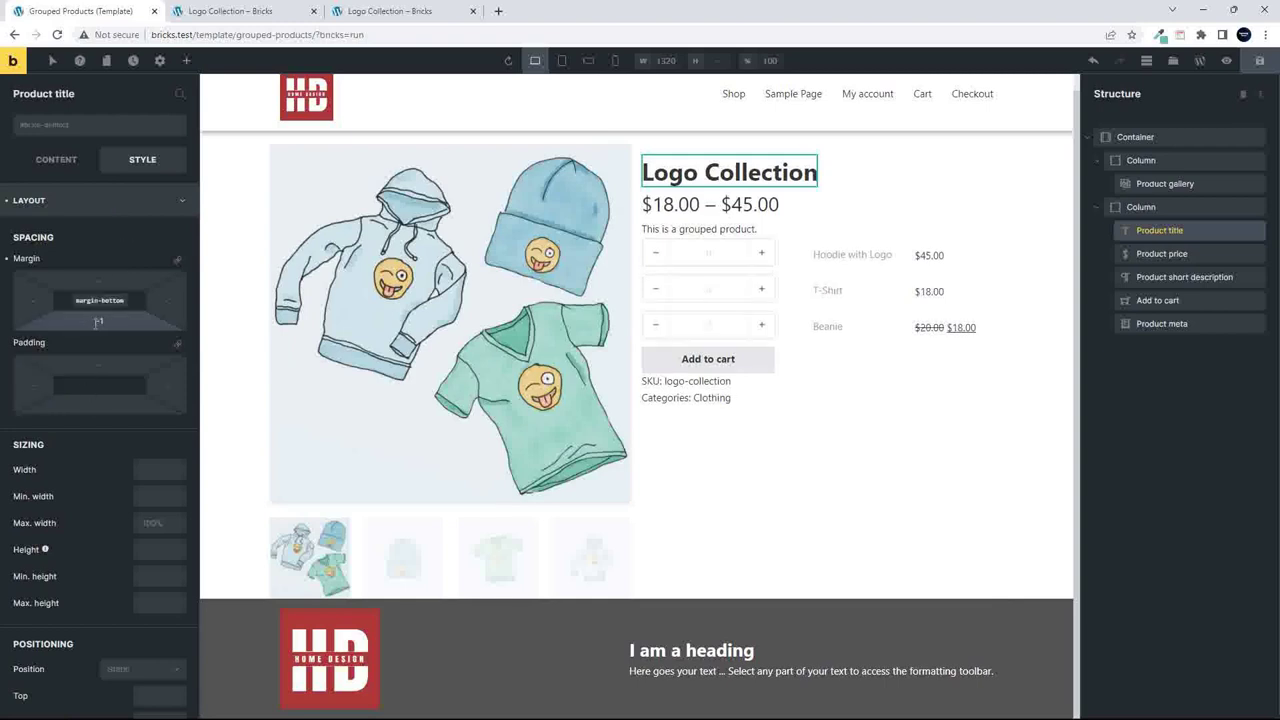
pyautogui.press('Up')
pyautogui.press('Up')
pyautogui.press('Up')
pyautogui.press('Up')
pyautogui.press('Up')
pyautogui.press('Up')
pyautogui.press('Up')
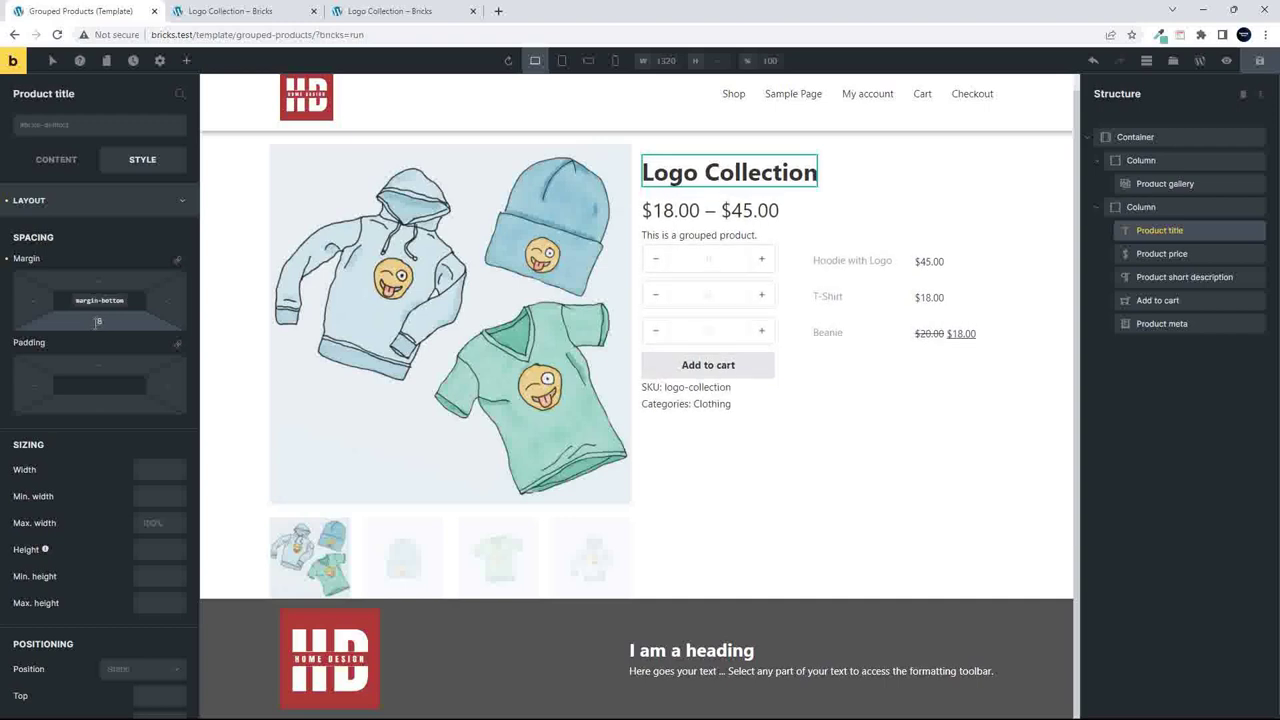
pyautogui.press('Up')
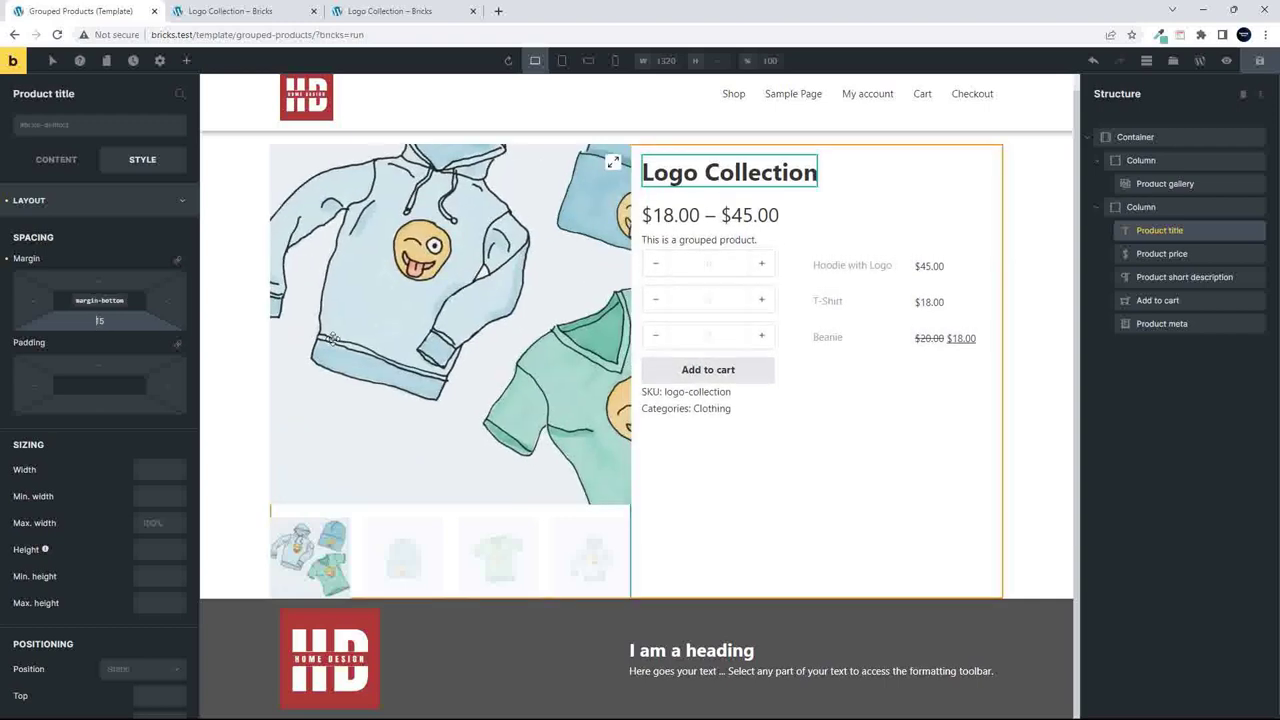
pyautogui.press('Up')
pyautogui.press('Up')
pyautogui.press('Down')
pyautogui.press('Down')
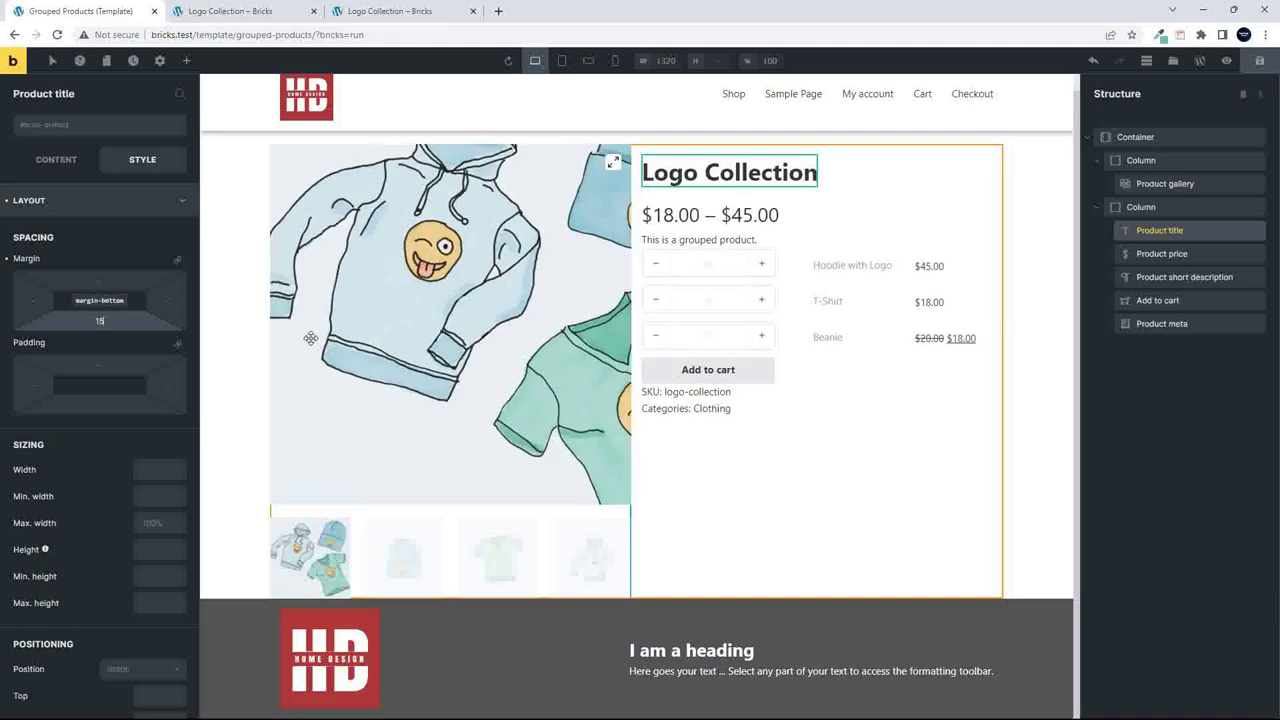
# Give the Product price a bottom margin of 15.
pyautogui.click(690, 222)
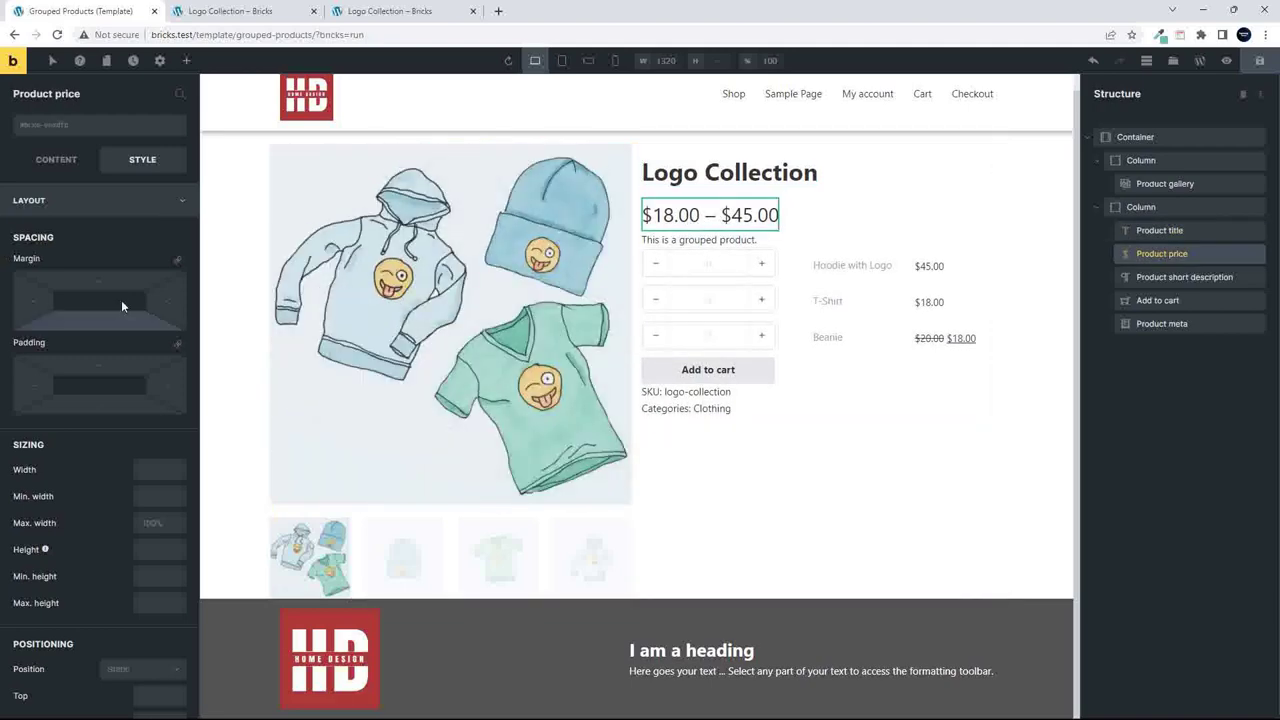
pyautogui.write('5')
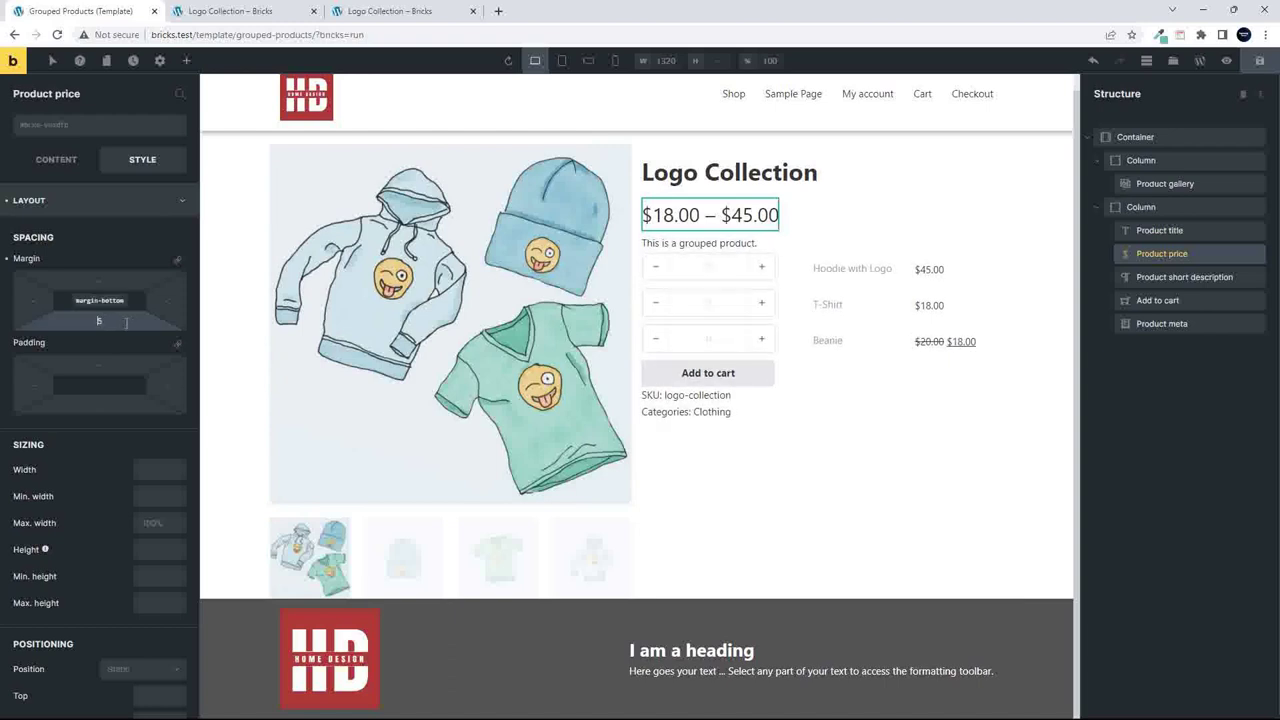
pyautogui.press('Up')
pyautogui.press('Up')
pyautogui.press('Up')
pyautogui.press('Up')
pyautogui.press('Up')
pyautogui.press('Up')
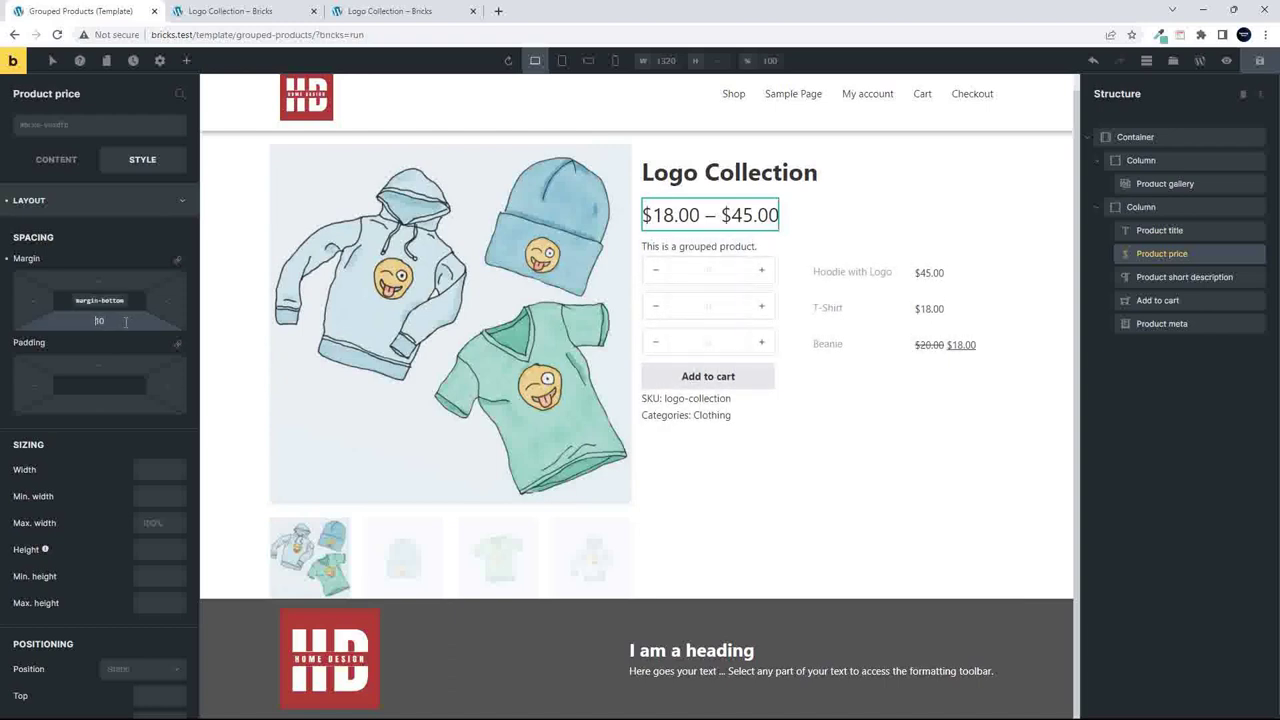
pyautogui.press('Up')
pyautogui.press('Up')
pyautogui.press('Up')
pyautogui.press('Up')
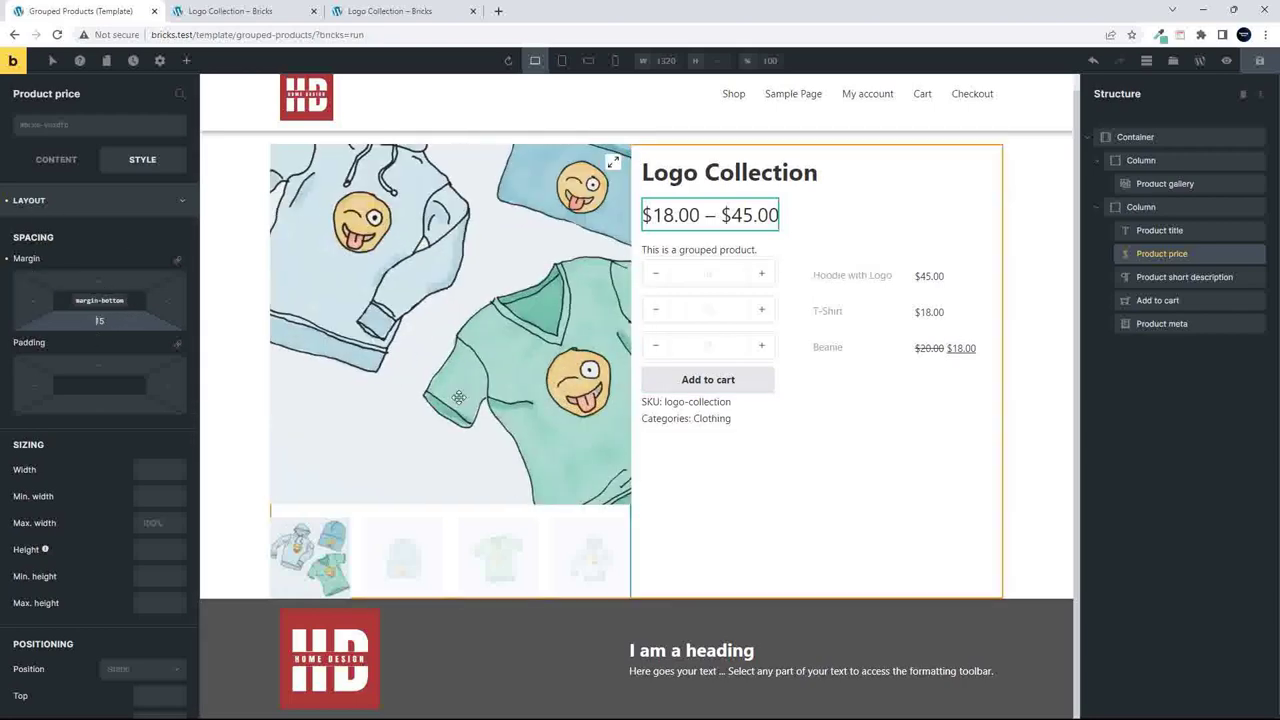
# Set bottom margins of 10 on the Add to cart block and 15 on the short description.
pyautogui.click(805, 310)
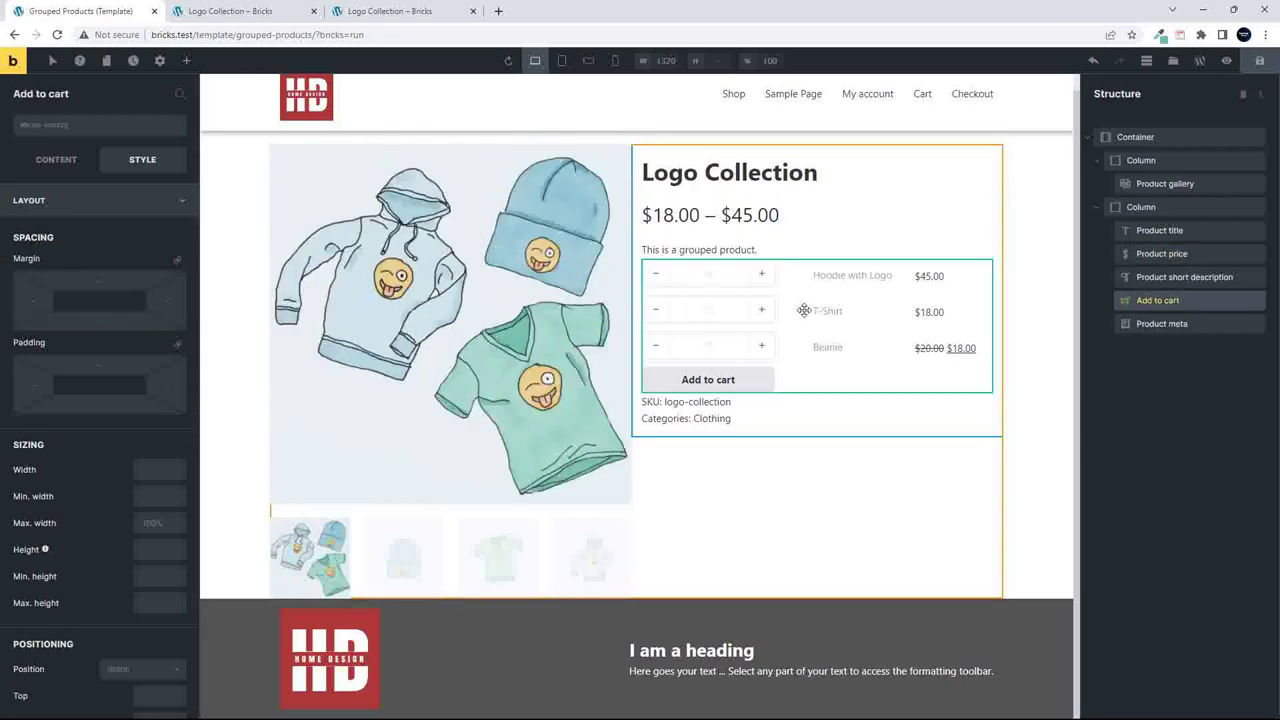
pyautogui.click(98, 318)
pyautogui.write('10')
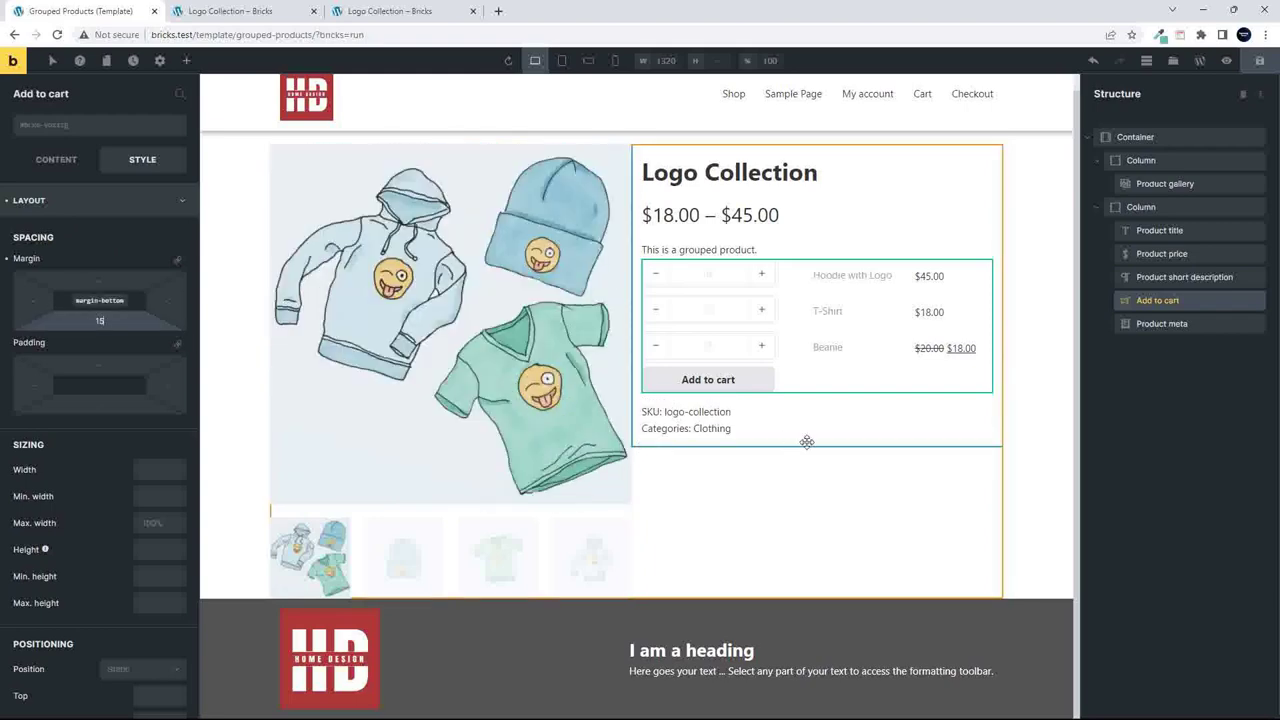
pyautogui.click(712, 249)
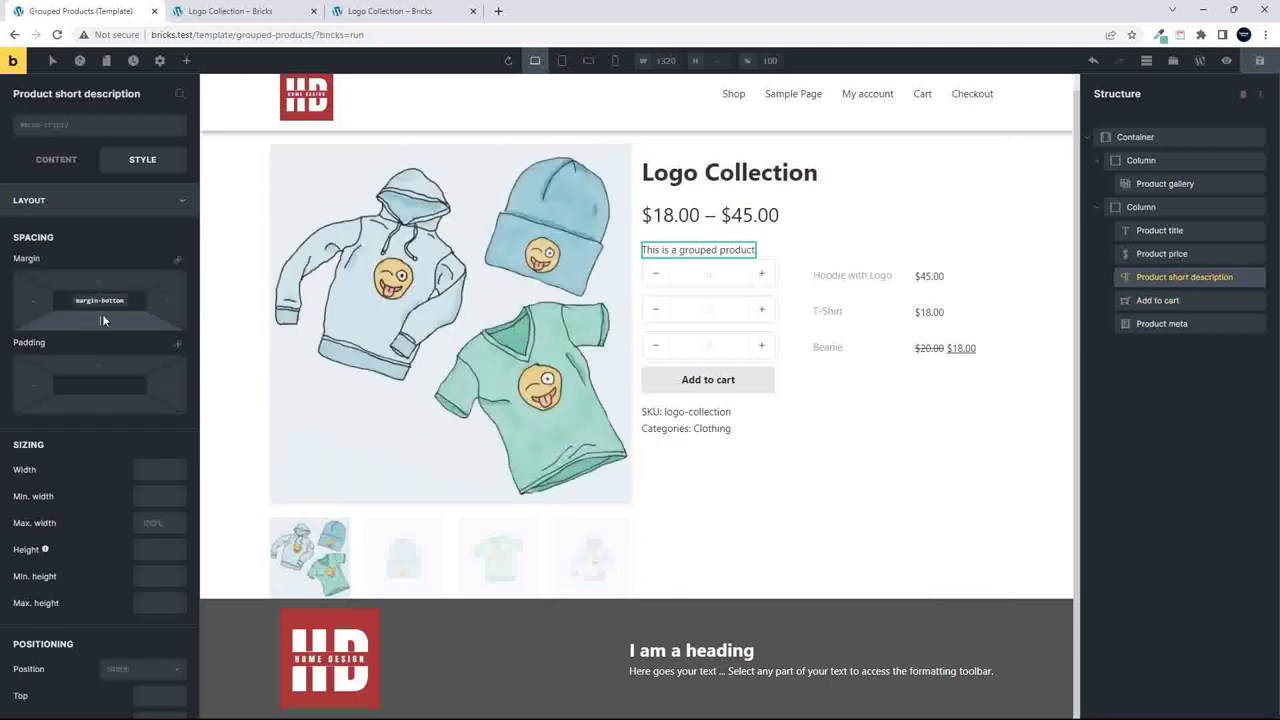
pyautogui.click(102, 314)
pyautogui.write('15')
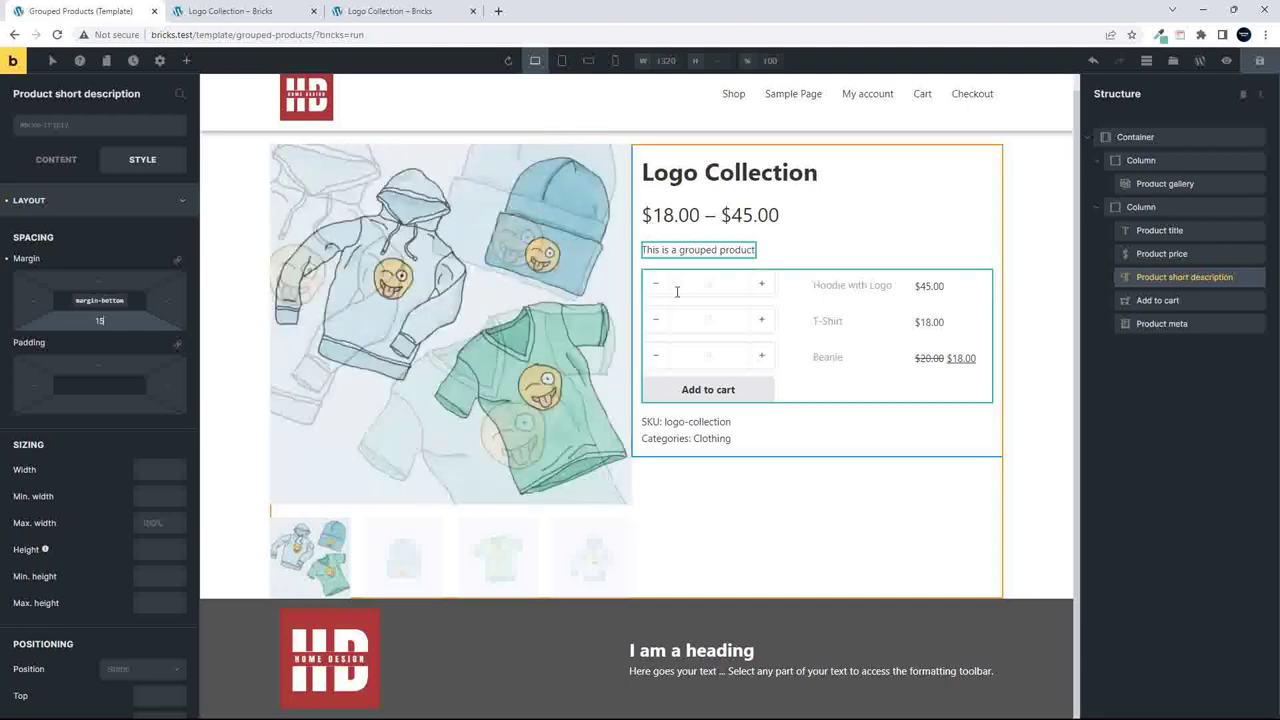
# Give the grouped add-to-cart table 15 padding on all four sides.
pyautogui.click(836, 372)
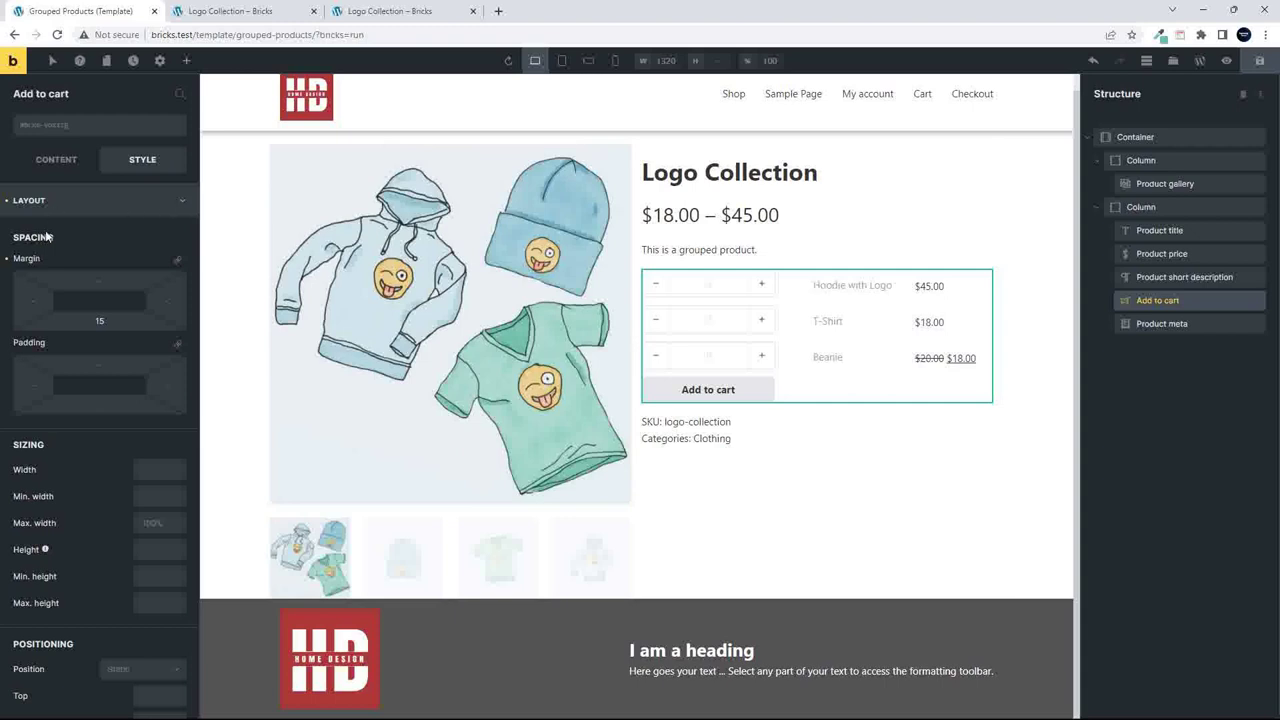
pyautogui.click(107, 364)
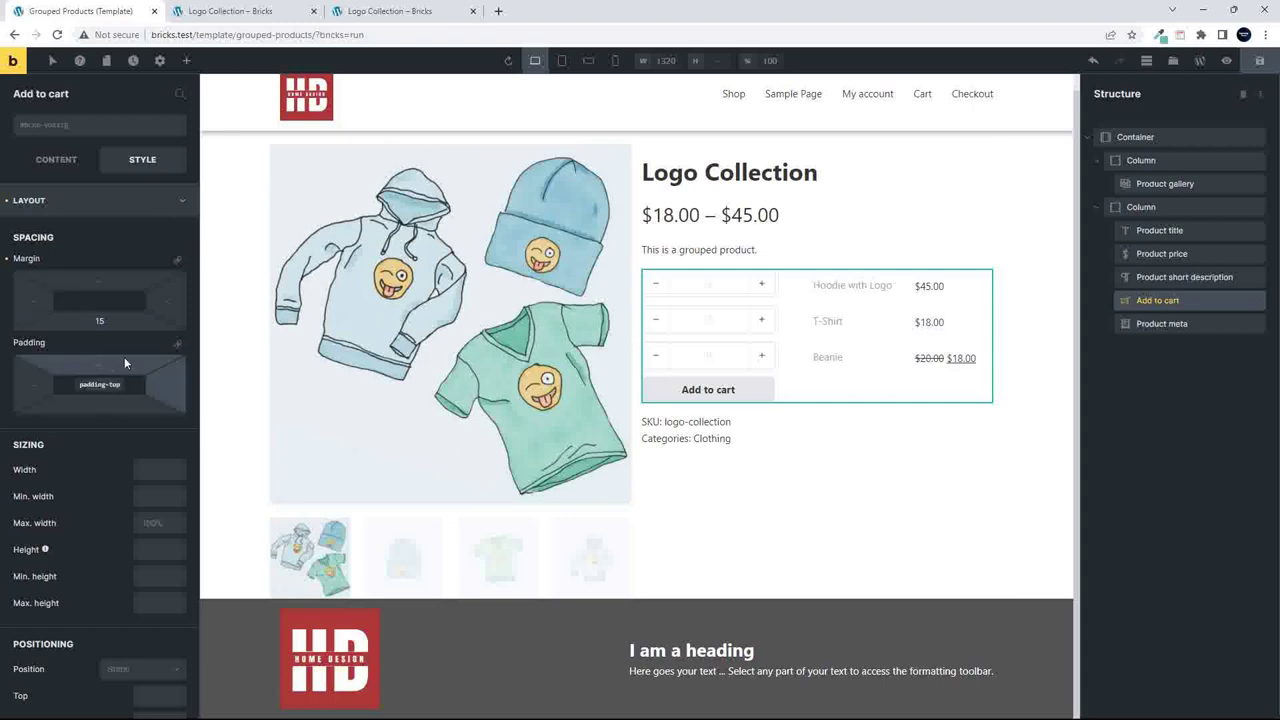
pyautogui.write('15')
pyautogui.click(176, 344)
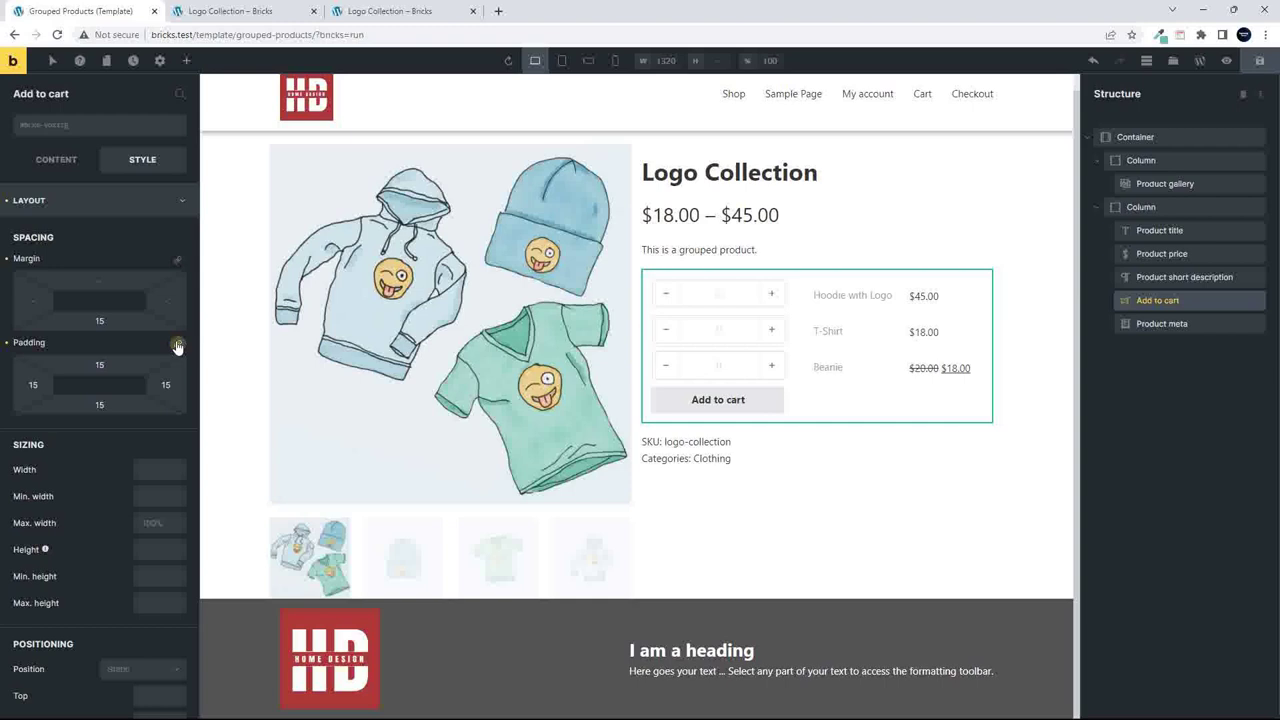
pyautogui.scroll(-6, 98, 458)
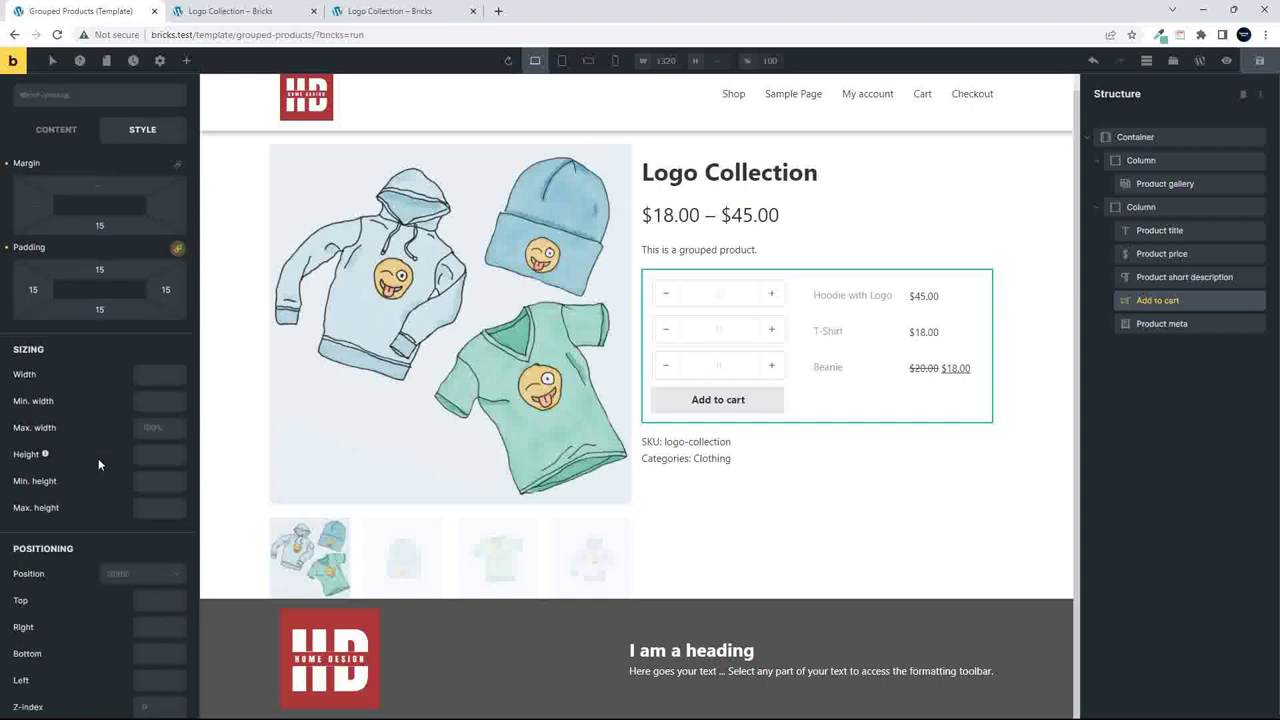
pyautogui.scroll(-2, 98, 460)
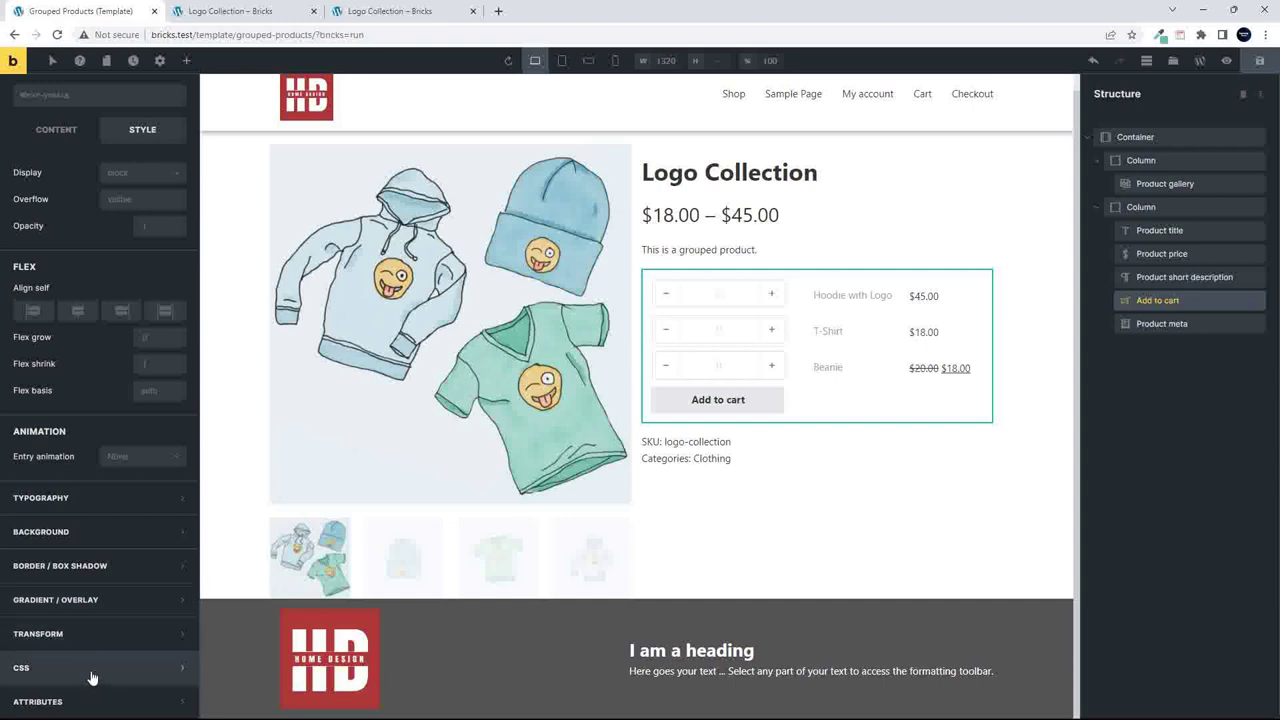
pyautogui.click(98, 565)
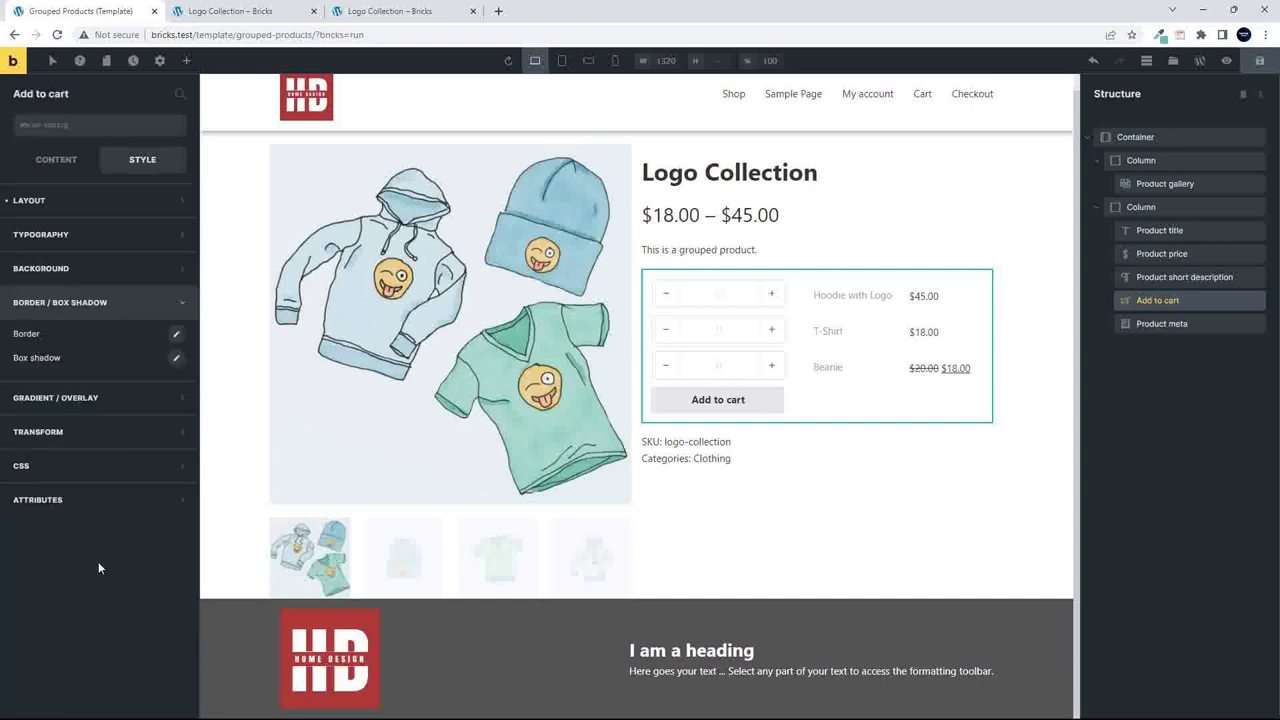
# Give the Add to cart block a linked 1 px solid teal border with 5 px corner radius.
pyautogui.click(175, 335)
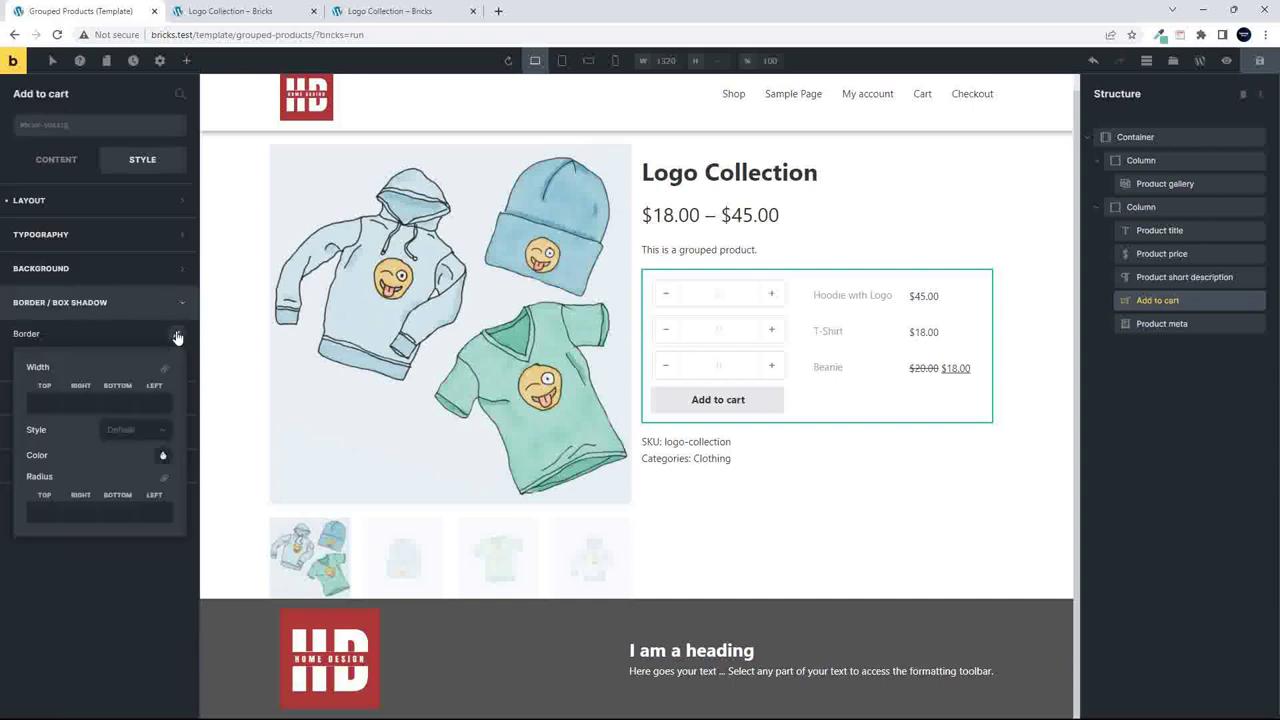
pyautogui.click(164, 368)
pyautogui.click(44, 401)
pyautogui.click(155, 432)
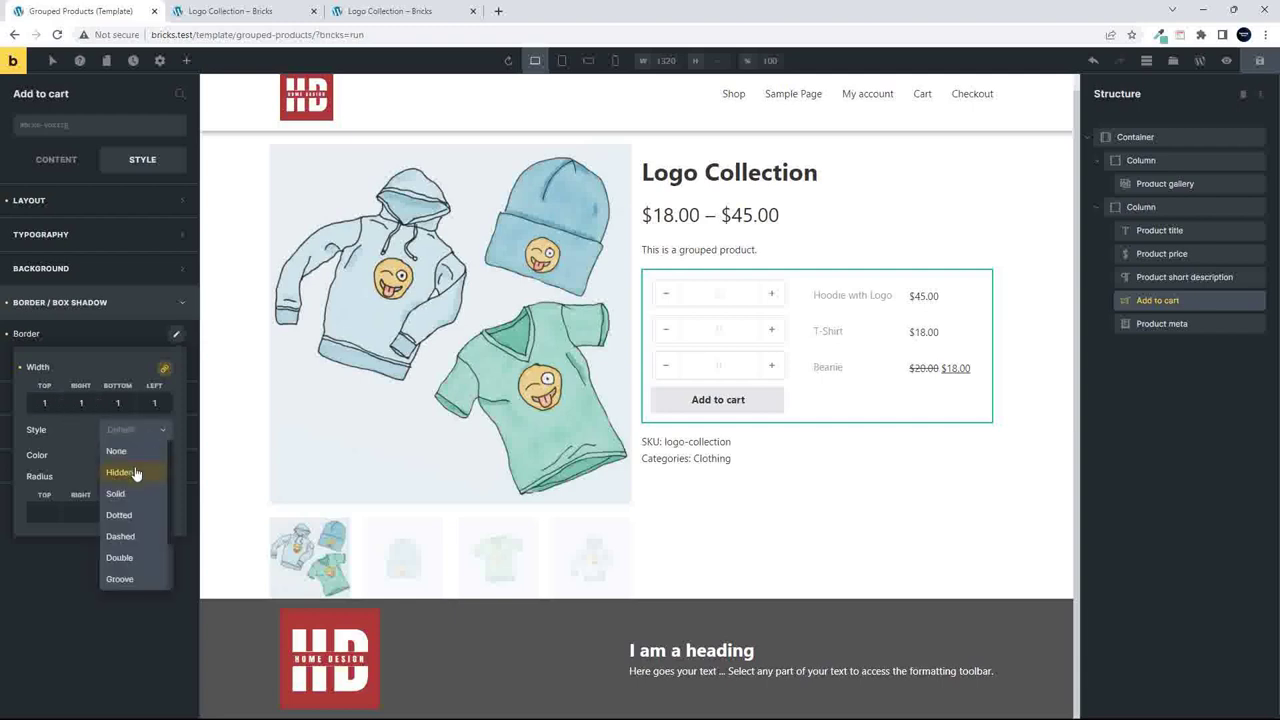
pyautogui.click(116, 494)
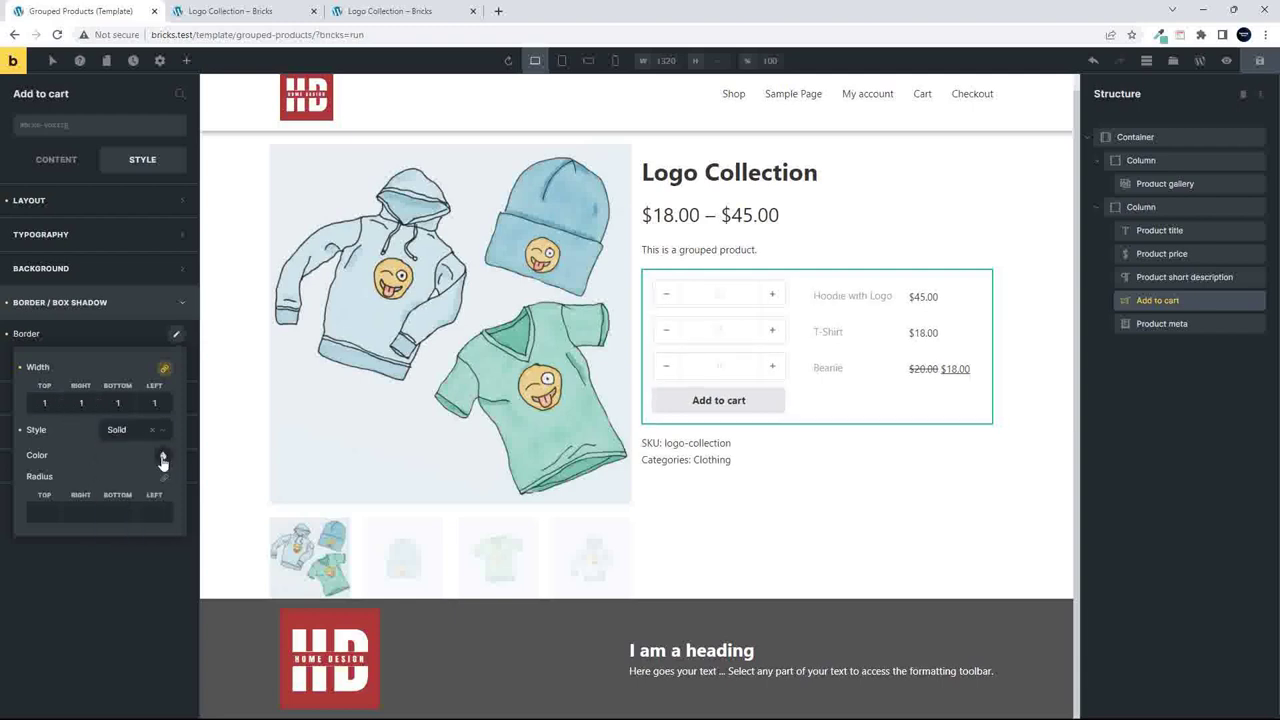
pyautogui.click(163, 455)
pyautogui.click(91, 485)
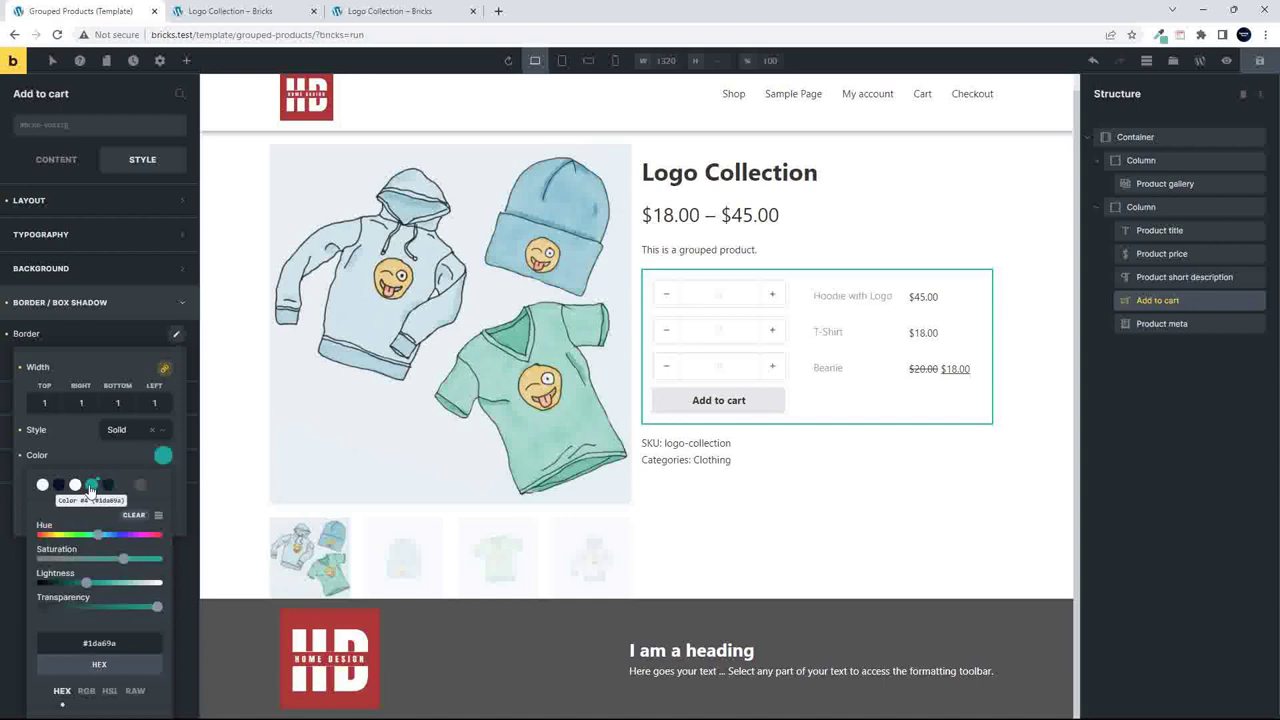
pyautogui.click(86, 439)
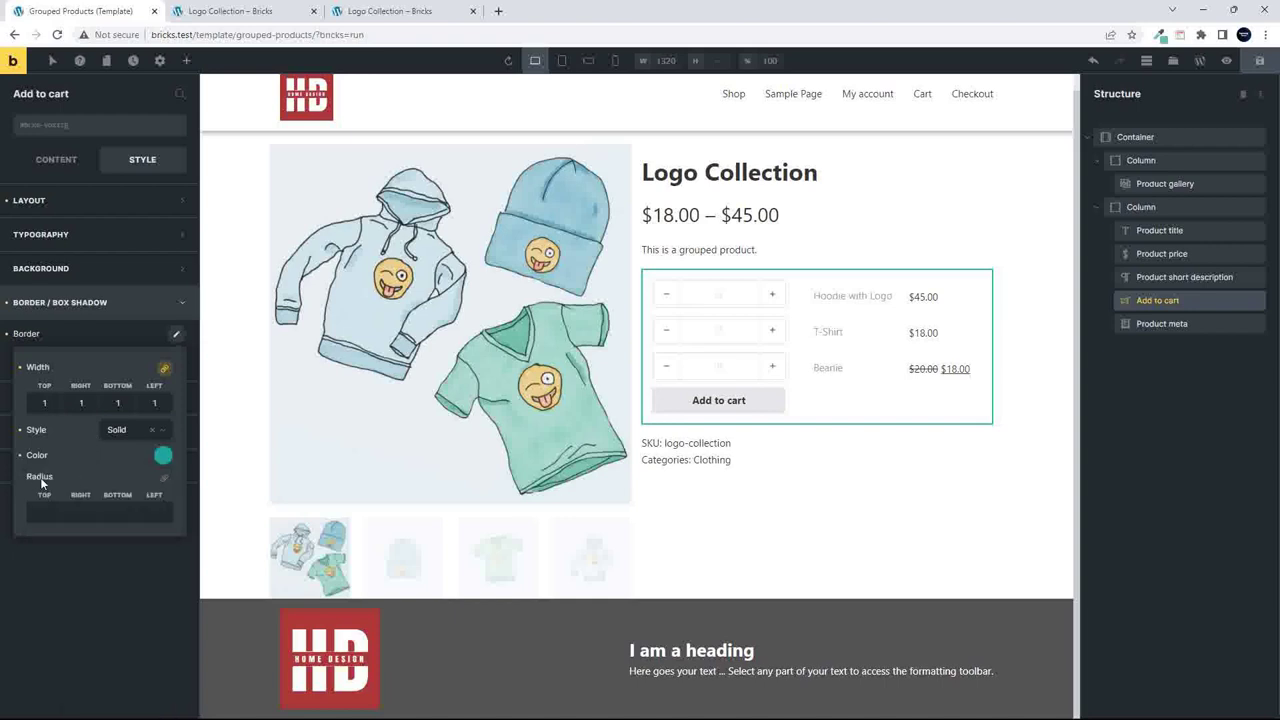
pyautogui.click(165, 479)
pyautogui.click(37, 516)
pyautogui.write('5')
# Add a box shadow with X 0, Y 5, blur 10 in dark navy #071225.
pyautogui.click(59, 304)
pyautogui.click(60, 304)
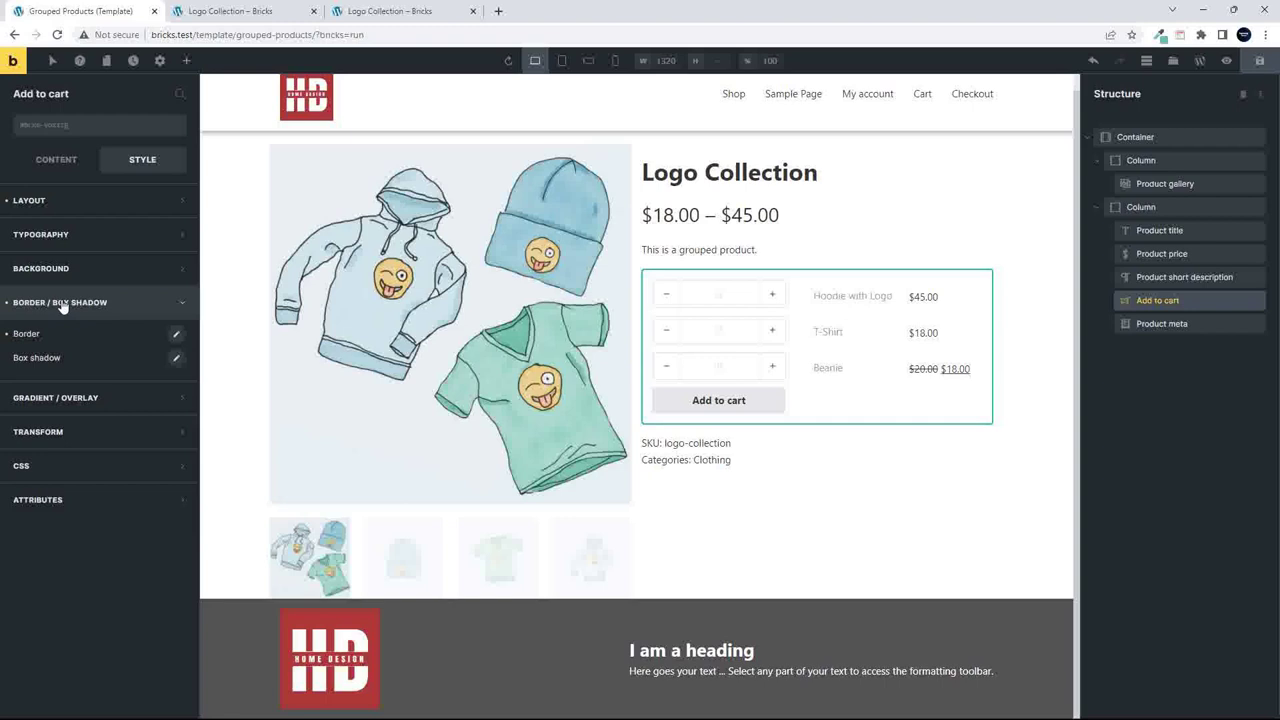
pyautogui.click(177, 359)
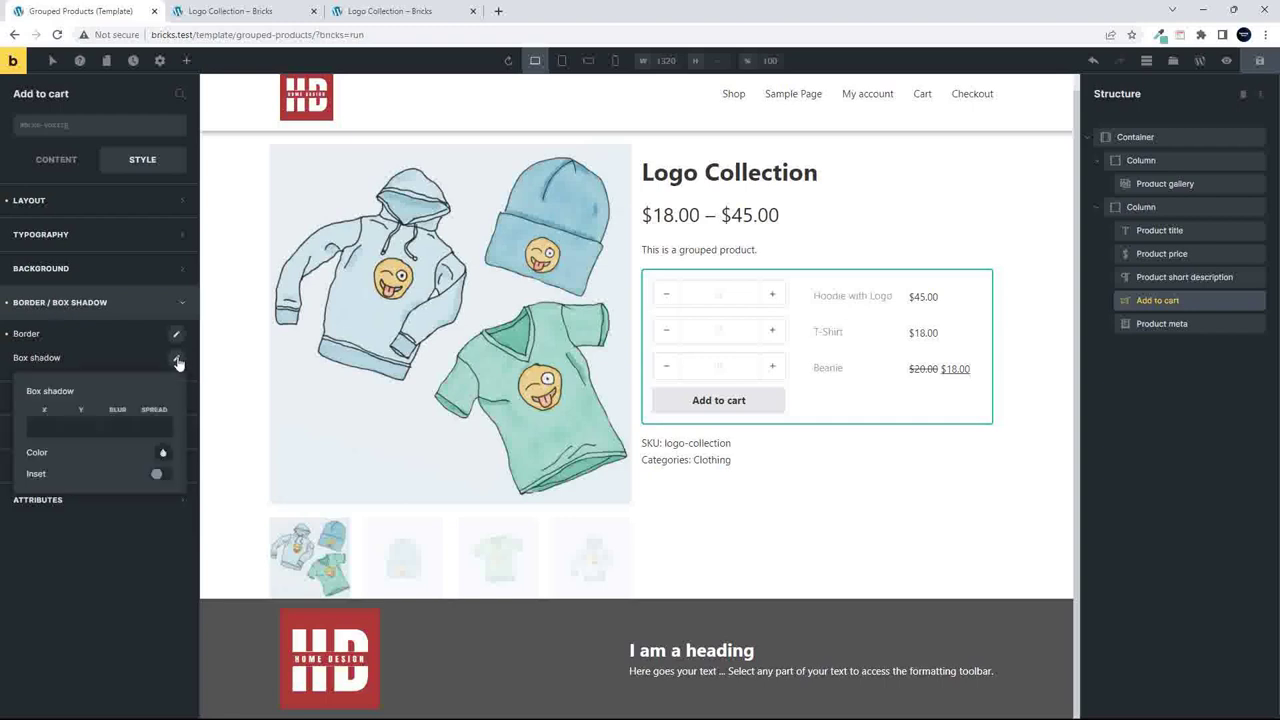
pyautogui.click(46, 427)
pyautogui.click(84, 428)
pyautogui.click(118, 428)
pyautogui.click(163, 452)
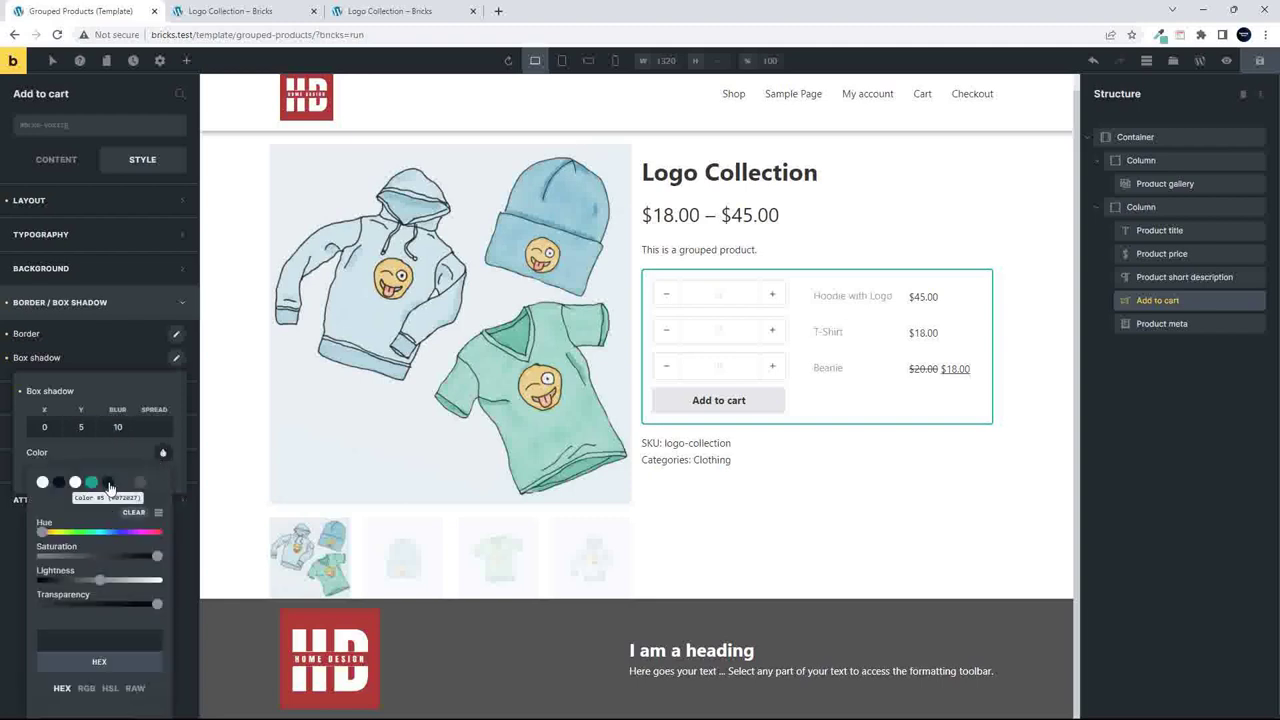
pyautogui.click(110, 483)
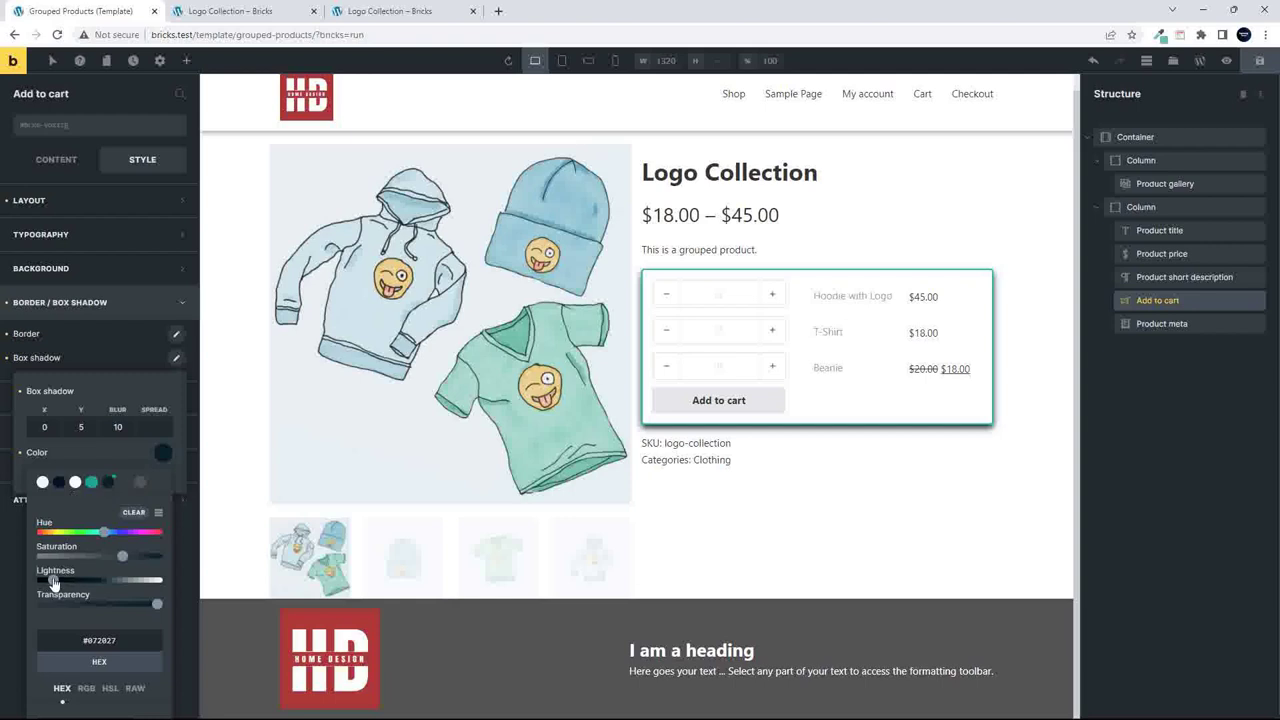
pyautogui.moveTo(54, 582)
pyautogui.mouseDown()
pyautogui.moveTo(99, 578)
pyautogui.moveTo(53, 579)
pyautogui.mouseUp()
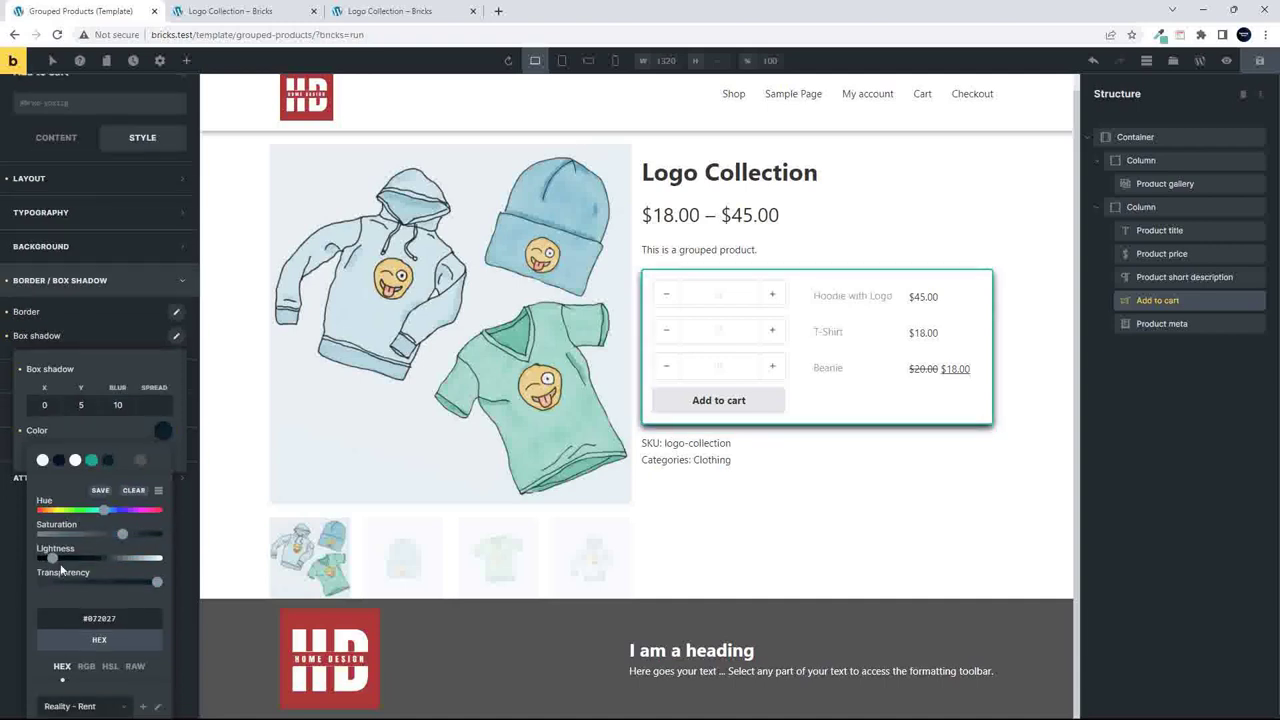
pyautogui.moveTo(124, 536)
pyautogui.mouseDown()
pyautogui.moveTo(28, 530)
pyautogui.moveTo(105, 534)
pyautogui.mouseUp()
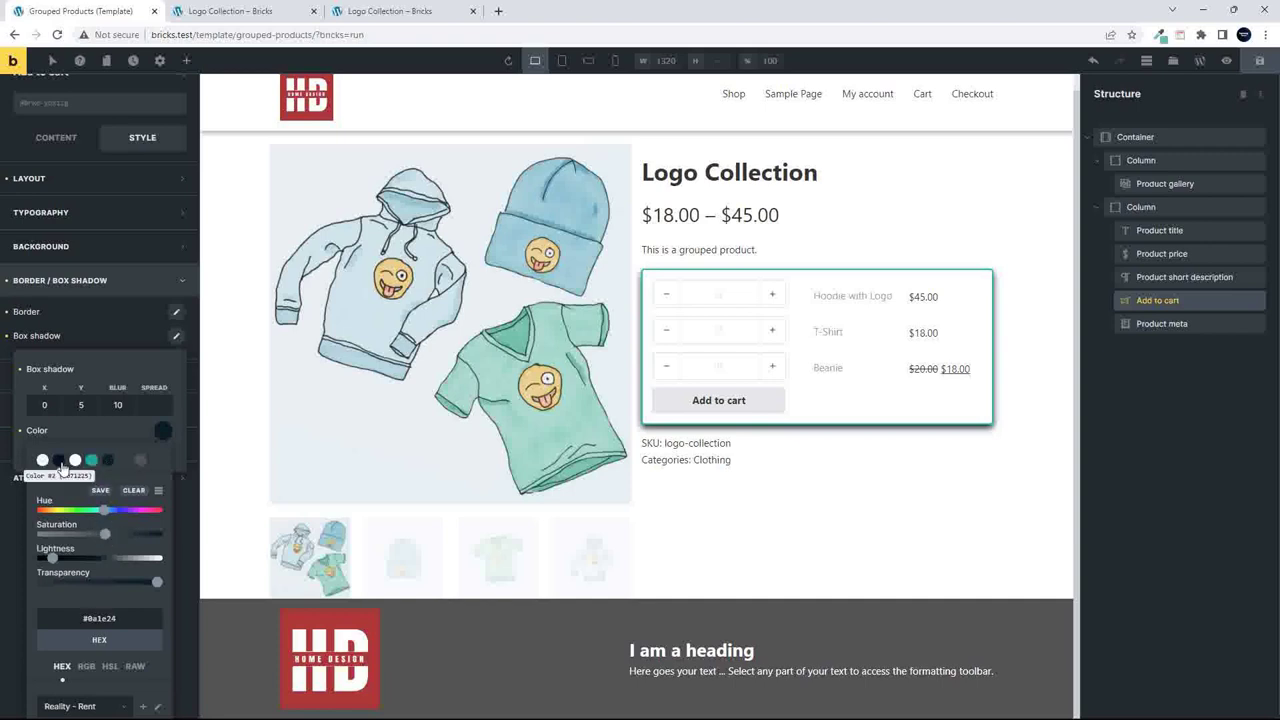
pyautogui.click(58, 464)
pyautogui.click(140, 462)
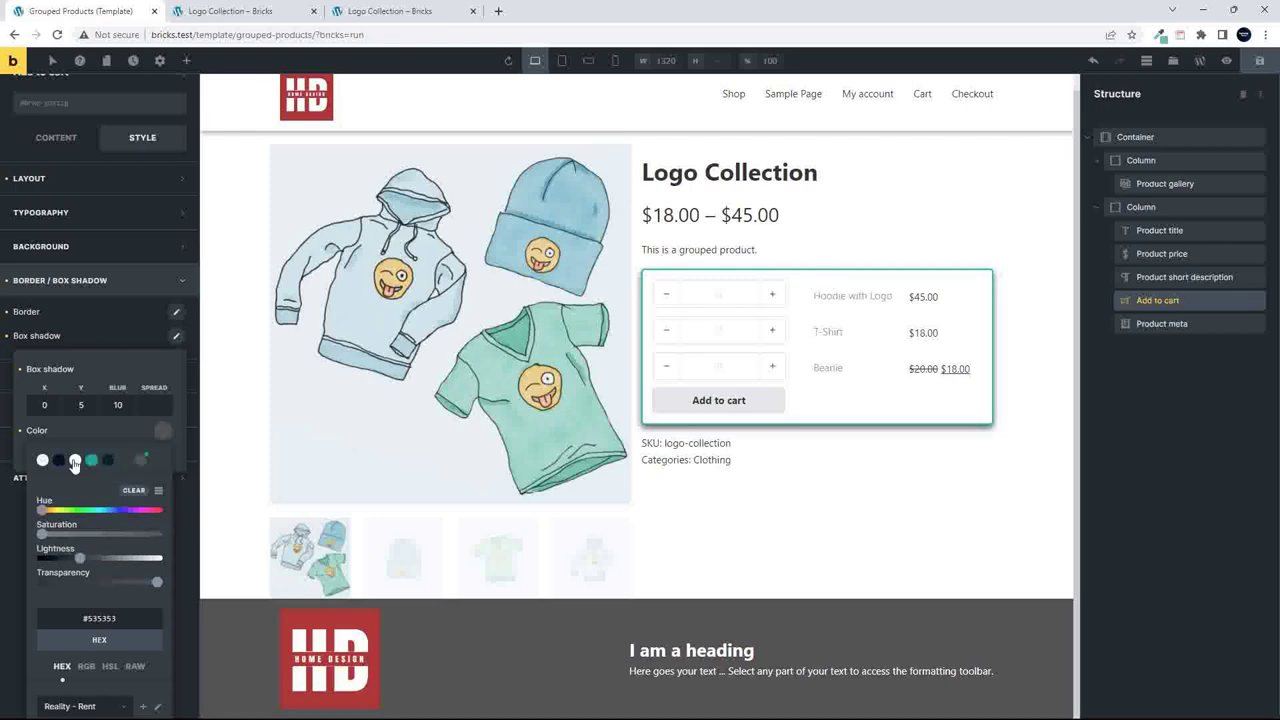
pyautogui.click(60, 461)
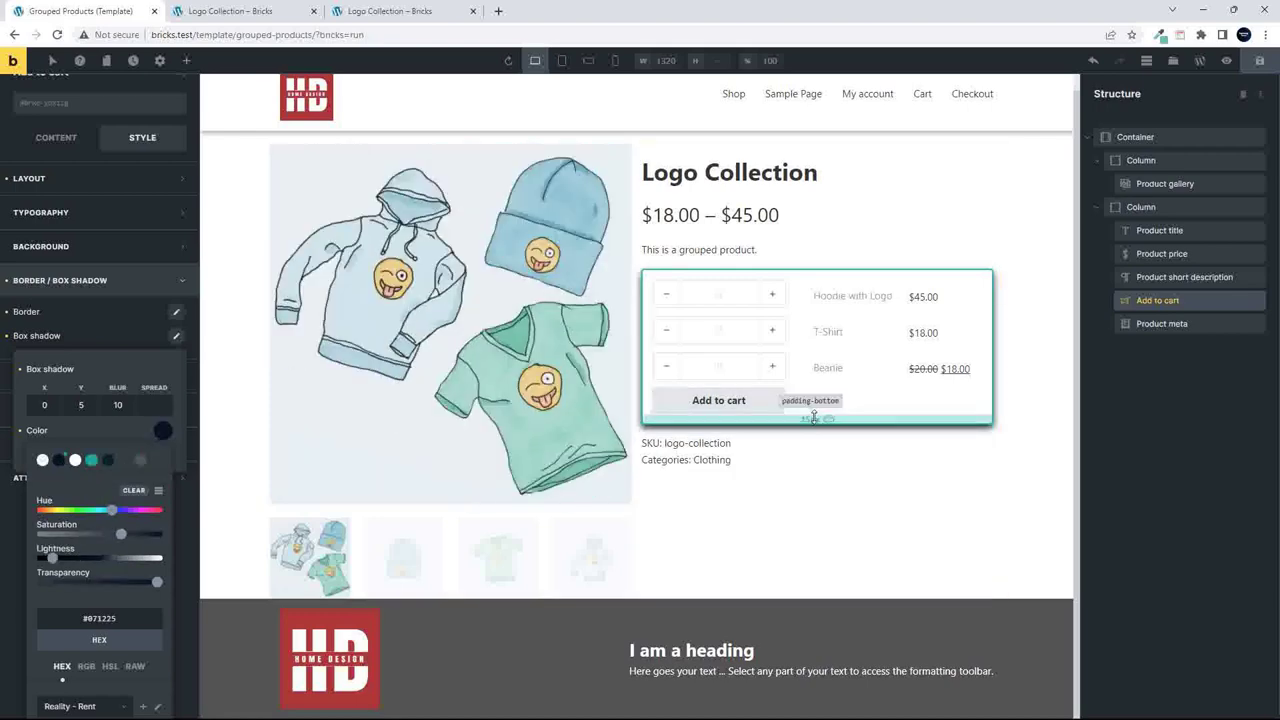
pyautogui.click(793, 483)
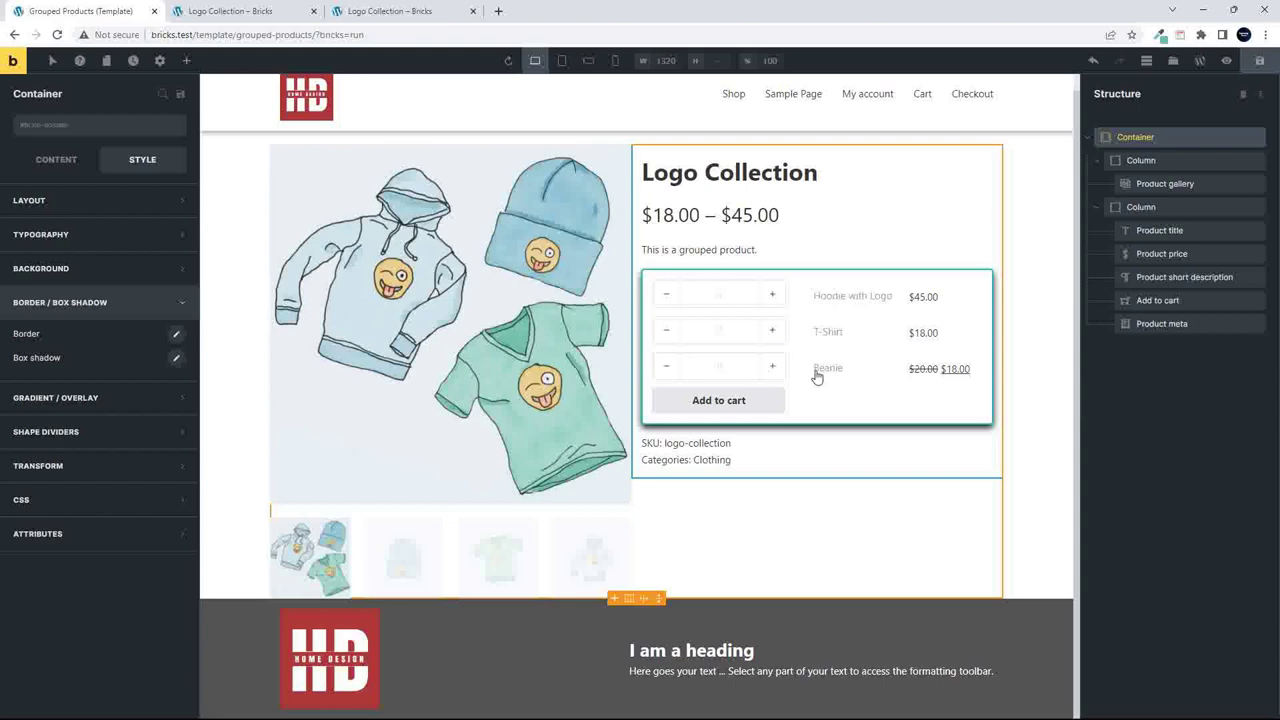
pyautogui.click(831, 403)
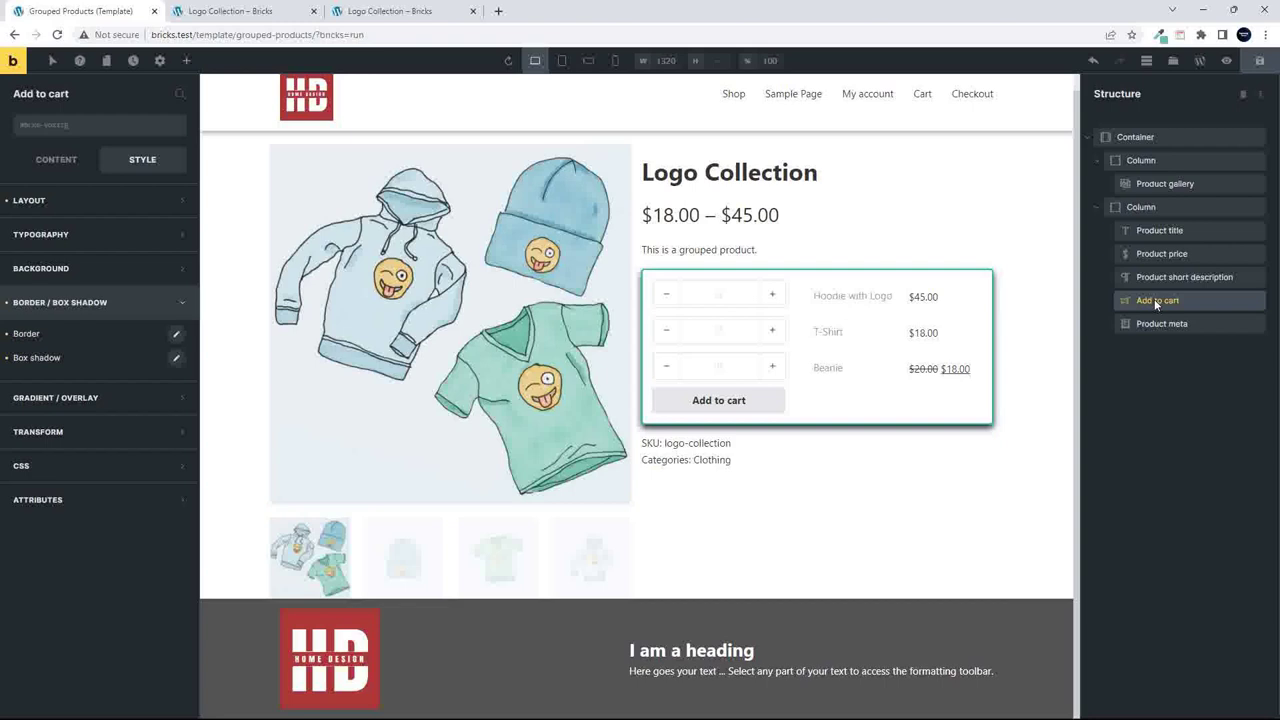
# Set the Quantity background to teal #1da69a with transparency around 0.27.
pyautogui.click(84, 163)
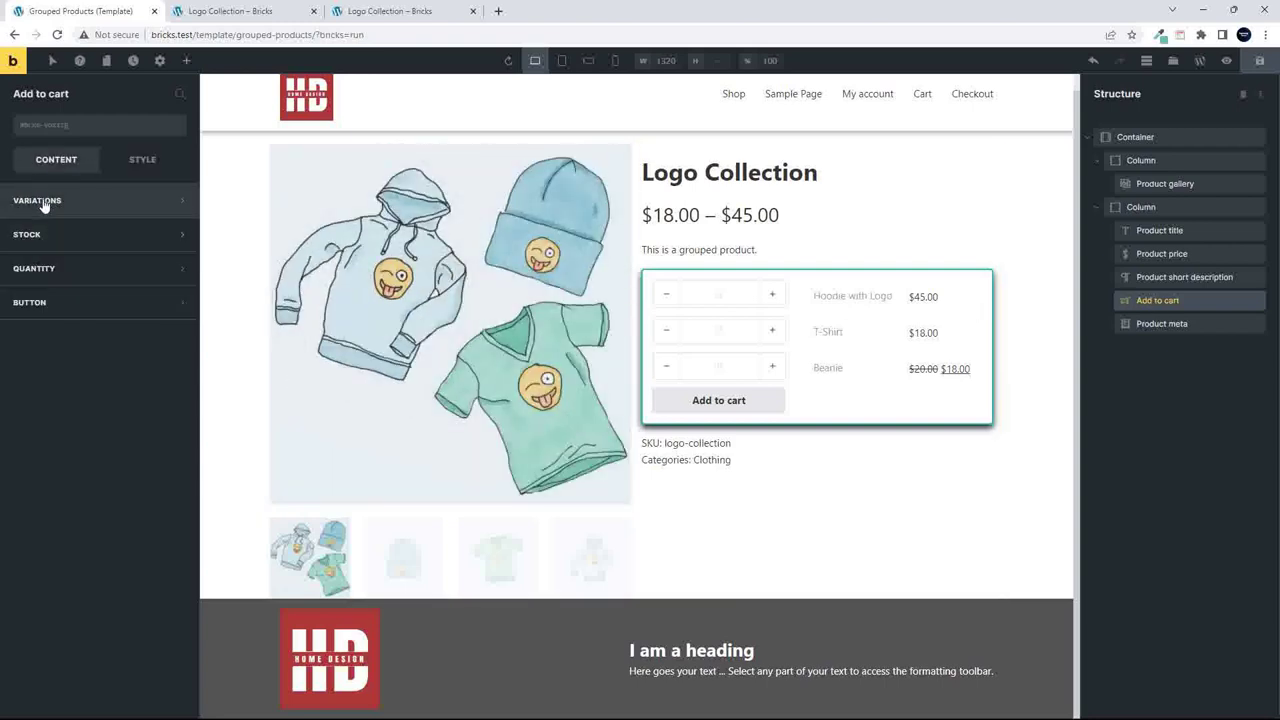
pyautogui.click(46, 268)
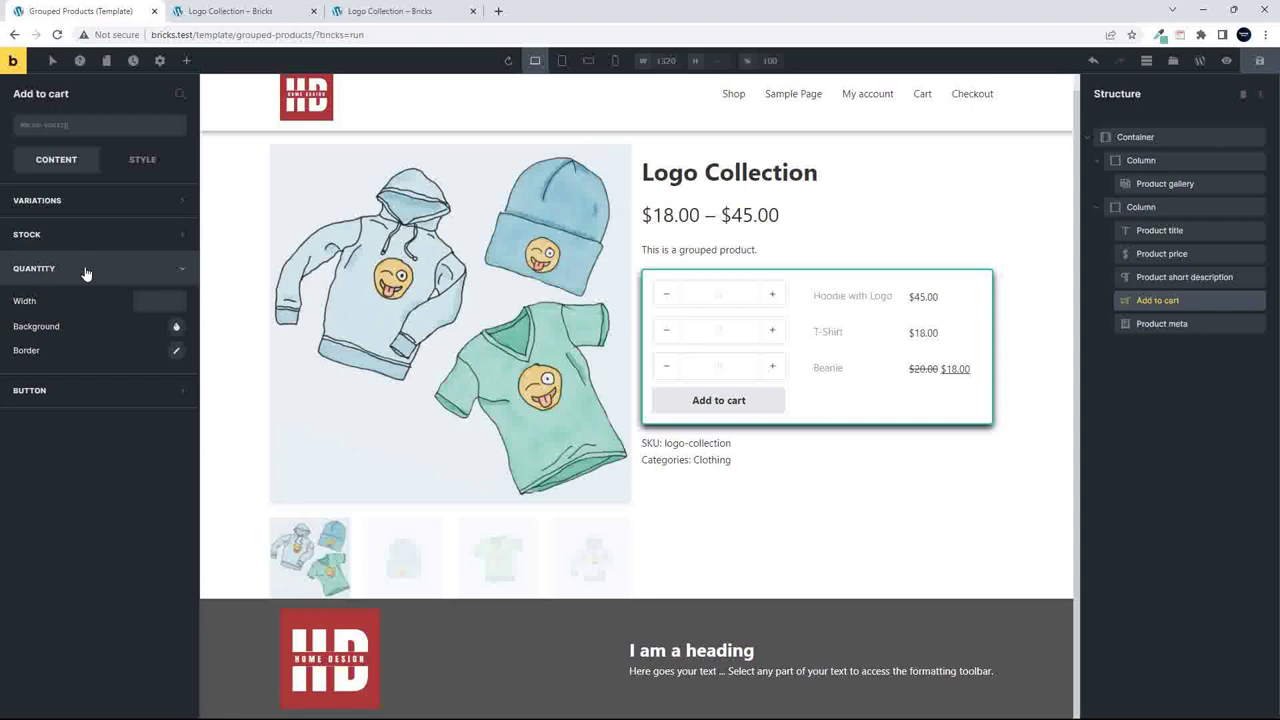
pyautogui.click(175, 328)
pyautogui.click(90, 358)
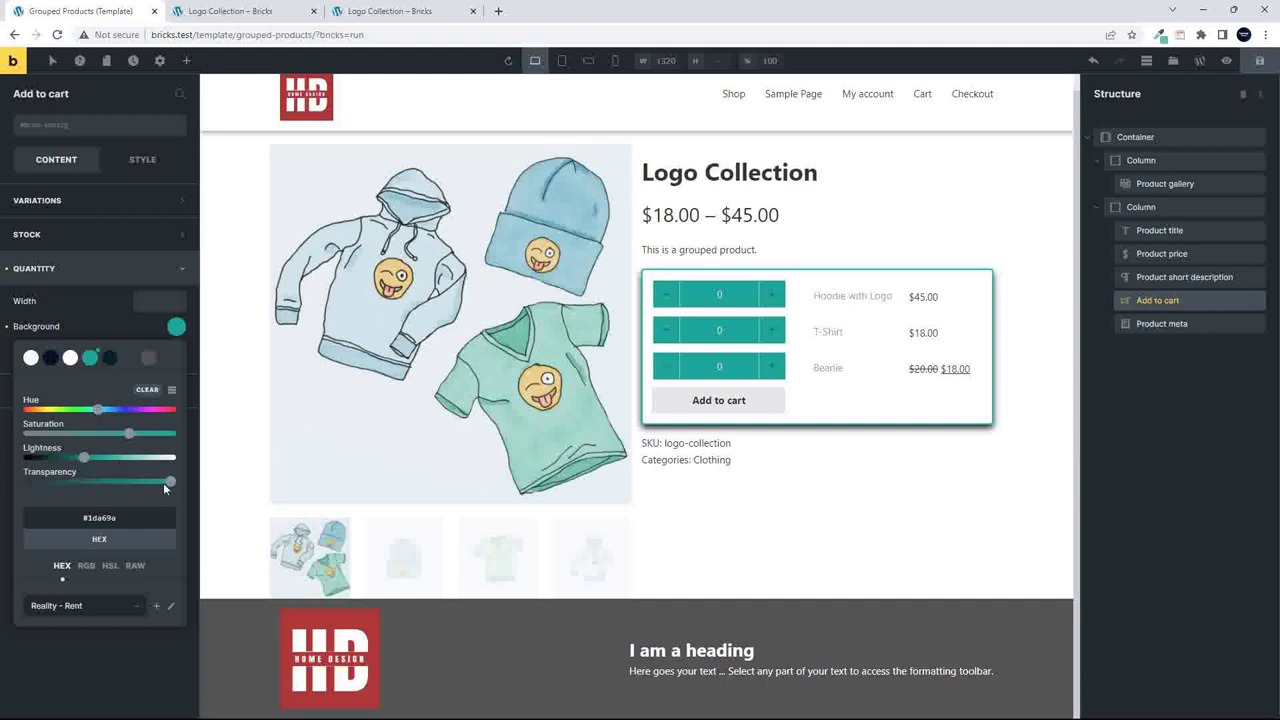
pyautogui.moveTo(169, 482); pyautogui.dragTo(87, 484)
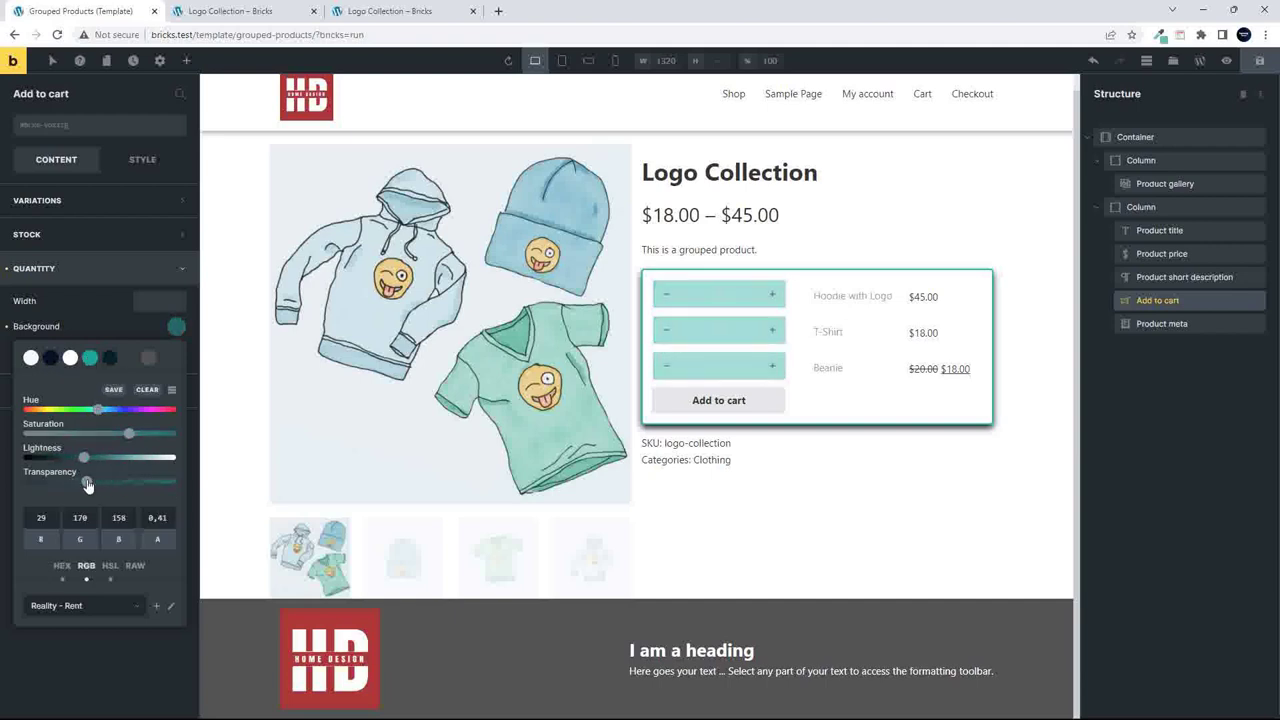
pyautogui.click(110, 314)
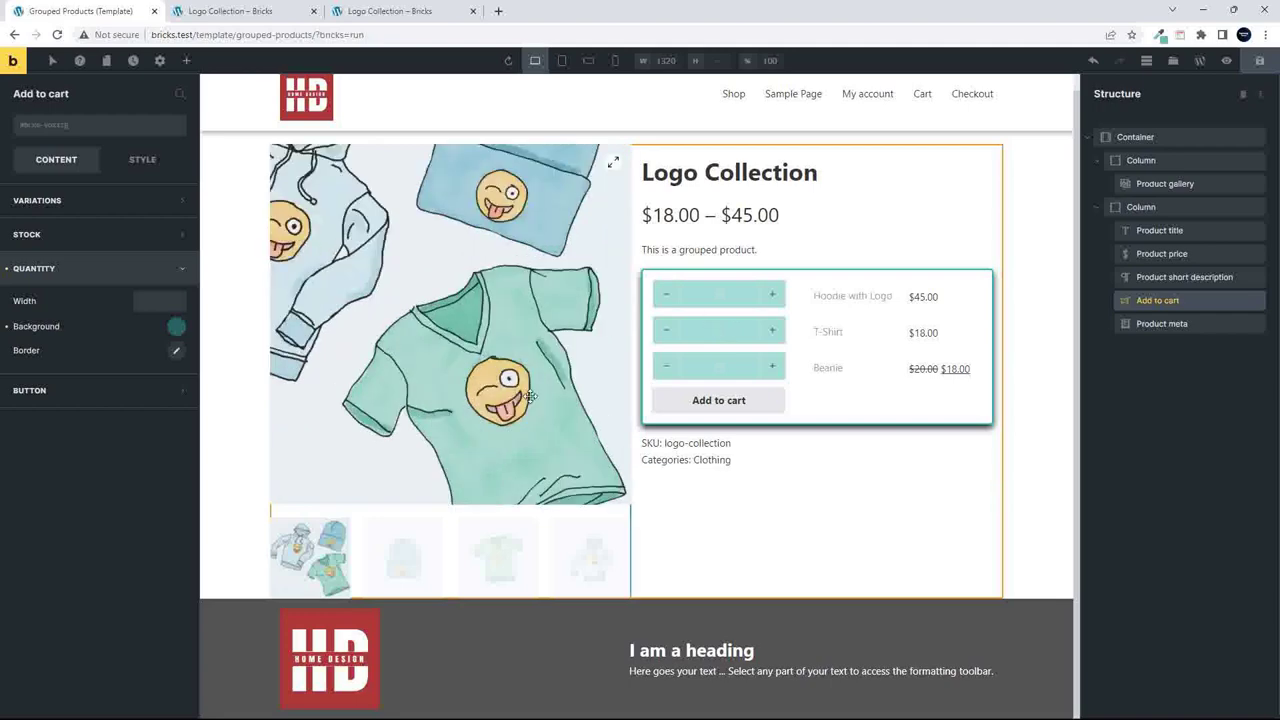
pyautogui.click(175, 328)
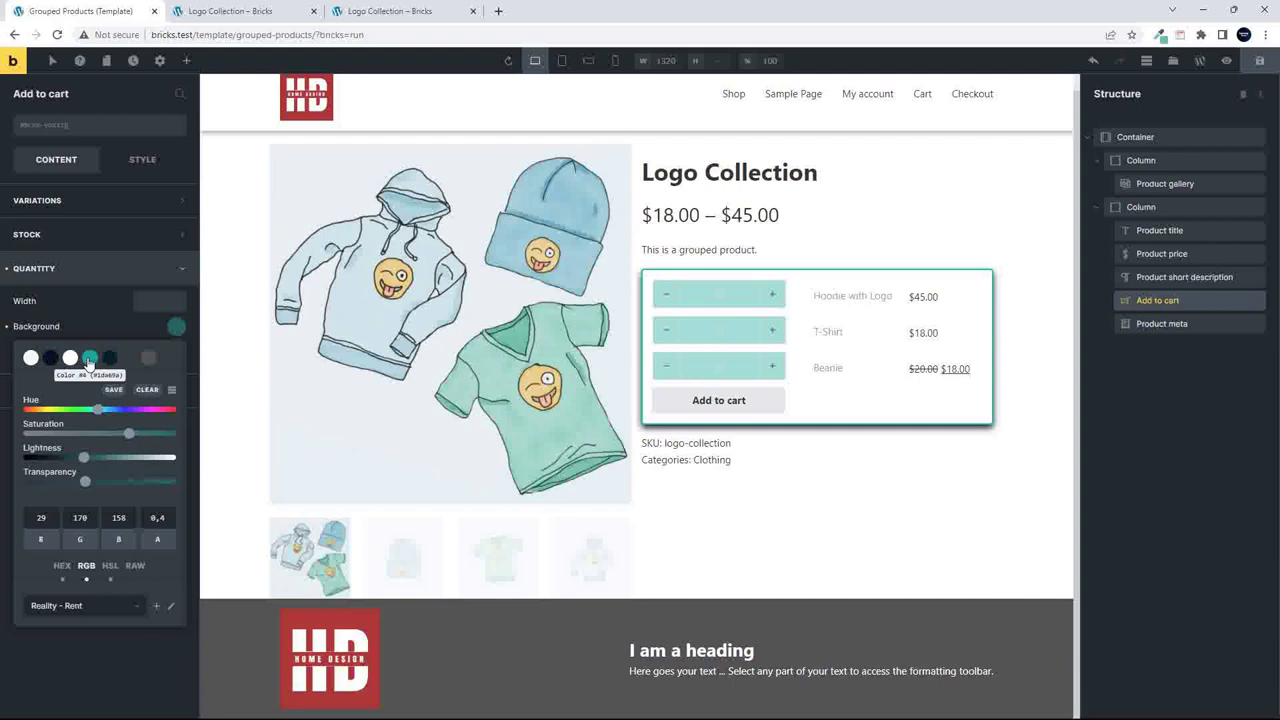
pyautogui.moveTo(86, 487)
pyautogui.mouseDown()
pyautogui.moveTo(8, 482)
pyautogui.moveTo(67, 477)
pyautogui.mouseUp()
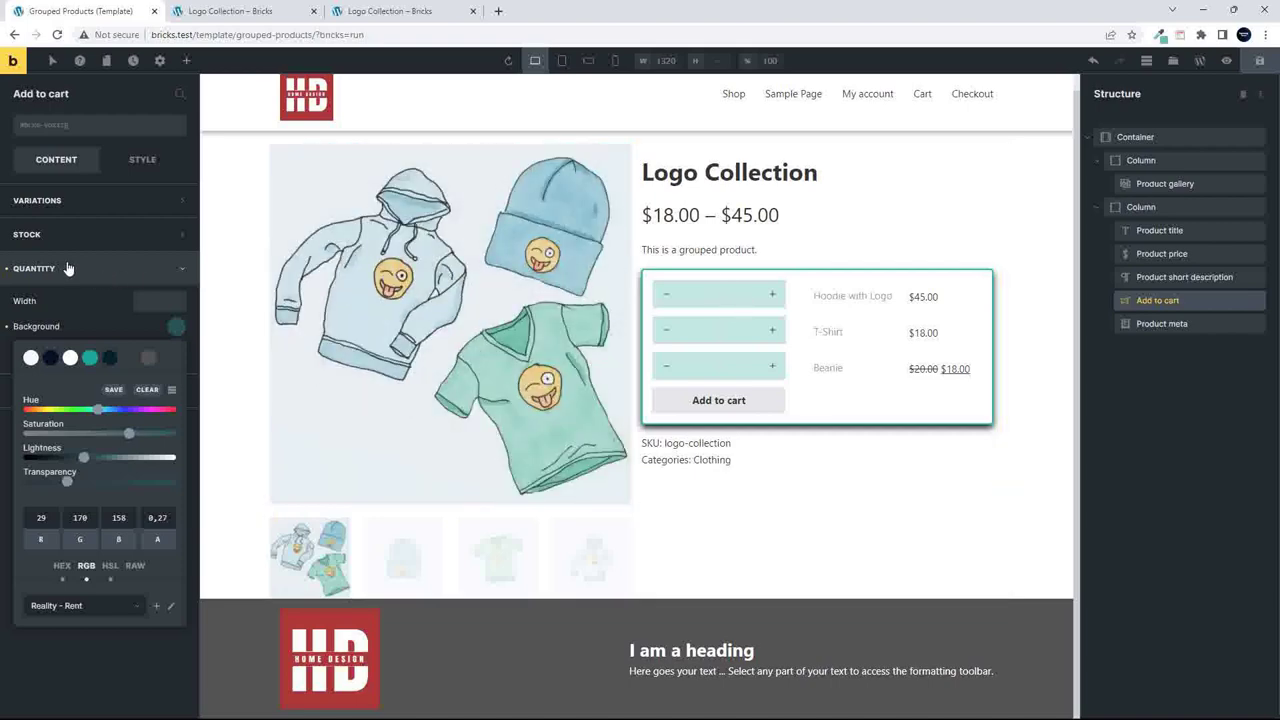
pyautogui.click(65, 266)
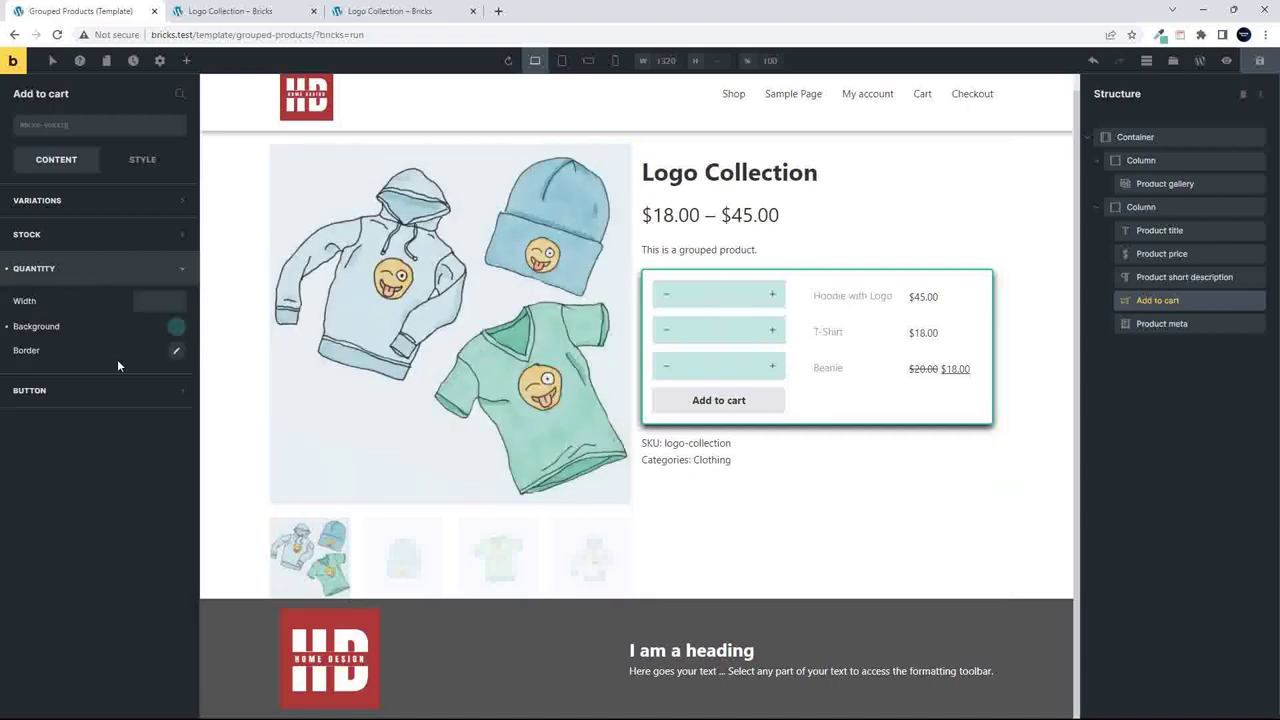
# Give the quantity inputs a 1px solid teal (#1da69a) border on all sides.
pyautogui.click(176, 350)
pyautogui.click(164, 384)
pyautogui.click(45, 419)
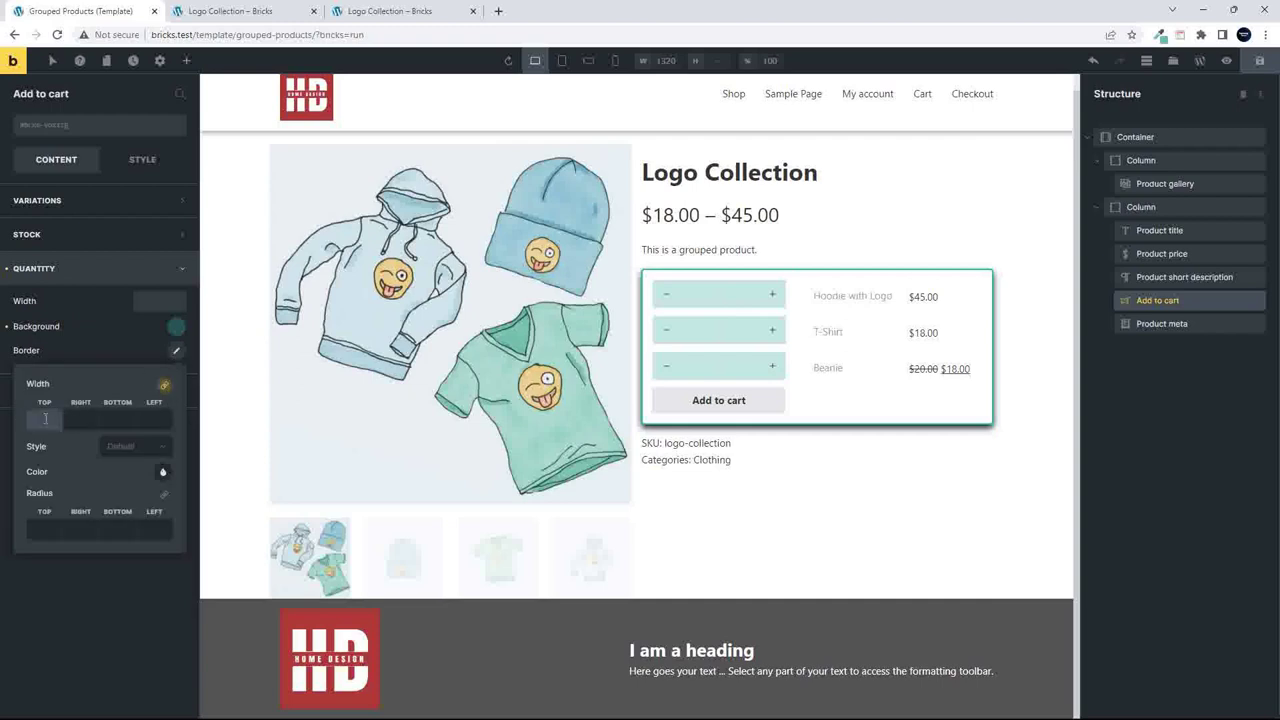
pyautogui.write('1')
pyautogui.click(153, 452)
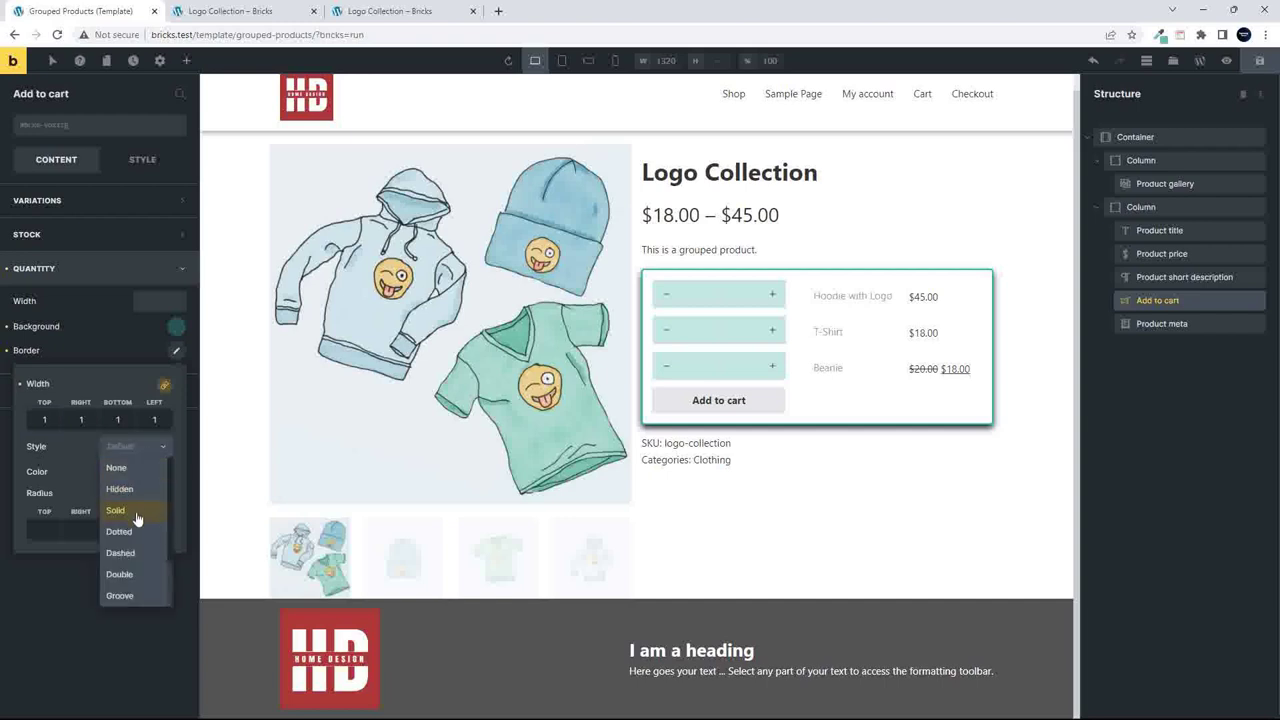
pyautogui.click(137, 512)
pyautogui.click(162, 474)
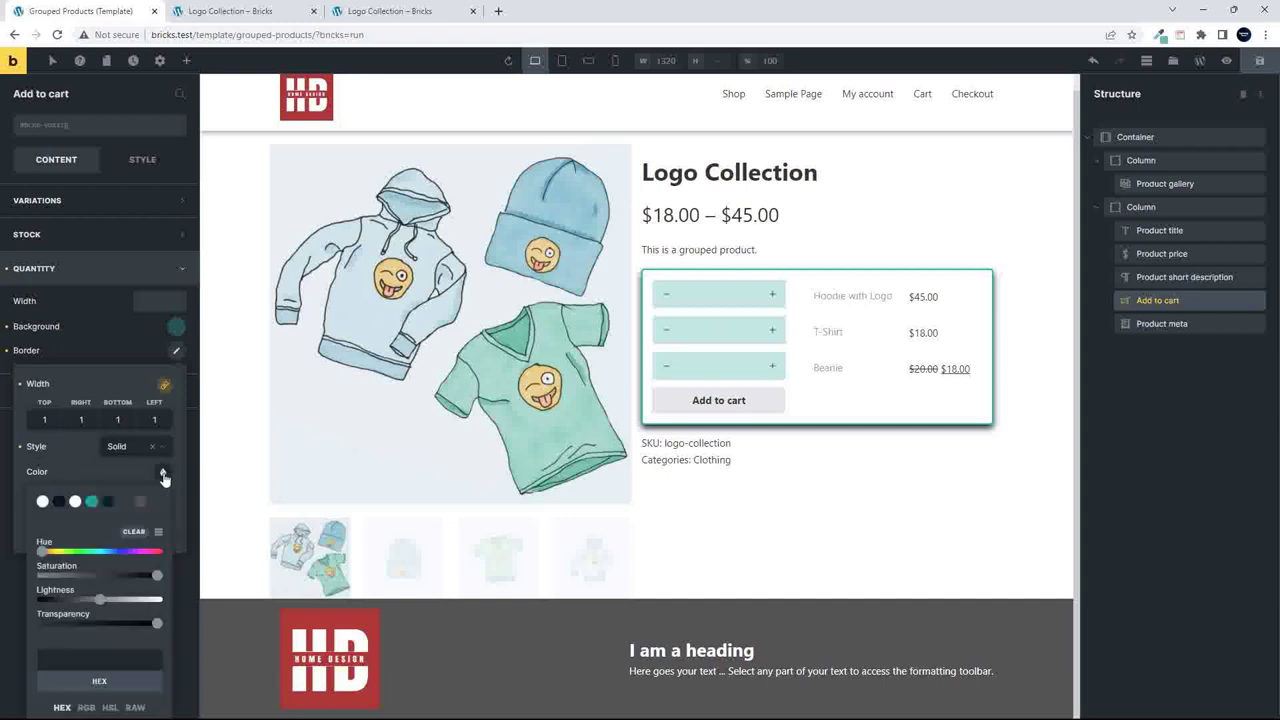
pyautogui.click(91, 502)
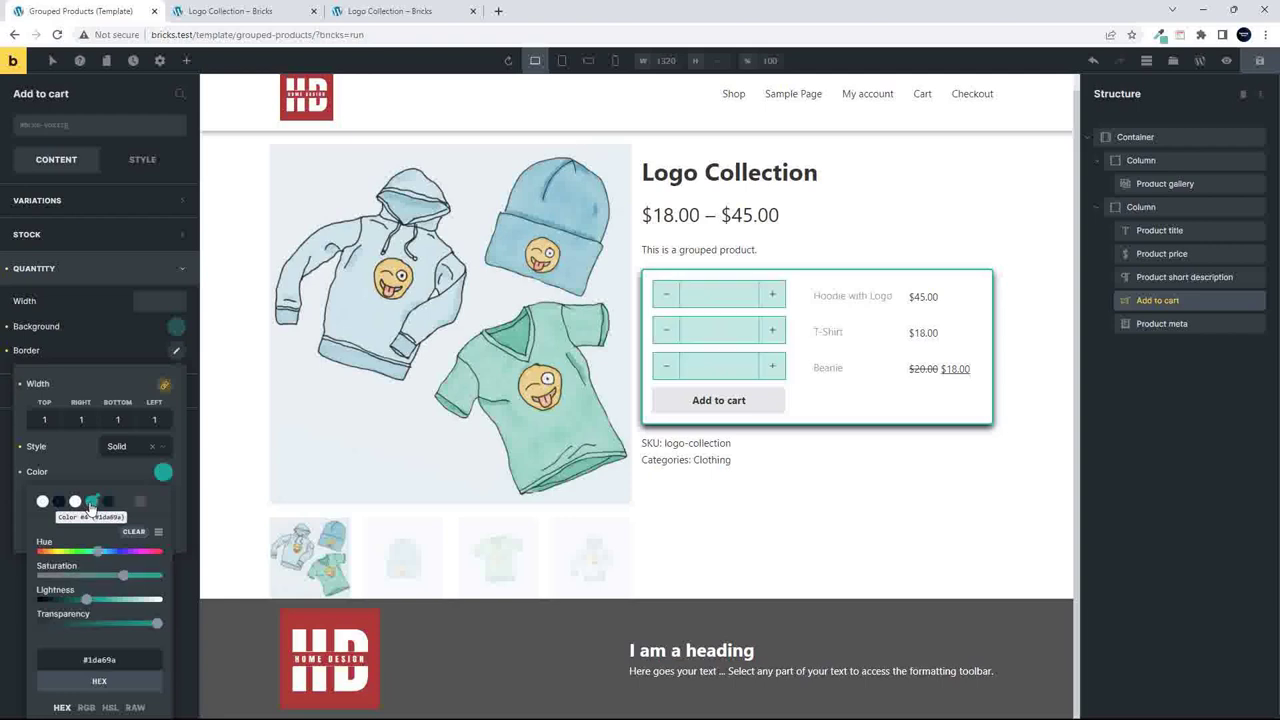
pyautogui.click(88, 462)
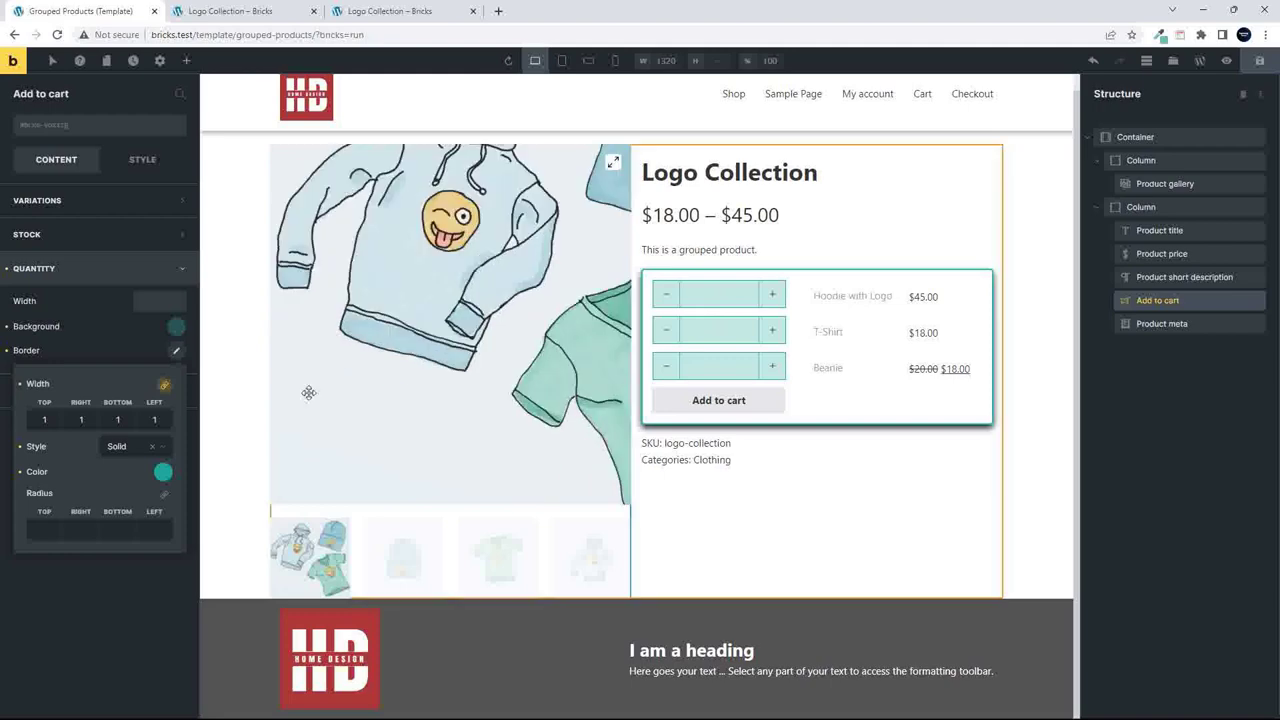
# Fade the quantity background tint to about 0.05 transparency and test-type 10 in the Hoodie field.
pyautogui.click(176, 330)
pyautogui.moveTo(67, 485); pyautogui.dragTo(36, 484)
pyautogui.click(708, 367)
pyautogui.click(714, 294)
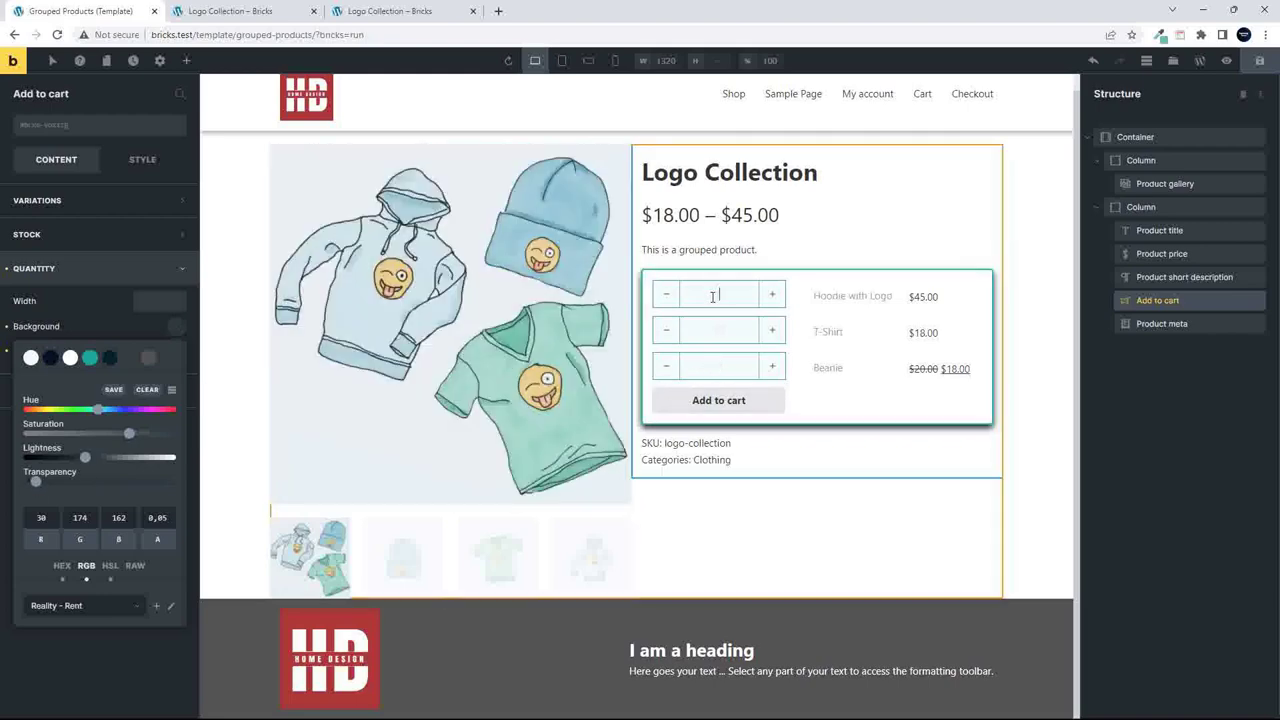
pyautogui.write('10')
pyautogui.press('BackSpace')
pyautogui.click(90, 209)
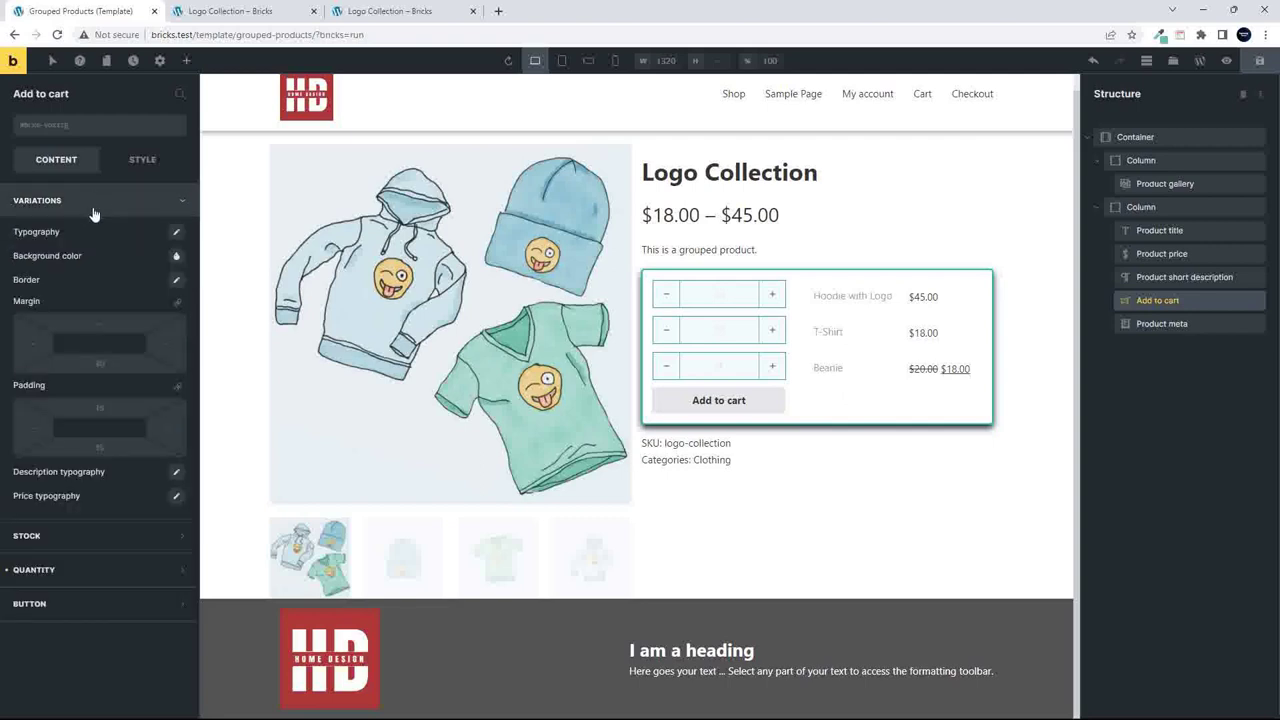
# Try a teal background on the variations, then remove it again.
pyautogui.click(176, 256)
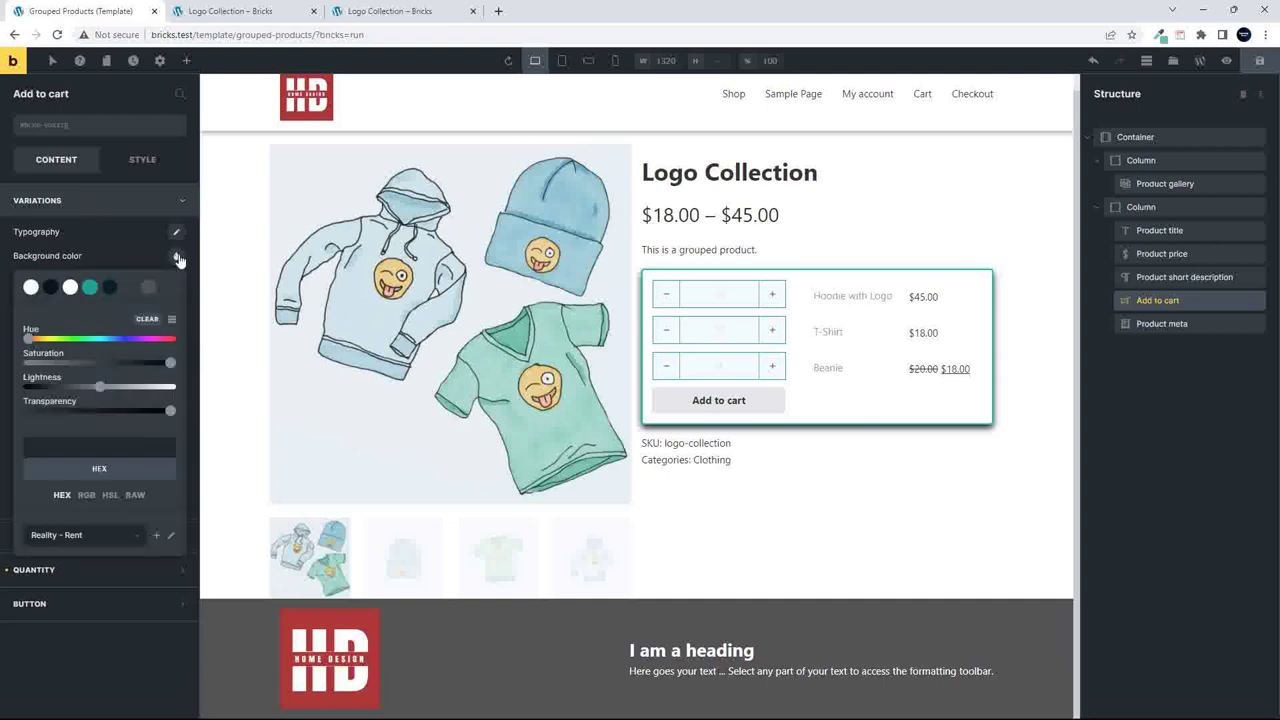
pyautogui.click(89, 288)
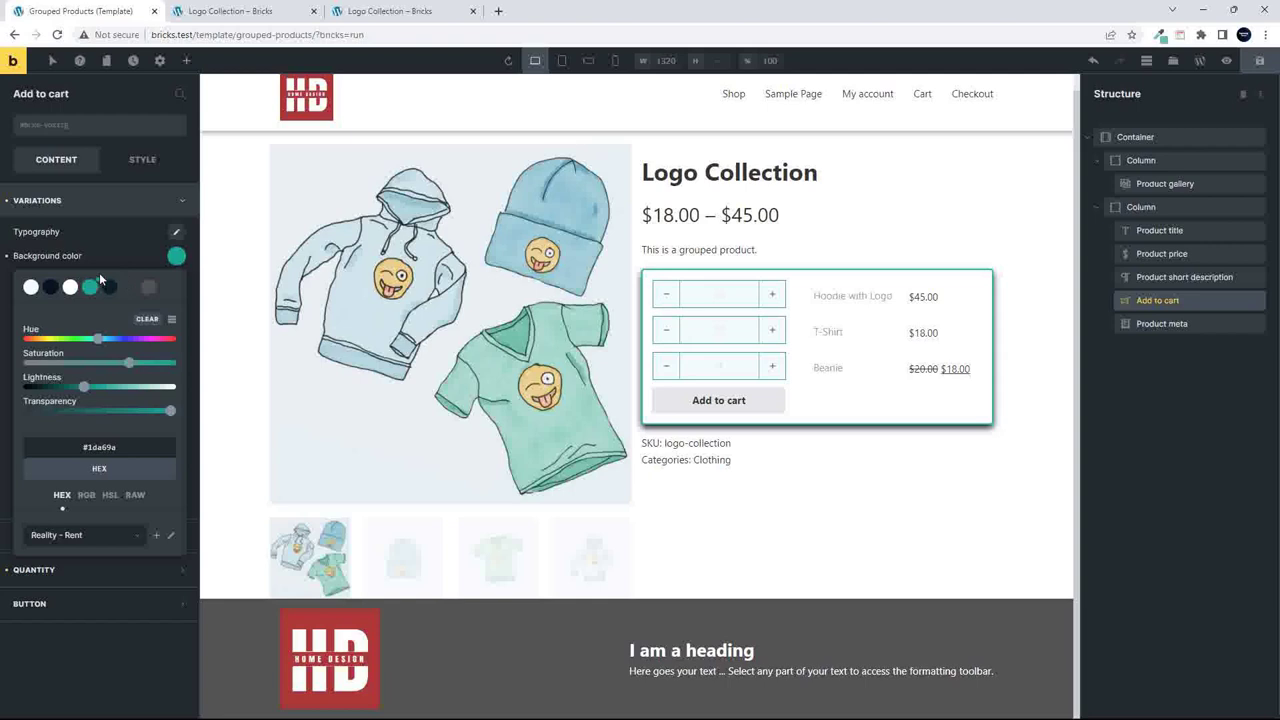
pyautogui.click(104, 250)
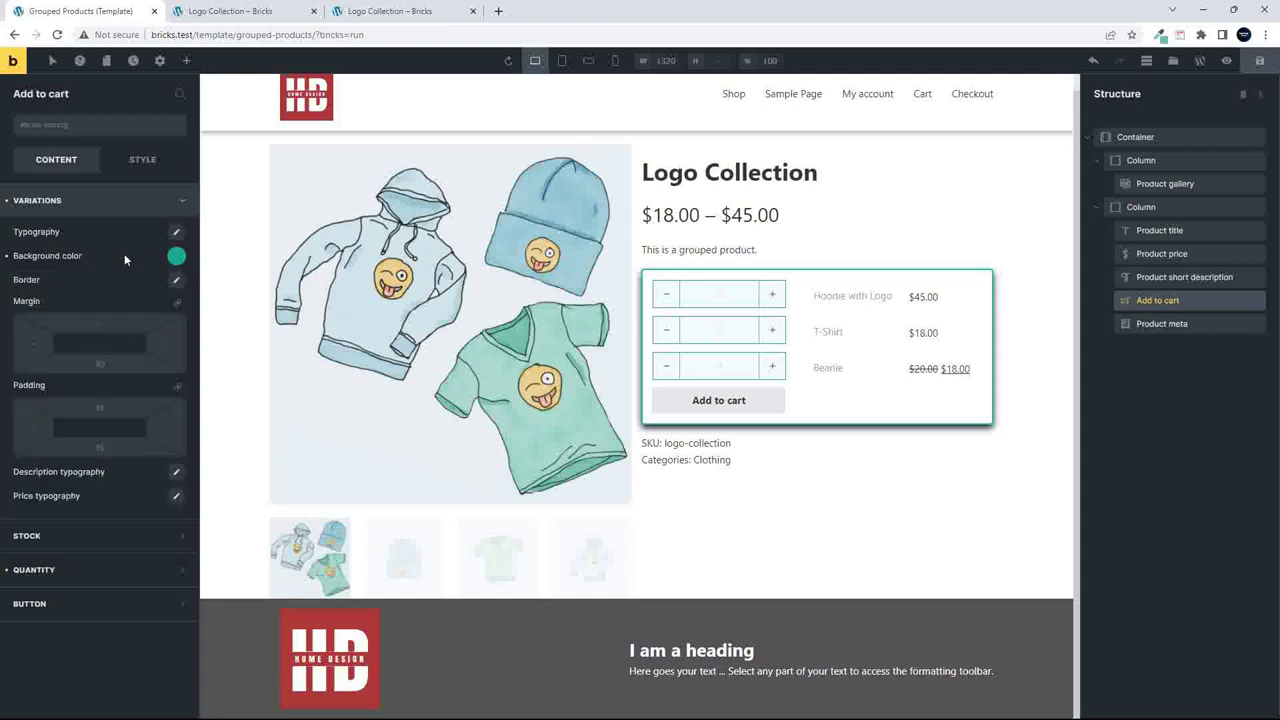
pyautogui.click(176, 257)
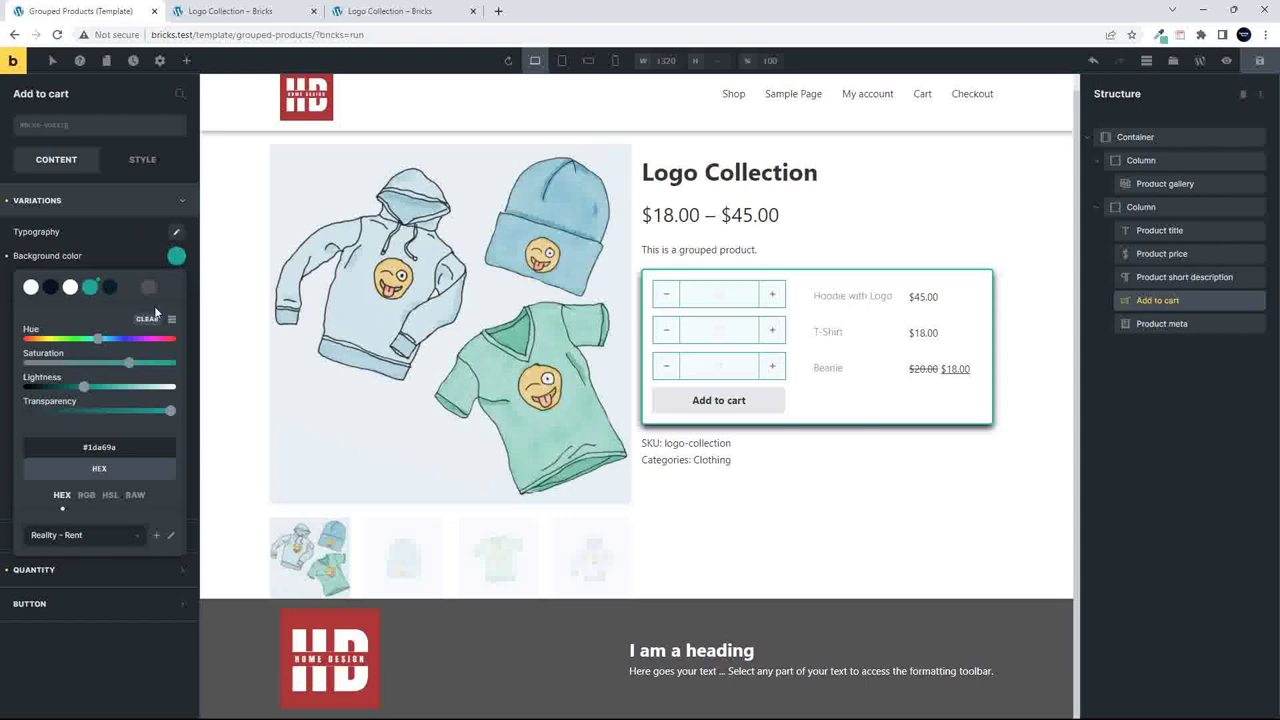
pyautogui.click(138, 250)
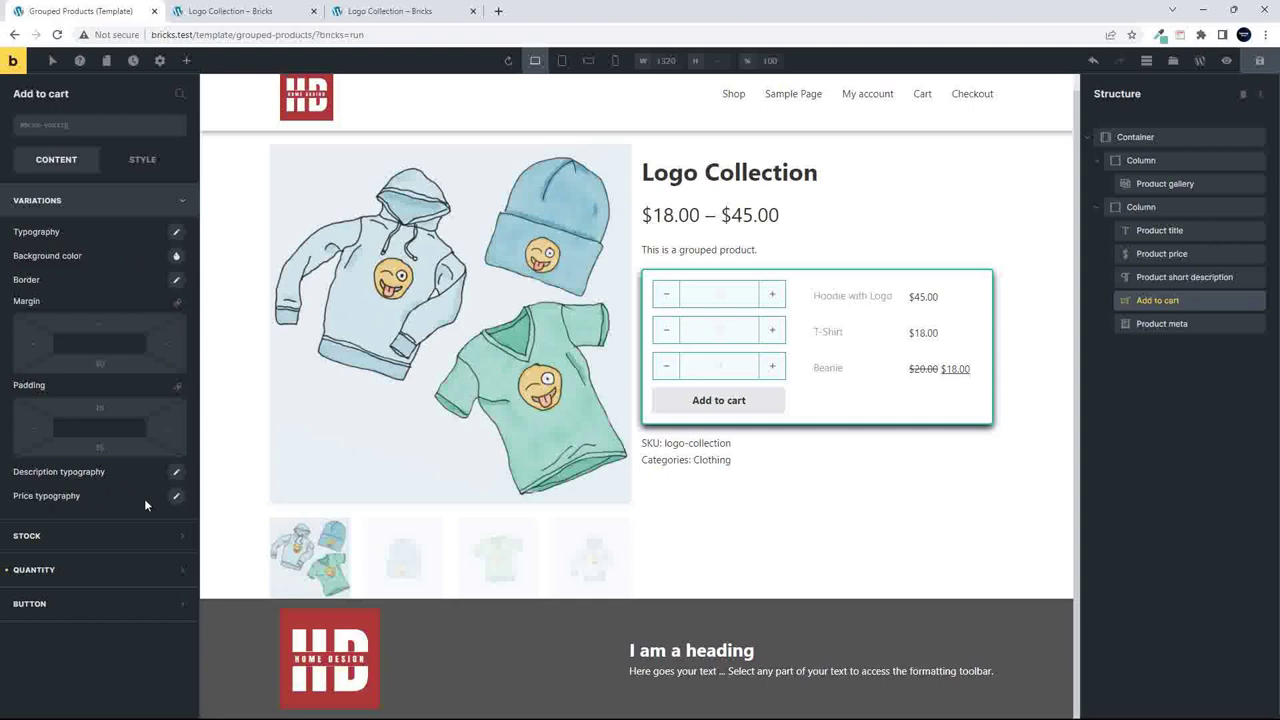
# Set the variations price typography font size to 20.
pyautogui.click(175, 497)
pyautogui.click(156, 555)
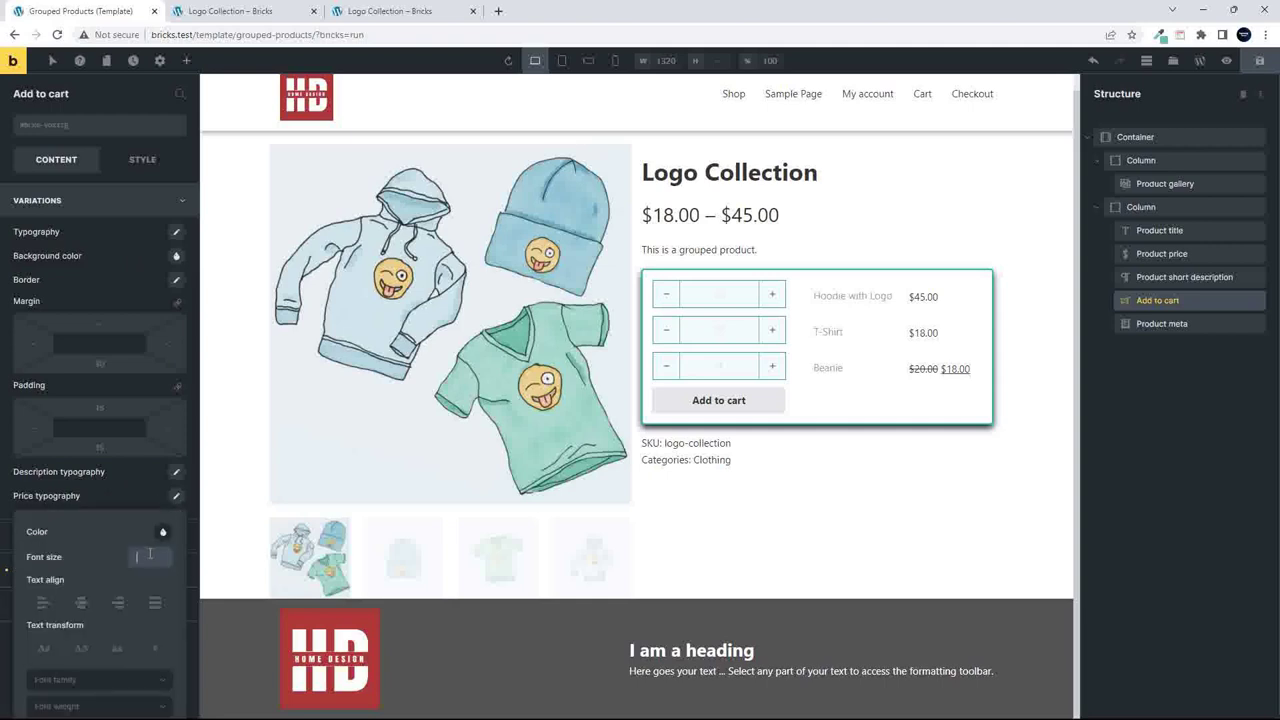
pyautogui.write('20')
pyautogui.click(126, 494)
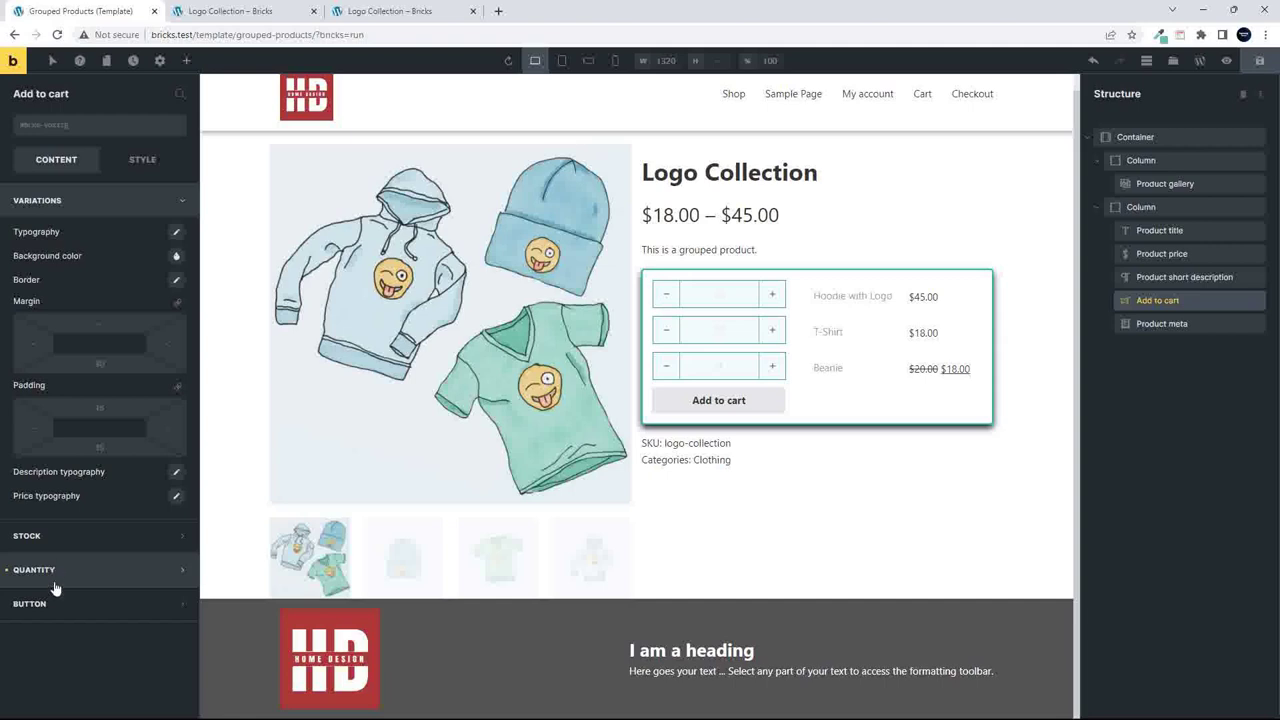
# Give the Add to cart button a teal #1da69a background.
pyautogui.click(30, 603)
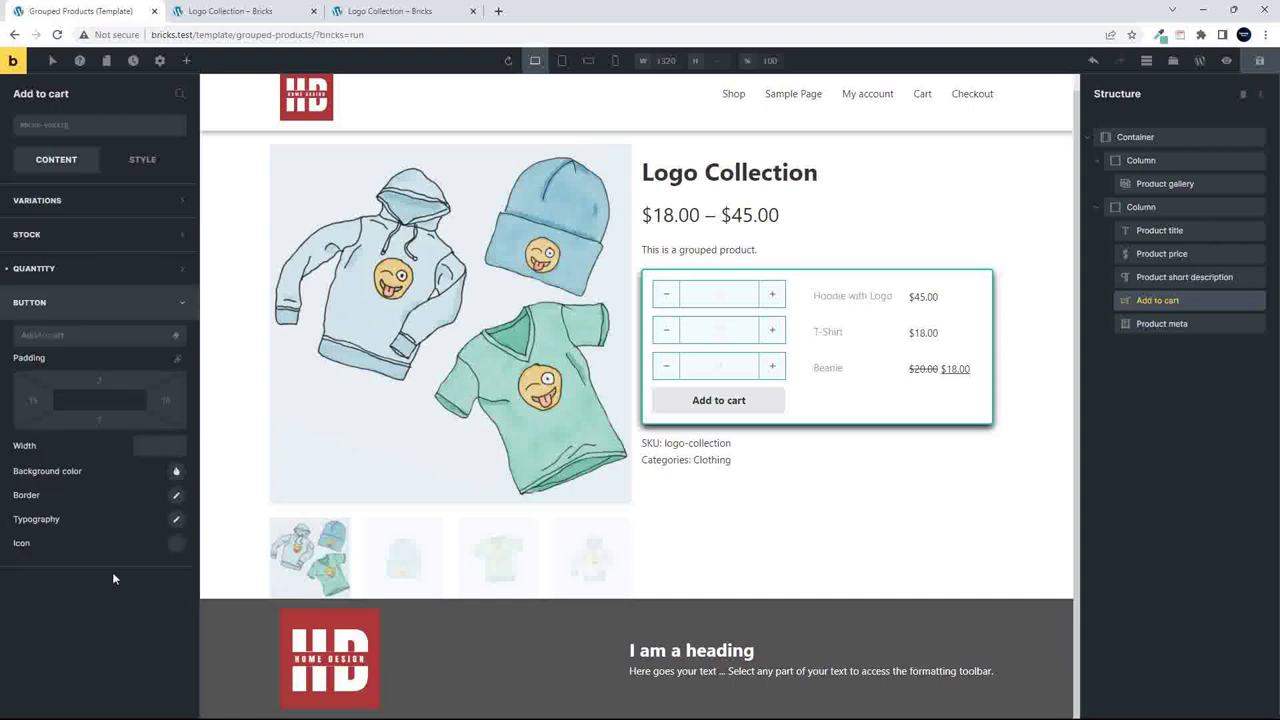
pyautogui.click(177, 473)
pyautogui.click(90, 502)
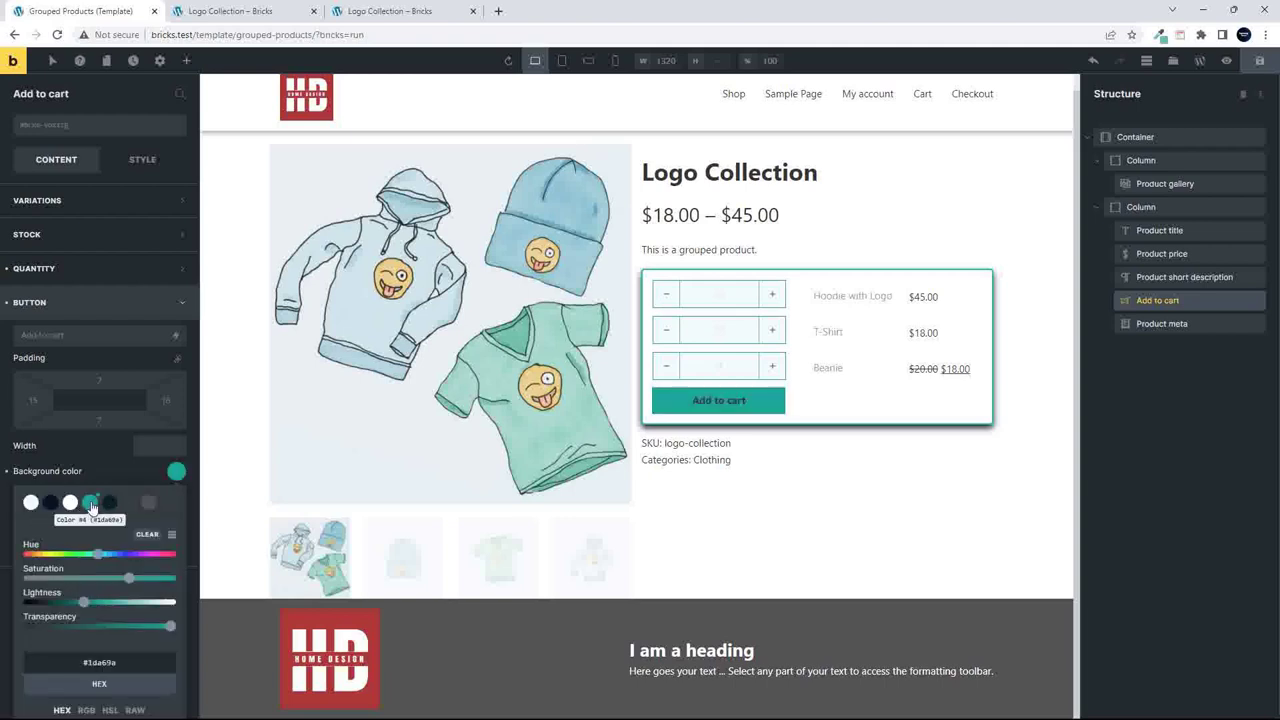
pyautogui.click(98, 451)
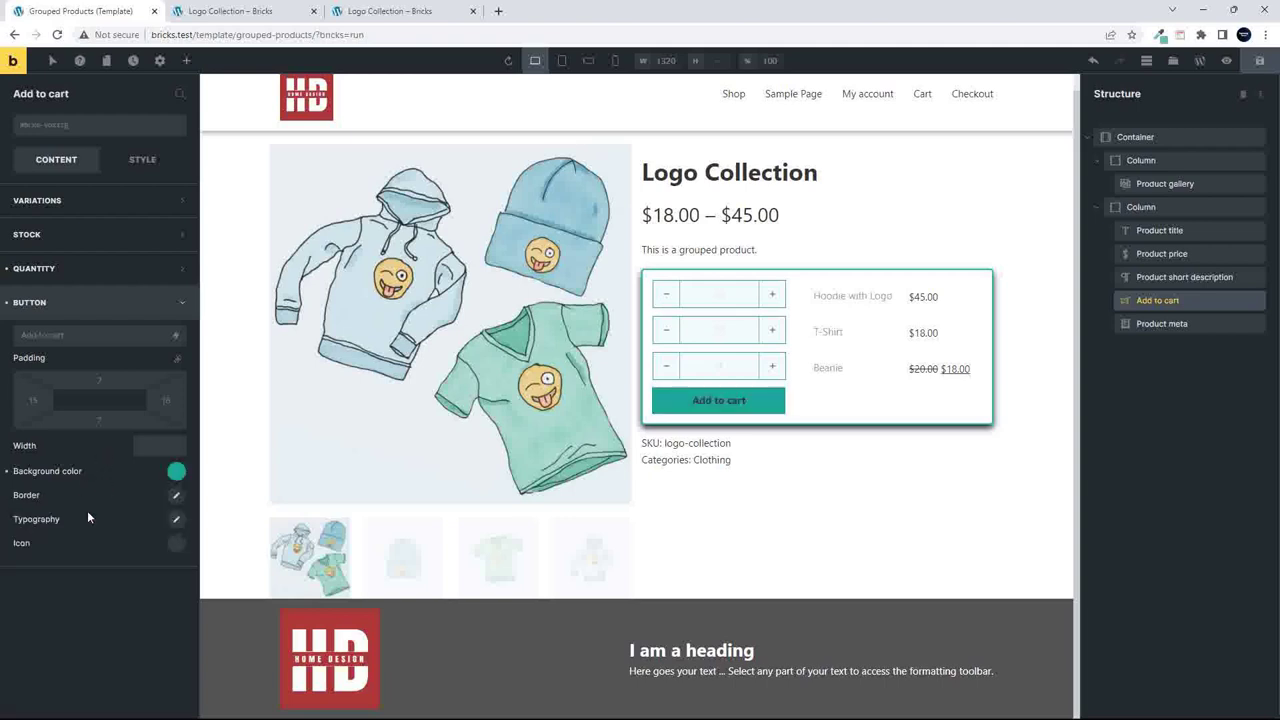
# Set the Add to cart button text colour to white.
pyautogui.click(176, 519)
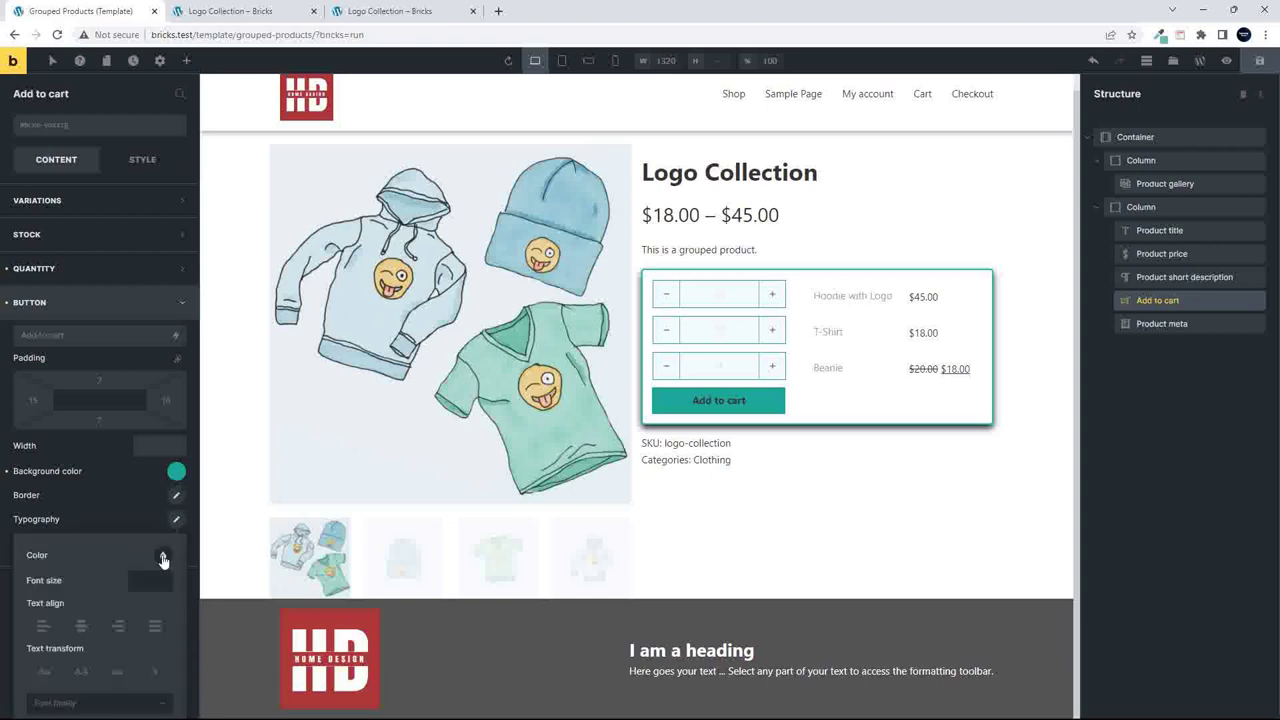
pyautogui.click(163, 557)
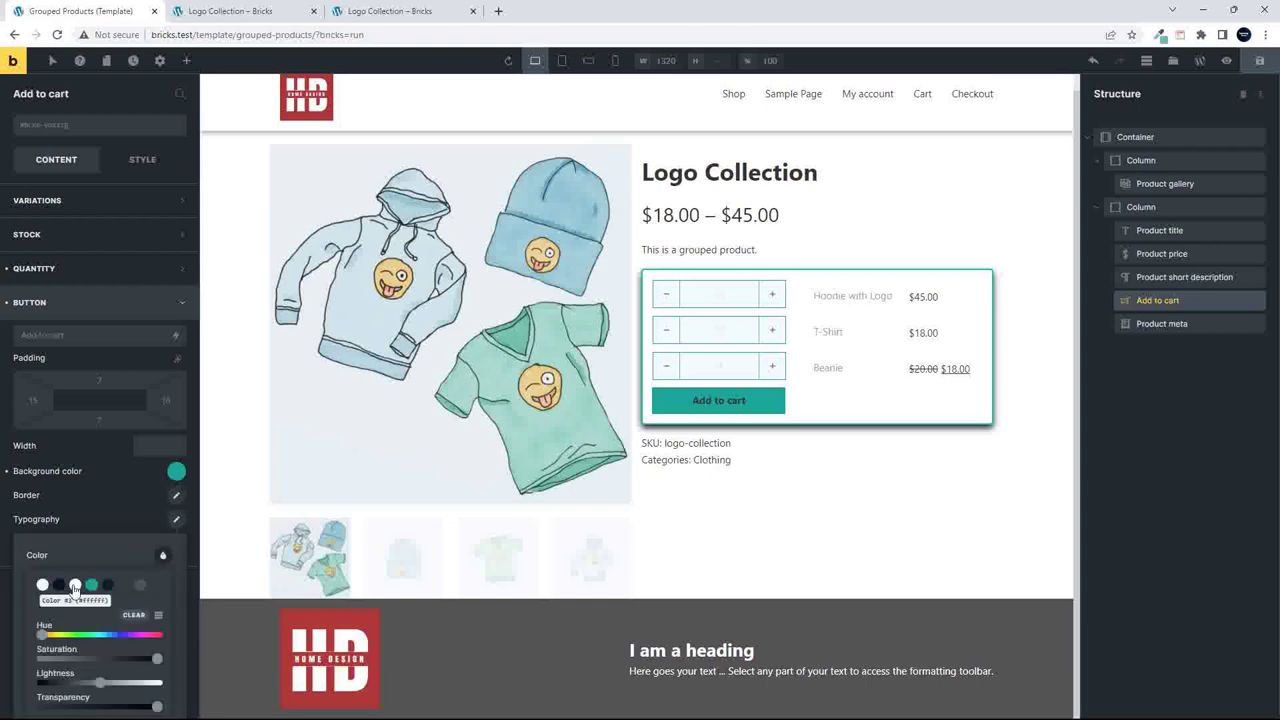
pyautogui.click(75, 586)
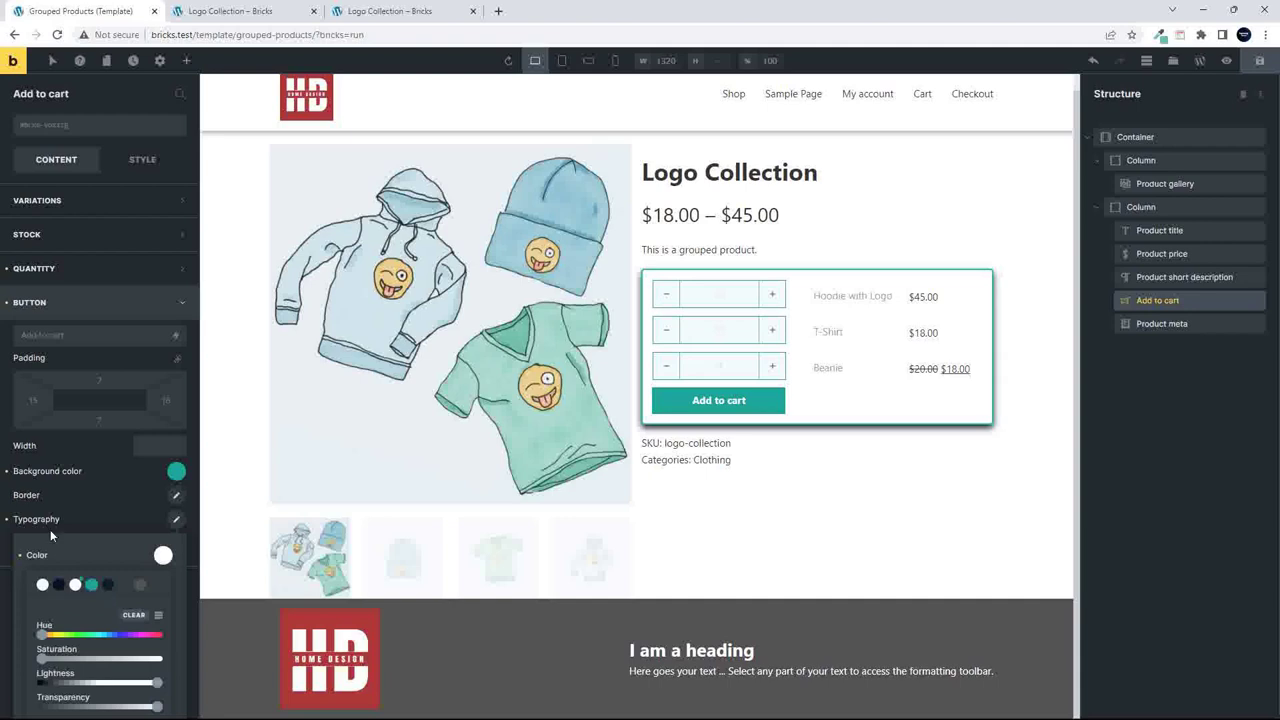
pyautogui.click(124, 488)
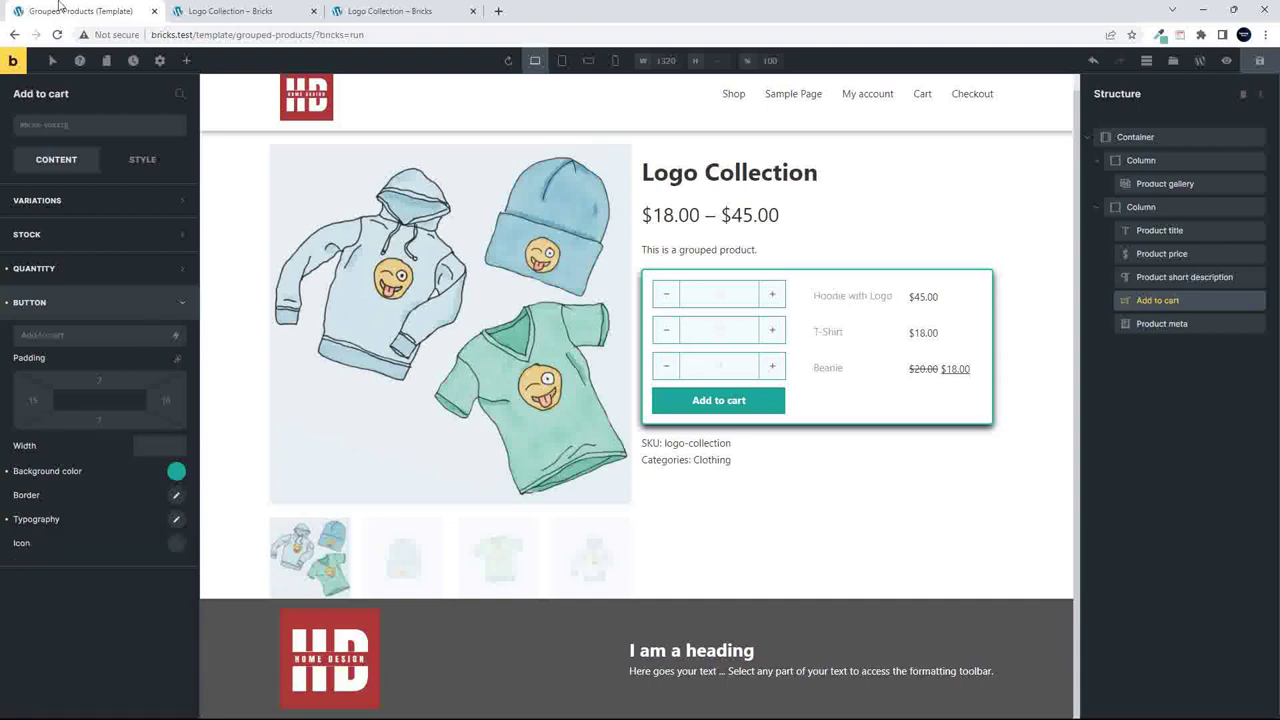
pyautogui.click(53, 62)
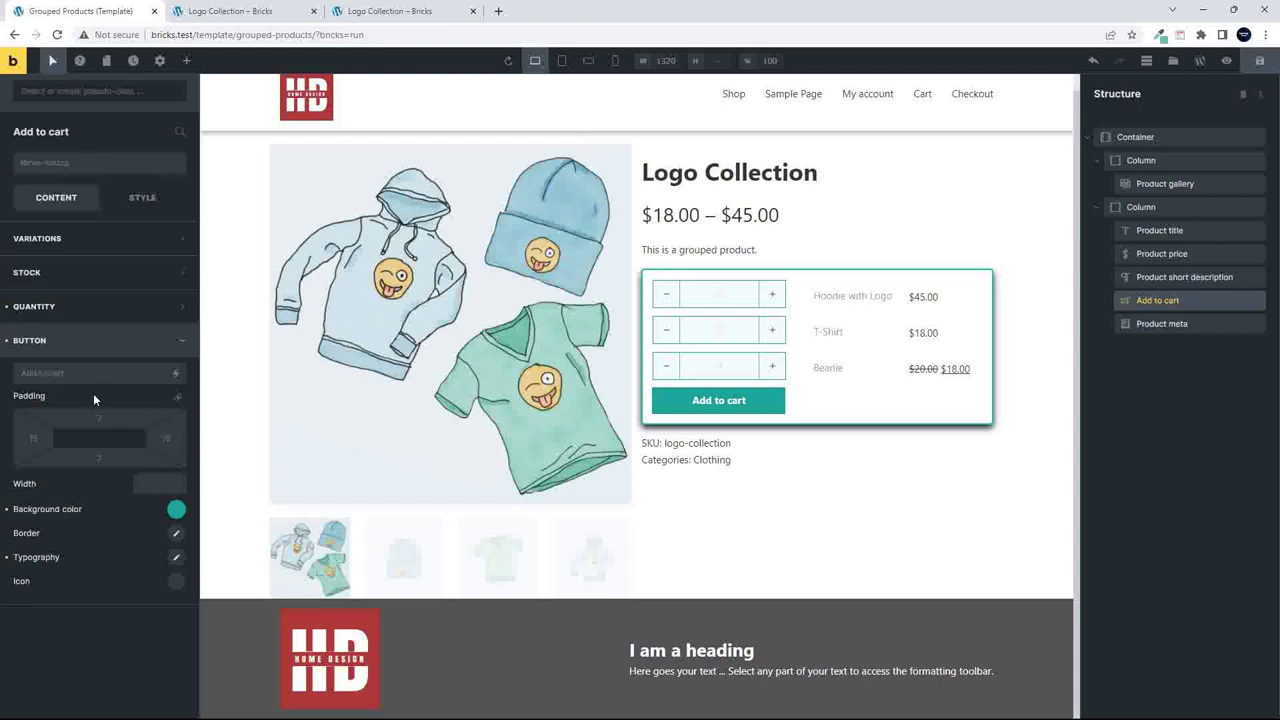
# Switch to the :hover state and give the button a dark navy #071225 background.
pyautogui.click(119, 93)
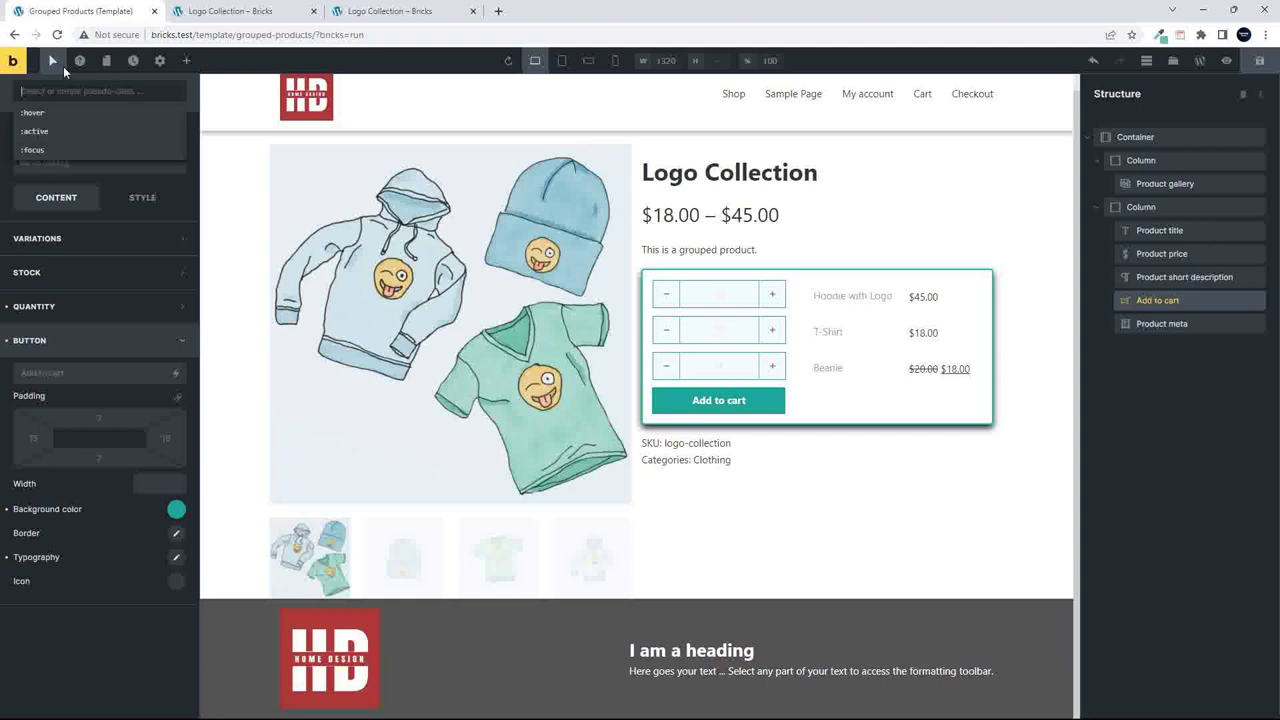
pyautogui.click(39, 113)
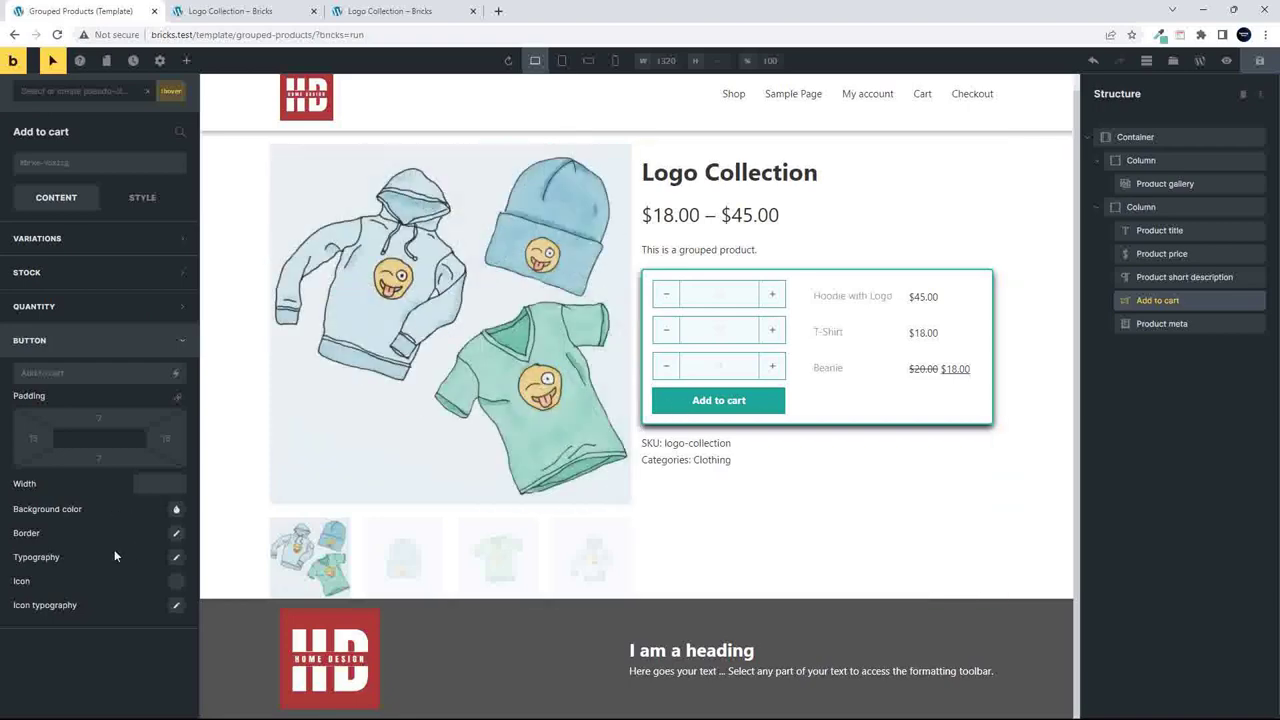
pyautogui.click(175, 509)
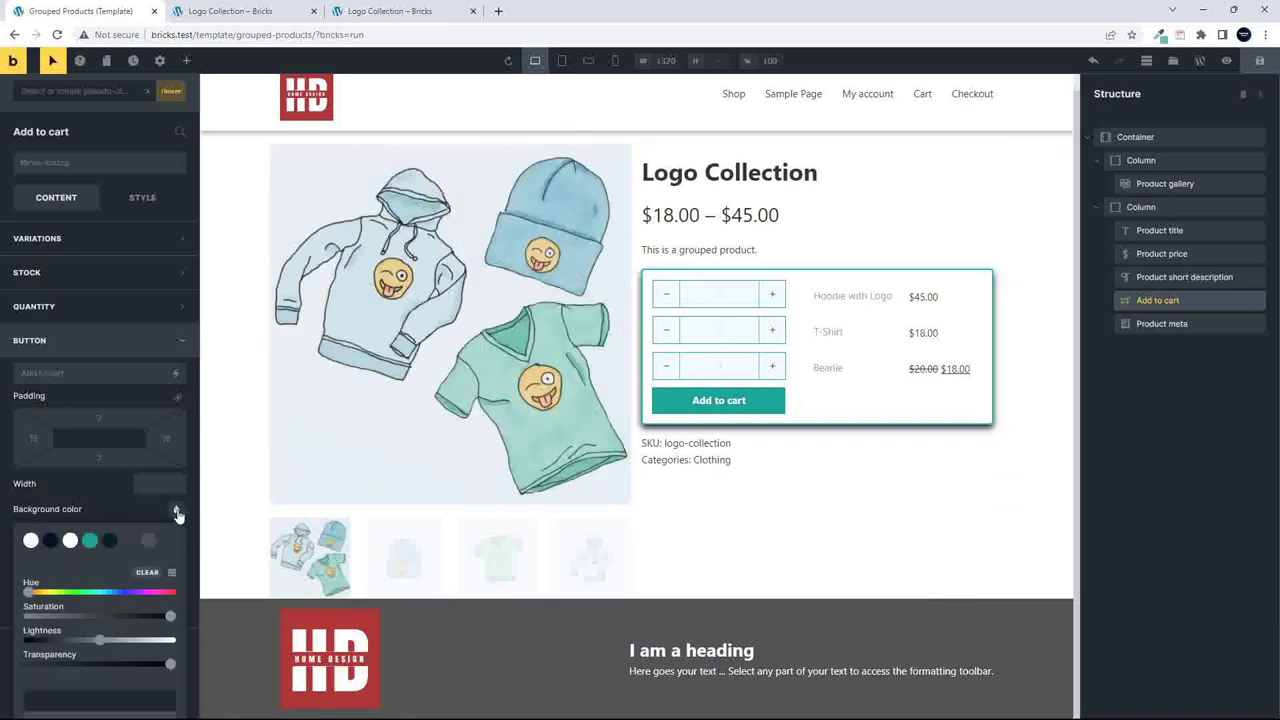
pyautogui.click(50, 541)
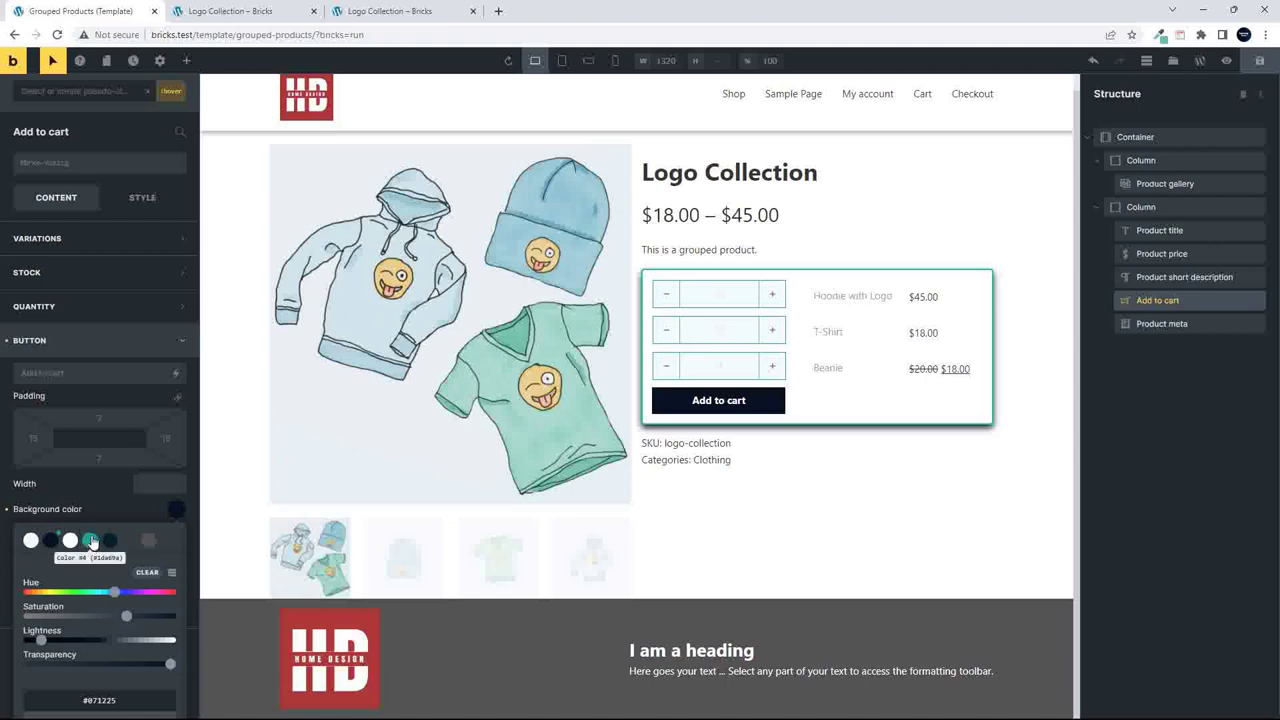
pyautogui.click(103, 505)
# Make the hovered button text teal, then return to the normal state.
pyautogui.click(175, 557)
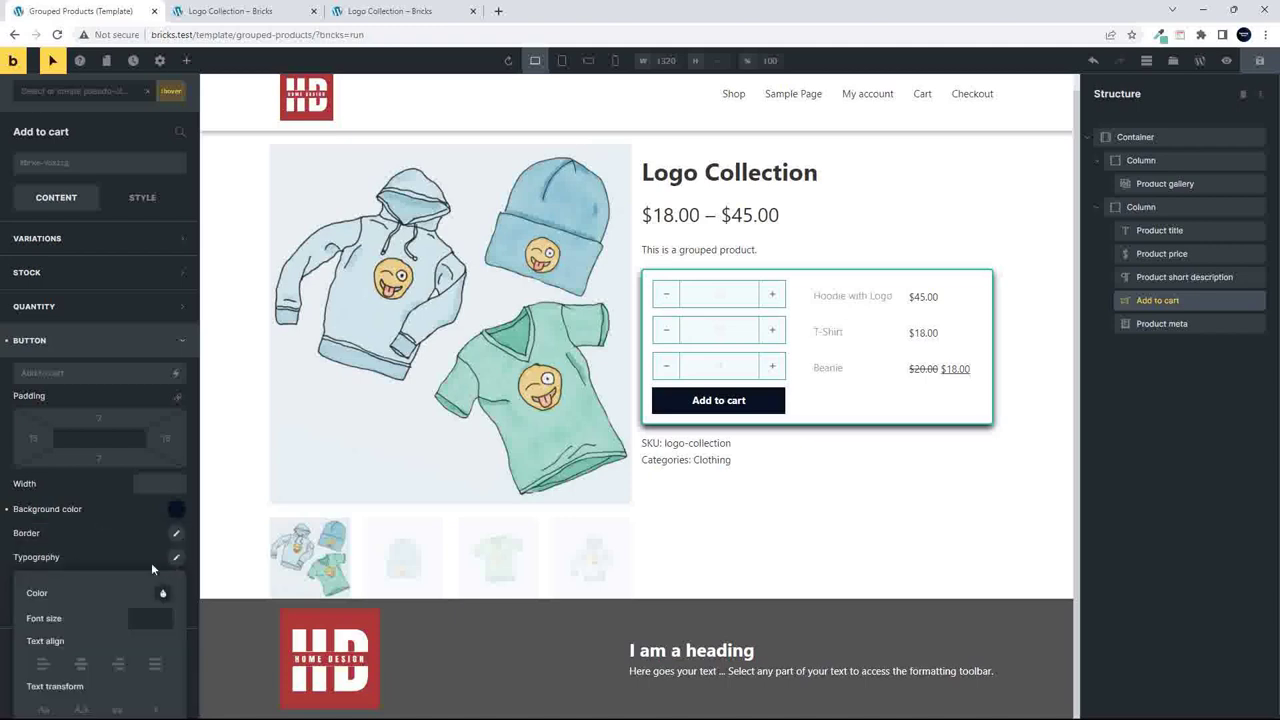
pyautogui.click(165, 597)
pyautogui.click(91, 624)
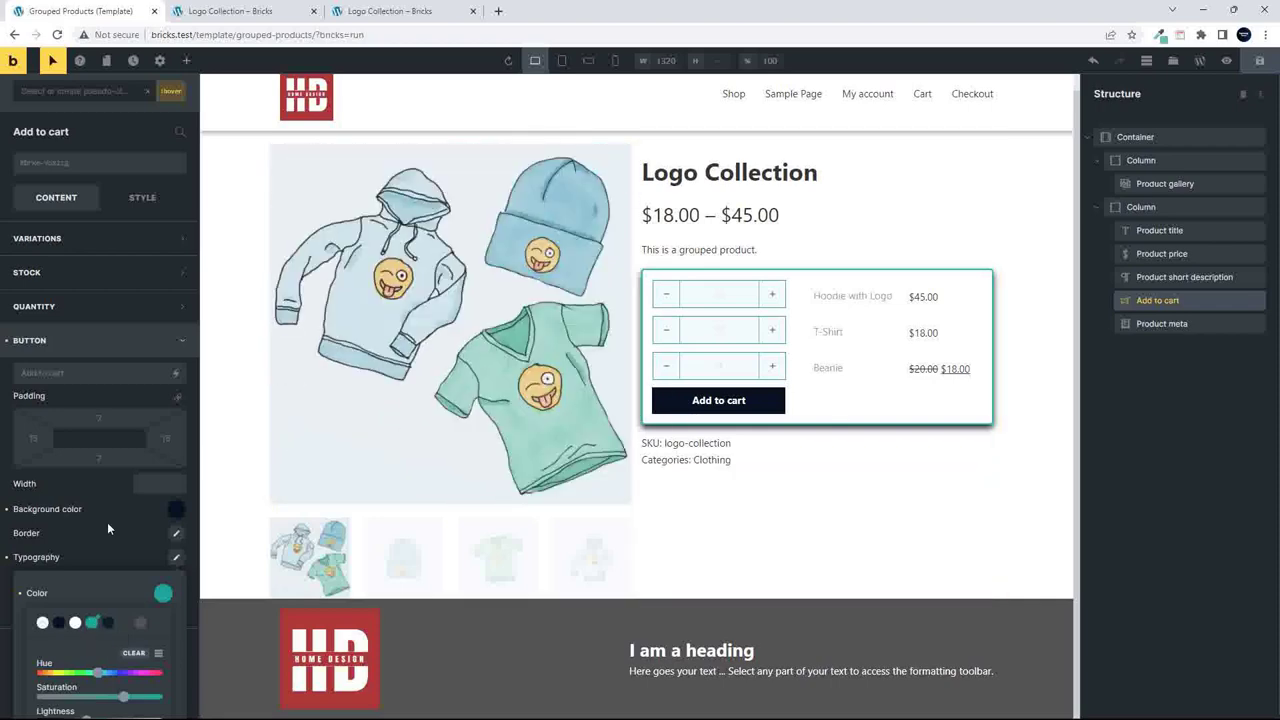
pyautogui.click(92, 543)
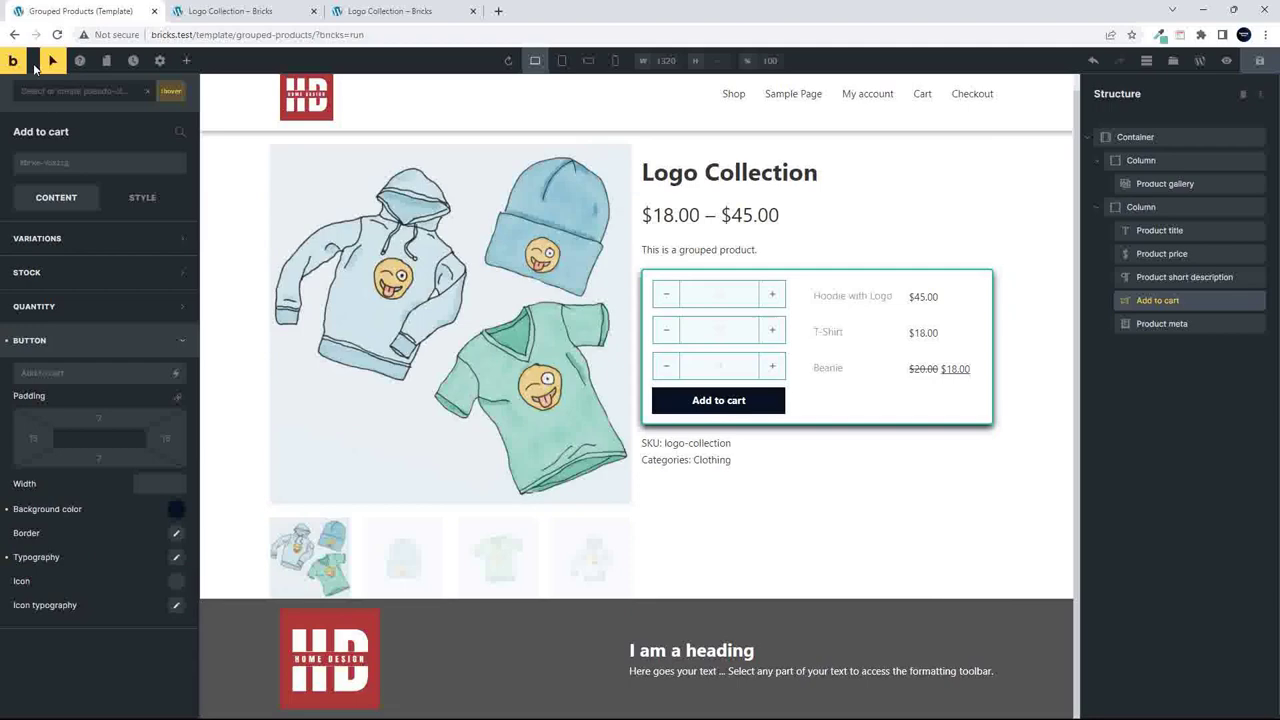
pyautogui.click(63, 89)
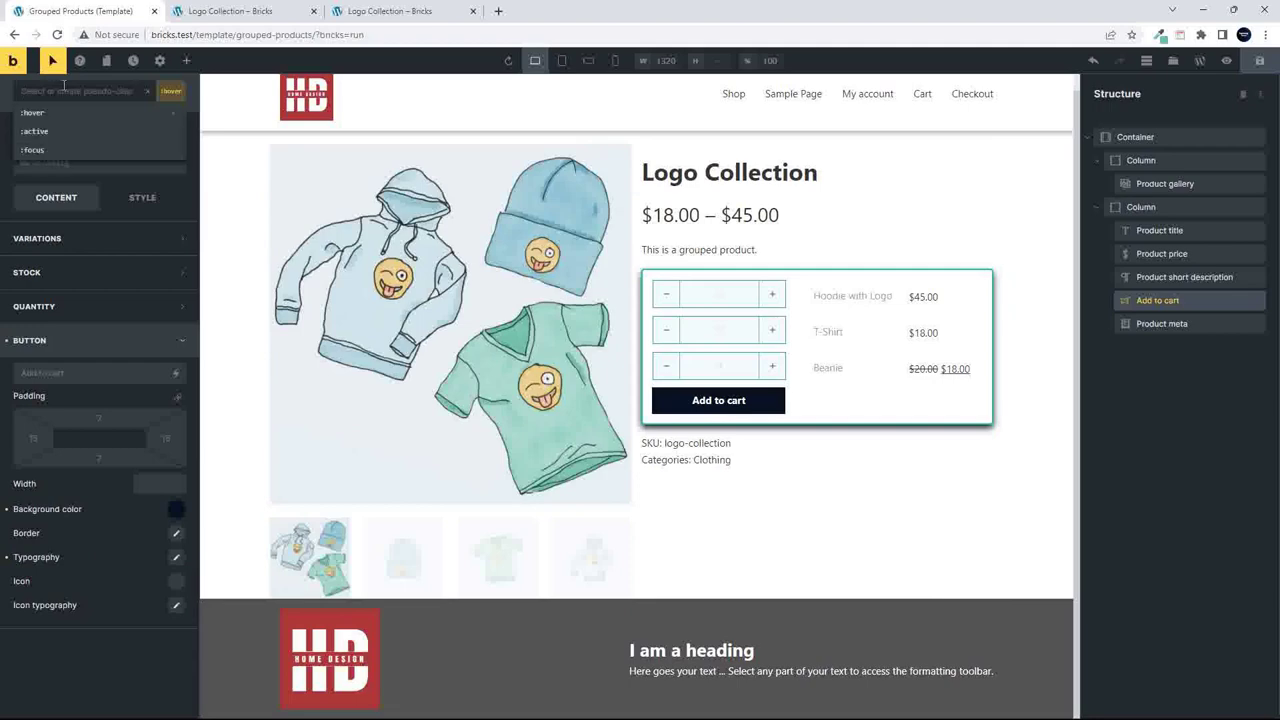
pyautogui.click(53, 61)
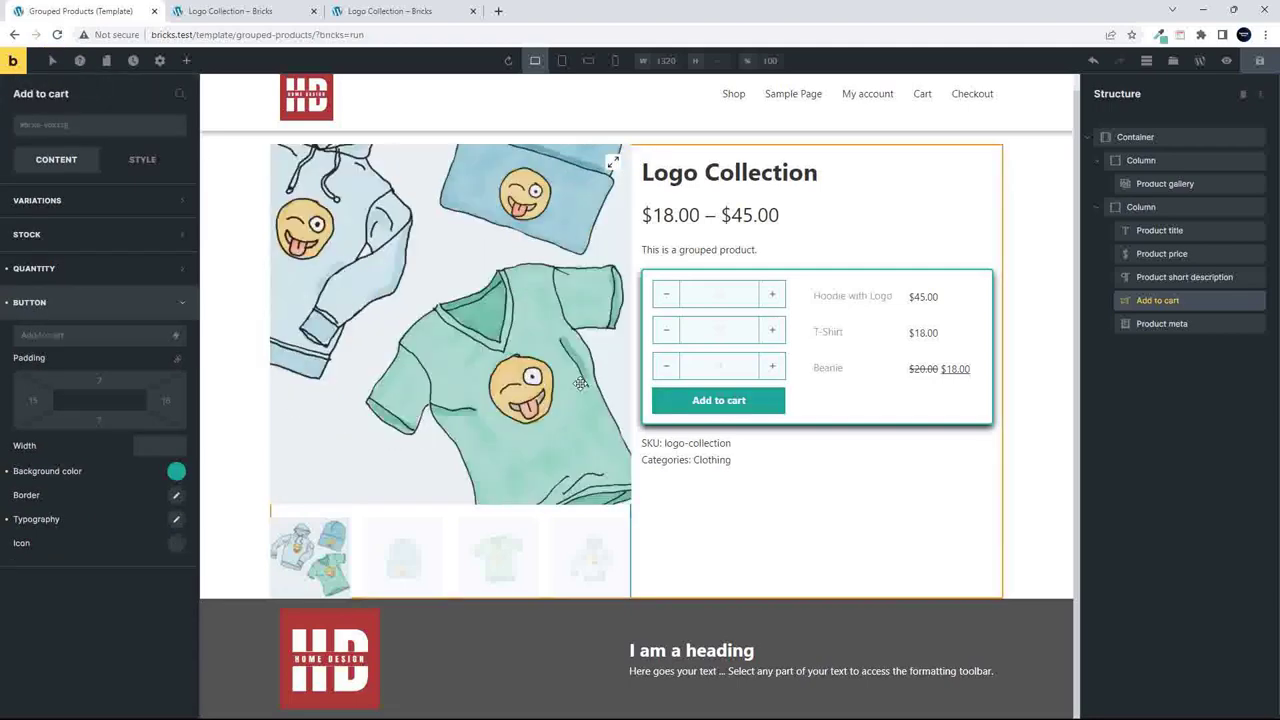
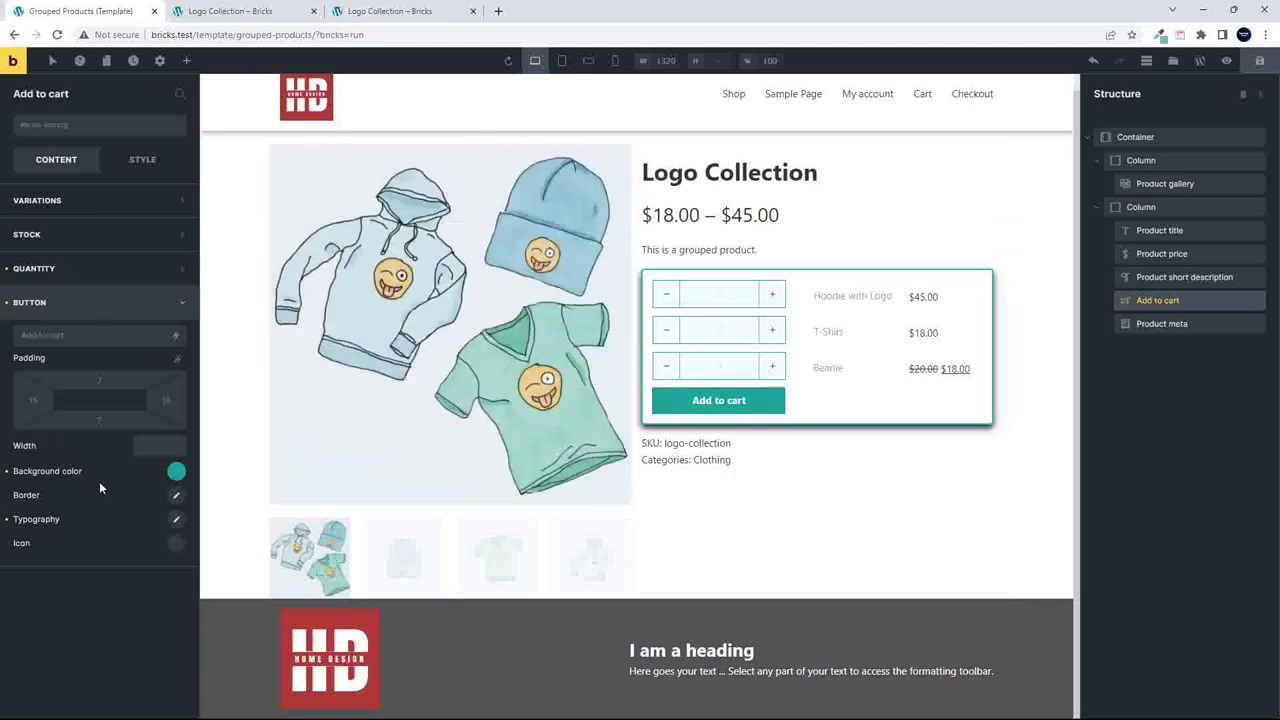
# Put the first Ionicons 'cart' icon on the Add to cart button.
pyautogui.click(174, 546)
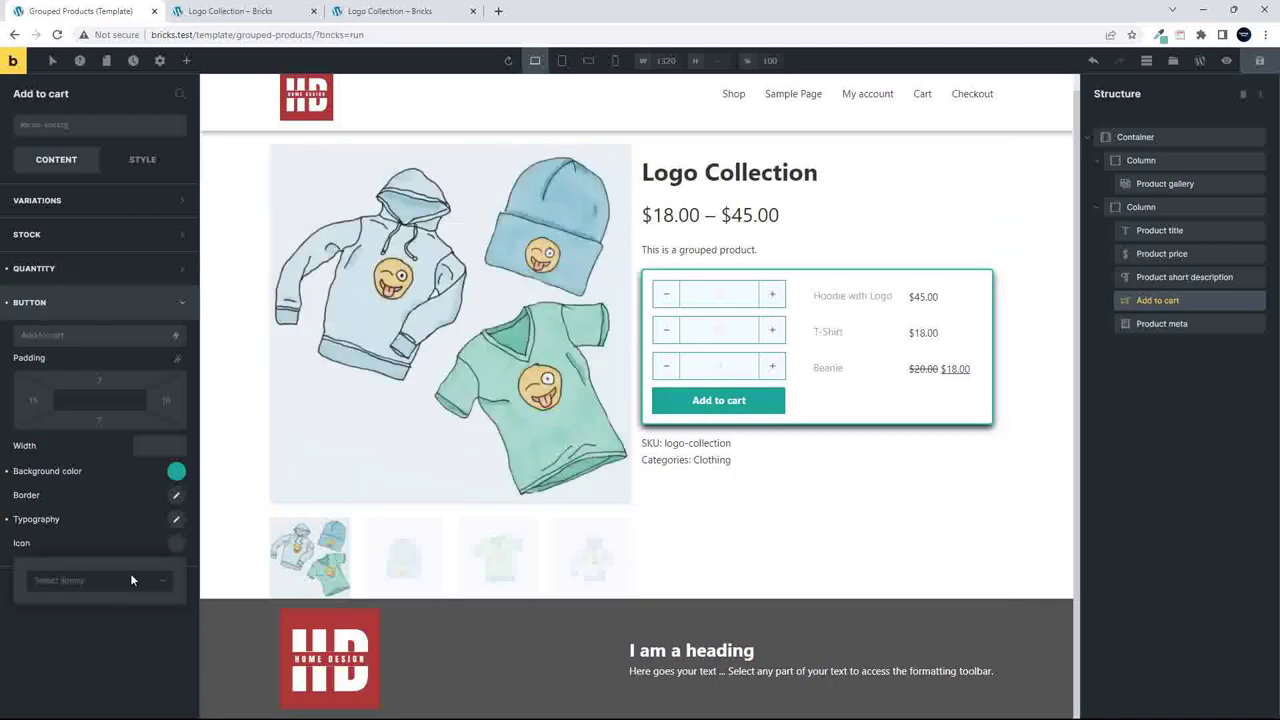
pyautogui.click(151, 586)
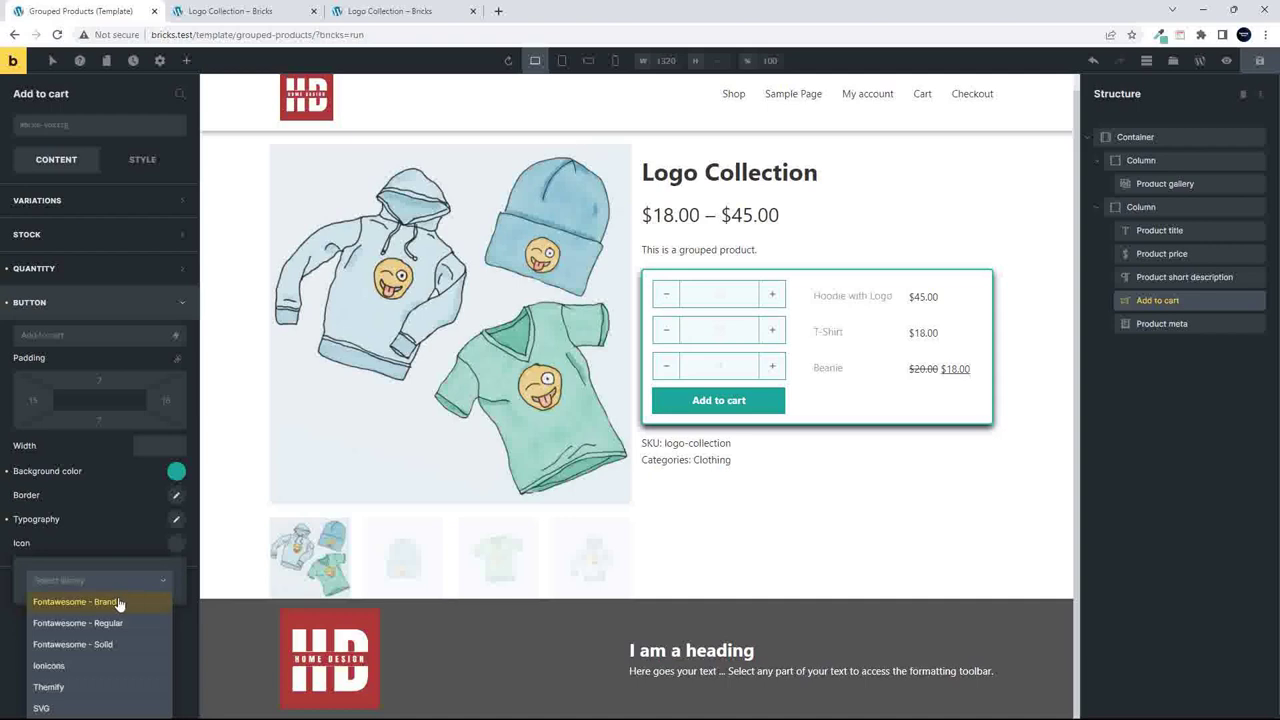
pyautogui.click(71, 668)
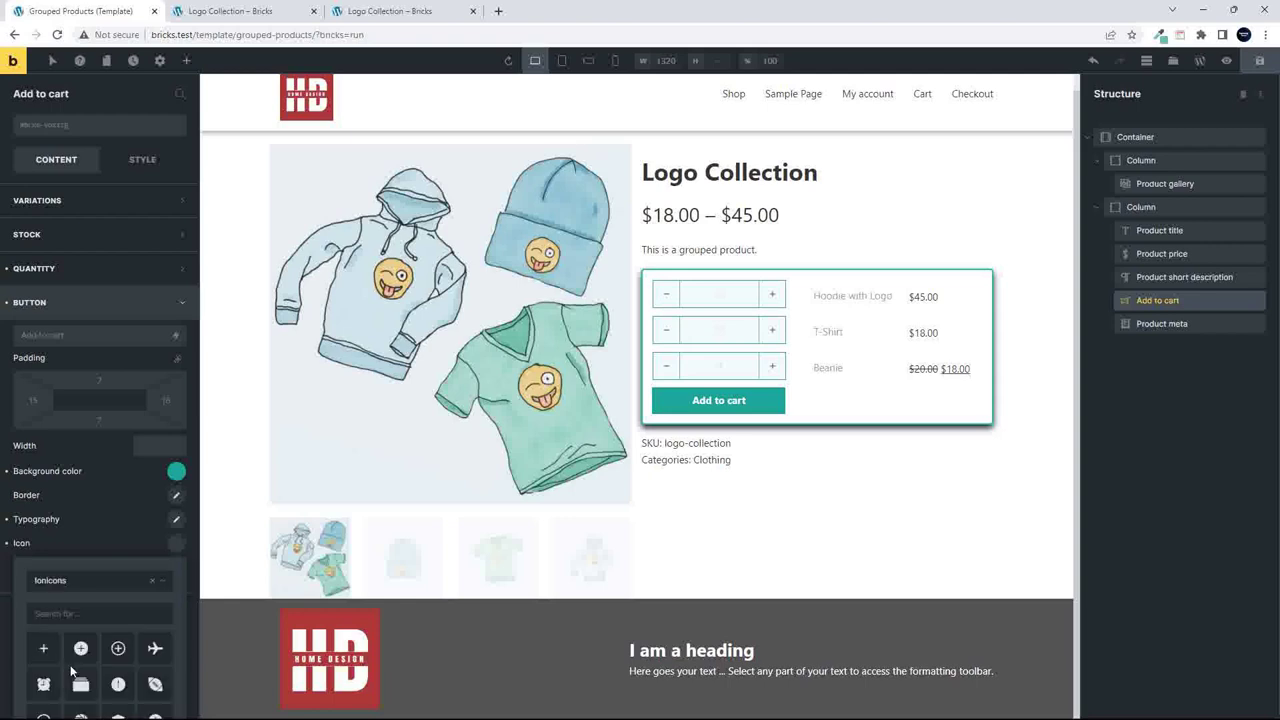
pyautogui.click(61, 611)
pyautogui.write('cart')
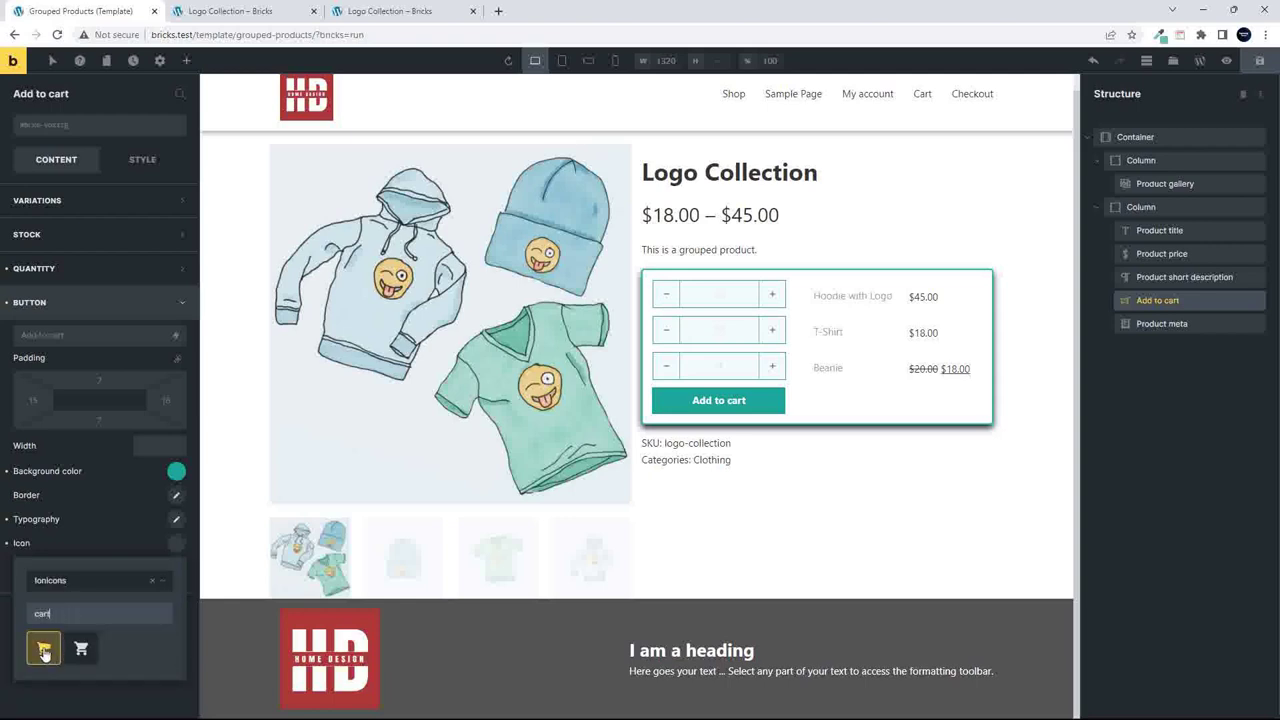
pyautogui.click(44, 650)
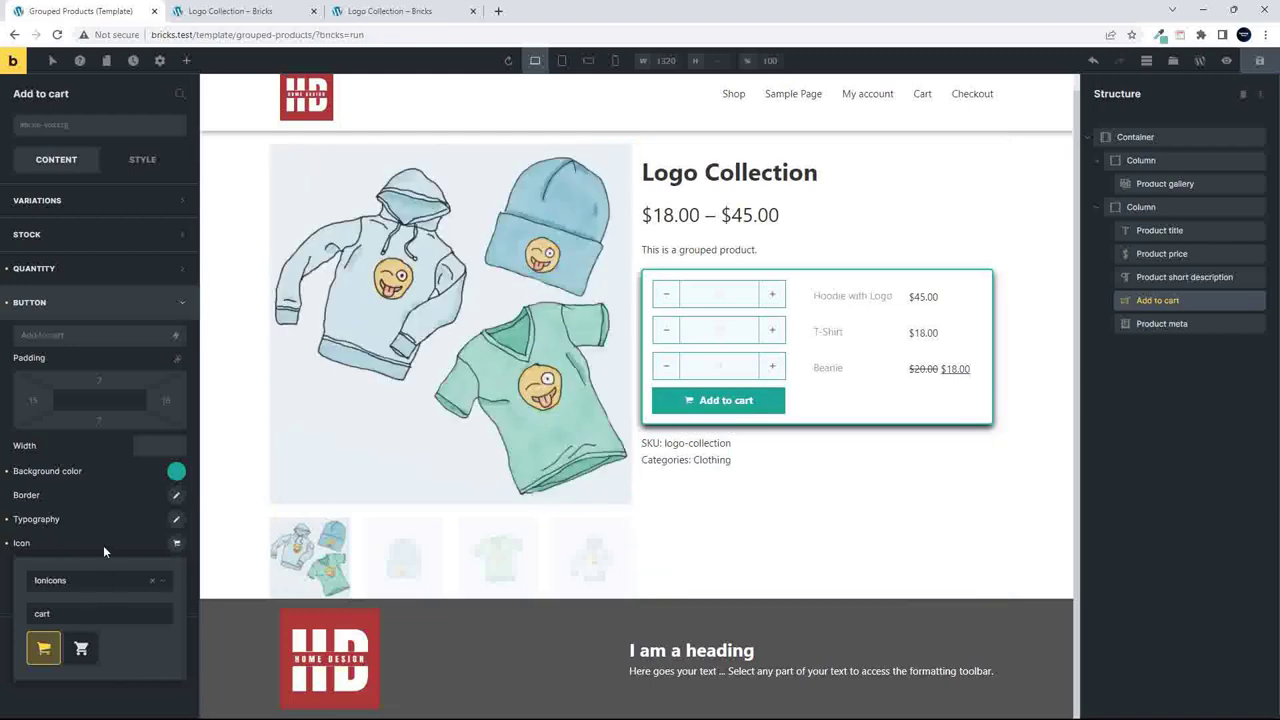
pyautogui.click(103, 545)
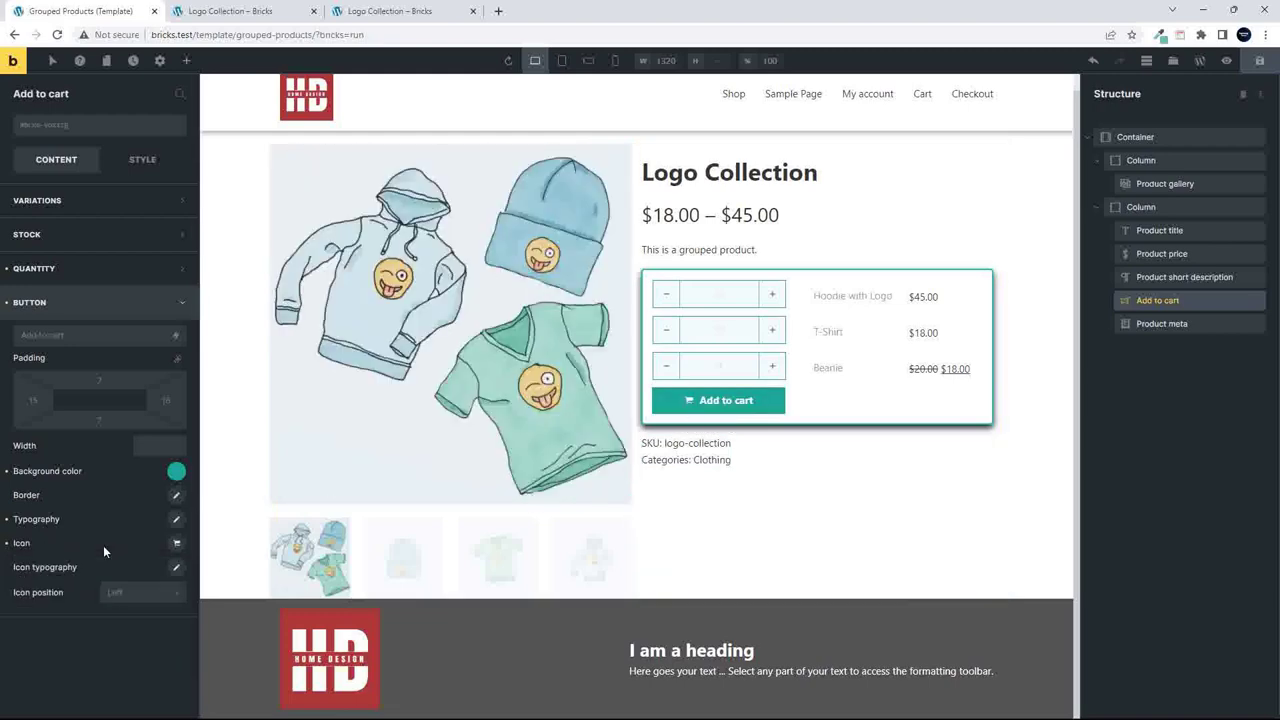
# Set the button's cart icon font size to 18.
pyautogui.click(177, 568)
pyautogui.click(145, 628)
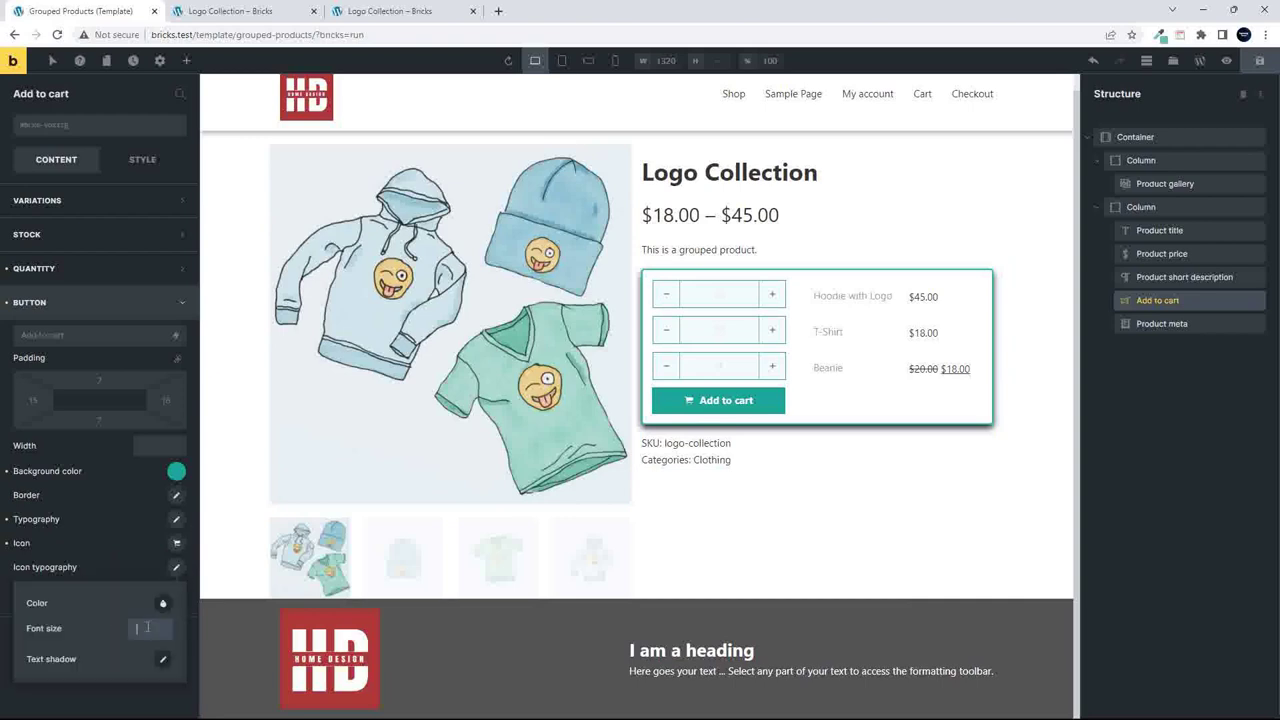
pyautogui.write('18')
pyautogui.click(180, 307)
# Unlink the button's border corner radius values and save the template.
pyautogui.click(180, 307)
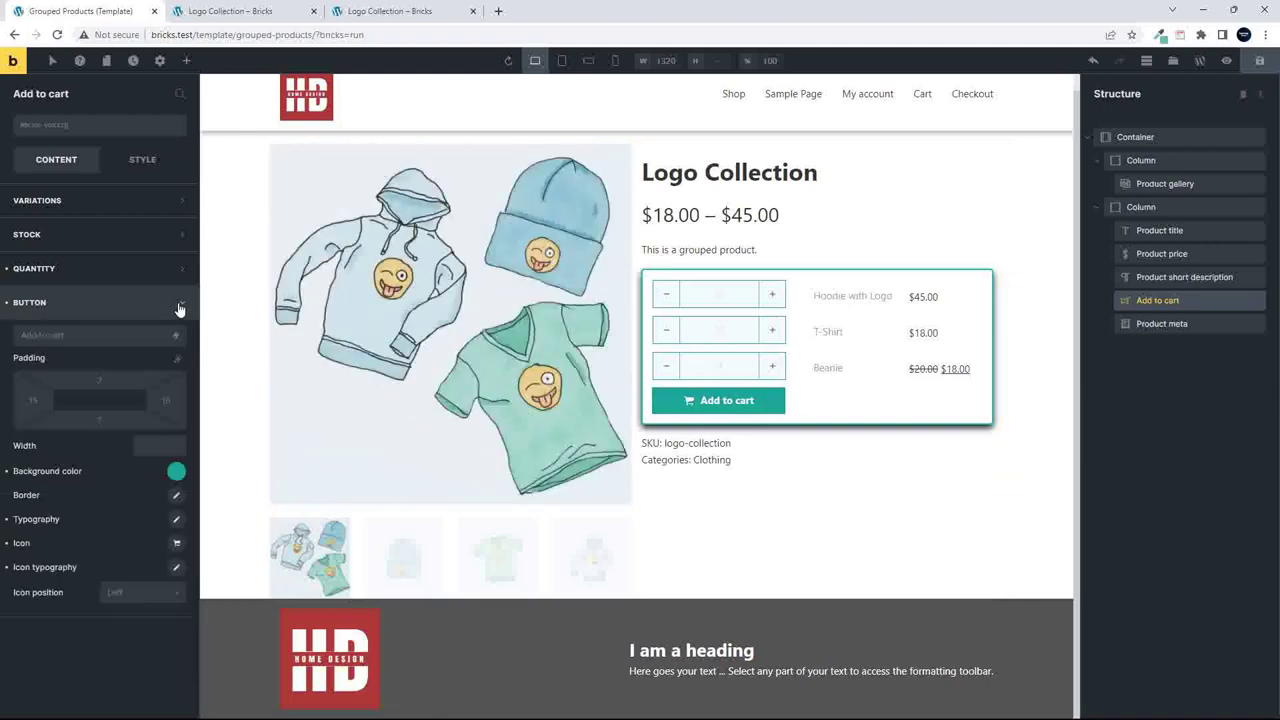
pyautogui.click(177, 499)
pyautogui.click(164, 638)
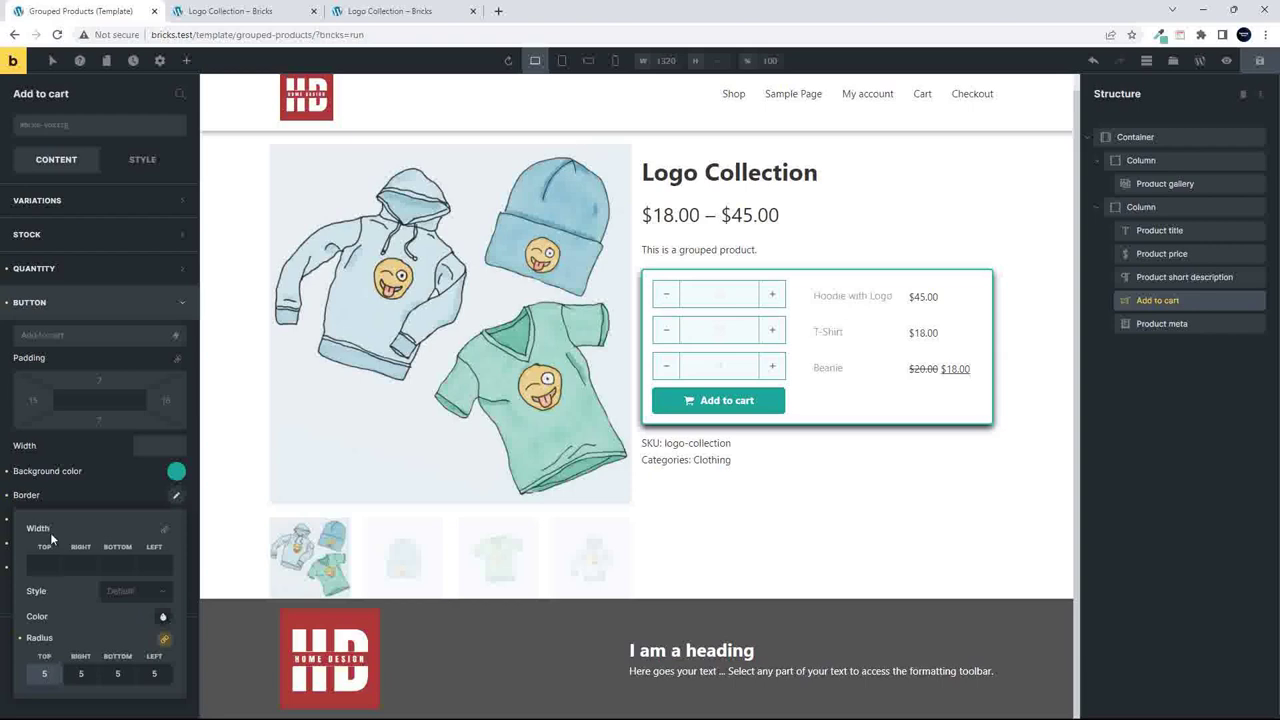
pyautogui.click(89, 498)
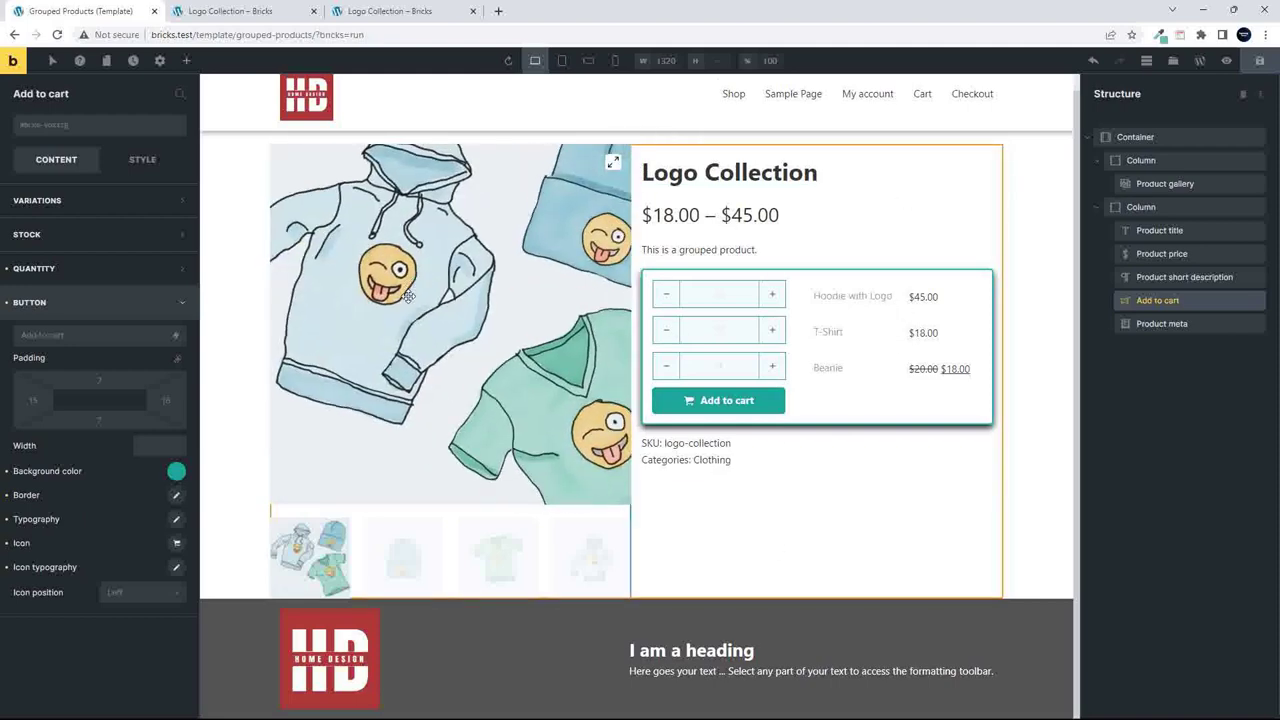
pyautogui.click(1259, 60)
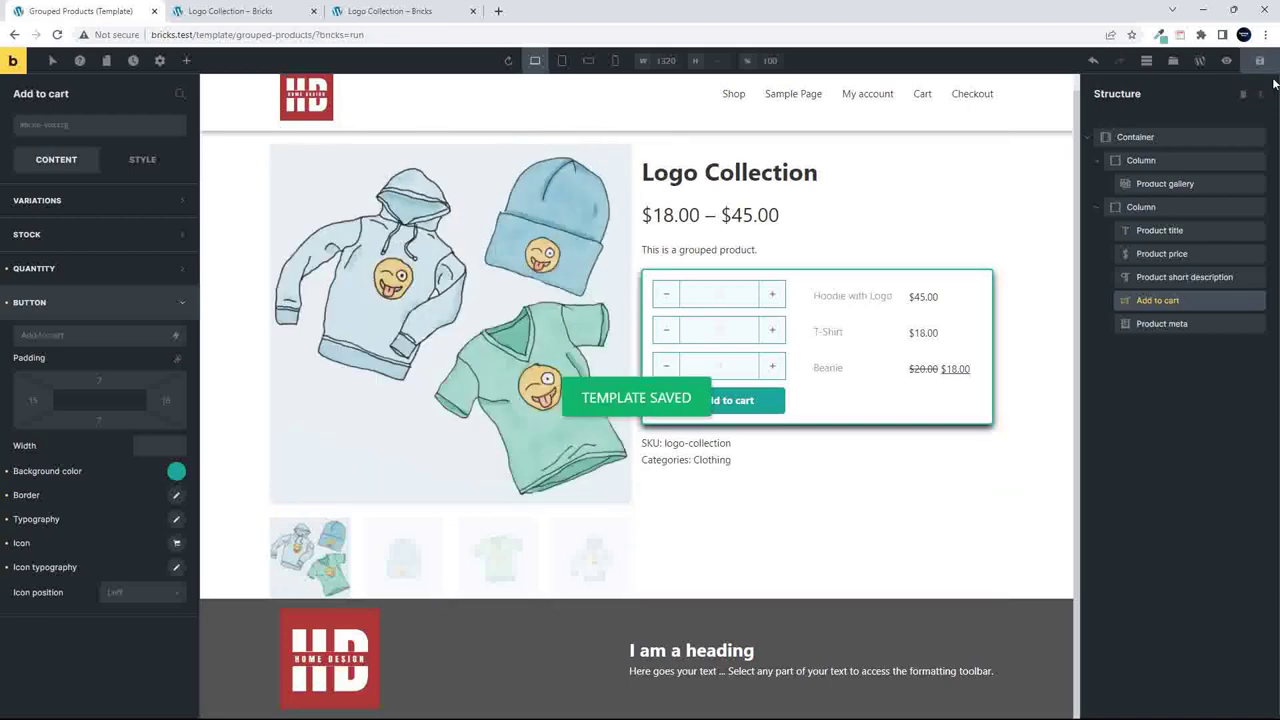
# Preview the template and view the Logo Collection page on the live site.
pyautogui.click(1227, 62)
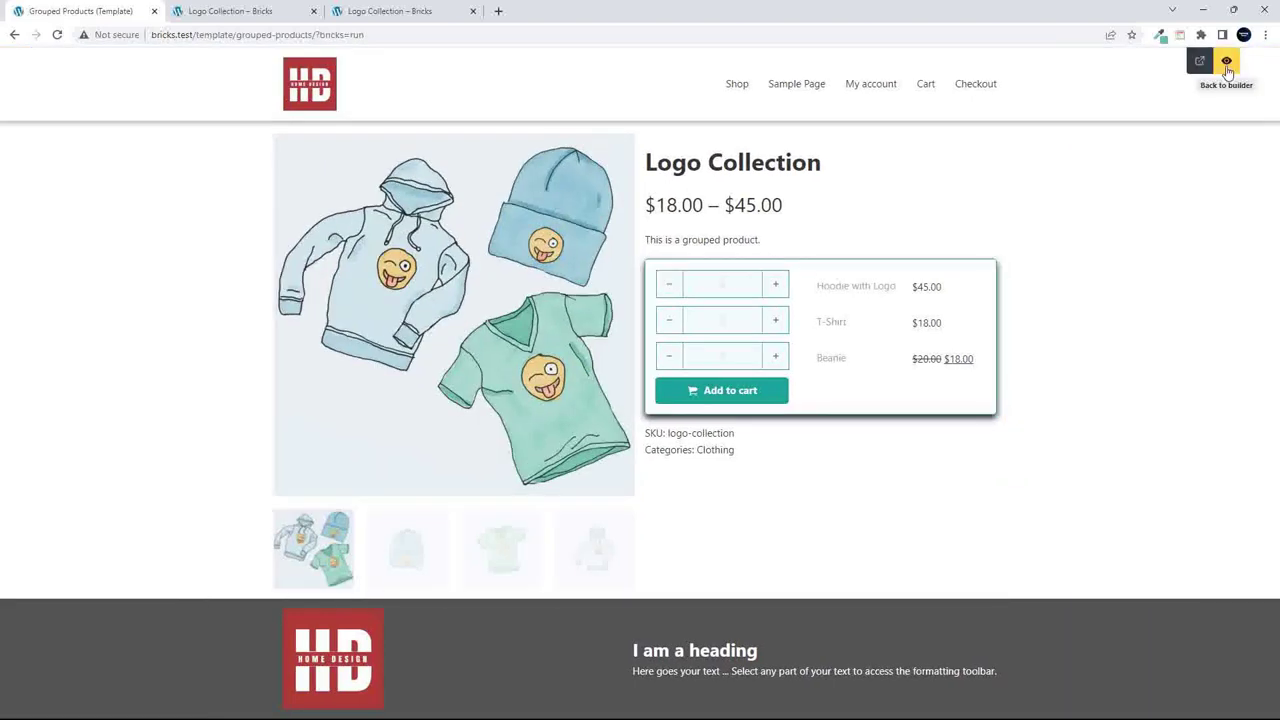
pyautogui.click(213, 14)
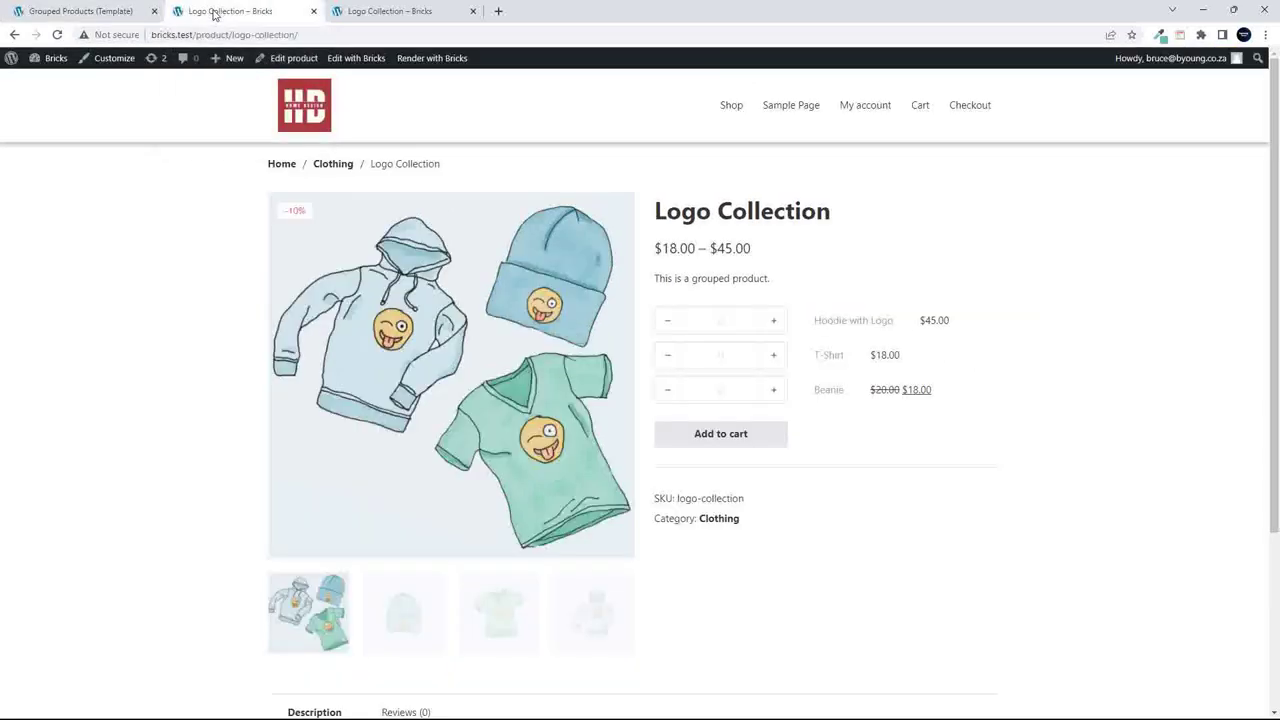
pyautogui.click(96, 12)
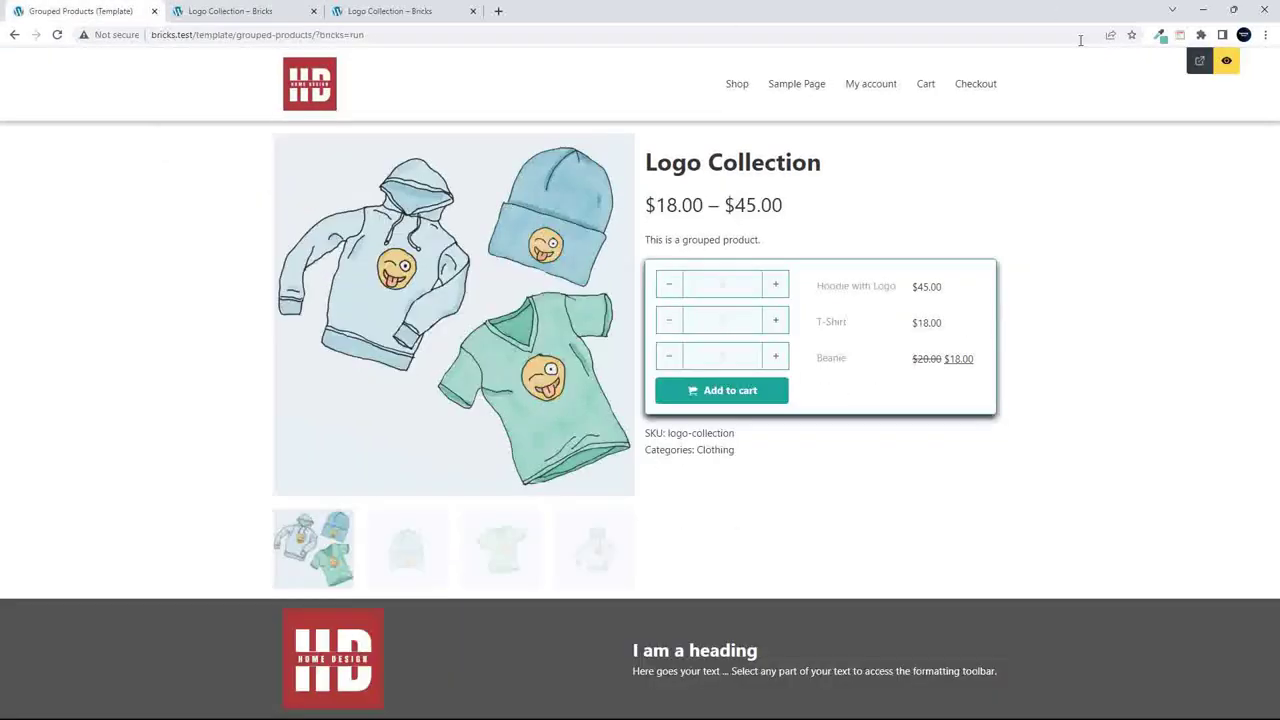
pyautogui.click(1199, 60)
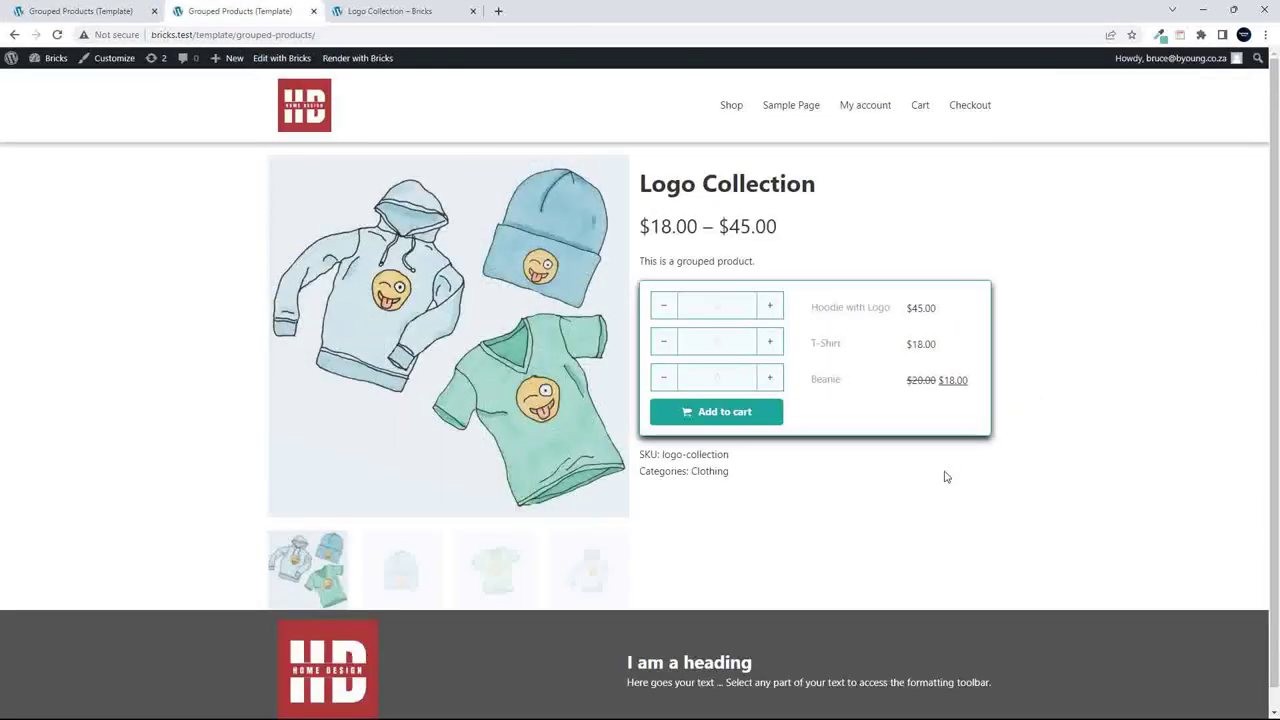
# Set Hoodie with Logo to 10 and T-Shirt to 7, then open Beanie from Shop.
pyautogui.click(734, 308)
pyautogui.click(771, 342)
pyautogui.doubleClick(771, 342)
pyautogui.click(771, 342)
pyautogui.click(771, 342)
pyautogui.click(771, 342)
pyautogui.click(771, 342)
pyautogui.click(731, 106)
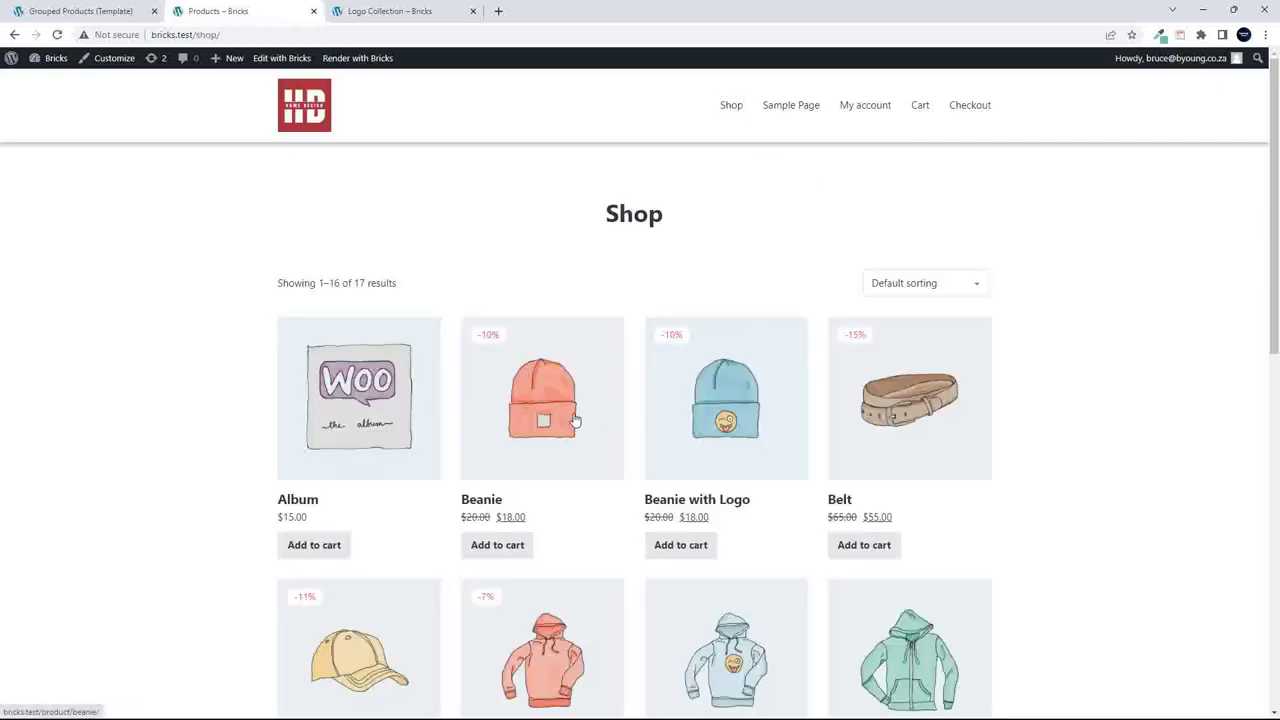
pyautogui.click(575, 421)
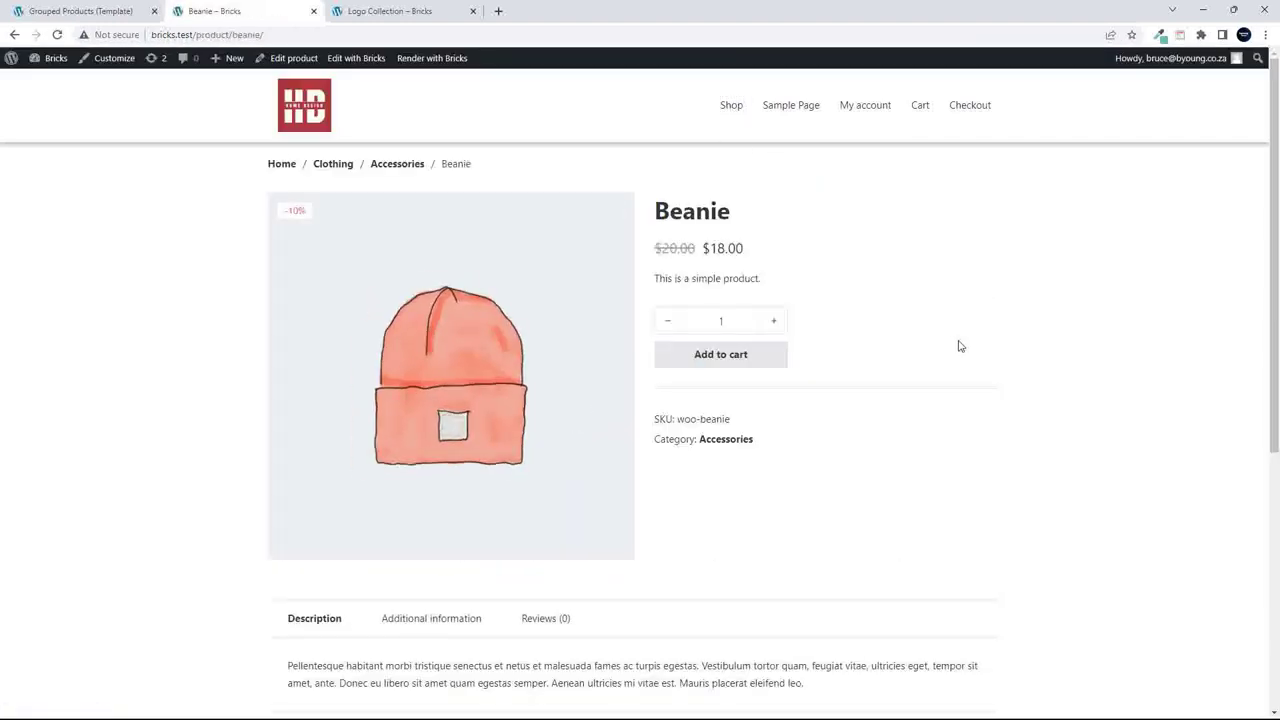
# Browse the Album and Hoodie with Zipper product pages from the Shop.
pyautogui.click(733, 108)
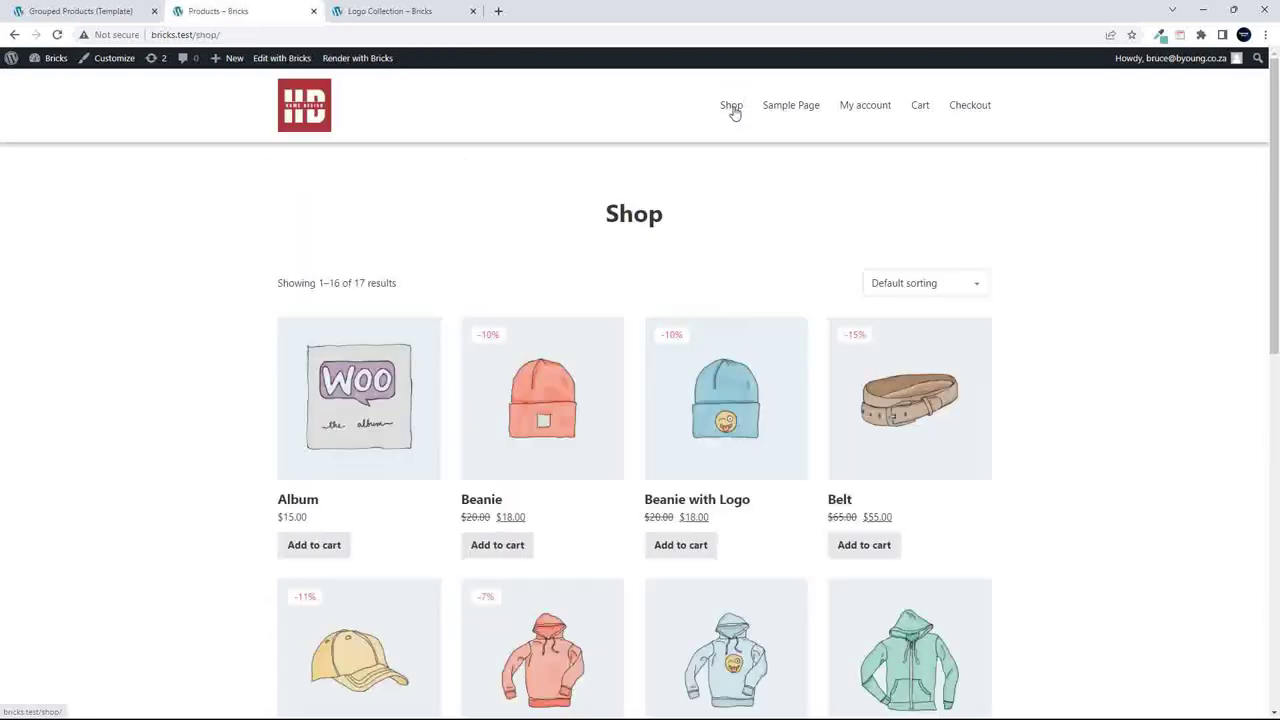
pyautogui.scroll(-2, 916, 453)
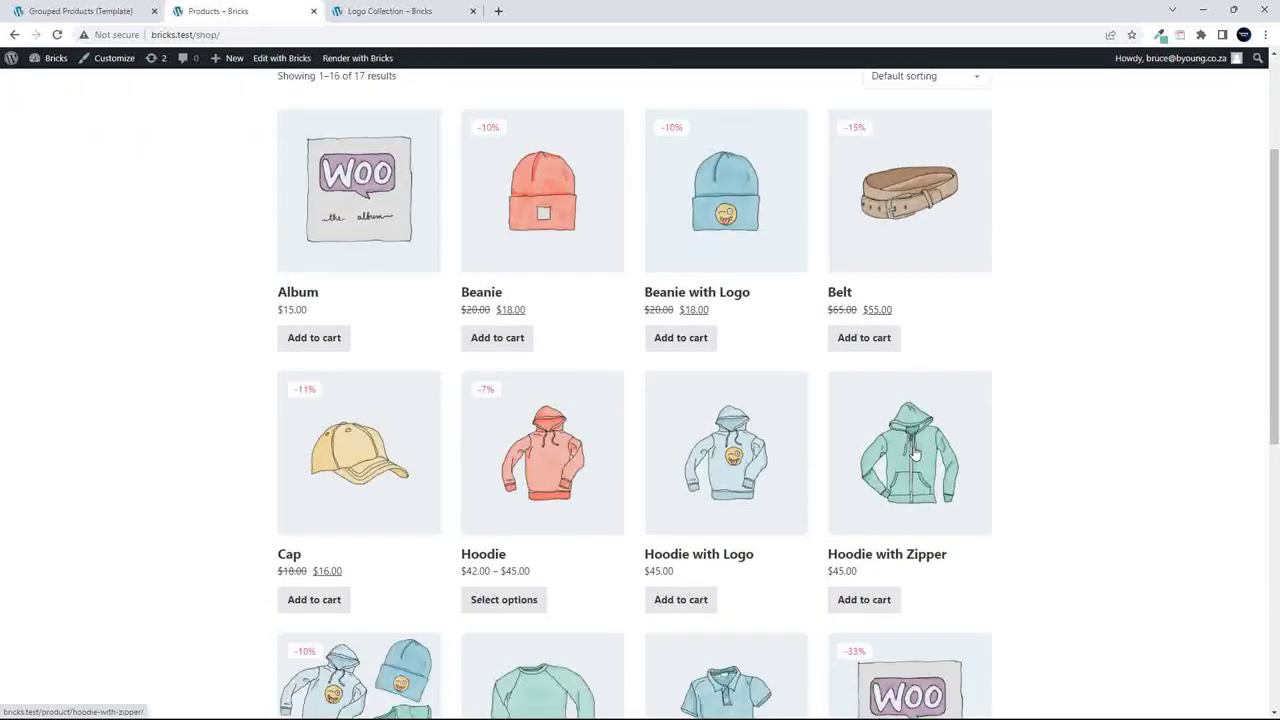
pyautogui.click(358, 155)
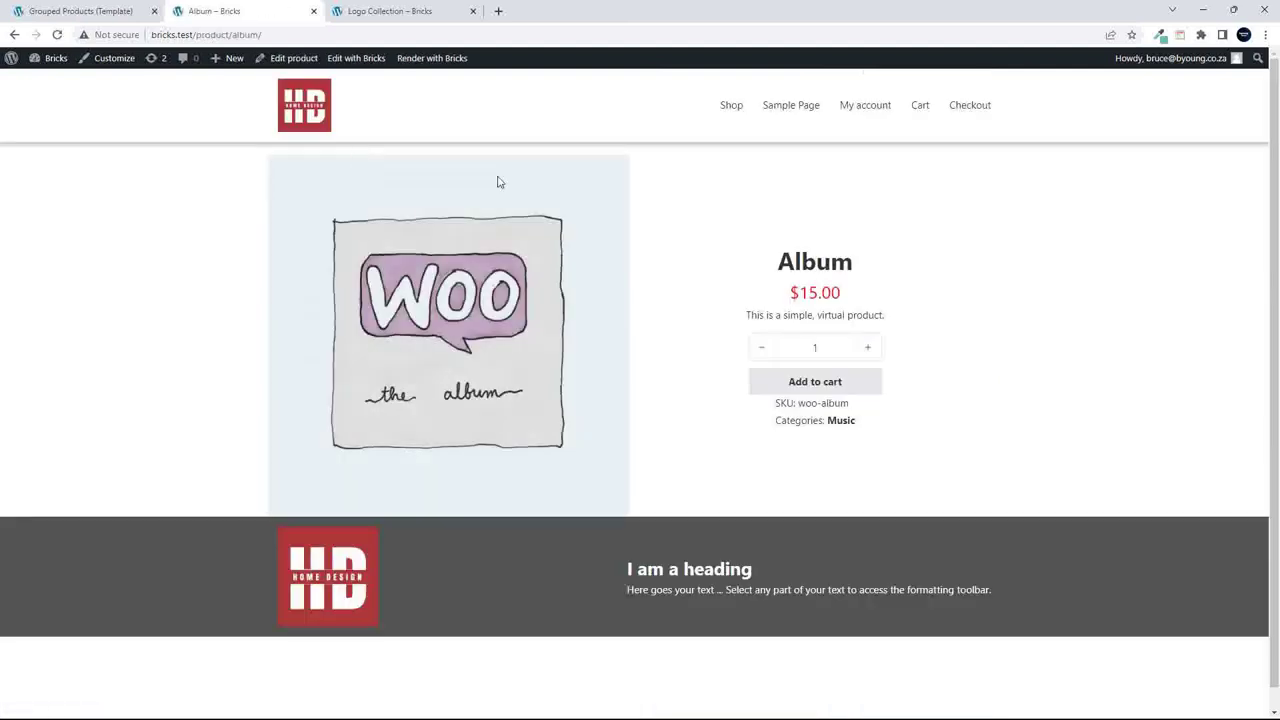
pyautogui.click(733, 107)
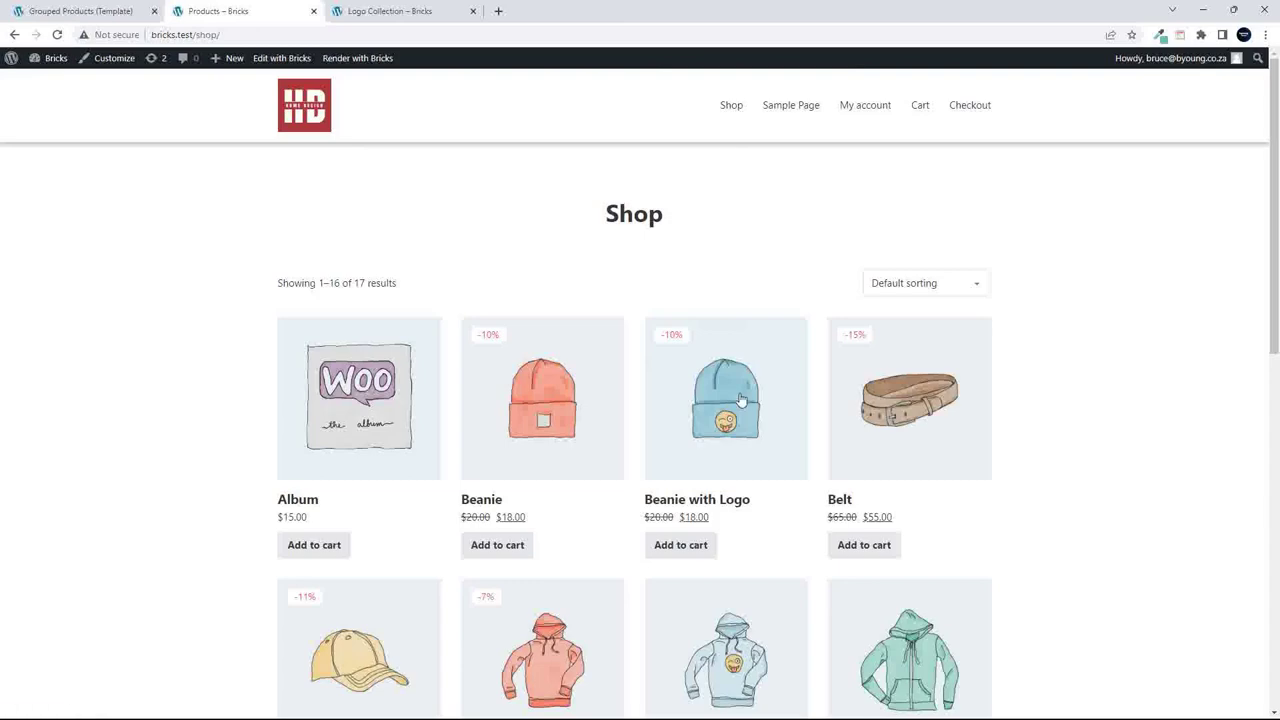
pyautogui.scroll(-1, 752, 418)
pyautogui.scroll(-3, 752, 418)
pyautogui.click(870, 388)
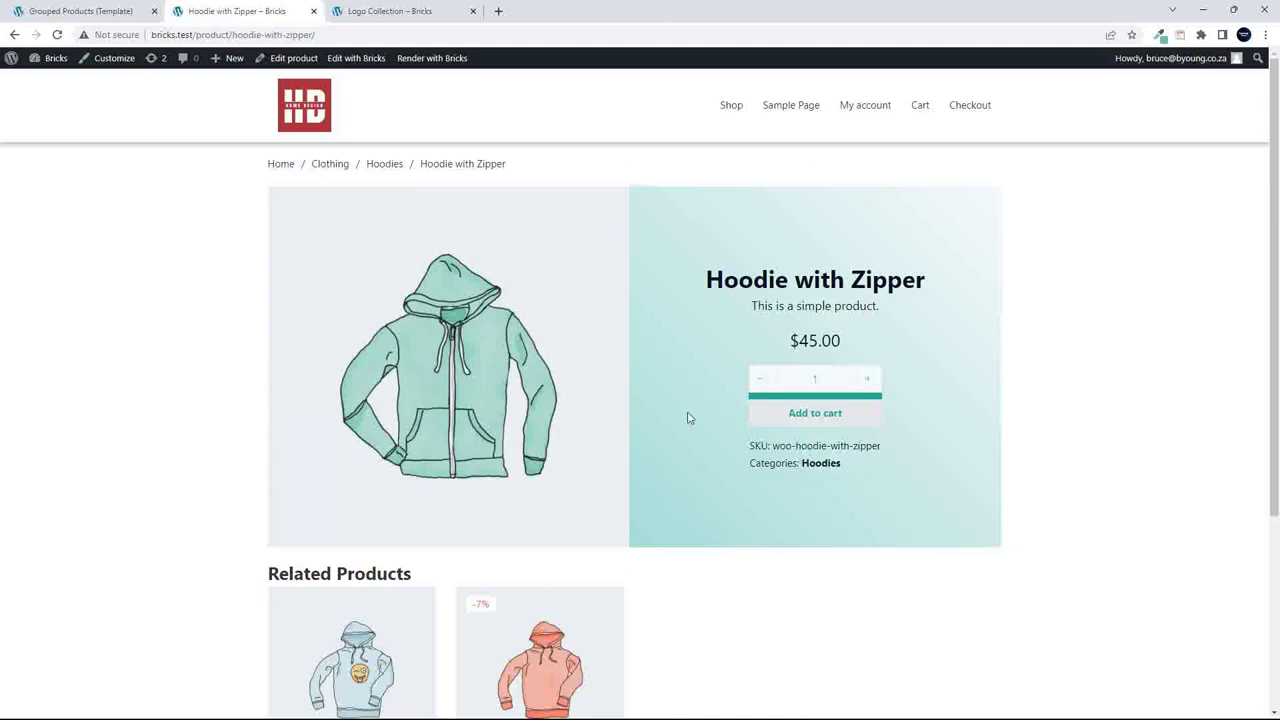
# From Hoodie, follow related products to Hoodie with Logo and Hoodie with Zipper; close the template tab.
pyautogui.click(732, 108)
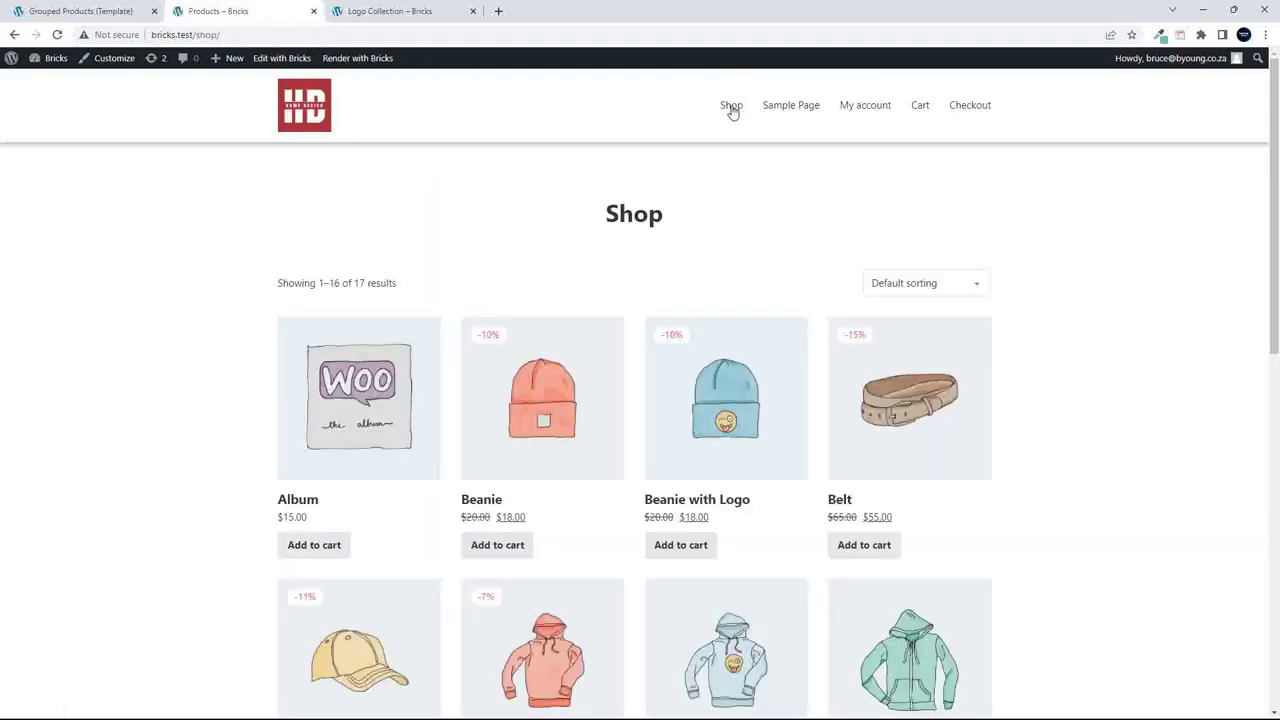
pyautogui.scroll(-4, 730, 305)
pyautogui.click(512, 268)
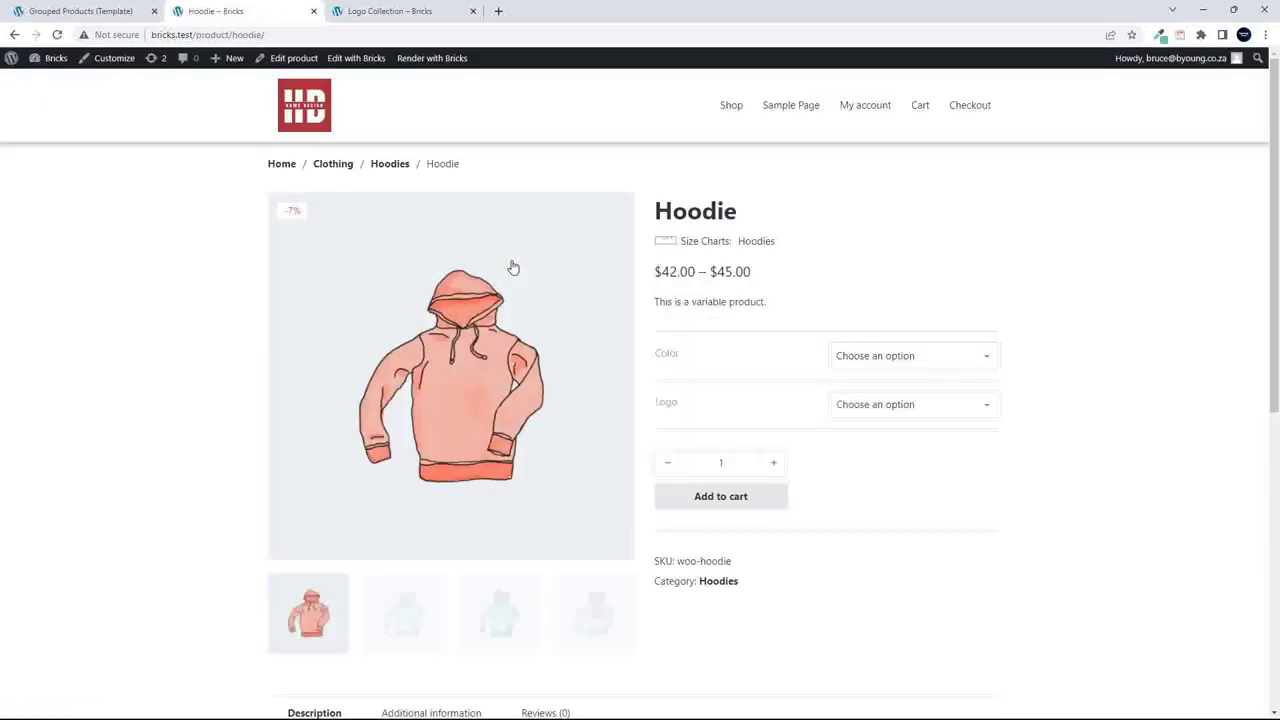
pyautogui.scroll(-4, 512, 268)
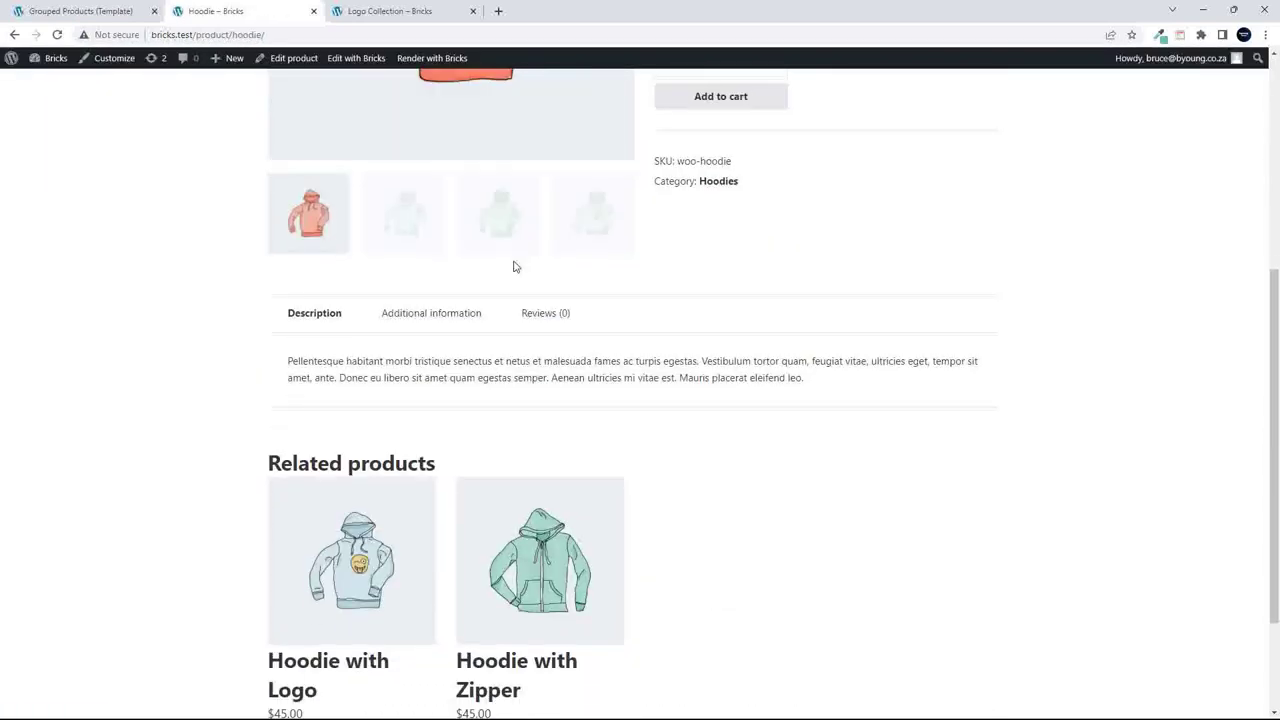
pyautogui.scroll(3, 740, 291)
pyautogui.scroll(-4, 646, 329)
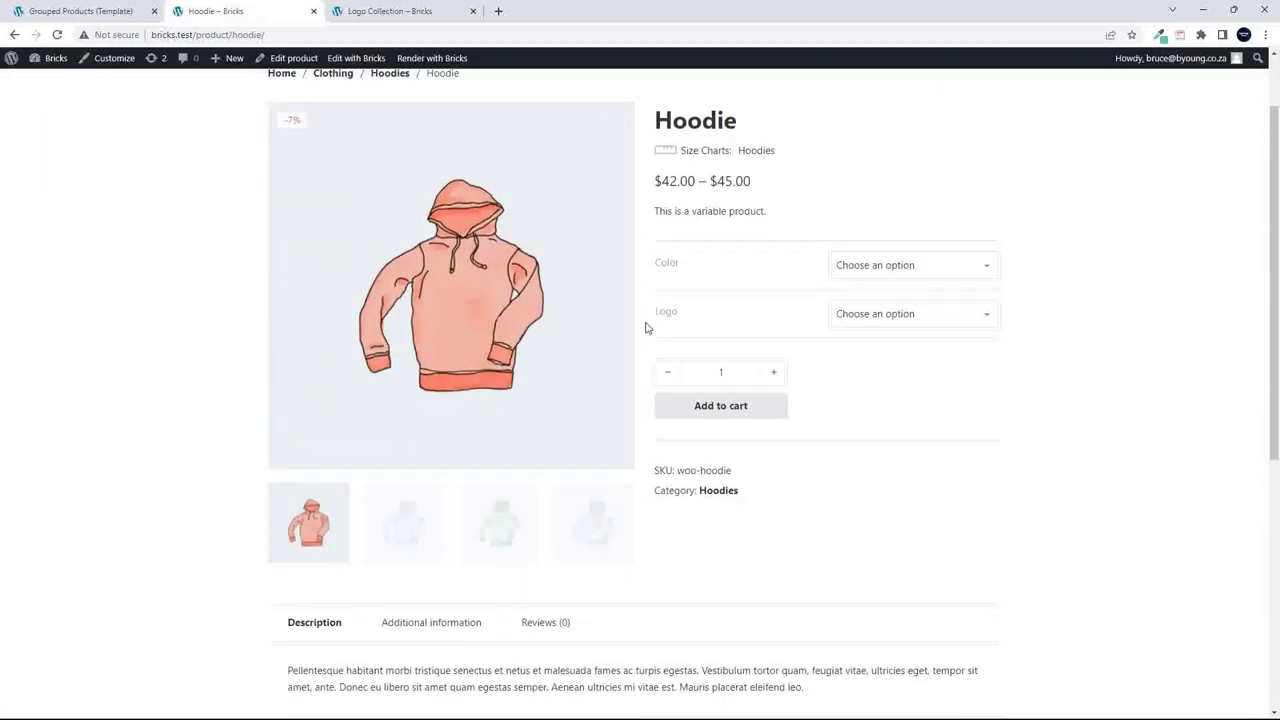
pyautogui.click(352, 407)
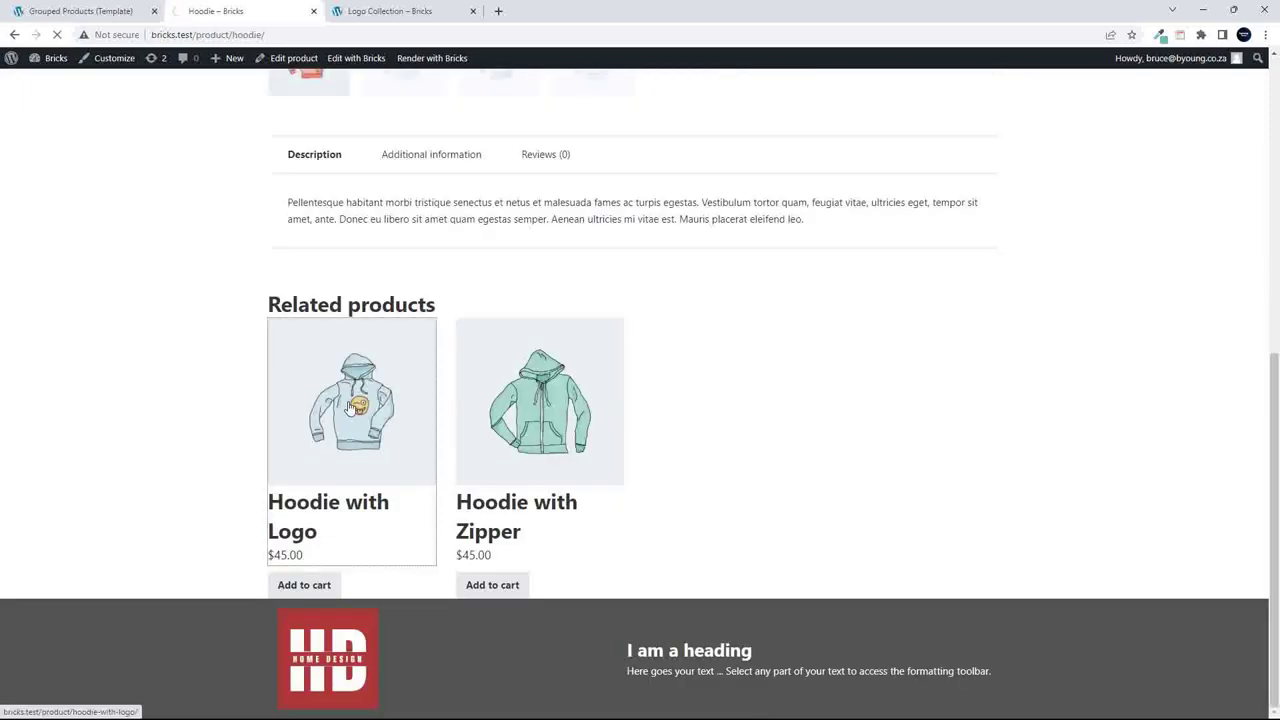
pyautogui.scroll(-4, 350, 406)
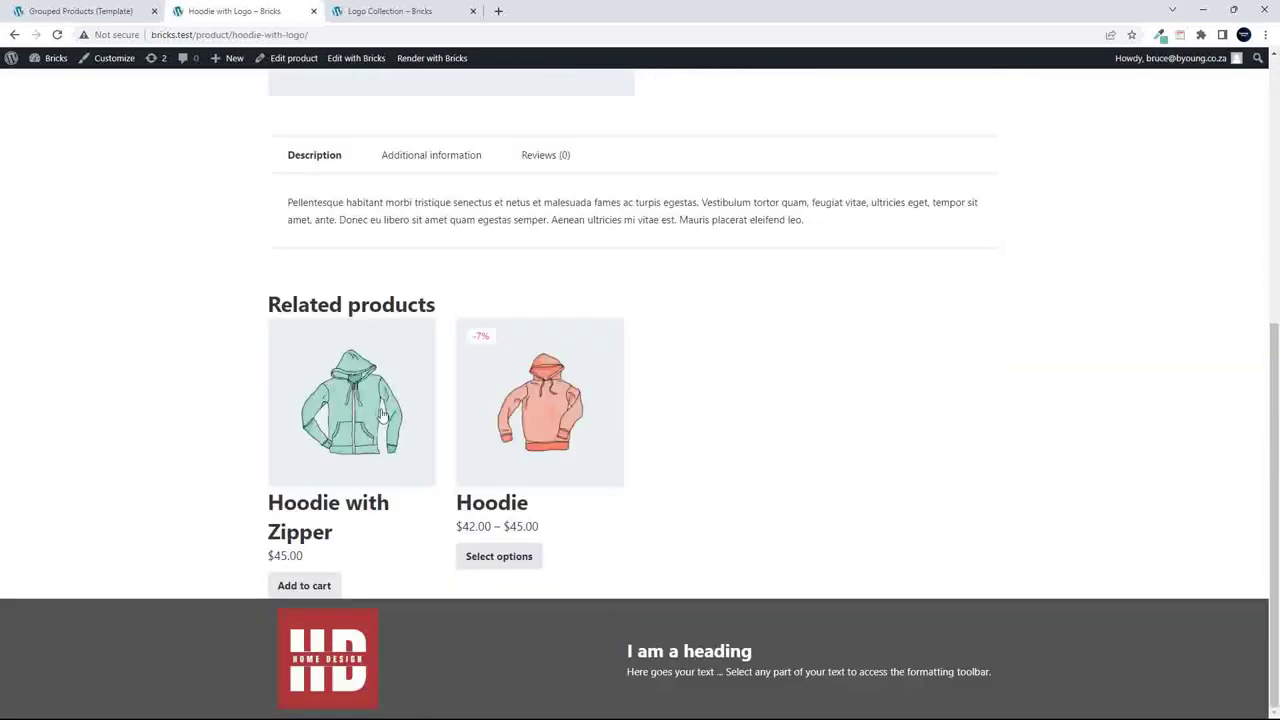
pyautogui.click(380, 416)
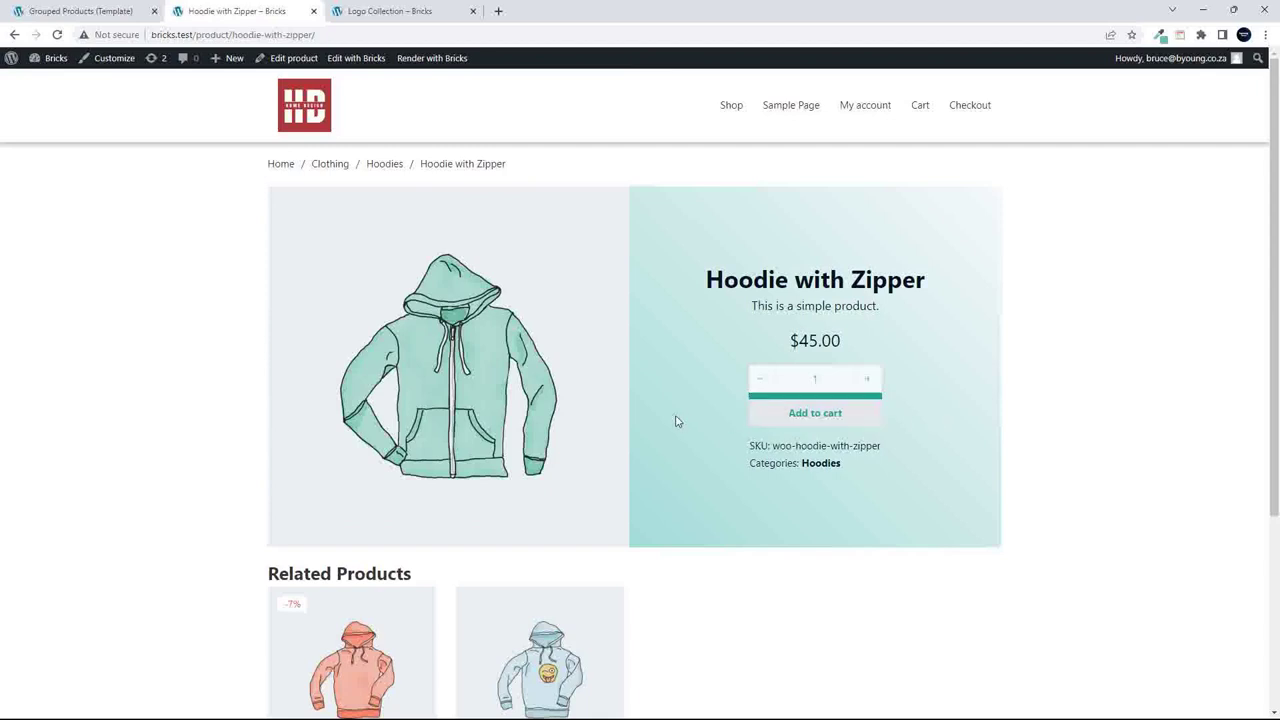
pyautogui.click(154, 11)
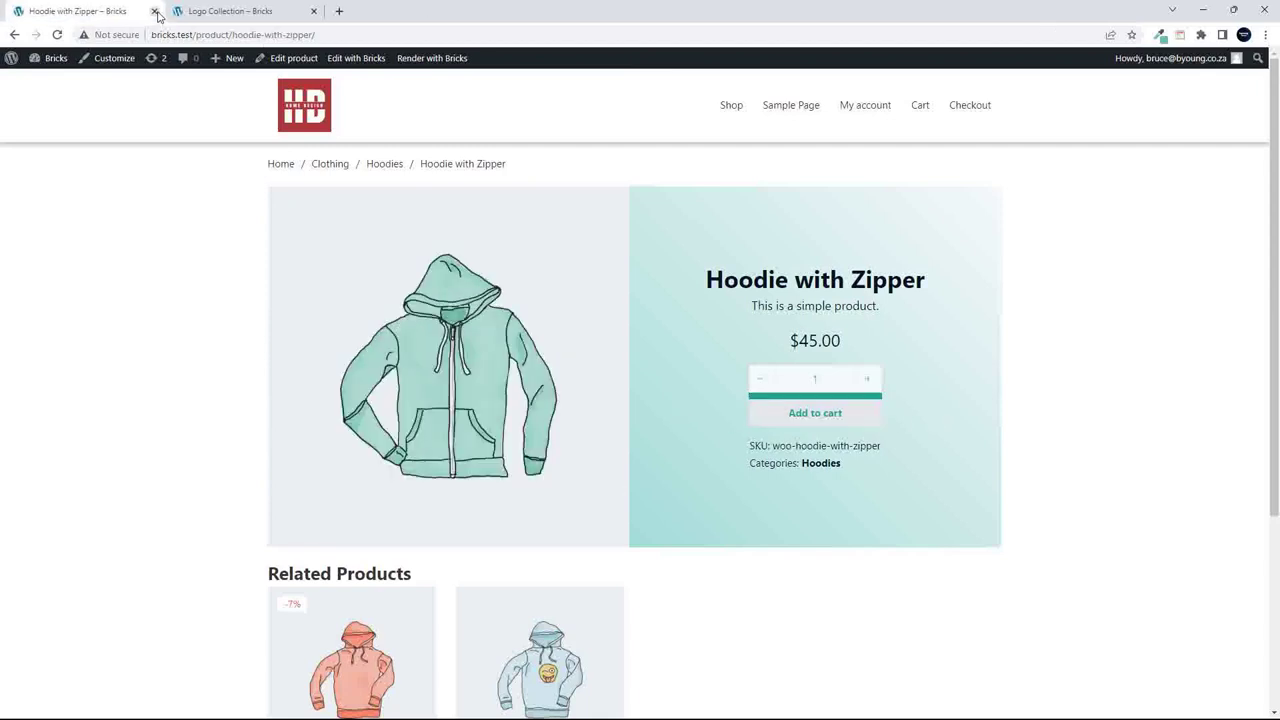
# Open the Hoodie with Zipper page in Bricks, then exit back to the live page.
pyautogui.moveTo(366, 62)
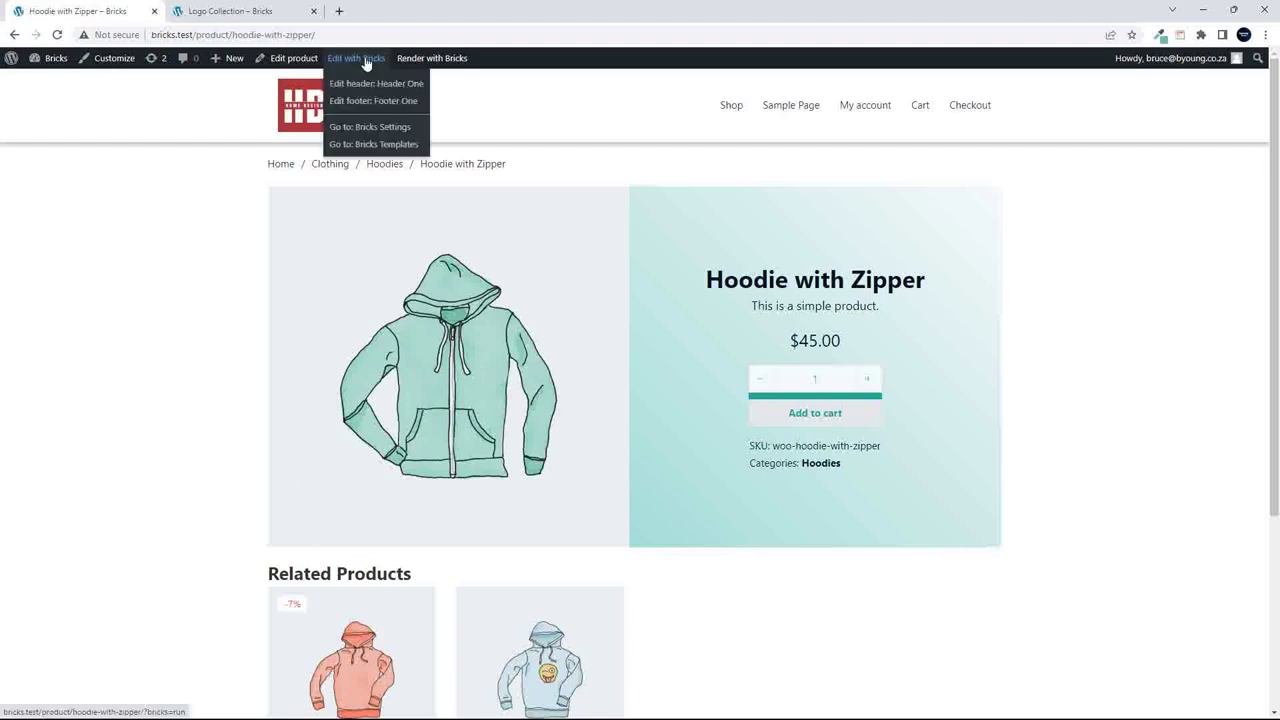
pyautogui.click(366, 62)
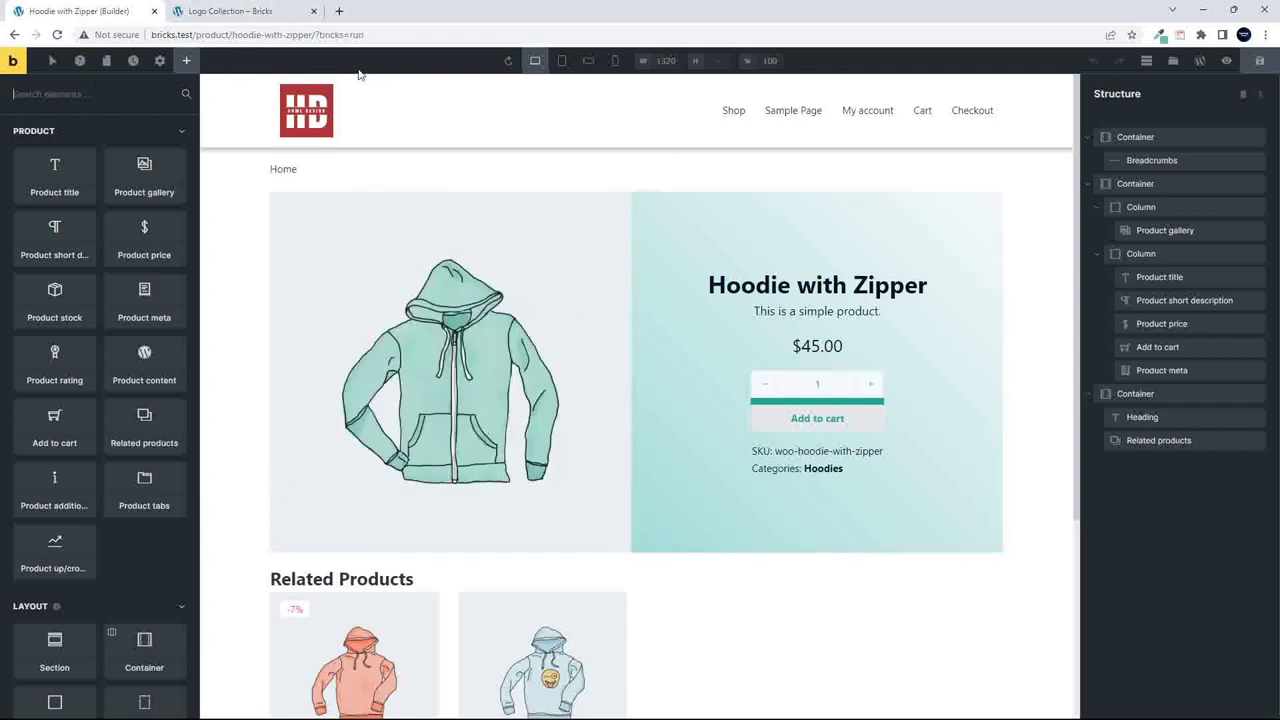
pyautogui.click(14, 35)
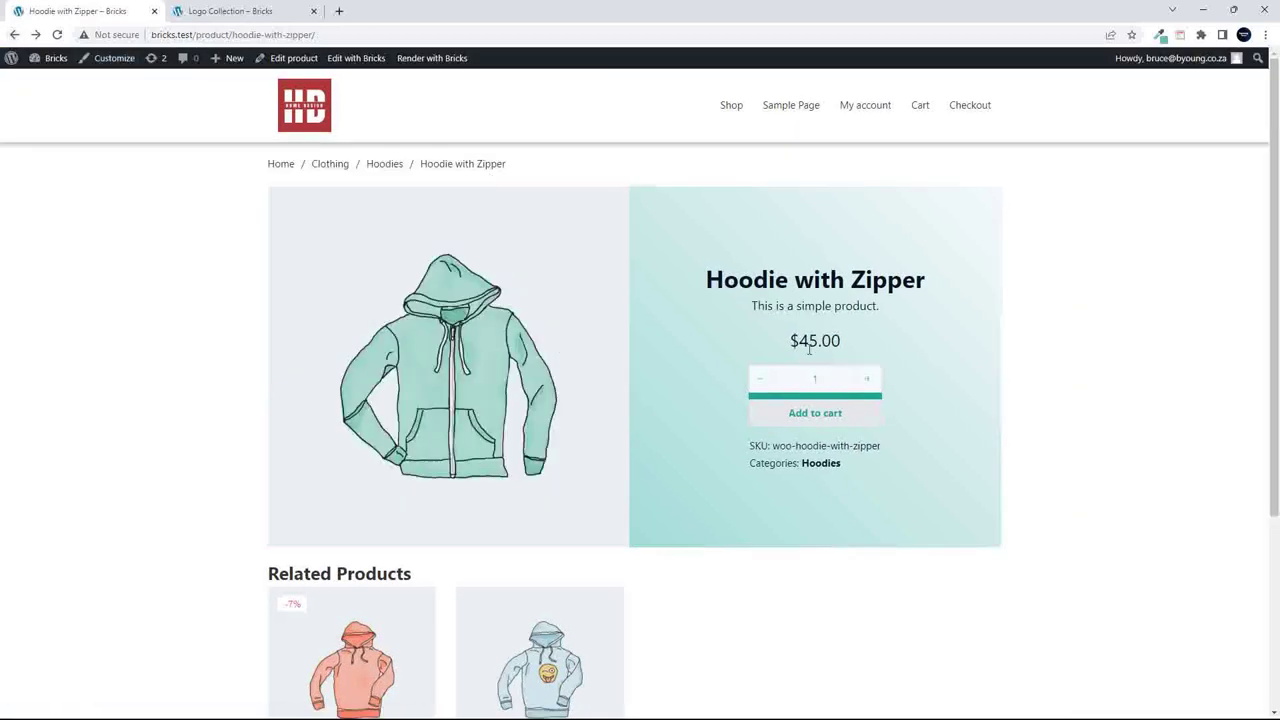
# Go to Shop, open the Beanie product and launch it with Edit with Bricks.
pyautogui.click(726, 106)
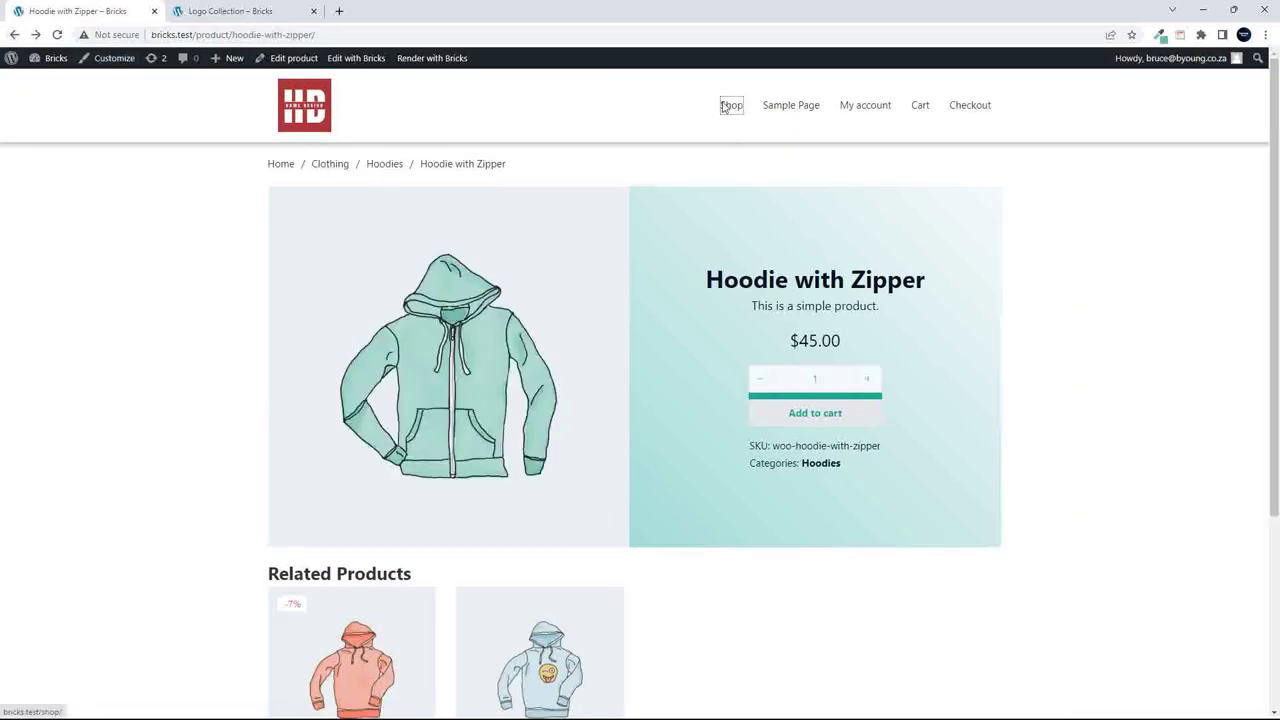
pyautogui.scroll(-4, 606, 263)
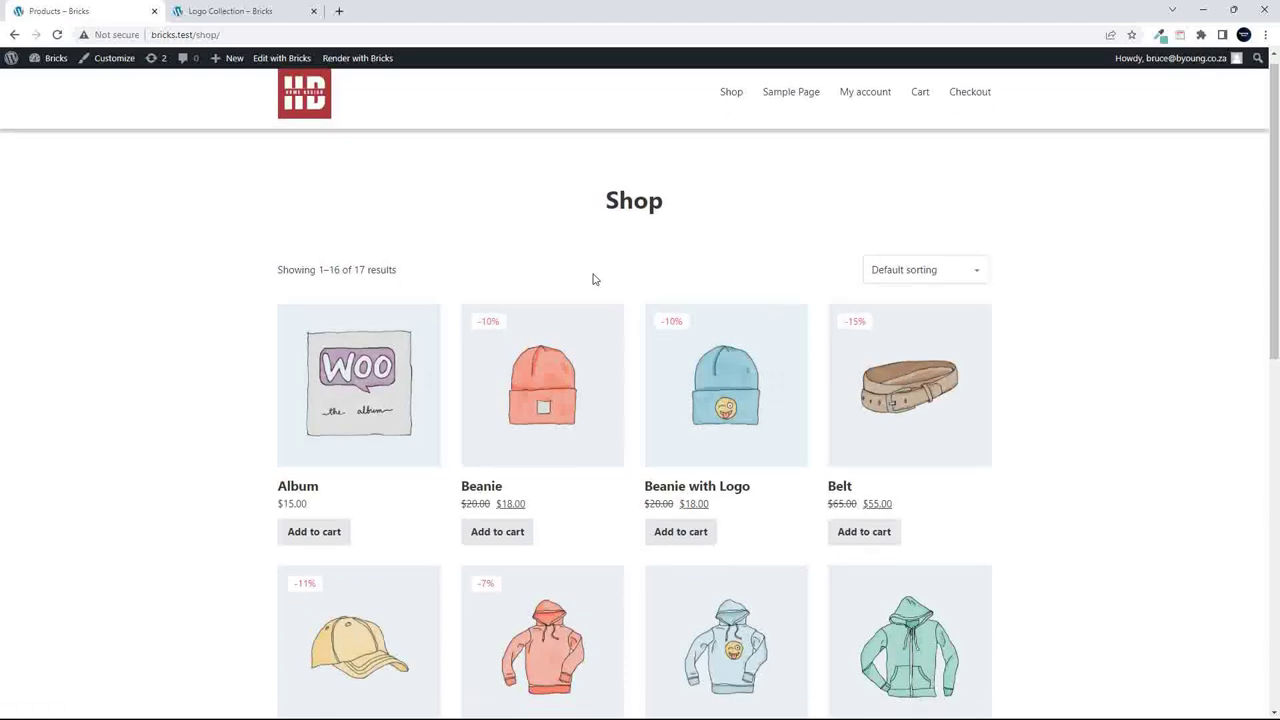
pyautogui.scroll(4, 594, 280)
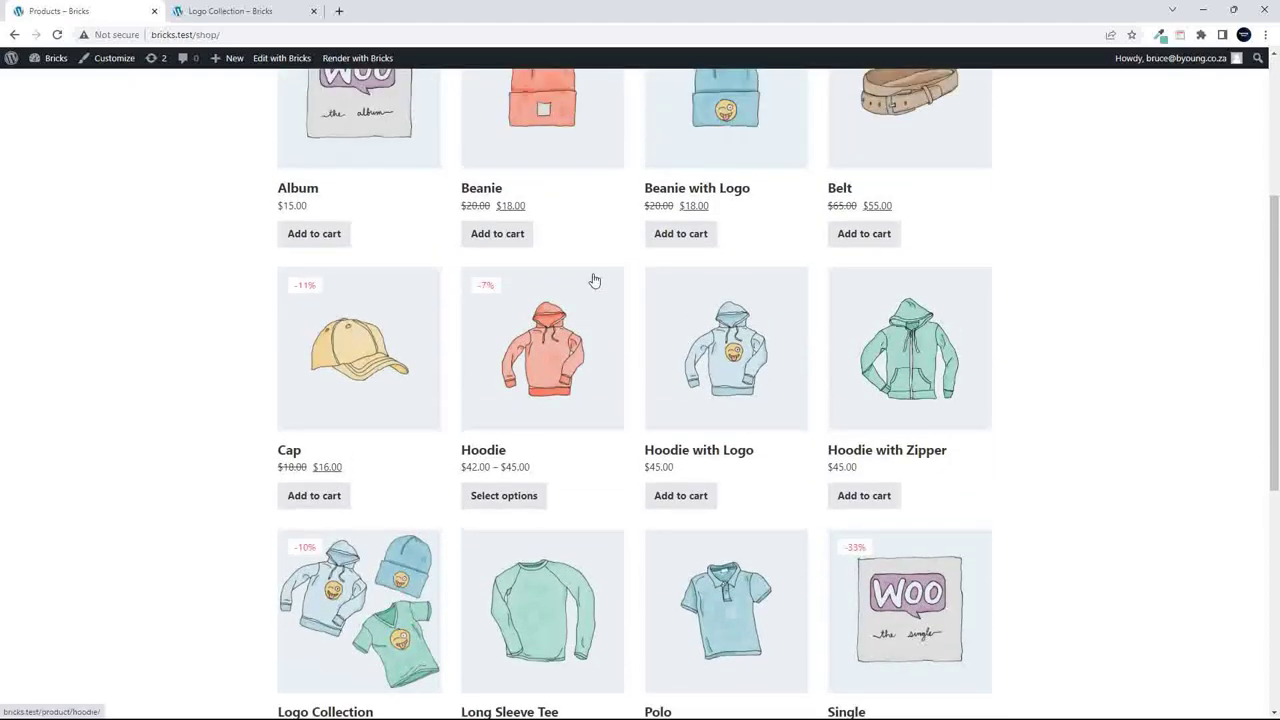
pyautogui.click(557, 268)
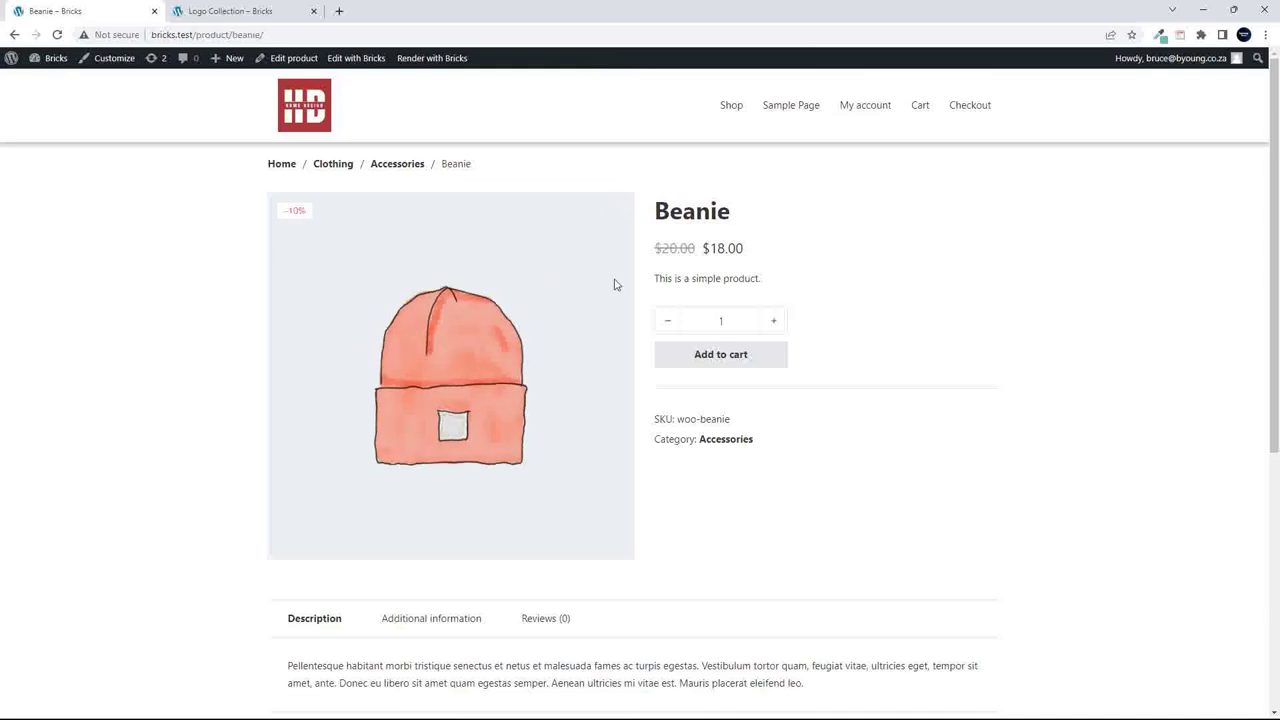
pyautogui.click(356, 62)
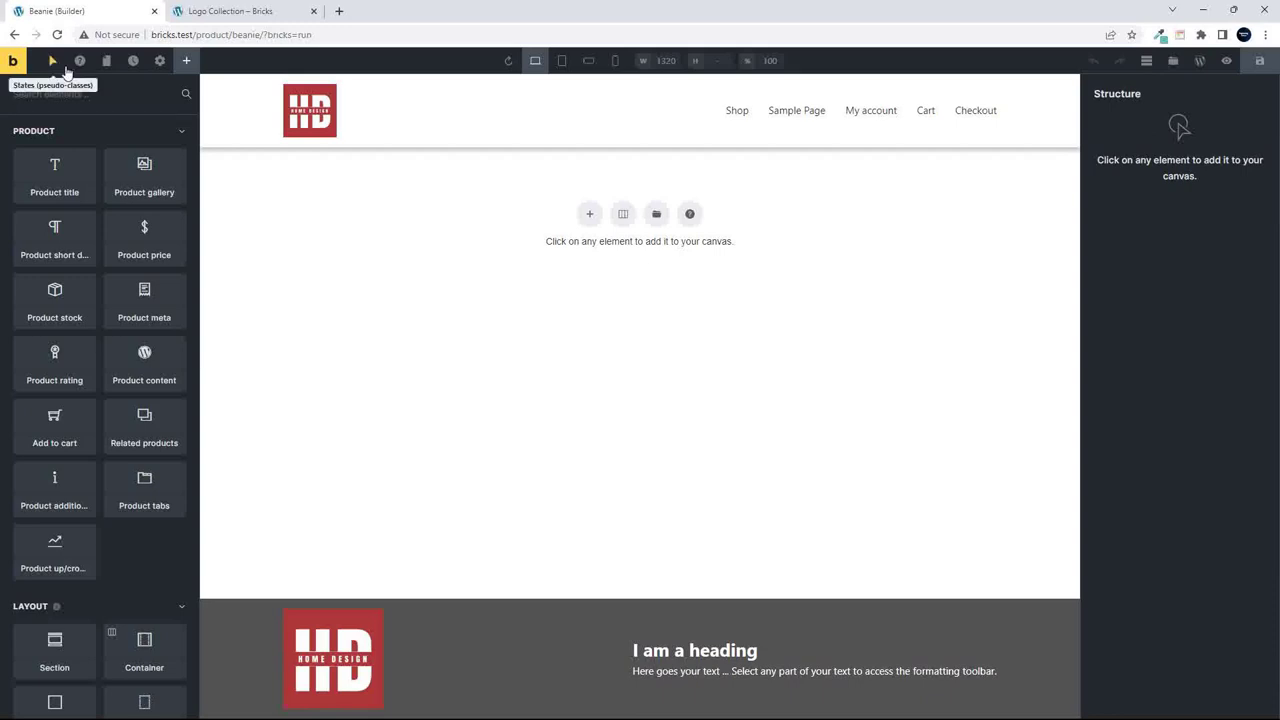
# Add a 33|33|33 container and place the Product gallery in the first column.
pyautogui.click(159, 61)
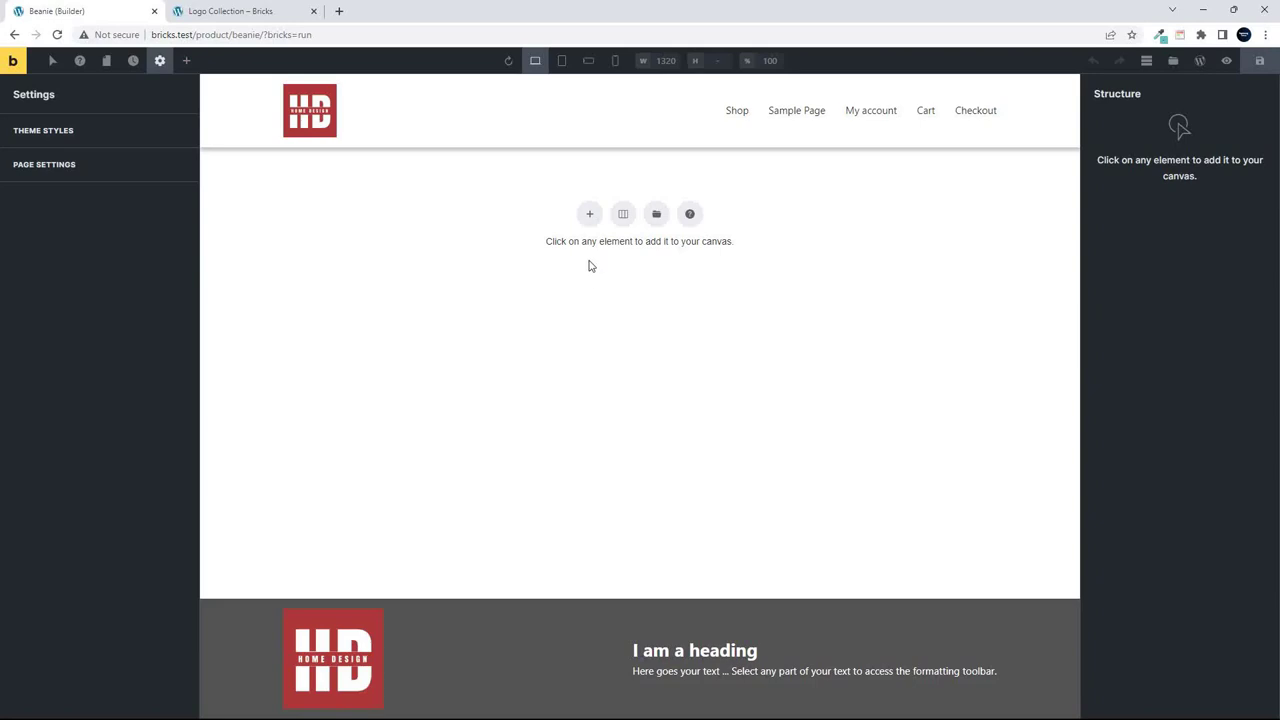
pyautogui.click(621, 232)
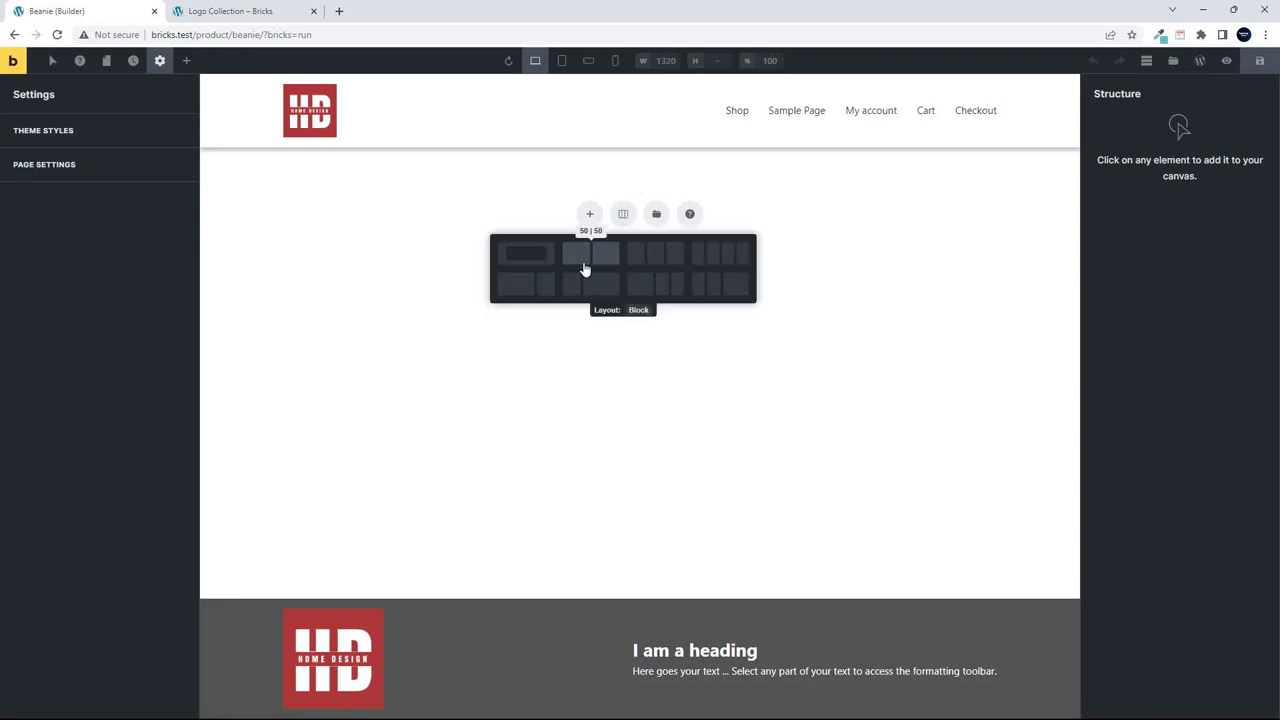
pyautogui.click(645, 259)
pyautogui.click(397, 194)
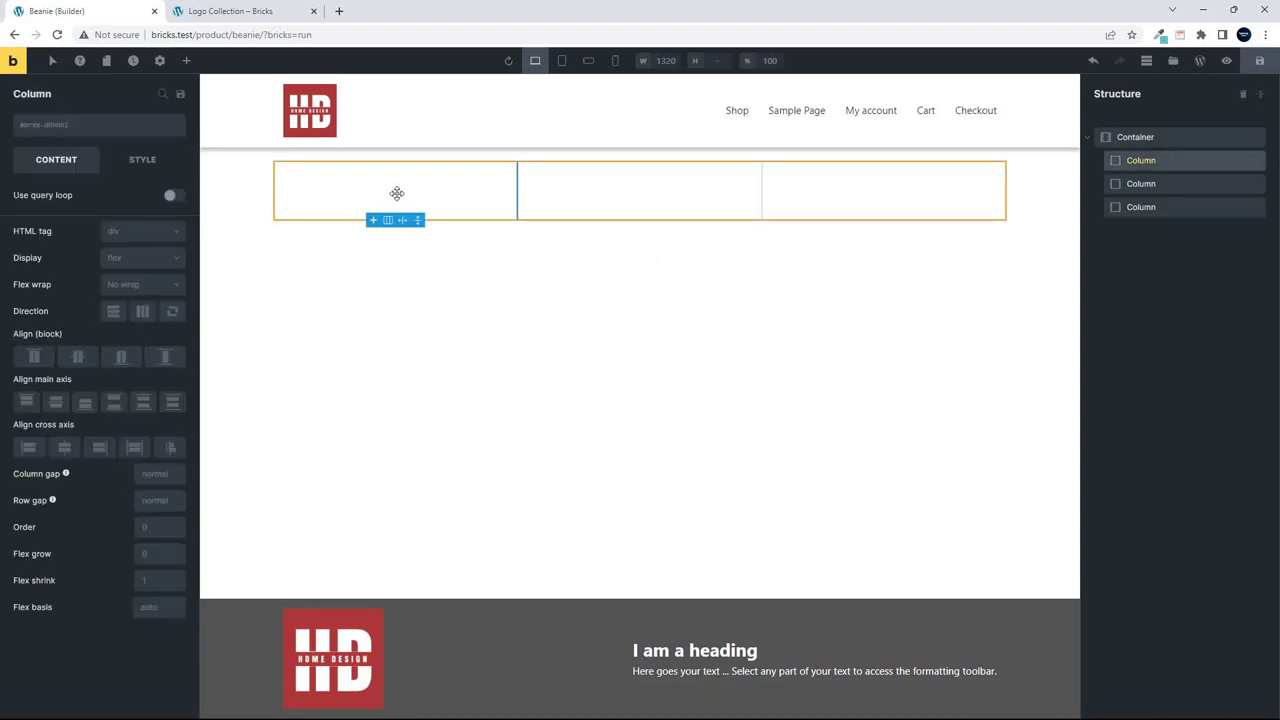
pyautogui.click(186, 64)
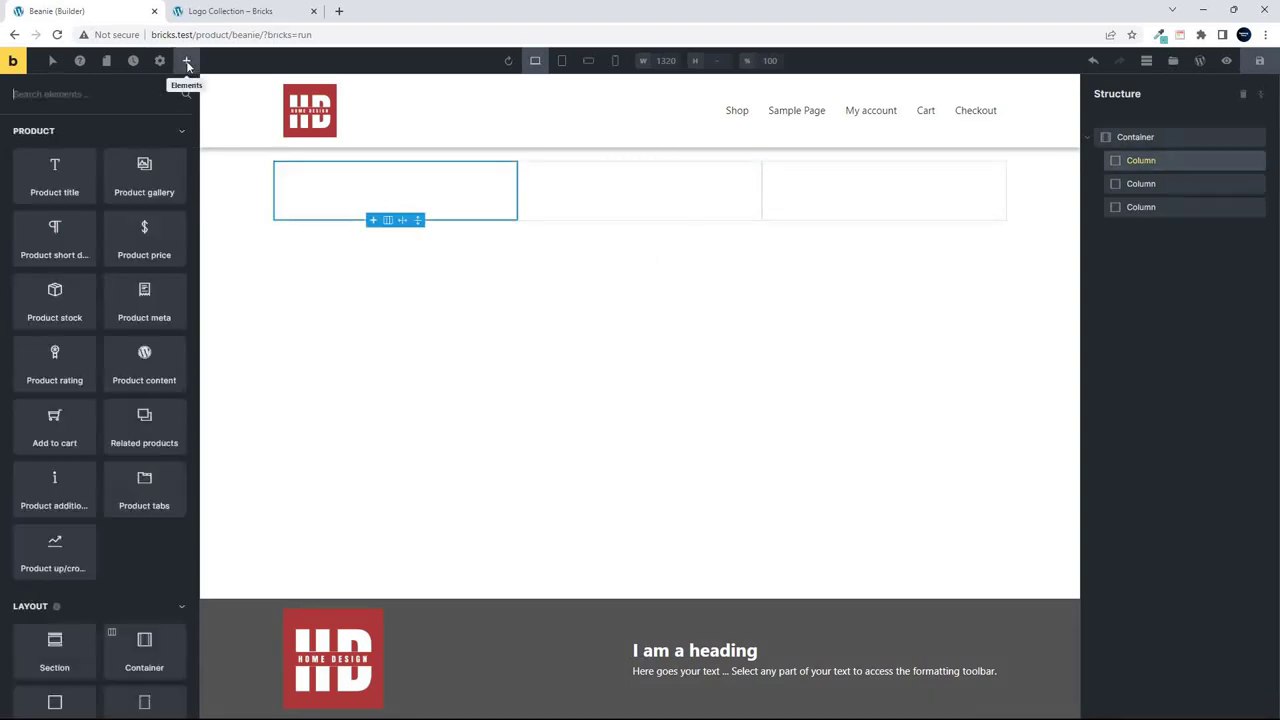
pyautogui.click(124, 173)
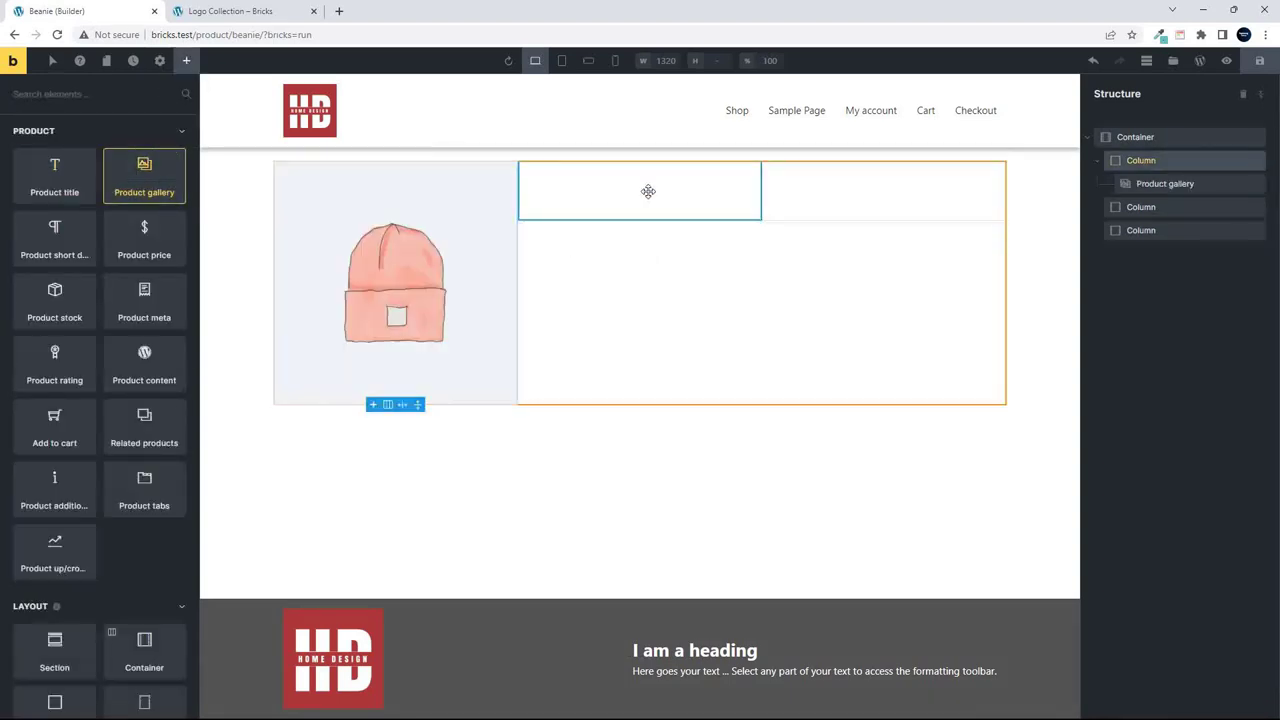
# Add the Add to cart form to the third column.
pyautogui.click(897, 201)
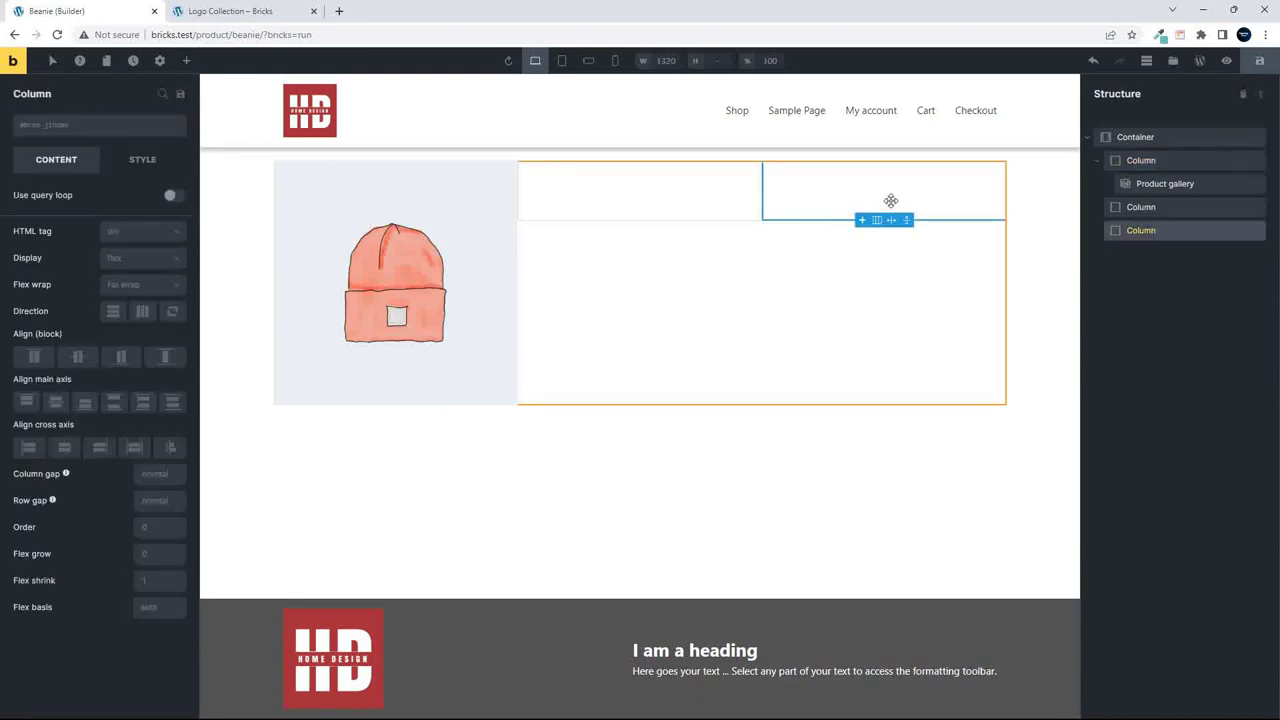
pyautogui.click(186, 61)
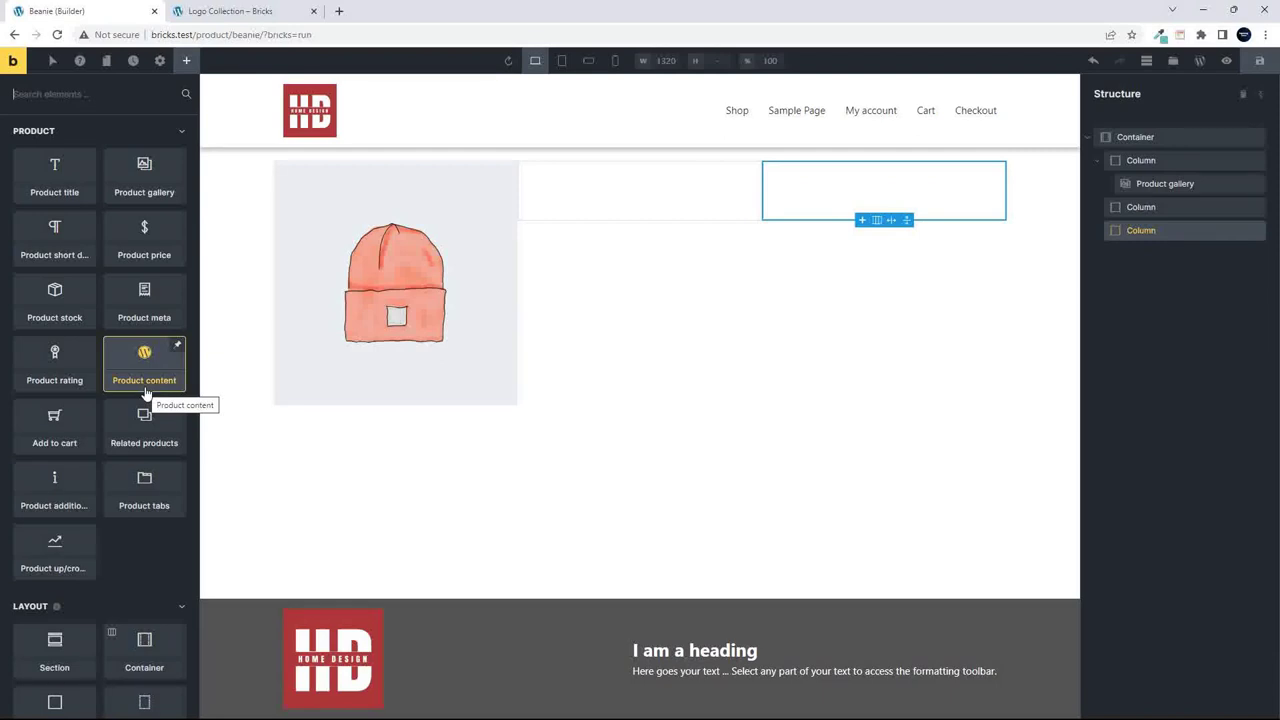
pyautogui.click(82, 429)
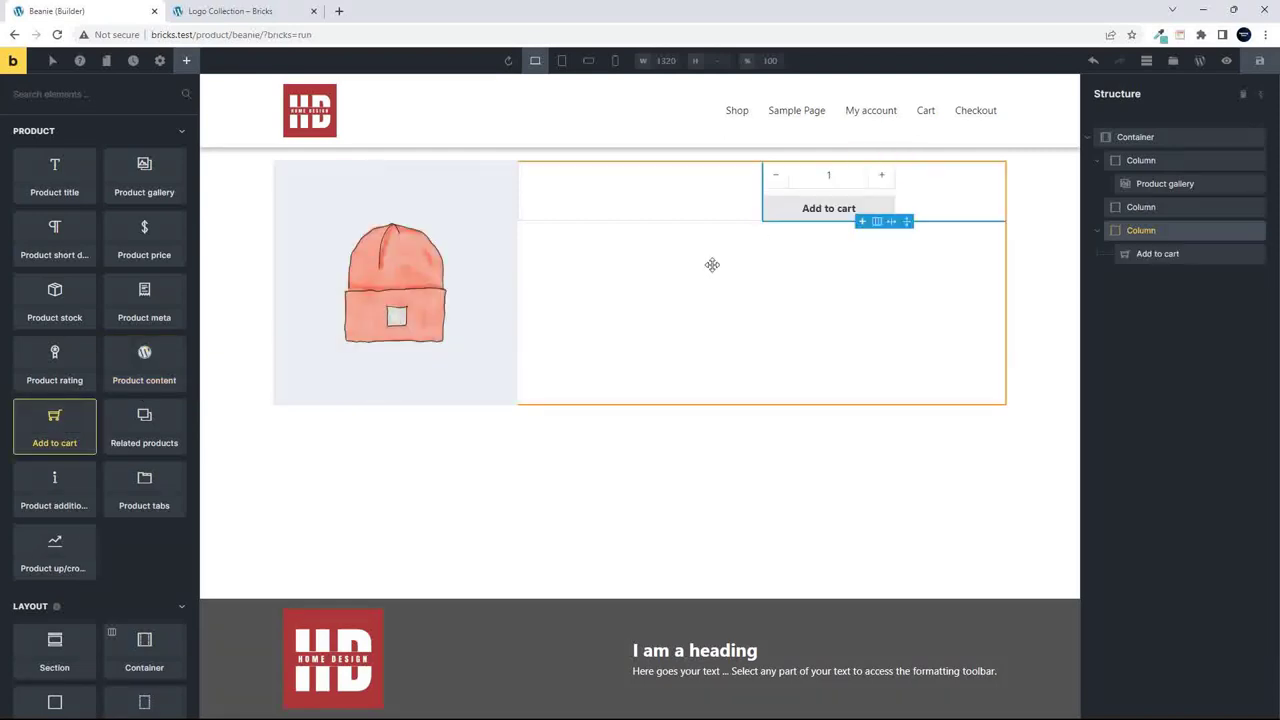
pyautogui.click(951, 207)
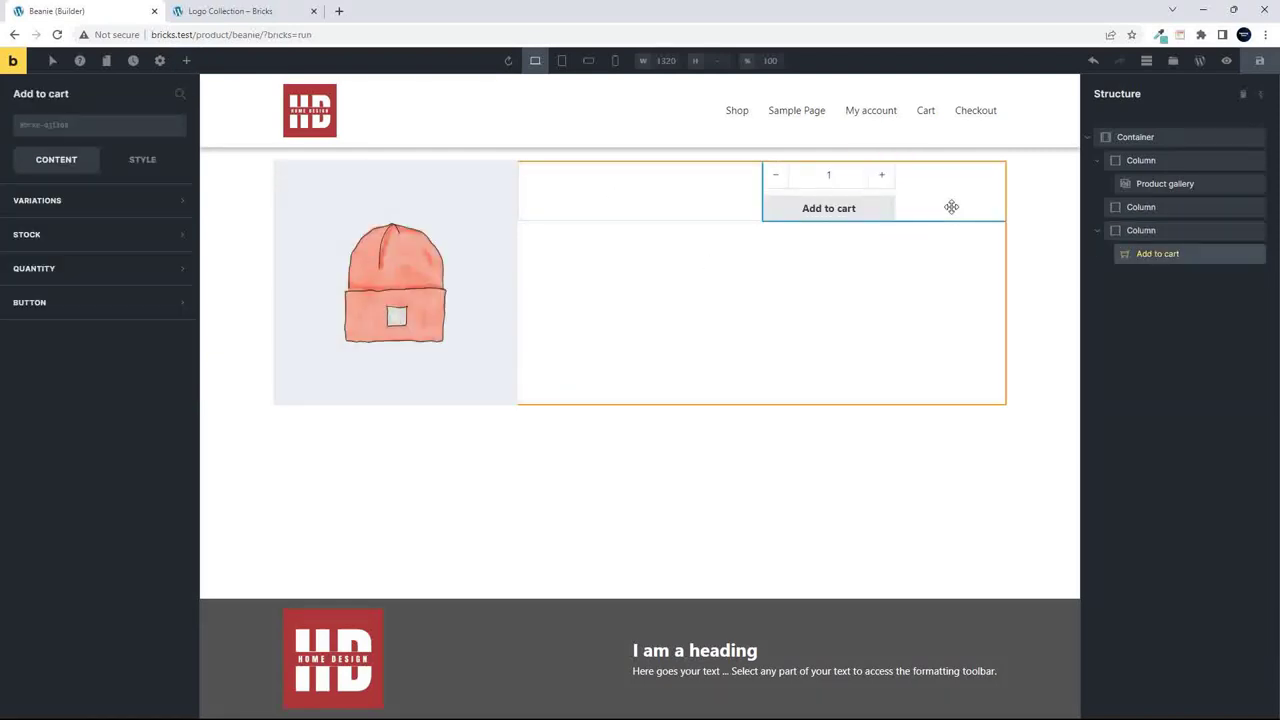
# Add the Product title and short description to the middle column.
pyautogui.click(654, 197)
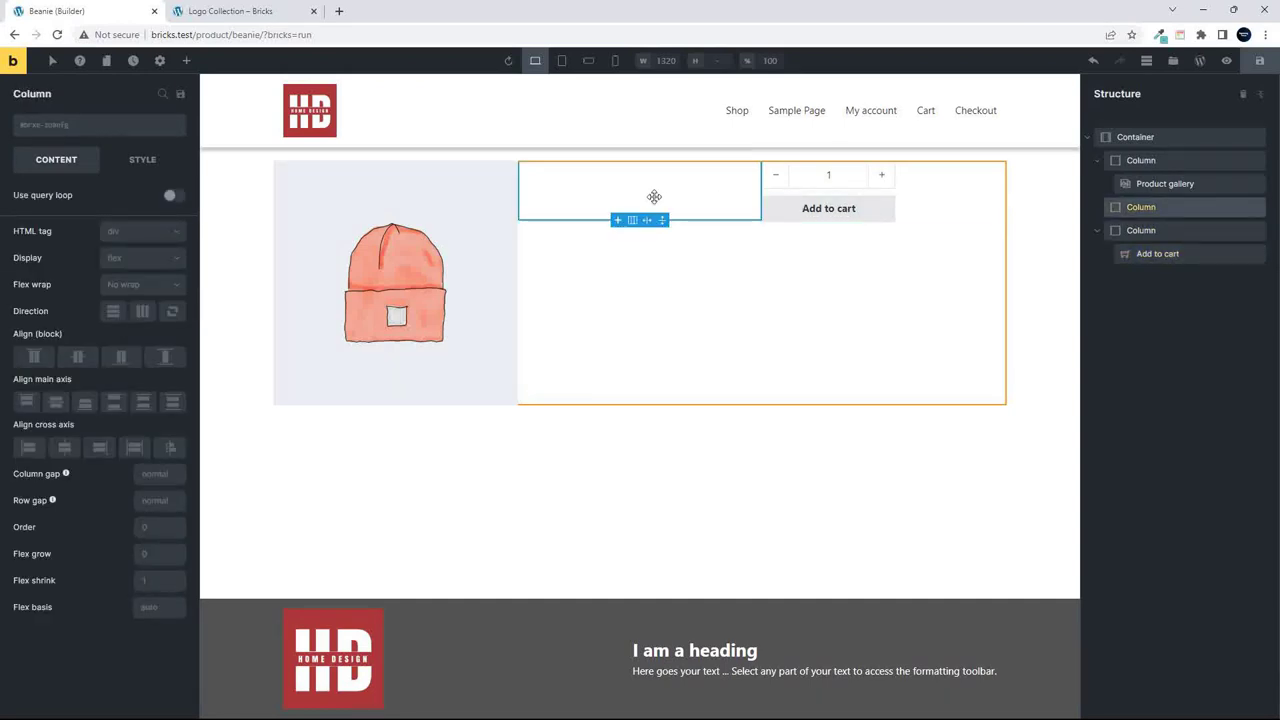
pyautogui.click(185, 61)
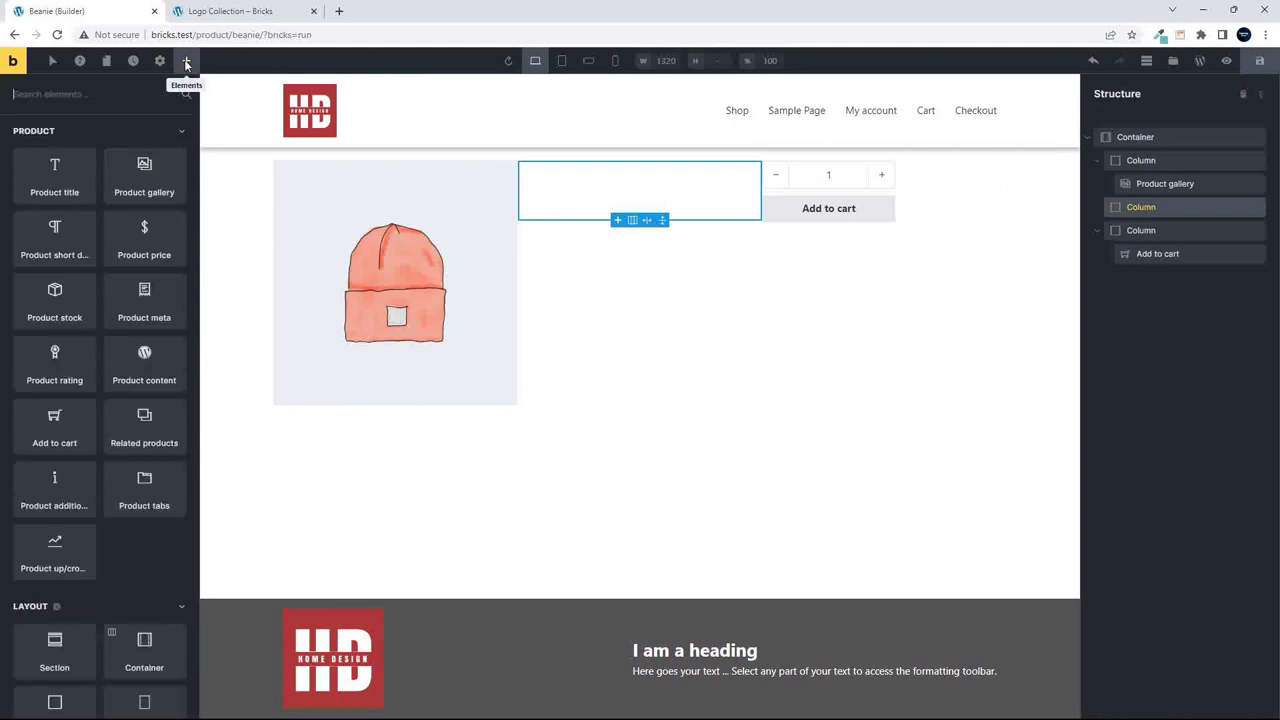
pyautogui.click(50, 180)
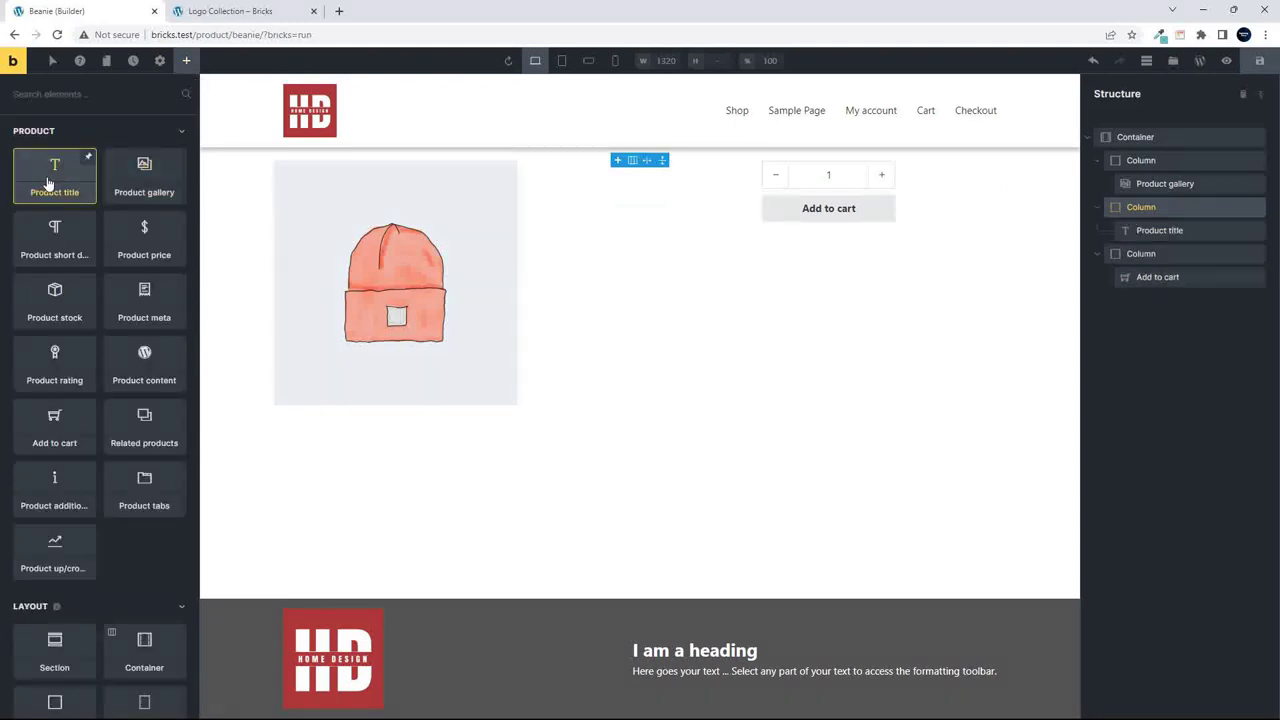
pyautogui.click(53, 254)
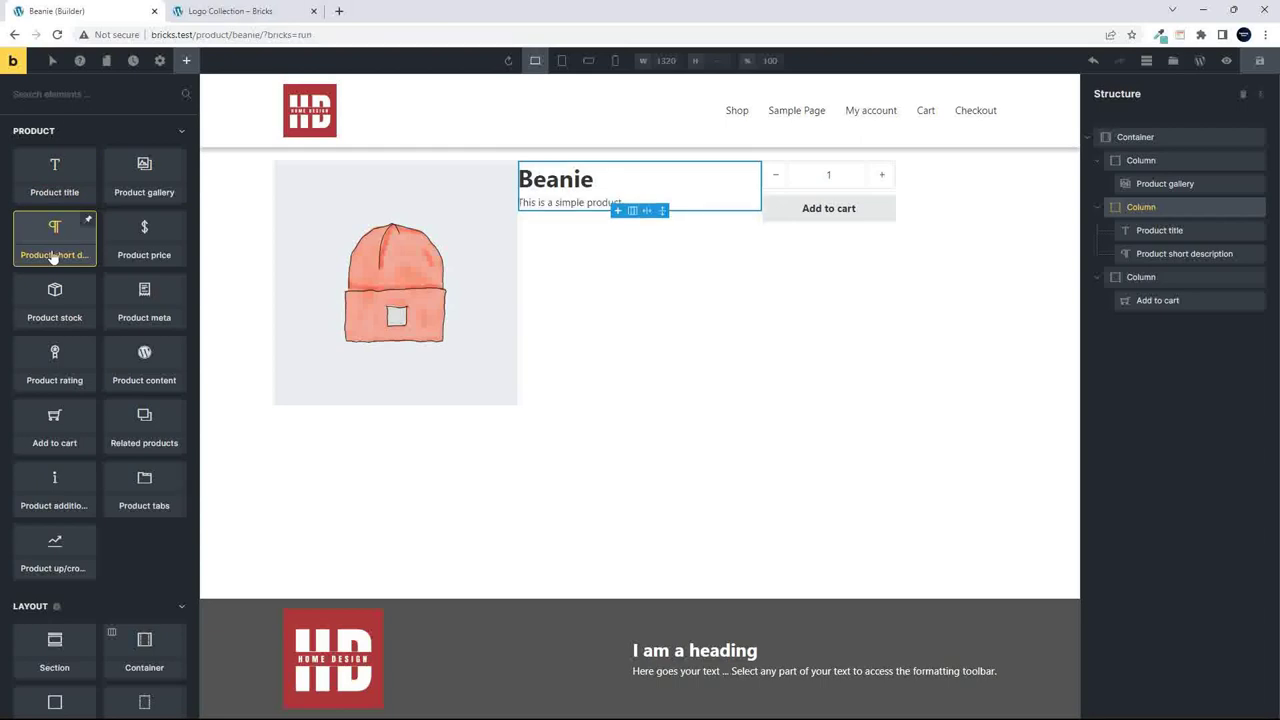
# Add the Product price to the third column.
pyautogui.click(954, 197)
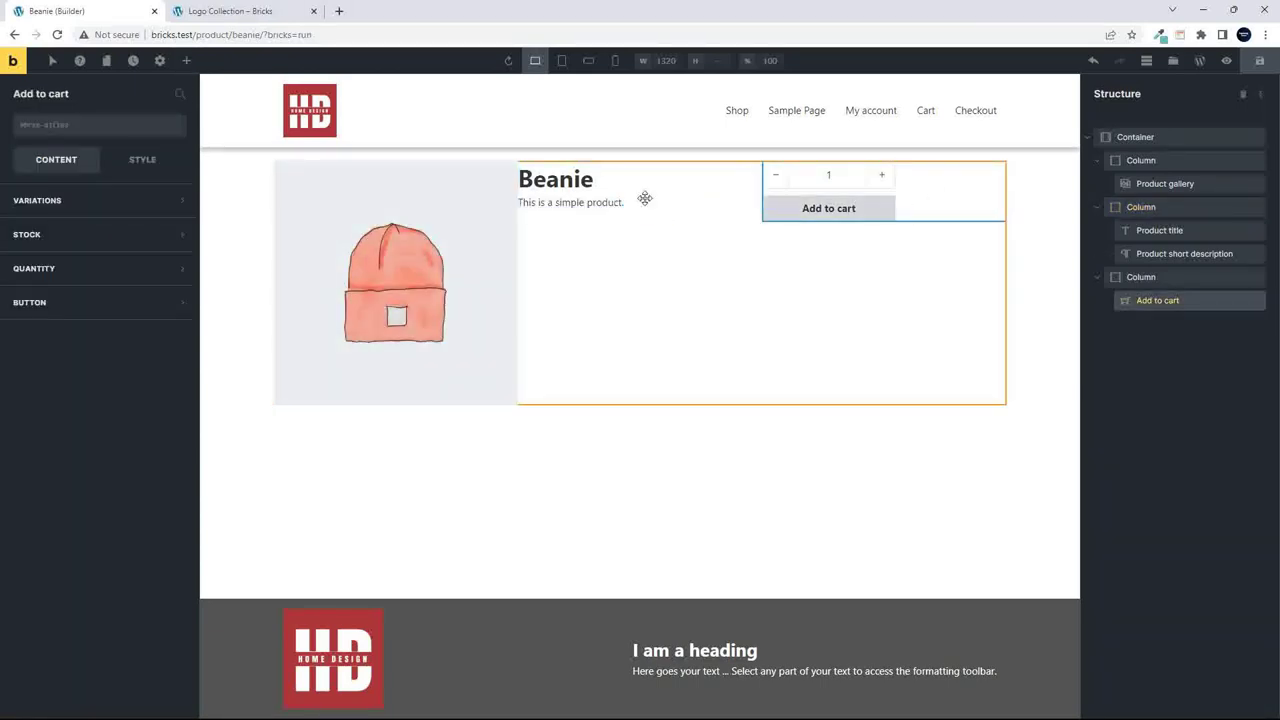
pyautogui.click(186, 60)
pyautogui.moveTo(153, 177)
pyautogui.click(141, 244)
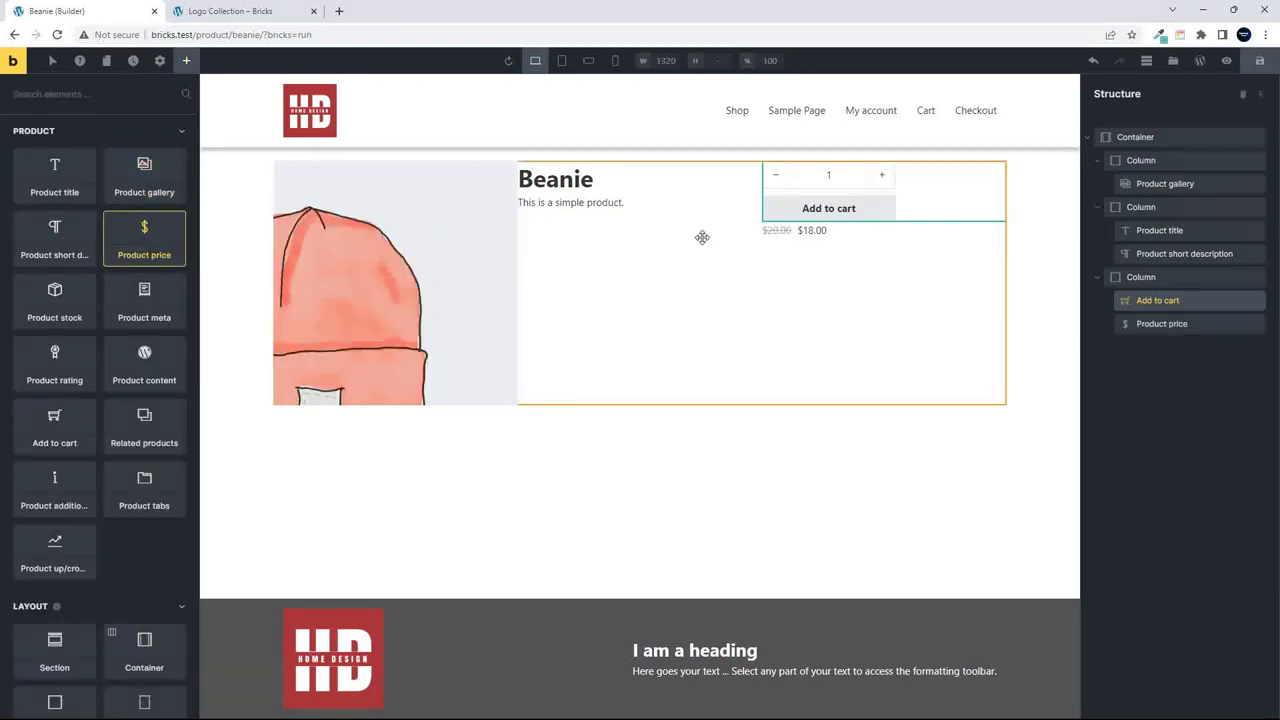
# Drag the price above Add to cart and add Product meta beneath the form.
pyautogui.moveTo(1129, 324); pyautogui.dragTo(1140, 289)
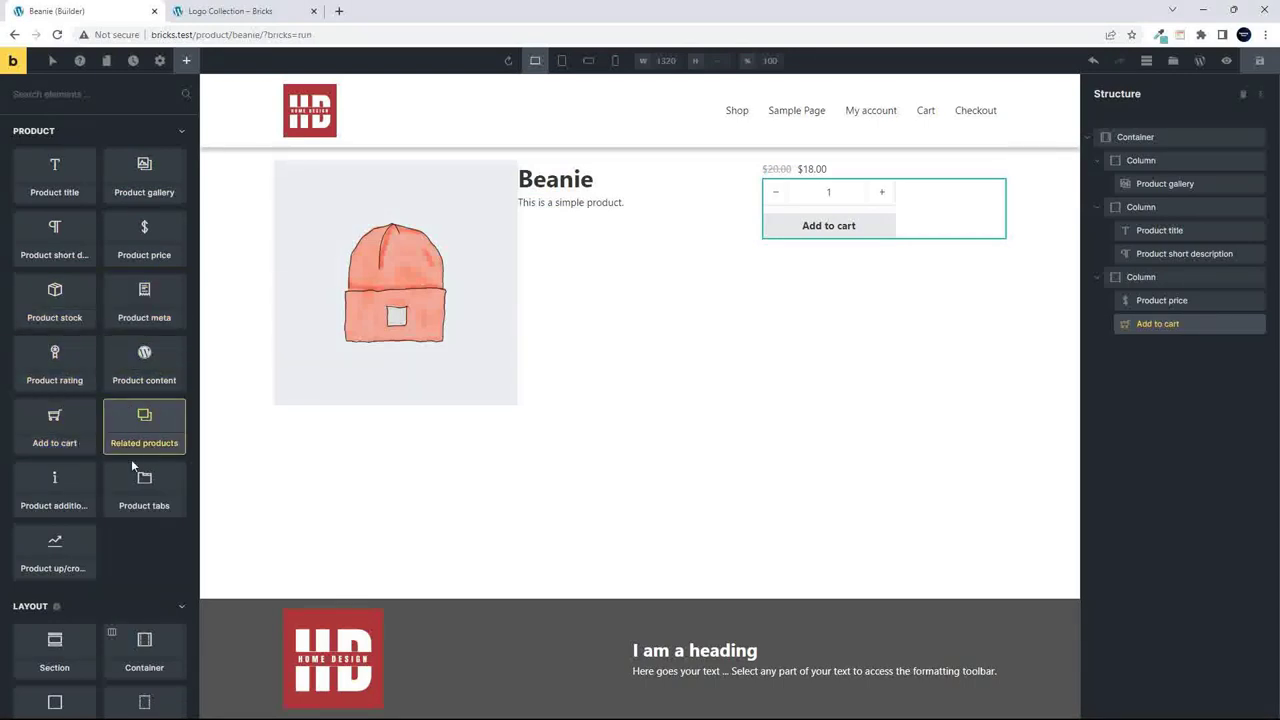
pyautogui.moveTo(139, 497); pyautogui.dragTo(68, 285)
pyautogui.click(124, 318)
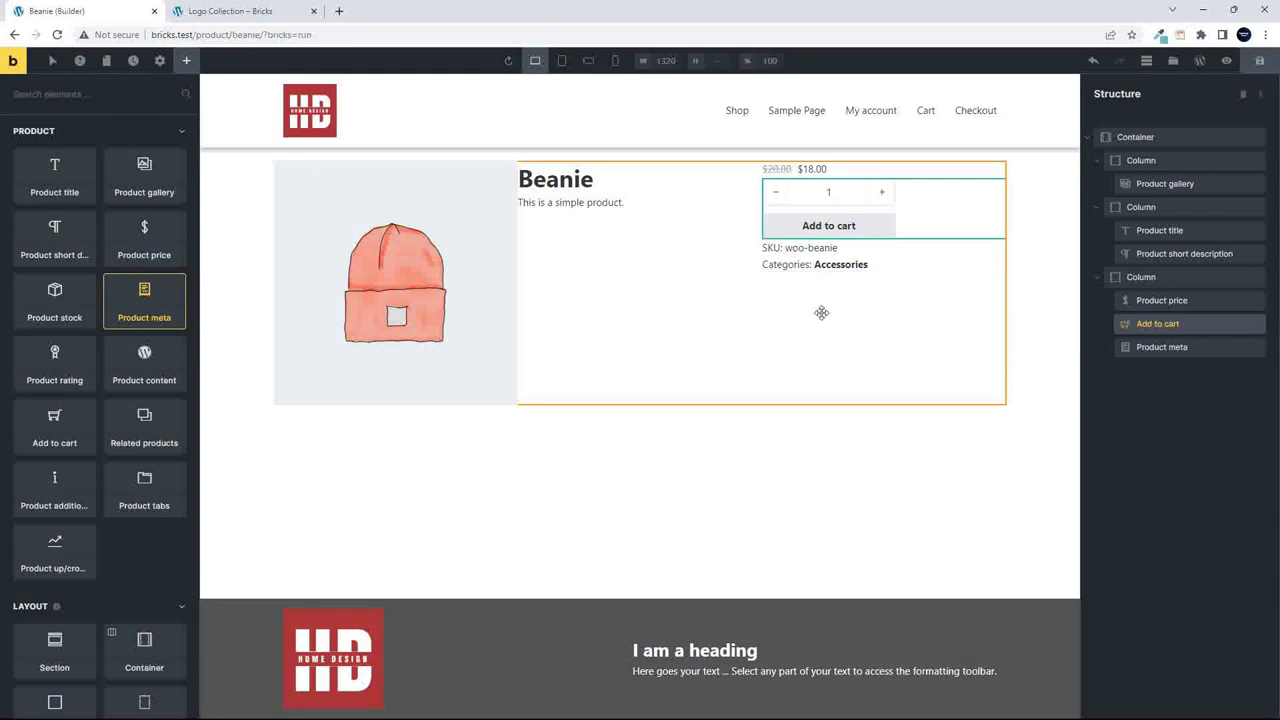
pyautogui.click(622, 250)
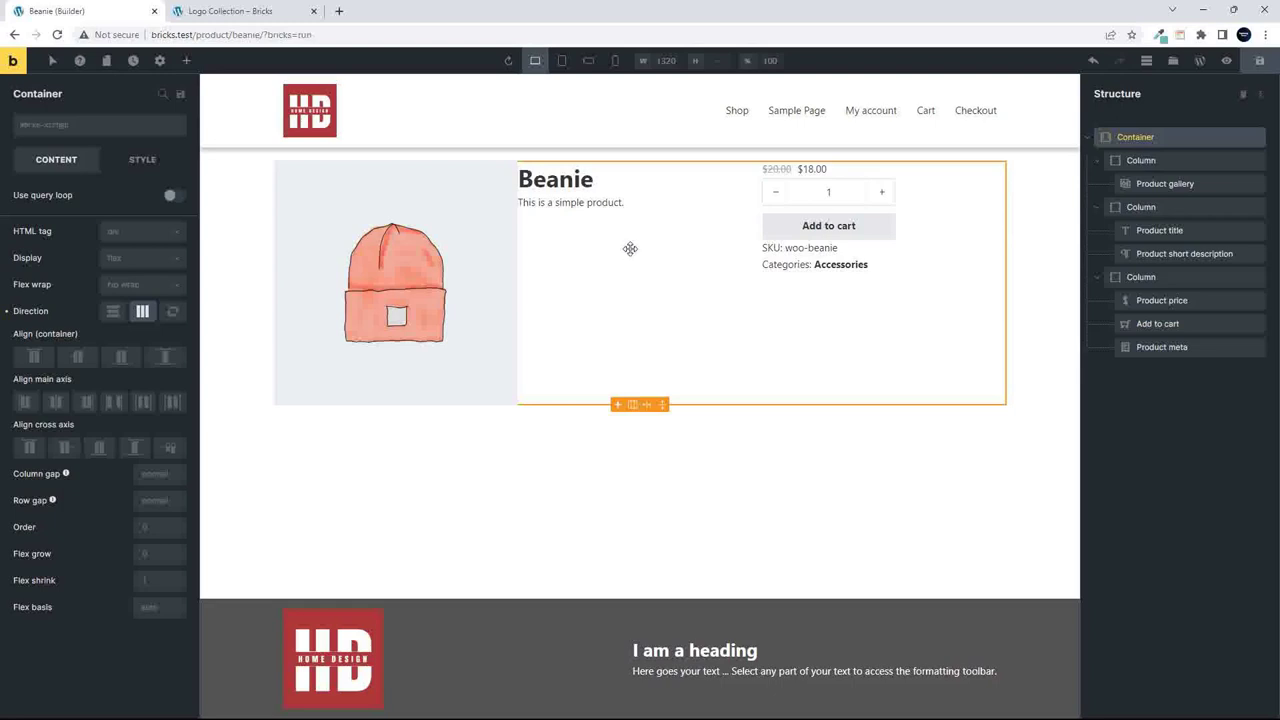
# Give the right product column 15 padding, linked across all four sides.
pyautogui.click(1146, 209)
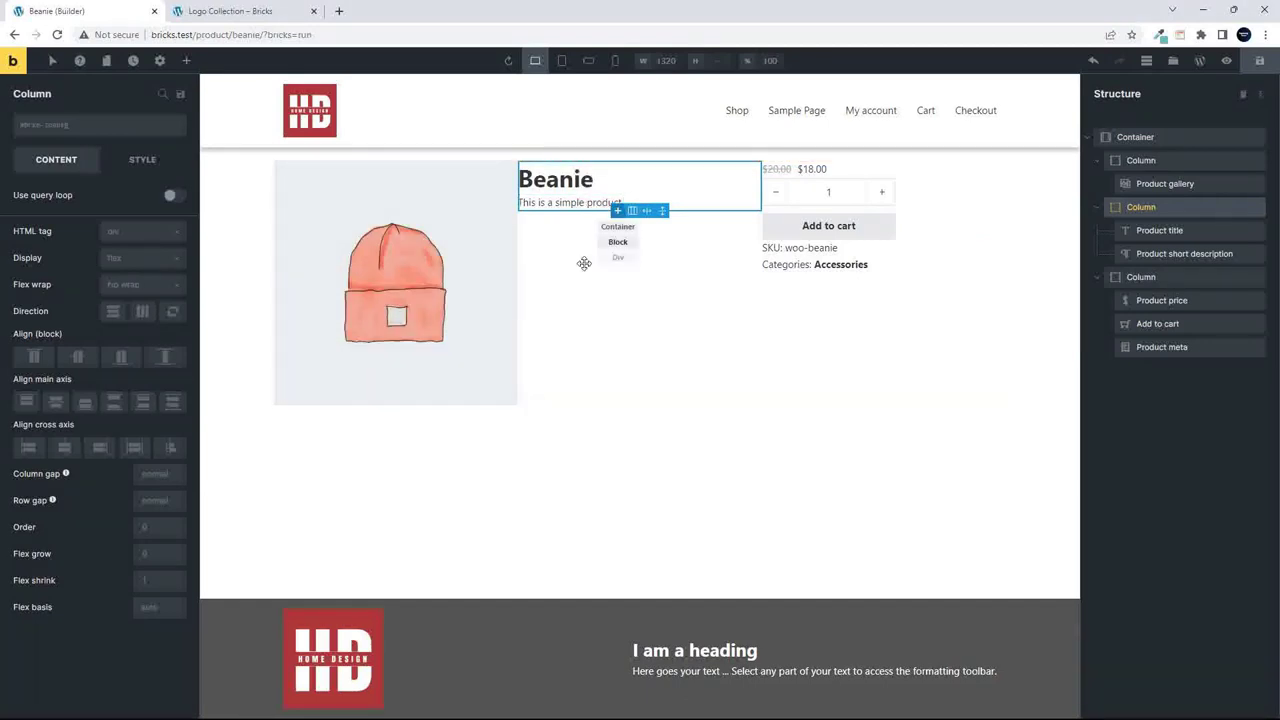
pyautogui.click(139, 163)
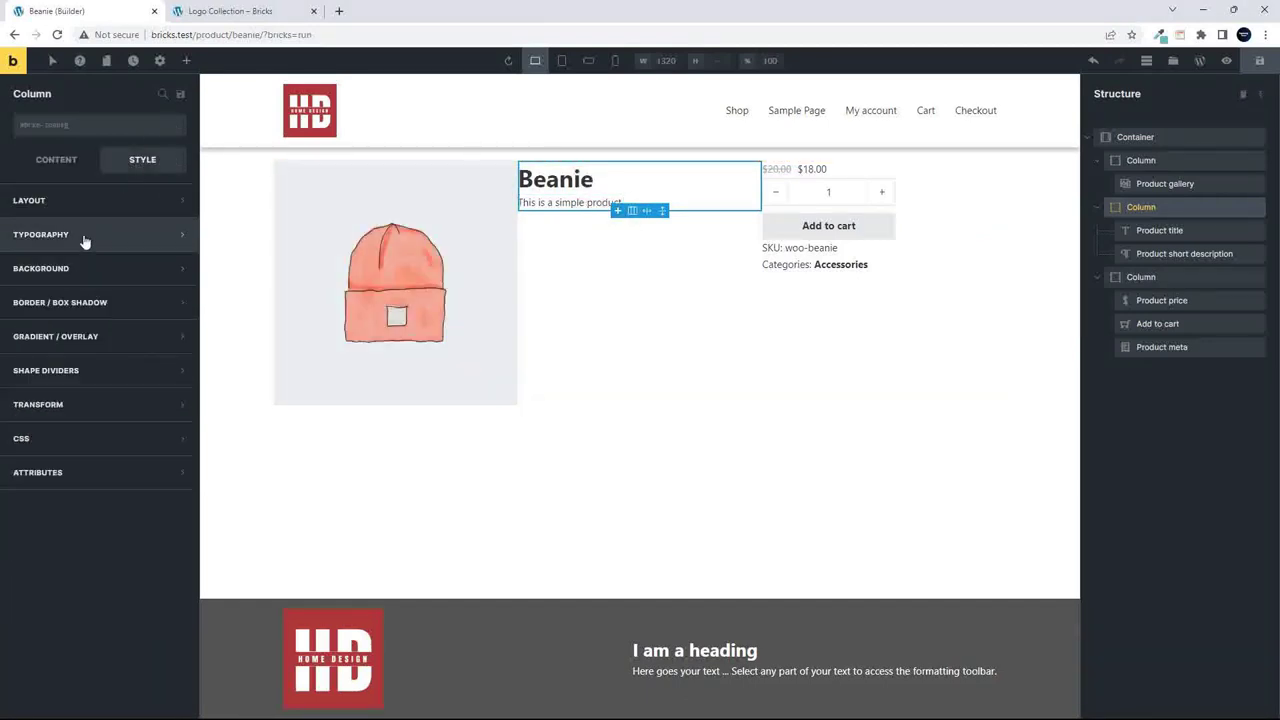
pyautogui.click(80, 202)
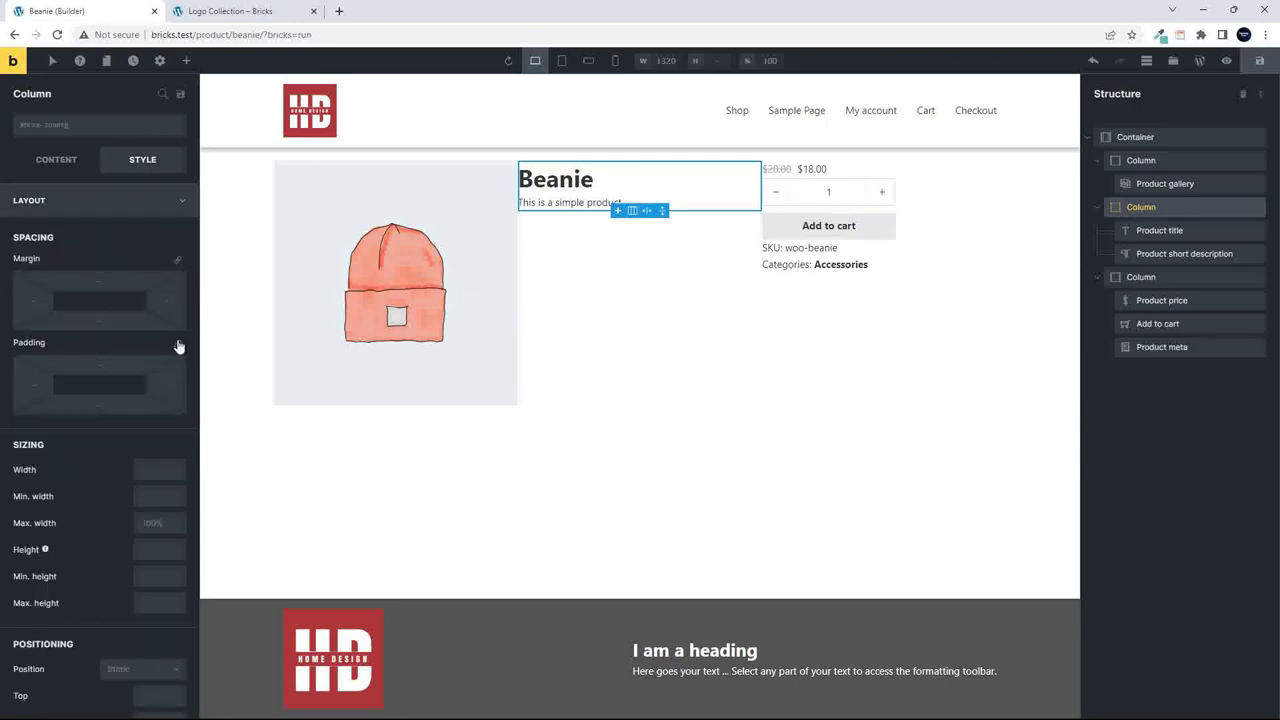
pyautogui.click(149, 374)
pyautogui.write('15')
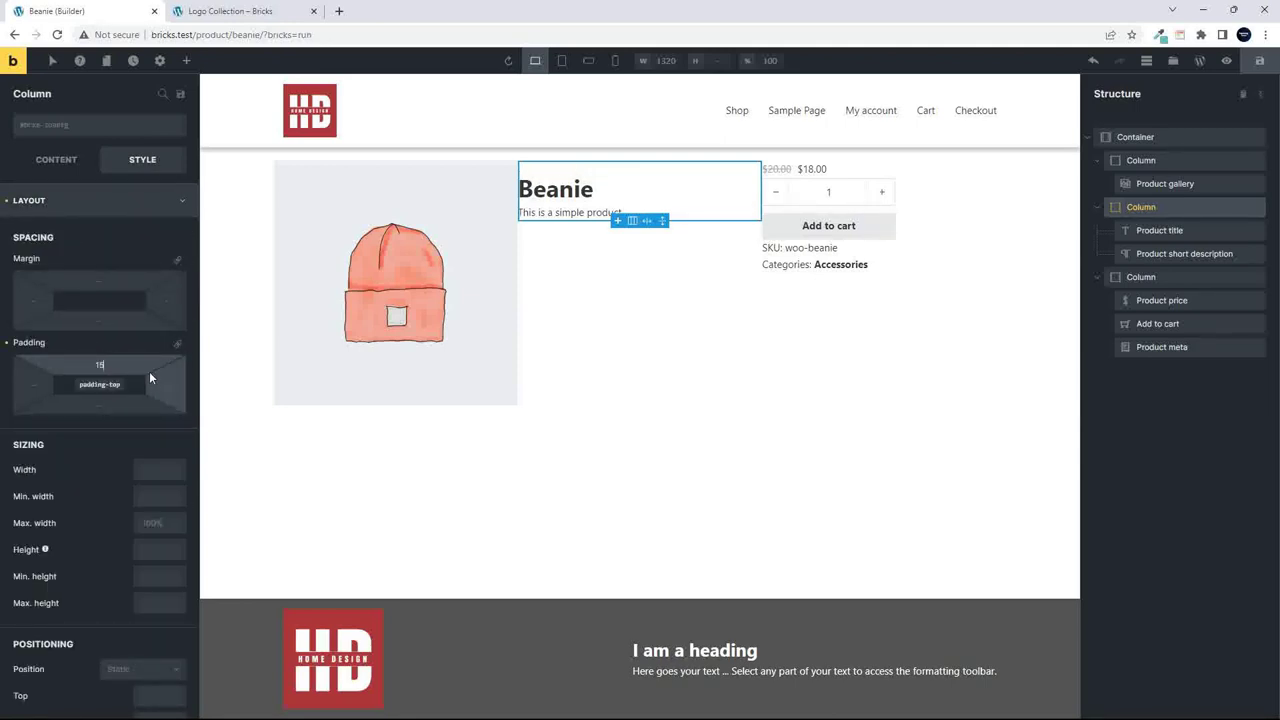
pyautogui.click(904, 259)
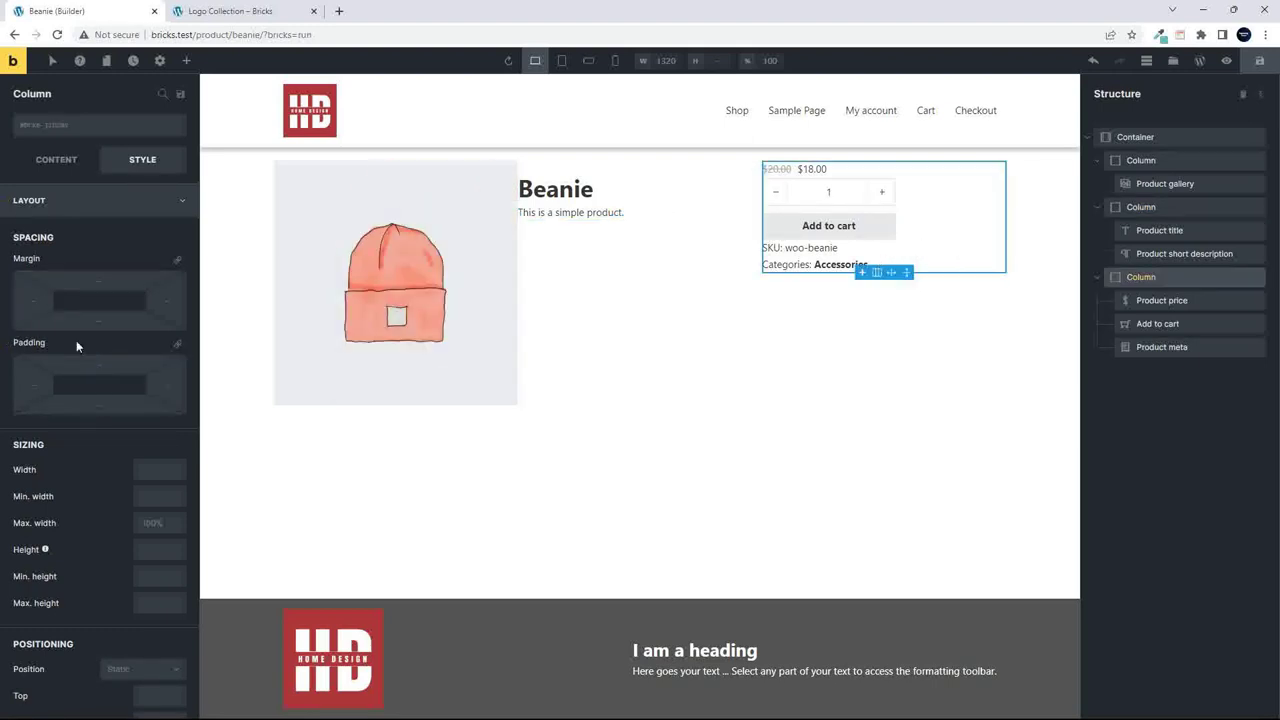
pyautogui.click(99, 364)
pyautogui.write('15')
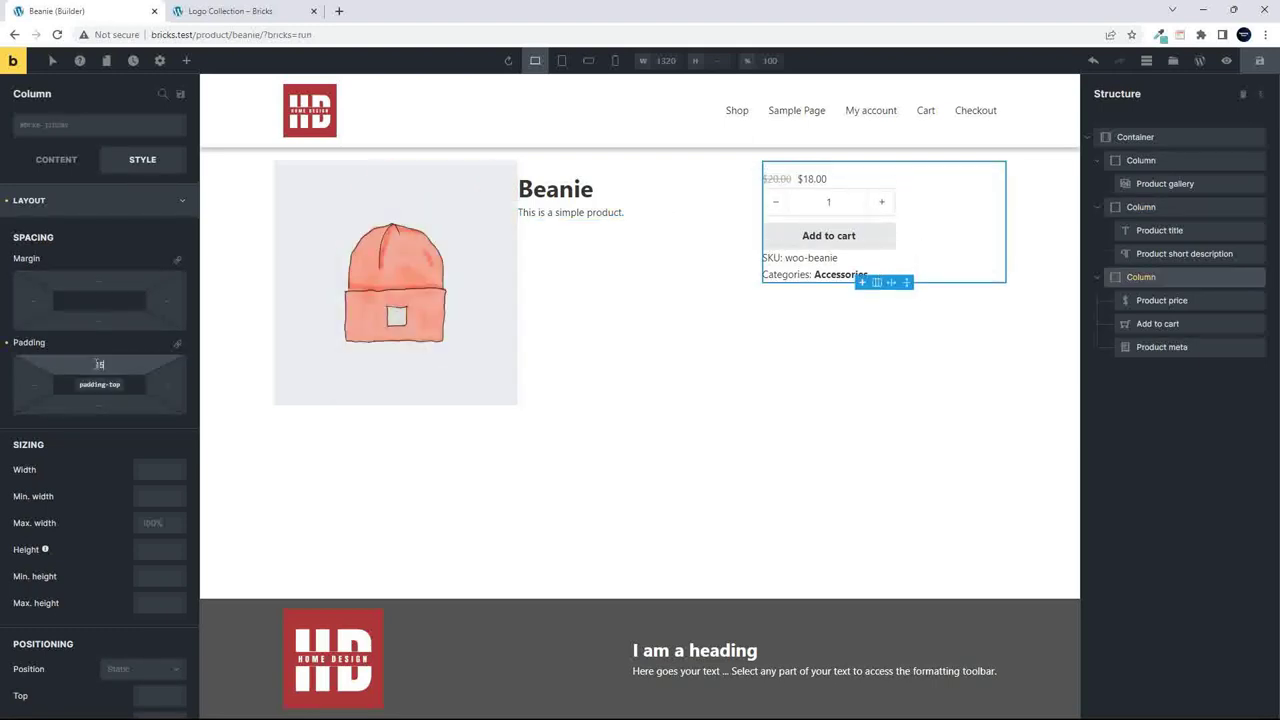
pyautogui.press('Return')
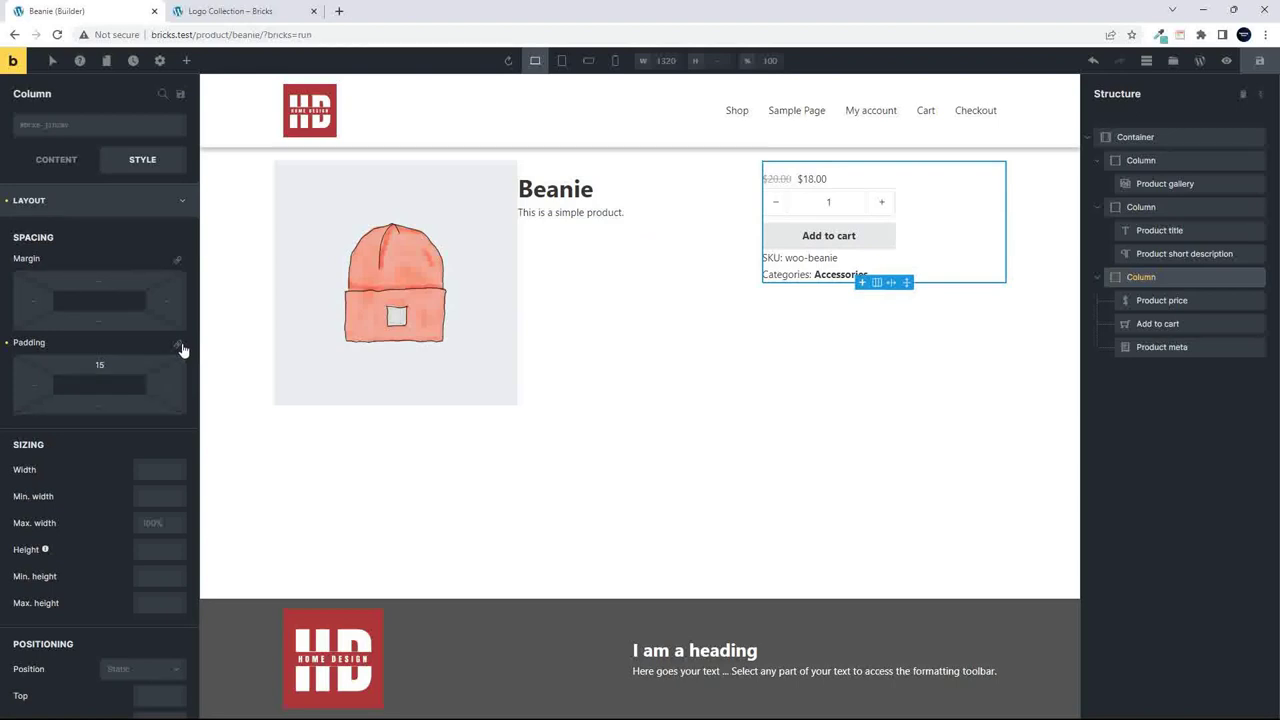
pyautogui.click(178, 346)
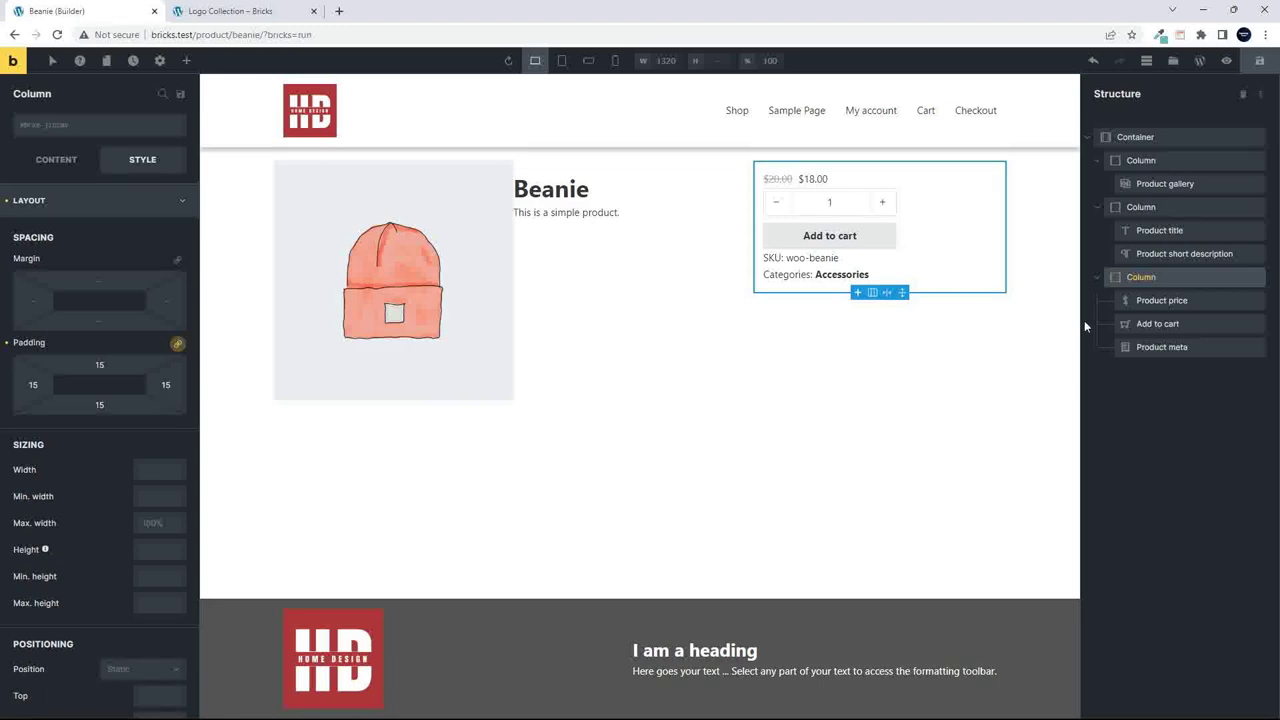
# Add a Div to the right column, move it to the top and drag Product price into it.
pyautogui.click(185, 62)
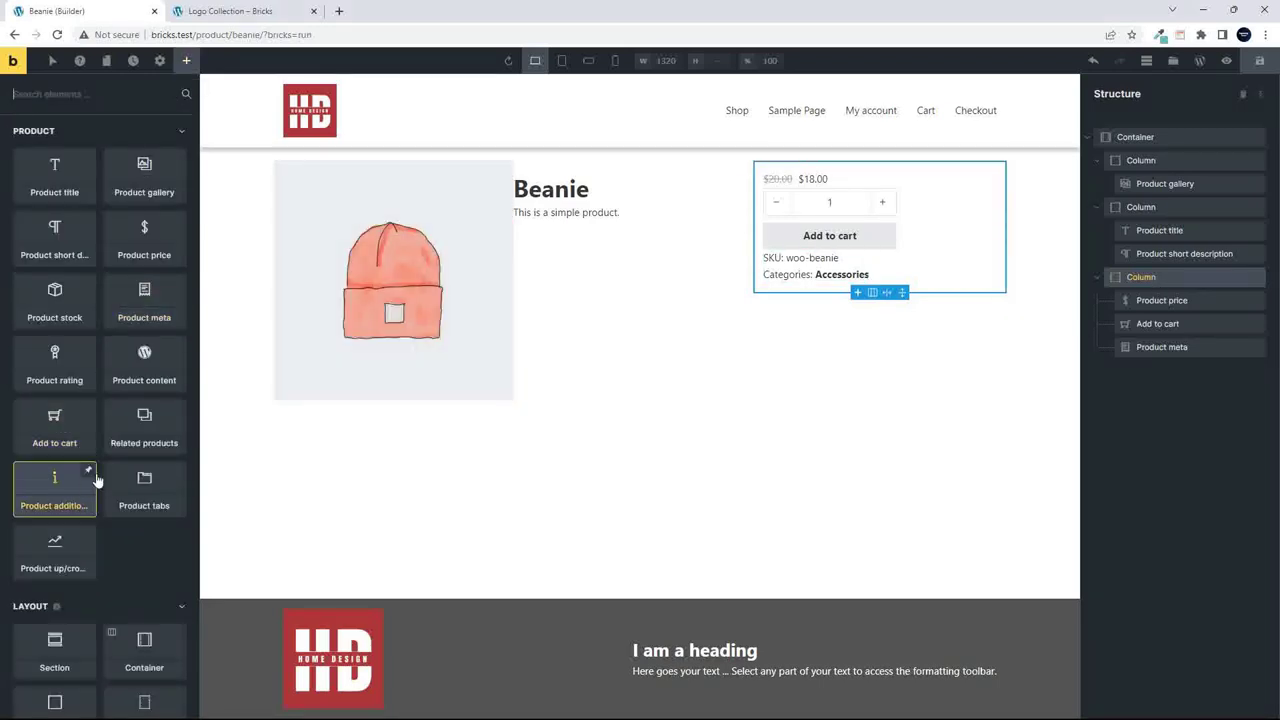
pyautogui.scroll(-2, 95, 482)
pyautogui.scroll(-2, 97, 481)
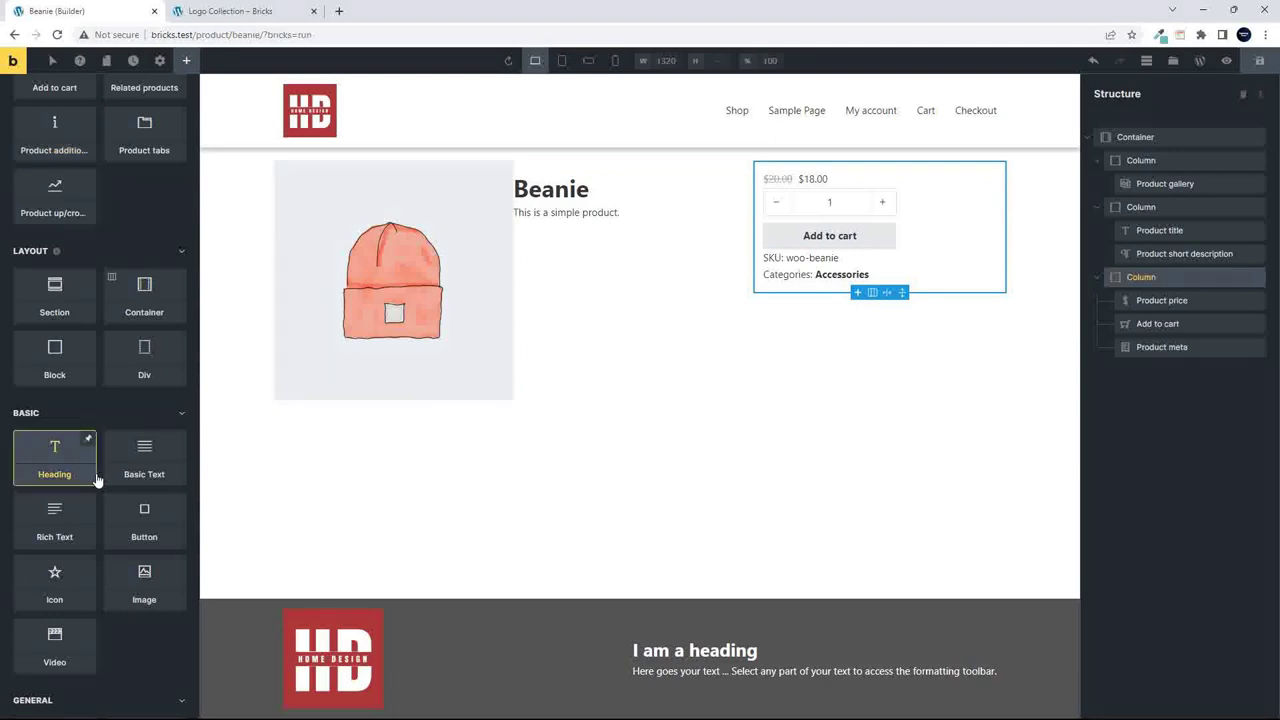
pyautogui.click(150, 358)
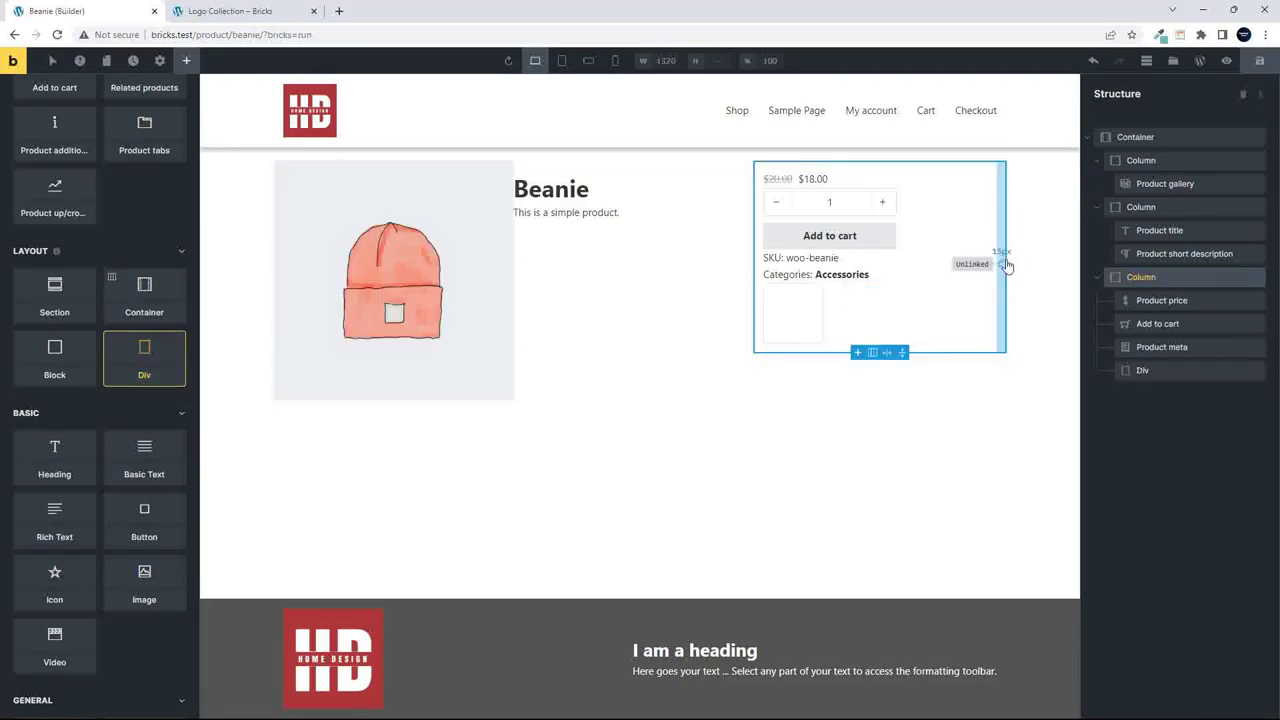
pyautogui.moveTo(1163, 379); pyautogui.dragTo(1128, 306)
pyautogui.moveTo(1158, 347)
pyautogui.mouseDown()
pyautogui.moveTo(1131, 348)
pyautogui.moveTo(1154, 352)
pyautogui.moveTo(1157, 340)
pyautogui.moveTo(1123, 363)
pyautogui.moveTo(1165, 360)
pyautogui.mouseUp()
pyautogui.click(950, 241)
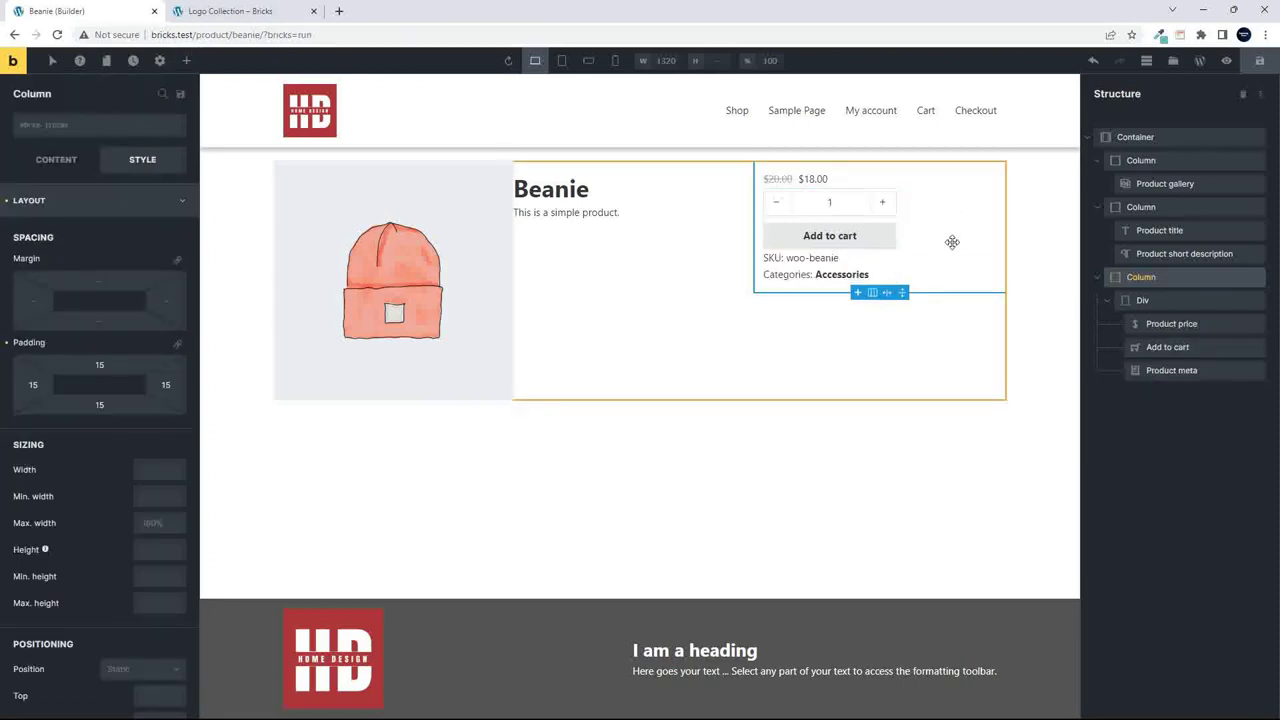
# Give the middle column 15 px padding on all four sides.
pyautogui.click(1144, 142)
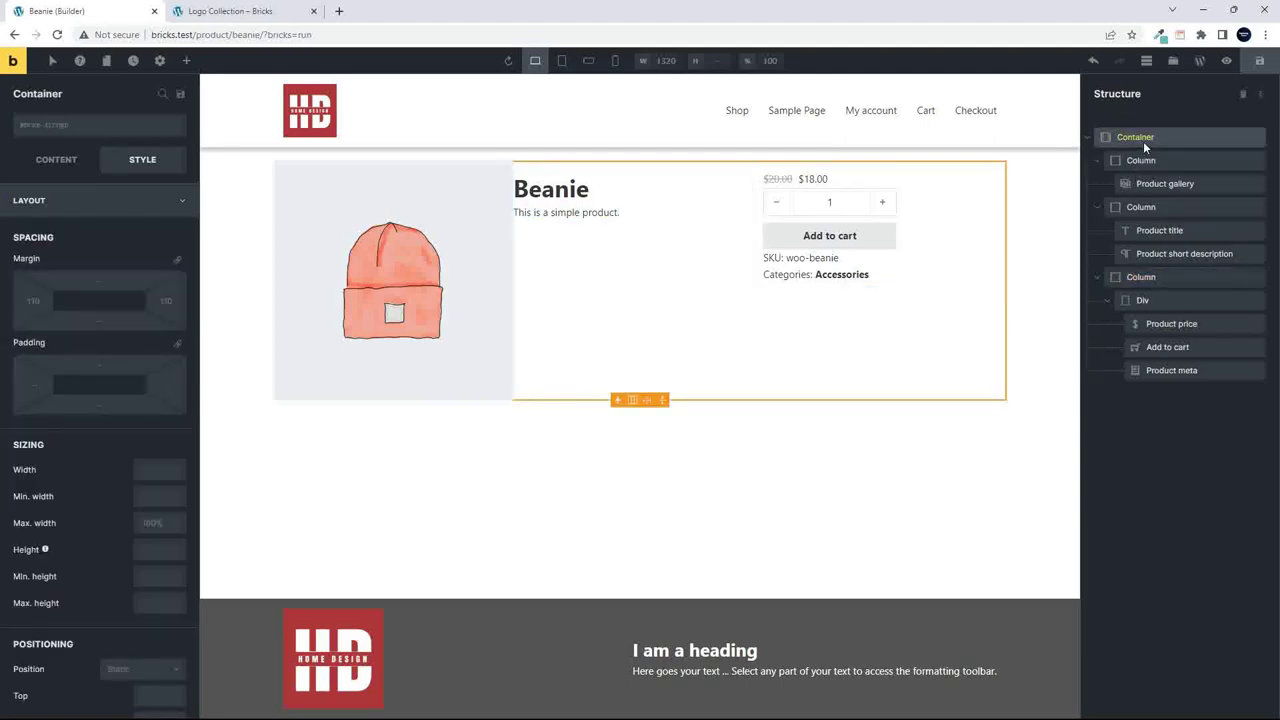
pyautogui.click(1139, 161)
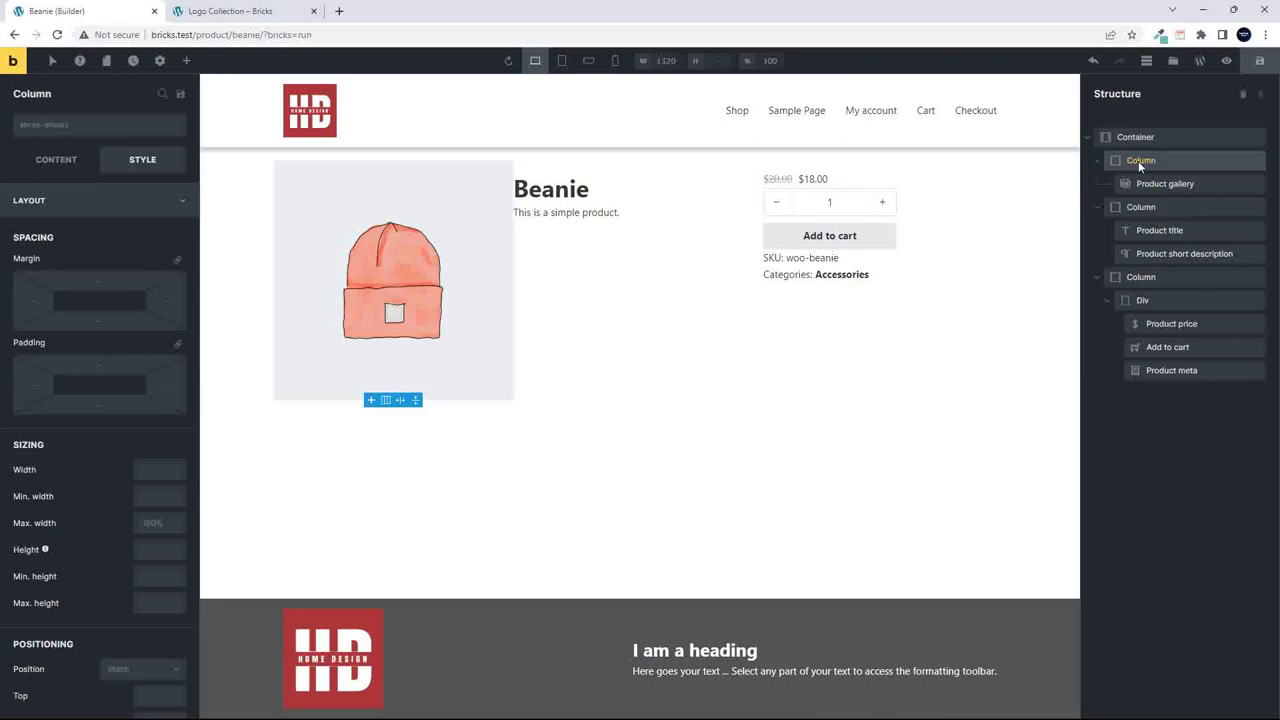
pyautogui.click(1137, 209)
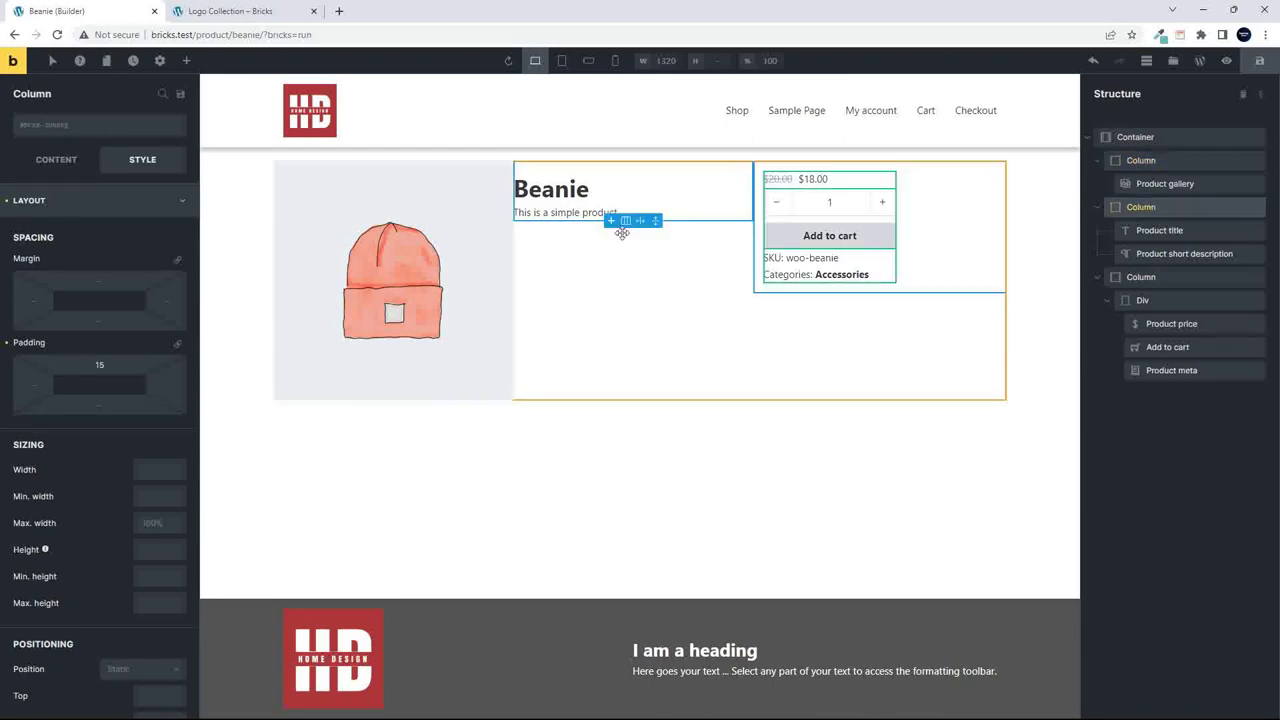
pyautogui.click(177, 346)
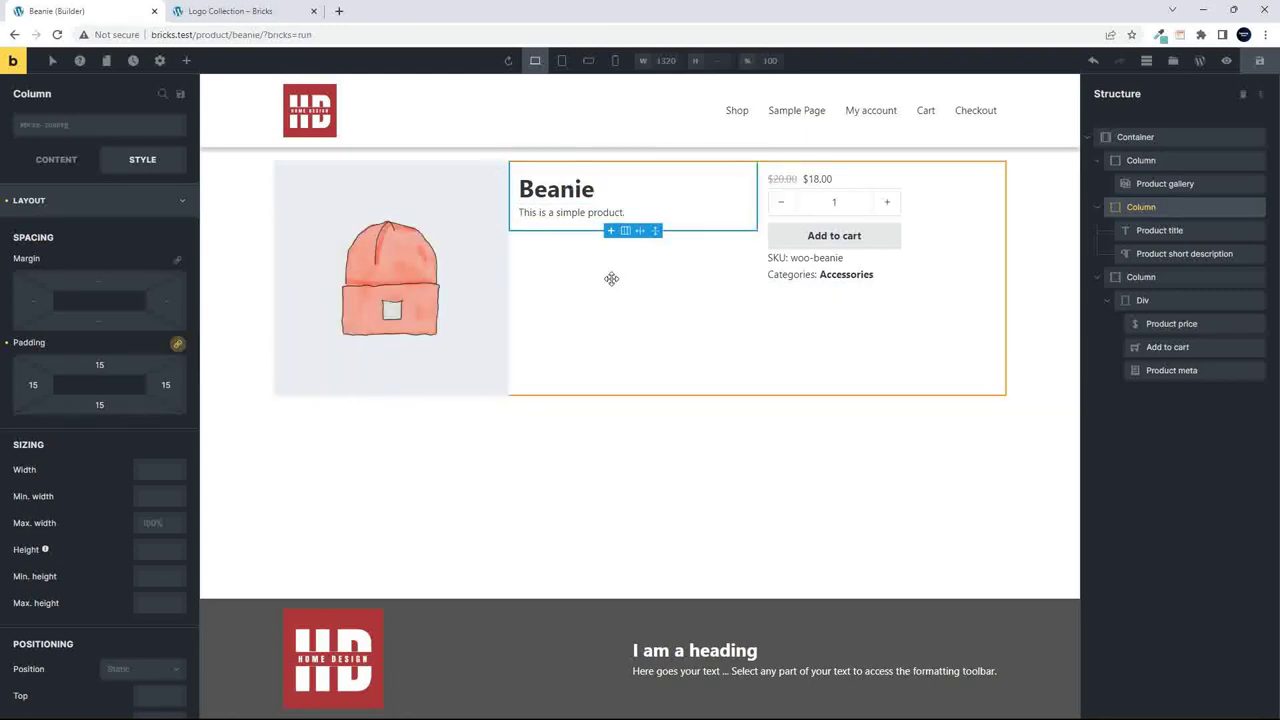
# Set the container's cross-axis alignment to Stretch so all three columns fill its height.
pyautogui.click(1144, 140)
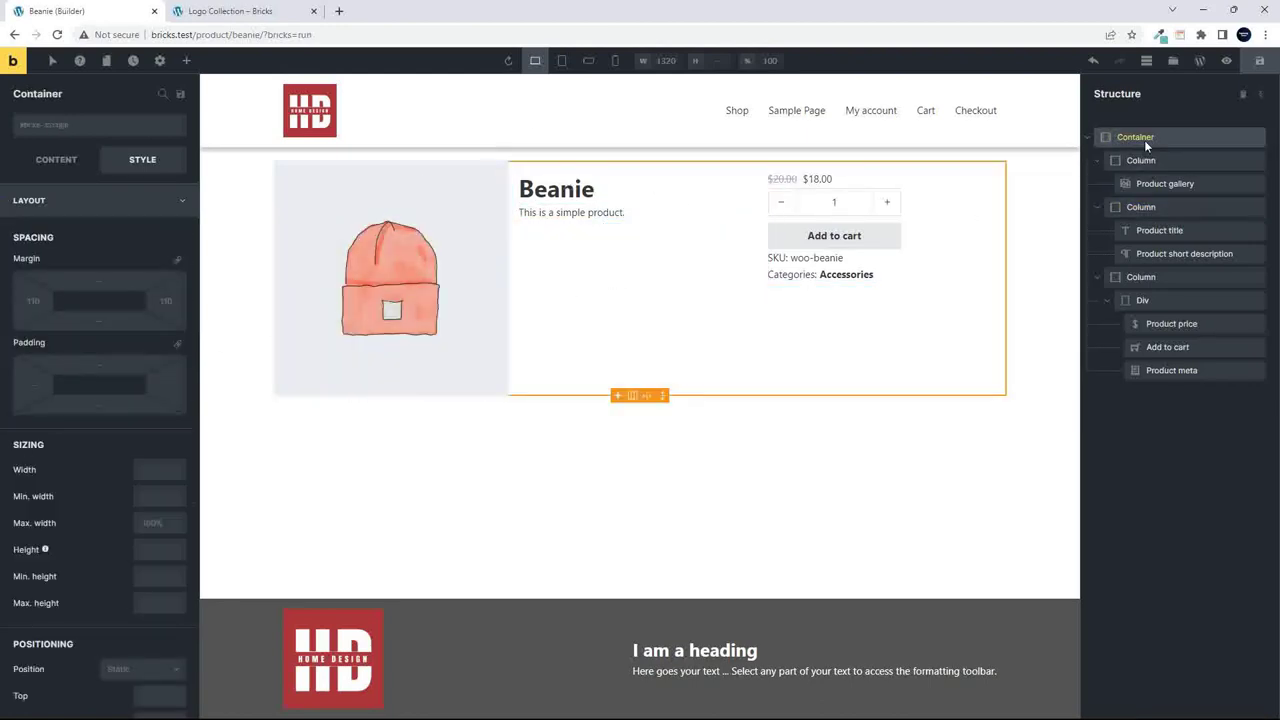
pyautogui.click(44, 164)
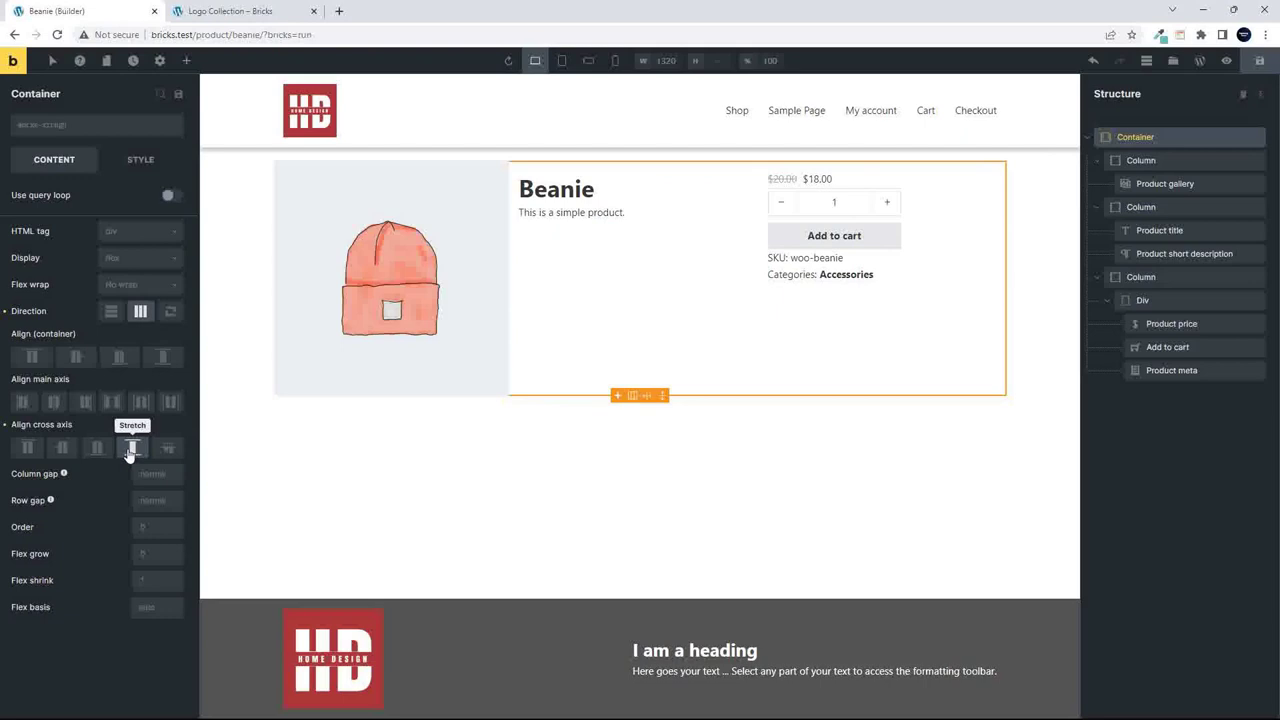
pyautogui.click(651, 304)
pyautogui.click(845, 343)
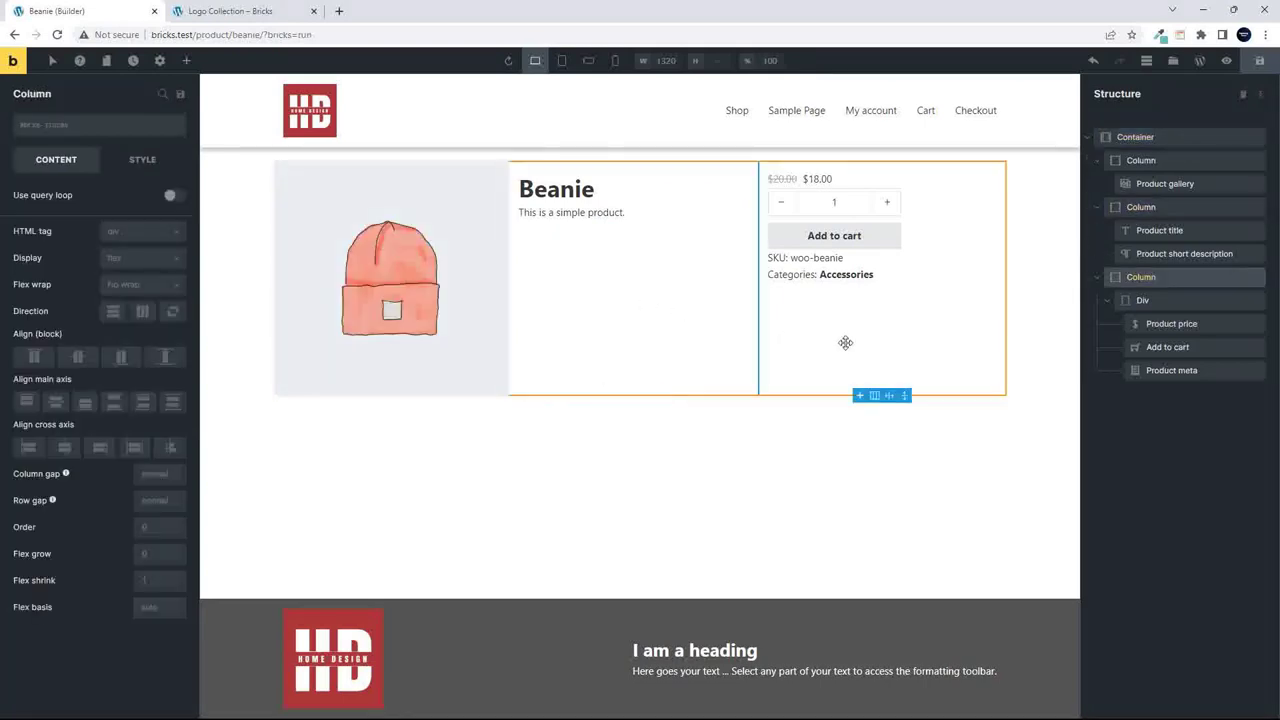
pyautogui.click(588, 337)
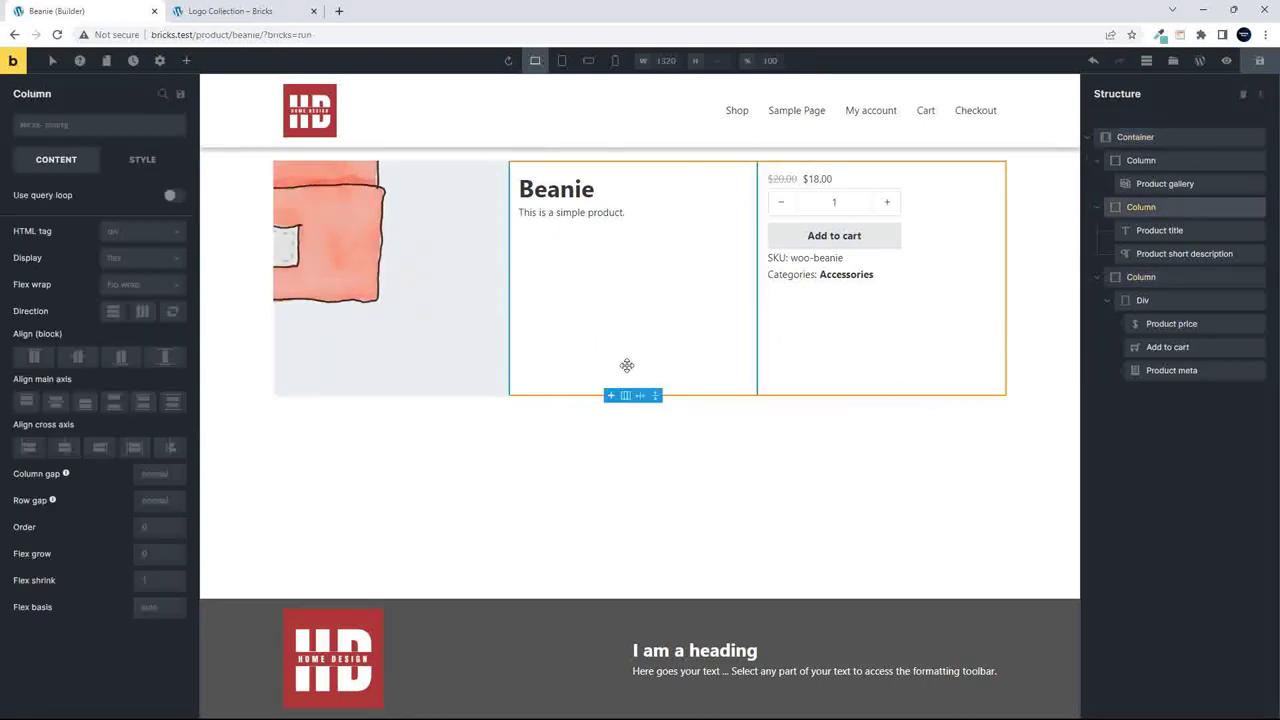
# Give the price-and-cart Div 15 px linked padding on all sides.
pyautogui.click(1167, 300)
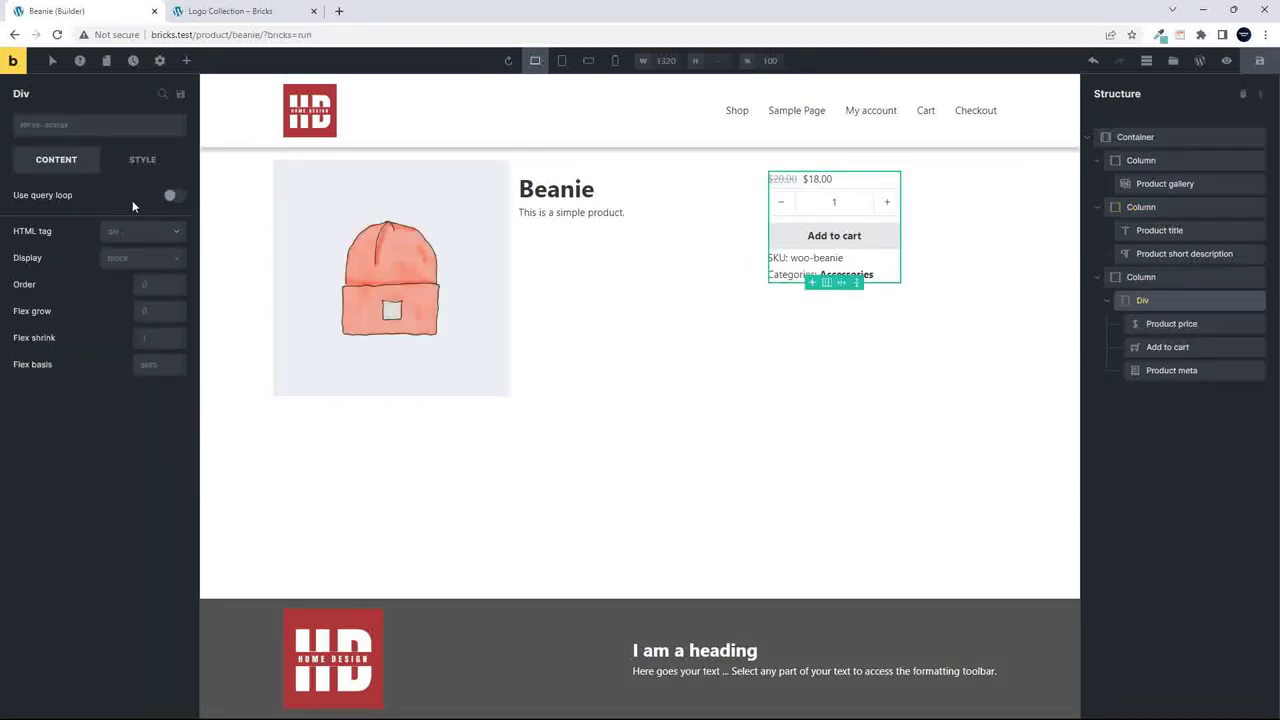
pyautogui.click(143, 163)
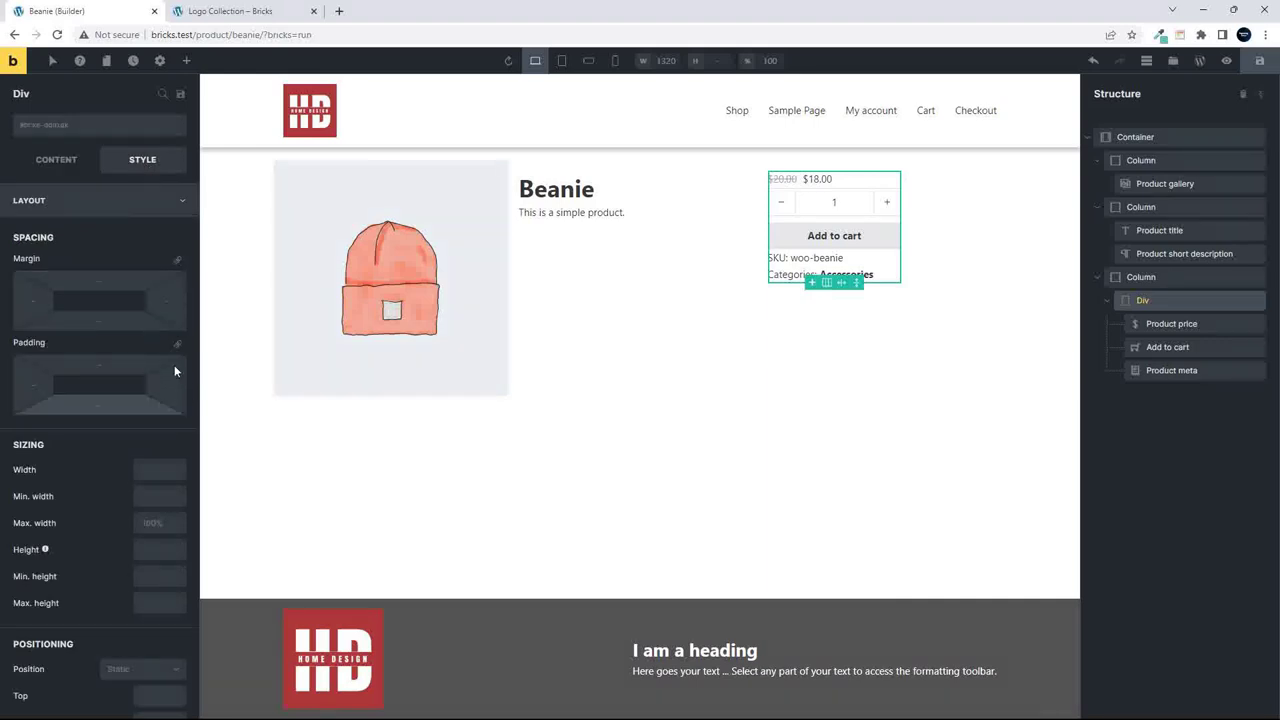
pyautogui.click(178, 346)
pyautogui.click(115, 364)
pyautogui.write('15')
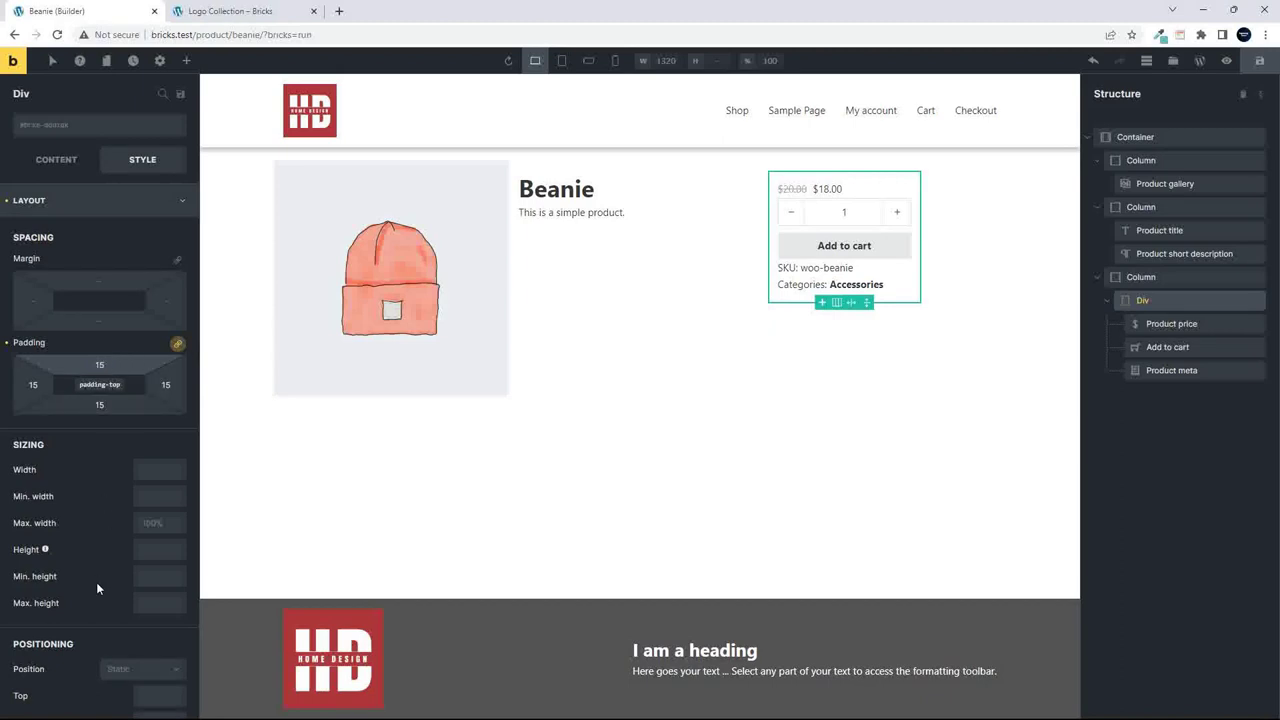
# Add a 1 px solid teal border with a linked 10 px corner radius to the Div.
pyautogui.scroll(-5, 96, 588)
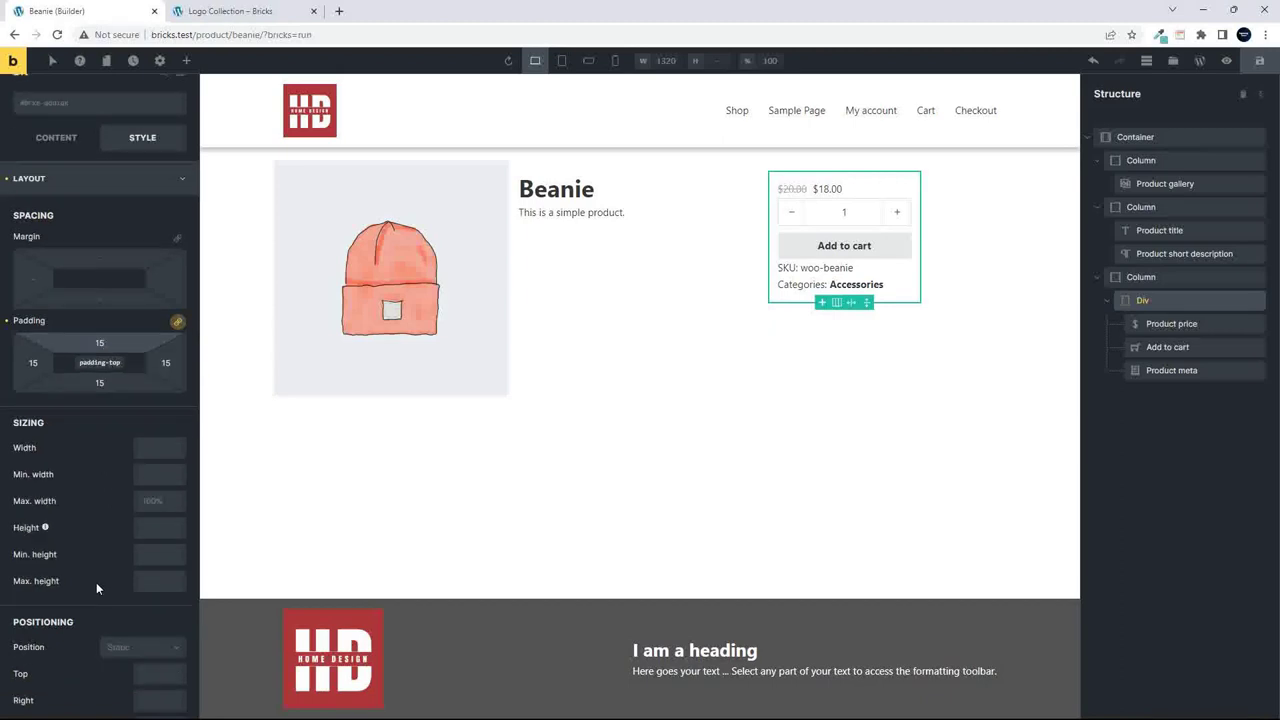
pyautogui.scroll(-3, 96, 585)
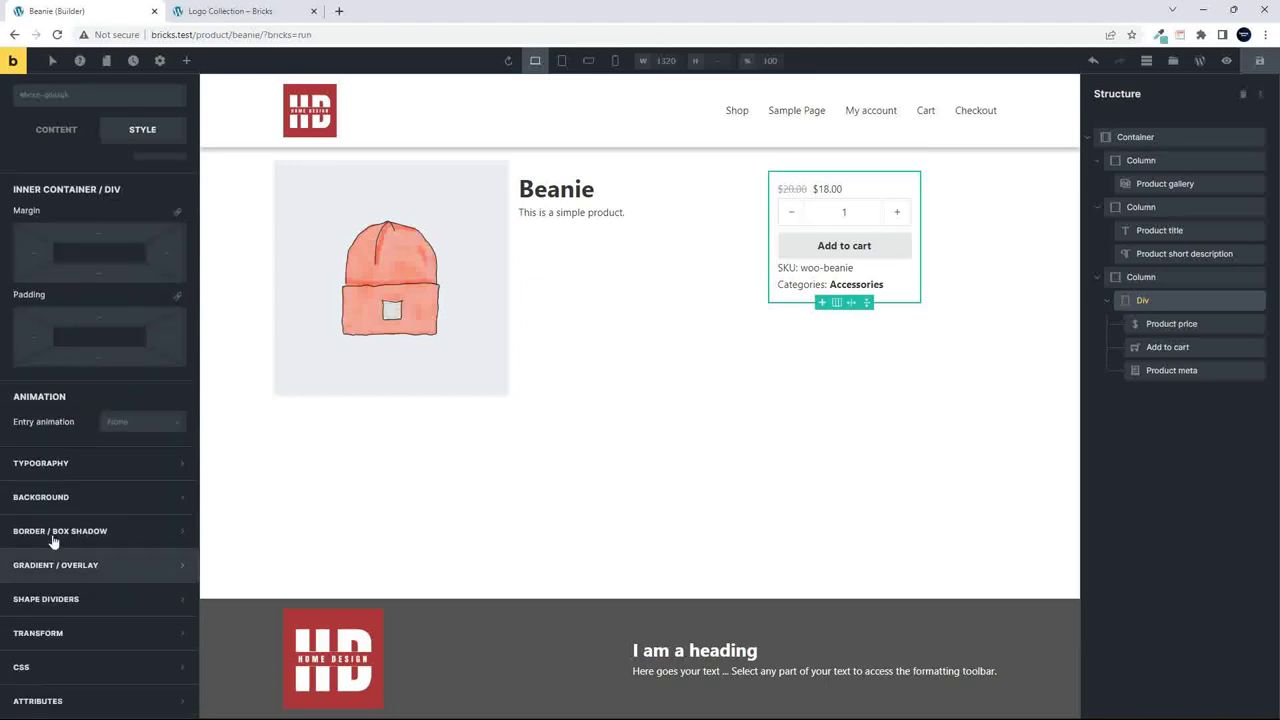
pyautogui.click(82, 535)
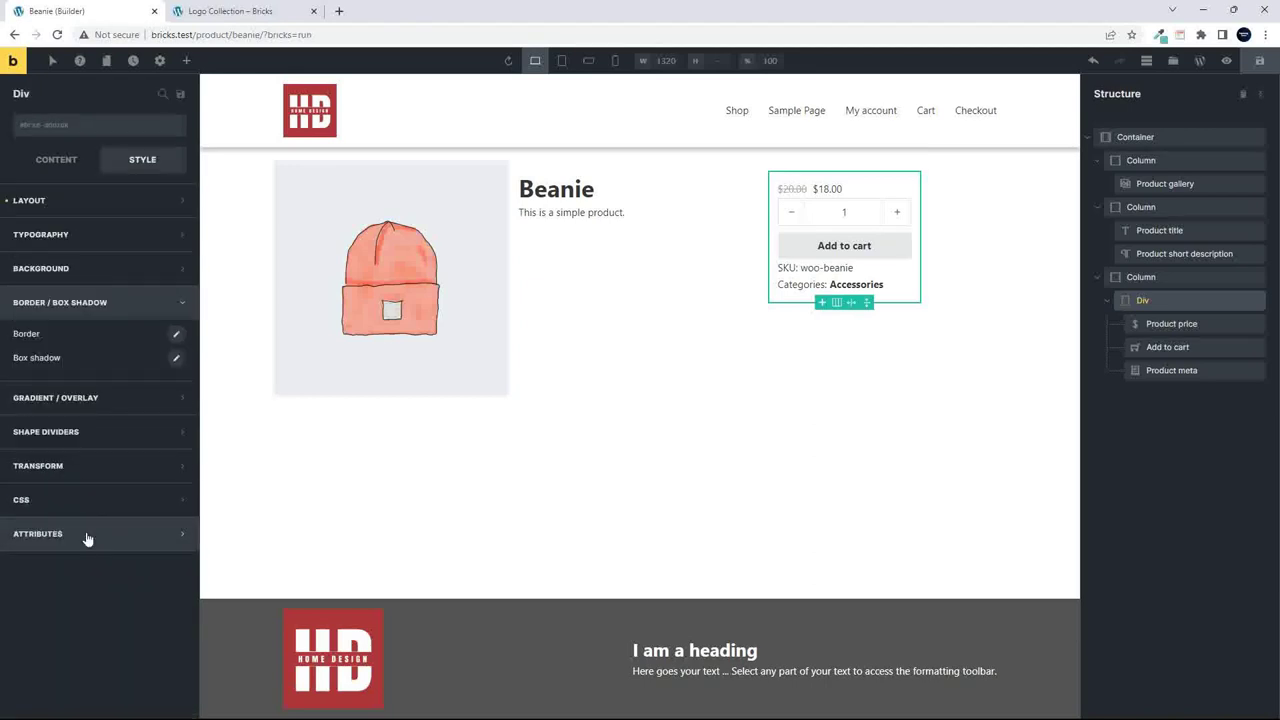
pyautogui.click(177, 337)
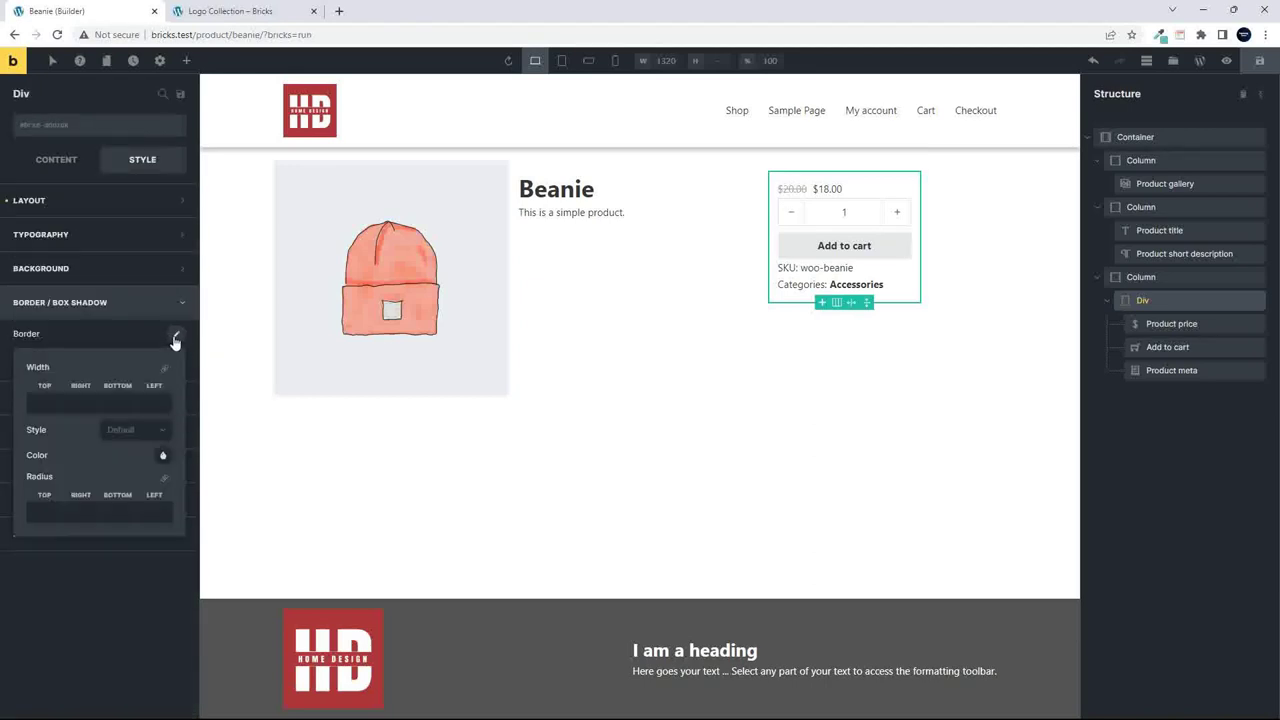
pyautogui.click(45, 404)
pyautogui.click(134, 430)
pyautogui.click(124, 486)
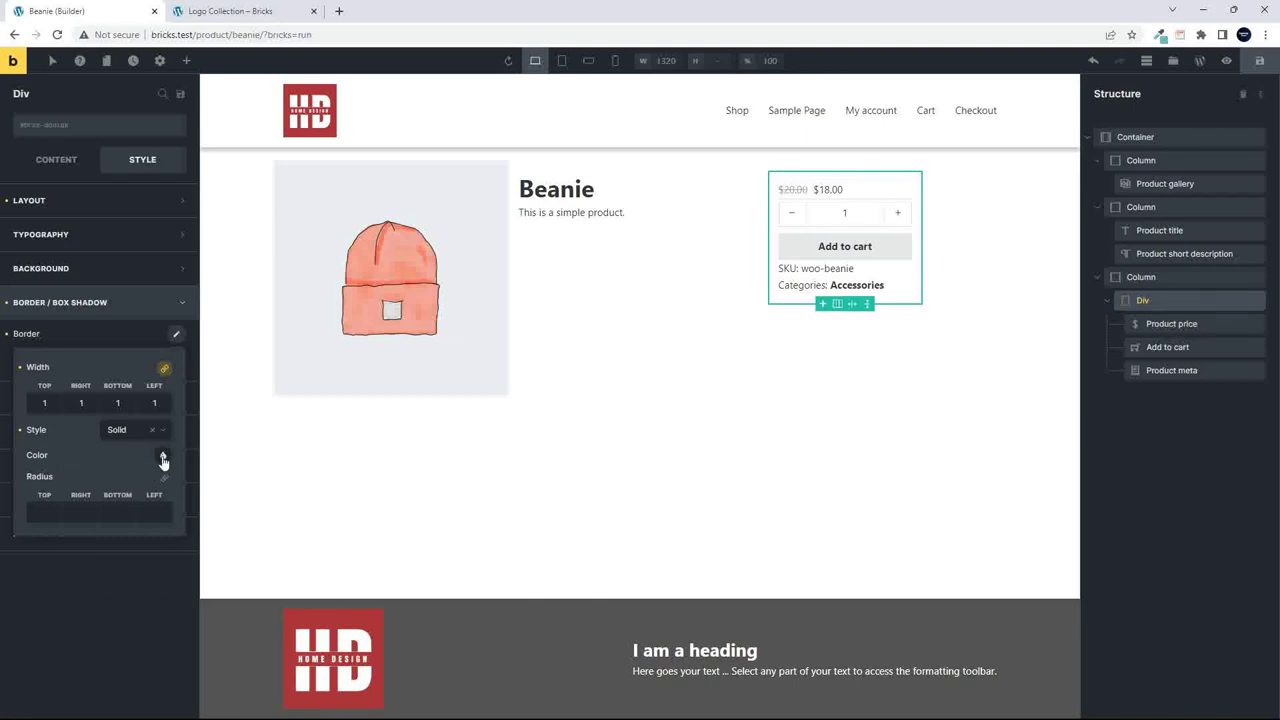
pyautogui.click(163, 458)
pyautogui.click(91, 484)
pyautogui.click(80, 457)
pyautogui.click(164, 477)
pyautogui.click(46, 513)
pyautogui.write('10')
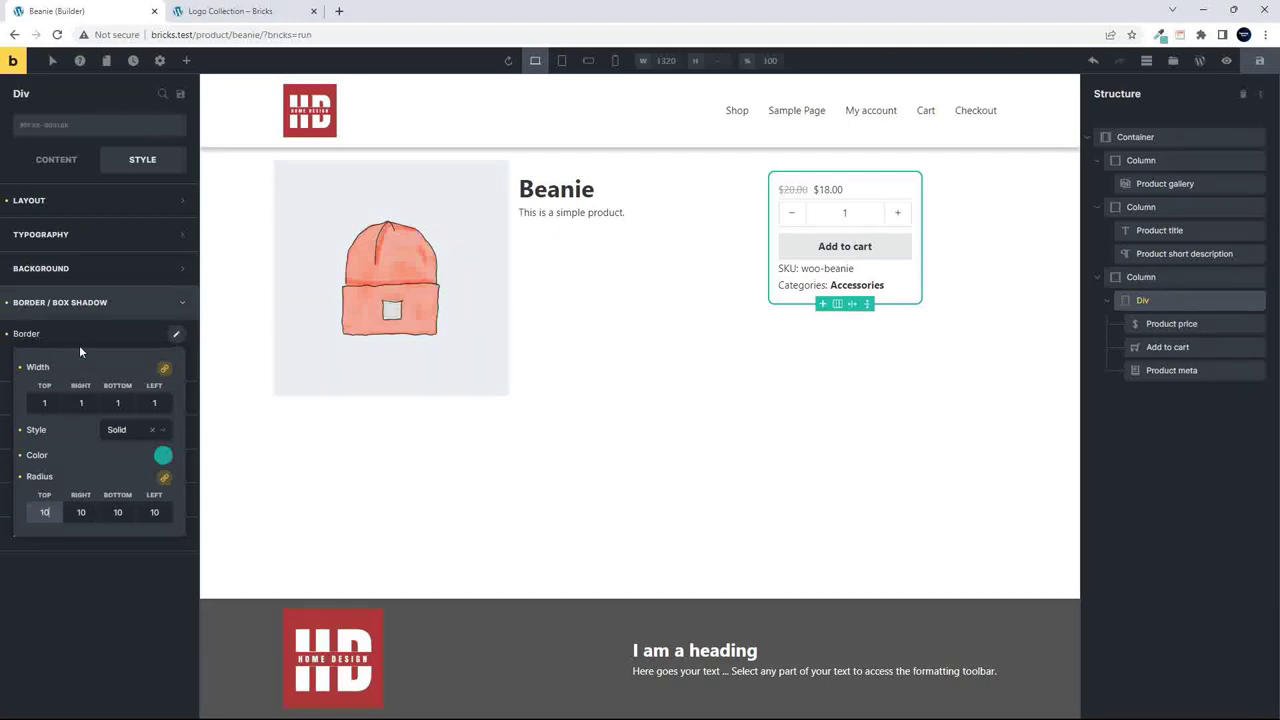
pyautogui.click(177, 361)
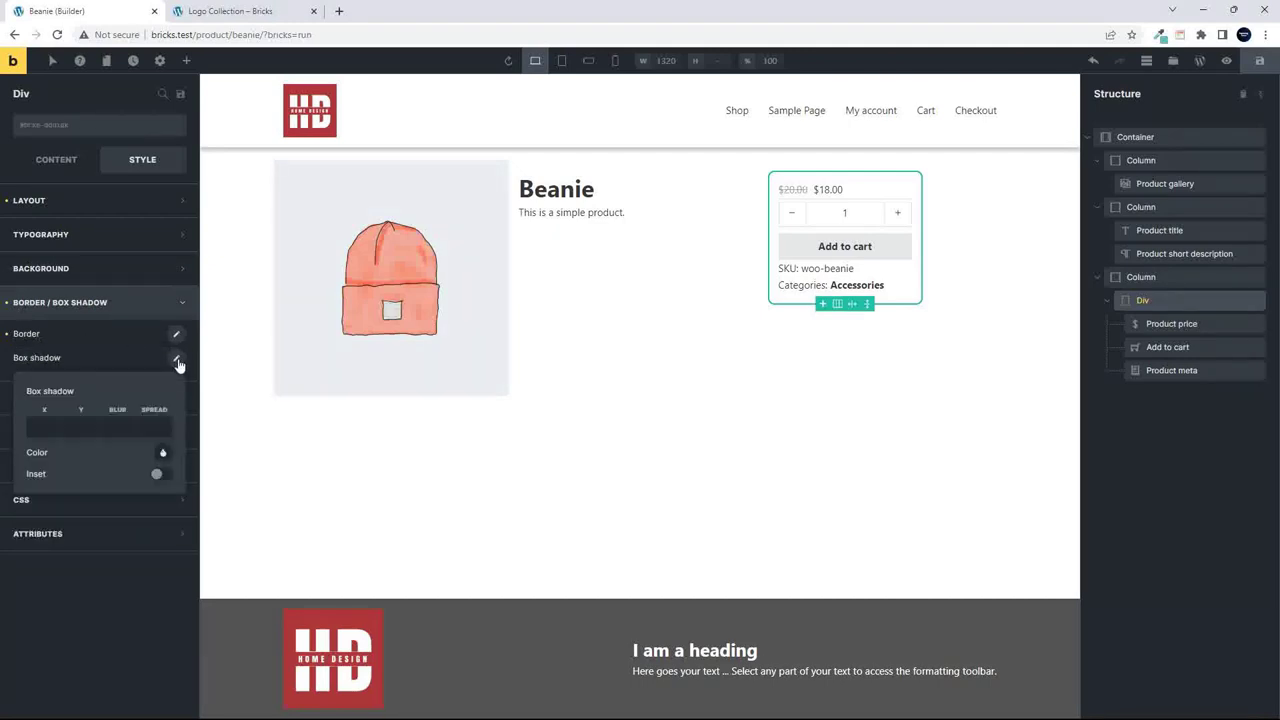
# Give the Div a #071225 box shadow with X 0, Y 5 and blur 10.
pyautogui.click(49, 427)
pyautogui.click(86, 428)
pyautogui.click(163, 455)
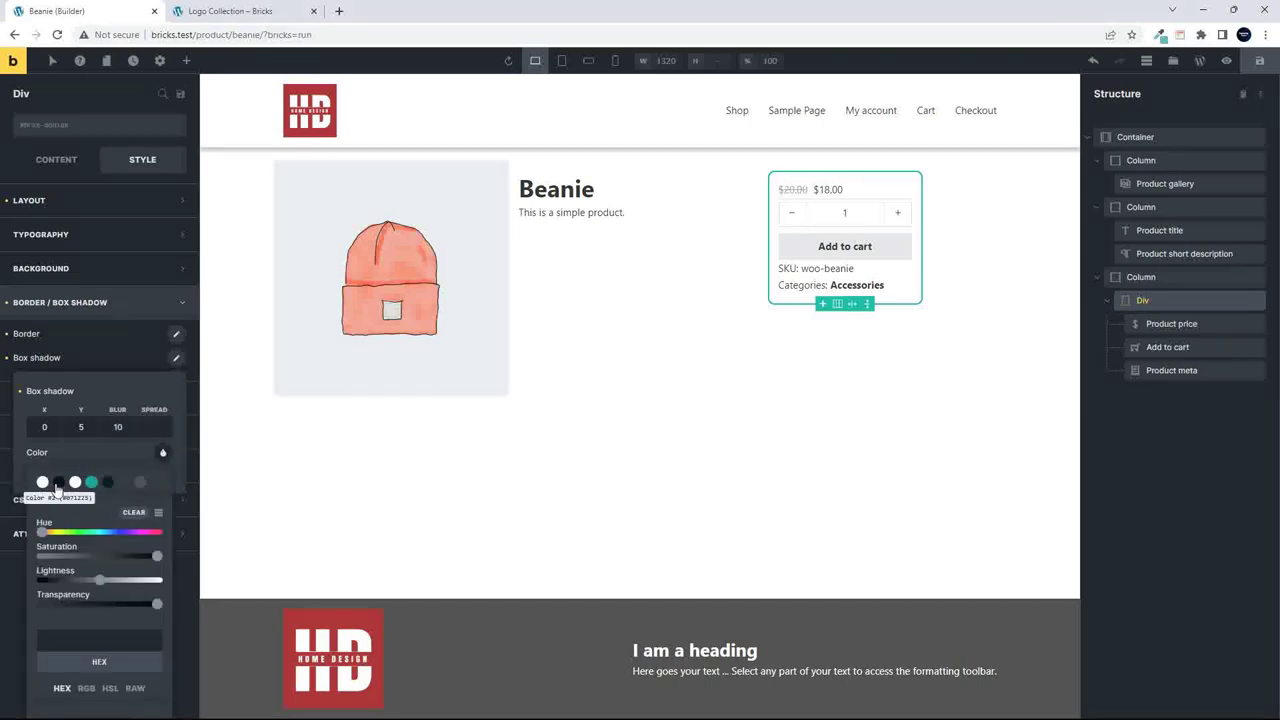
pyautogui.click(59, 483)
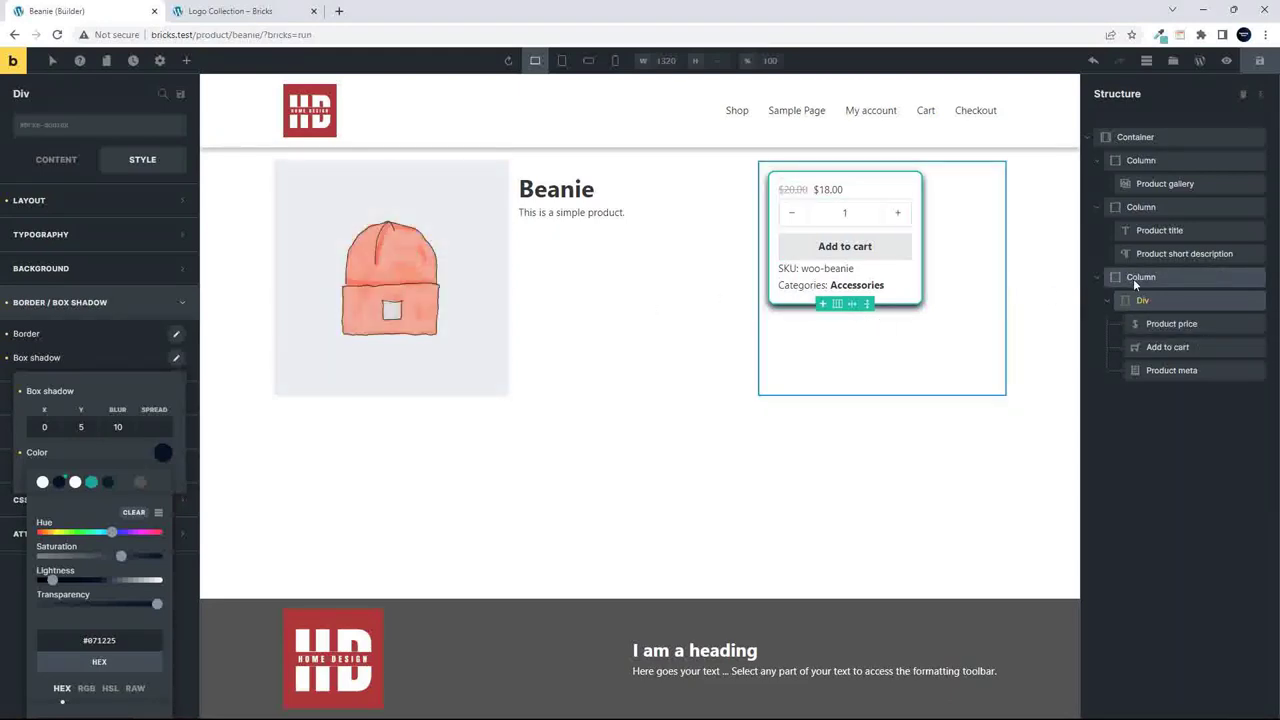
pyautogui.click(1154, 301)
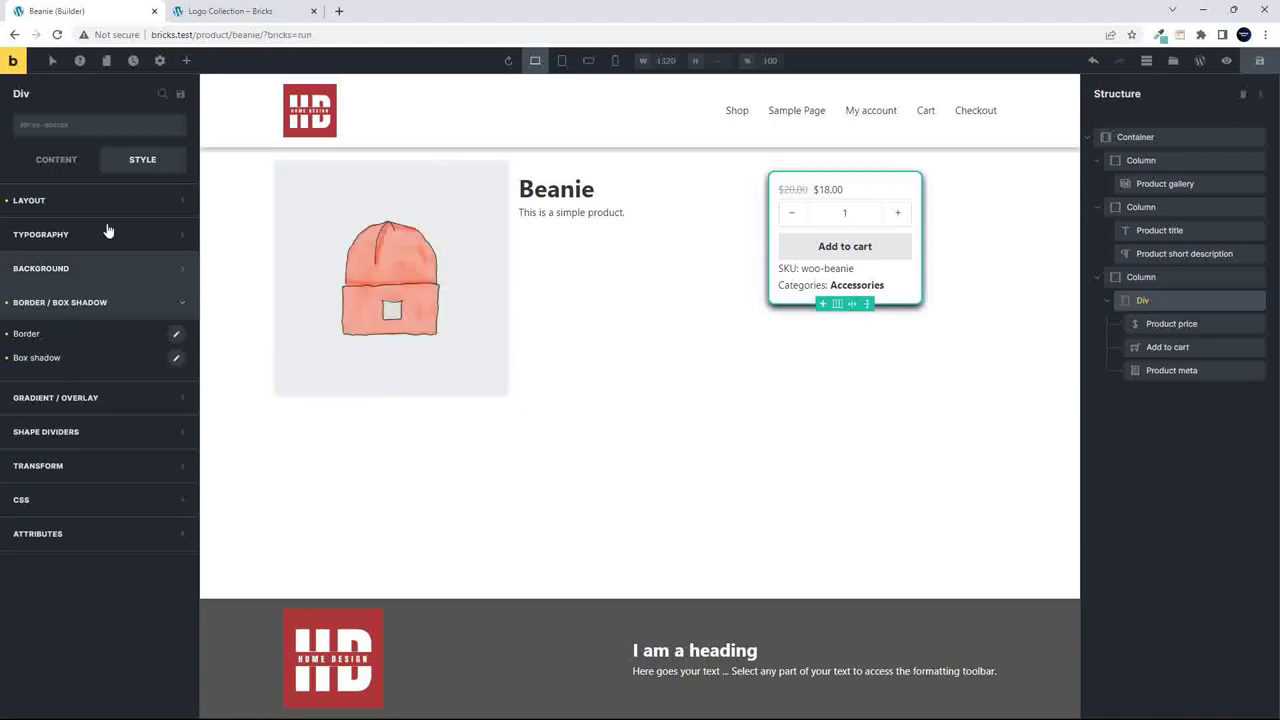
# Set the product Div's width to 100% and review its style settings.
pyautogui.click(139, 200)
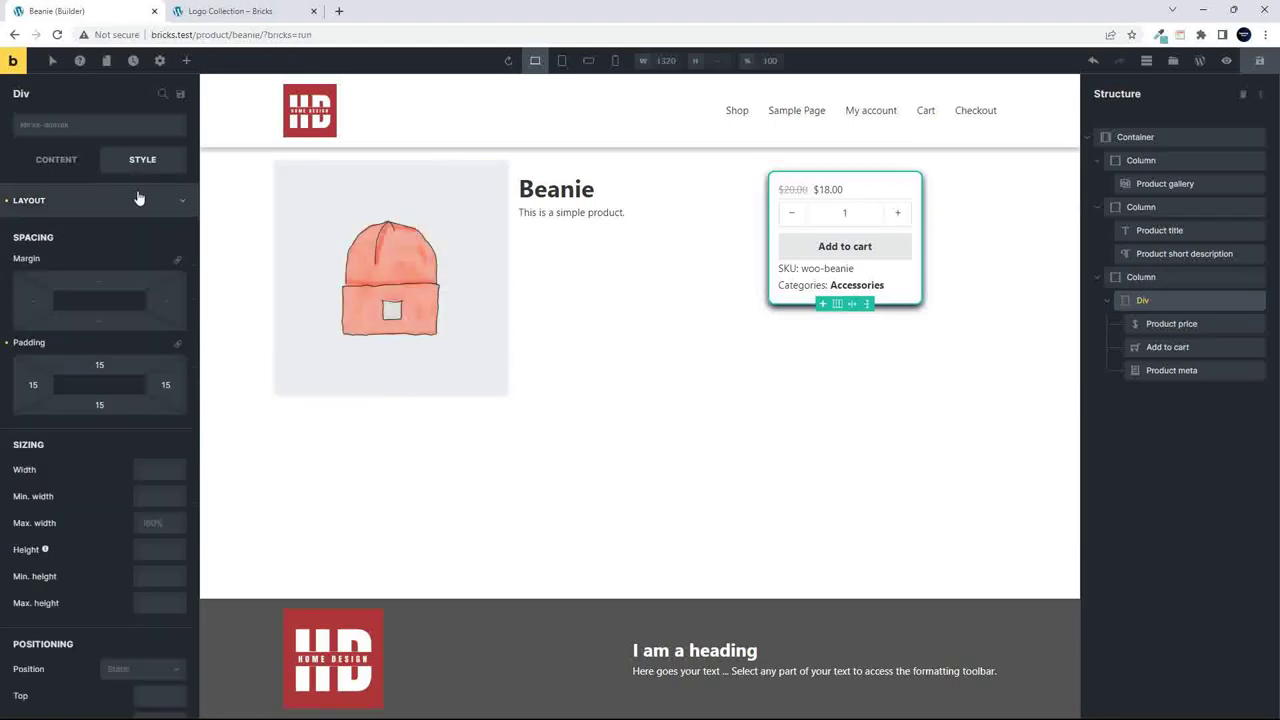
pyautogui.click(153, 468)
pyautogui.write('1')
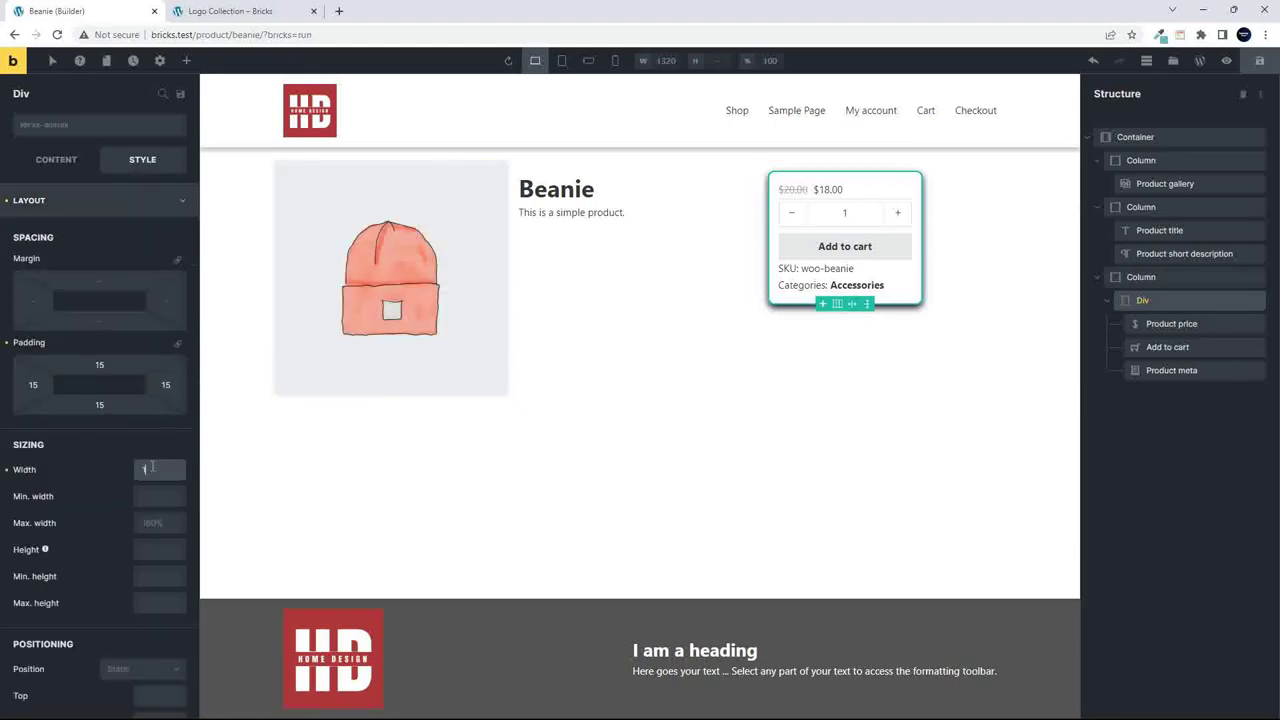
pyautogui.write('00')
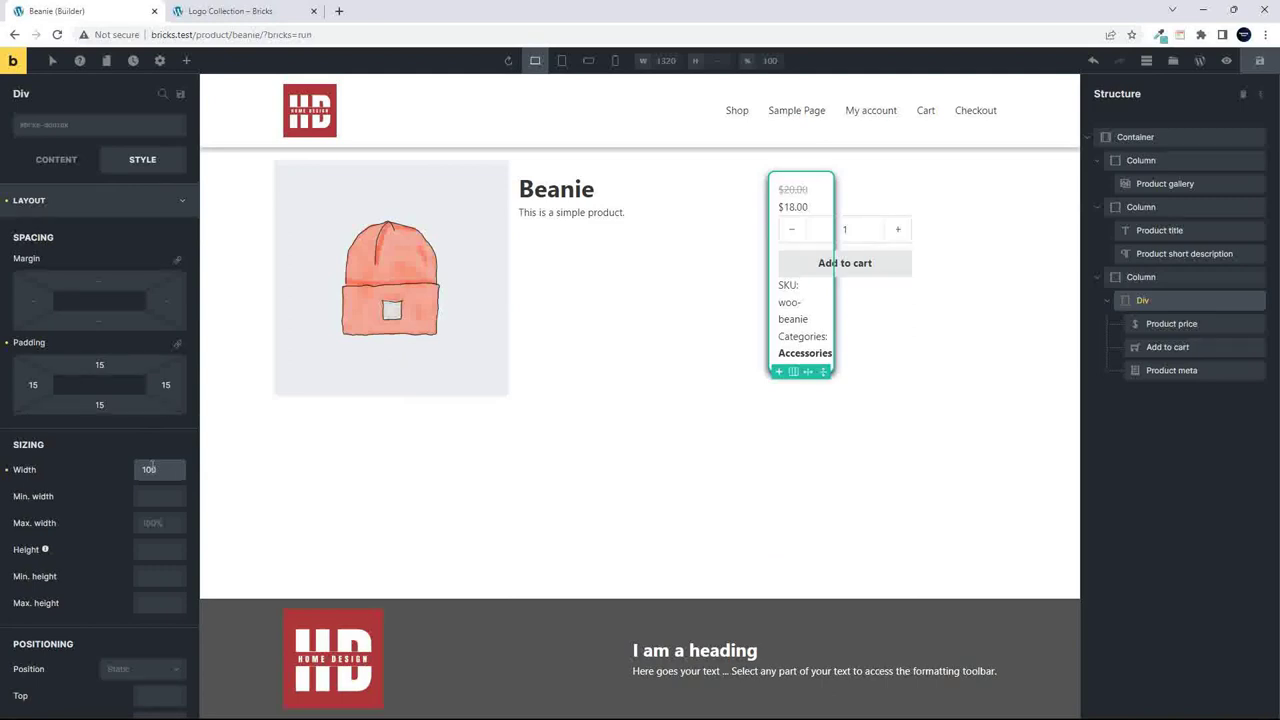
pyautogui.write('%')
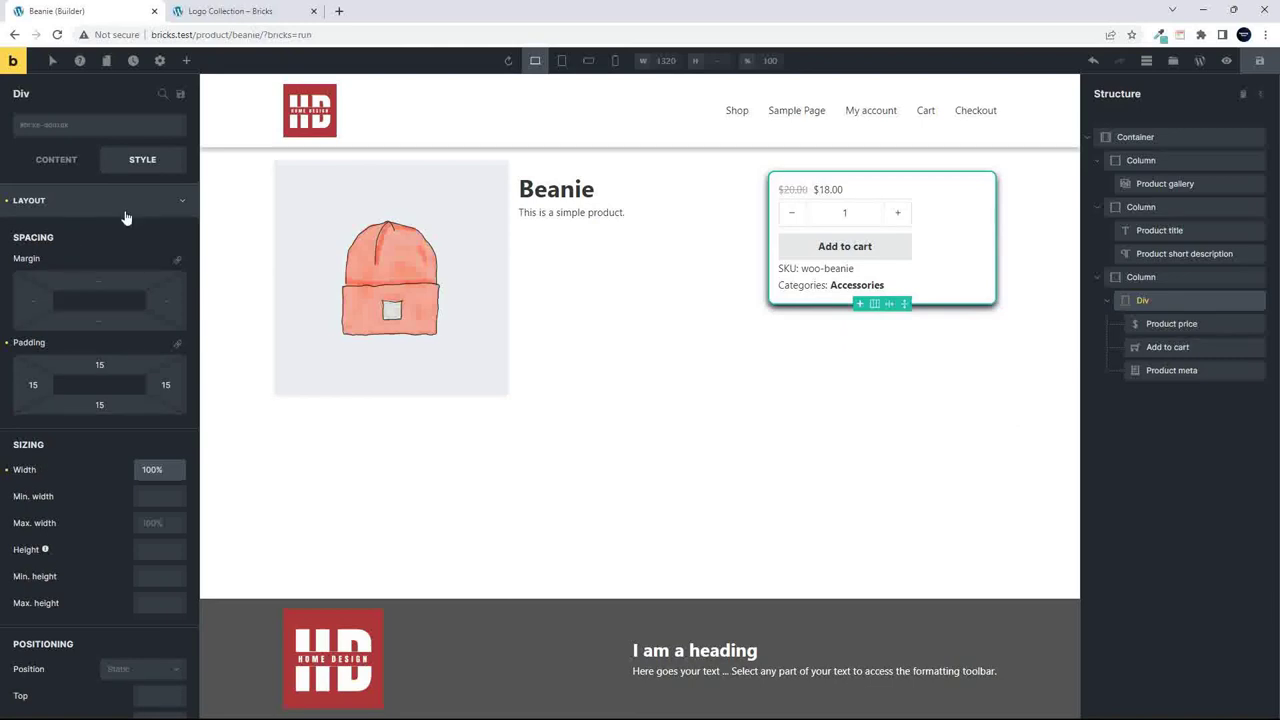
pyautogui.click(60, 163)
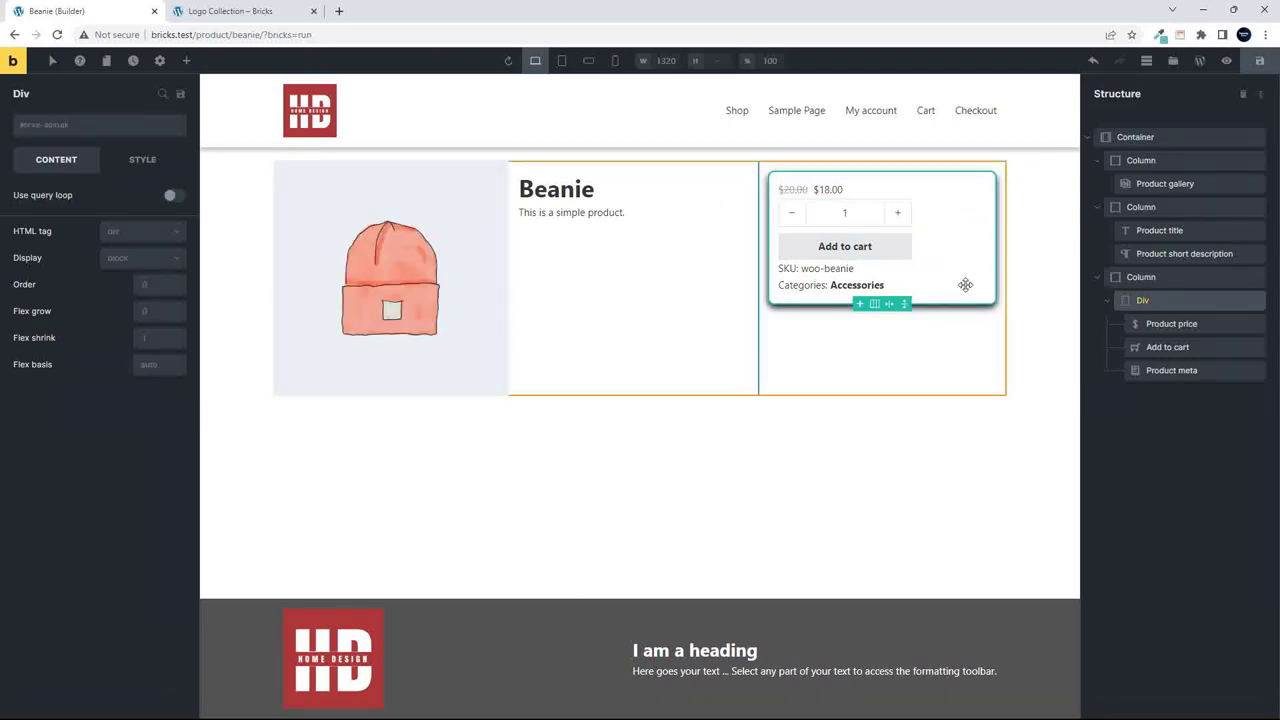
pyautogui.click(149, 161)
pyautogui.scroll(-8, 87, 568)
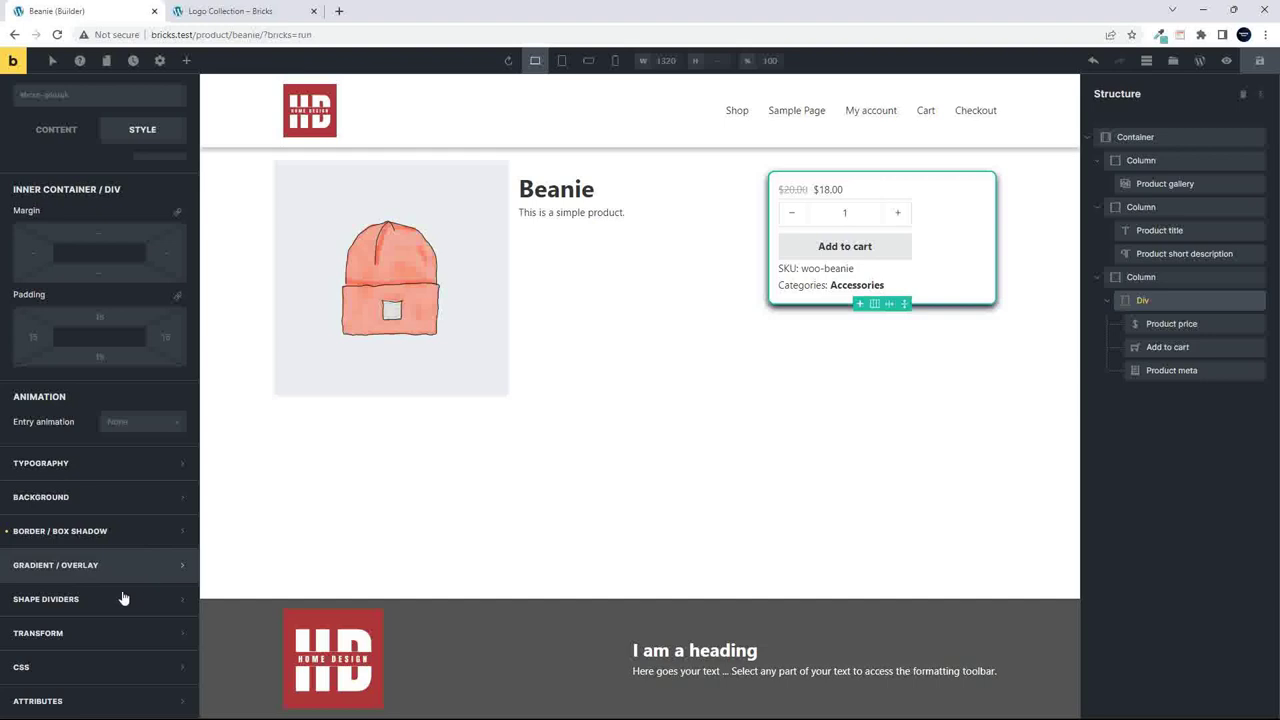
pyautogui.scroll(2, 118, 671)
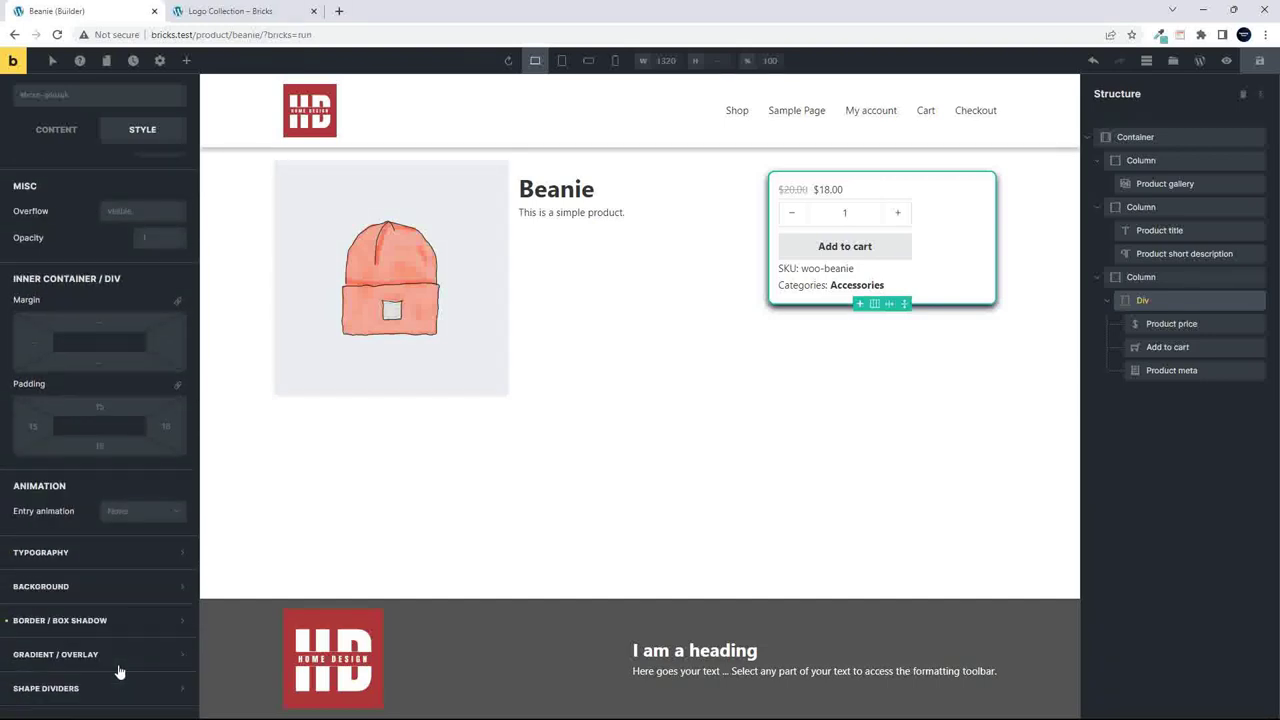
pyautogui.scroll(5, 118, 671)
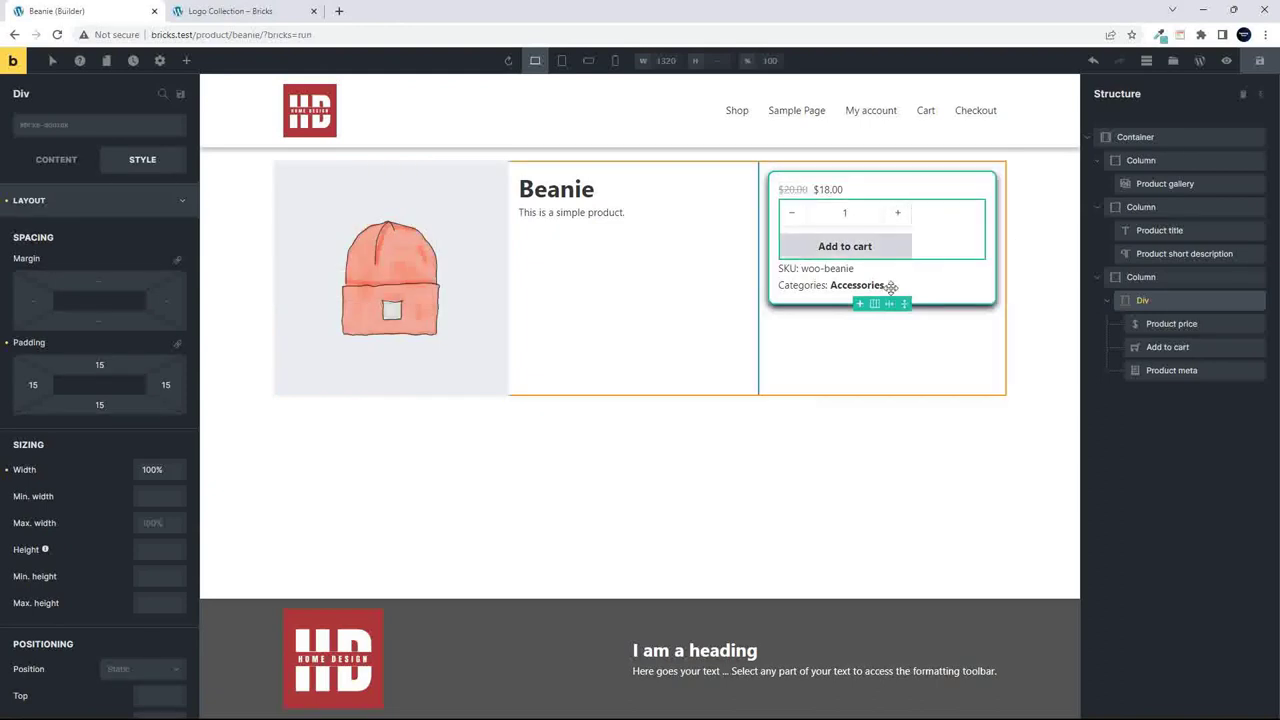
# Set the width of both Product price and Add to cart to auto.
pyautogui.click(926, 191)
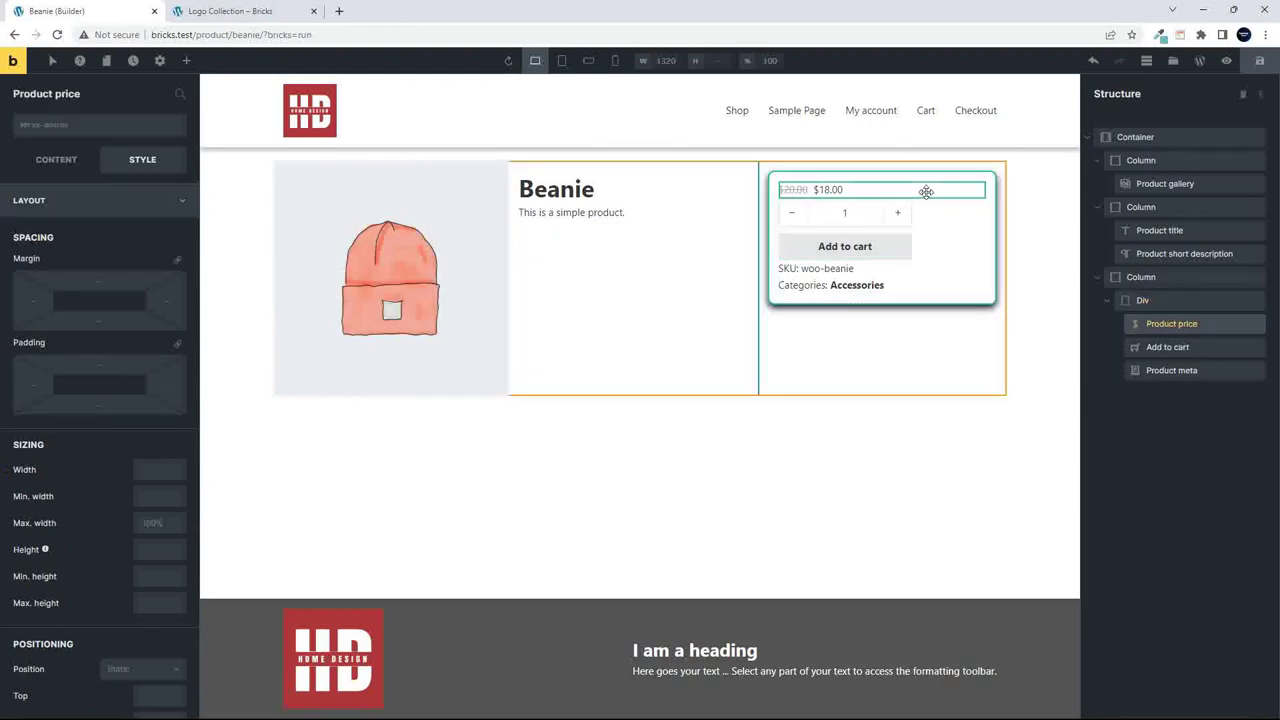
pyautogui.click(925, 235)
pyautogui.click(927, 279)
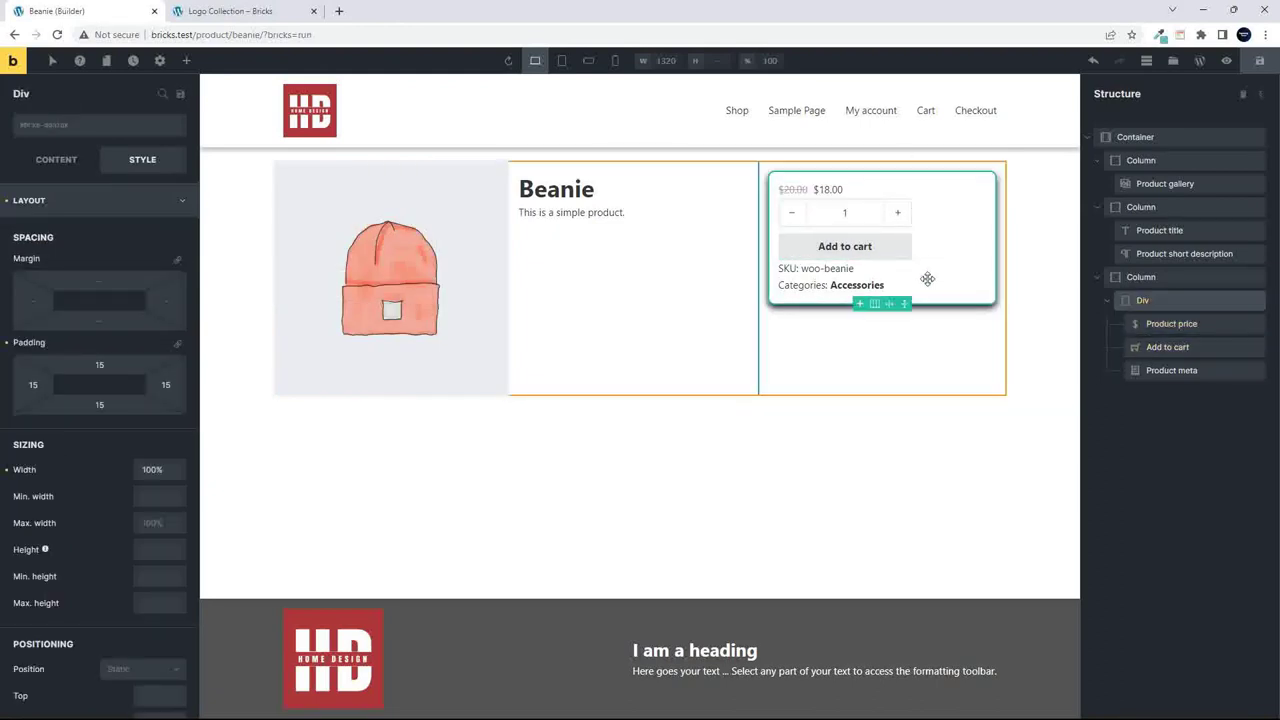
pyautogui.click(915, 187)
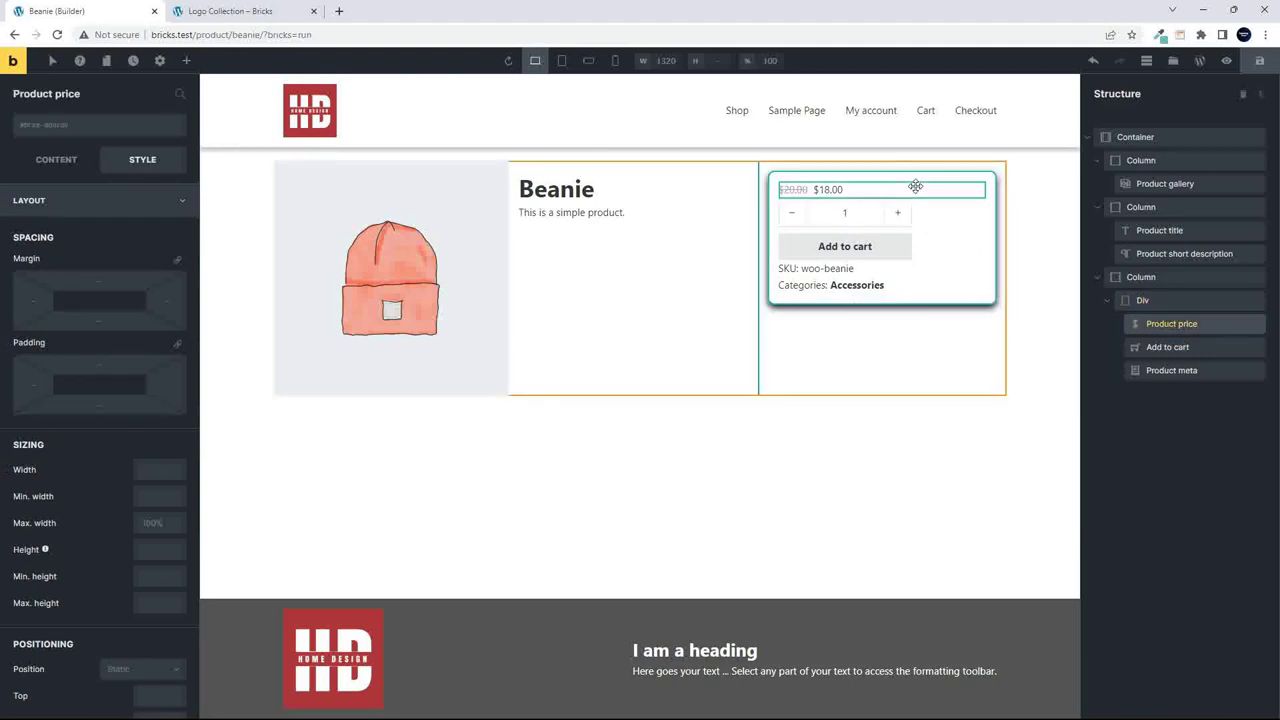
pyautogui.click(167, 471)
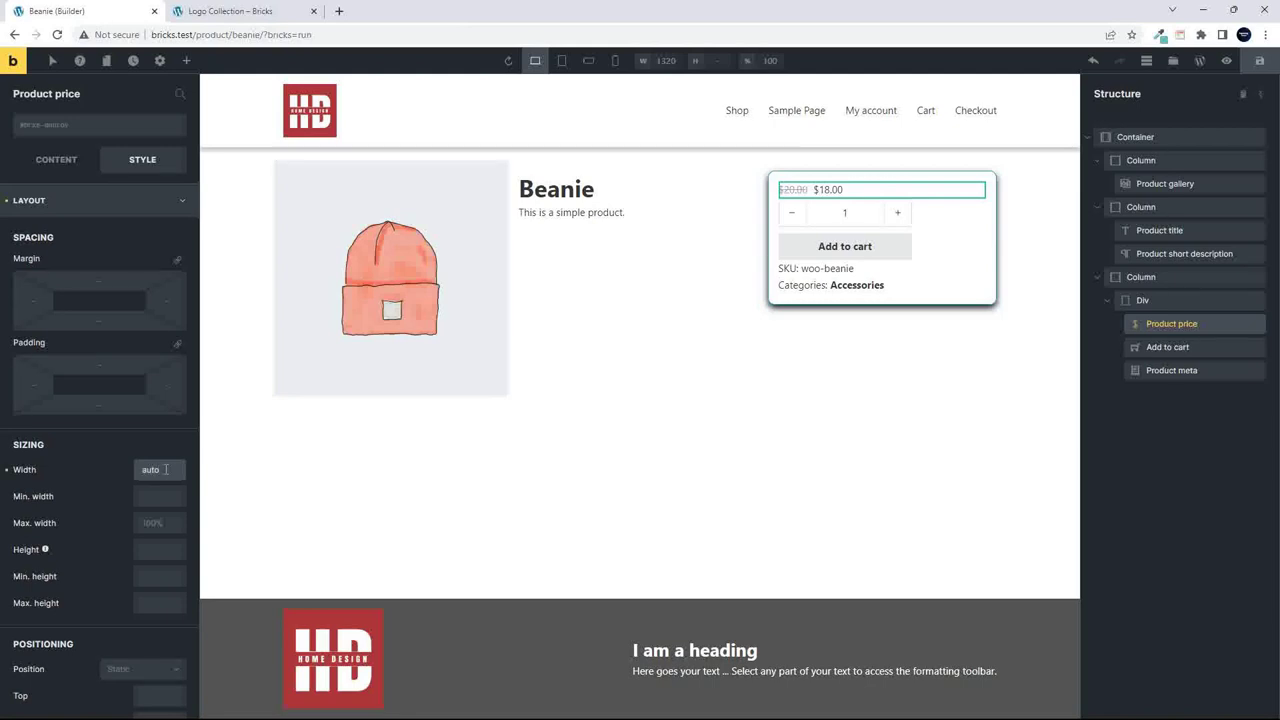
pyautogui.click(917, 243)
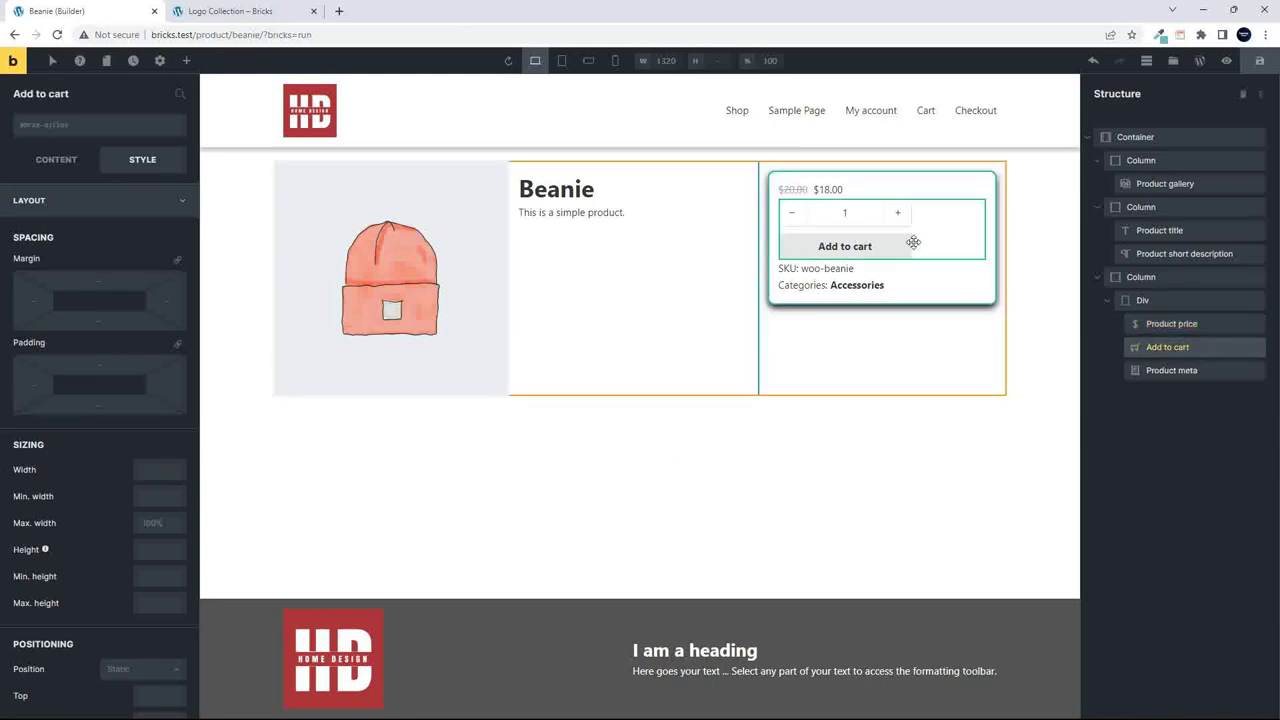
pyautogui.click(157, 469)
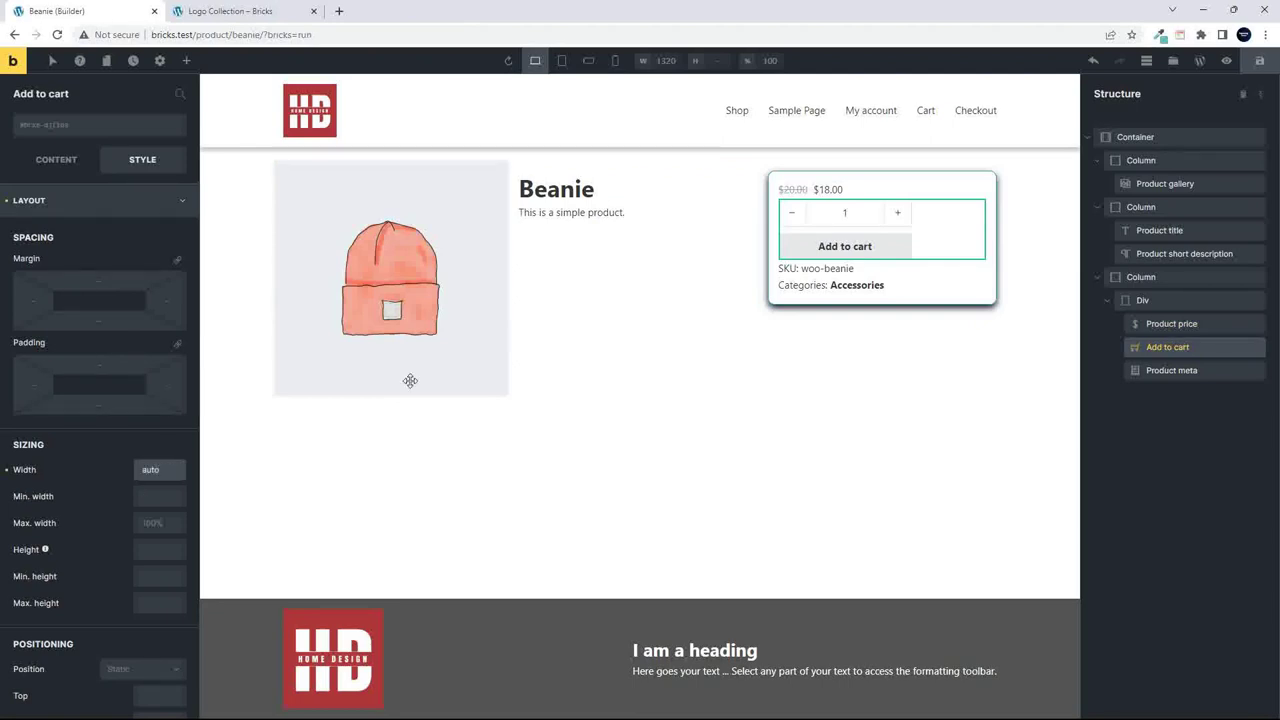
pyautogui.click(816, 279)
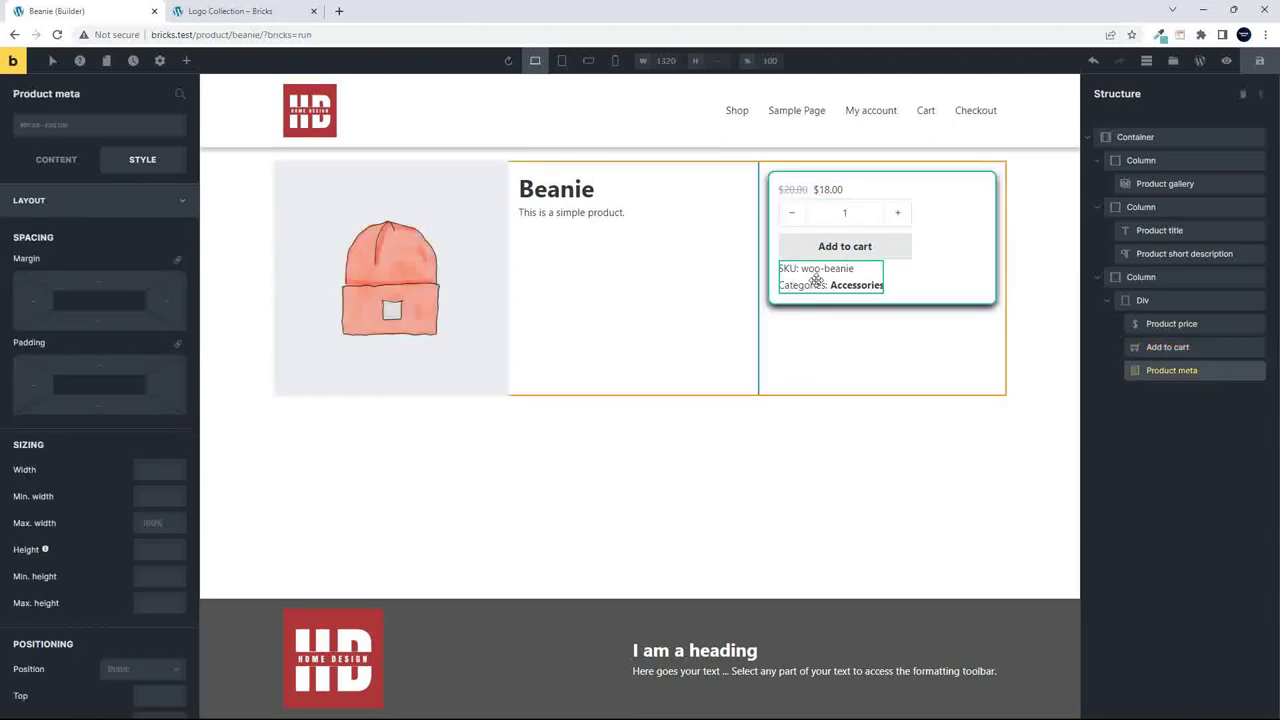
pyautogui.click(851, 357)
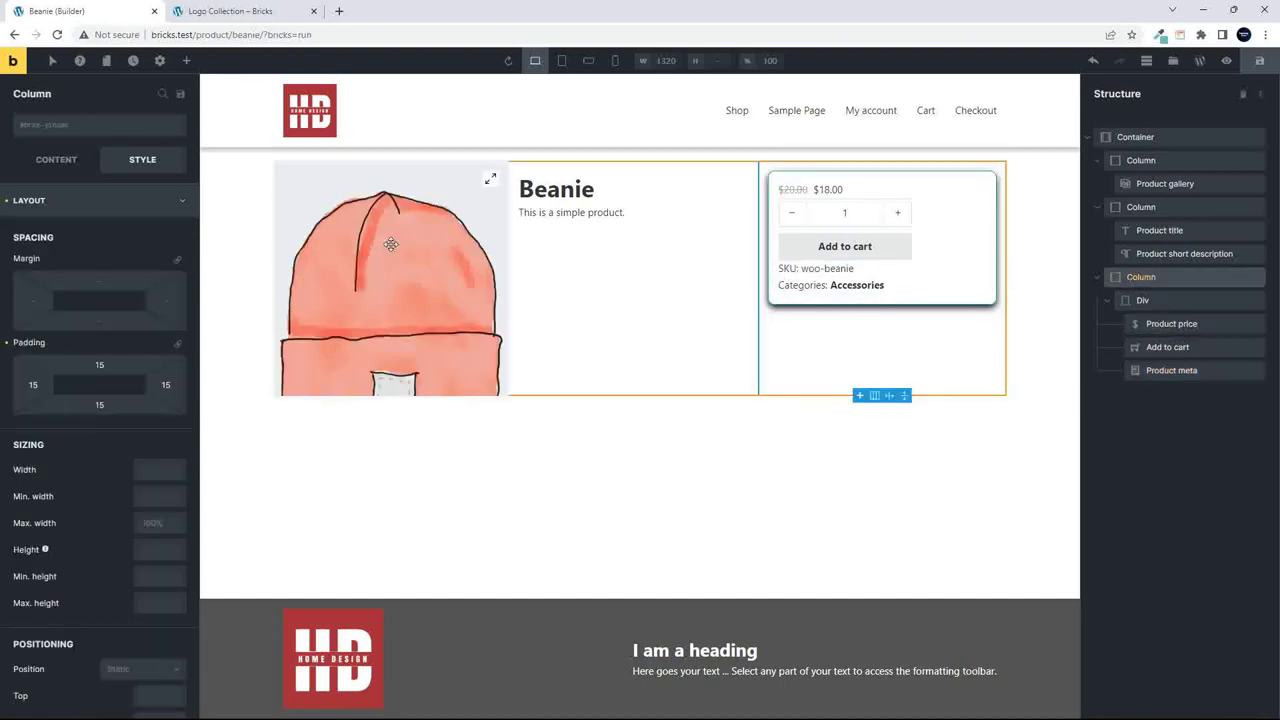
# Center the column's content on both the main and cross axes.
pyautogui.click(50, 165)
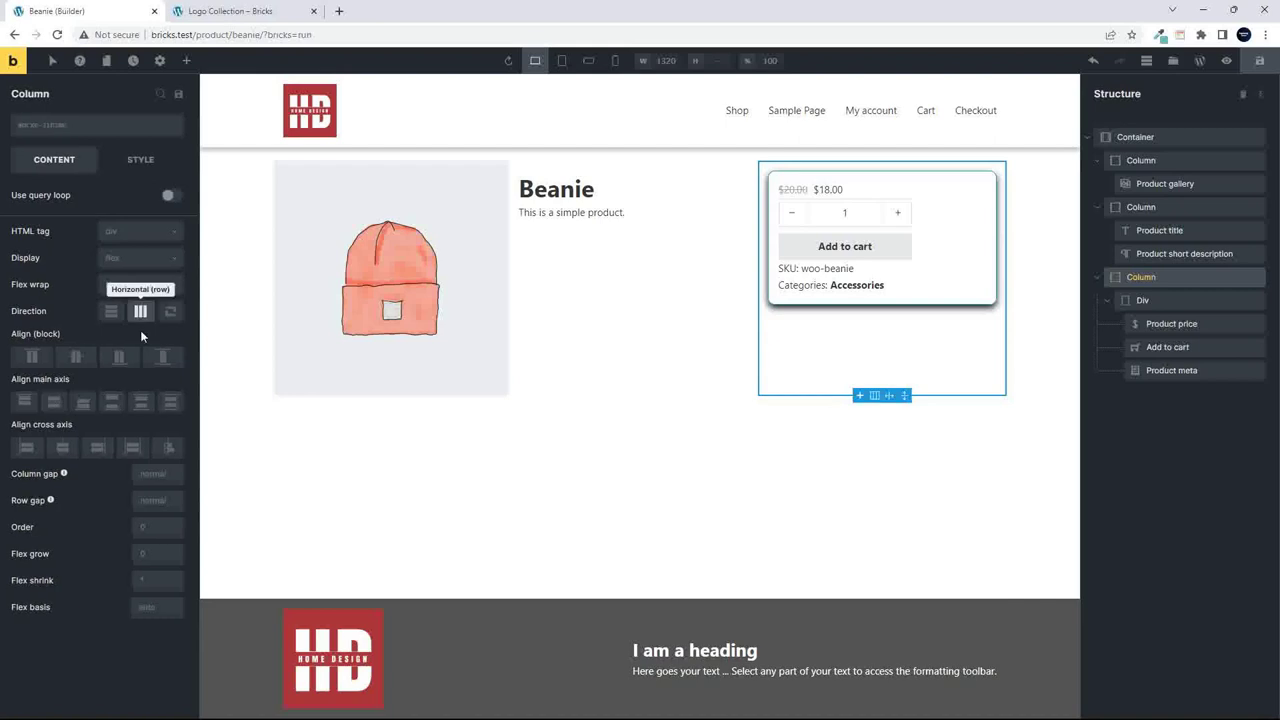
pyautogui.click(62, 448)
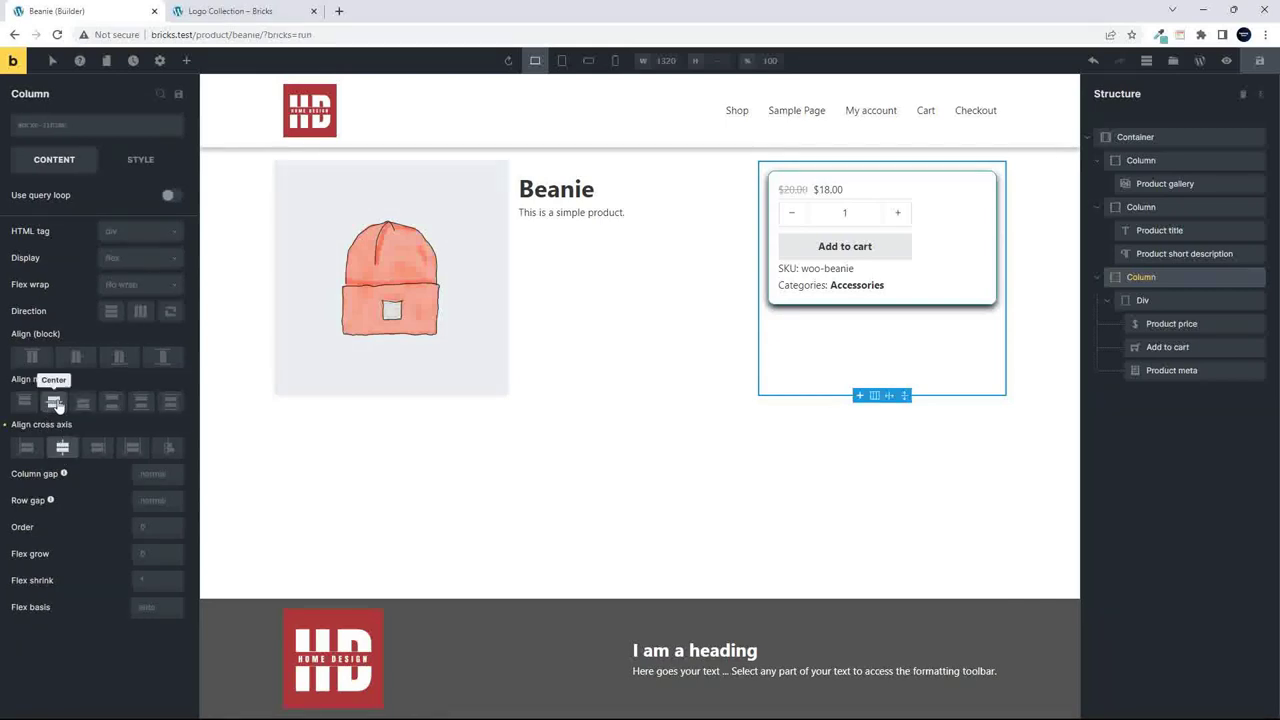
pyautogui.click(55, 402)
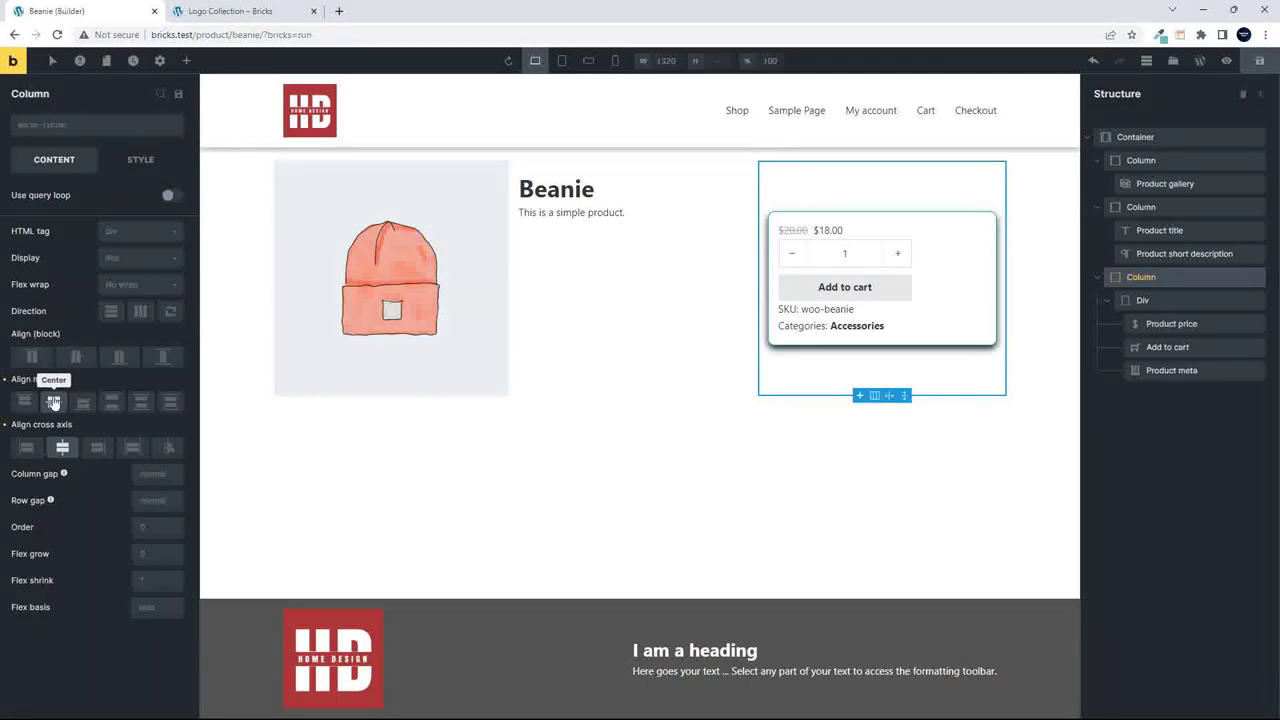
# Make the product Div a vertical flex container with its items centered horizontally.
pyautogui.click(942, 318)
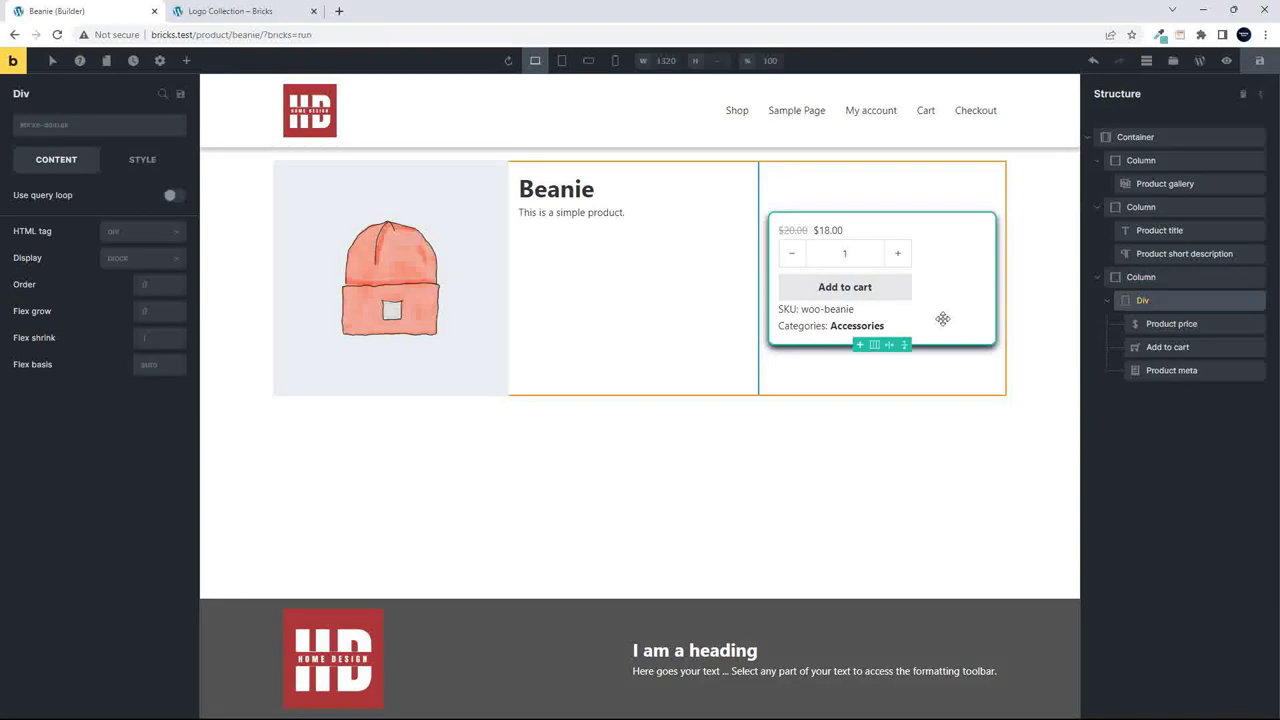
pyautogui.click(153, 261)
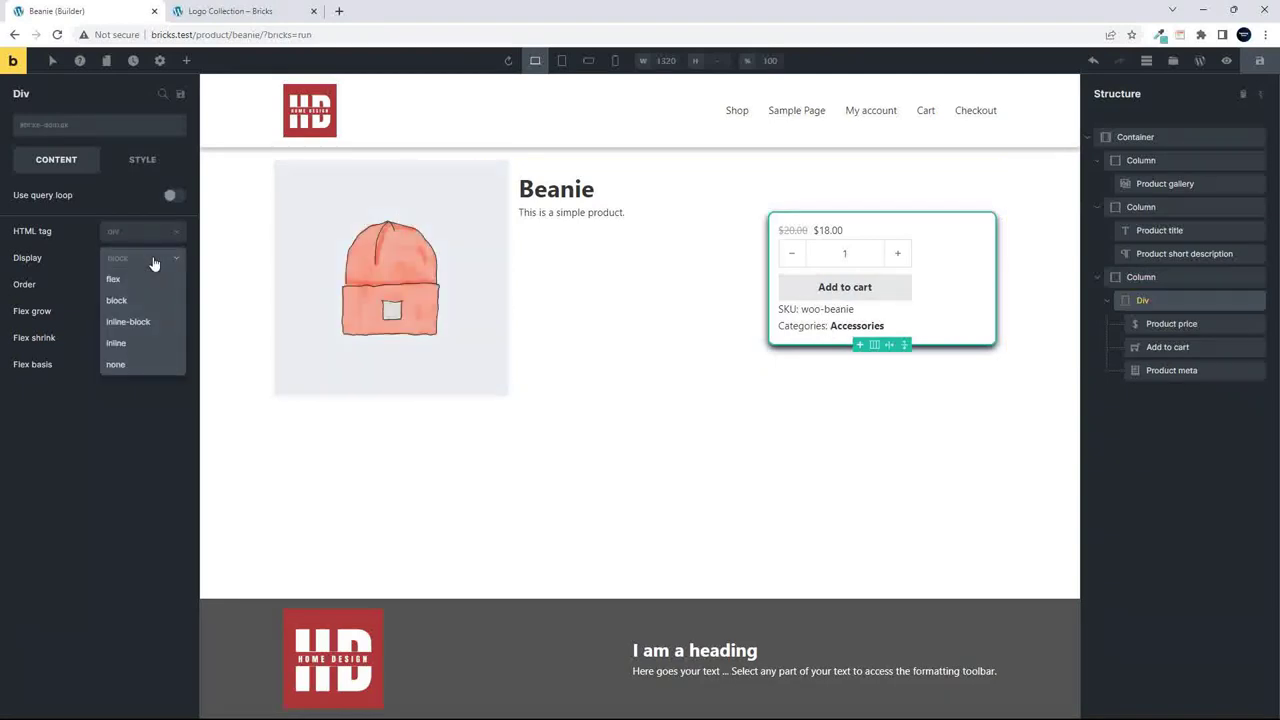
pyautogui.click(114, 281)
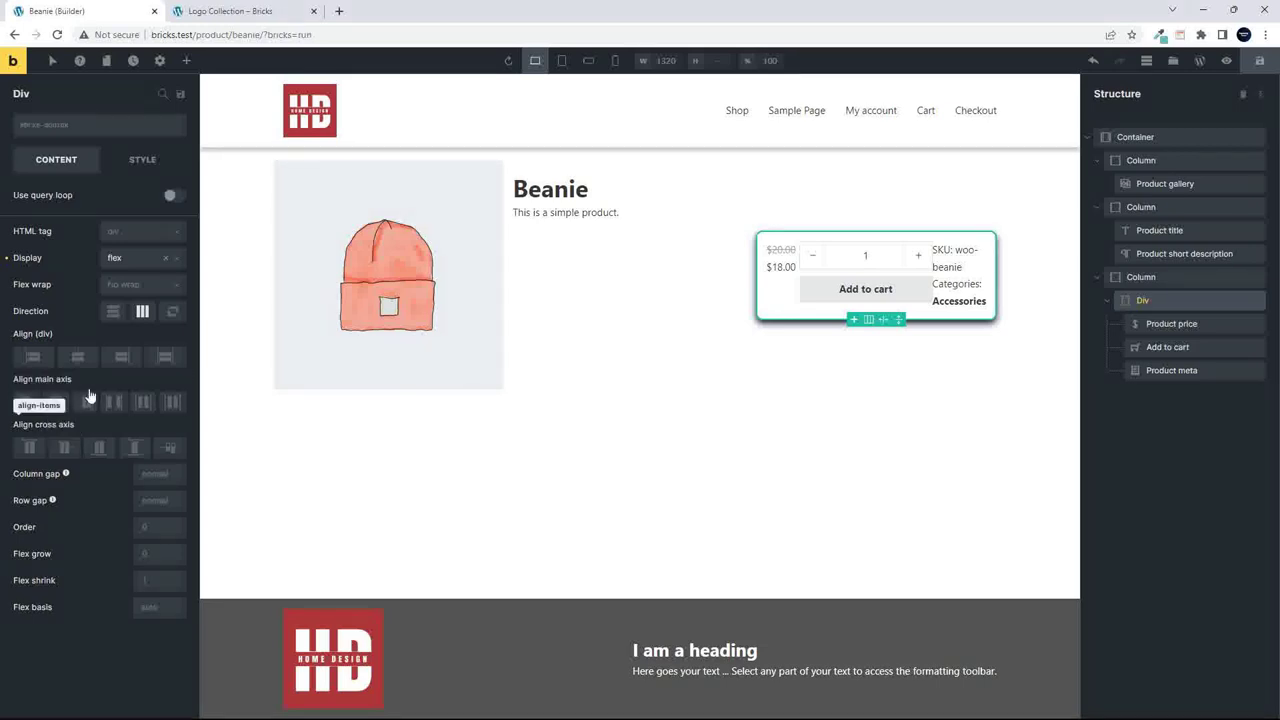
pyautogui.click(116, 315)
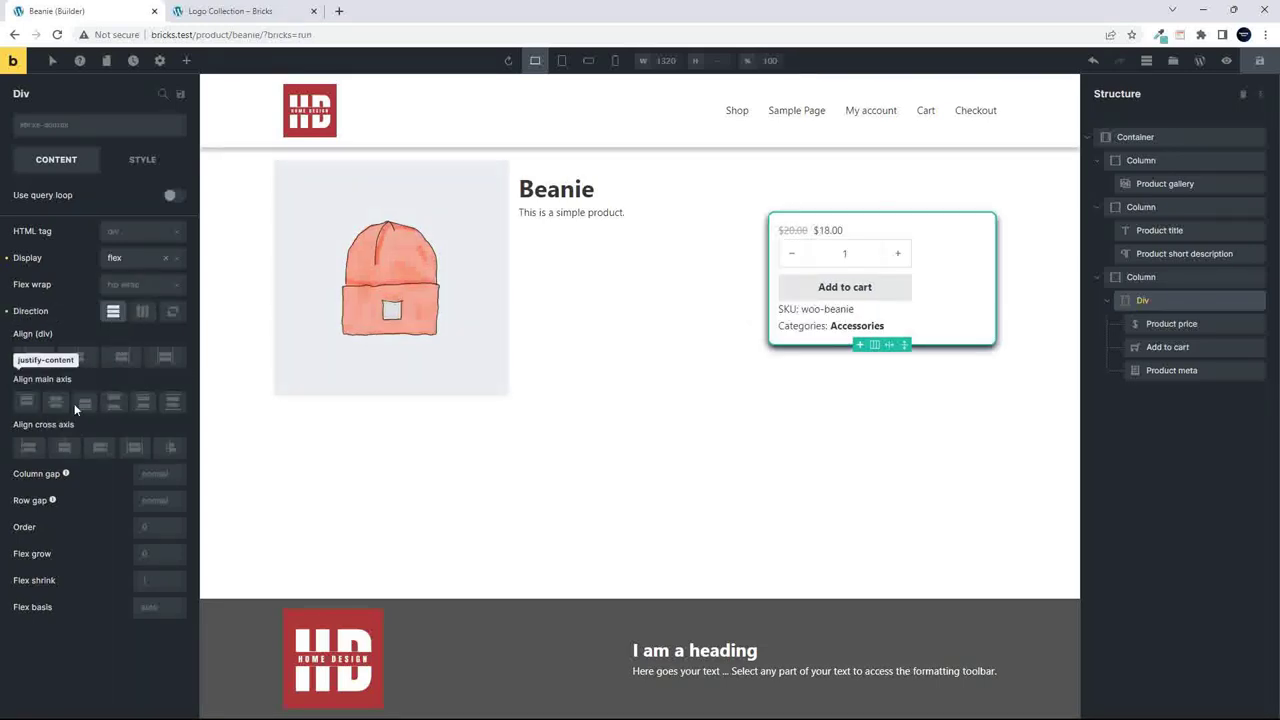
pyautogui.click(60, 448)
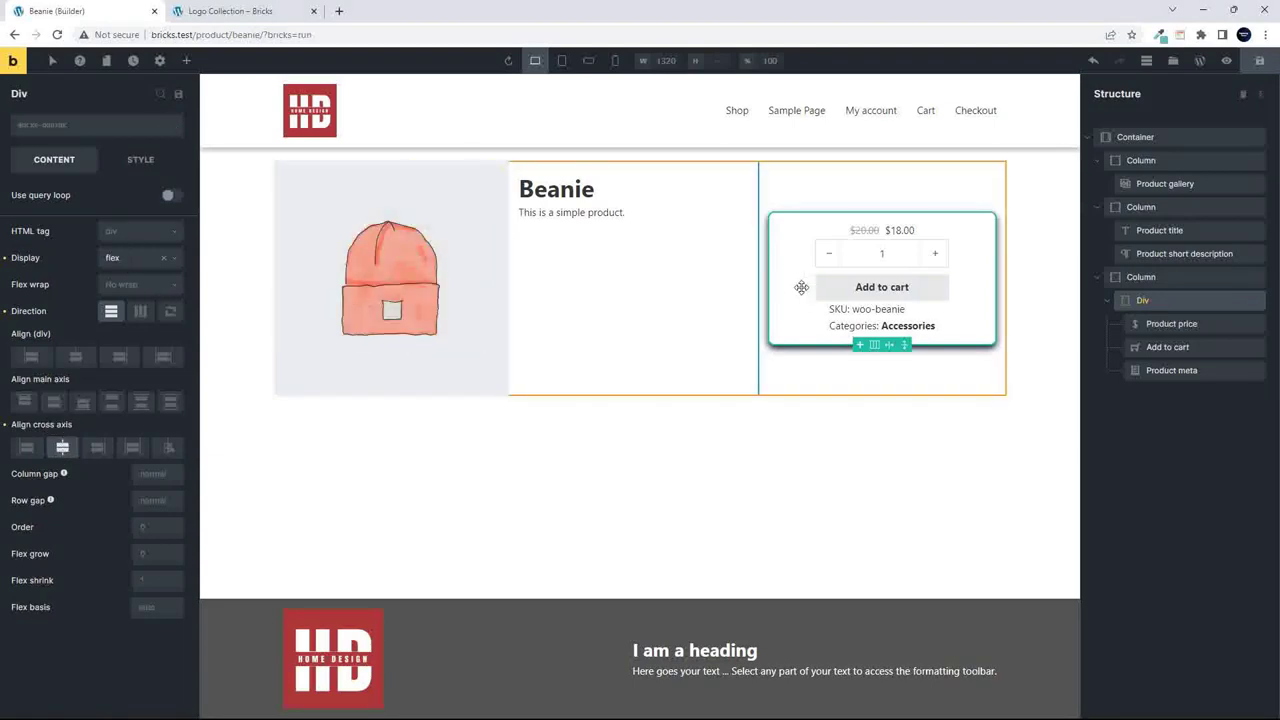
pyautogui.click(892, 231)
pyautogui.click(145, 163)
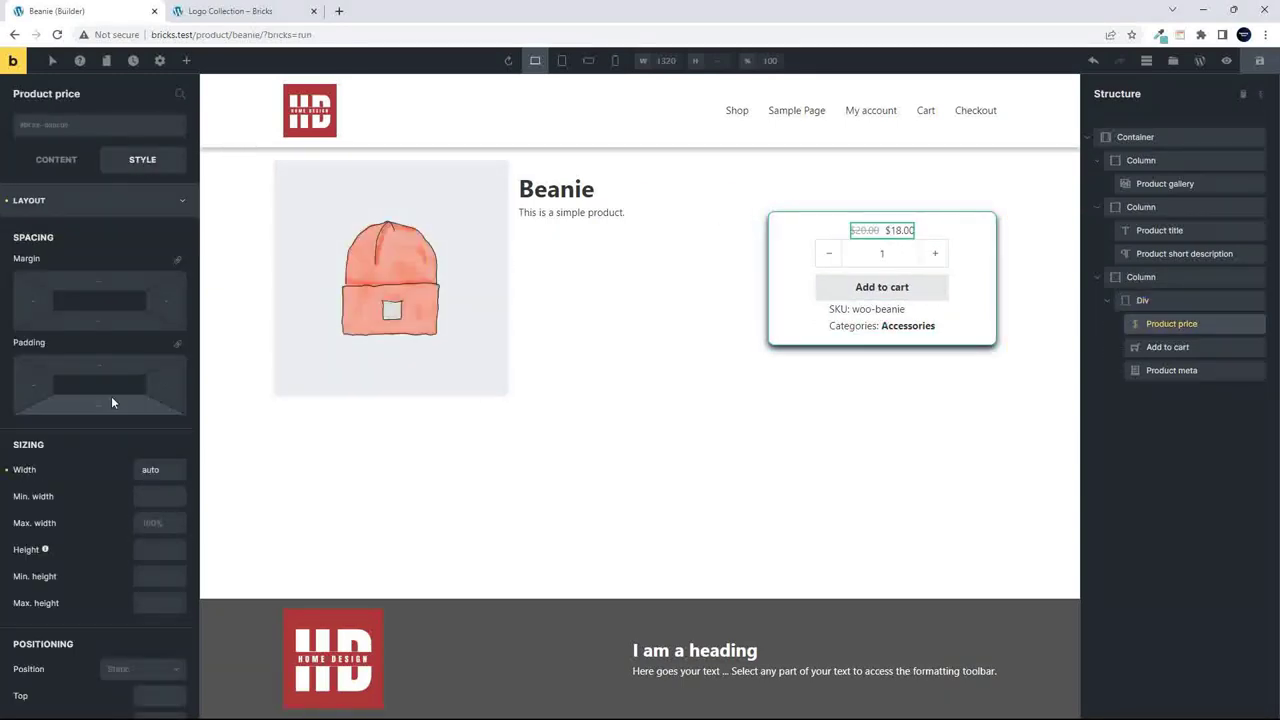
# Set the product price font size to 25px and its bottom margin to 15.
pyautogui.scroll(-10, 93, 536)
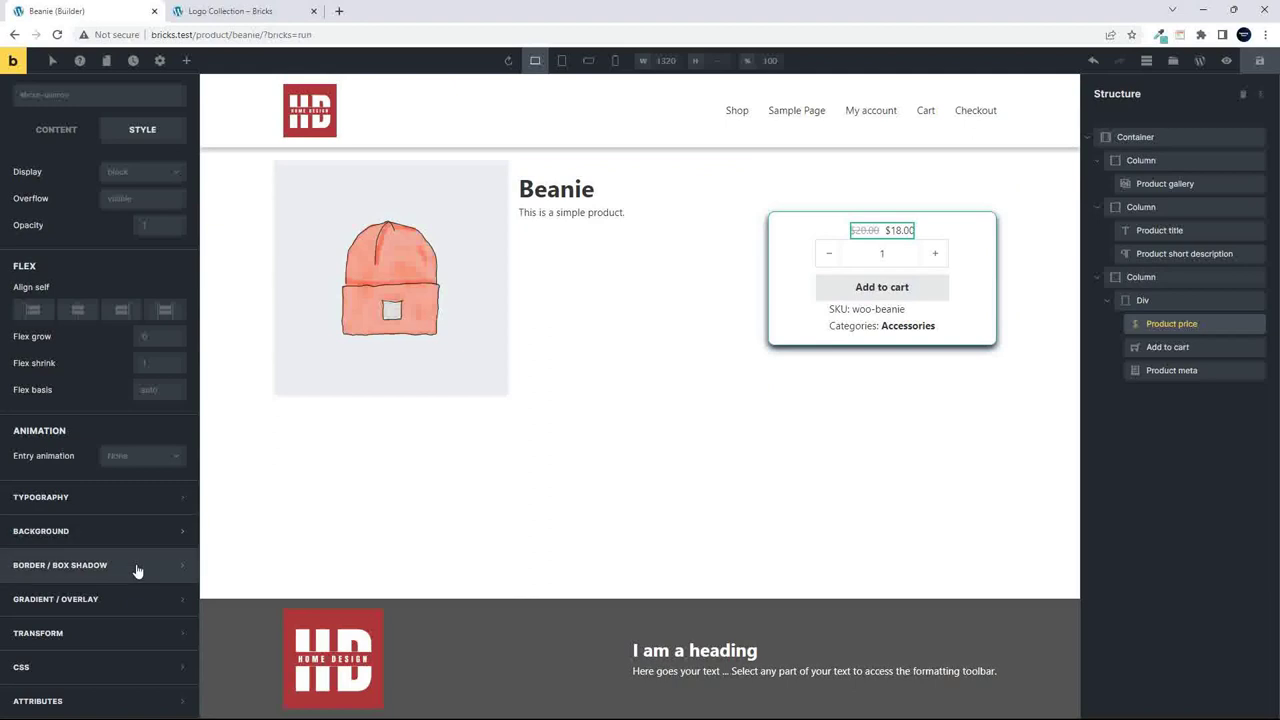
pyautogui.click(66, 497)
pyautogui.click(164, 292)
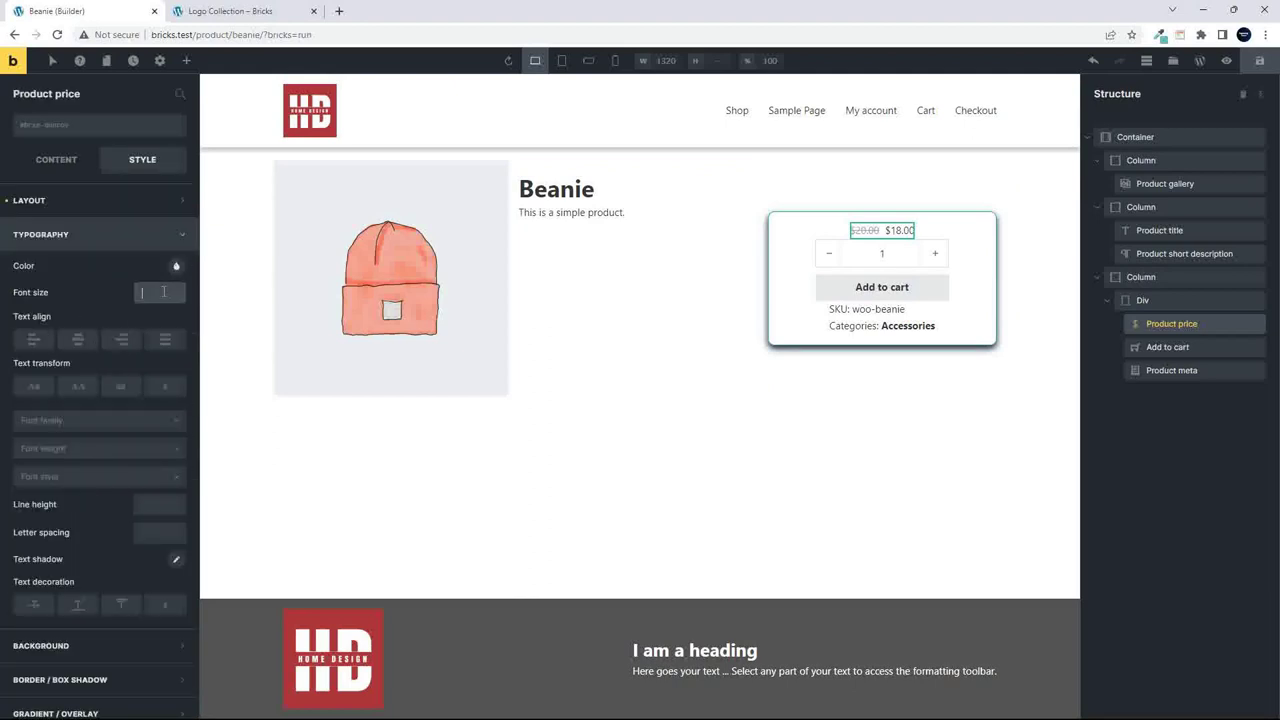
pyautogui.write('20')
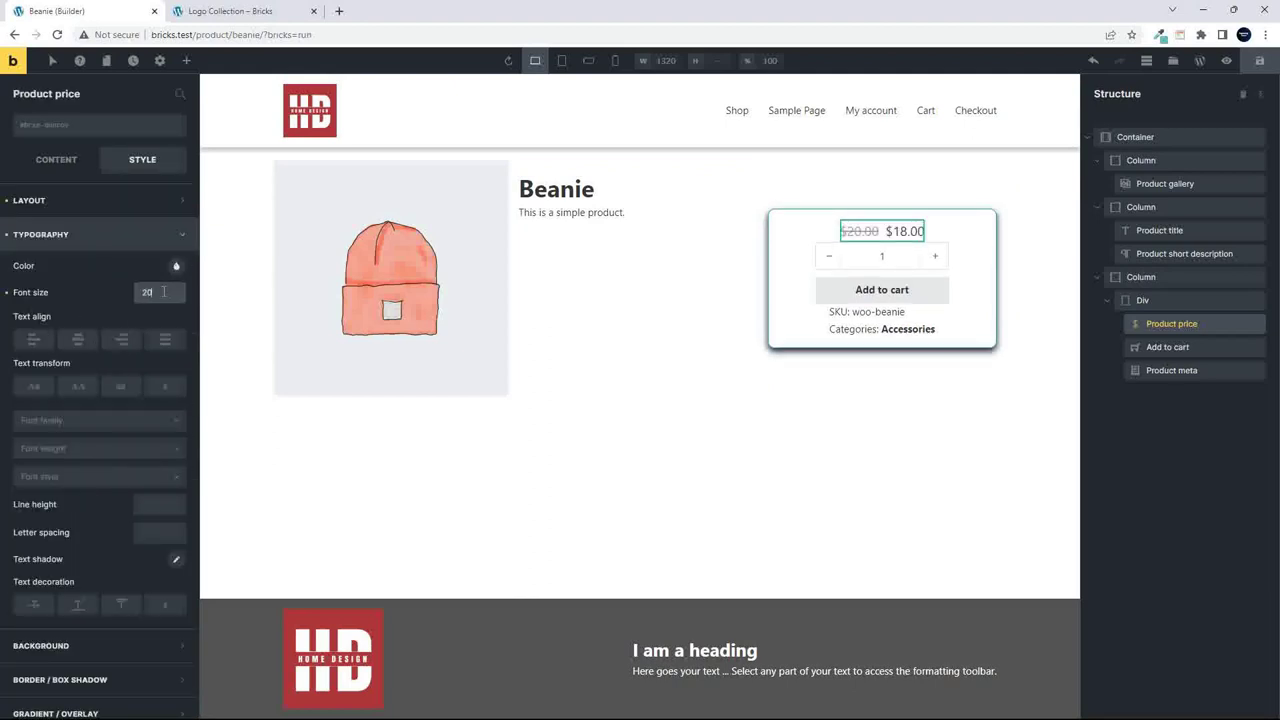
pyautogui.write('5')
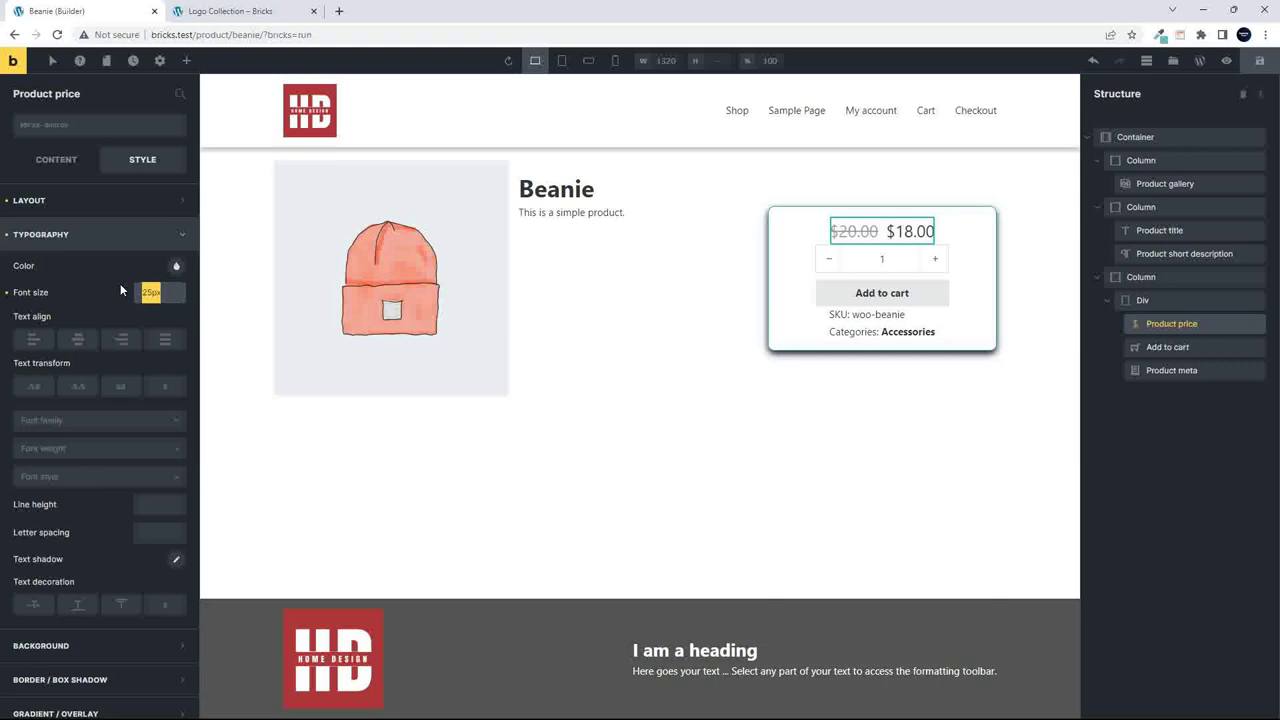
pyautogui.click(125, 165)
pyautogui.click(100, 201)
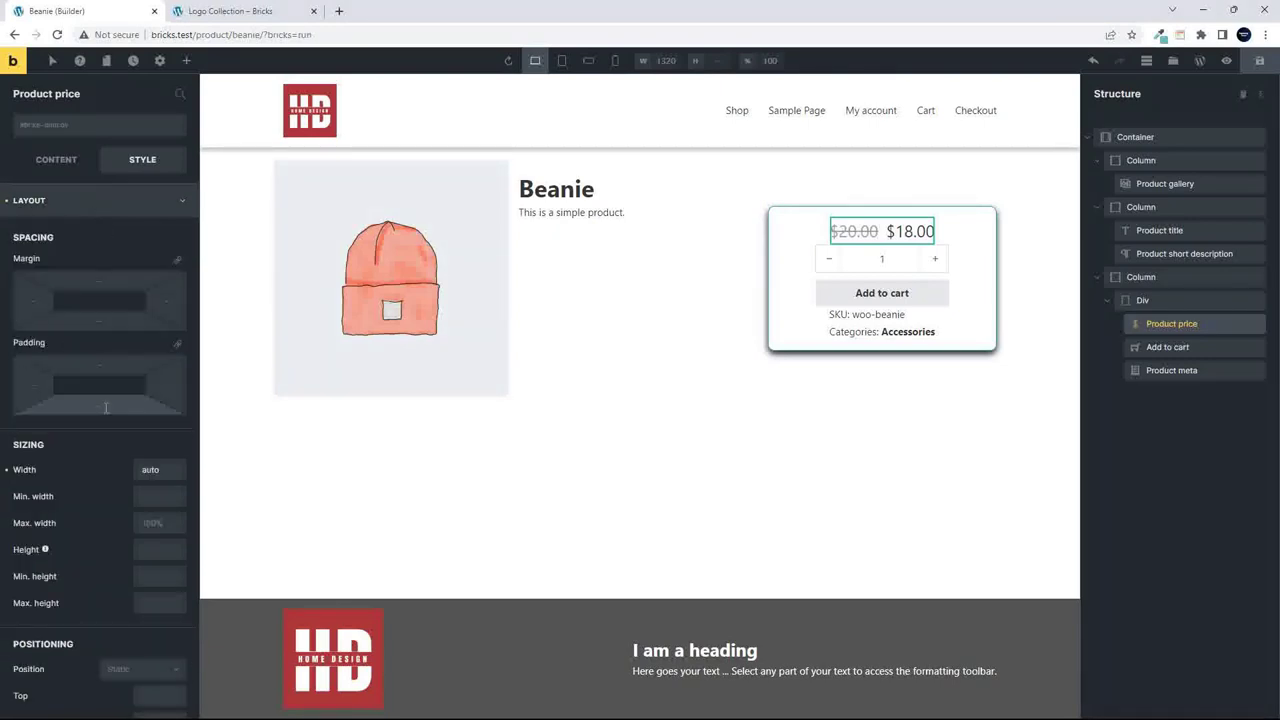
pyautogui.click(109, 318)
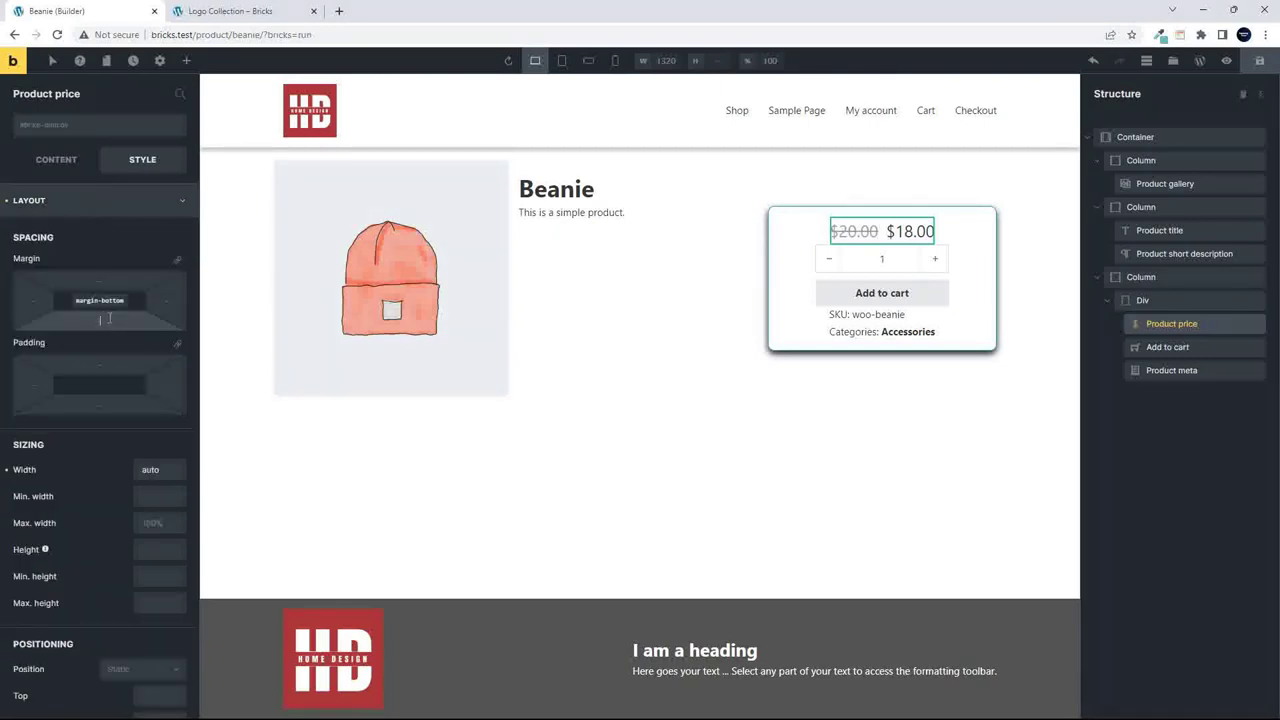
pyautogui.write('15')
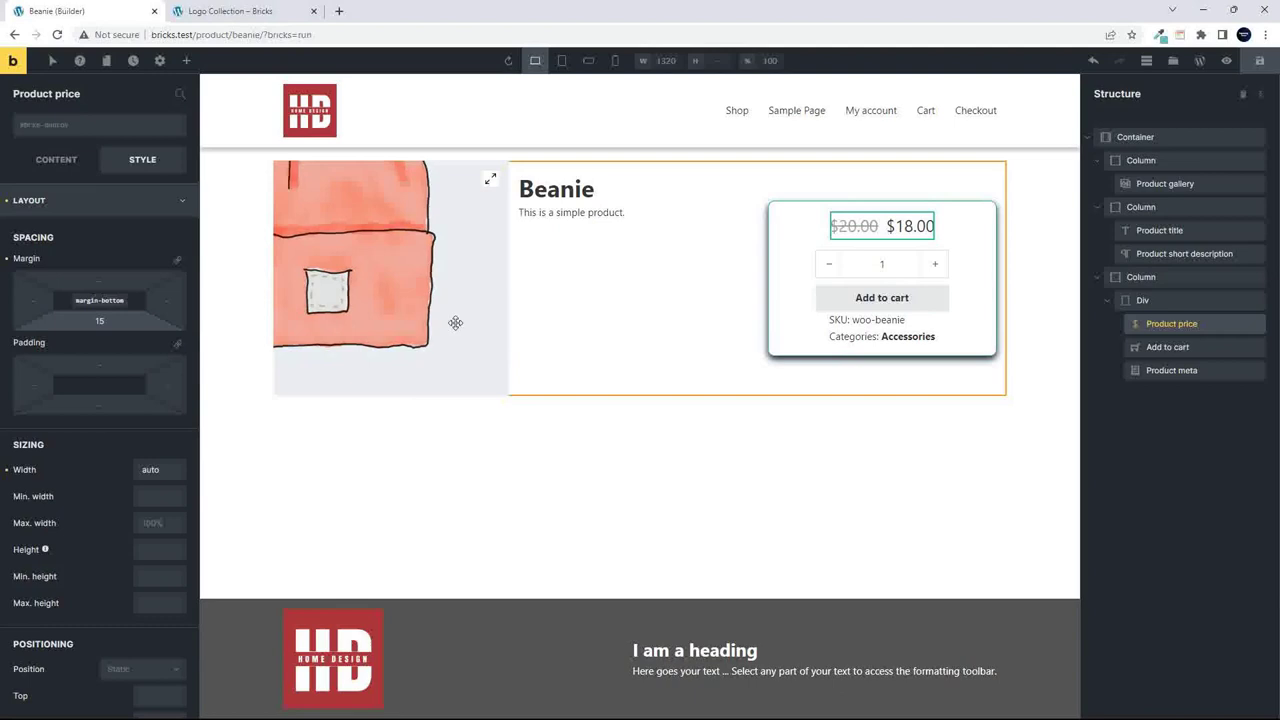
# Give the Add to cart element a 15 bottom margin.
pyautogui.click(846, 311)
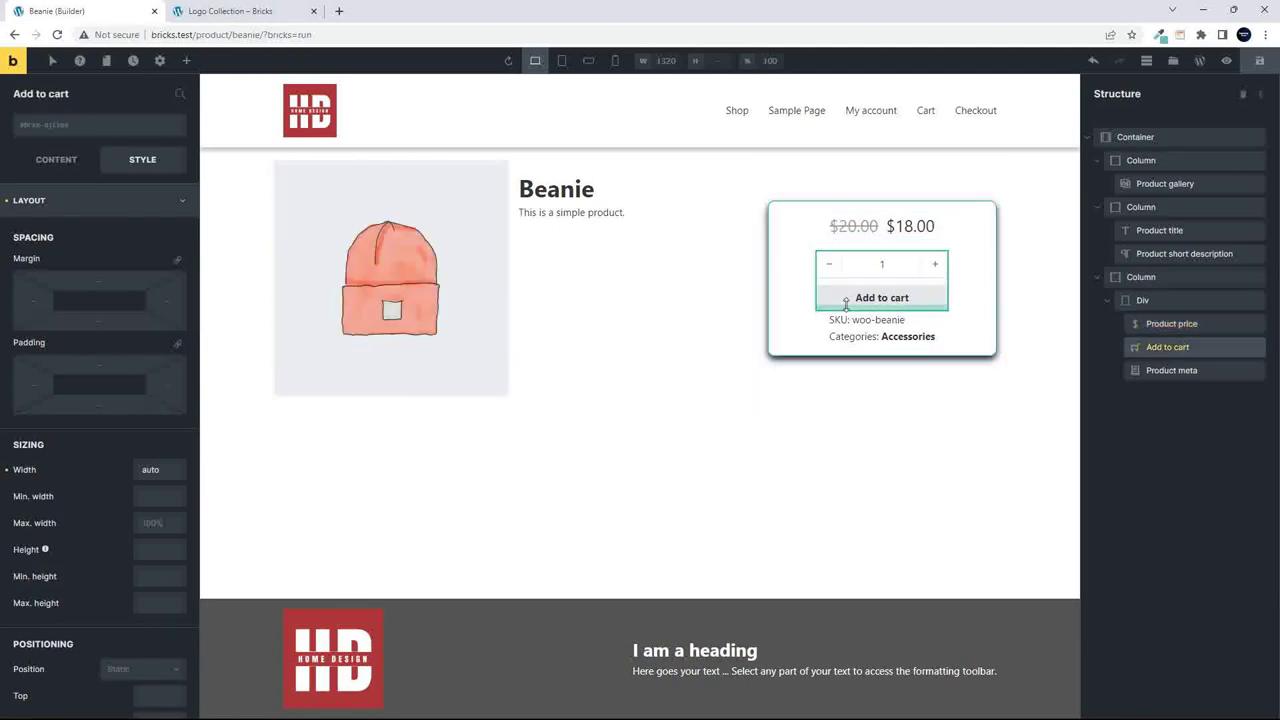
pyautogui.click(141, 407)
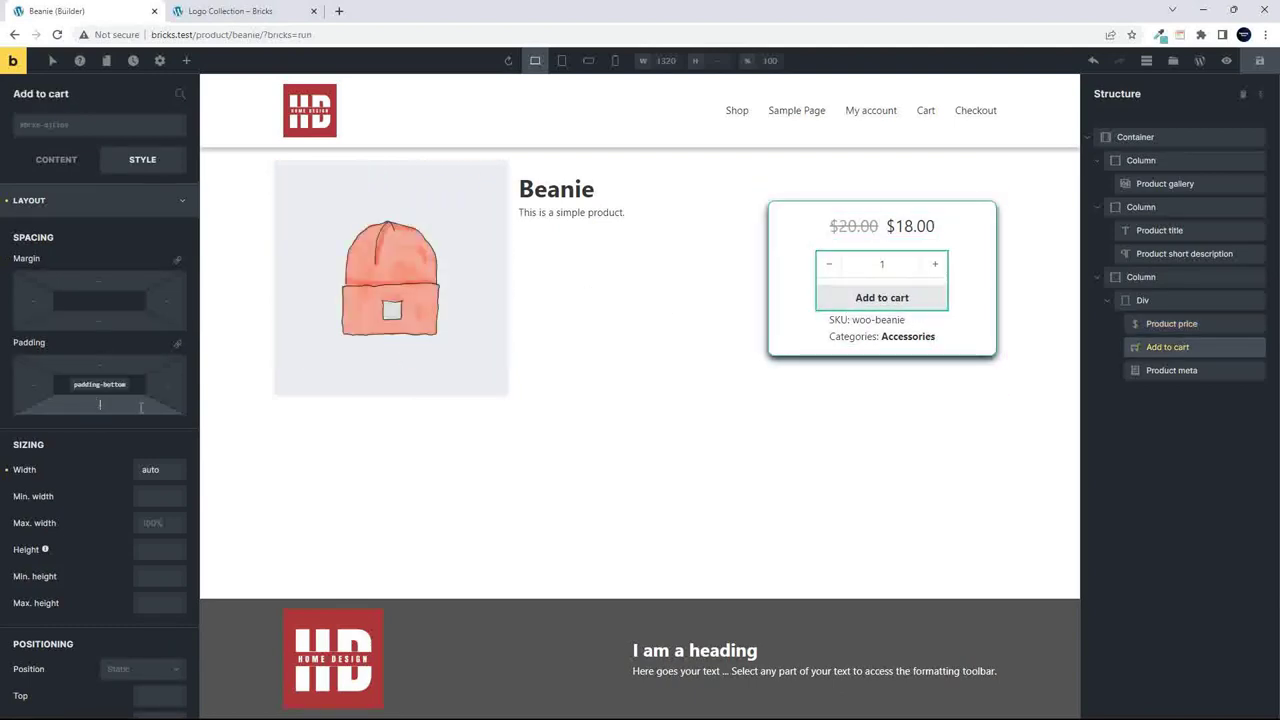
pyautogui.click(107, 321)
pyautogui.write('15')
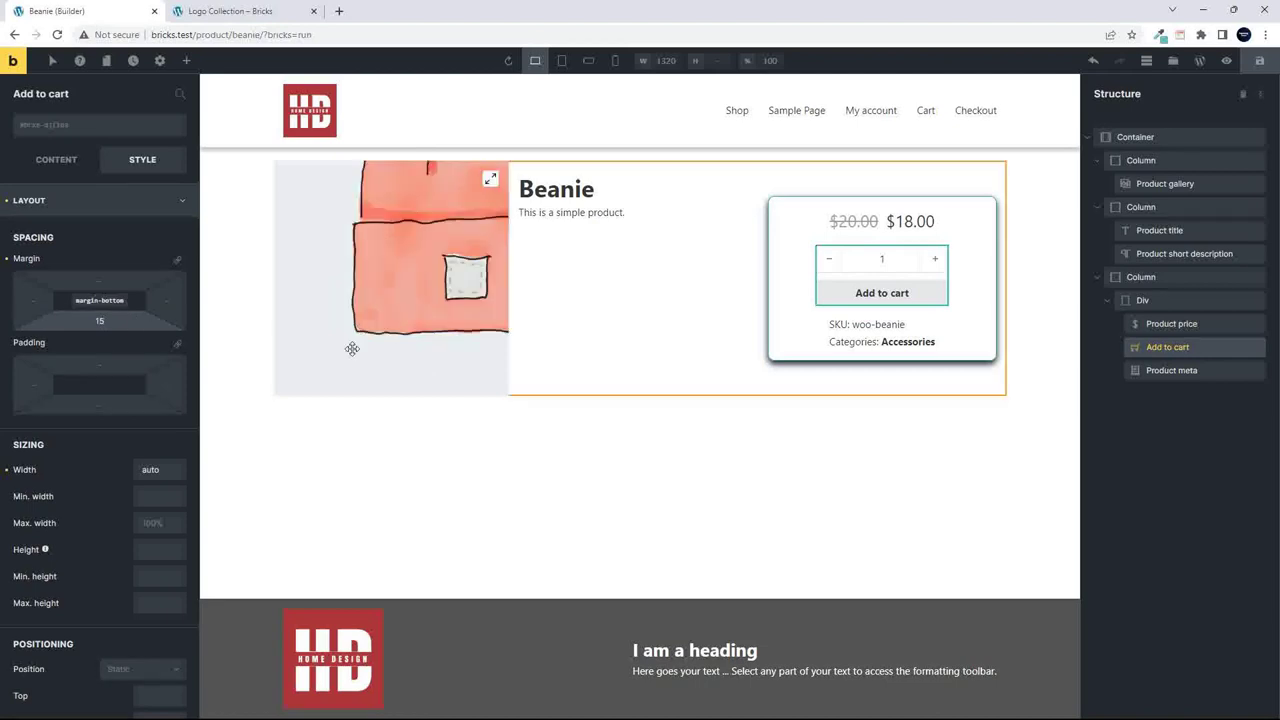
pyautogui.click(669, 220)
pyautogui.click(735, 490)
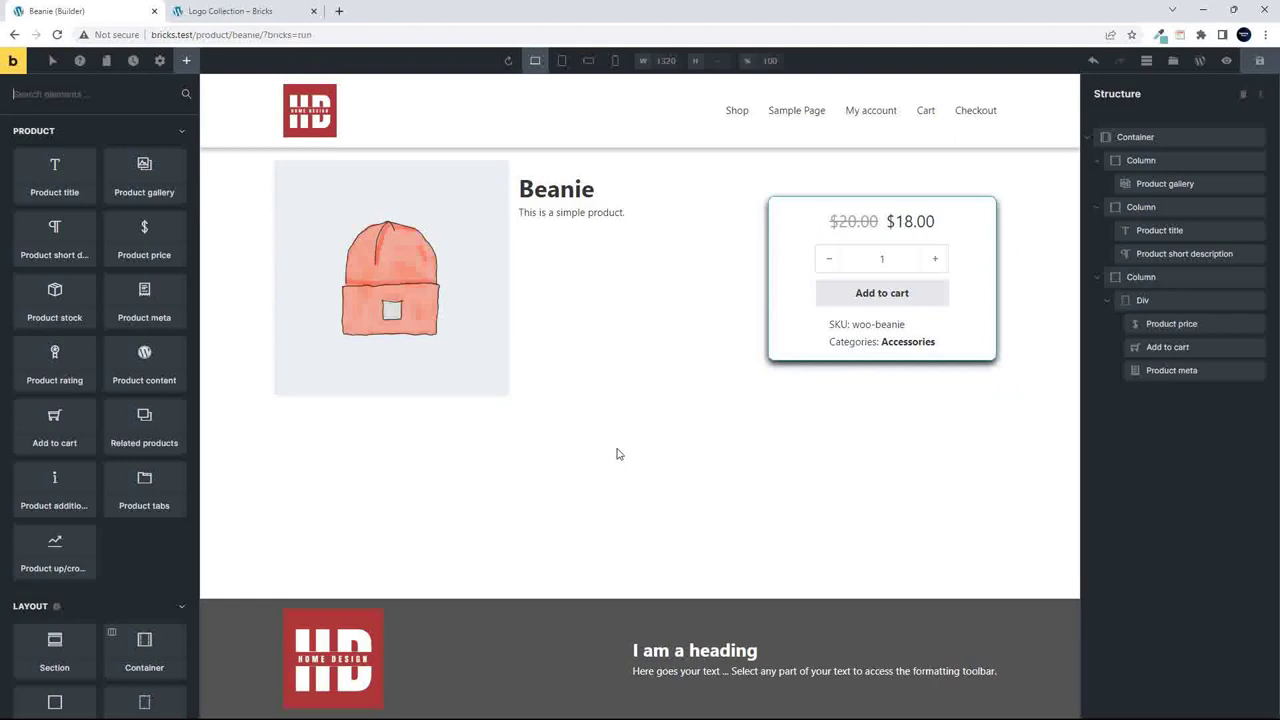
# Save the template and preview the Beanie page without the builder panels.
pyautogui.click(1266, 66)
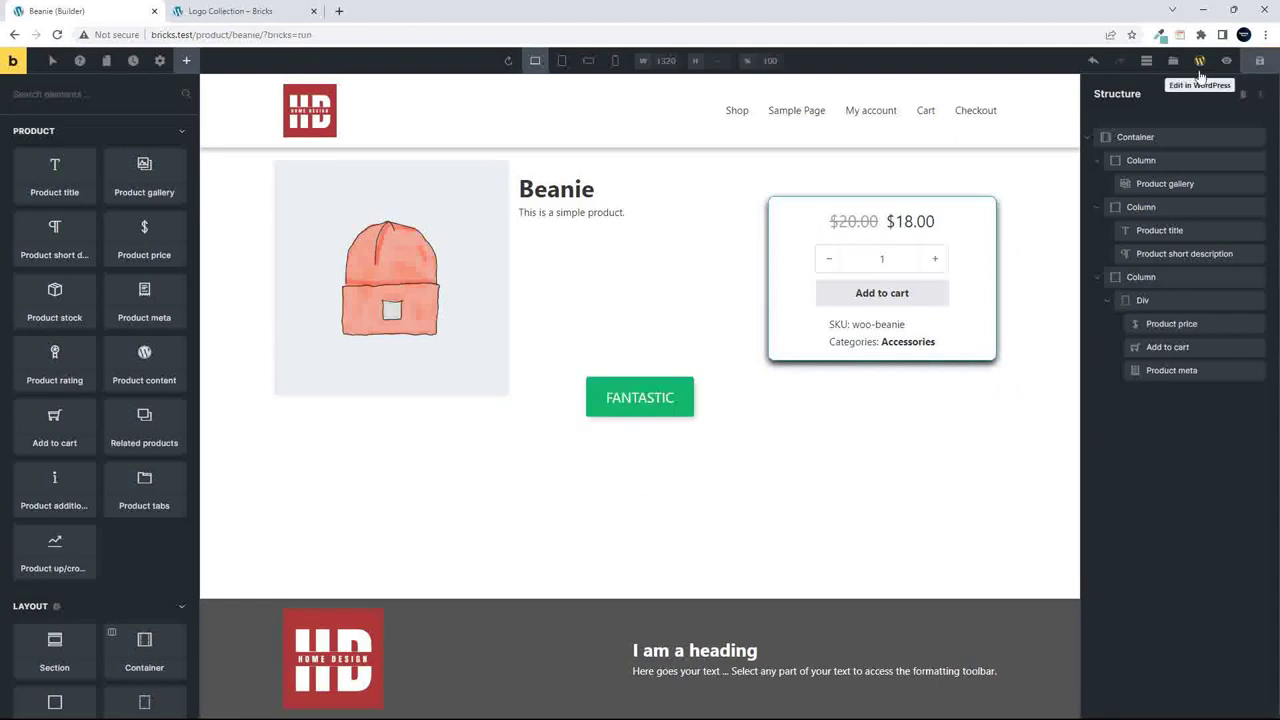
pyautogui.click(1226, 64)
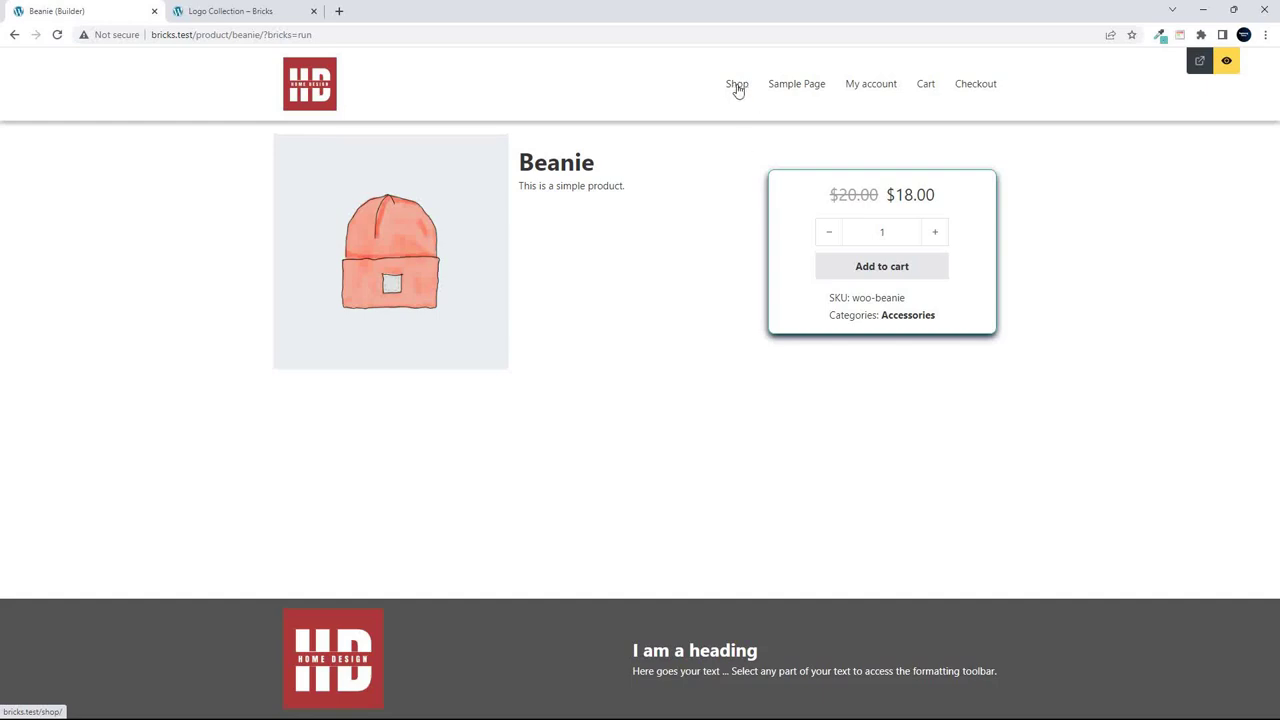
# On the live shop, view the Beanie with Logo and Beanie product pages.
pyautogui.click(1200, 62)
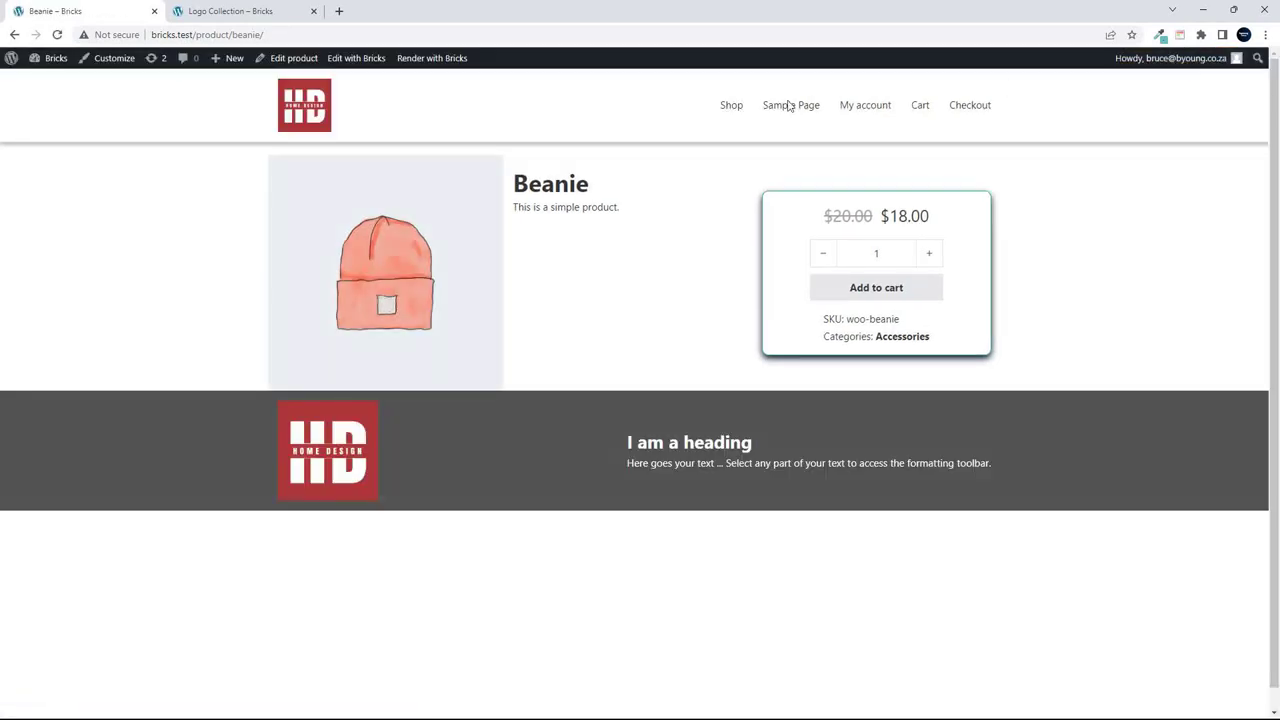
pyautogui.click(729, 107)
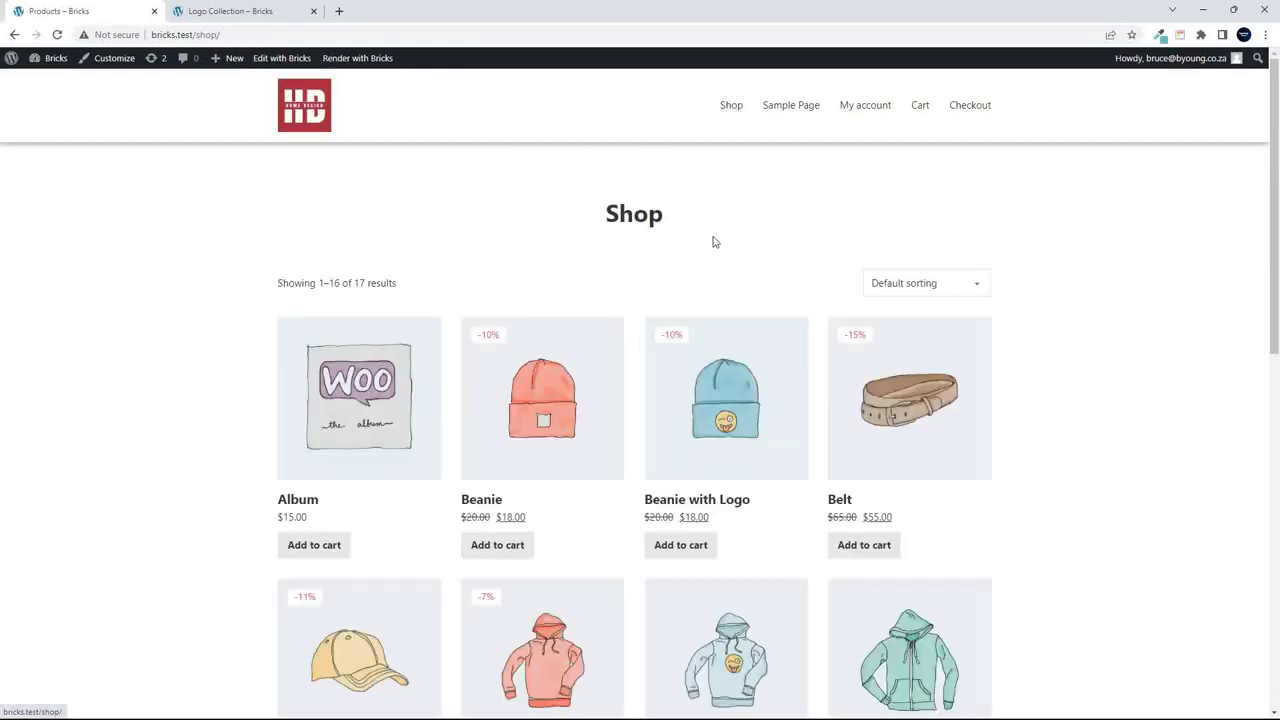
pyautogui.click(755, 432)
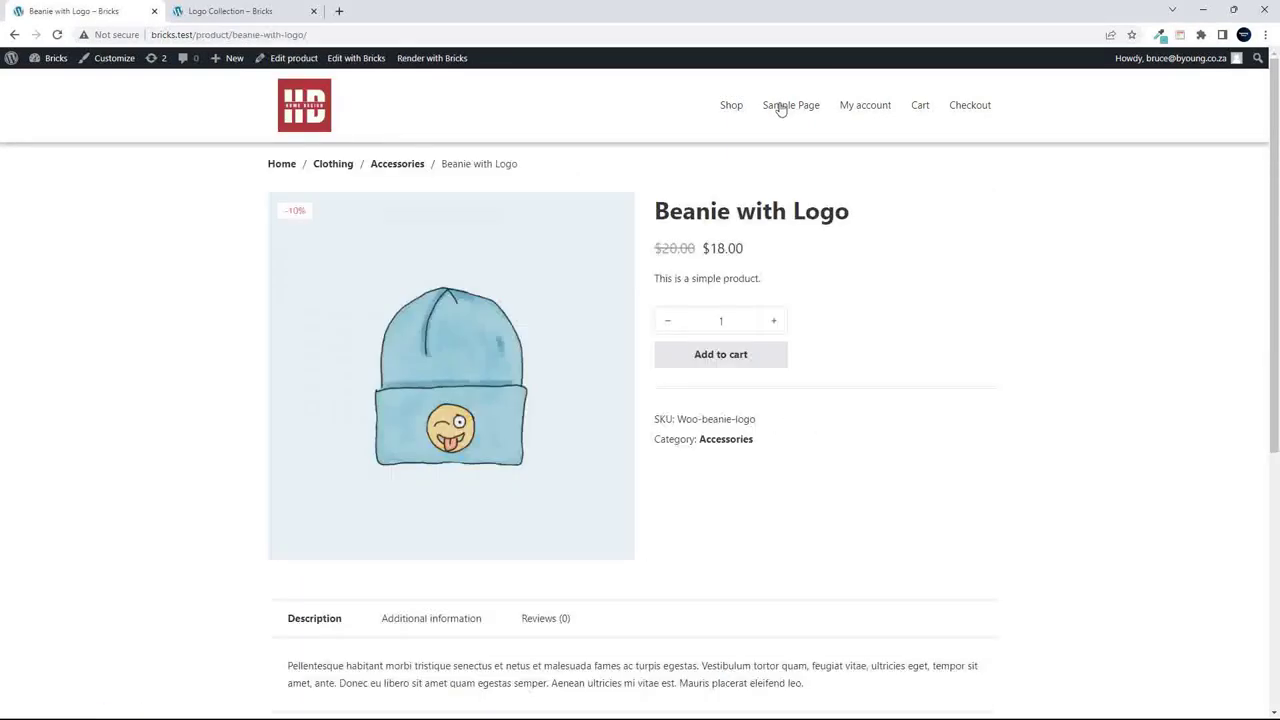
pyautogui.click(726, 108)
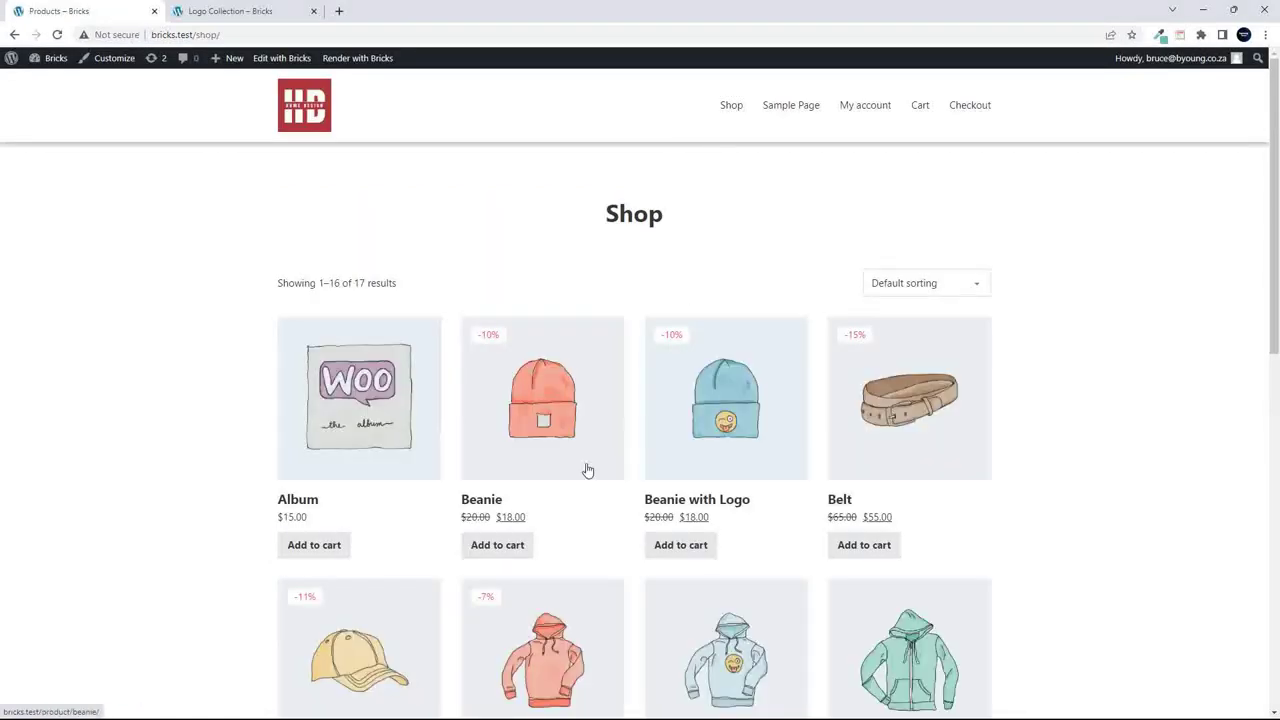
pyautogui.click(543, 448)
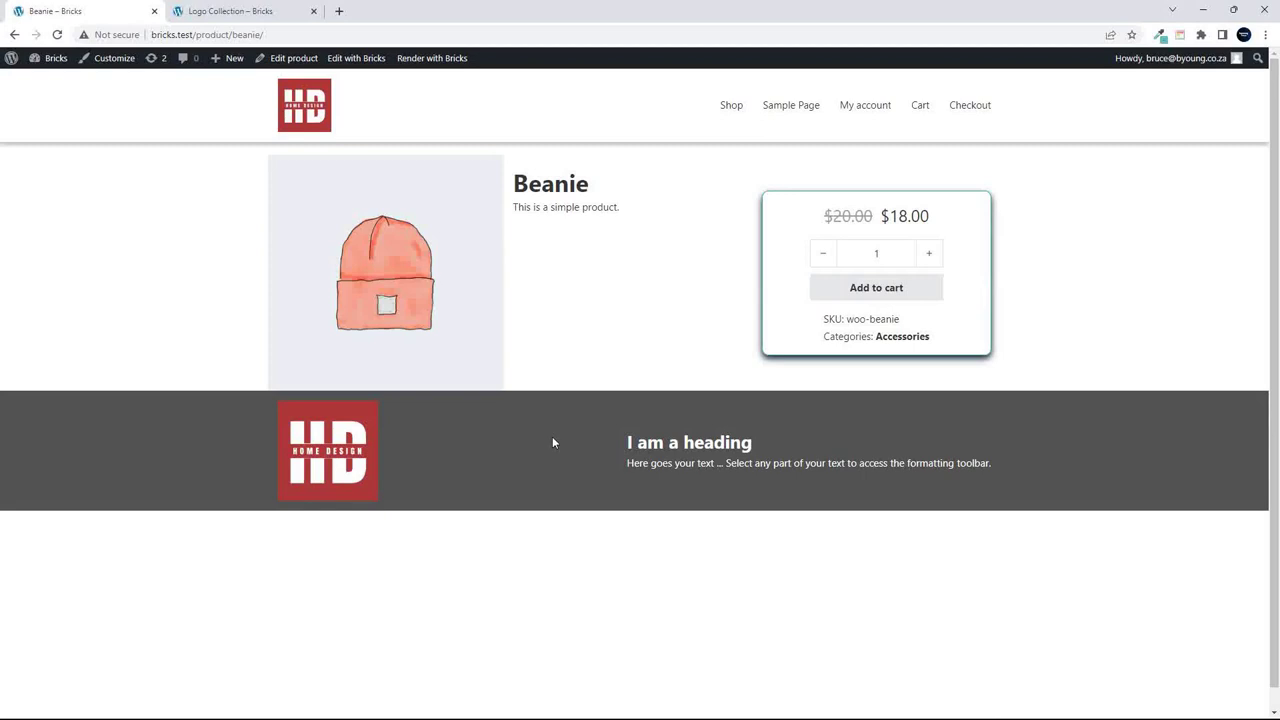
pyautogui.click(731, 107)
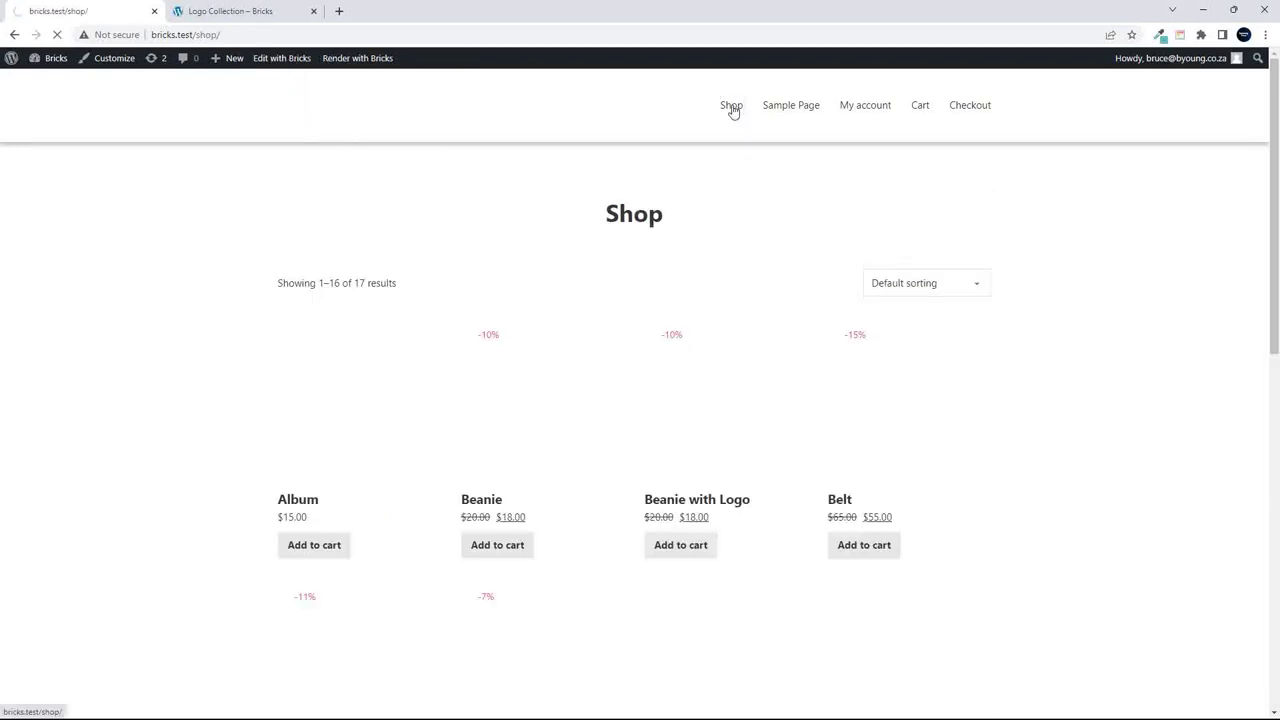
# Check the Album product page, then open the Logo Collection product page.
pyautogui.click(314, 420)
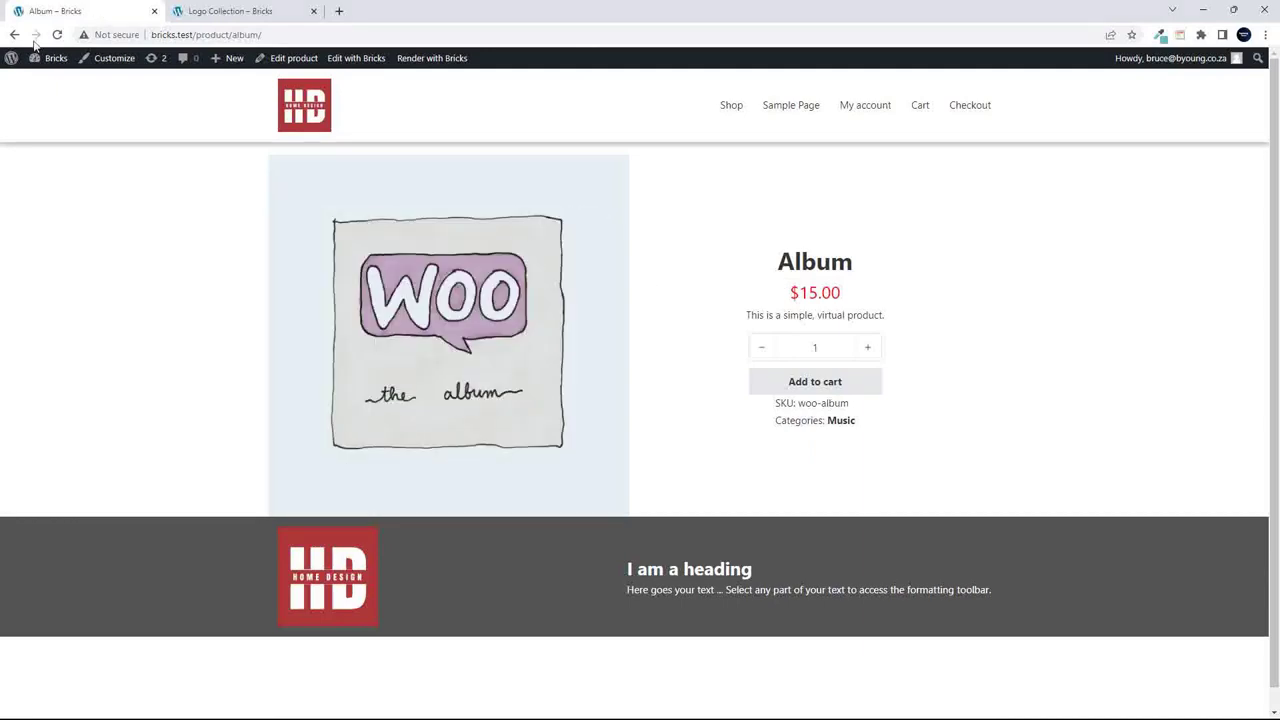
pyautogui.click(15, 37)
pyautogui.scroll(-6, 1030, 534)
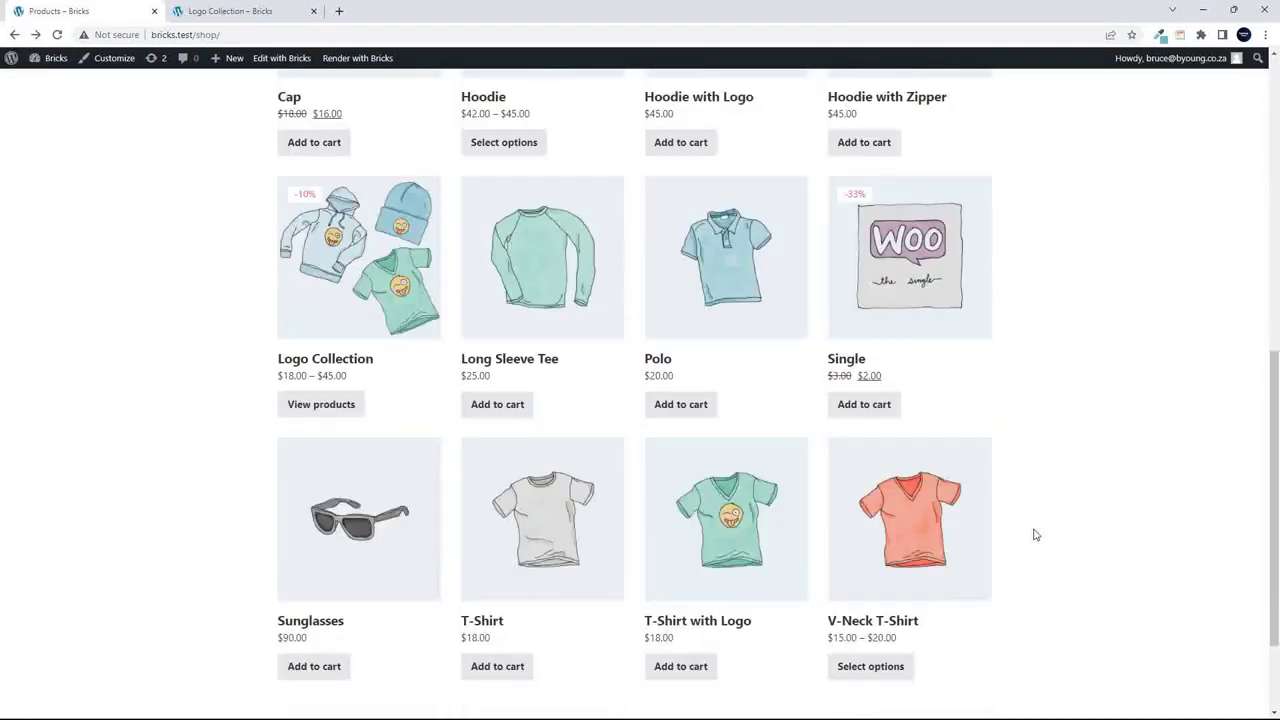
pyautogui.scroll(-1, 1031, 531)
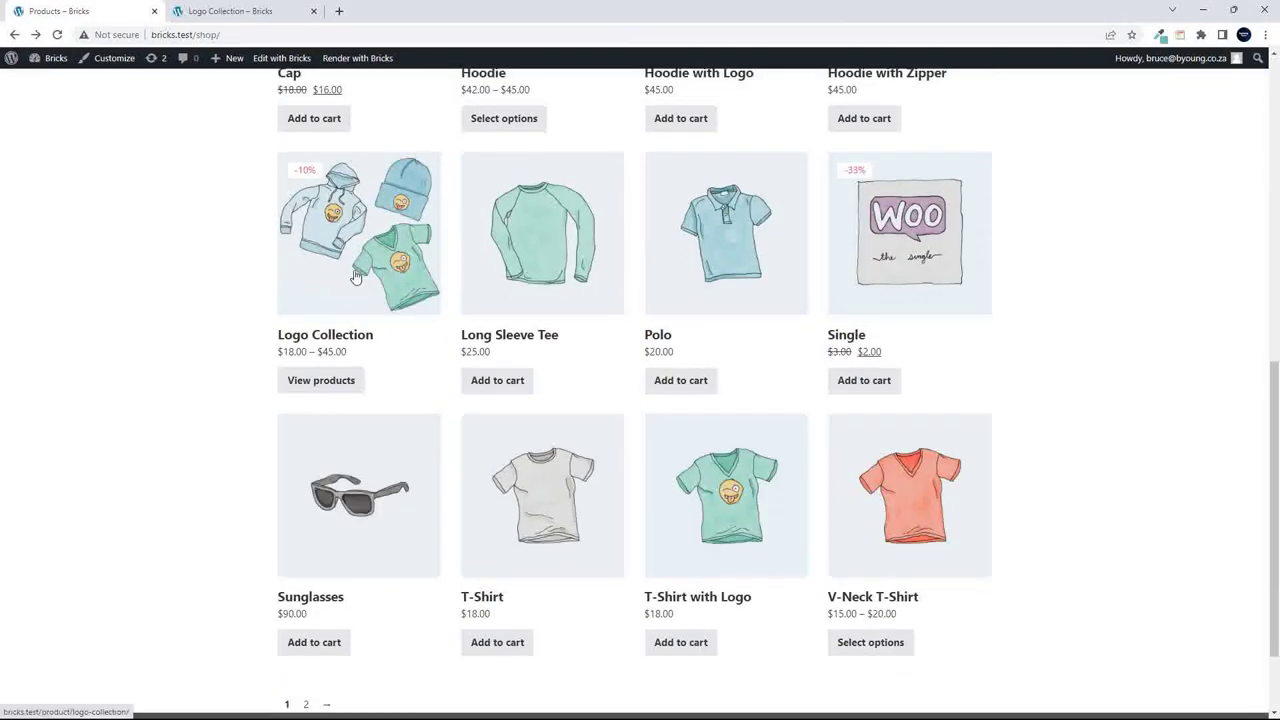
pyautogui.click(356, 277)
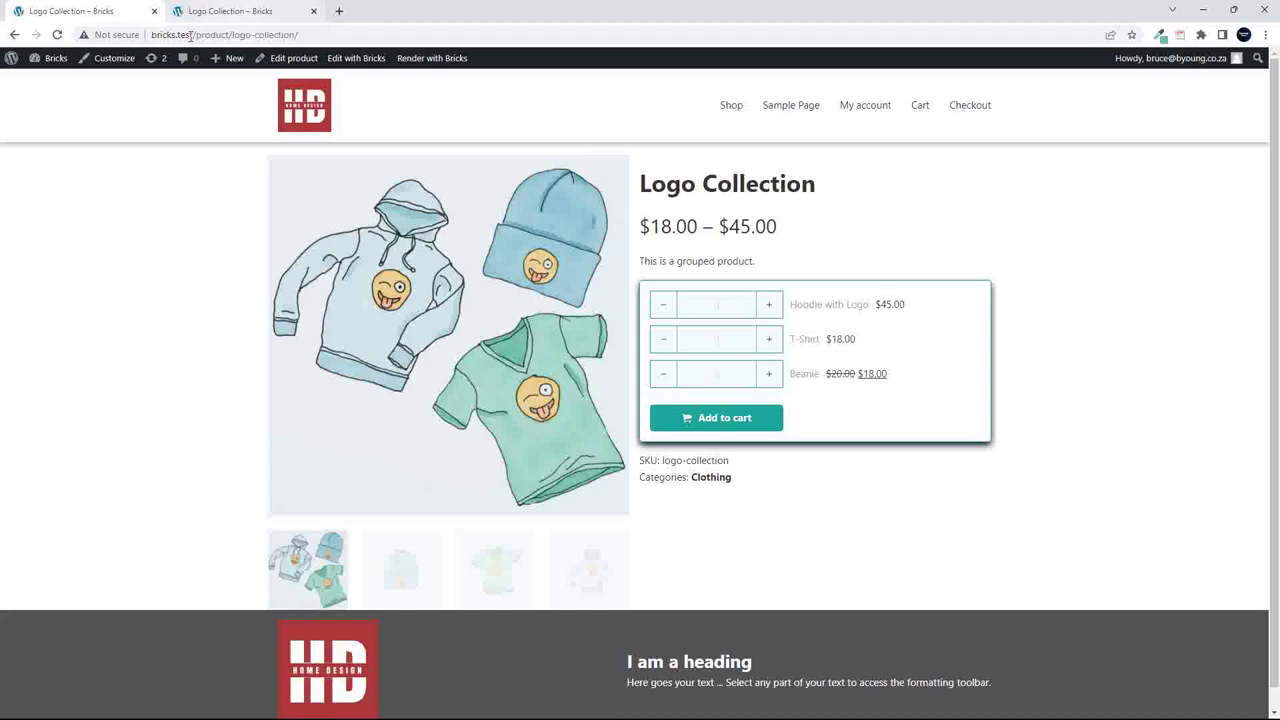
pyautogui.moveTo(342, 64)
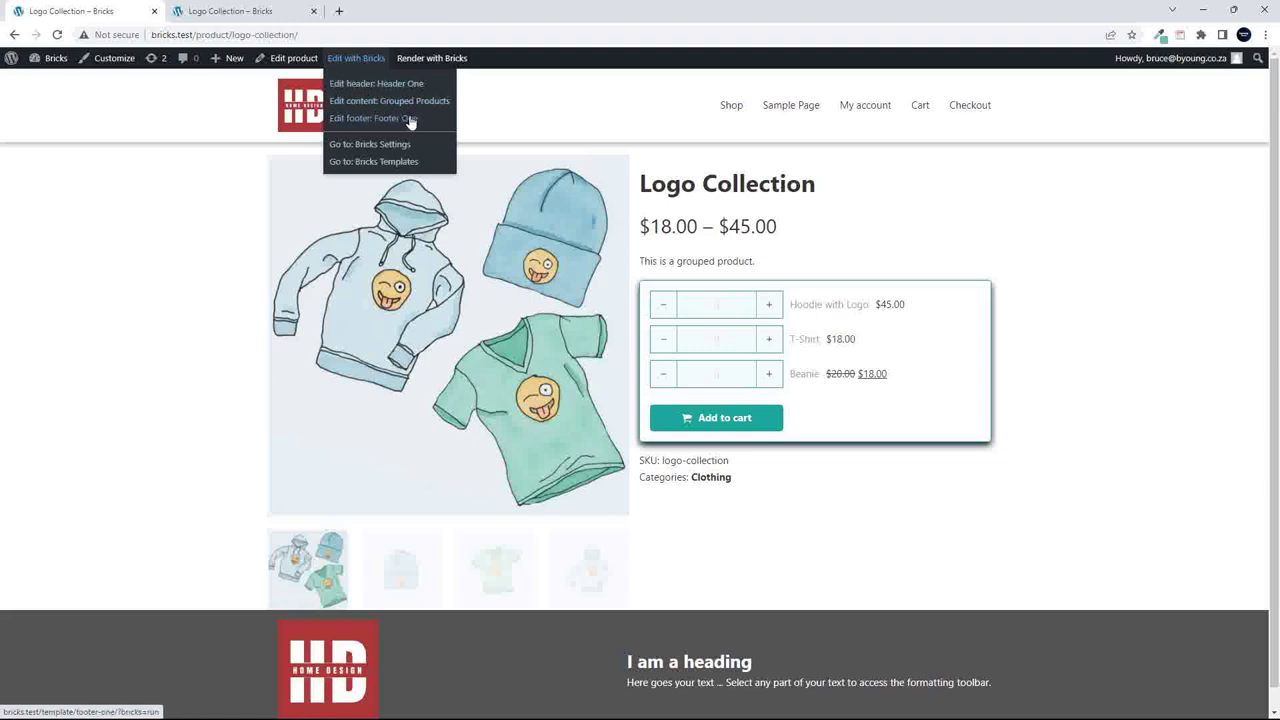
# From Bricks > Templates, edit the Grouped Products template with Bricks.
pyautogui.click(55, 60)
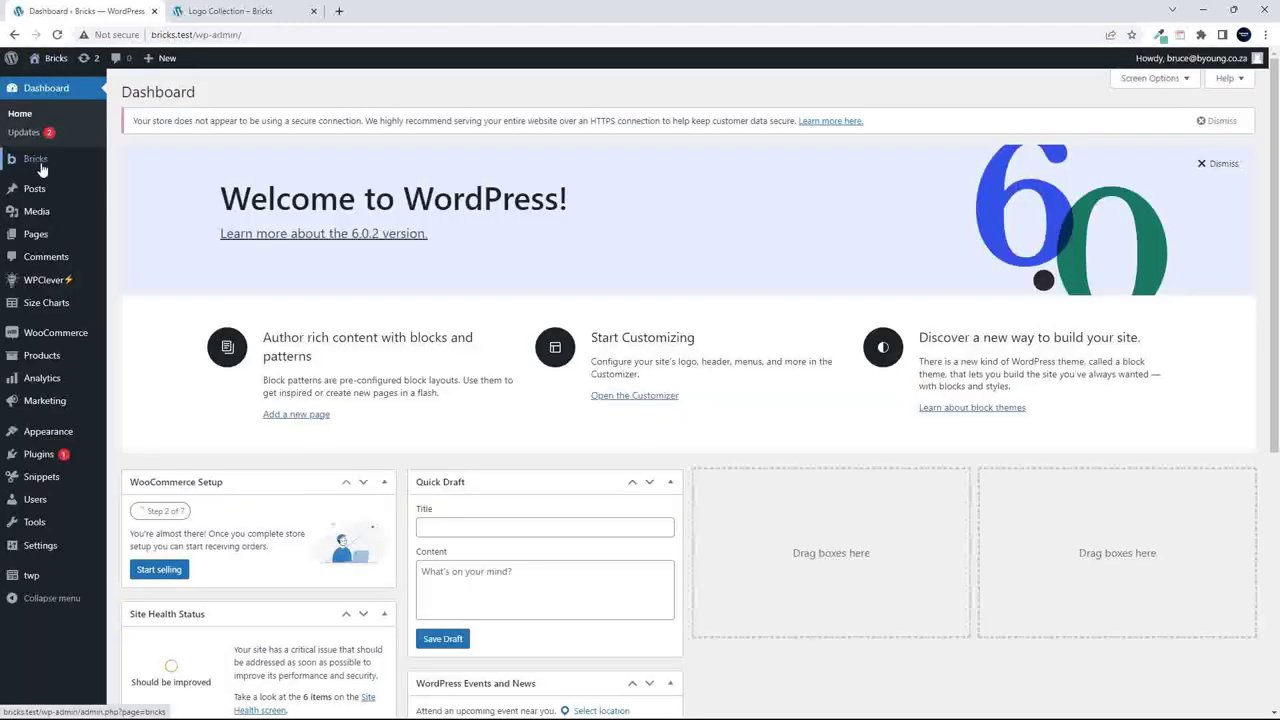
pyautogui.moveTo(41, 170)
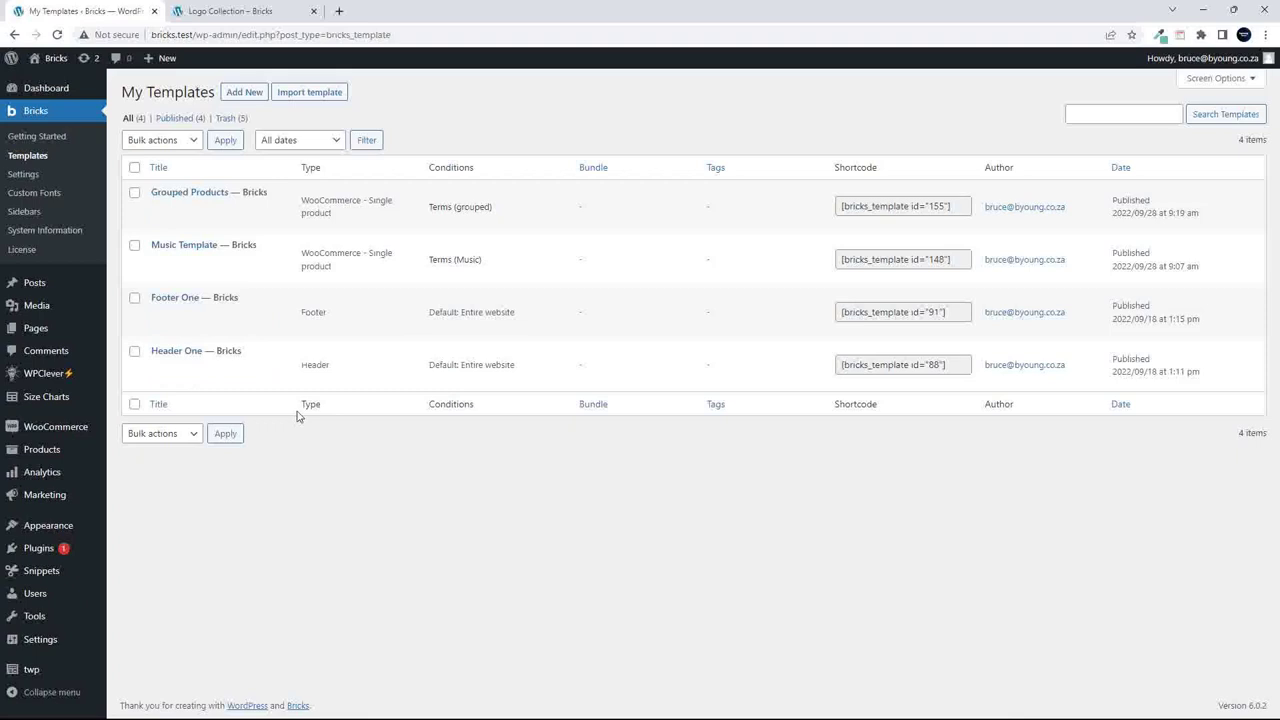
pyautogui.moveTo(208, 198)
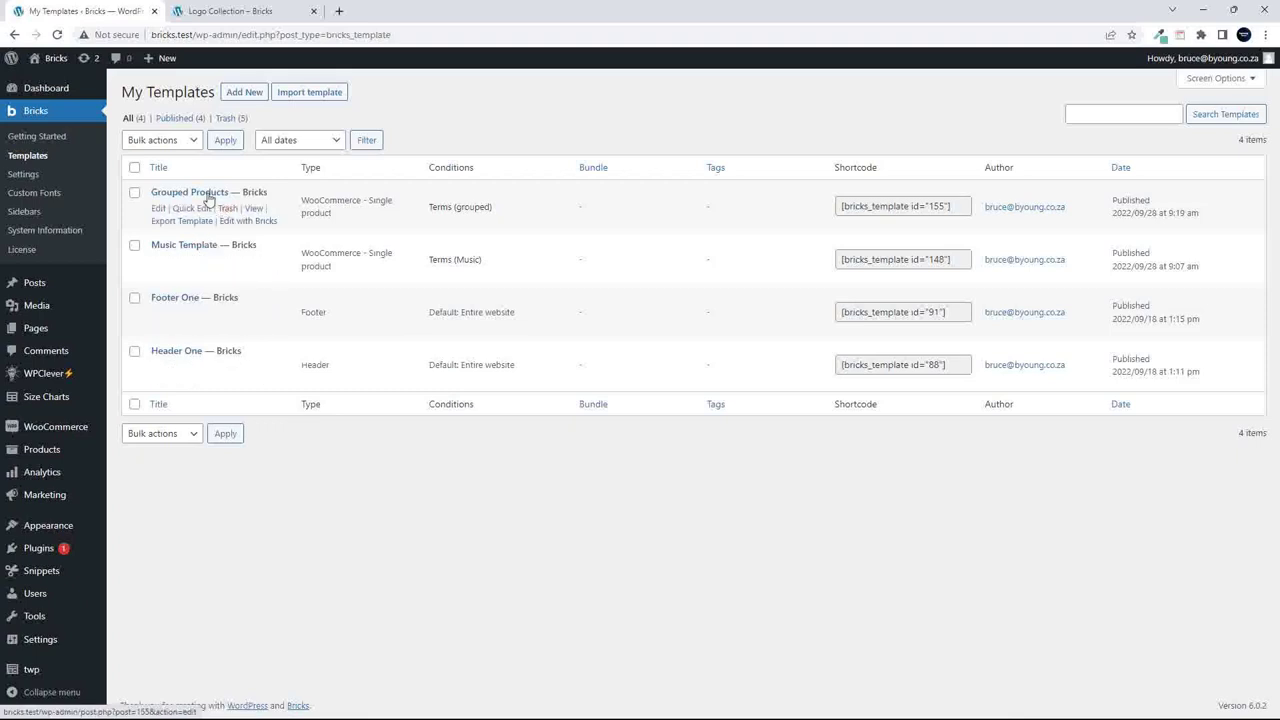
pyautogui.click(248, 222)
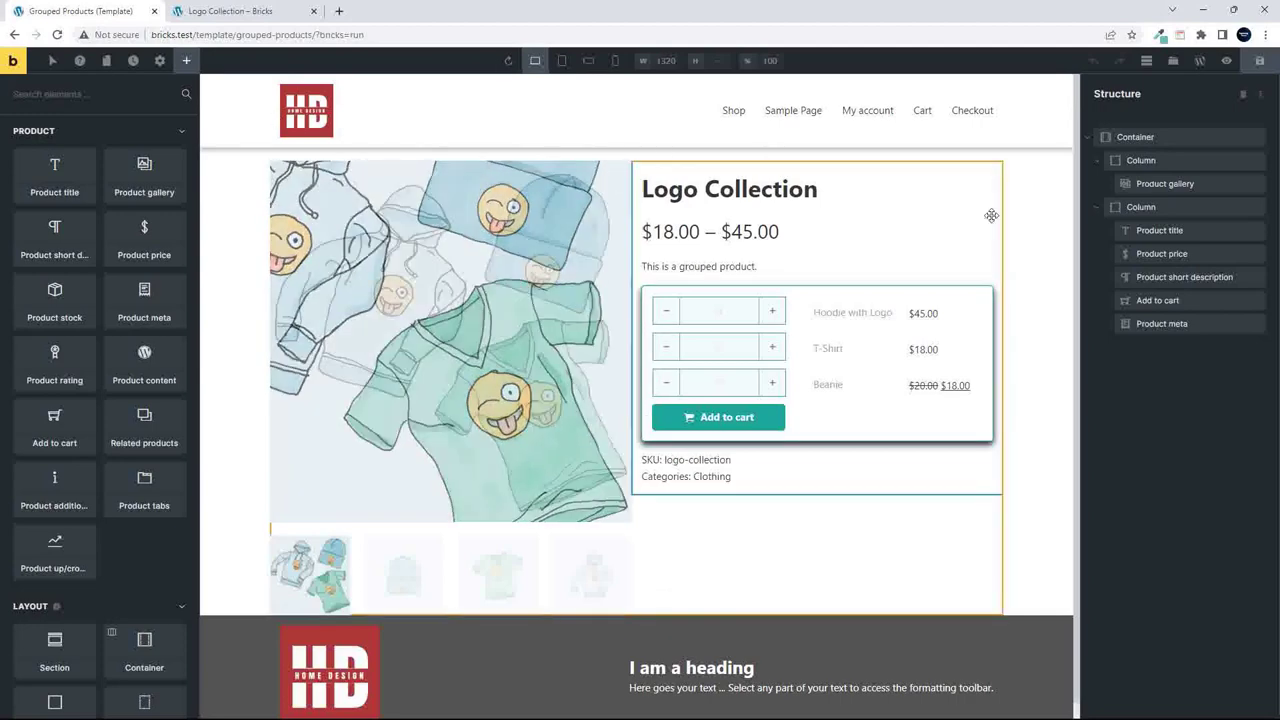
# Add a new container at the top of the Grouped Products template with a Breadcrumbs element inside.
pyautogui.click(1150, 138)
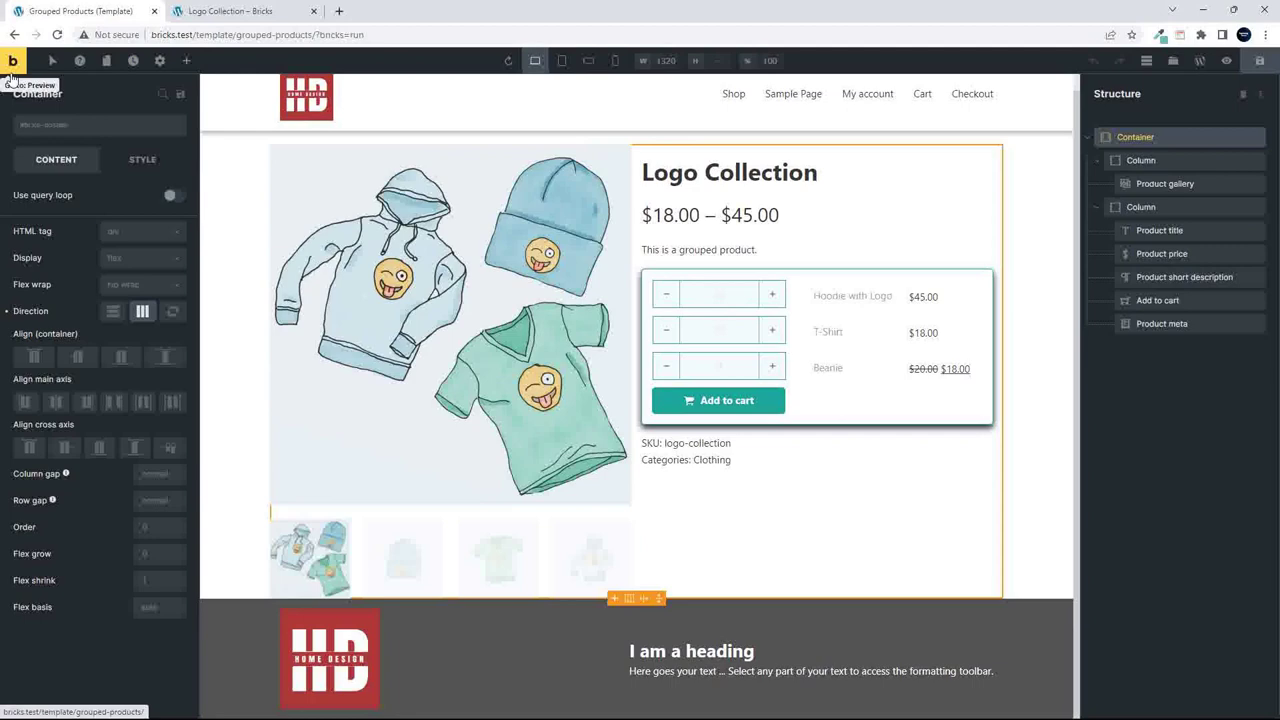
pyautogui.click(187, 62)
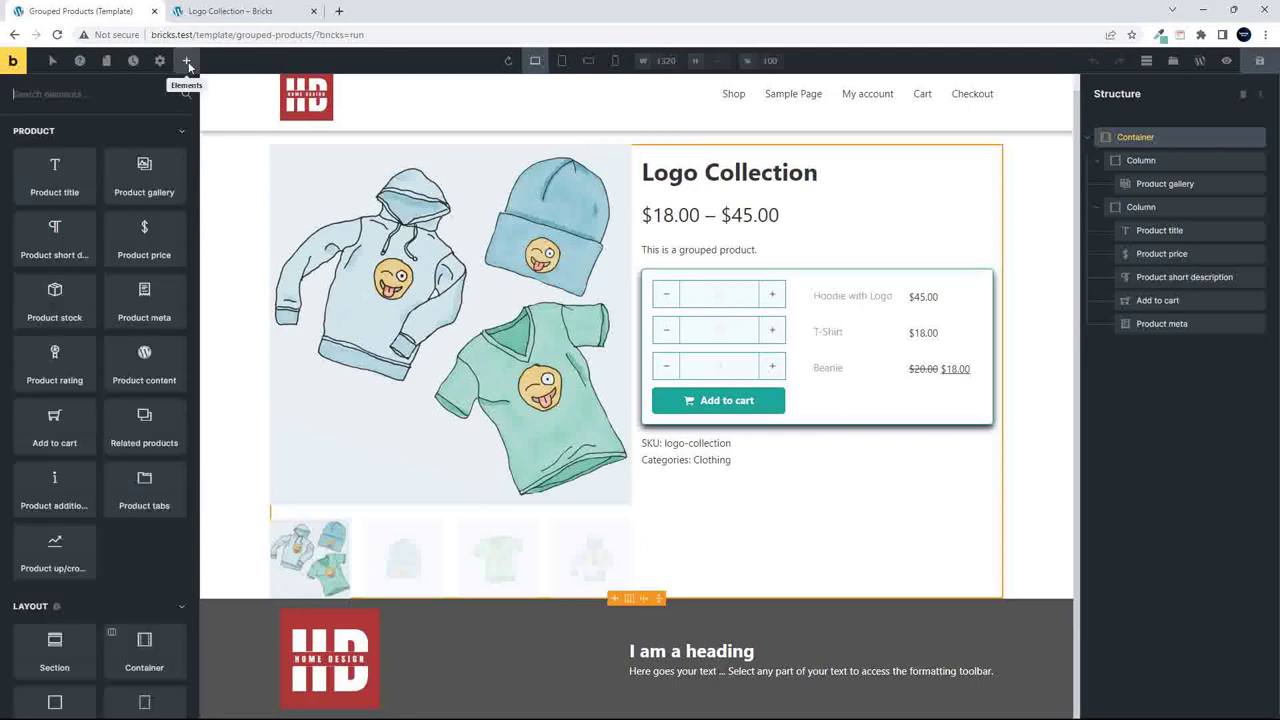
pyautogui.click(145, 645)
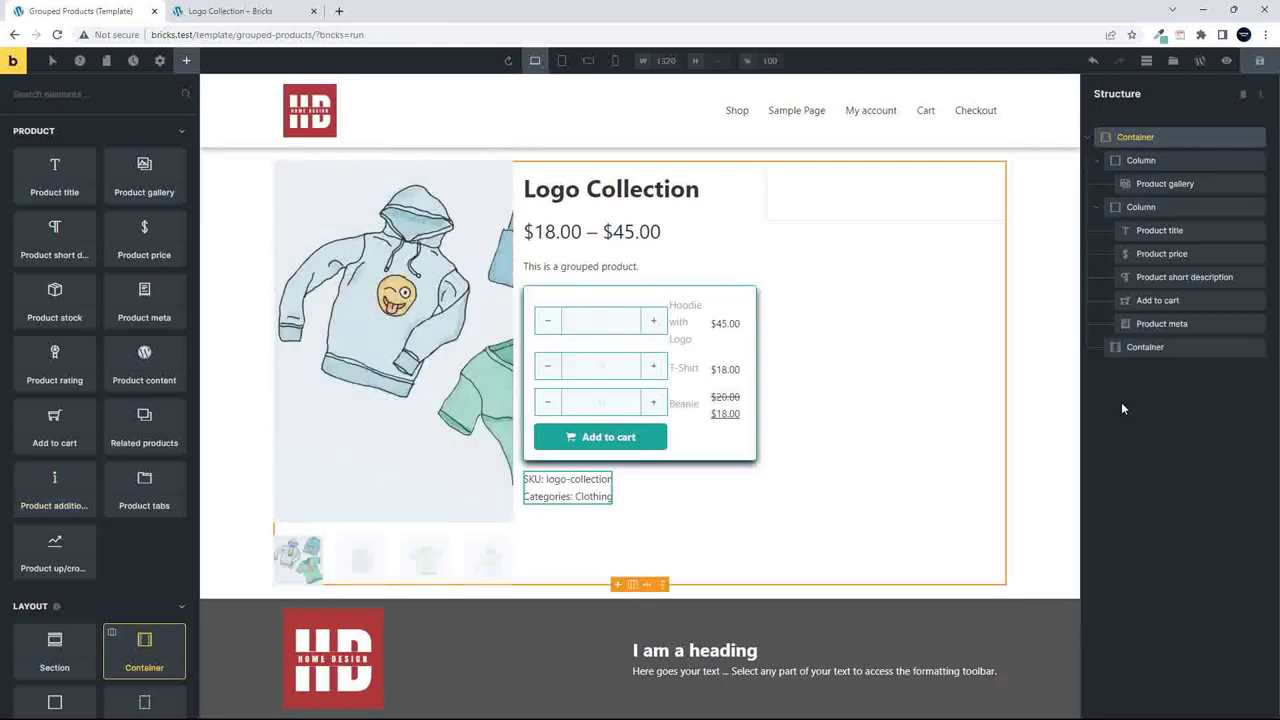
pyautogui.moveTo(1115, 347); pyautogui.dragTo(1150, 140)
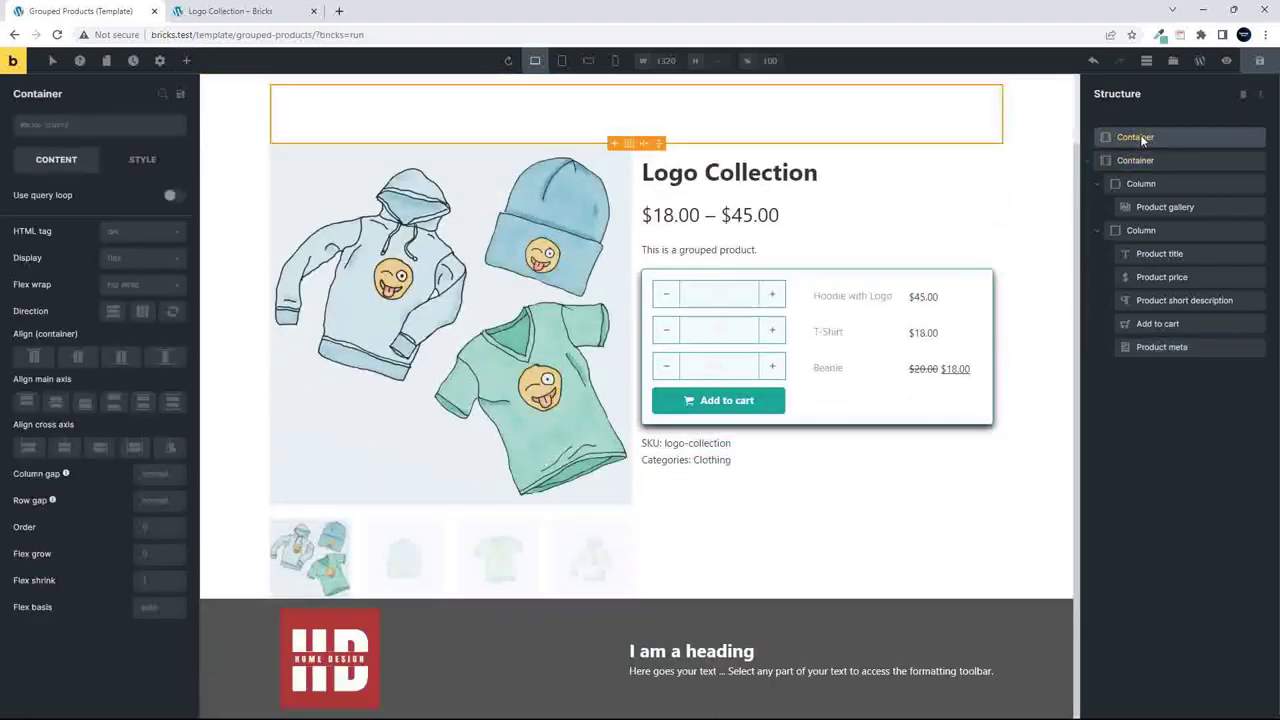
pyautogui.click(187, 62)
pyautogui.click(106, 86)
pyautogui.write('bre')
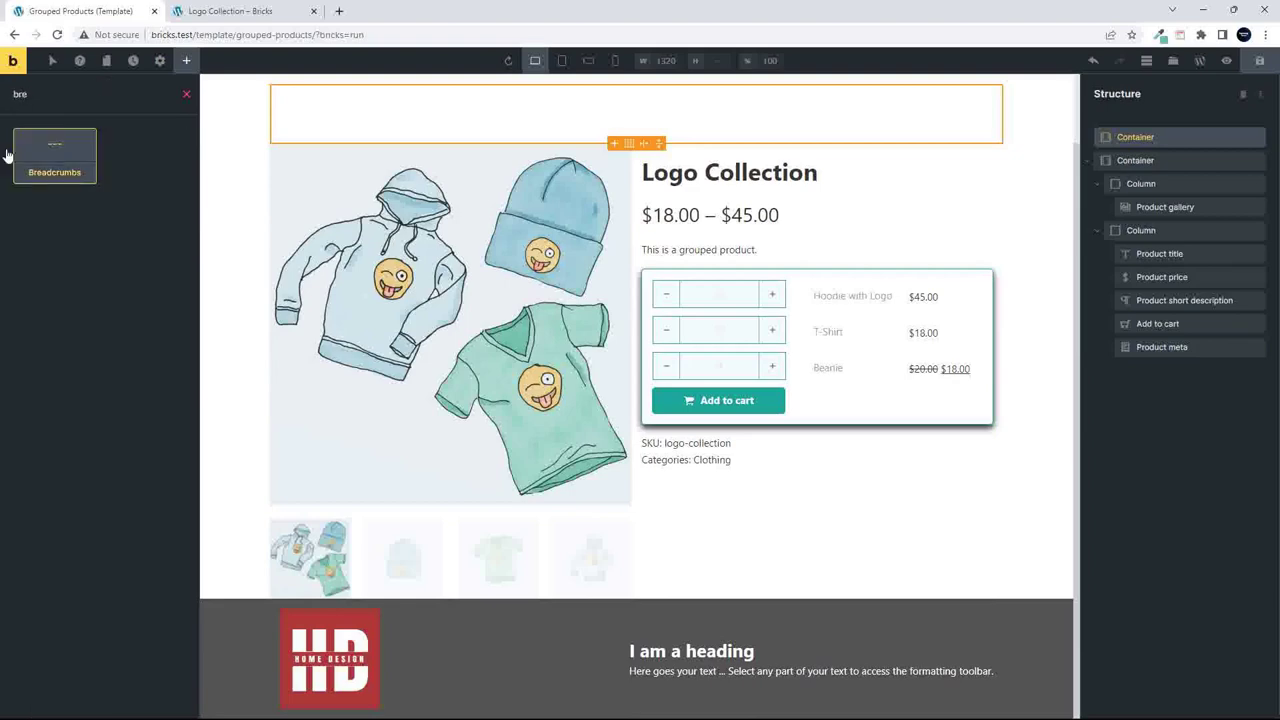
pyautogui.click(52, 174)
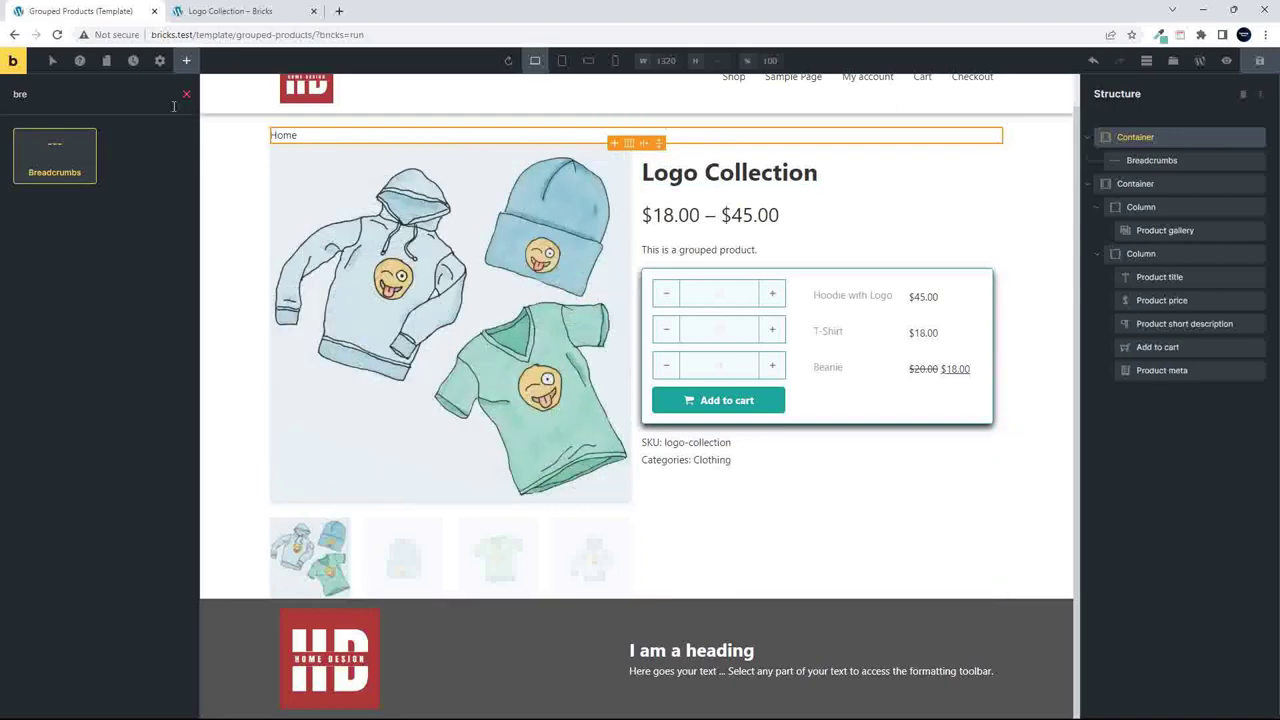
# Give the breadcrumbs container a bottom margin of 20.
pyautogui.click(1152, 161)
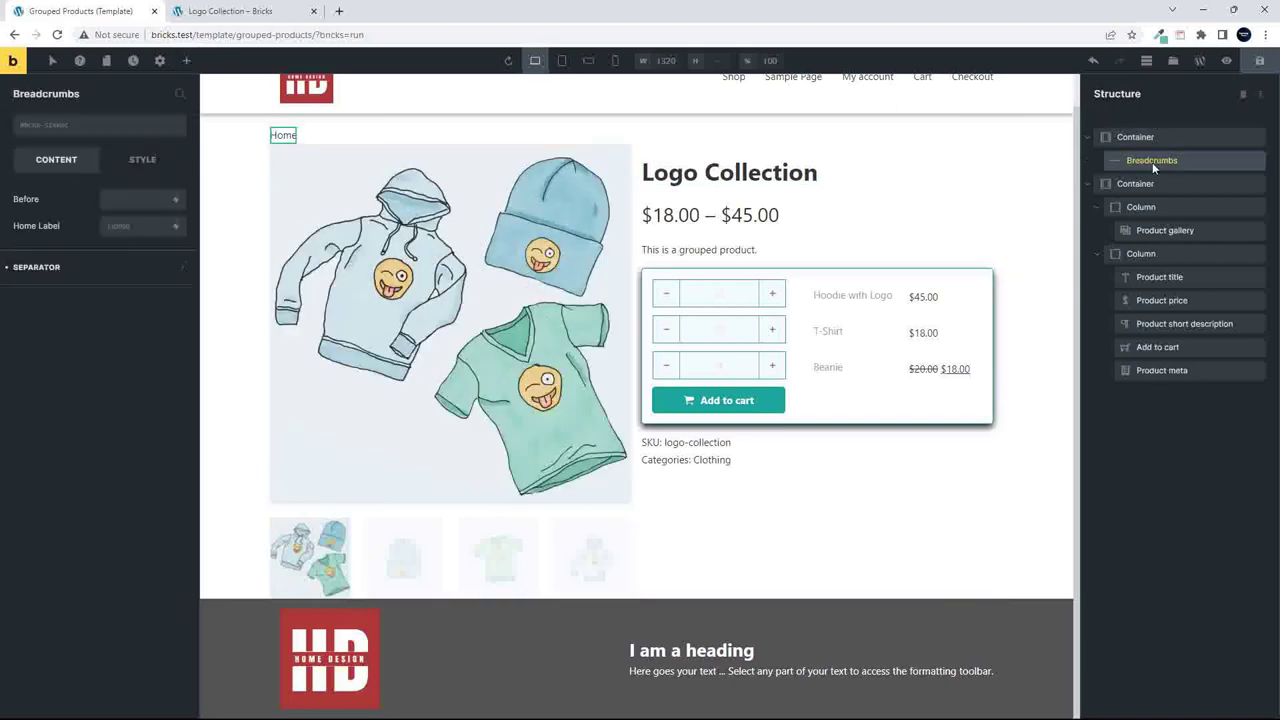
pyautogui.click(1146, 139)
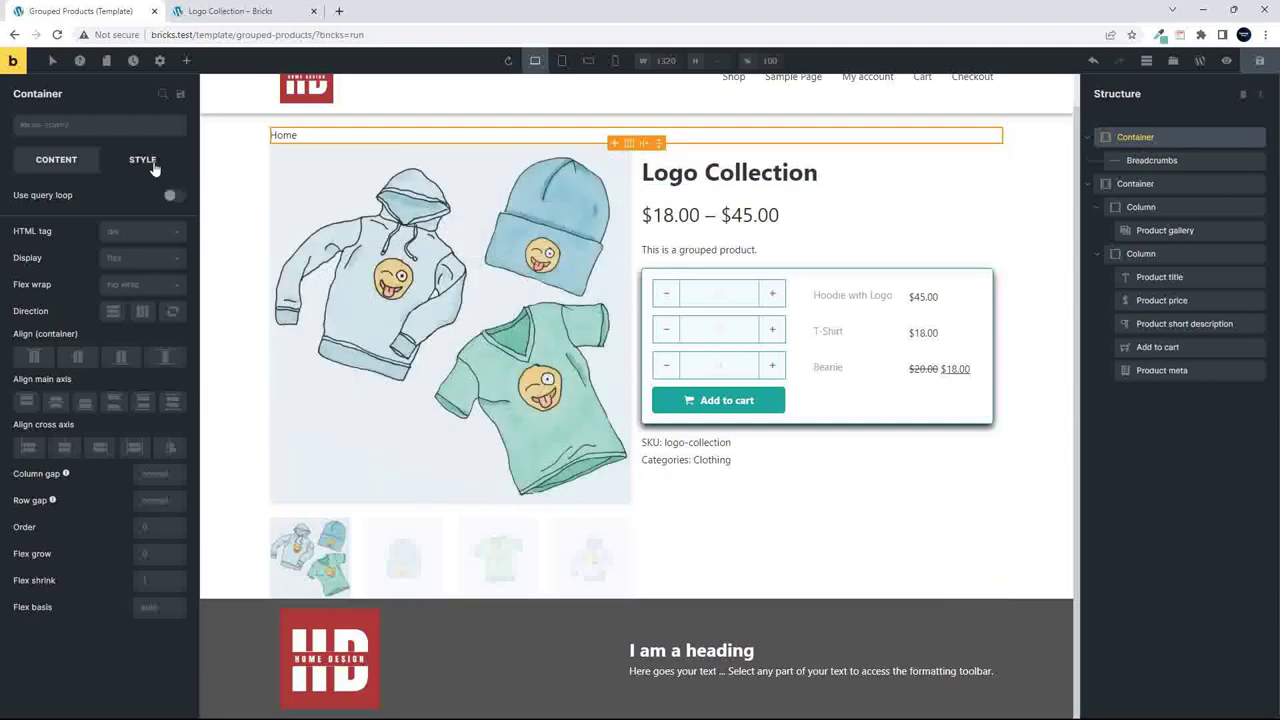
pyautogui.click(149, 162)
pyautogui.click(98, 202)
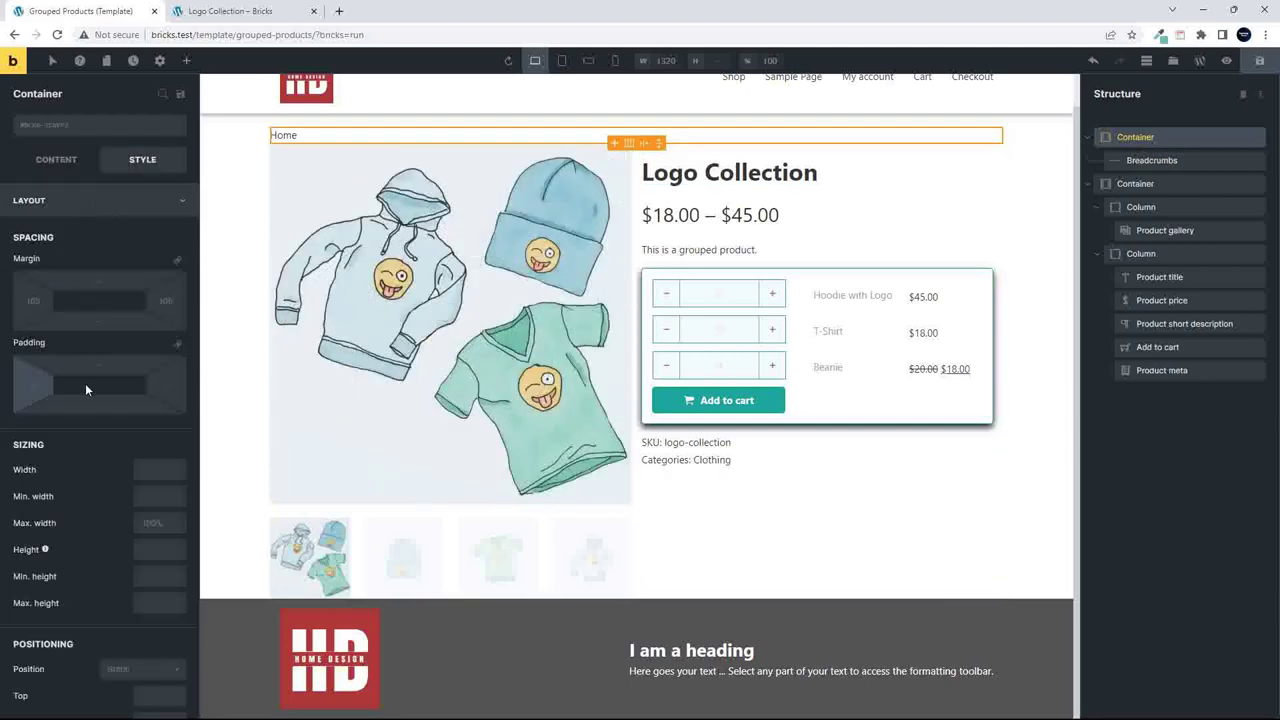
pyautogui.click(154, 334)
pyautogui.write('20')
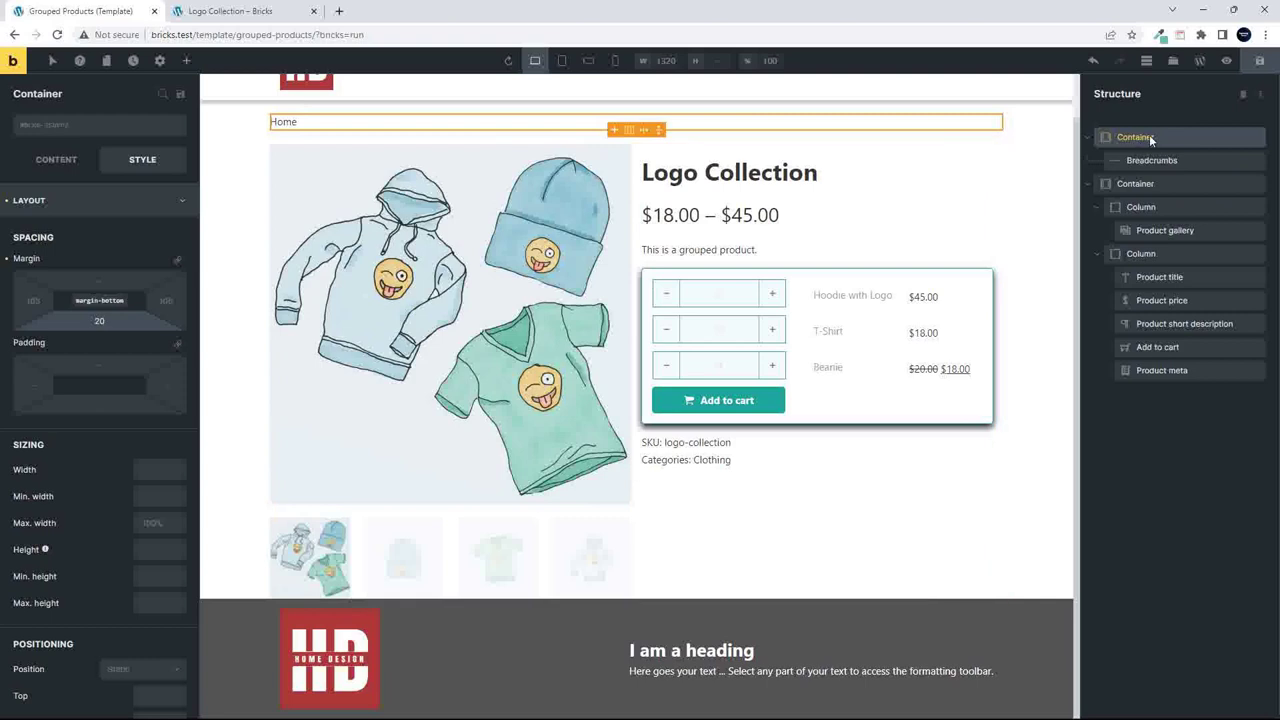
pyautogui.click(186, 60)
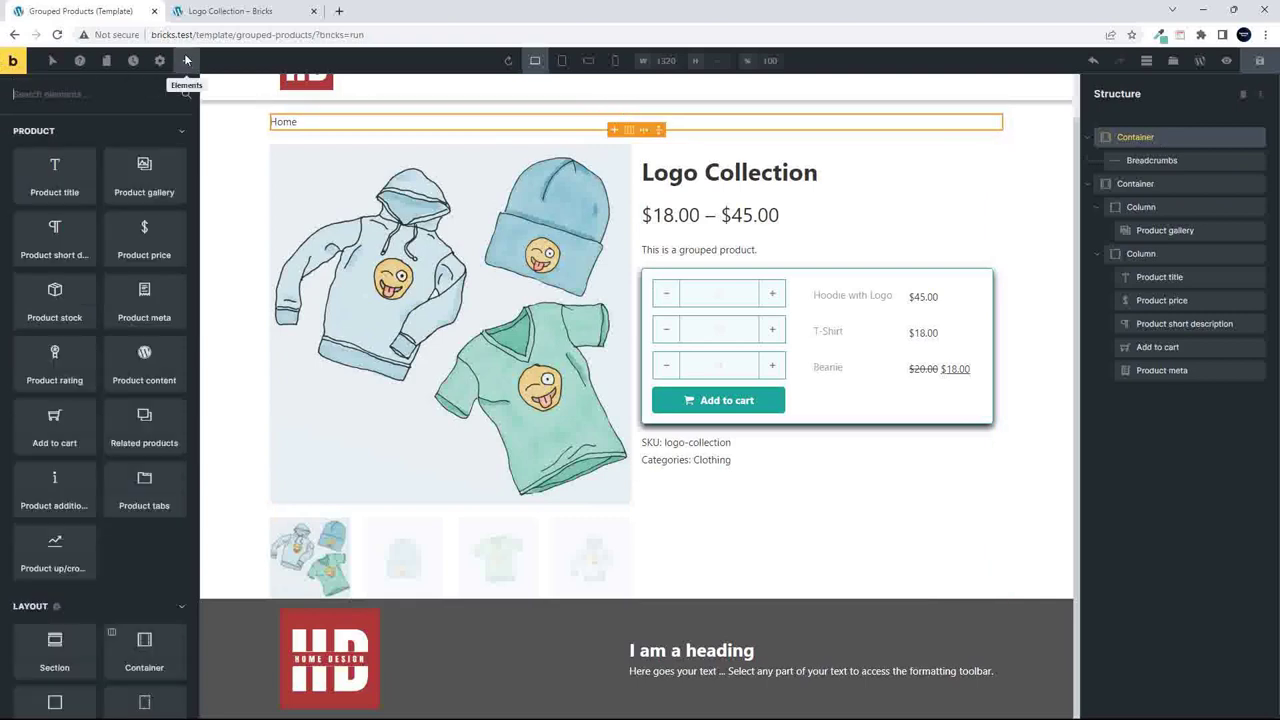
# Add a container at the bottom of the template holding a heading that reads 'Related Products'.
pyautogui.click(146, 645)
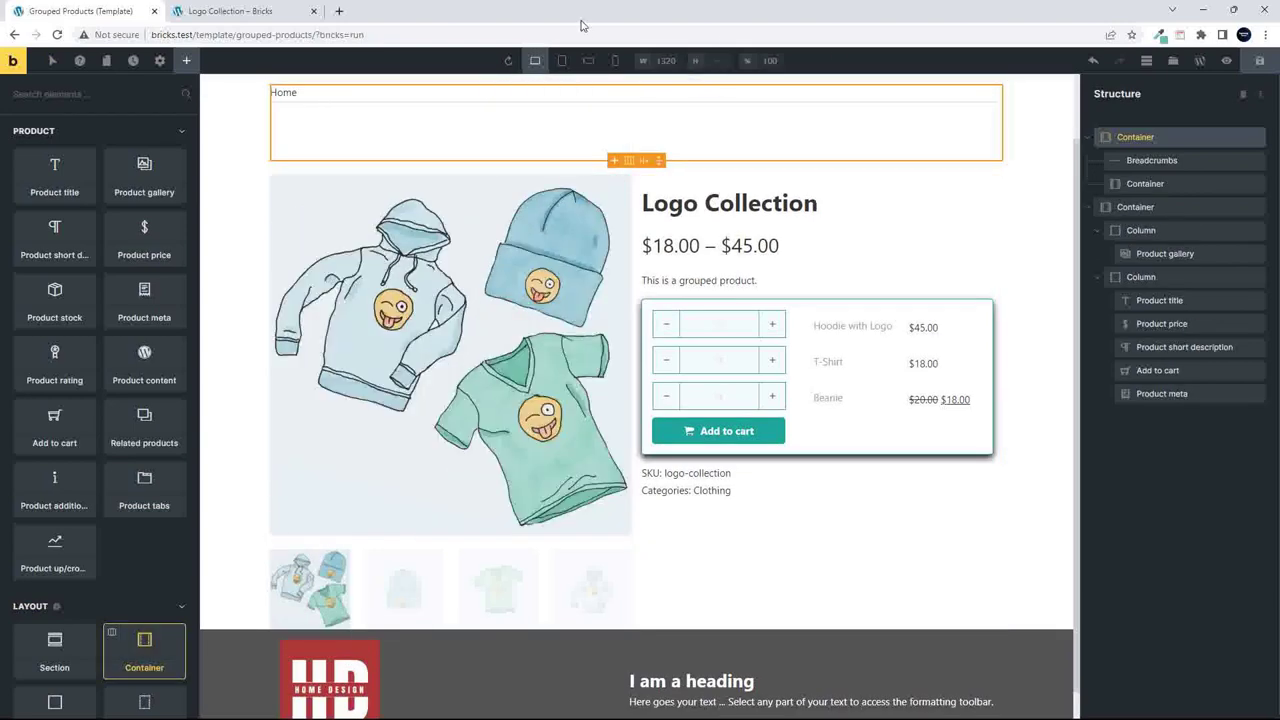
pyautogui.click(1145, 183)
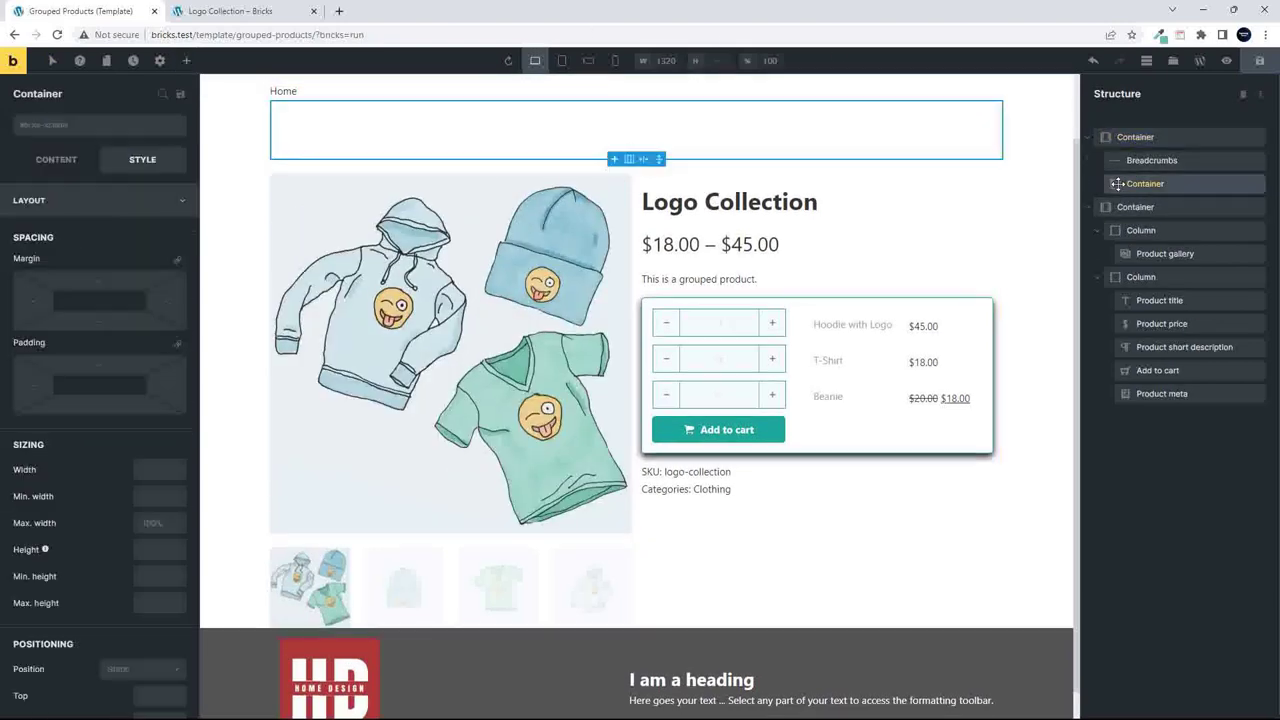
pyautogui.click(1090, 210)
pyautogui.moveTo(1116, 185); pyautogui.dragTo(1122, 230)
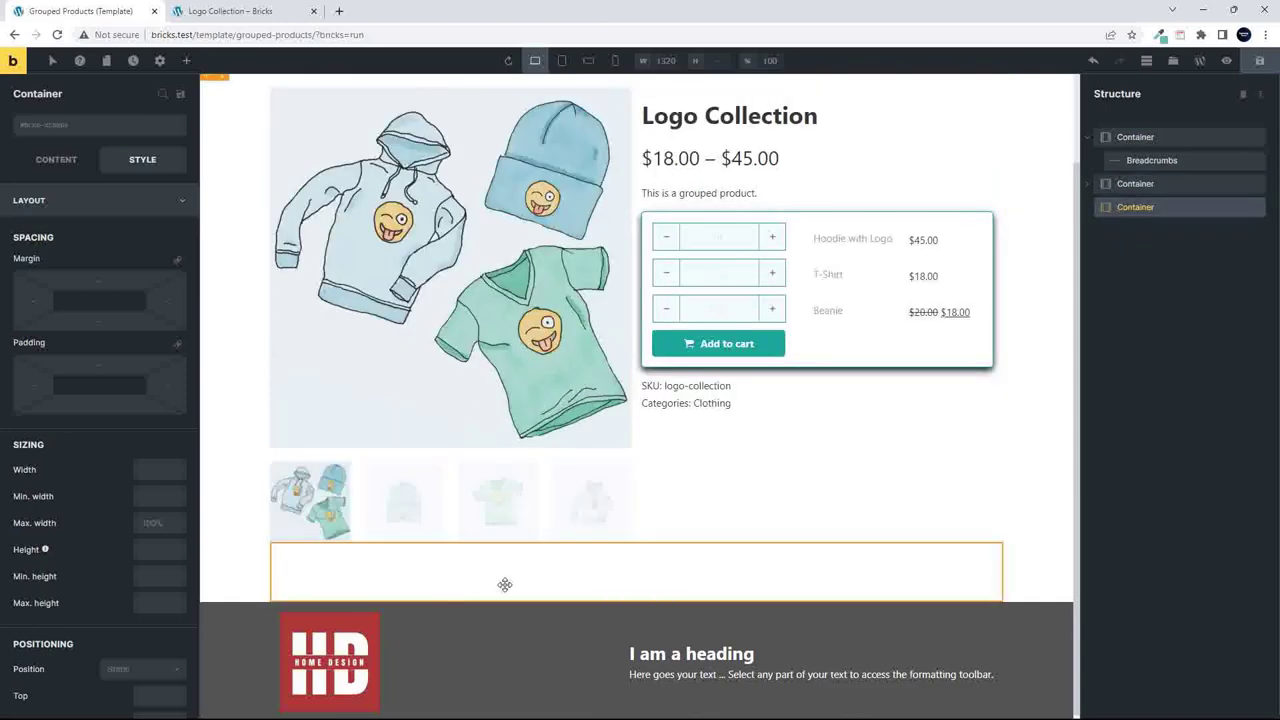
pyautogui.click(186, 60)
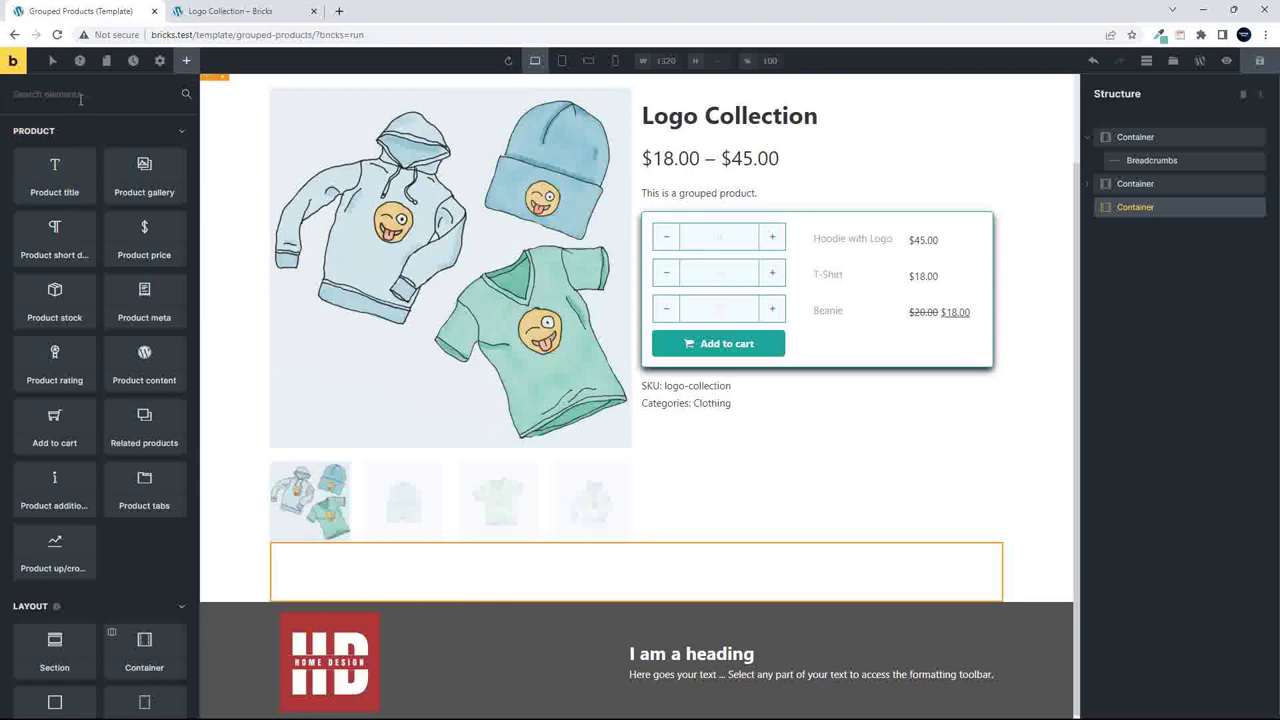
pyautogui.write('he')
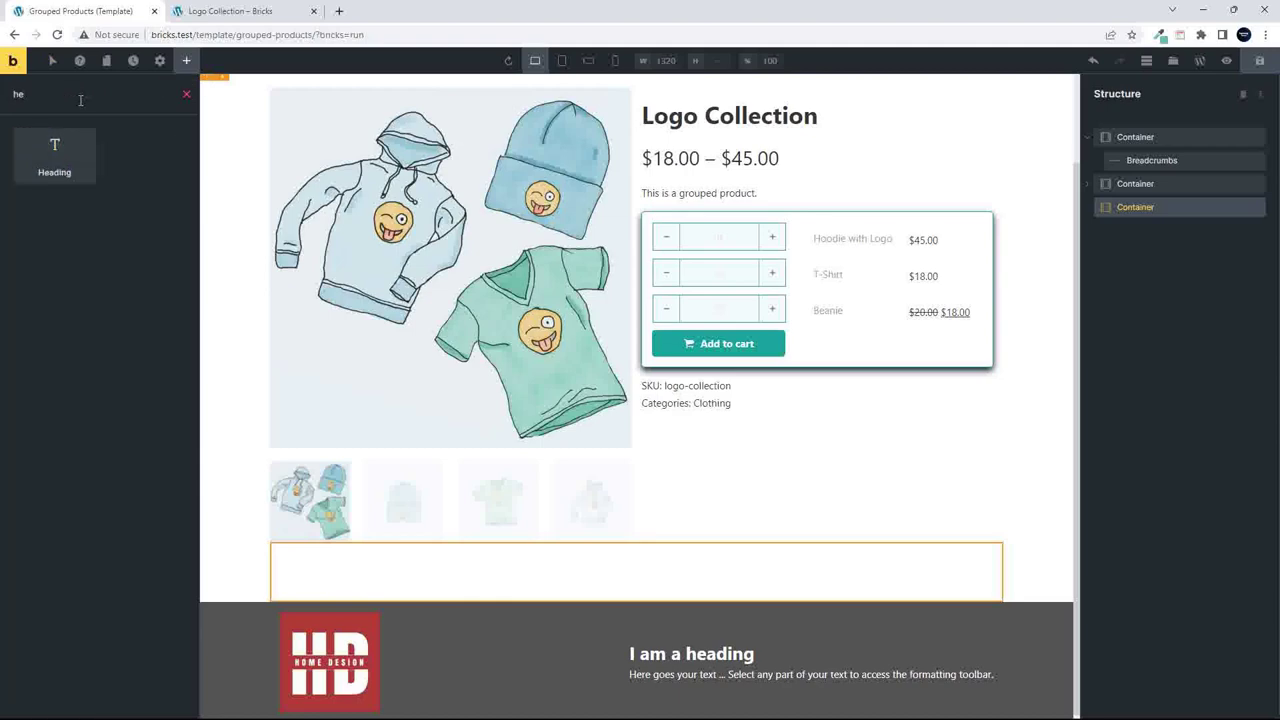
pyautogui.click(52, 165)
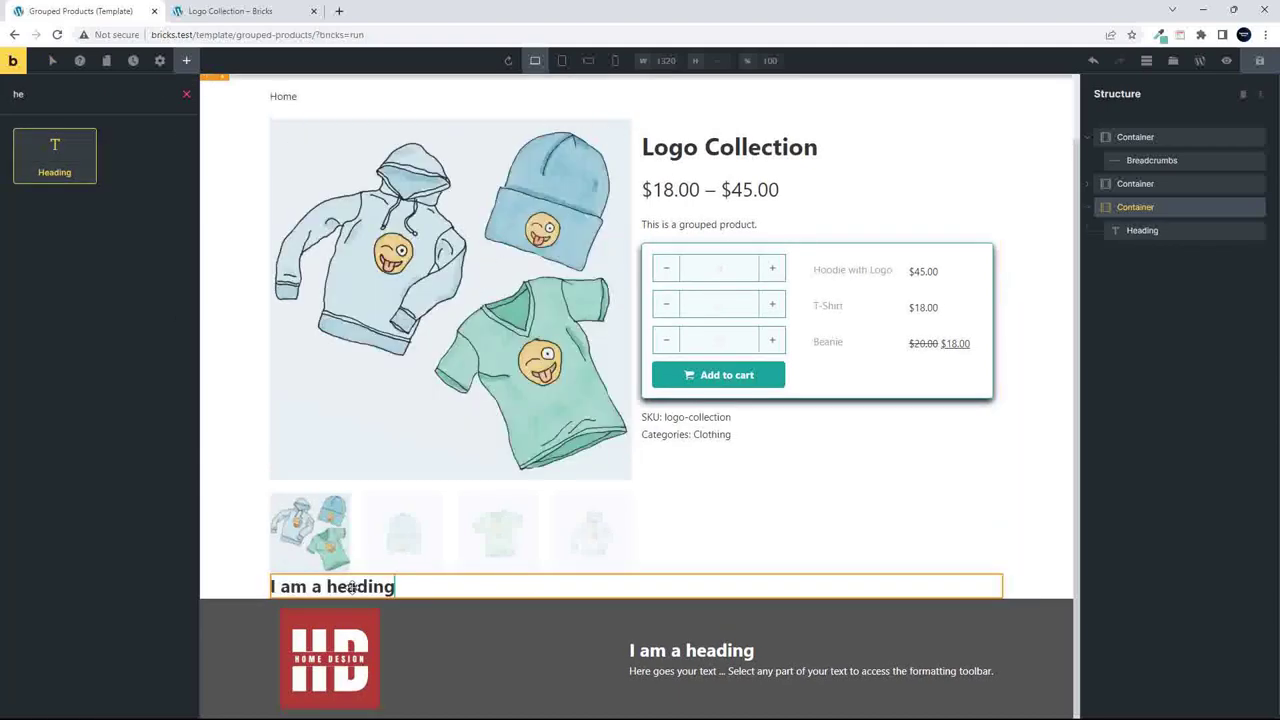
pyautogui.tripleClick(352, 587)
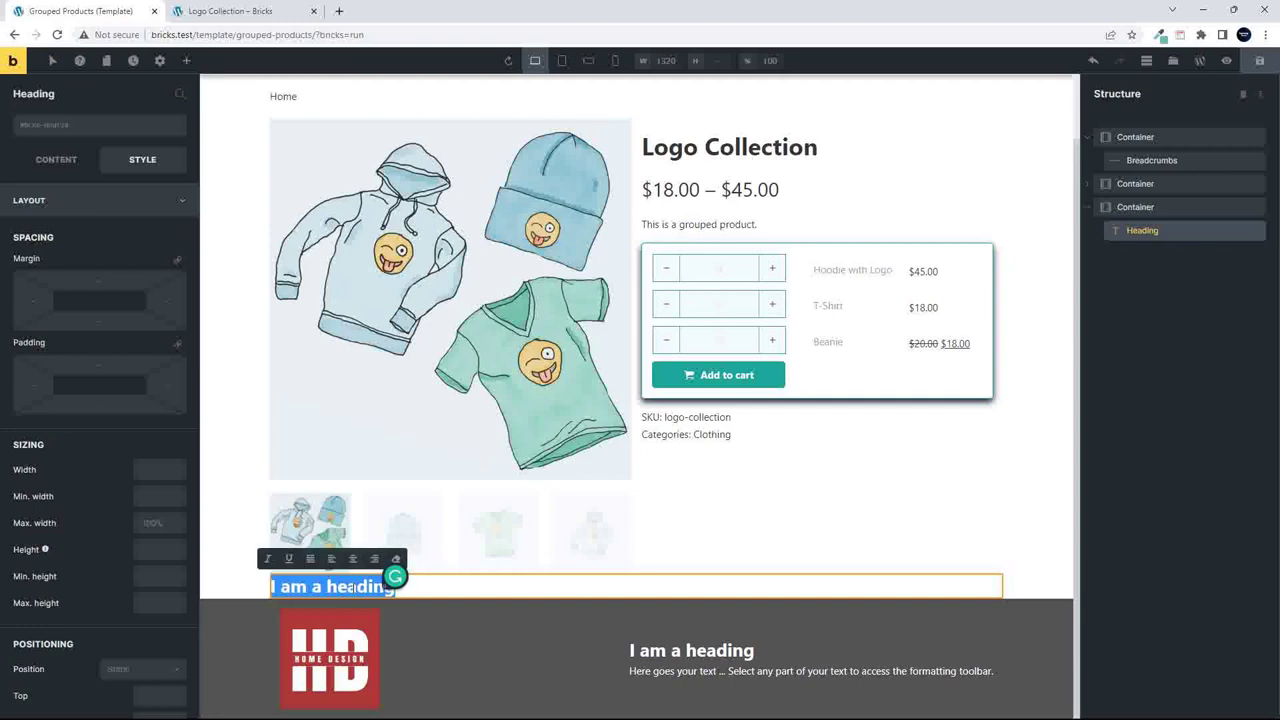
pyautogui.write('Rel')
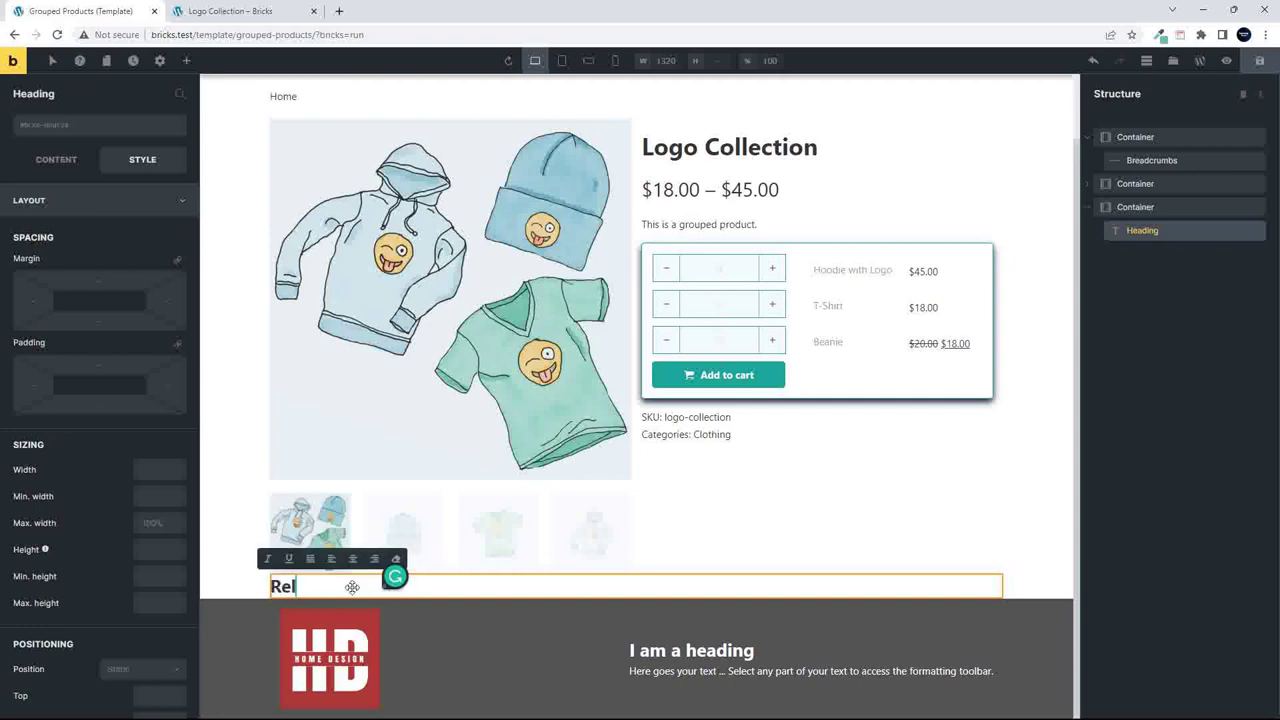
pyautogui.write('ated Products')
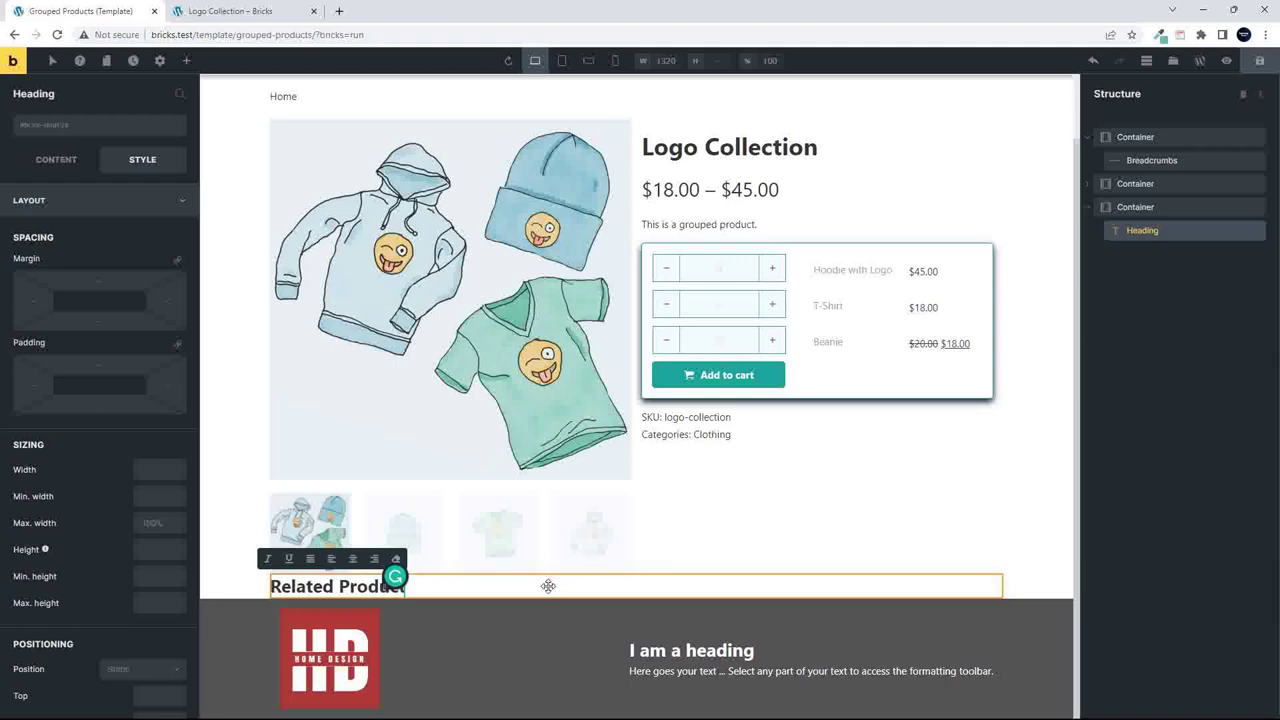
# Centre the heading in its container and add a Related products element below it.
pyautogui.click(524, 587)
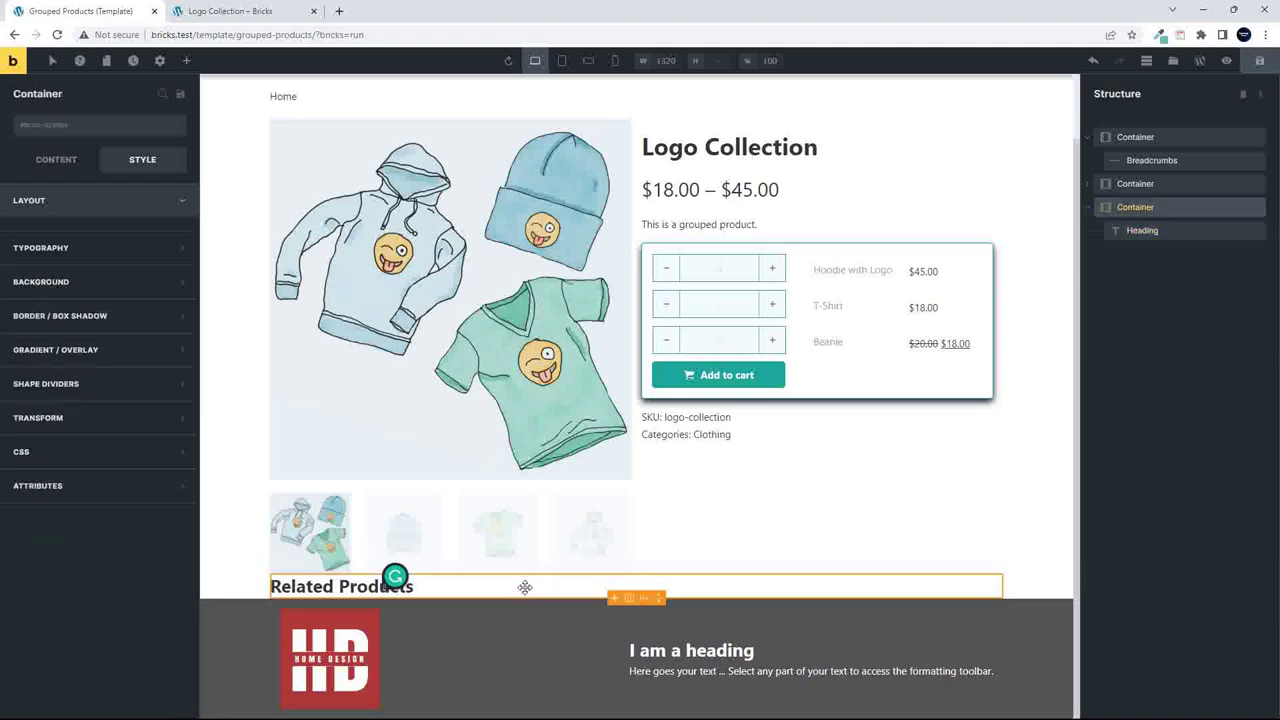
pyautogui.click(45, 168)
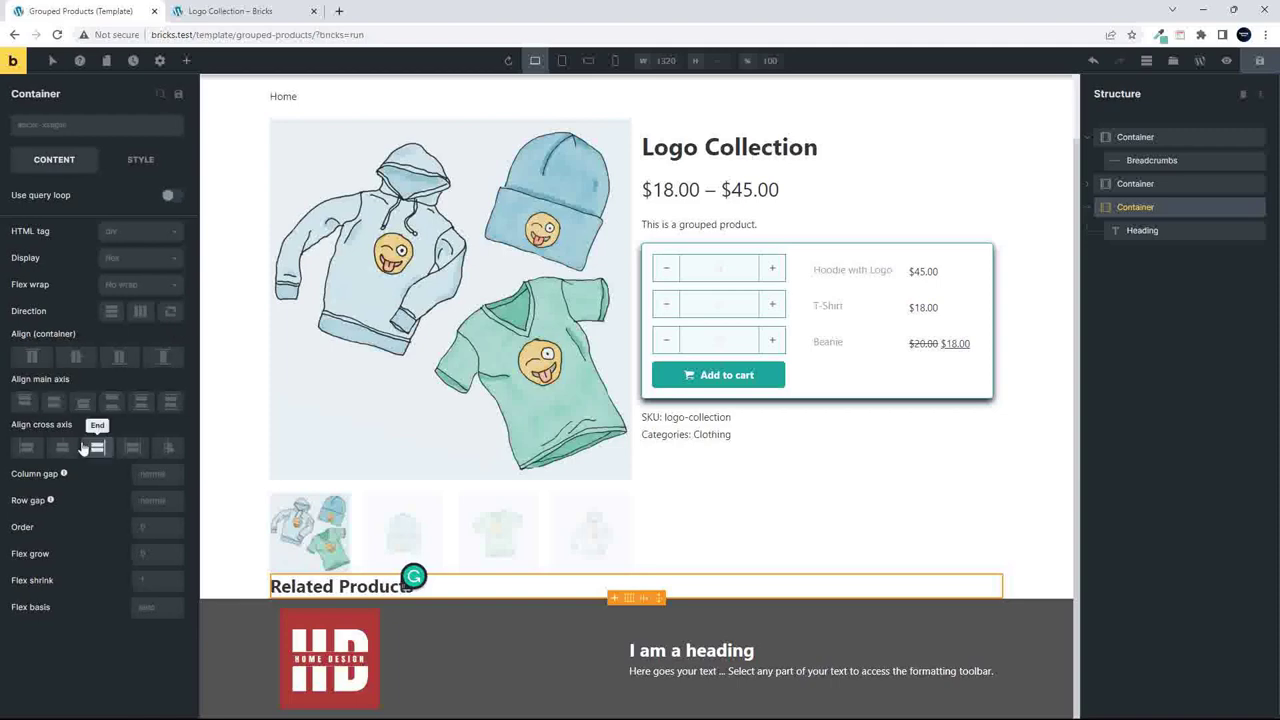
pyautogui.click(62, 447)
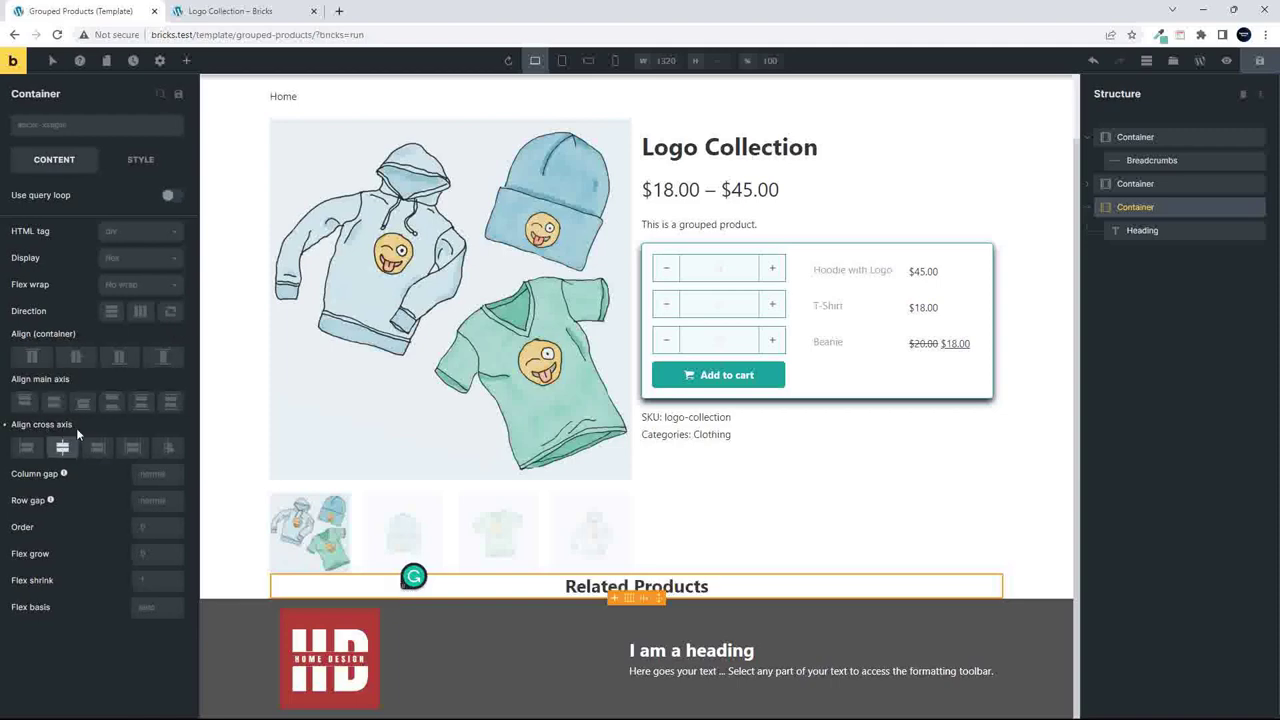
pyautogui.click(185, 64)
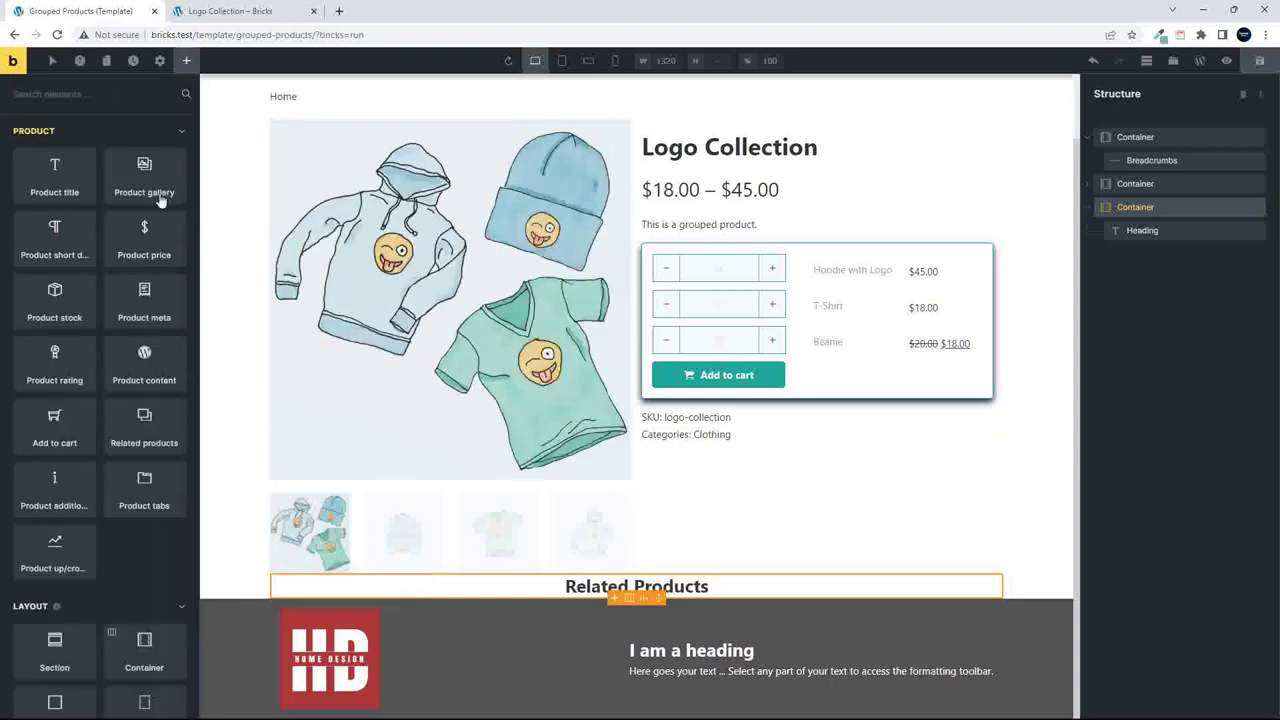
pyautogui.click(150, 428)
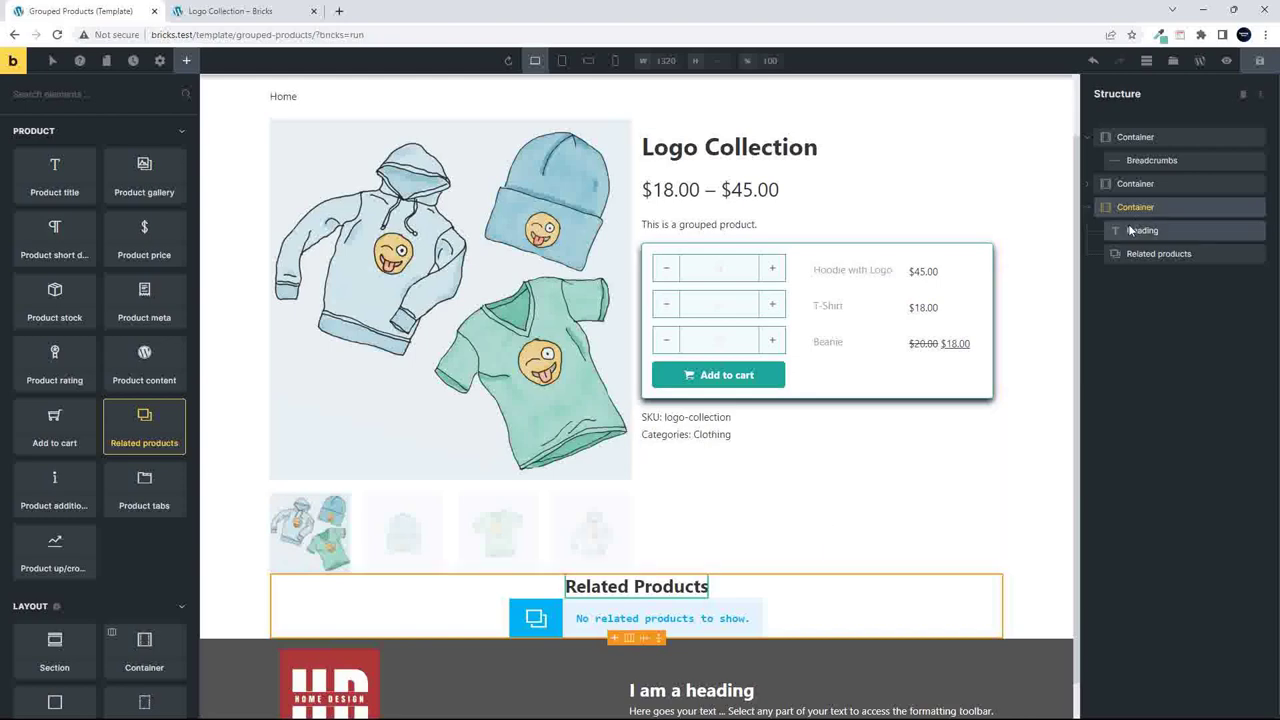
# Set a 20 bottom margin on the product details container, leaving its bottom padding empty.
pyautogui.click(1132, 184)
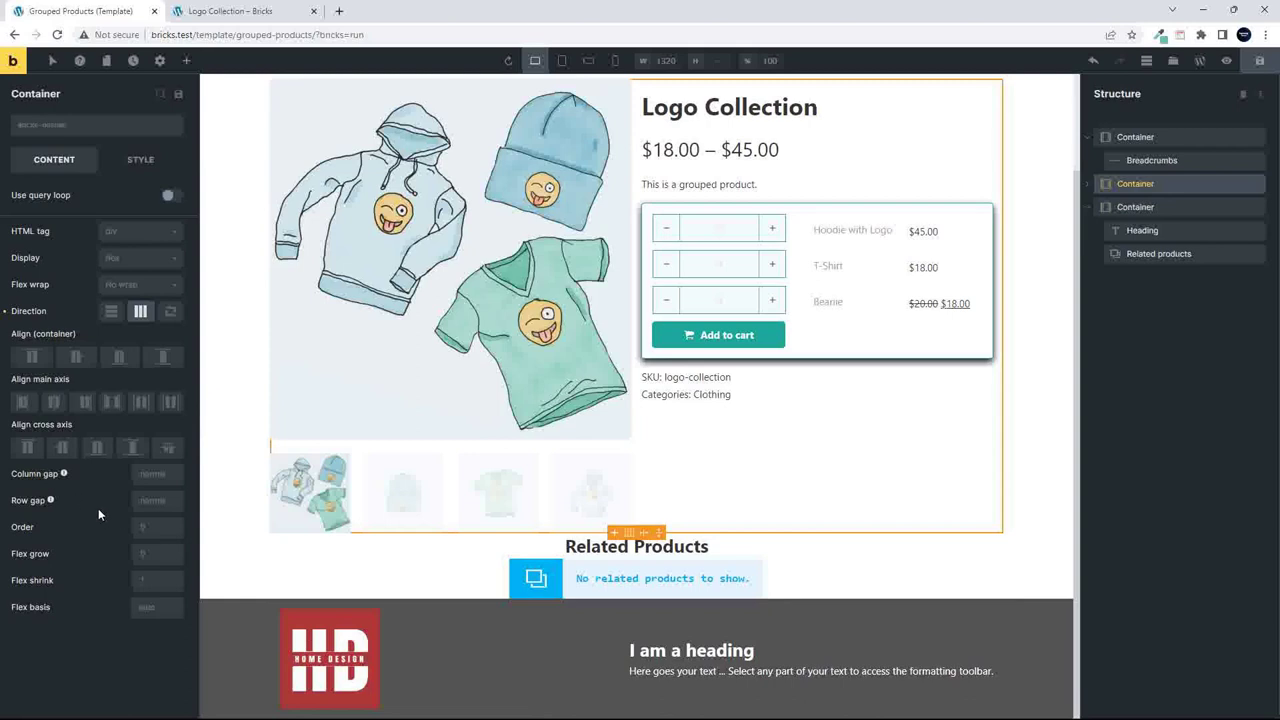
pyautogui.click(142, 160)
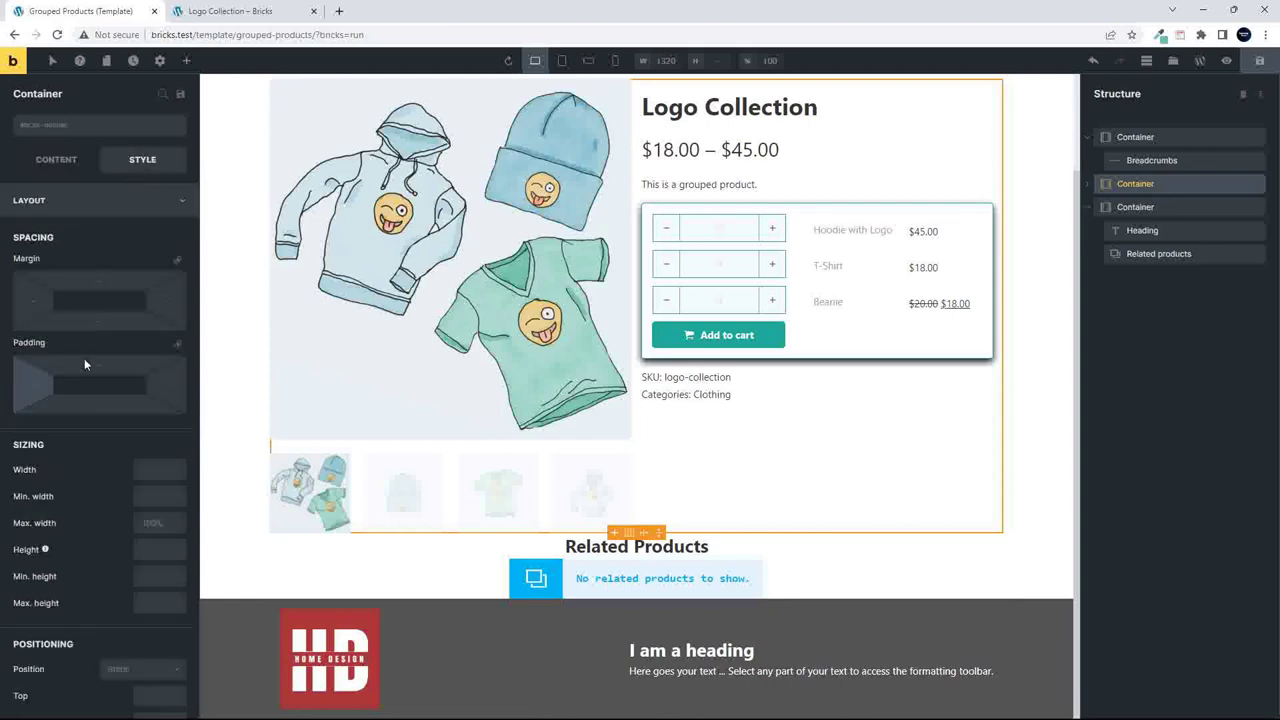
pyautogui.click(144, 403)
pyautogui.write('20')
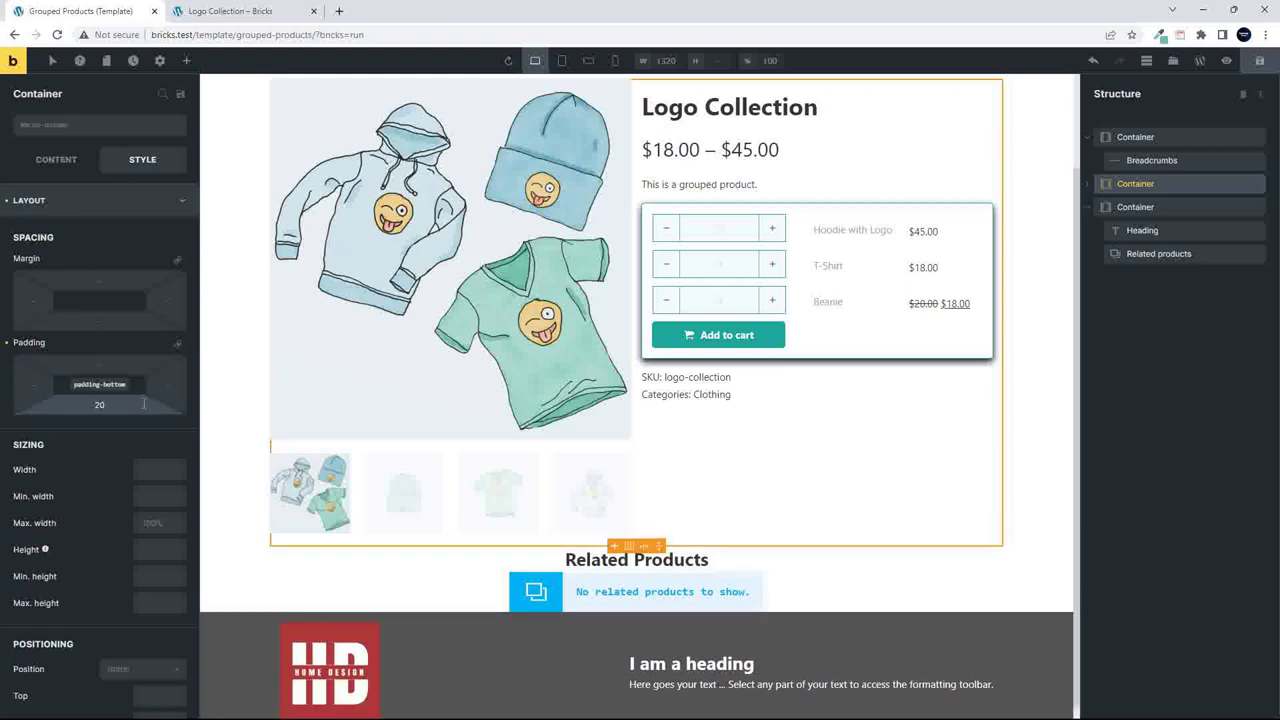
pyautogui.press('BackSpace')
pyautogui.press('BackSpace')
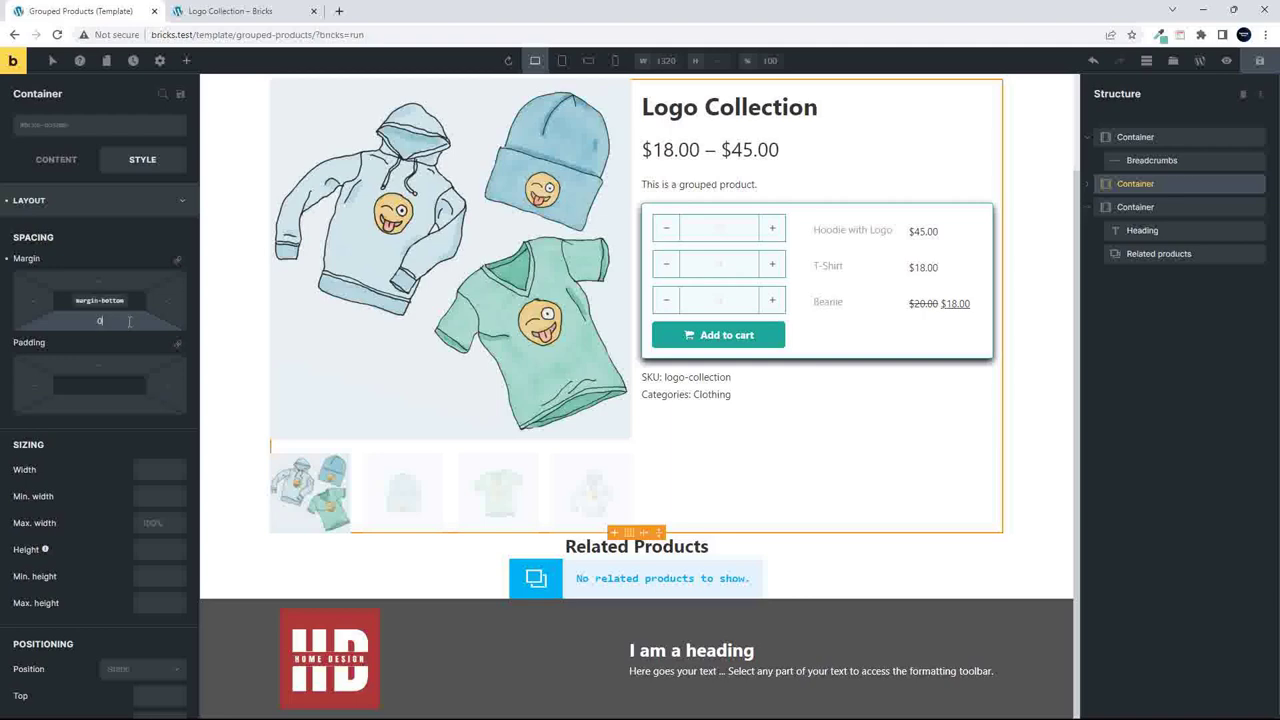
pyautogui.click(129, 321)
pyautogui.write('20')
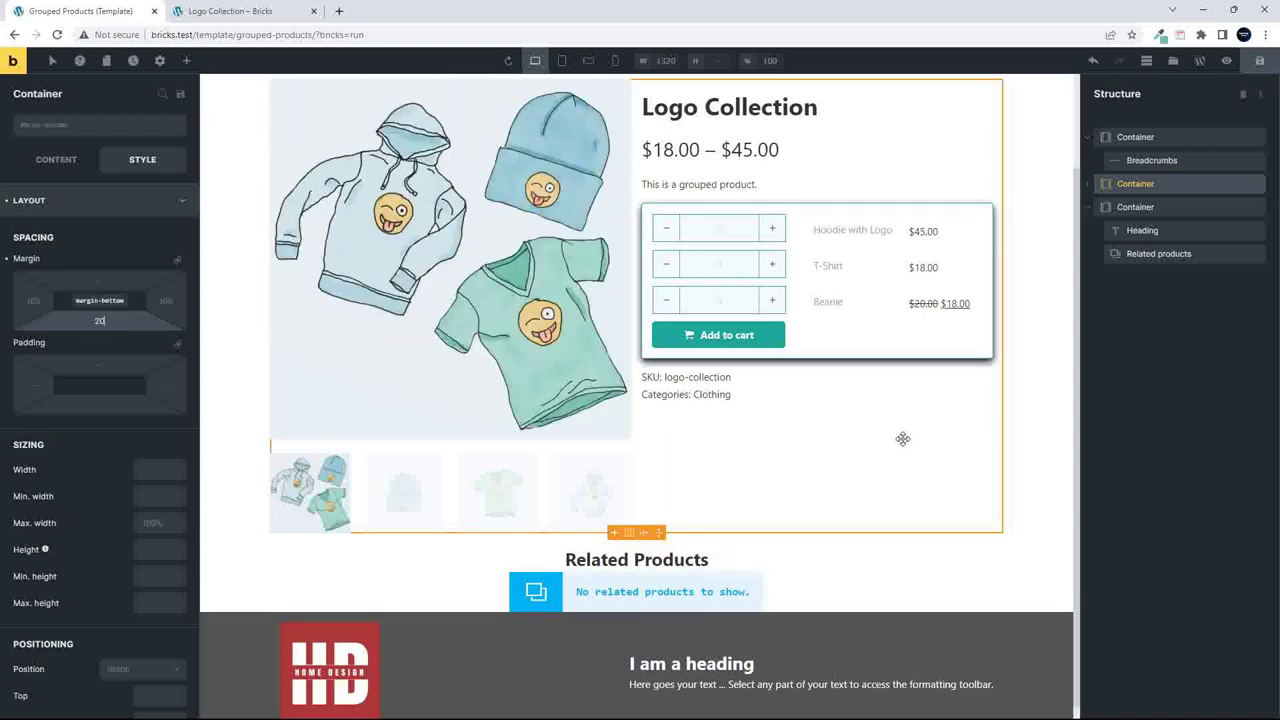
pyautogui.click(1139, 207)
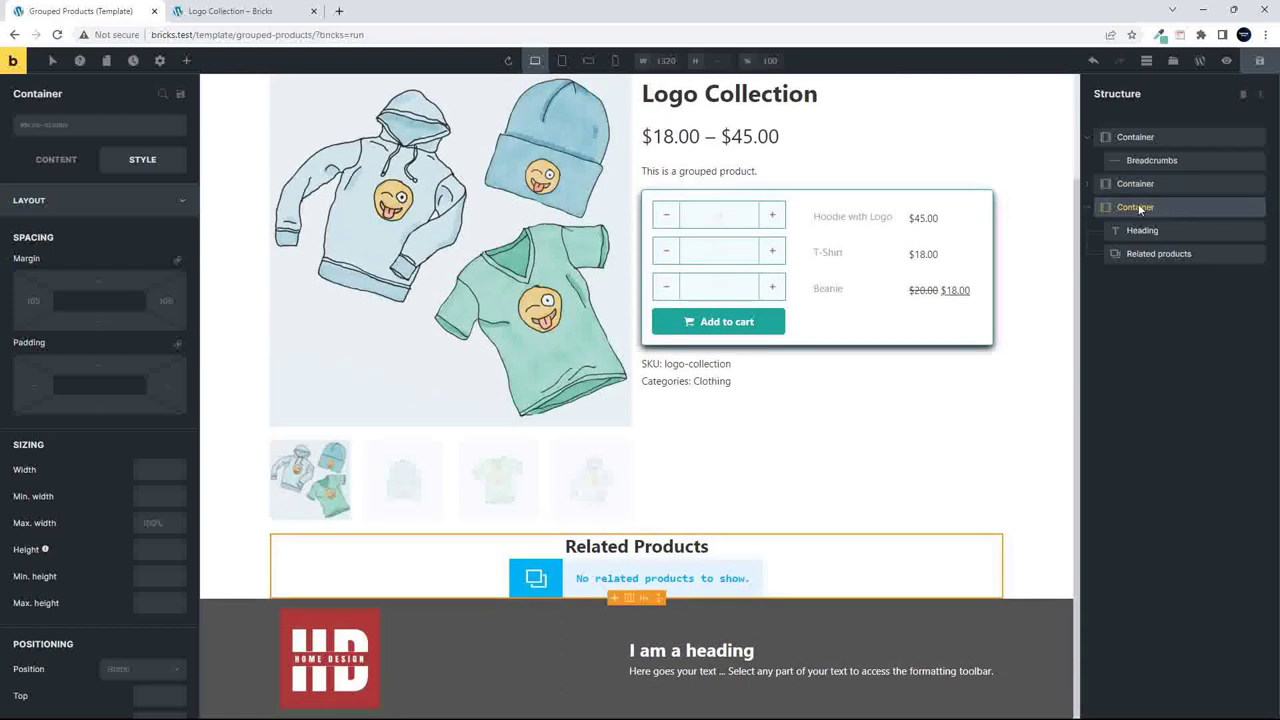
# Save the Grouped Products template, preview the page, and return to the builder.
pyautogui.click(1263, 66)
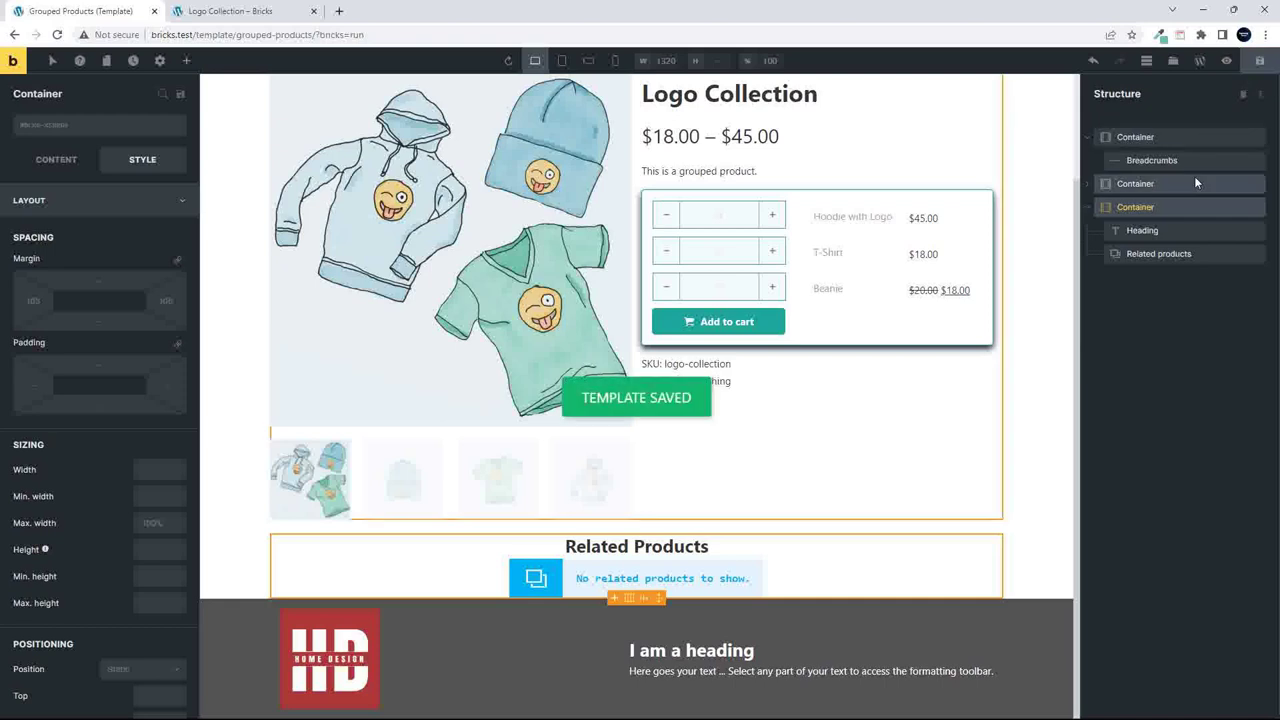
pyautogui.click(1224, 66)
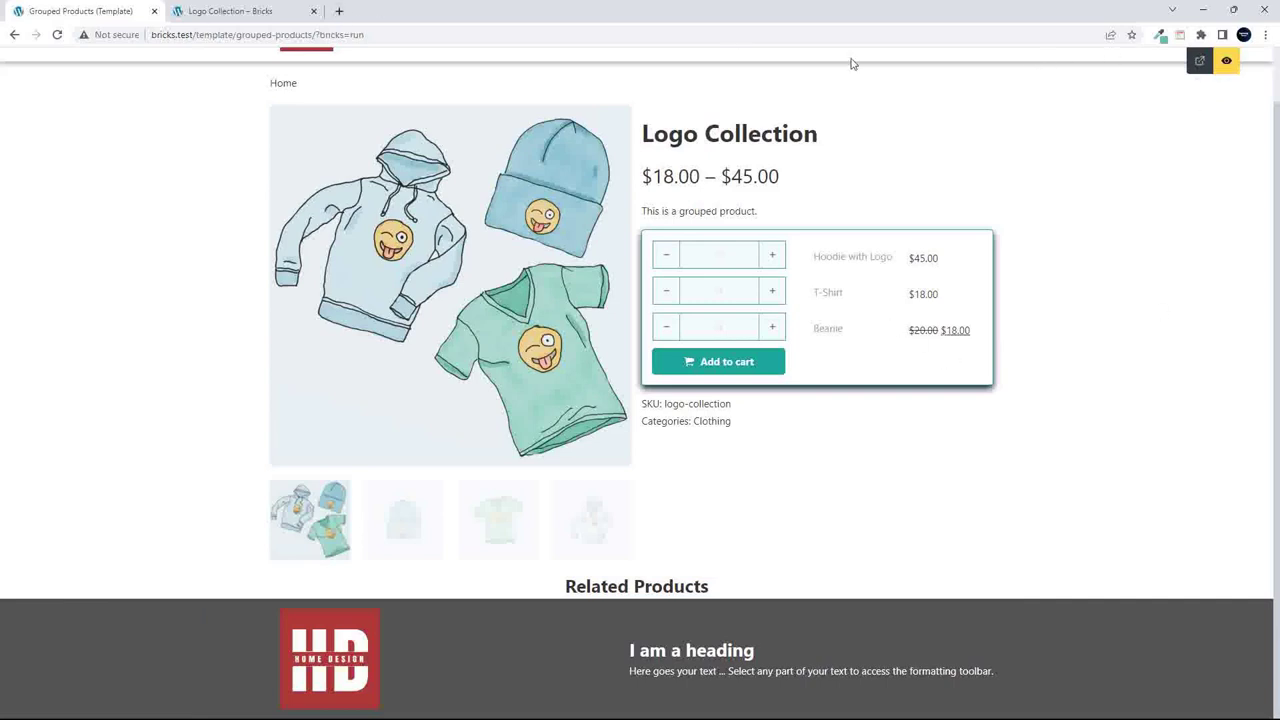
pyautogui.click(1226, 60)
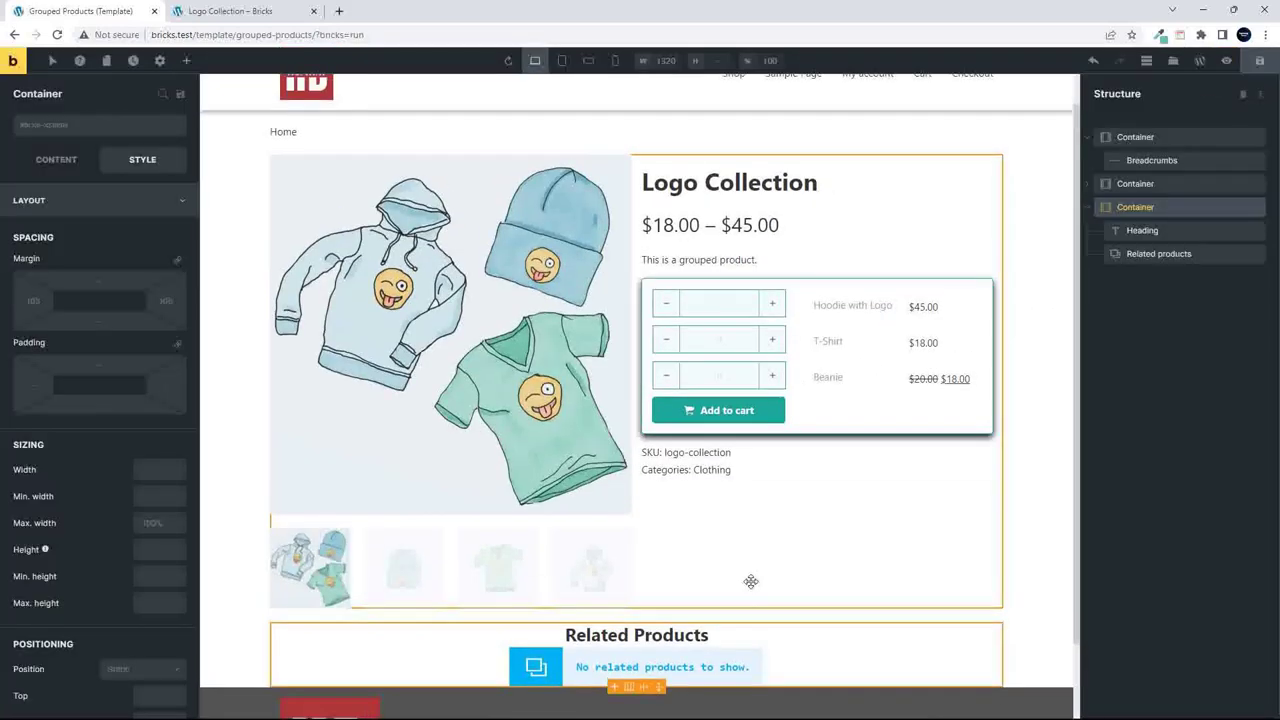
# Select the Related Products container and review its layout and page settings.
pyautogui.click(646, 638)
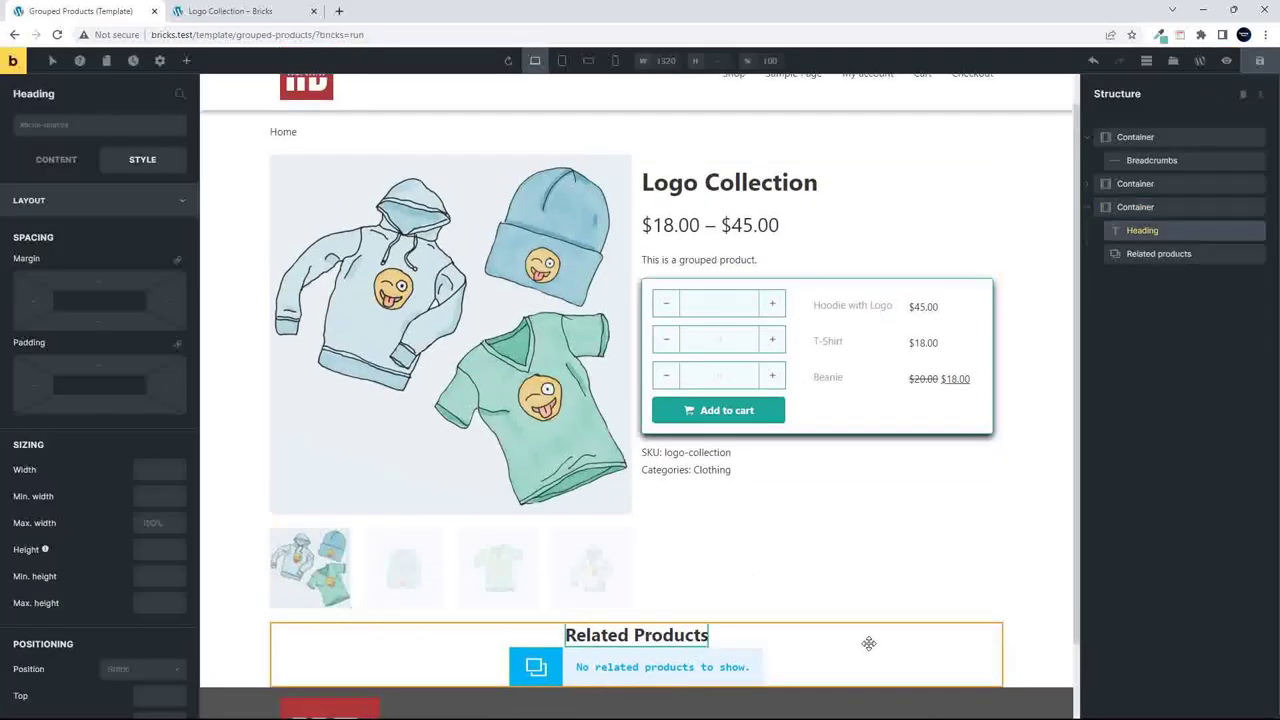
pyautogui.scroll(-1, 868, 644)
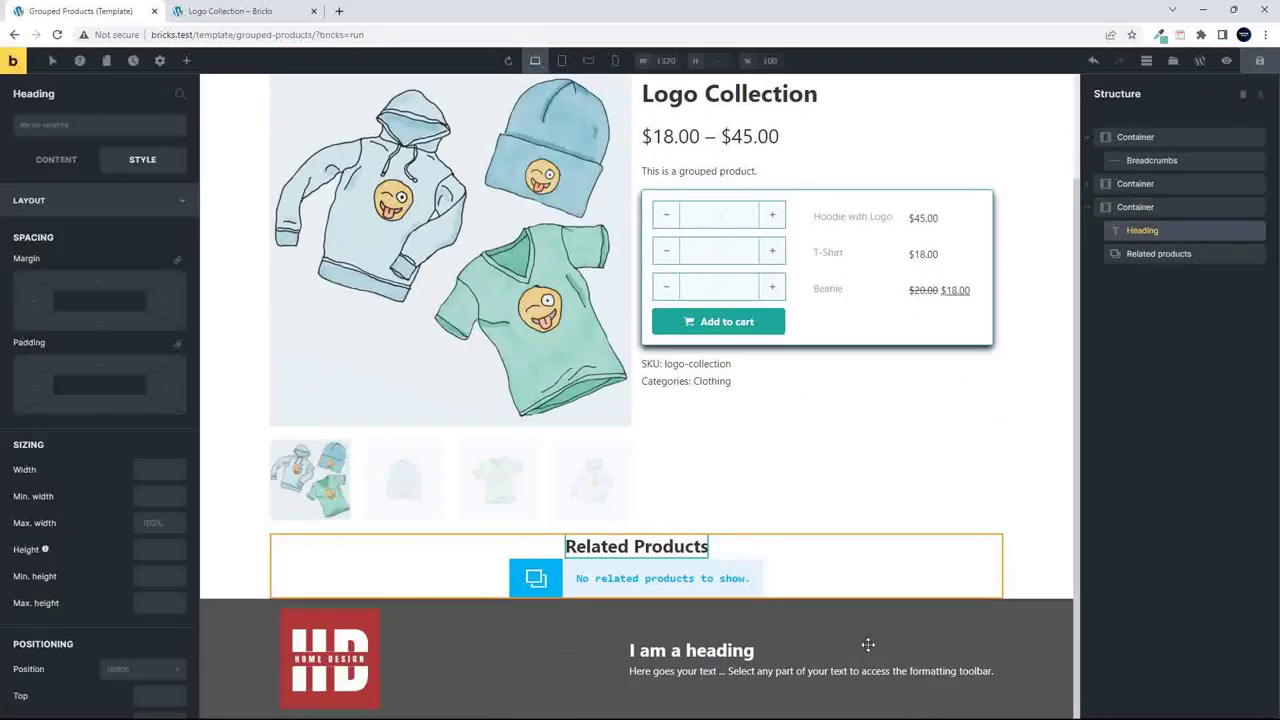
pyautogui.click(1141, 212)
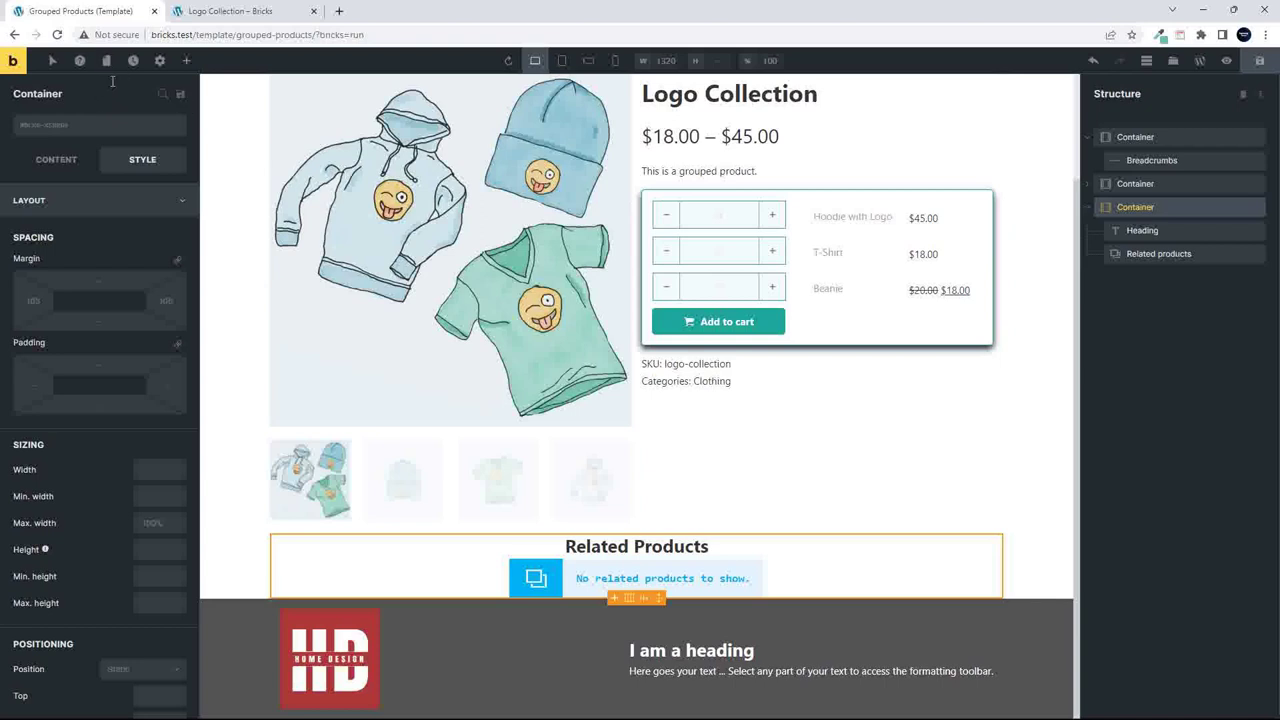
pyautogui.click(57, 159)
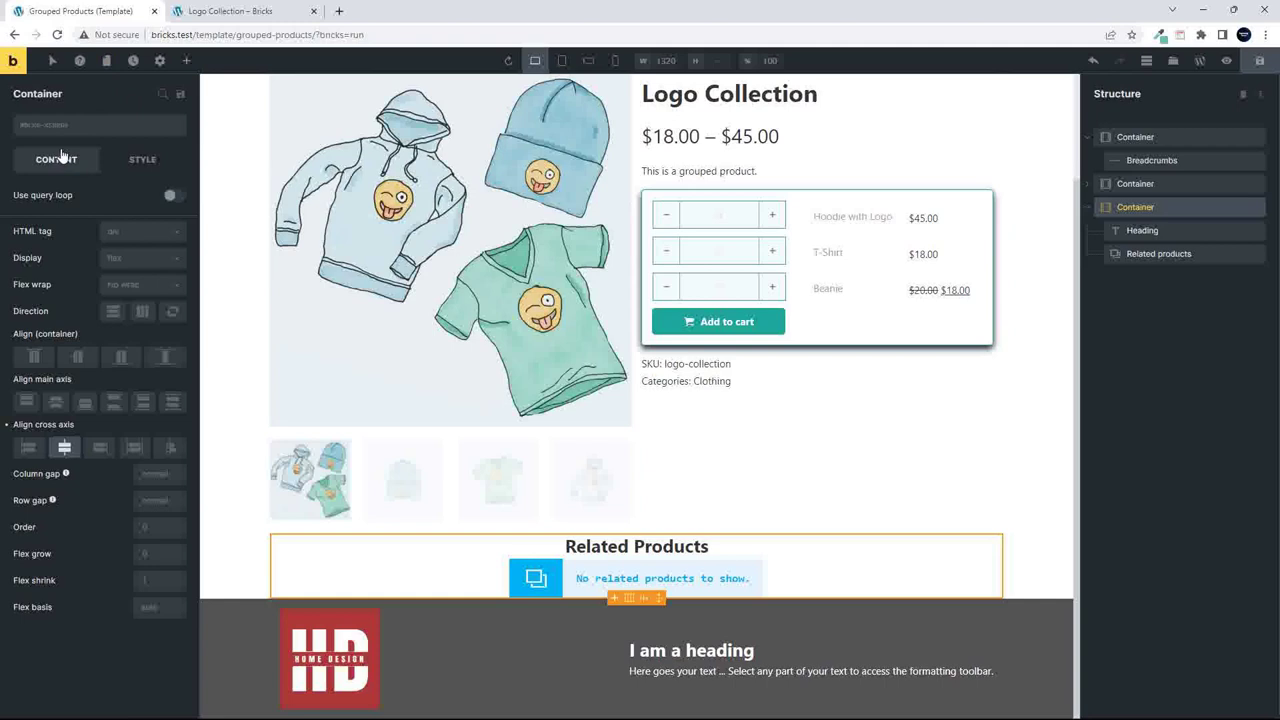
pyautogui.click(159, 60)
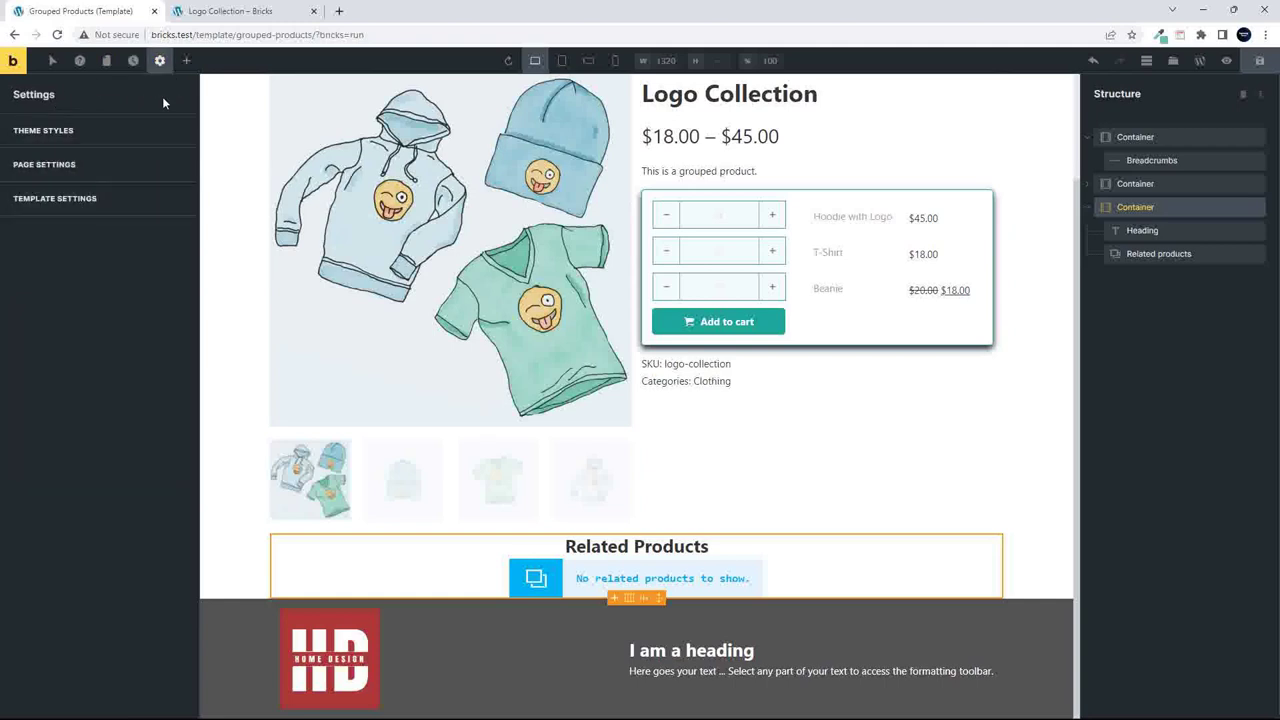
pyautogui.scroll(1, 380, 600)
pyautogui.click(380, 615)
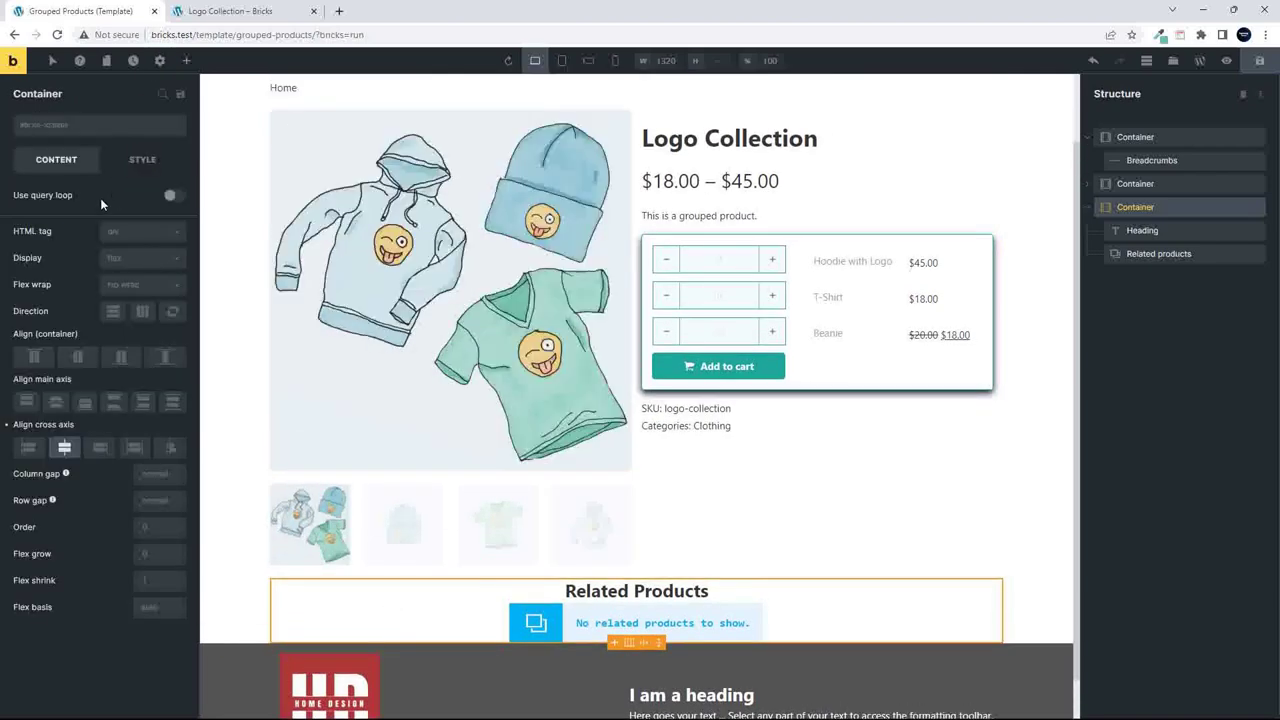
# Save the Related Products container as a Section-type template named 'Related Products'.
pyautogui.rightClick(456, 598)
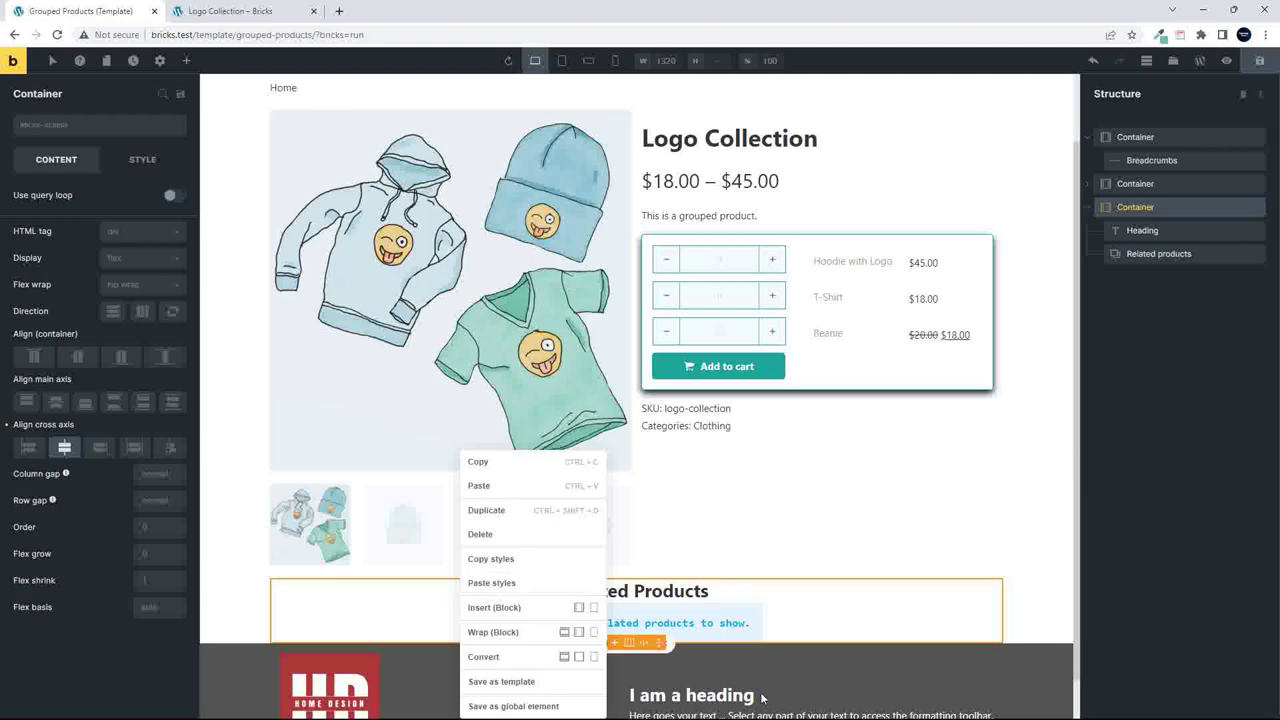
pyautogui.click(833, 613)
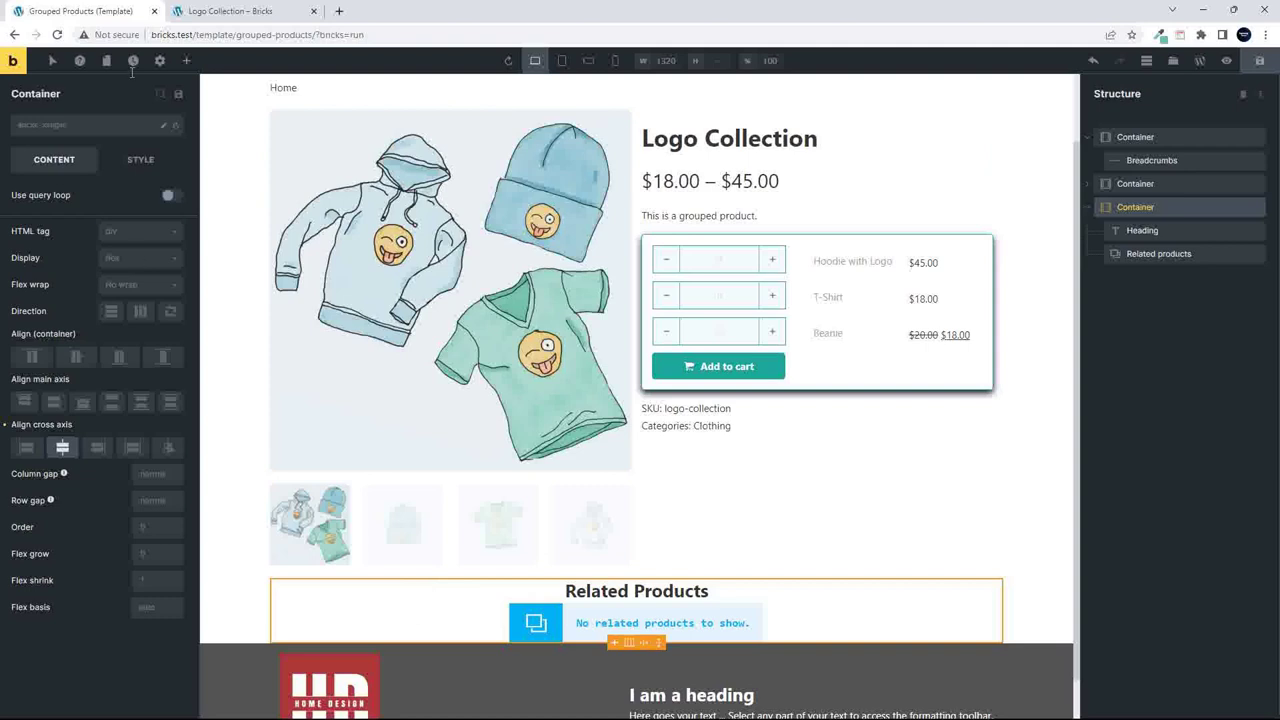
pyautogui.click(178, 95)
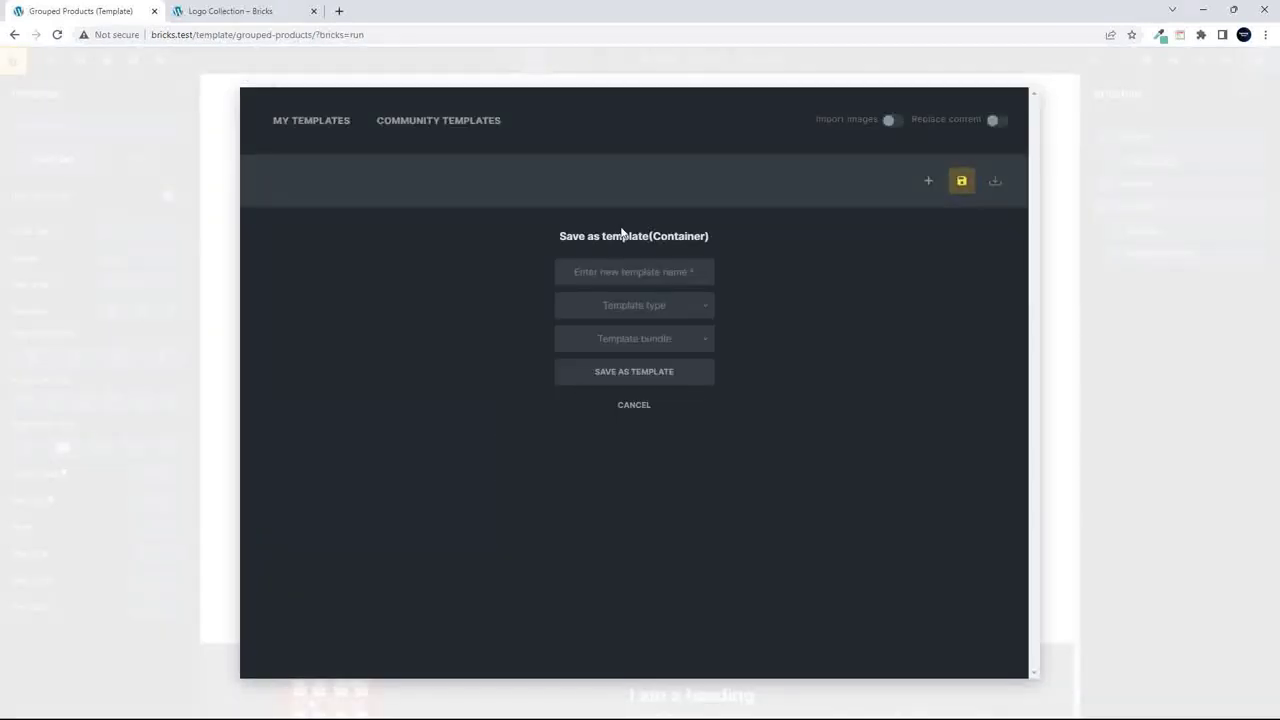
pyautogui.click(615, 271)
pyautogui.write('Related Prodcuts')
pyautogui.press('BackSpace')
pyautogui.press('BackSpace')
pyautogui.press('BackSpace')
pyautogui.press('BackSpace')
pyautogui.write('u')
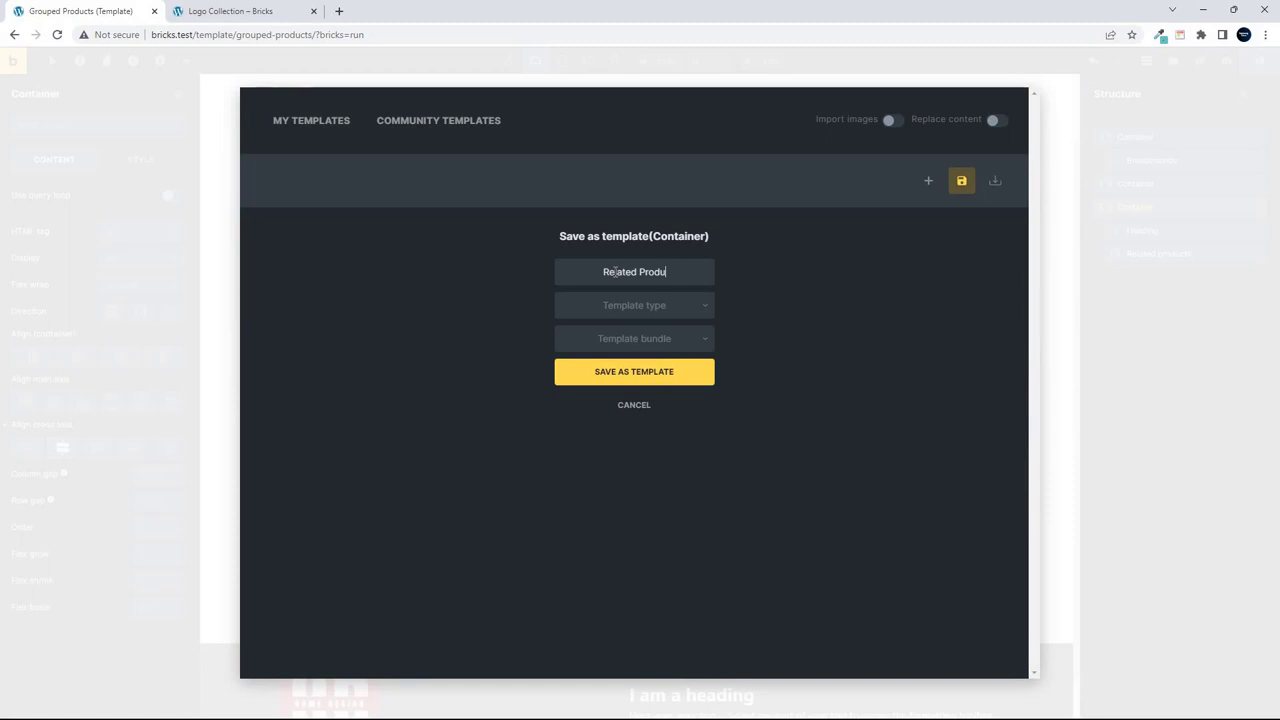
pyautogui.write('cts')
pyautogui.click(680, 311)
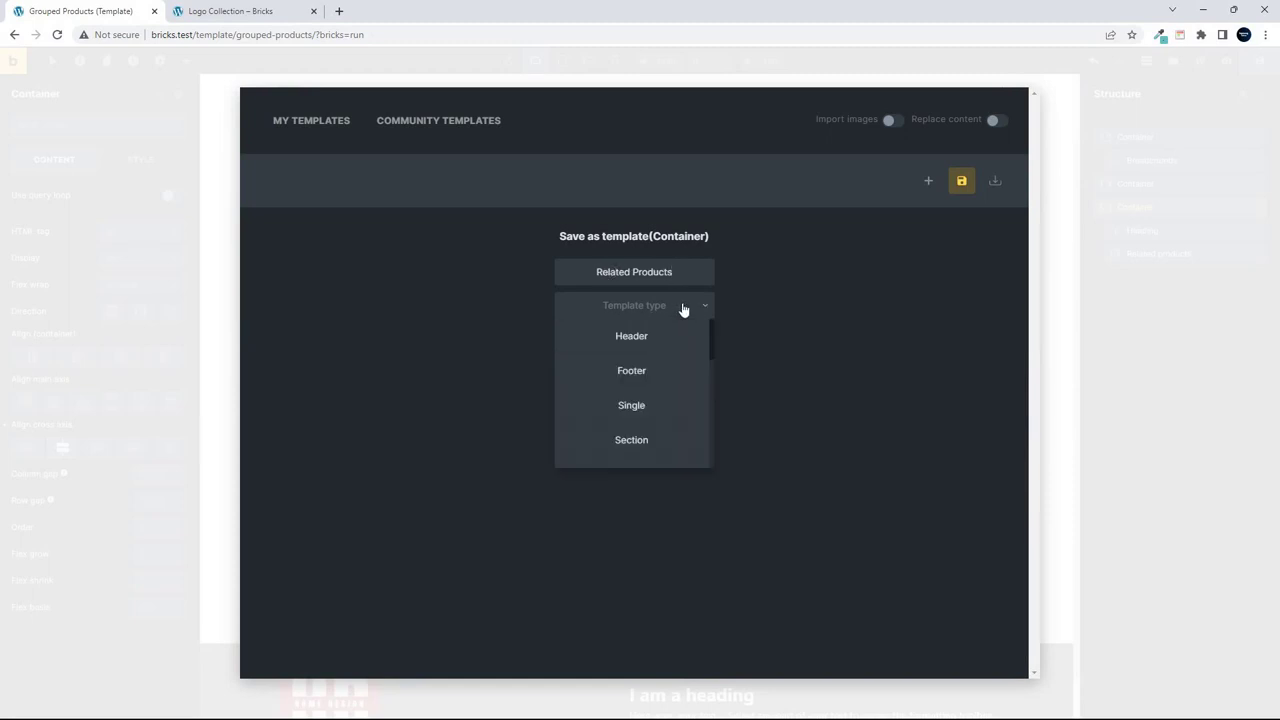
pyautogui.scroll(-3, 674, 400)
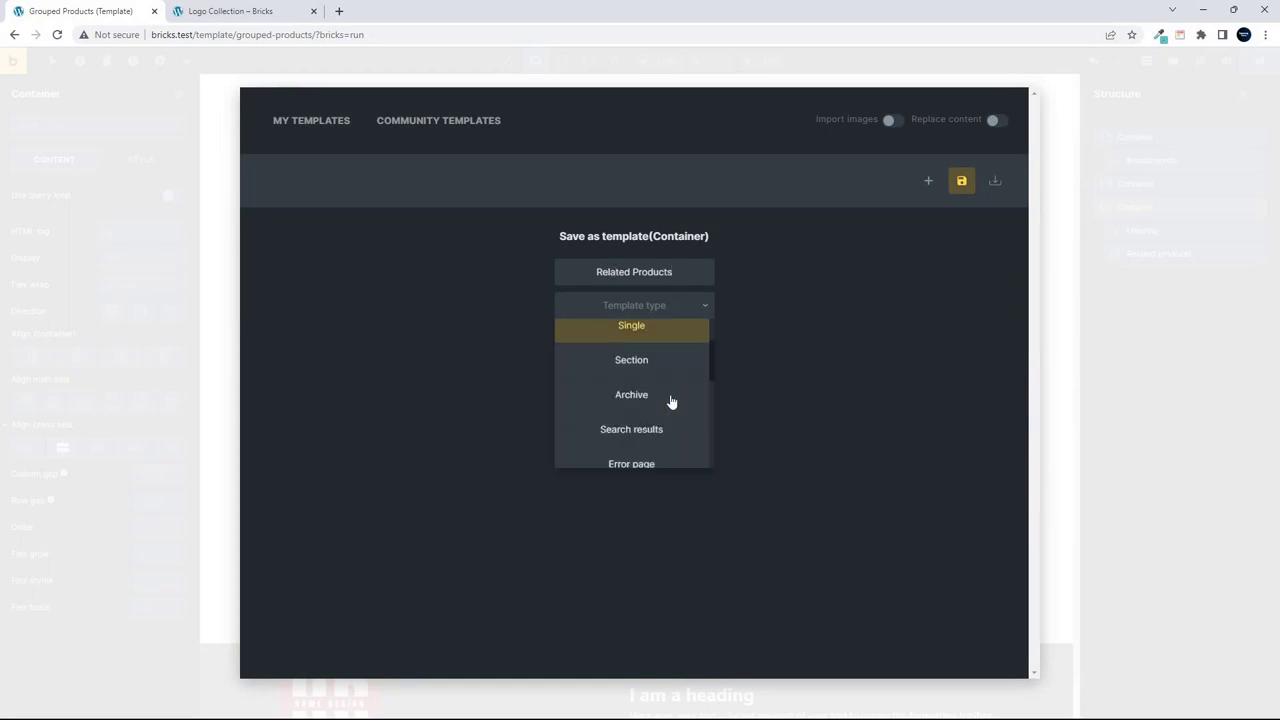
pyautogui.scroll(2, 670, 401)
pyautogui.click(631, 420)
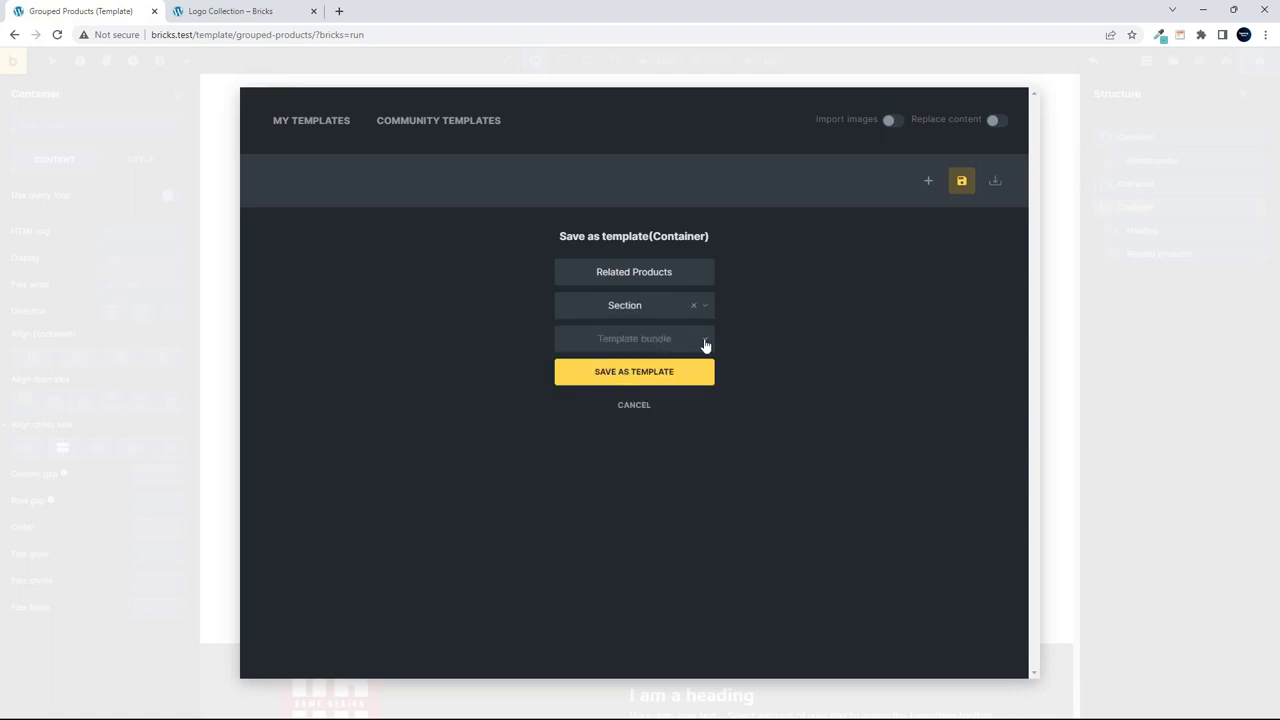
pyautogui.click(641, 375)
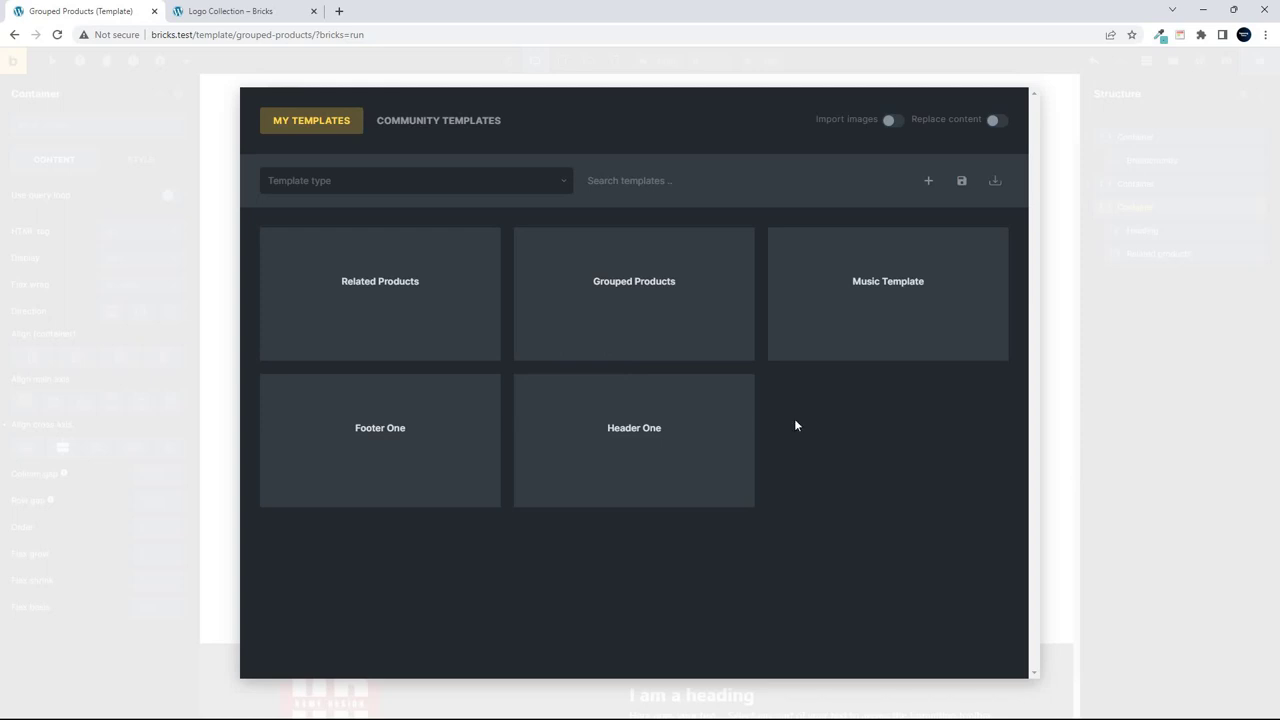
# Close the templates library, then open the Music Template for editing from the saved templates.
pyautogui.click(1073, 453)
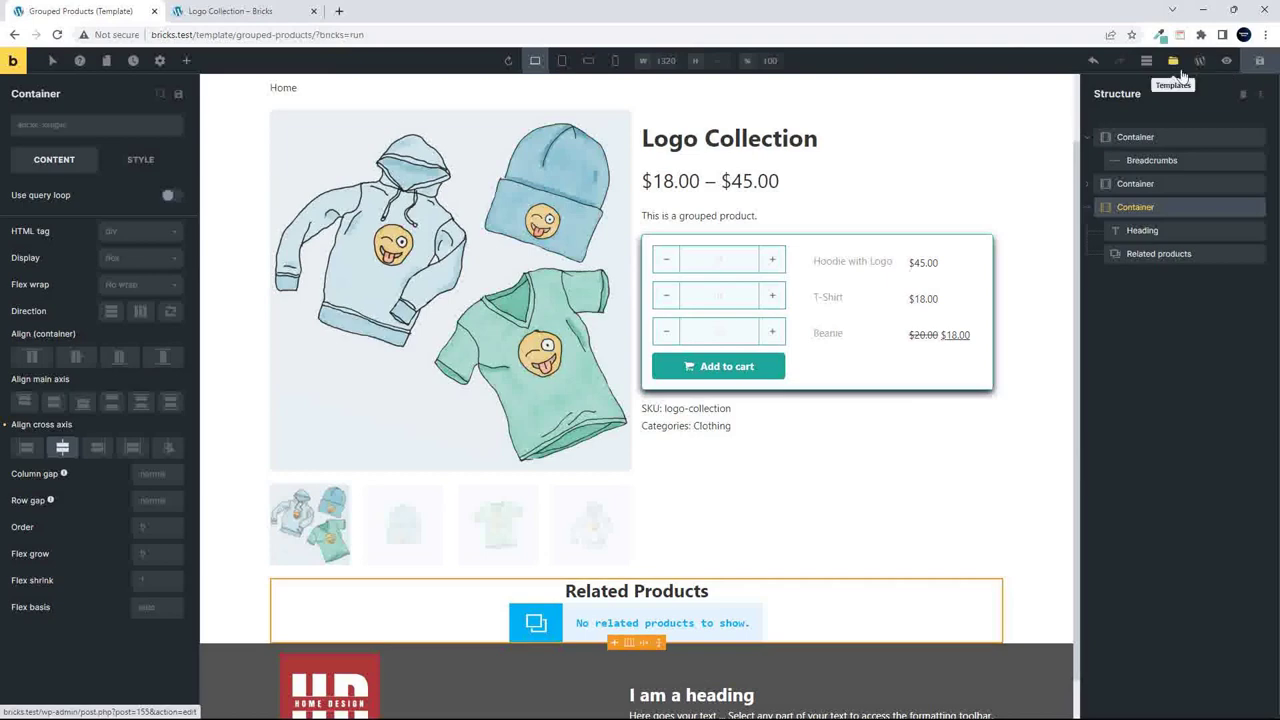
pyautogui.click(1173, 62)
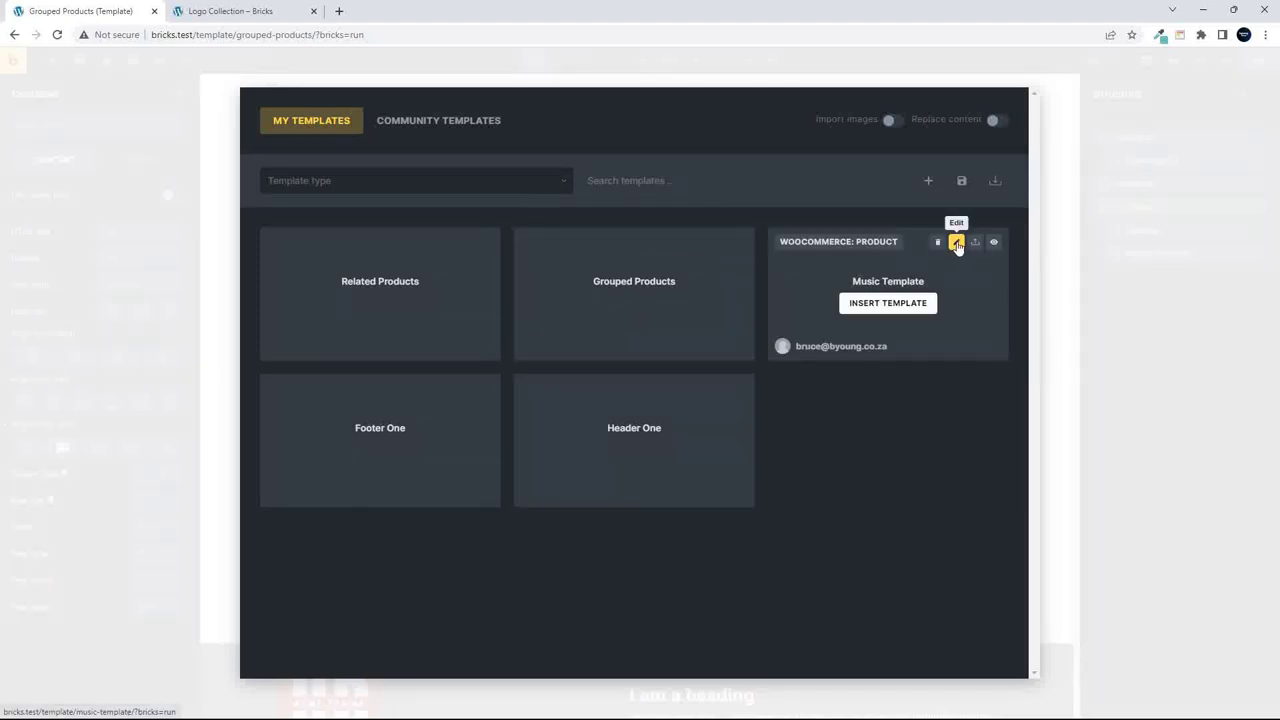
pyautogui.click(957, 243)
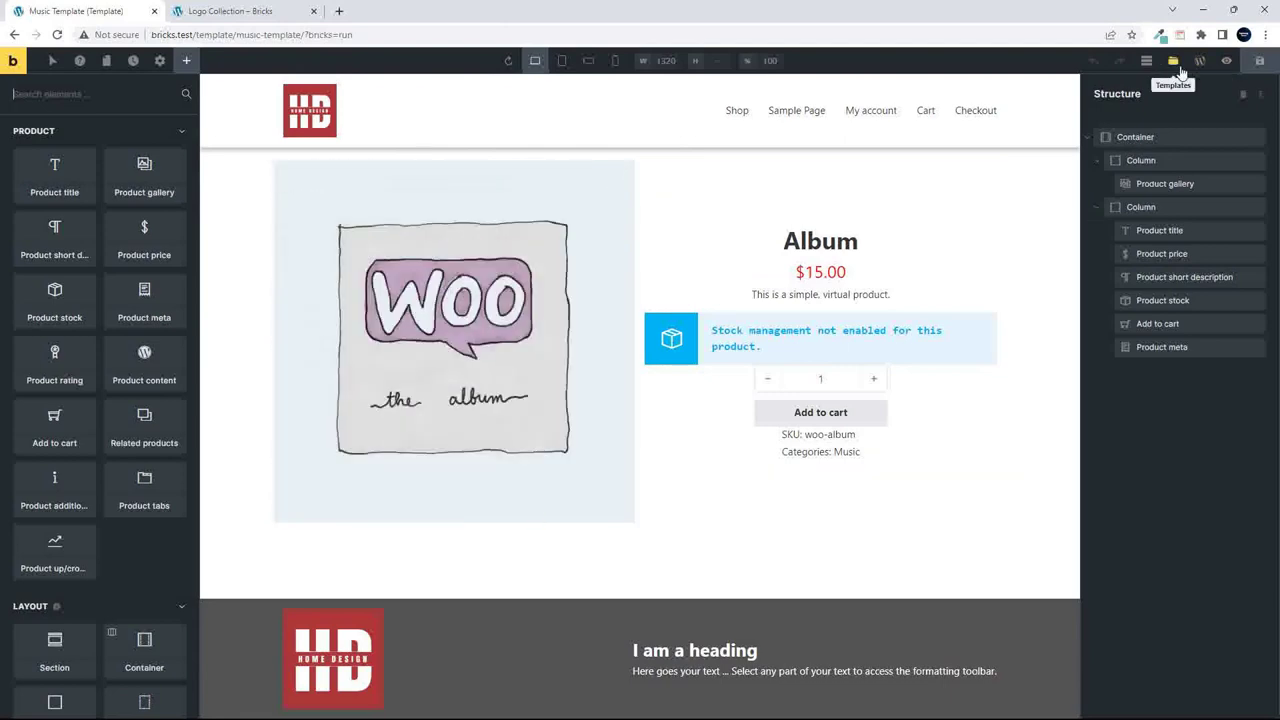
# Insert the saved Related Products section template beneath the Album product.
pyautogui.click(1178, 66)
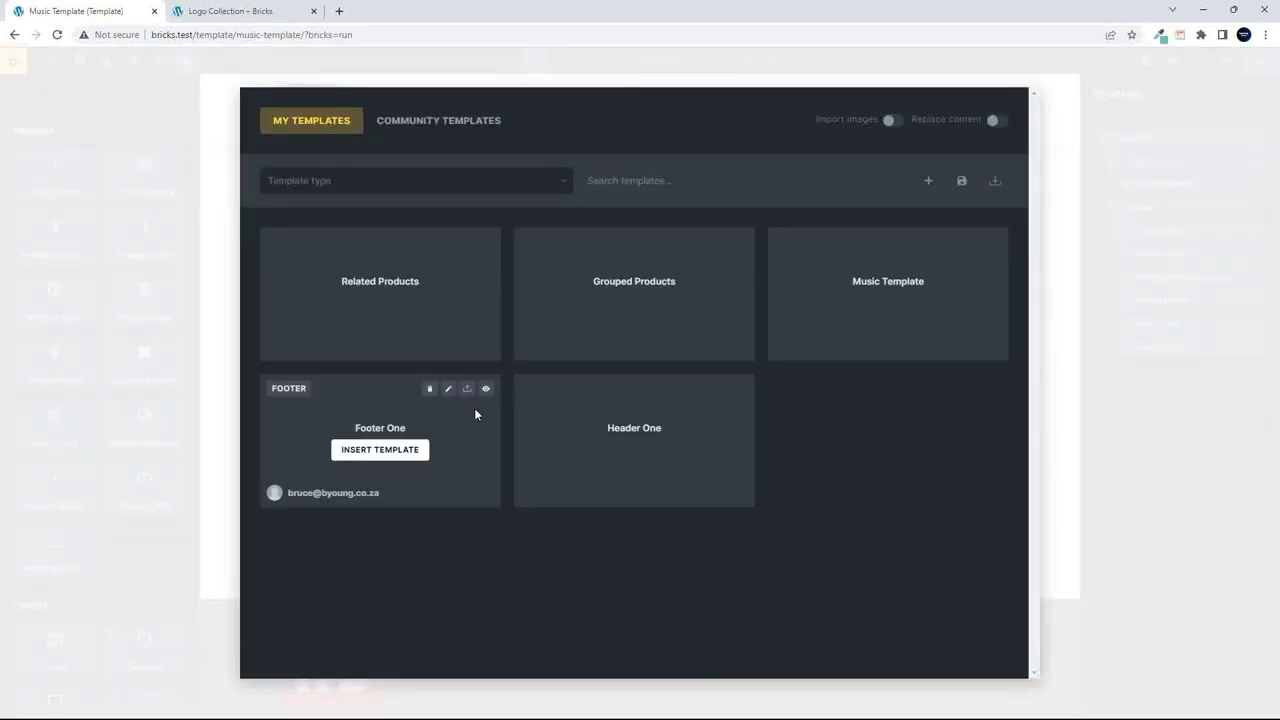
pyautogui.click(383, 300)
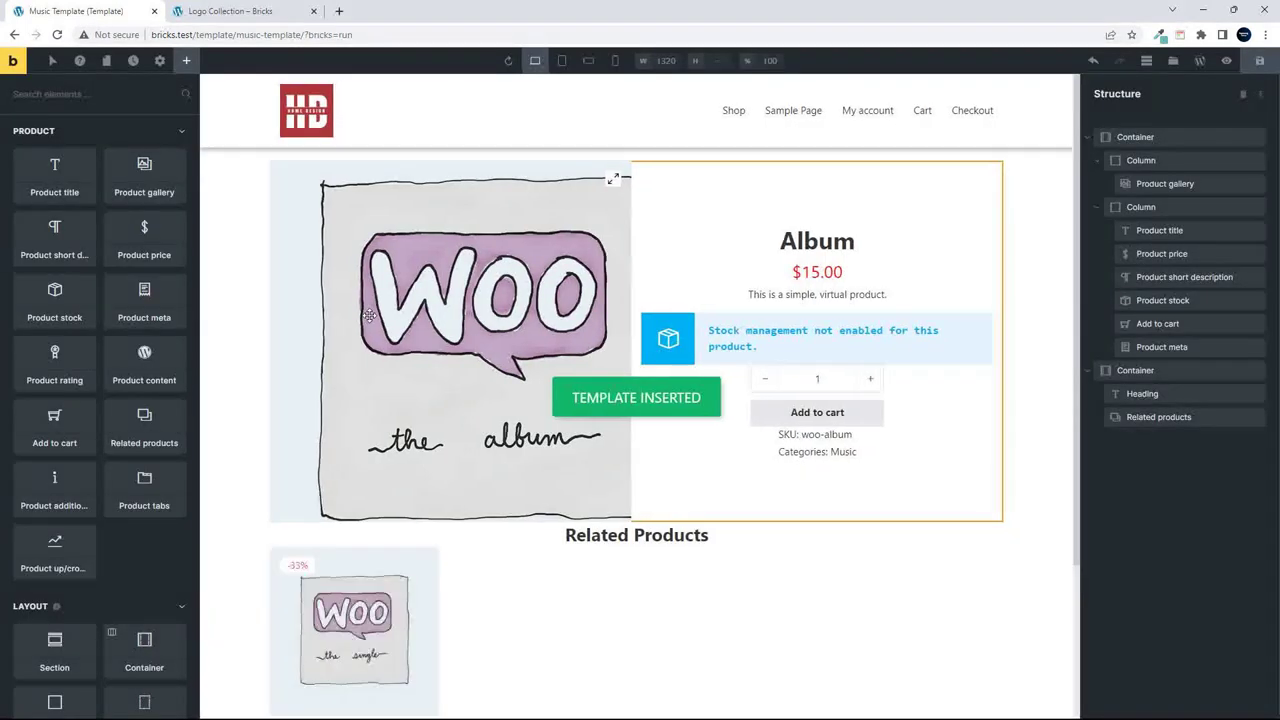
pyautogui.scroll(-2, 962, 481)
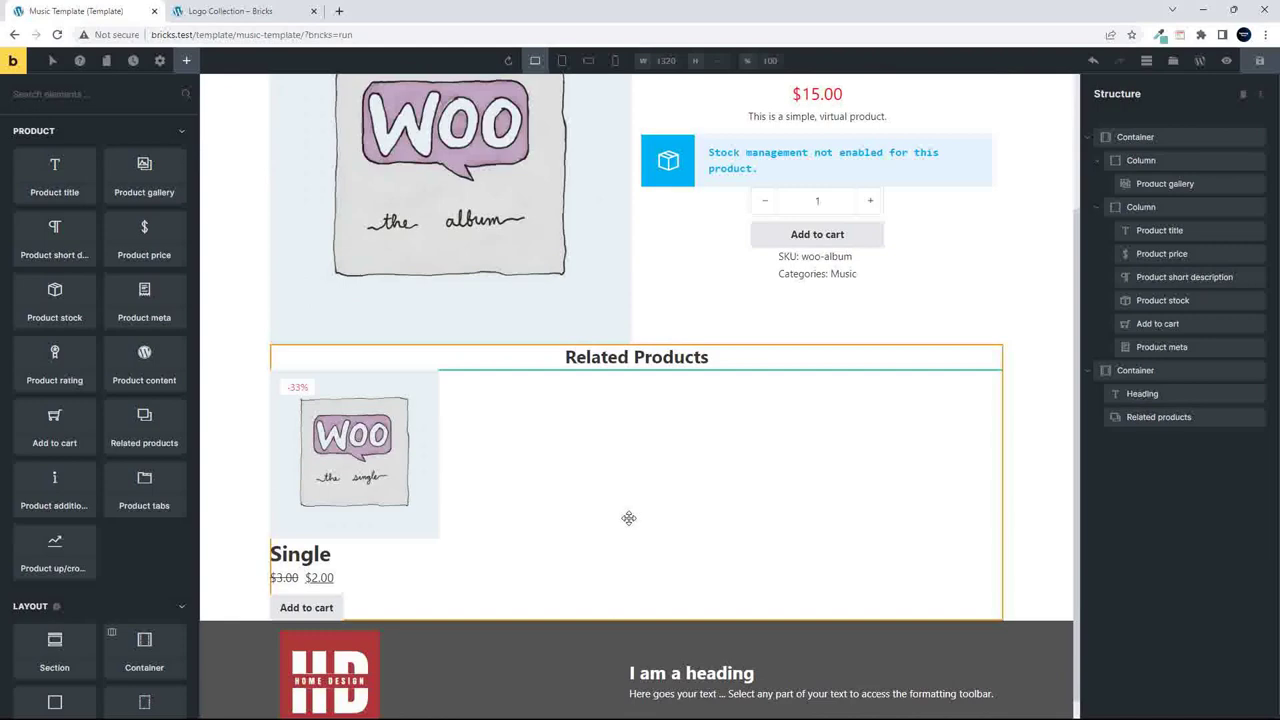
pyautogui.scroll(2, 805, 517)
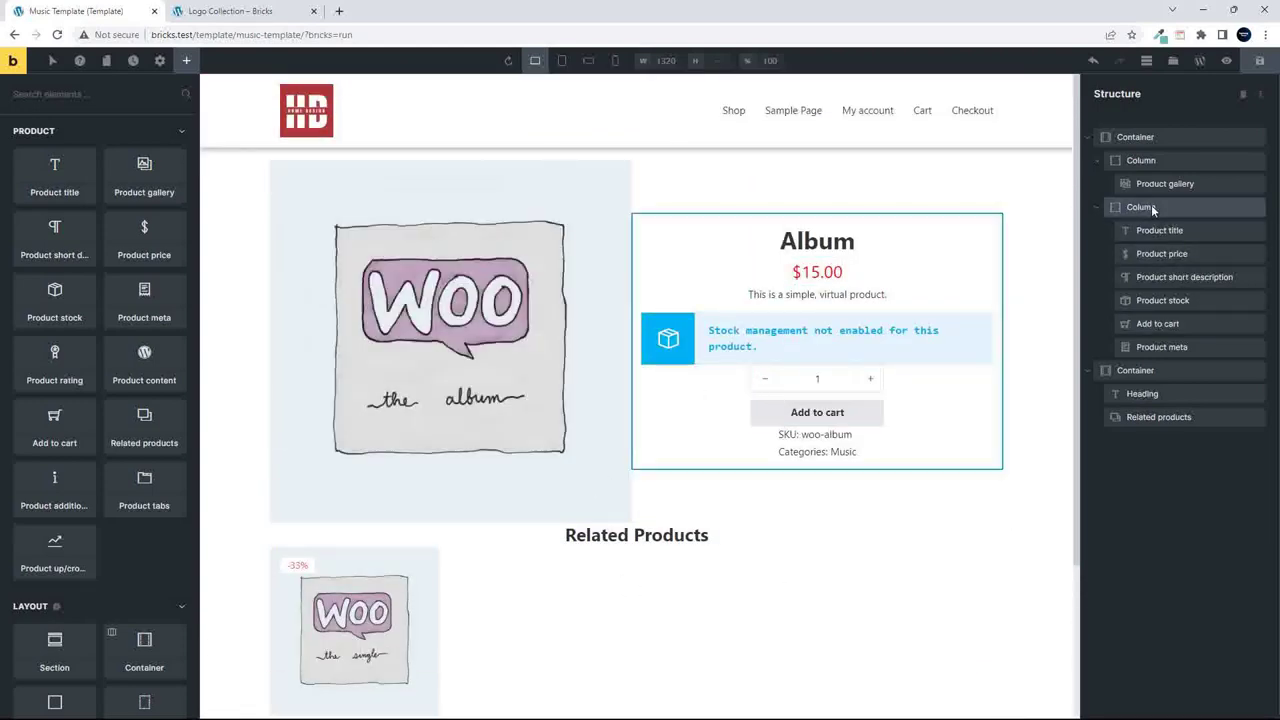
pyautogui.click(1157, 164)
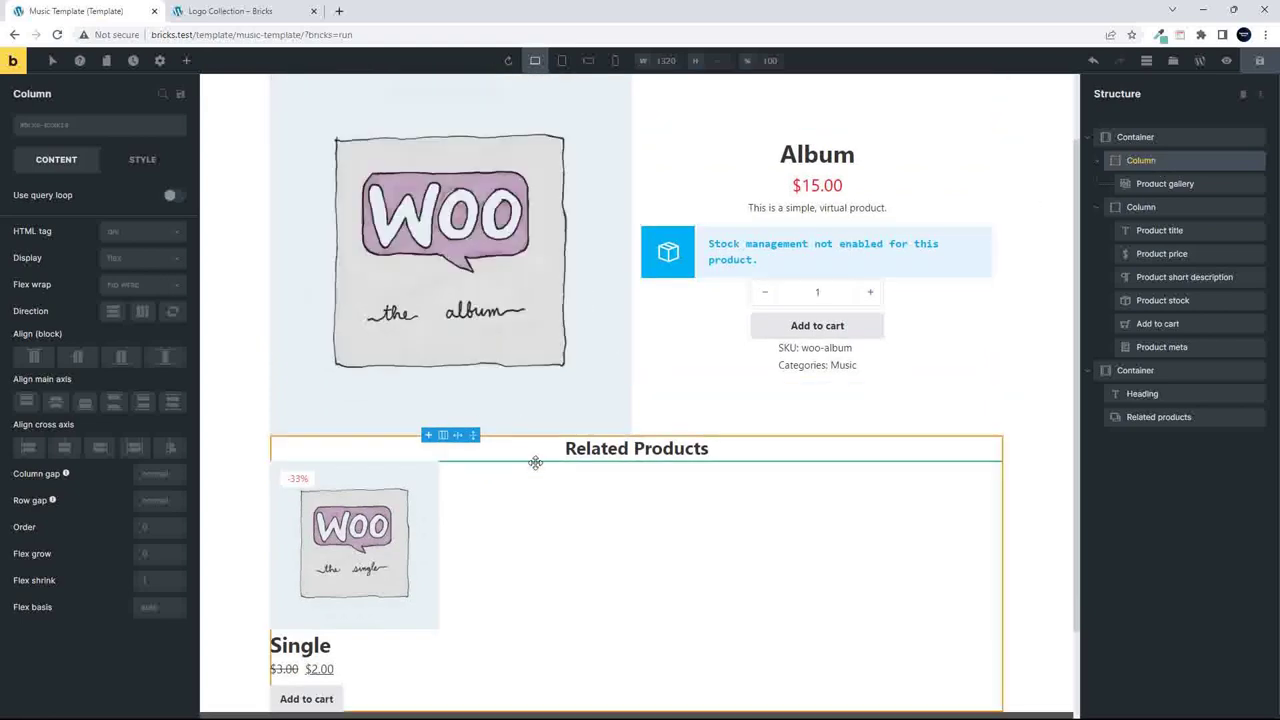
# Give the top product container a bottom margin of 20.
pyautogui.click(540, 458)
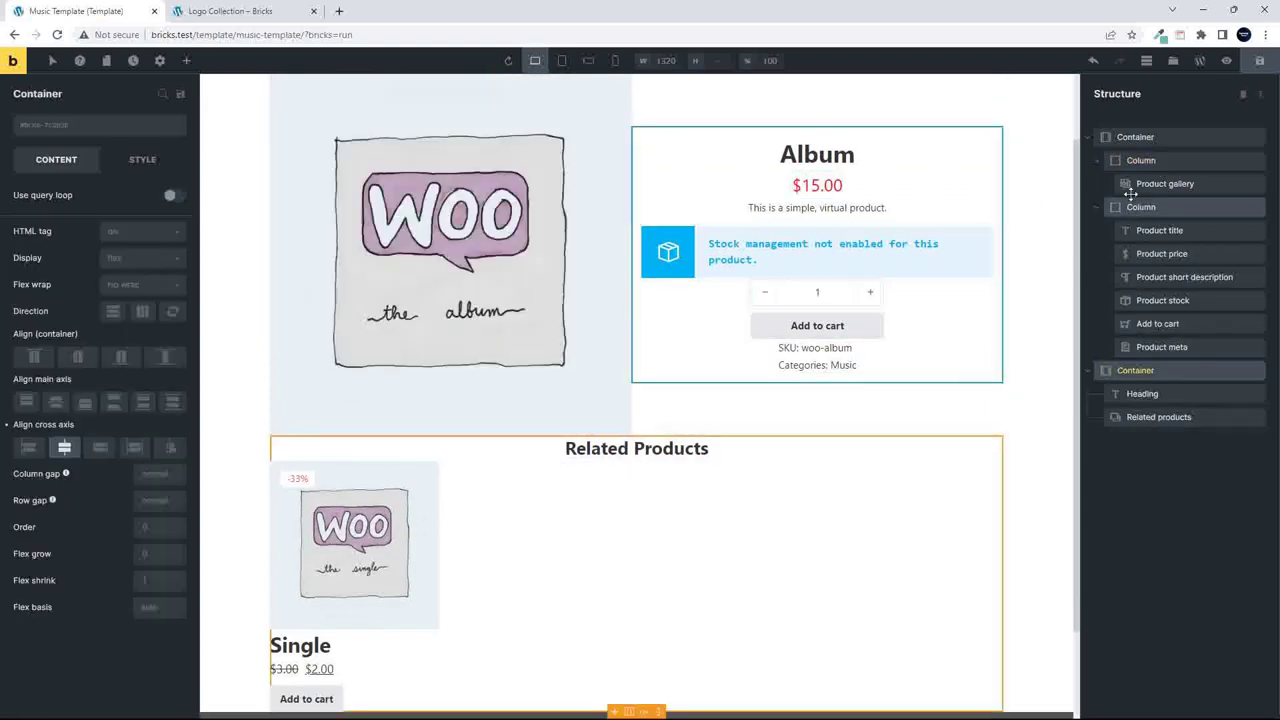
pyautogui.click(1089, 140)
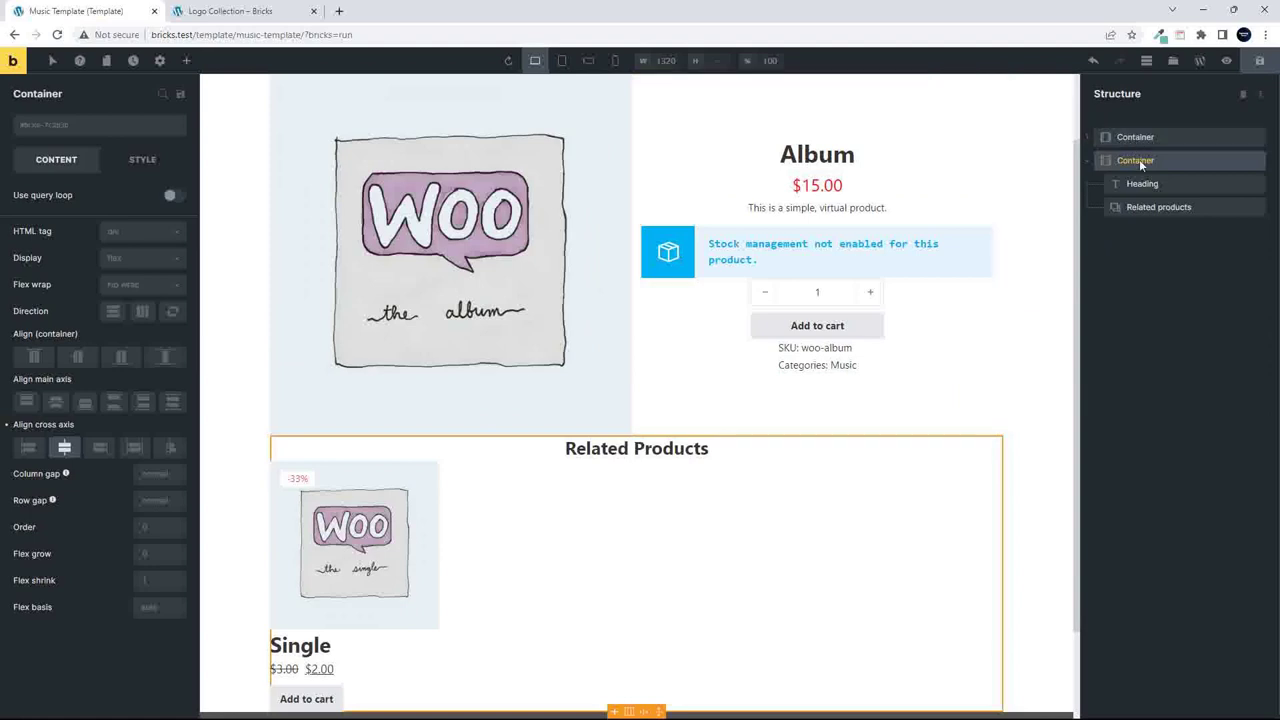
pyautogui.click(1139, 159)
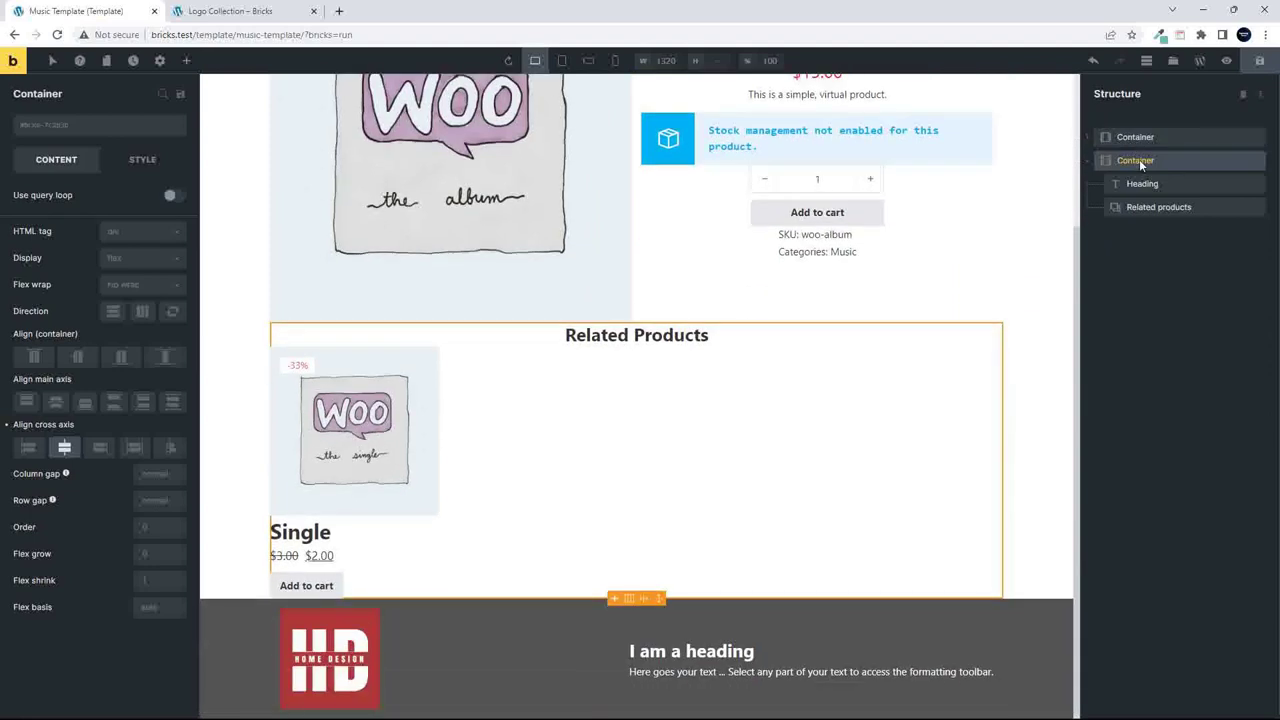
pyautogui.click(1139, 140)
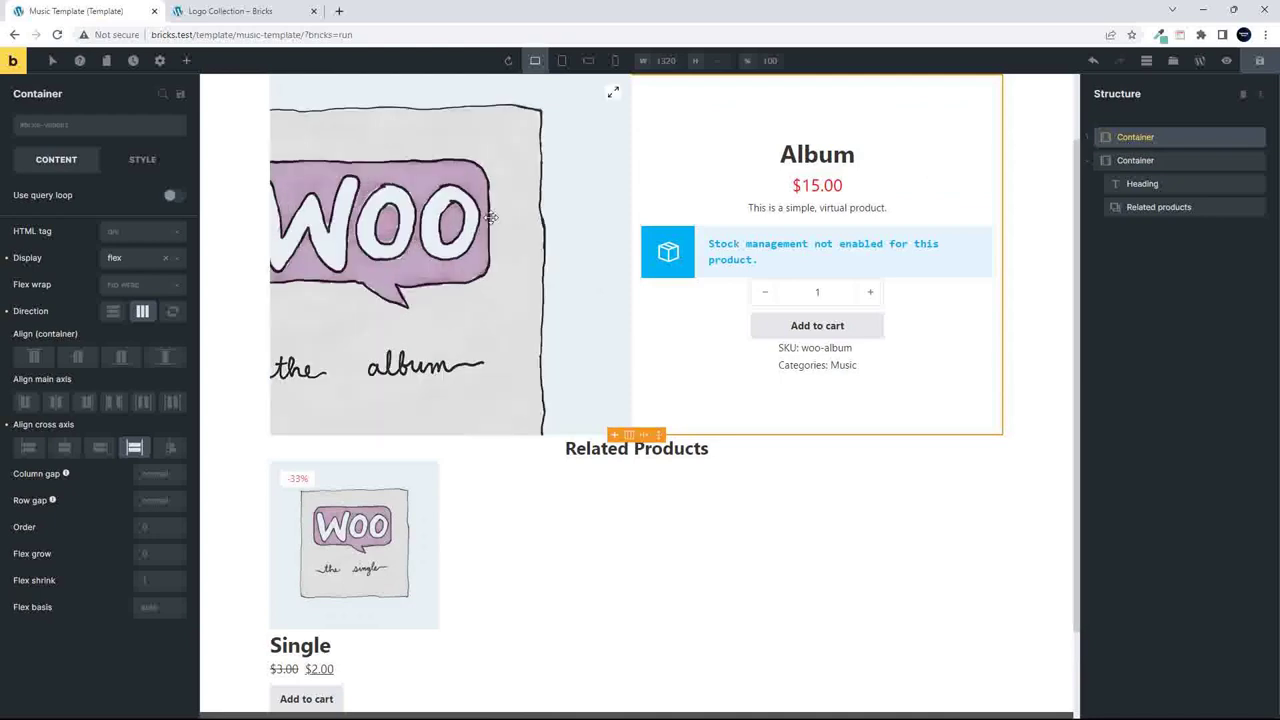
pyautogui.click(141, 161)
pyautogui.click(94, 200)
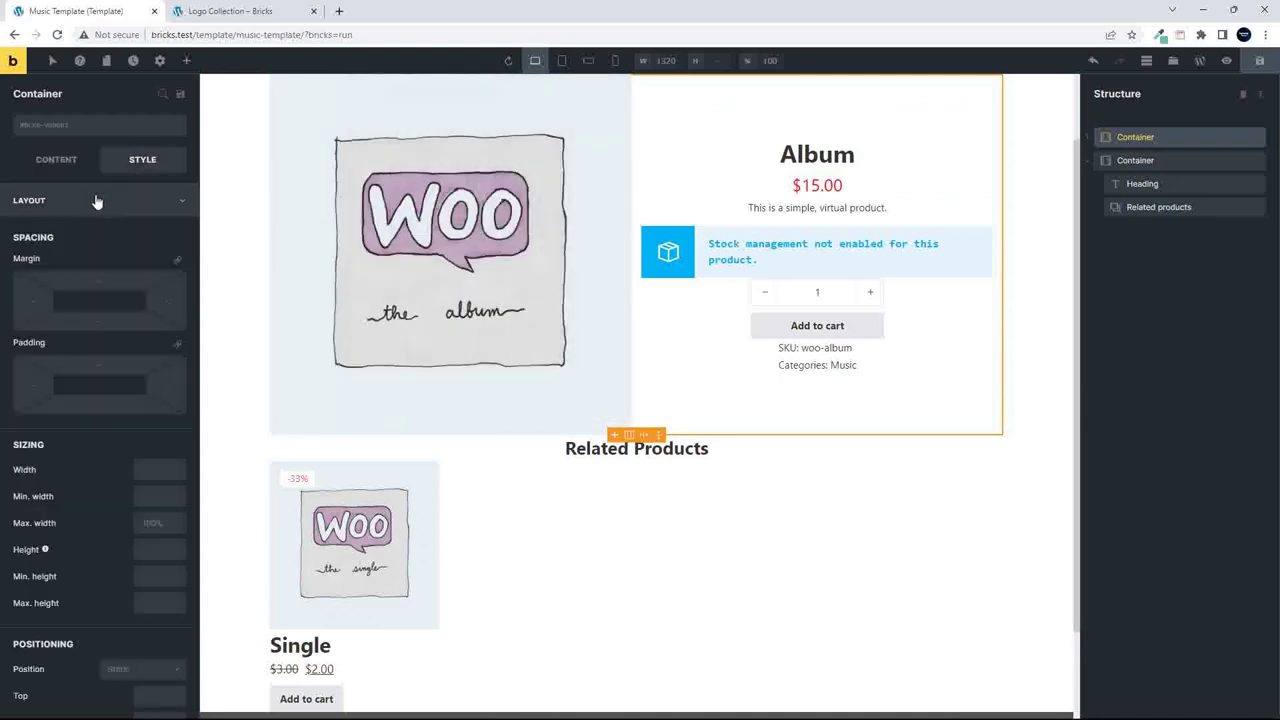
pyautogui.click(97, 318)
pyautogui.write('20')
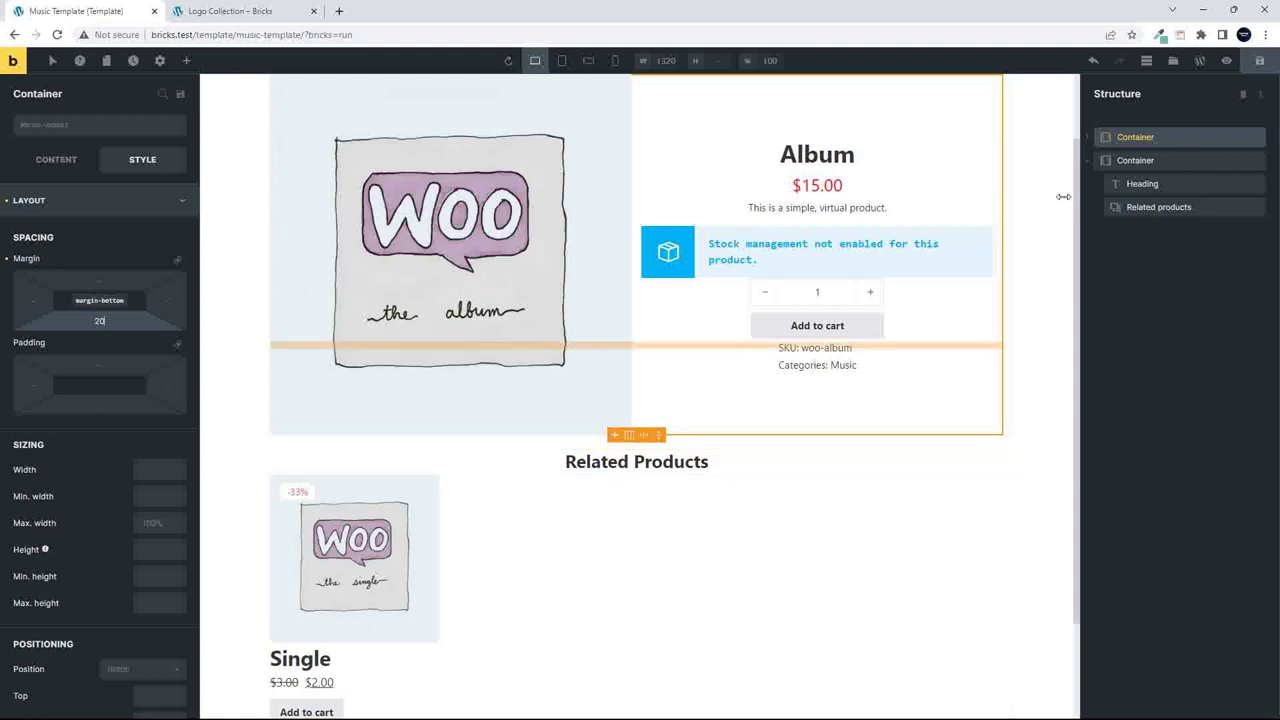
# Save the Music Template and open the Related Products template for editing.
pyautogui.click(1259, 60)
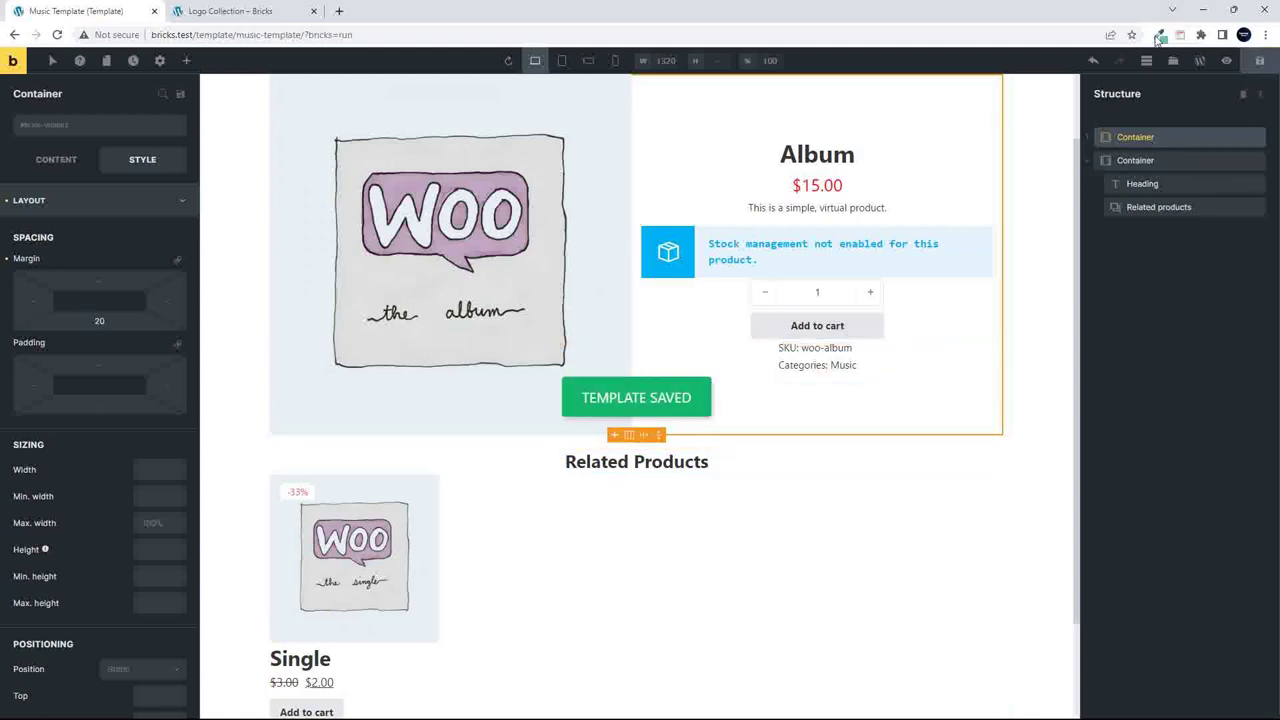
pyautogui.click(1173, 60)
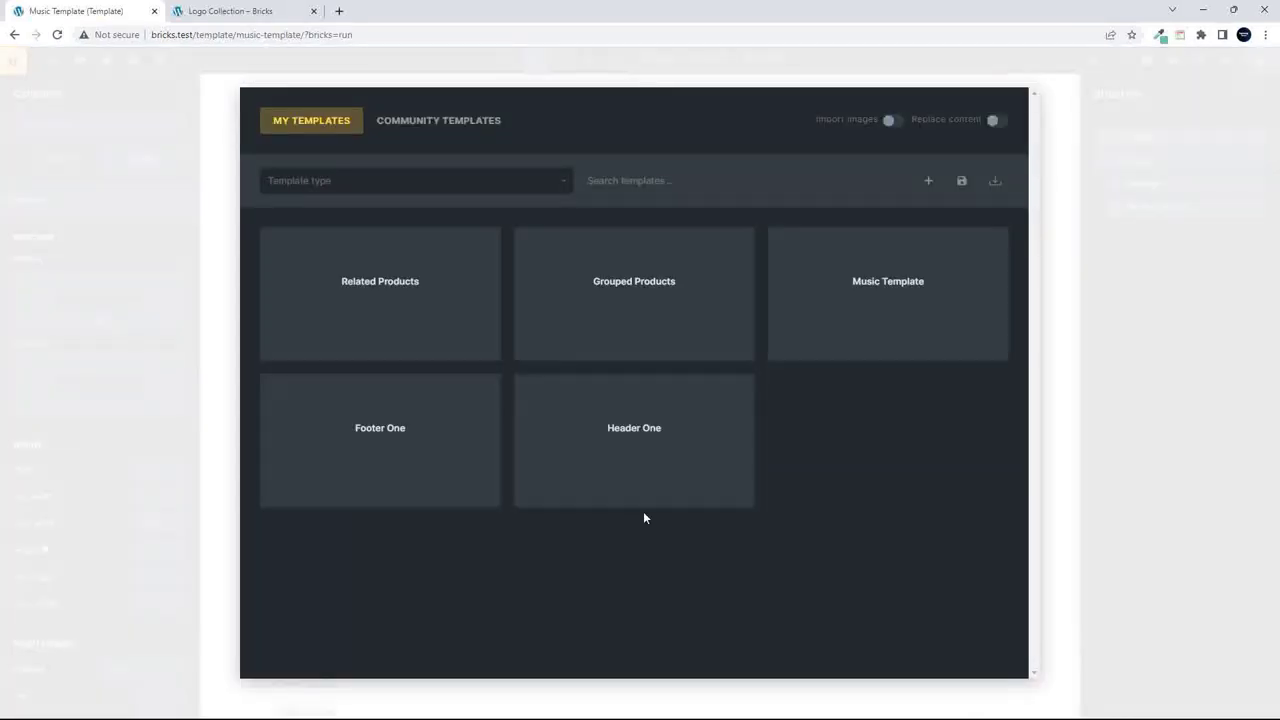
pyautogui.moveTo(360, 463)
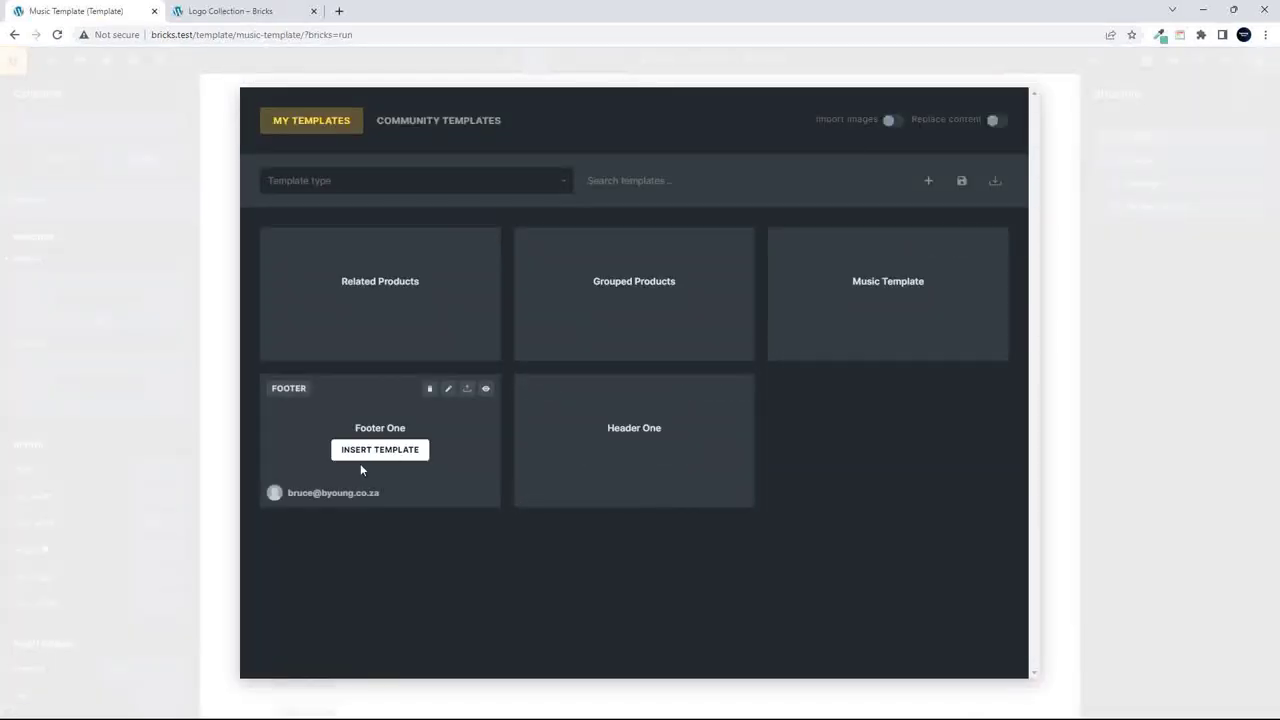
pyautogui.moveTo(784, 354)
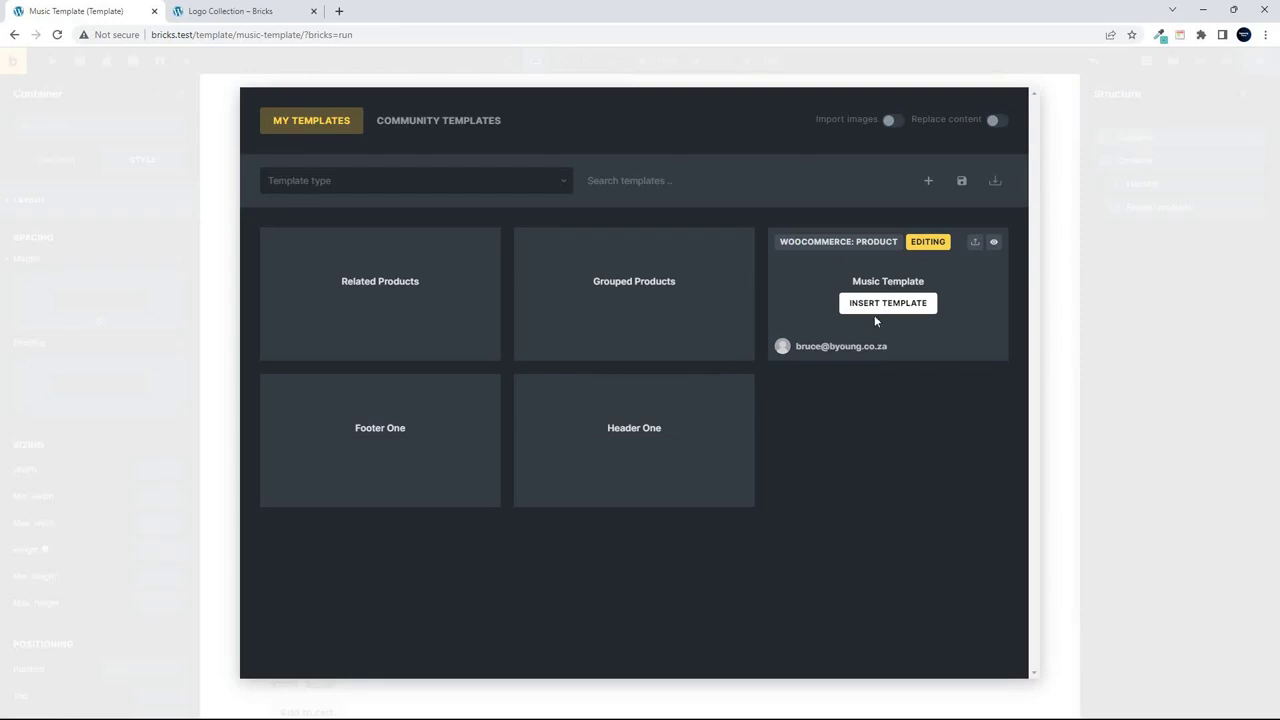
pyautogui.moveTo(678, 310)
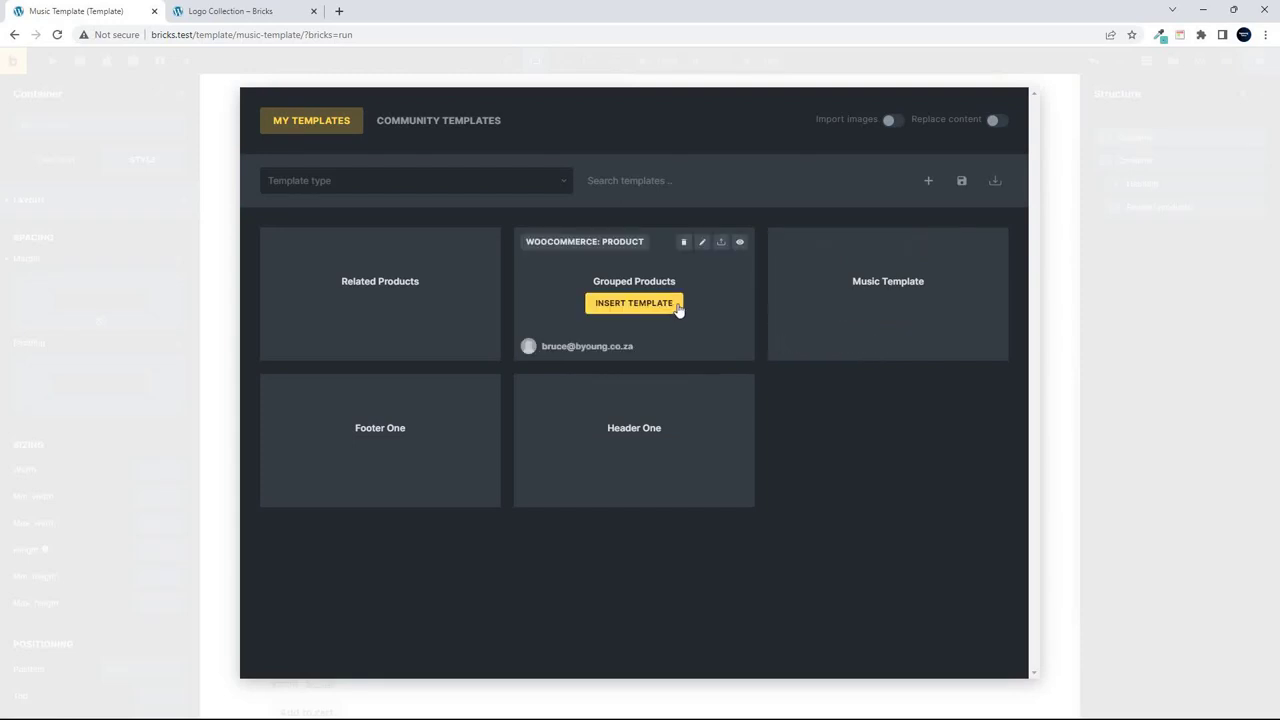
pyautogui.moveTo(442, 308)
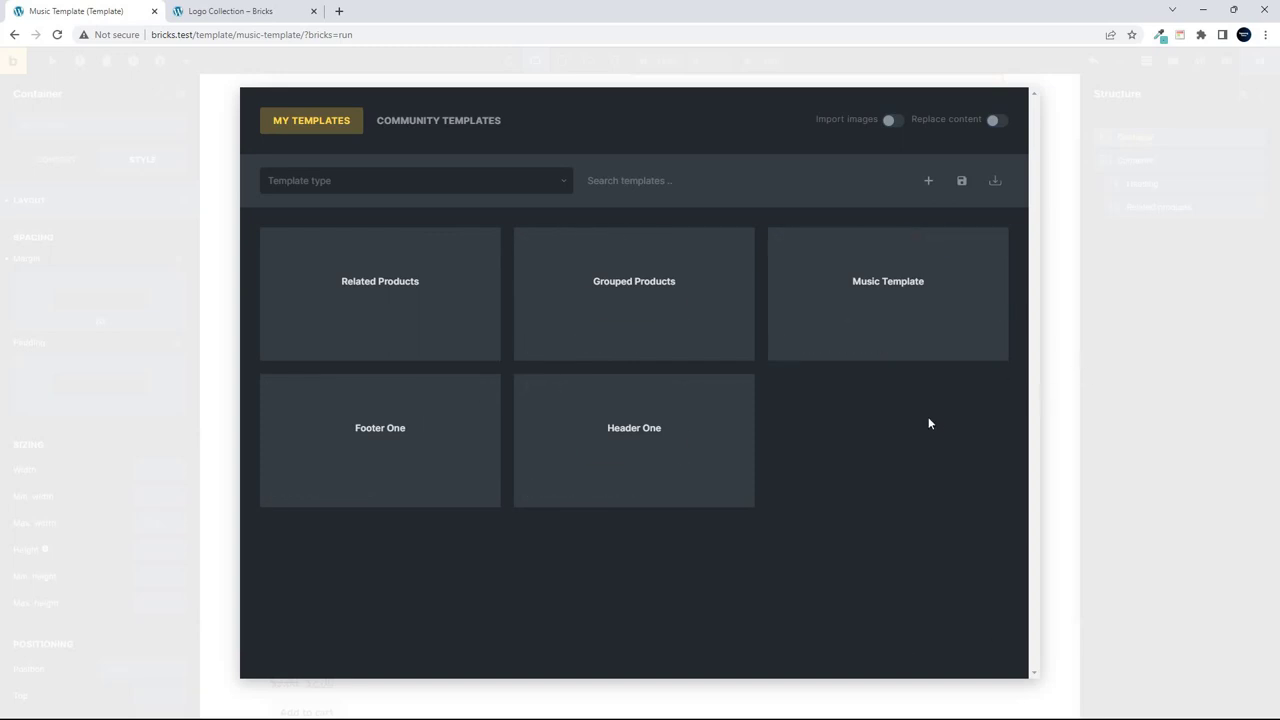
pyautogui.click(448, 243)
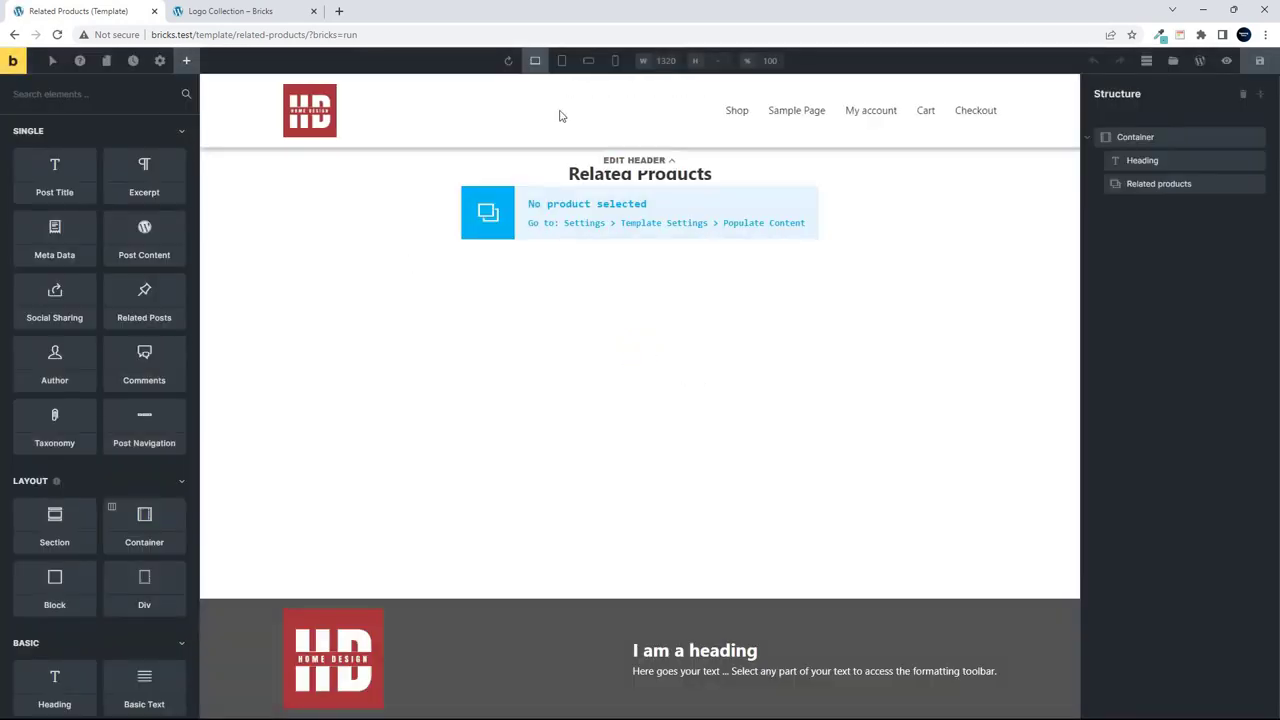
# Style the Related Products heading with a teal background, white text and 100% width.
pyautogui.click(598, 180)
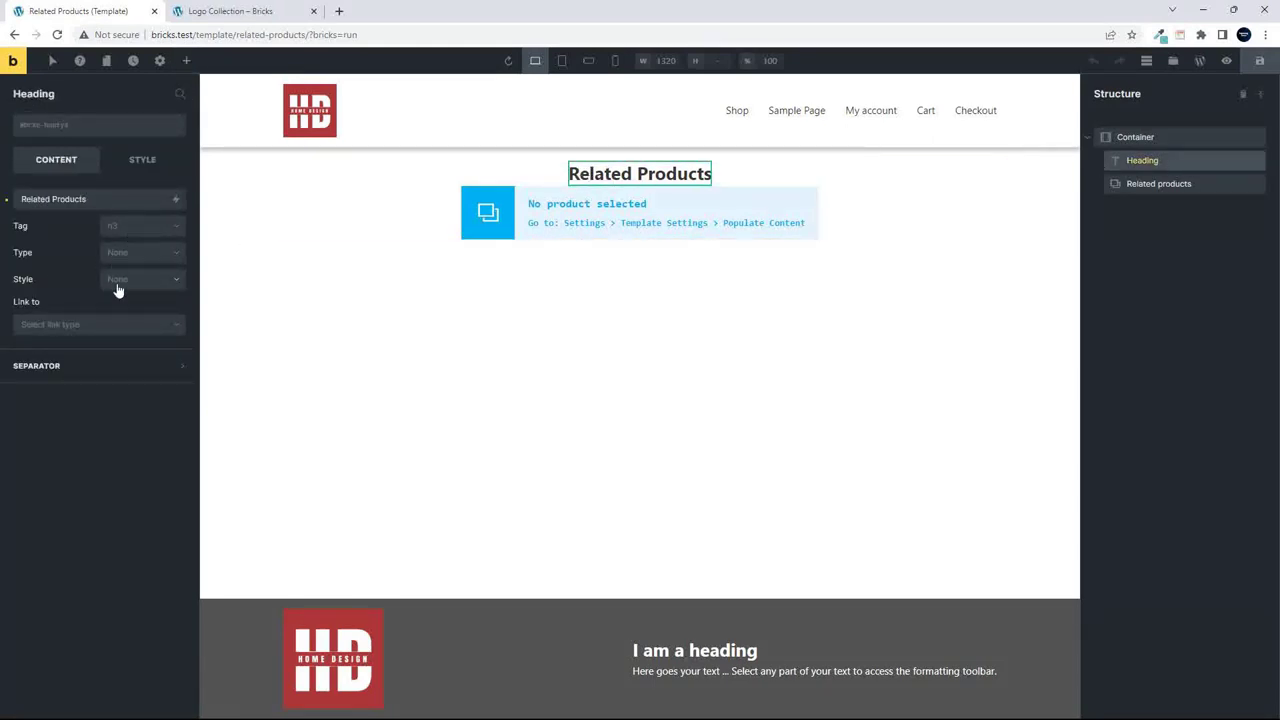
pyautogui.click(147, 166)
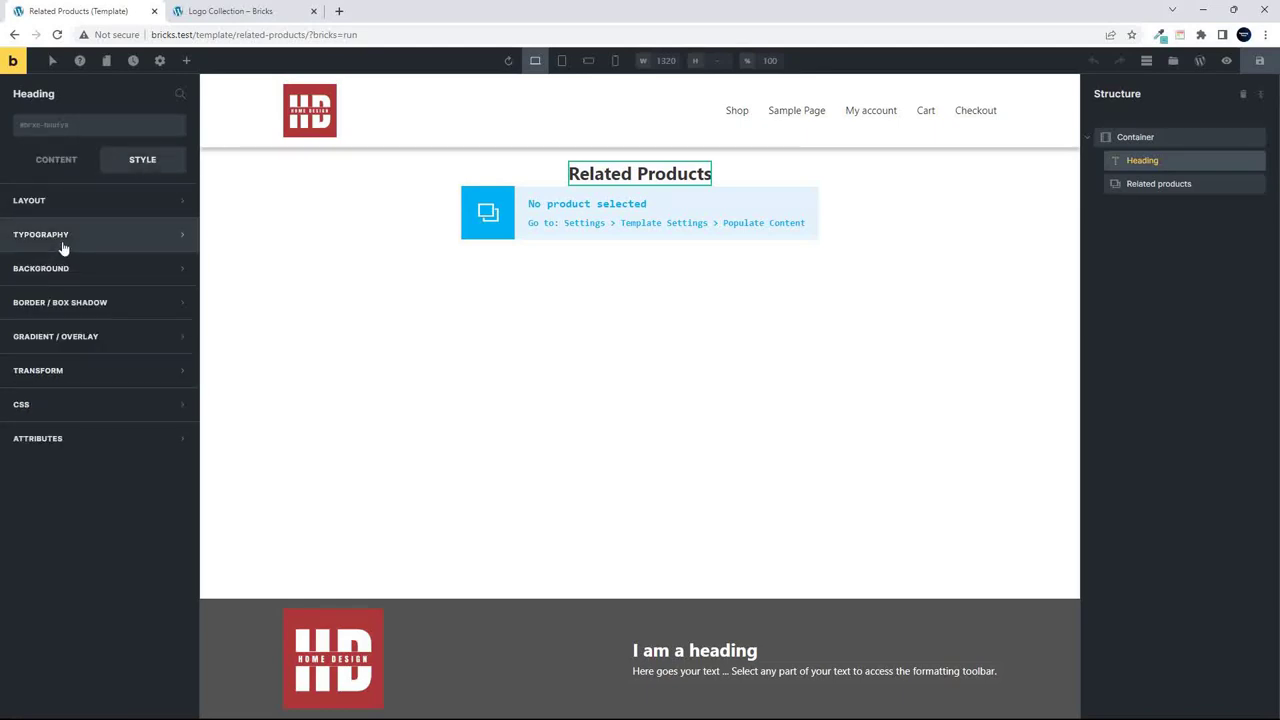
pyautogui.click(52, 272)
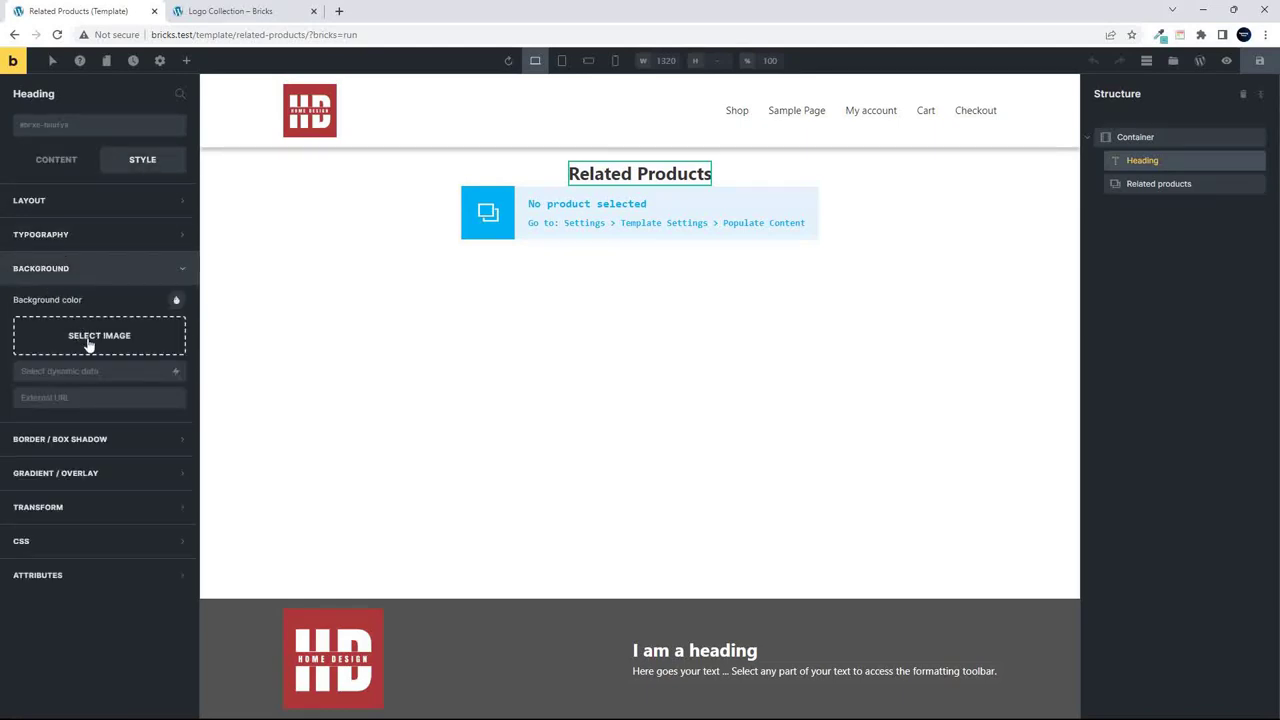
pyautogui.click(176, 299)
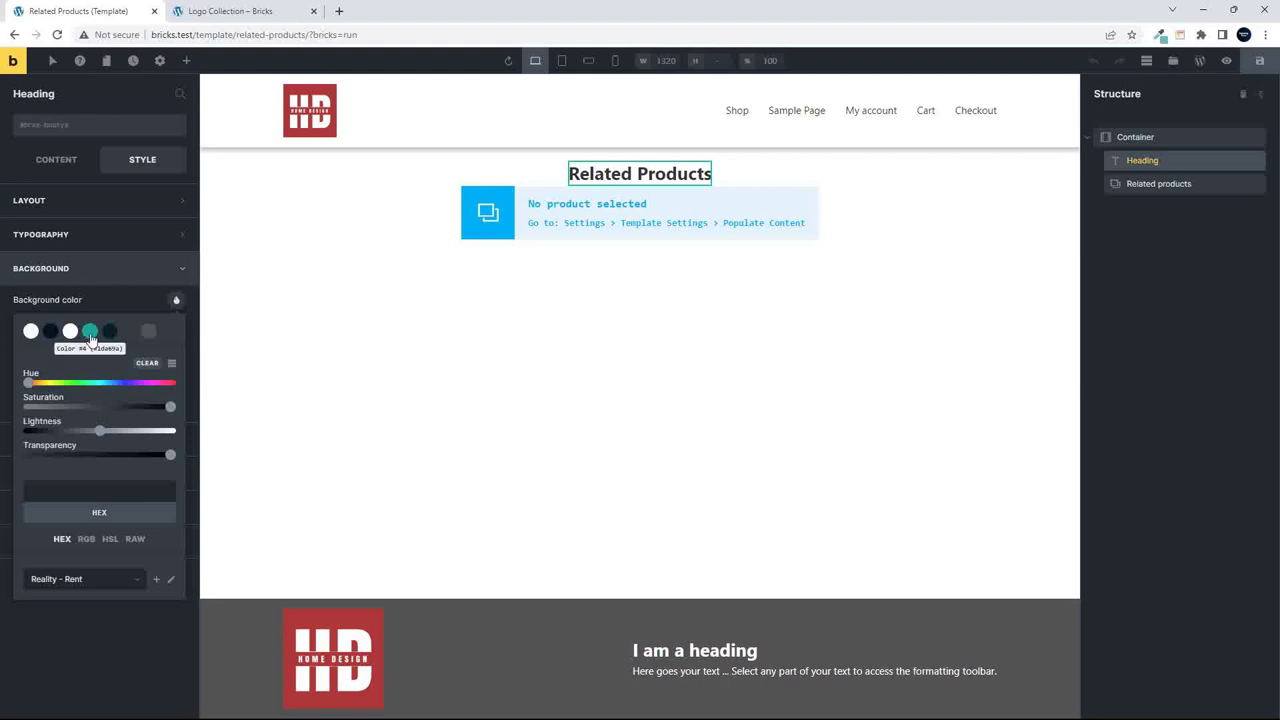
pyautogui.click(90, 332)
pyautogui.click(102, 299)
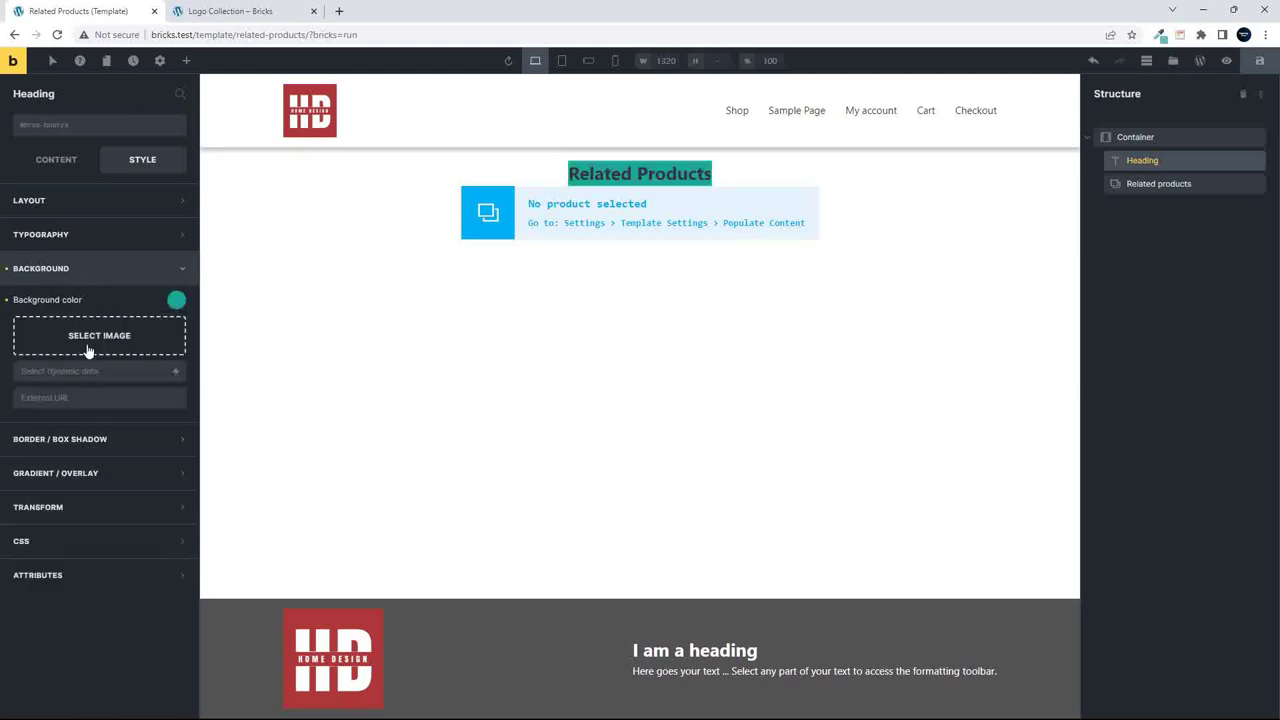
pyautogui.click(67, 234)
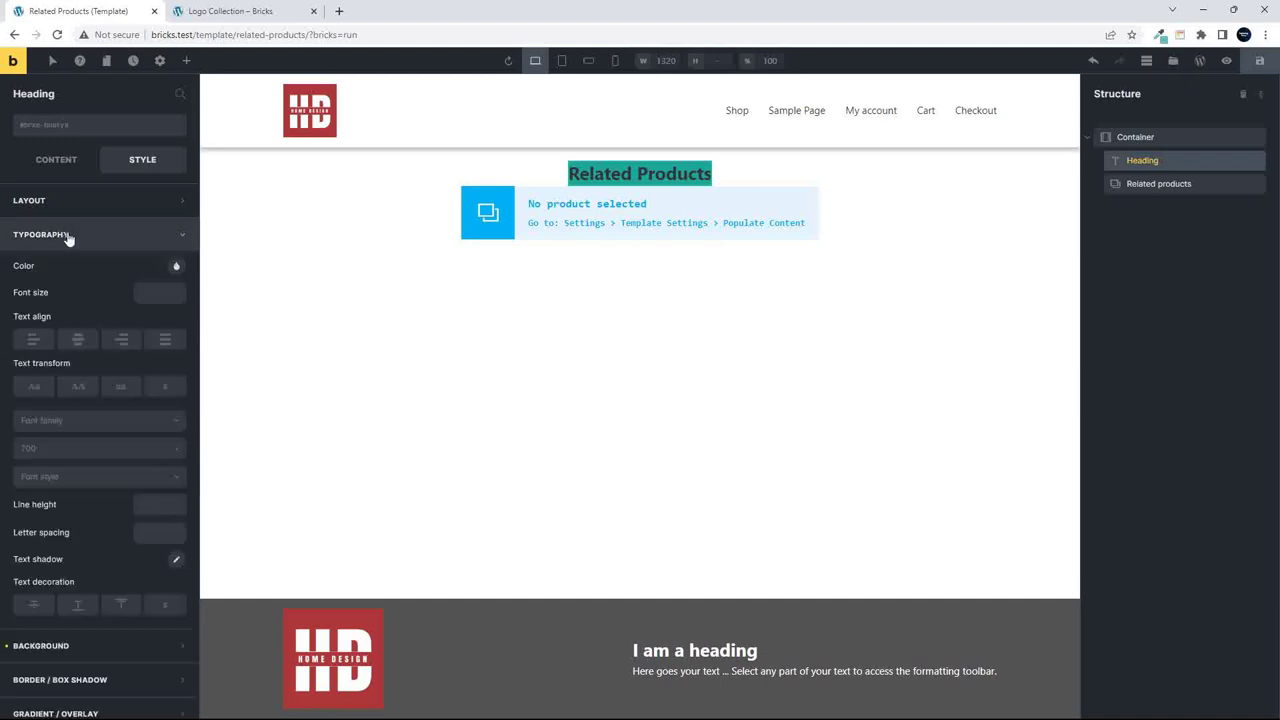
pyautogui.click(177, 268)
pyautogui.click(71, 299)
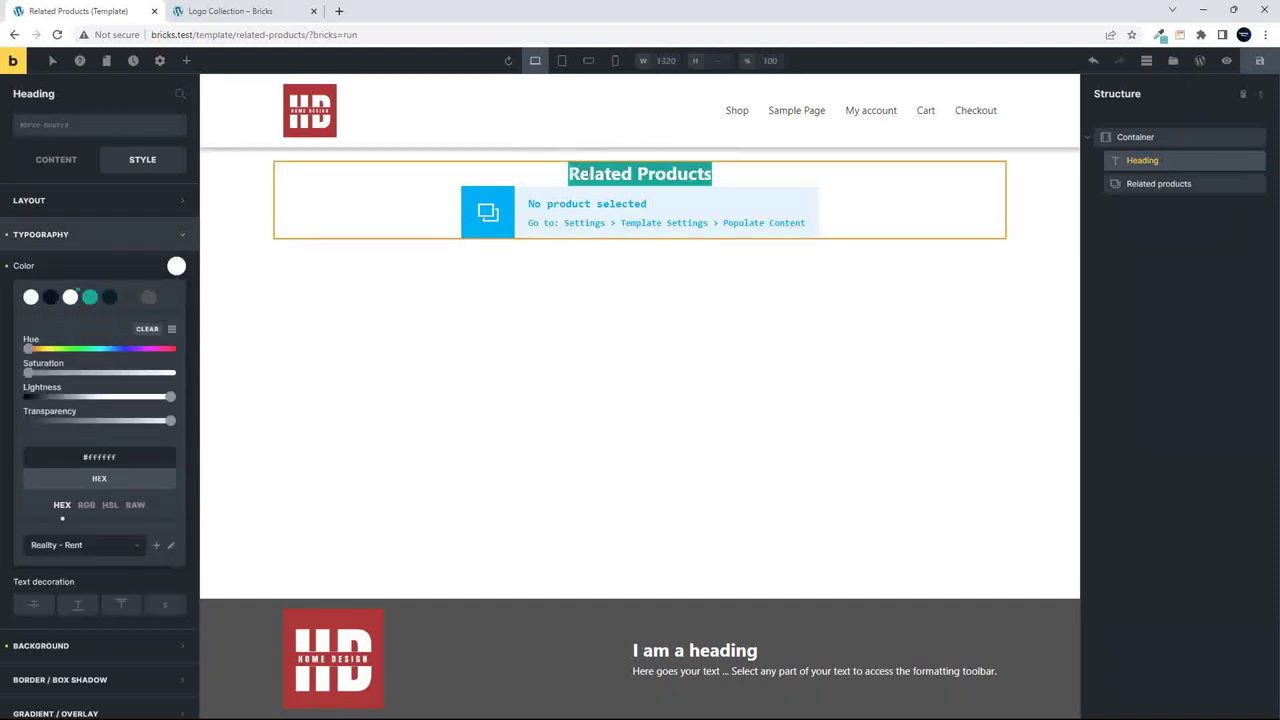
pyautogui.click(119, 201)
pyautogui.click(148, 471)
pyautogui.write('100%')
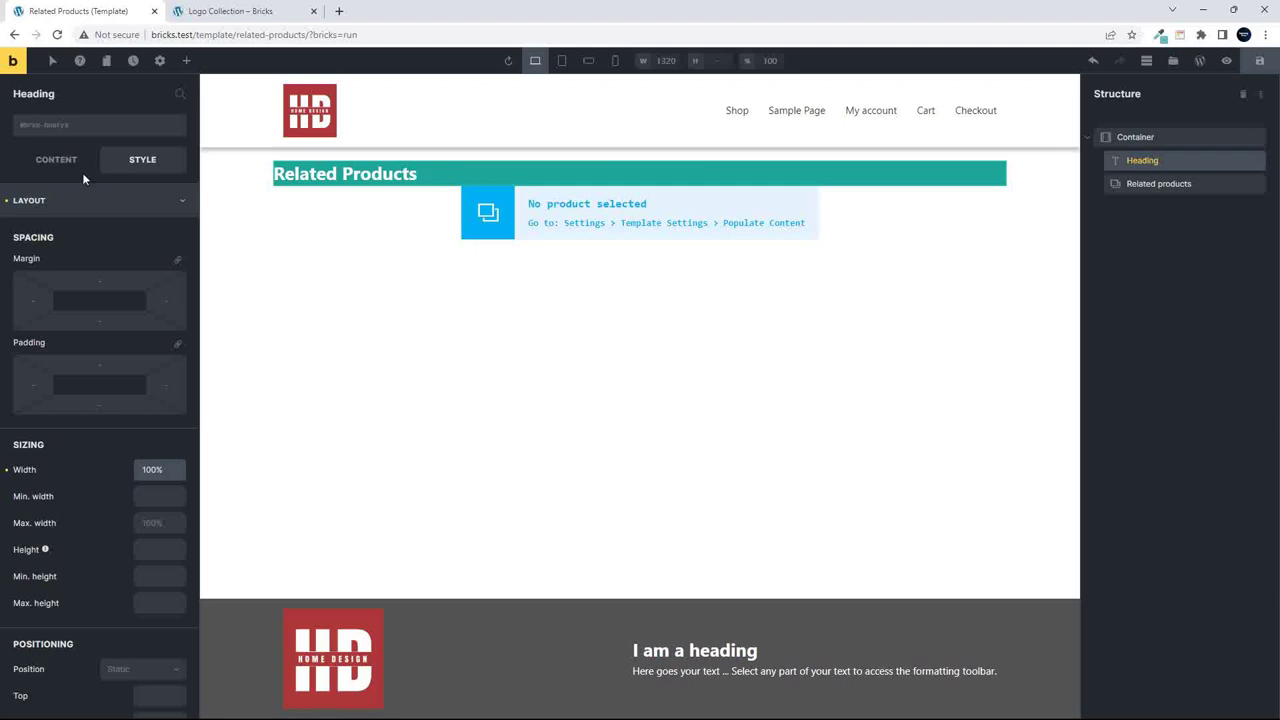
# Give the heading 15 padding on all sides, centre its text, and save the template.
pyautogui.click(177, 344)
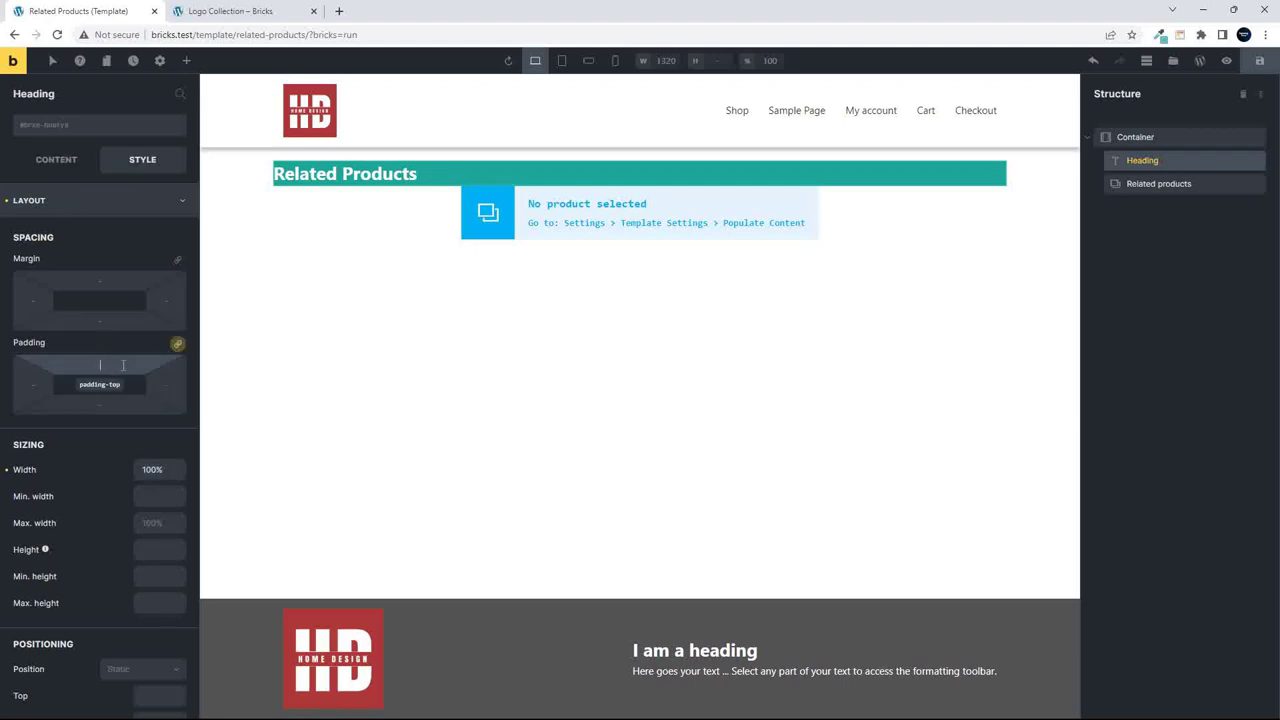
pyautogui.write('15')
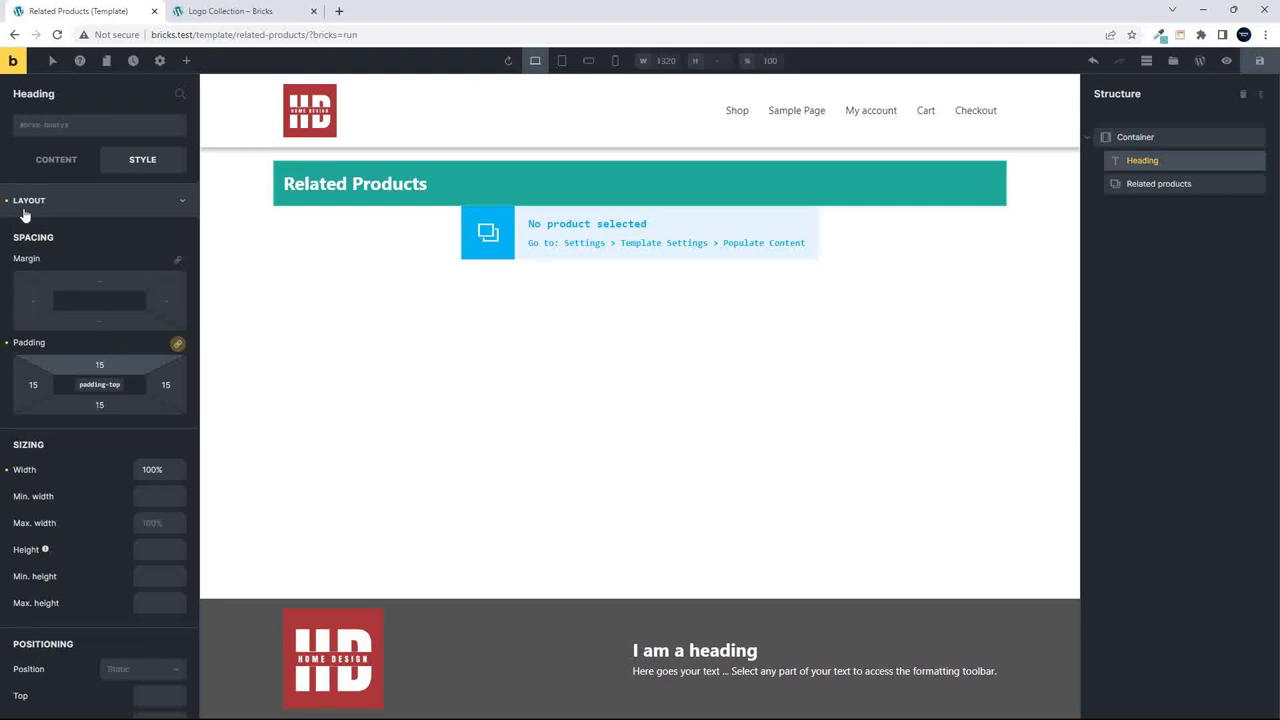
pyautogui.scroll(-7, 155, 361)
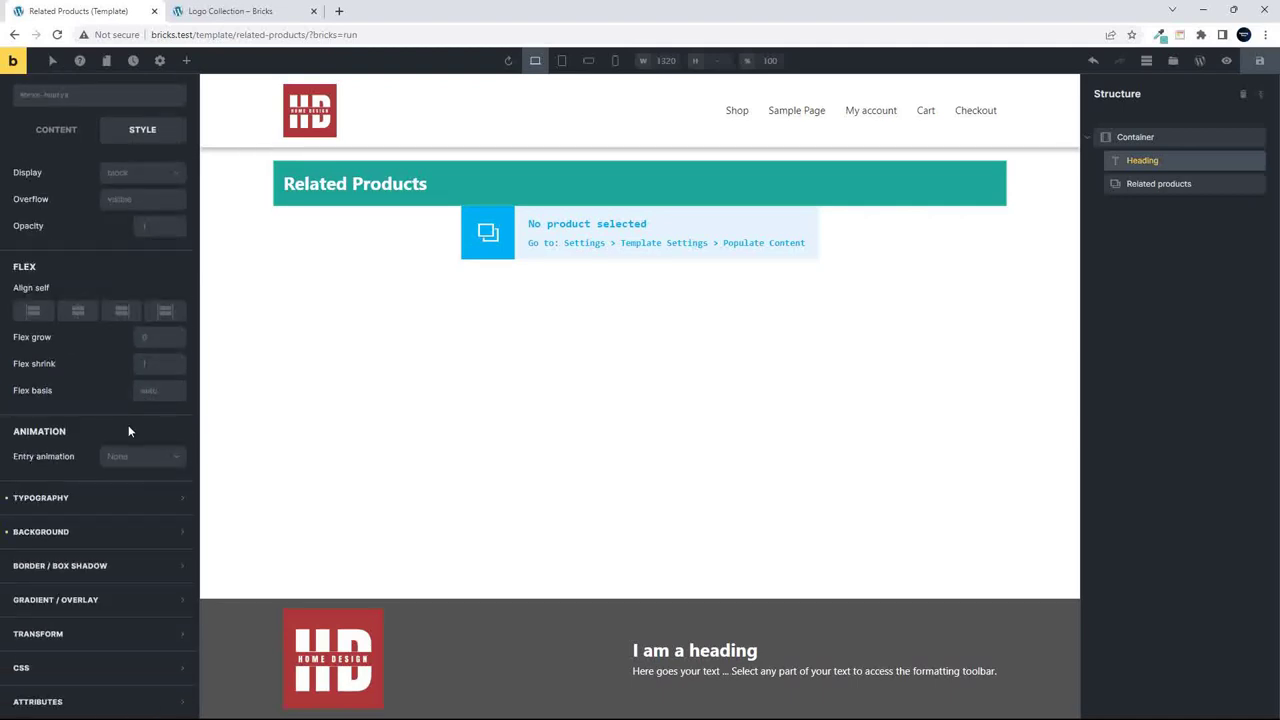
pyautogui.click(93, 493)
pyautogui.click(77, 341)
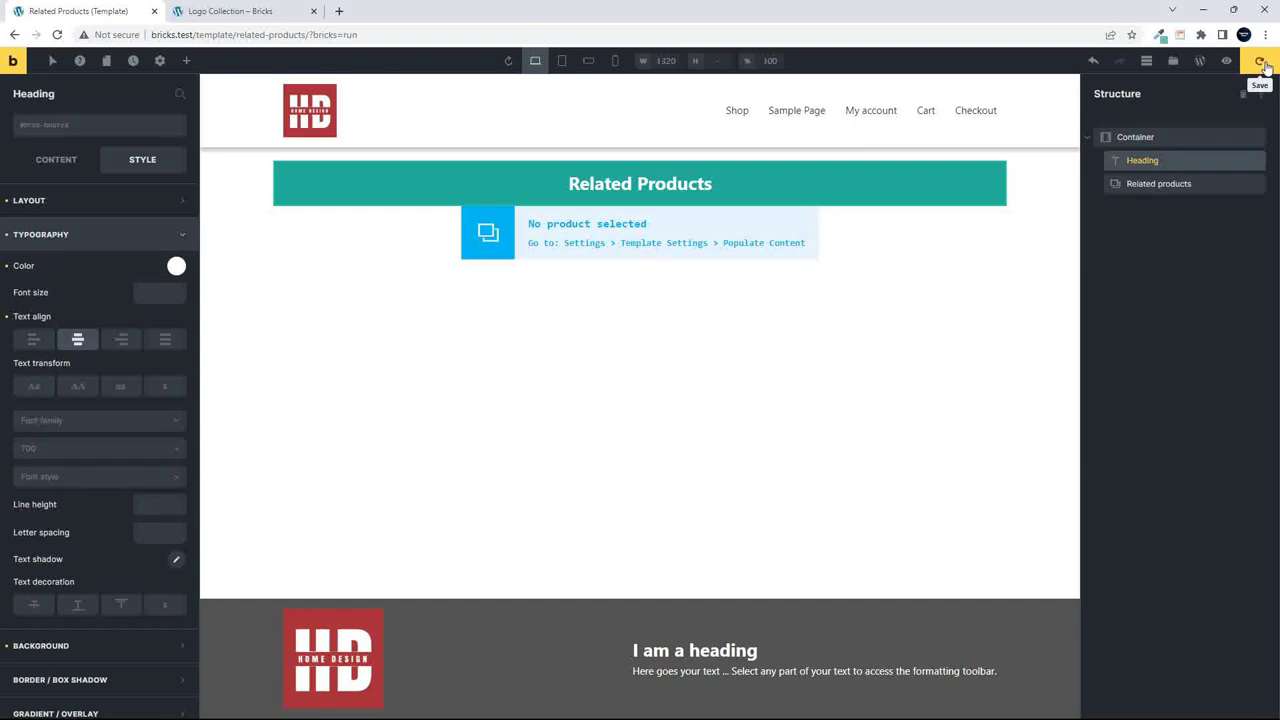
pyautogui.click(1262, 63)
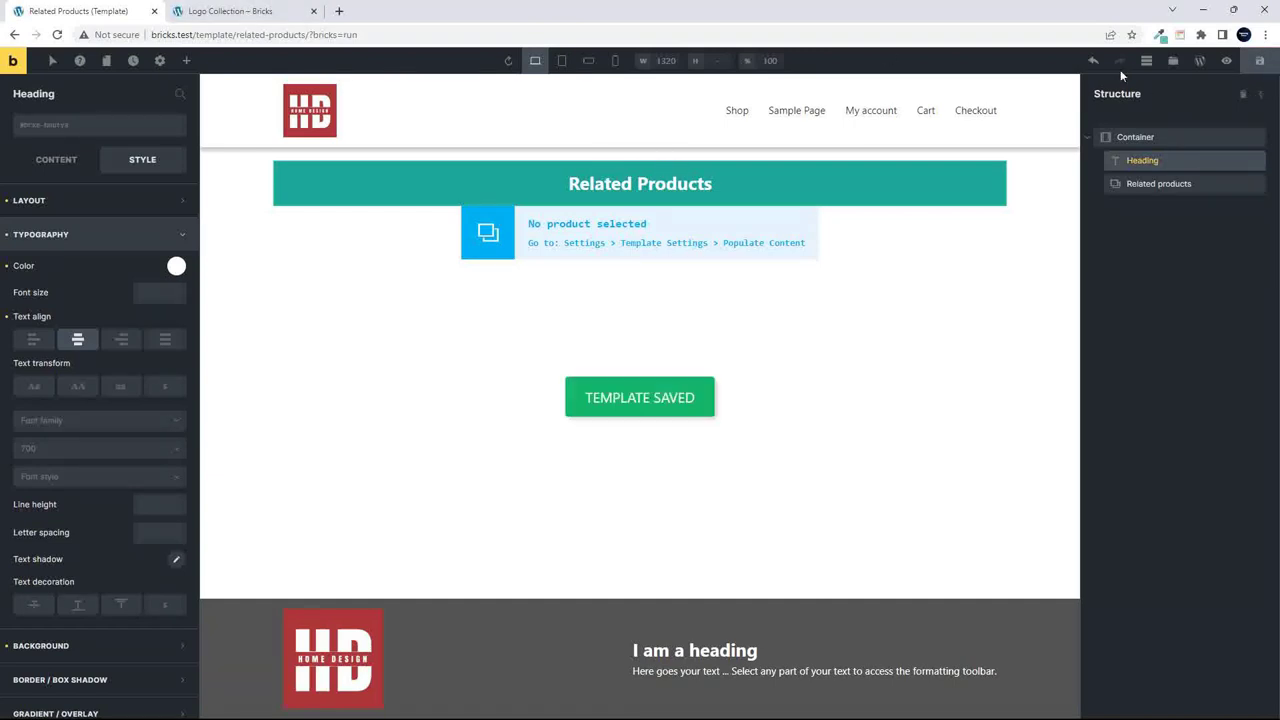
pyautogui.click(276, 13)
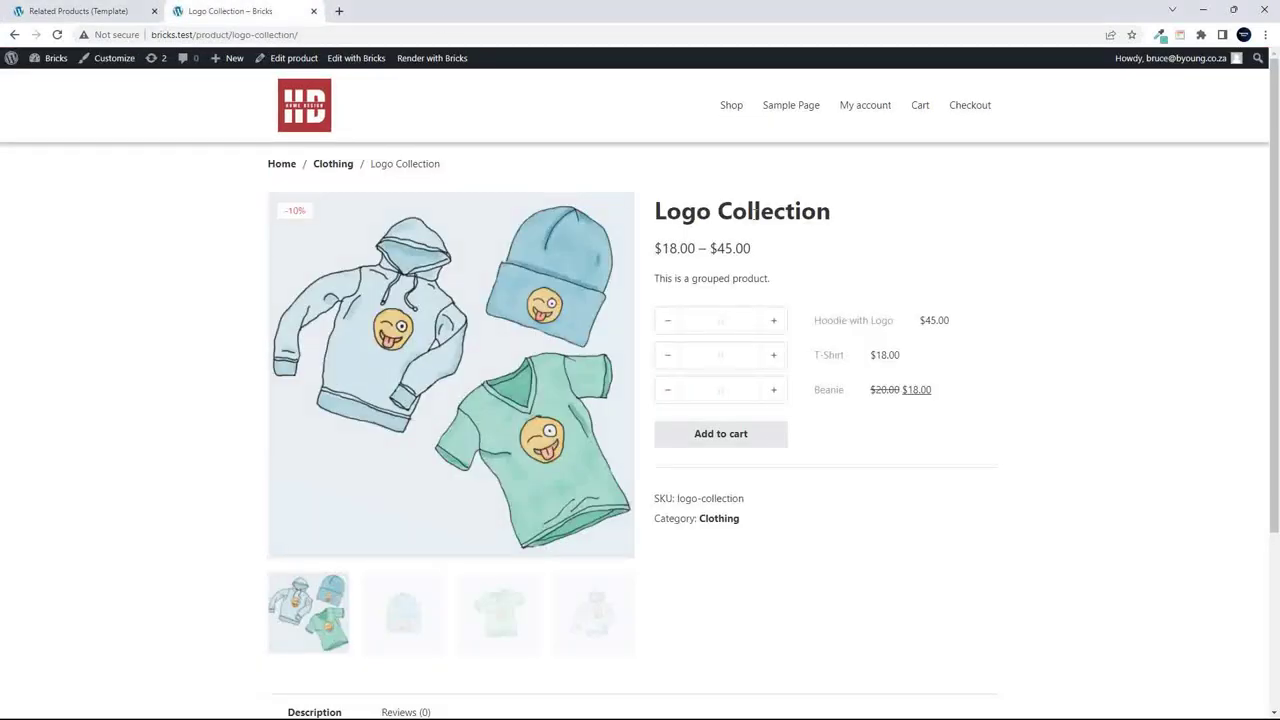
# From the Shop page, view the Album product and confirm its Related Products section appears.
pyautogui.scroll(-3, 752, 212)
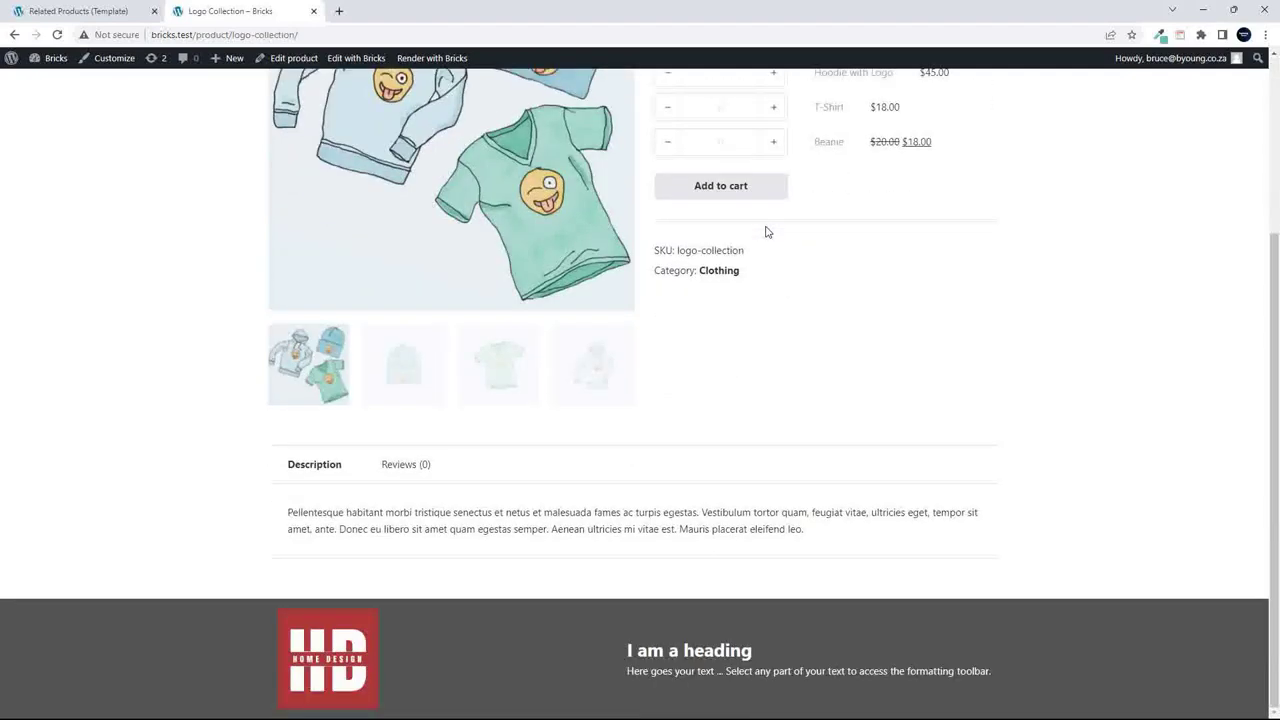
pyautogui.scroll(3, 763, 229)
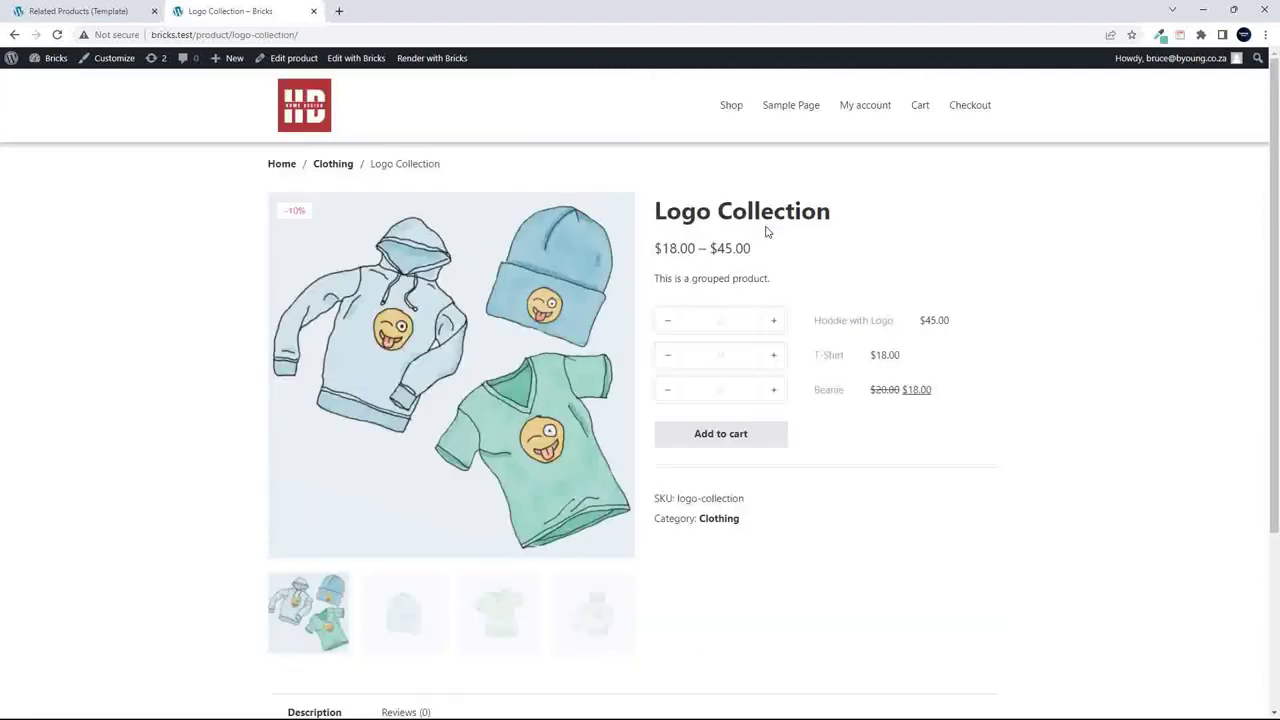
pyautogui.click(732, 107)
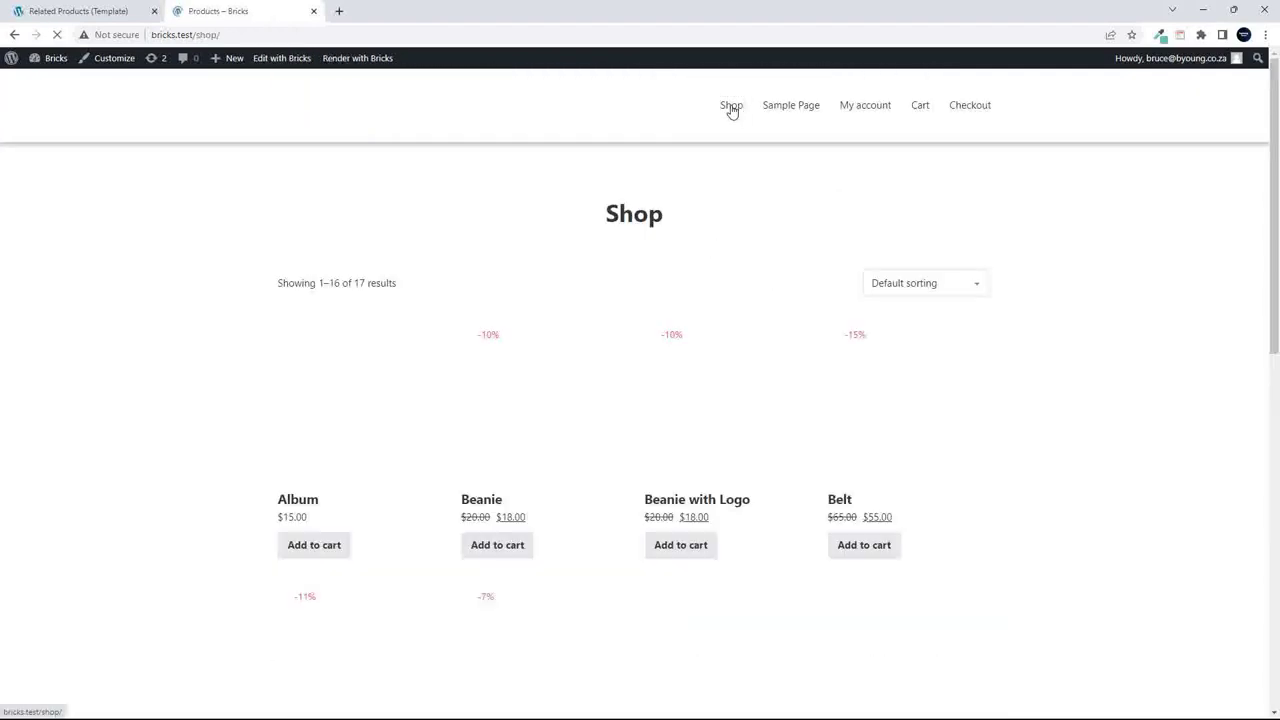
pyautogui.scroll(-1, 202, 328)
pyautogui.scroll(-1, 202, 328)
pyautogui.click(335, 267)
pyautogui.scroll(-2, 170, 286)
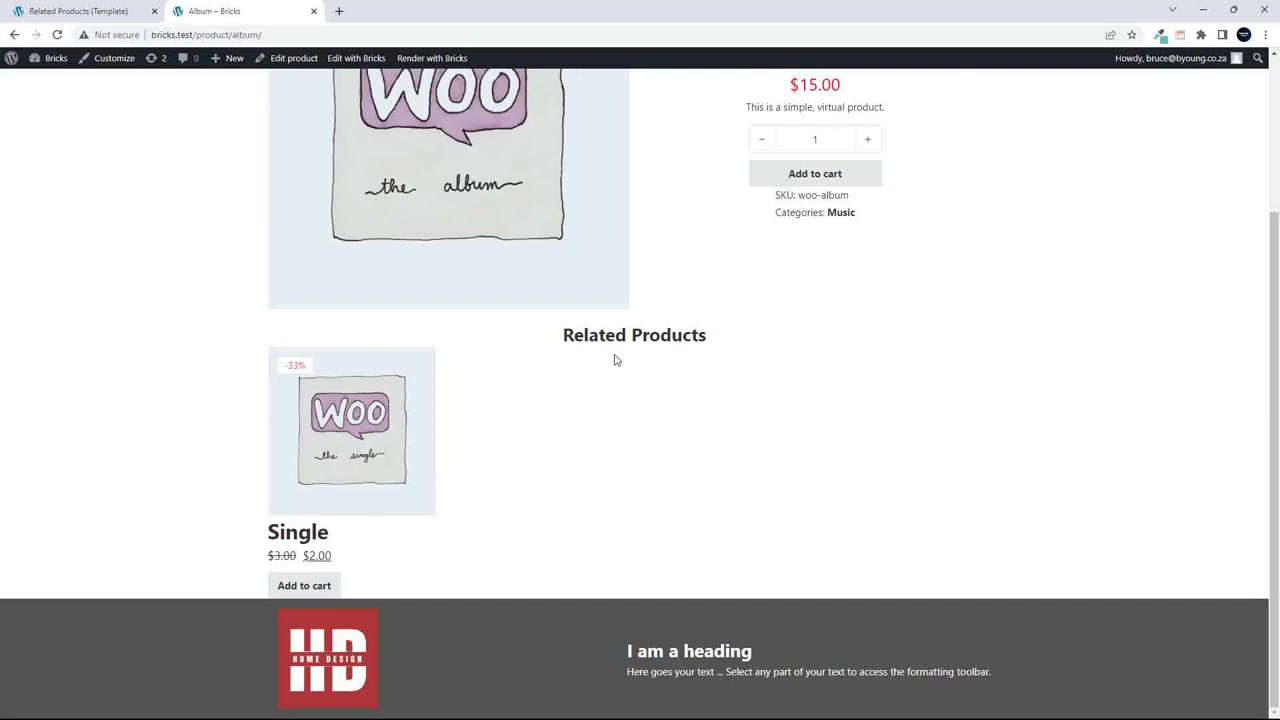
pyautogui.scroll(1, 666, 366)
pyautogui.scroll(3, 660, 390)
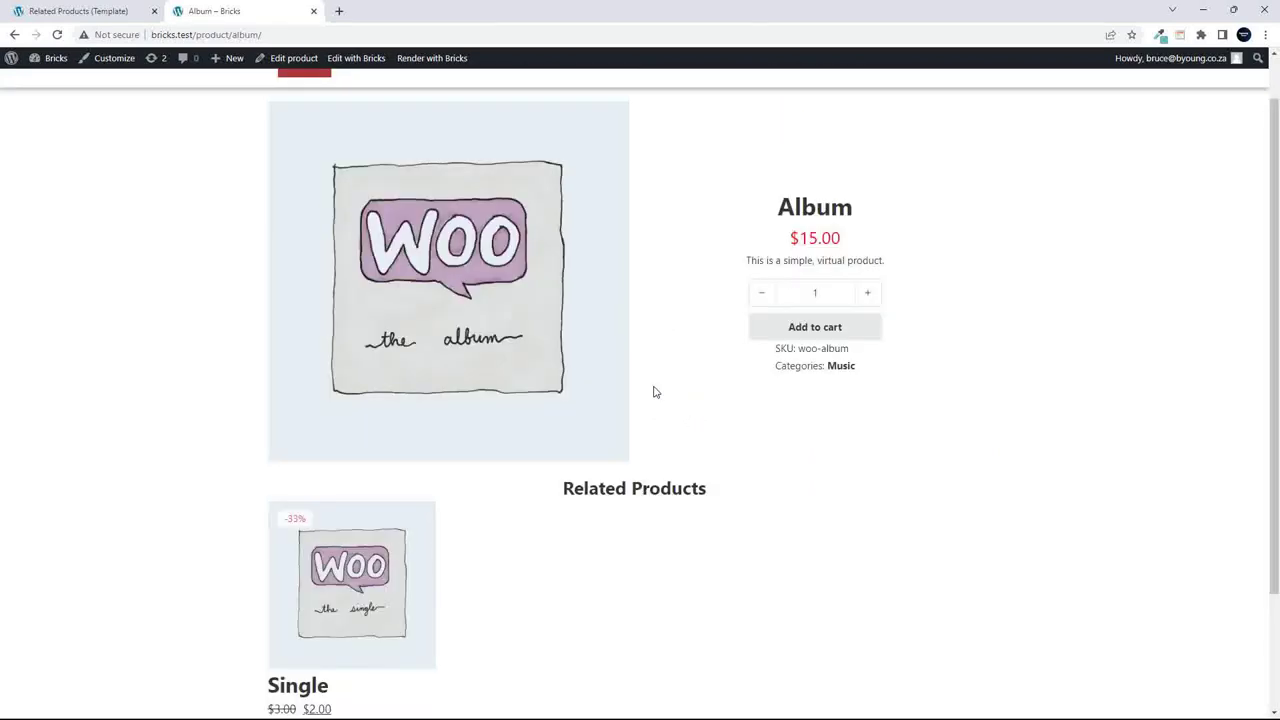
# Check the Beanie product page, then return to the Related Products template editor.
pyautogui.click(733, 108)
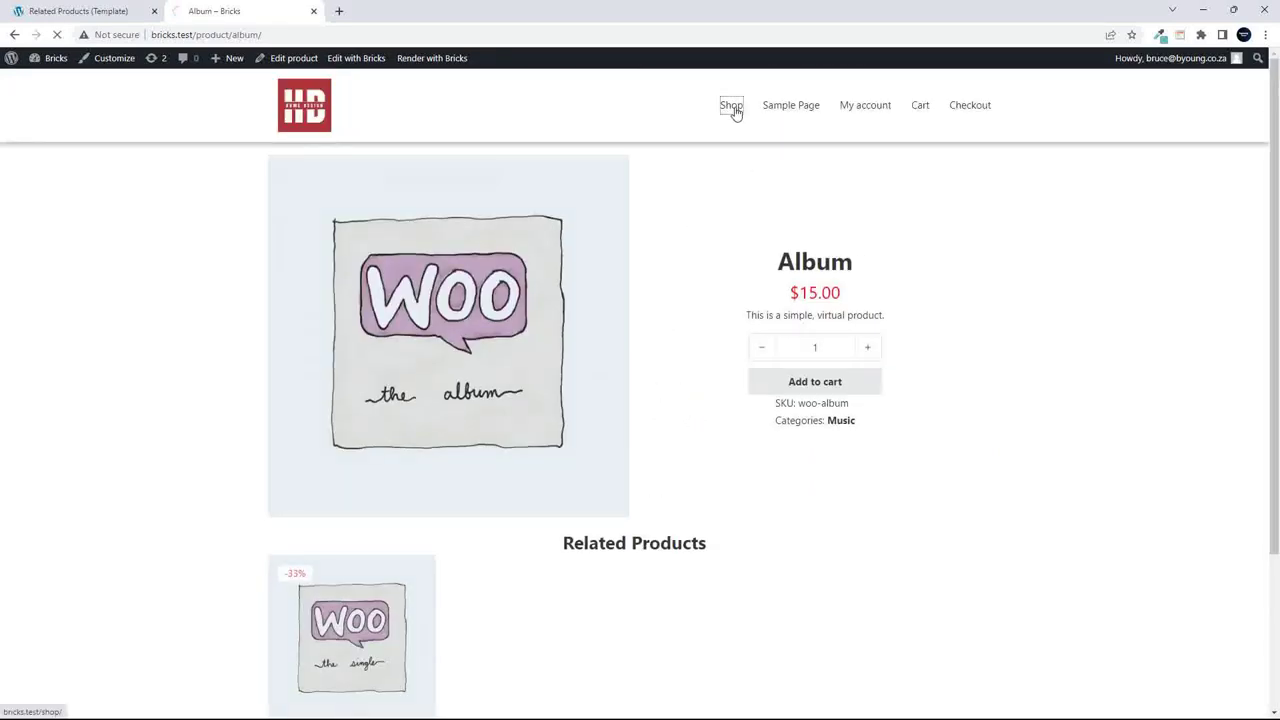
pyautogui.click(565, 421)
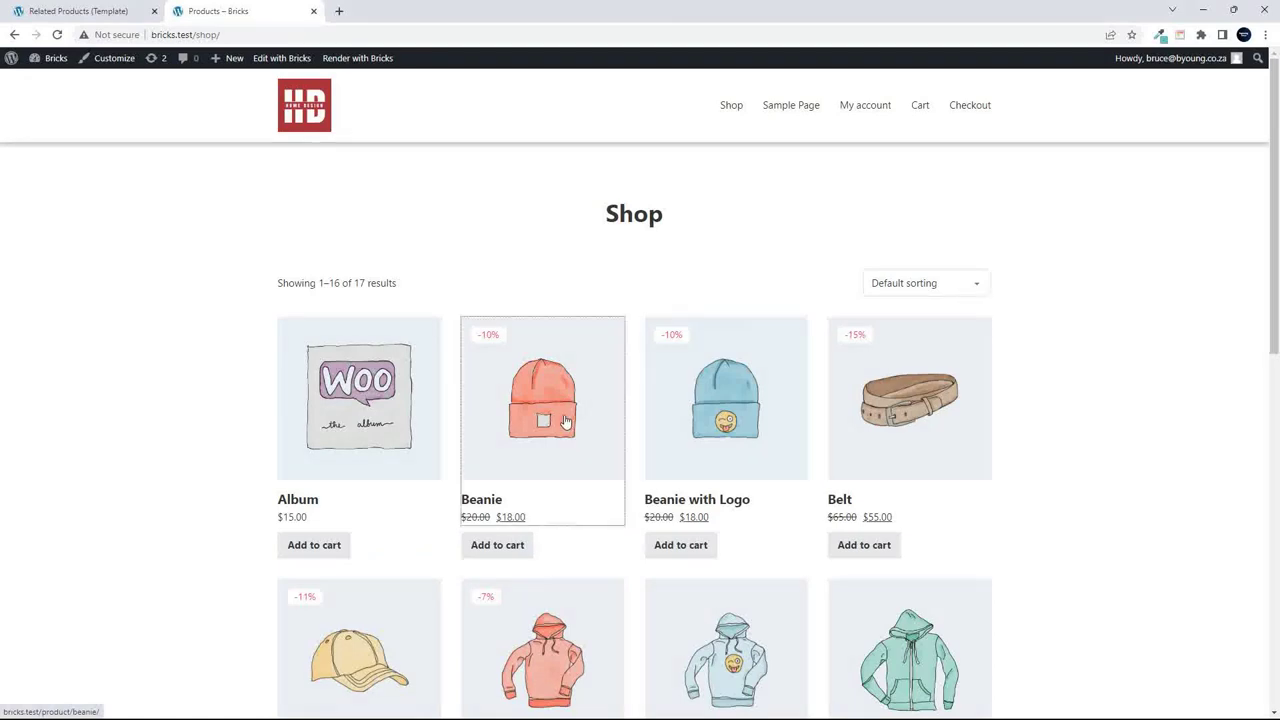
pyautogui.scroll(-1, 564, 414)
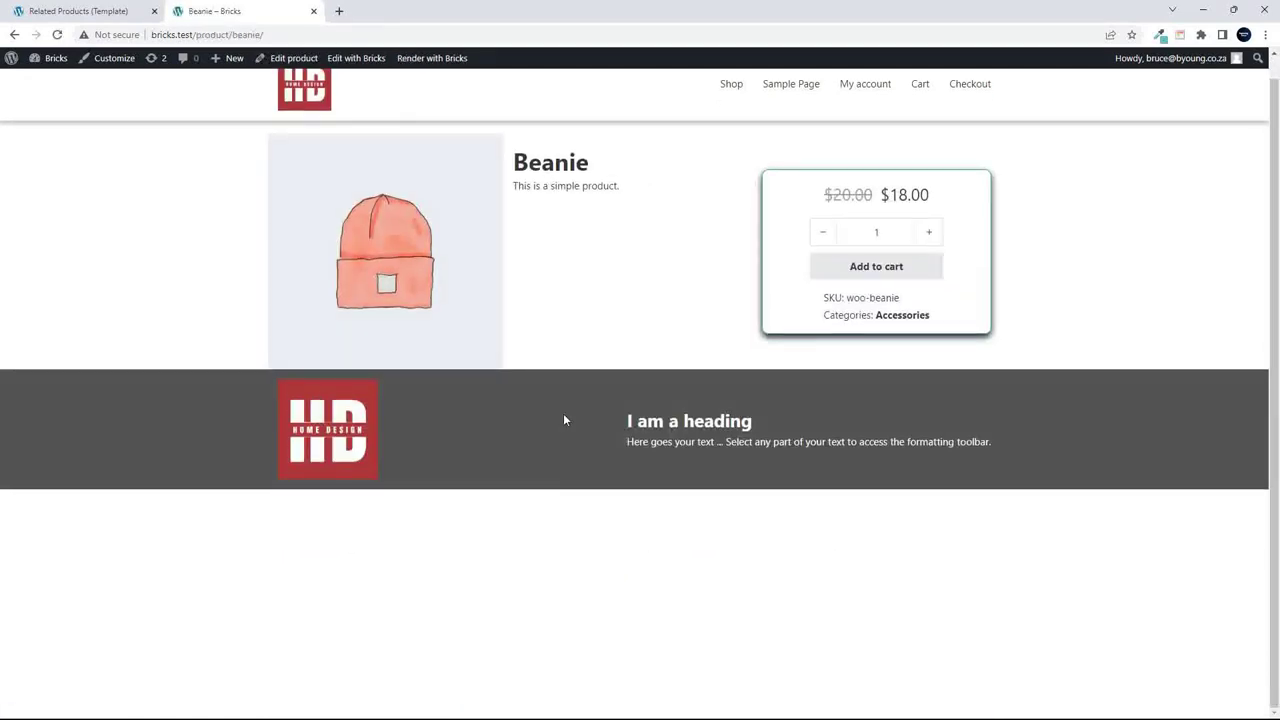
pyautogui.click(12, 36)
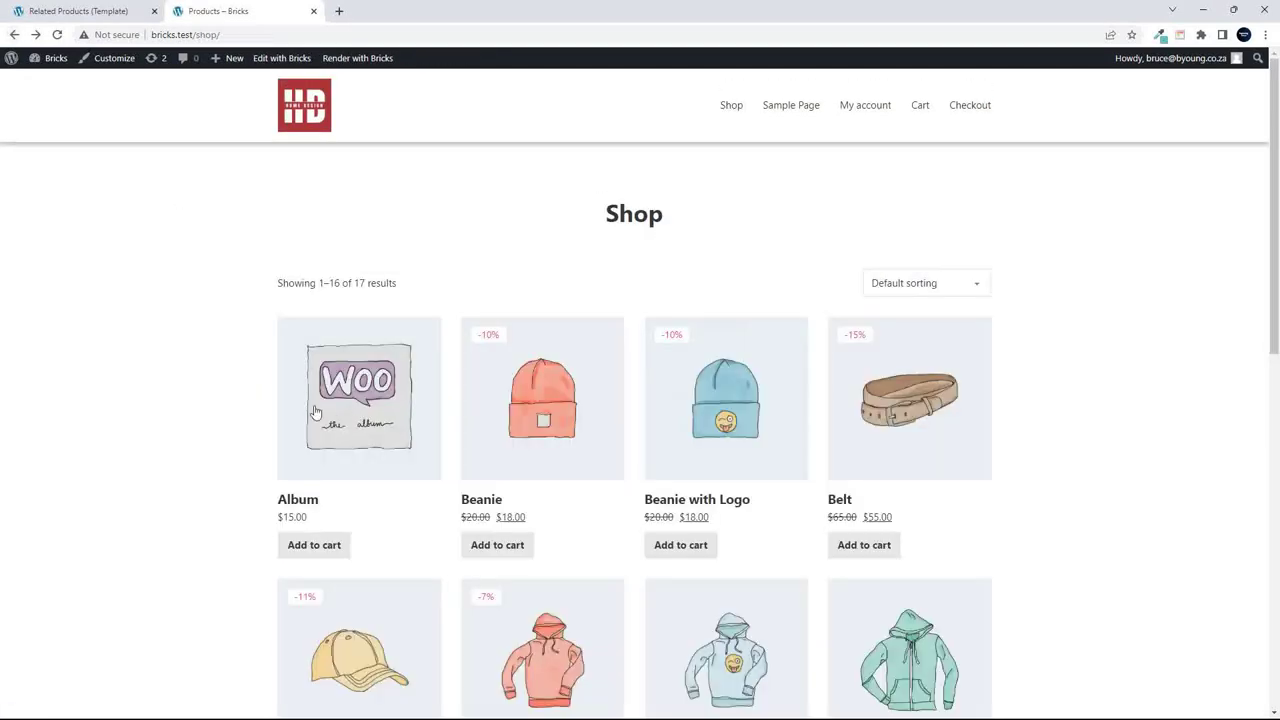
pyautogui.scroll(-2, 196, 404)
pyautogui.scroll(-1, 196, 404)
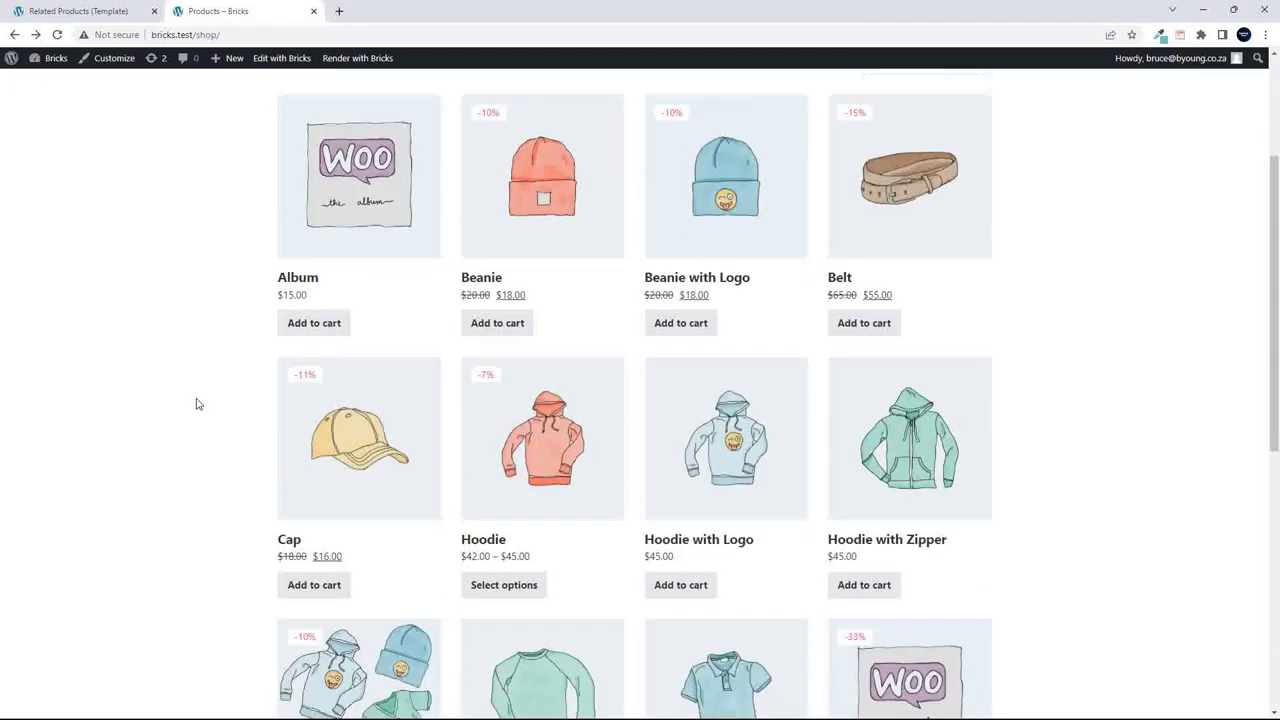
pyautogui.click(100, 13)
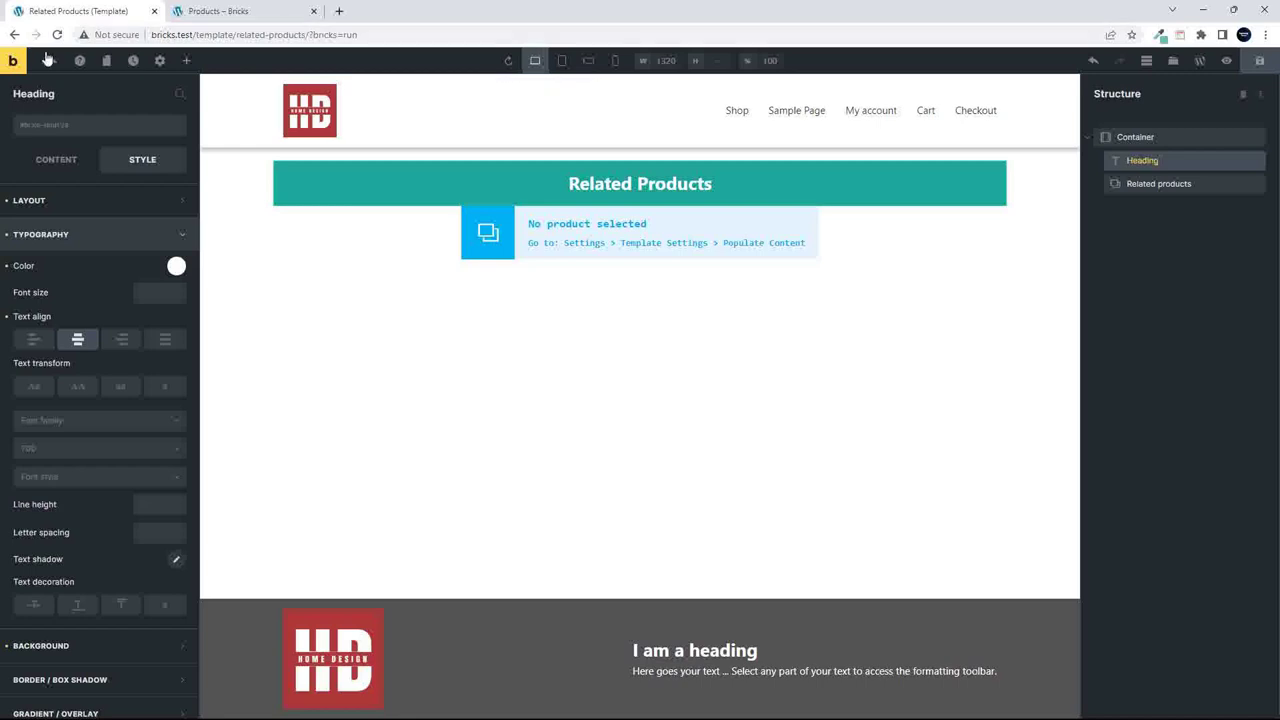
# Browse the saved templates library and open the Music Template in the editor.
pyautogui.click(1173, 61)
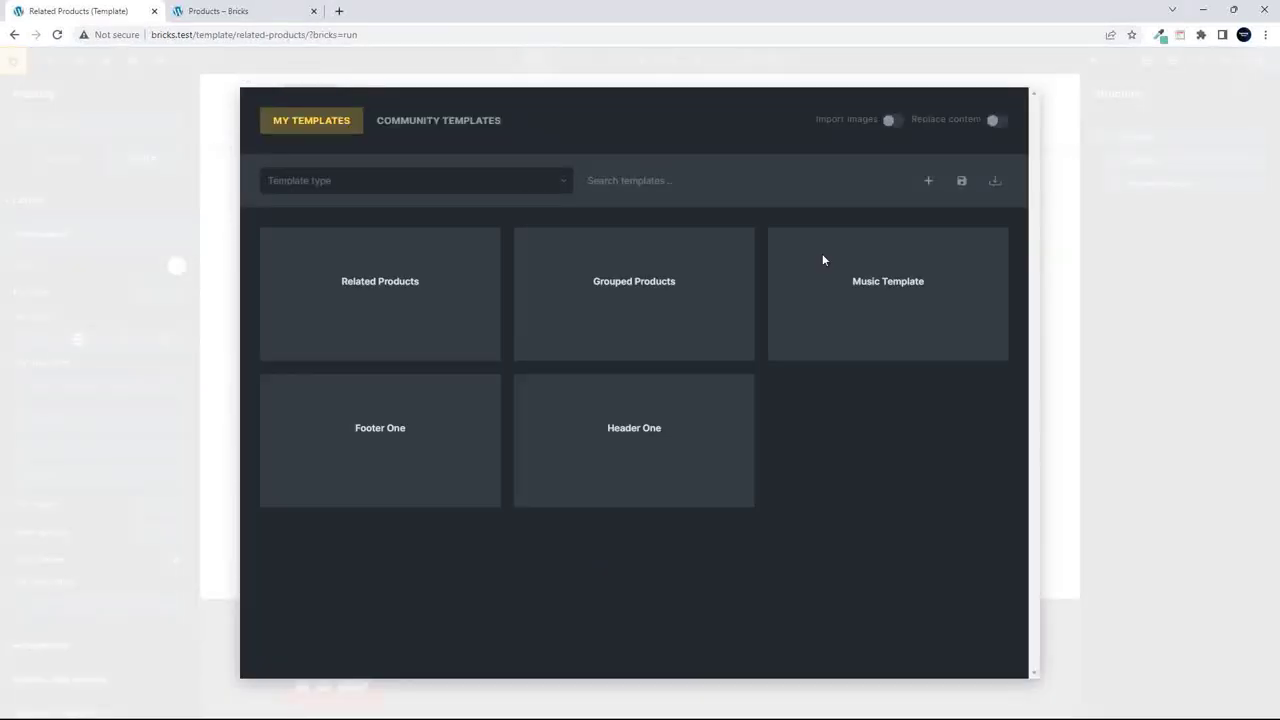
pyautogui.moveTo(930, 300)
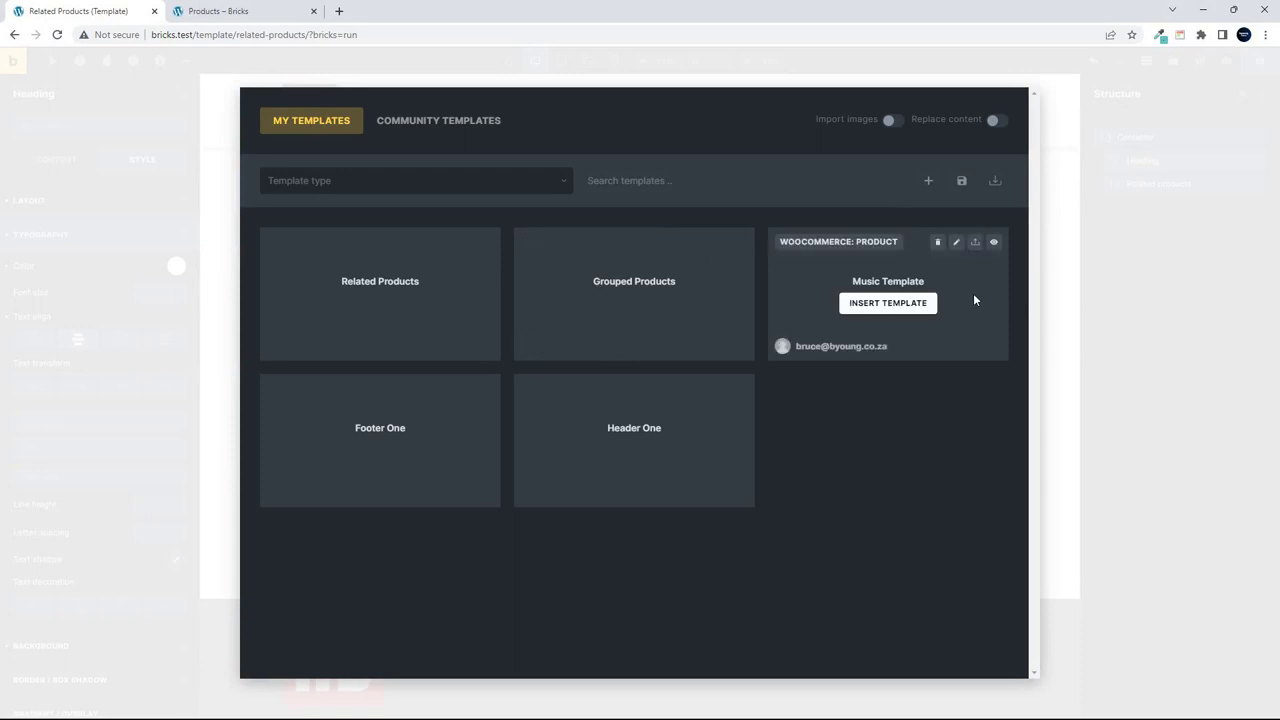
pyautogui.moveTo(417, 310)
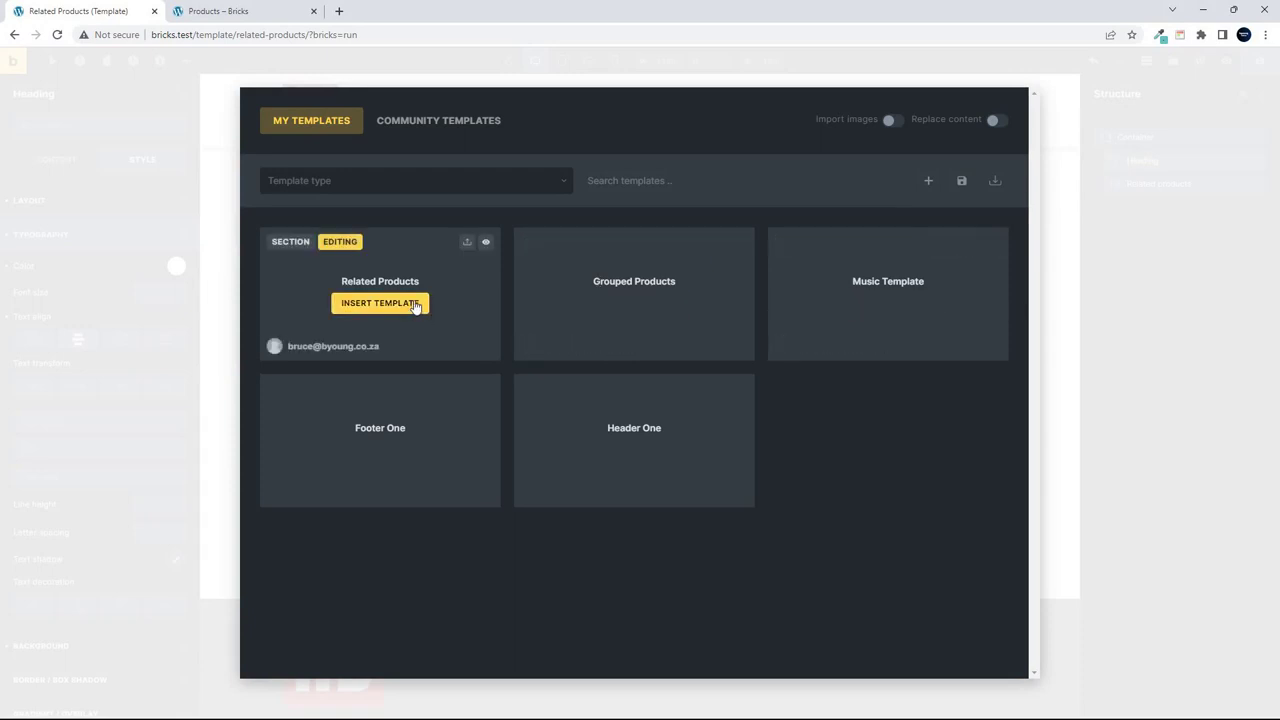
pyautogui.moveTo(947, 323)
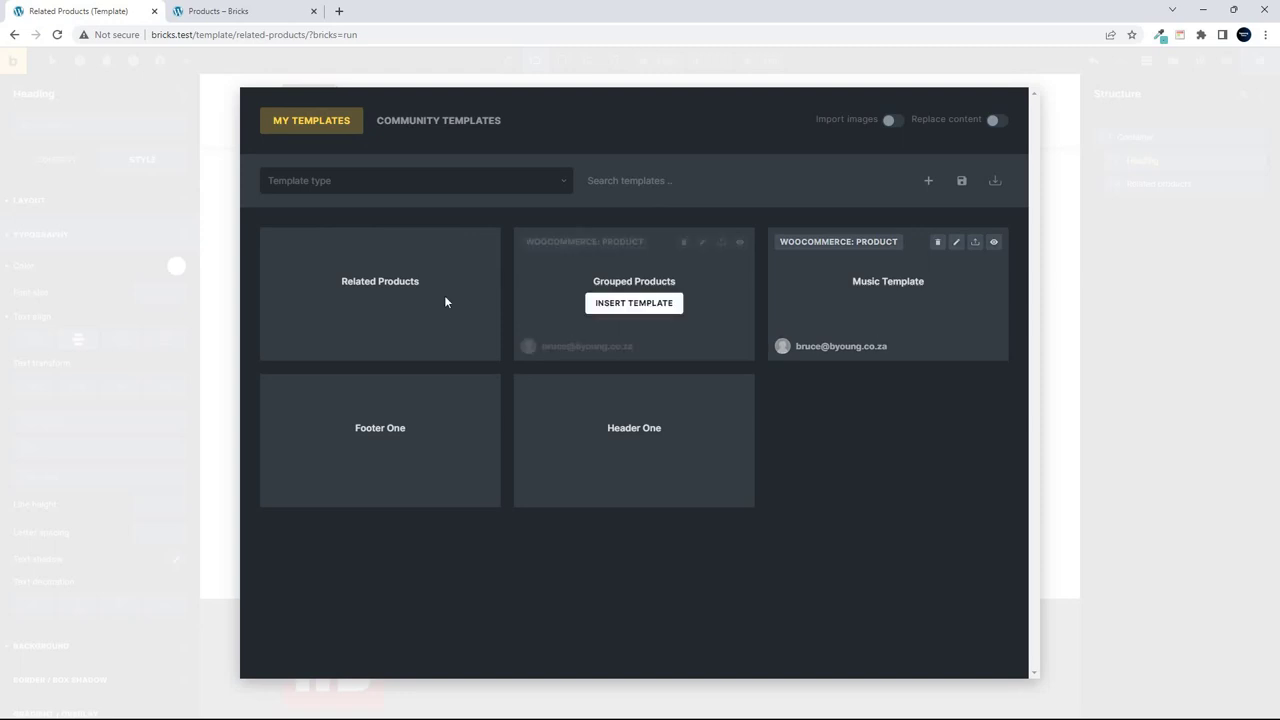
pyautogui.moveTo(316, 259)
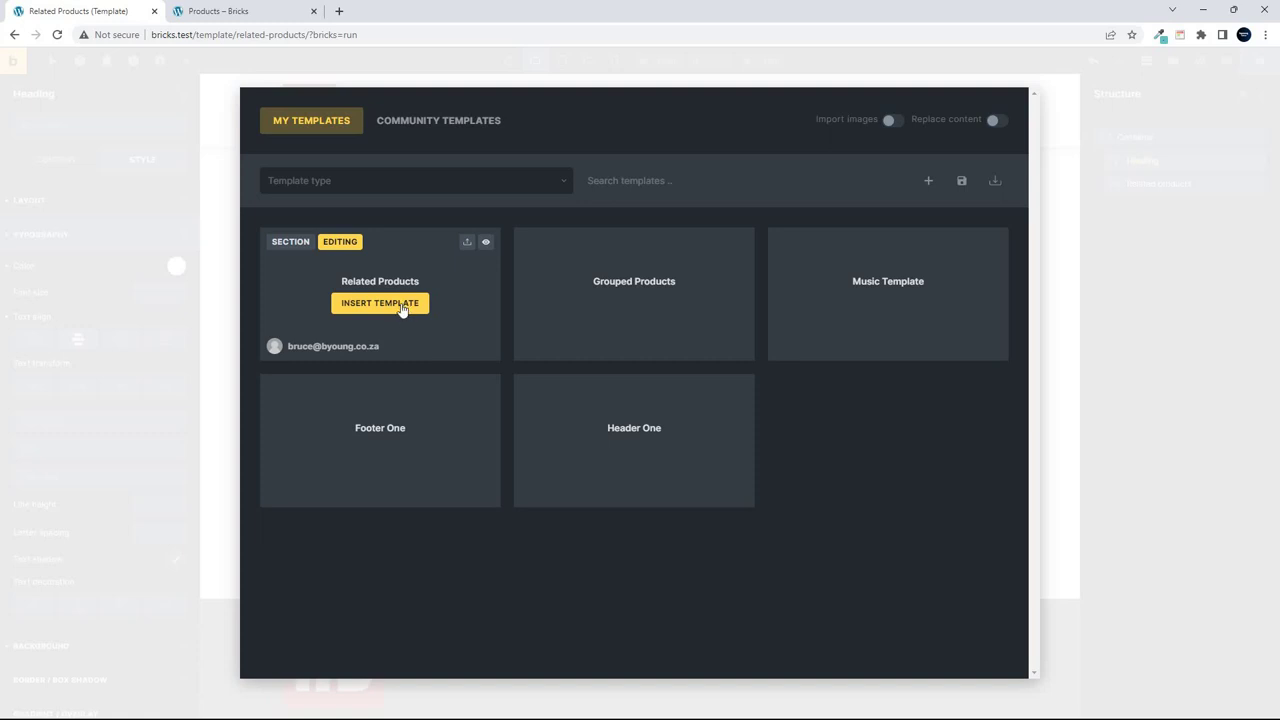
pyautogui.moveTo(650, 310)
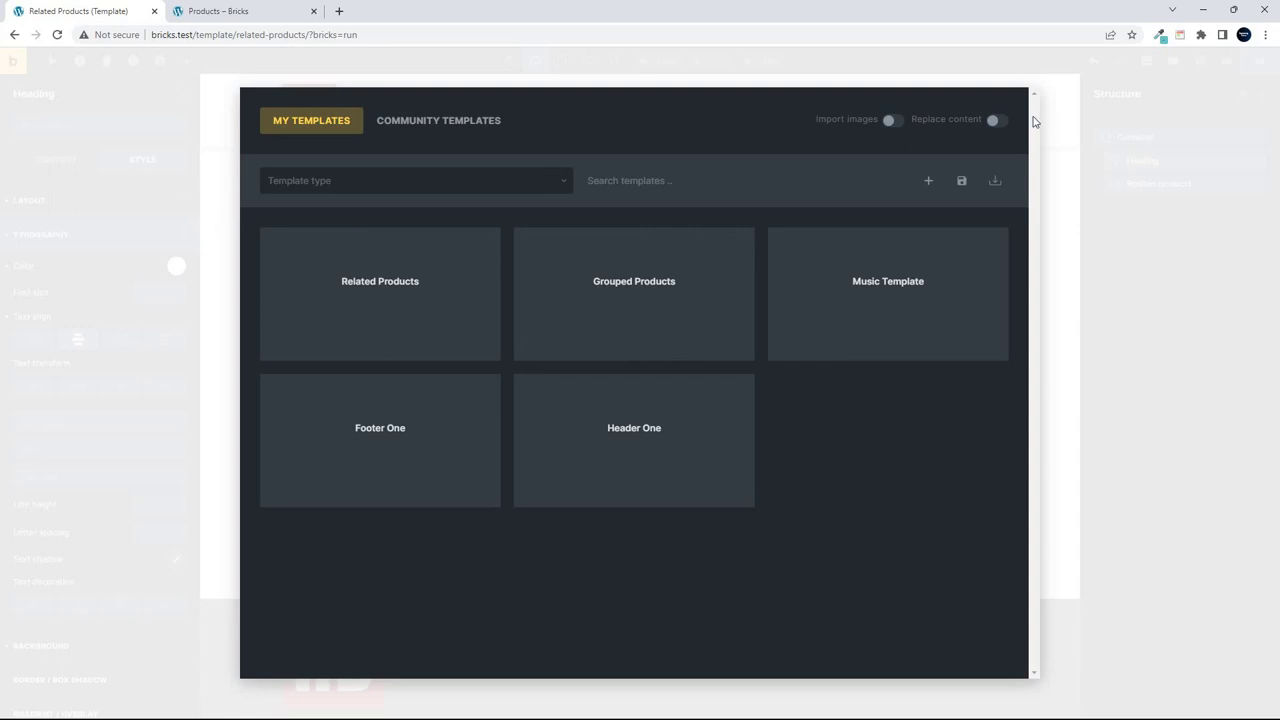
pyautogui.click(1097, 180)
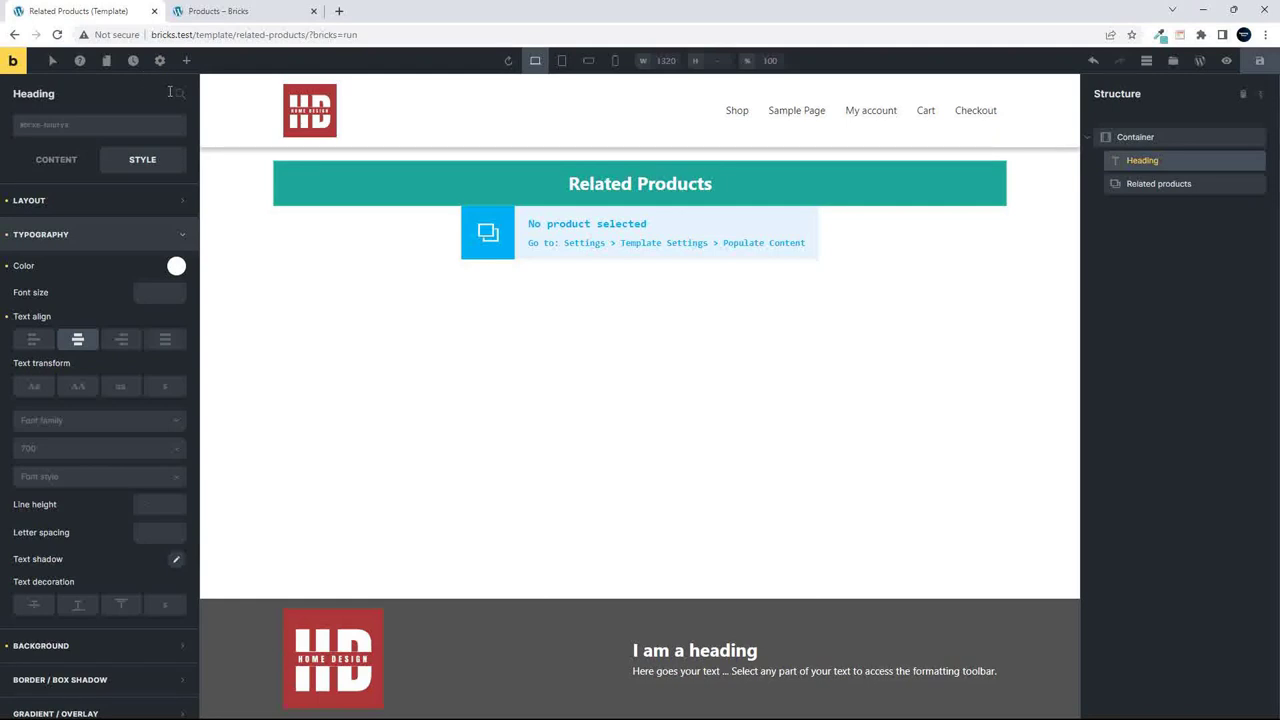
pyautogui.click(1175, 62)
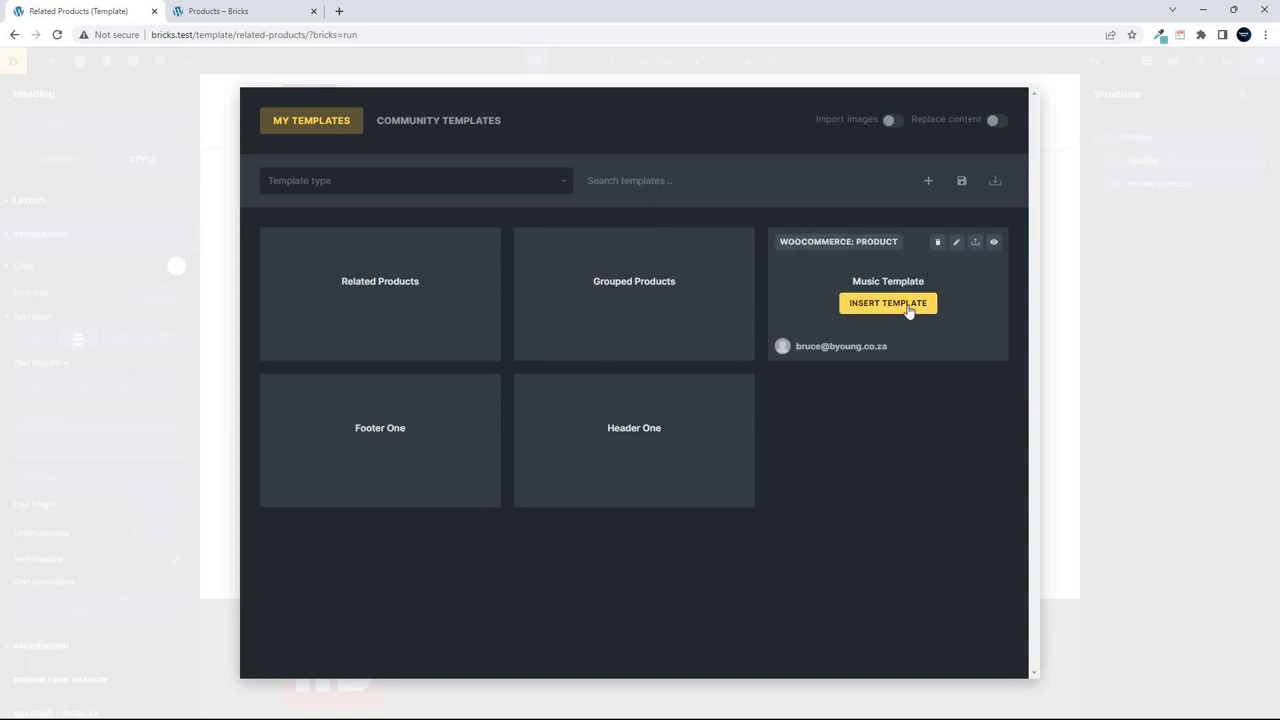
pyautogui.click(956, 243)
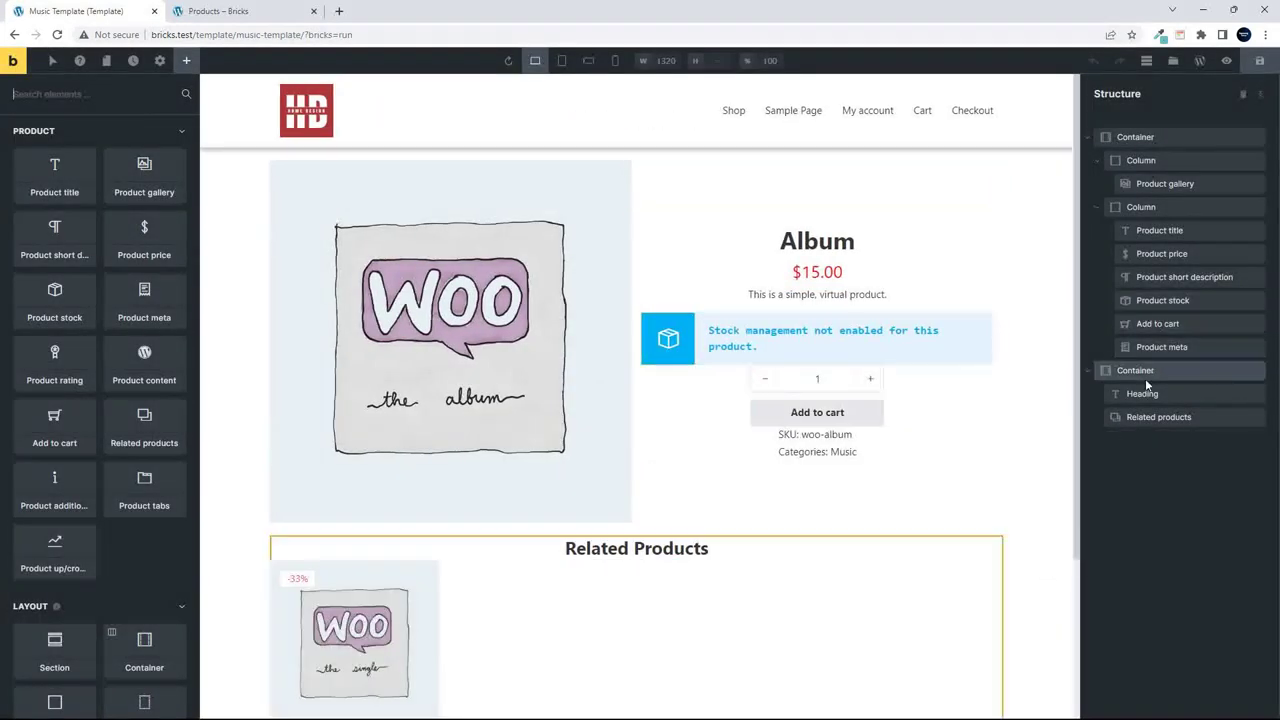
# Remove all elements from the Music Template, confirming the removal.
pyautogui.click(1139, 370)
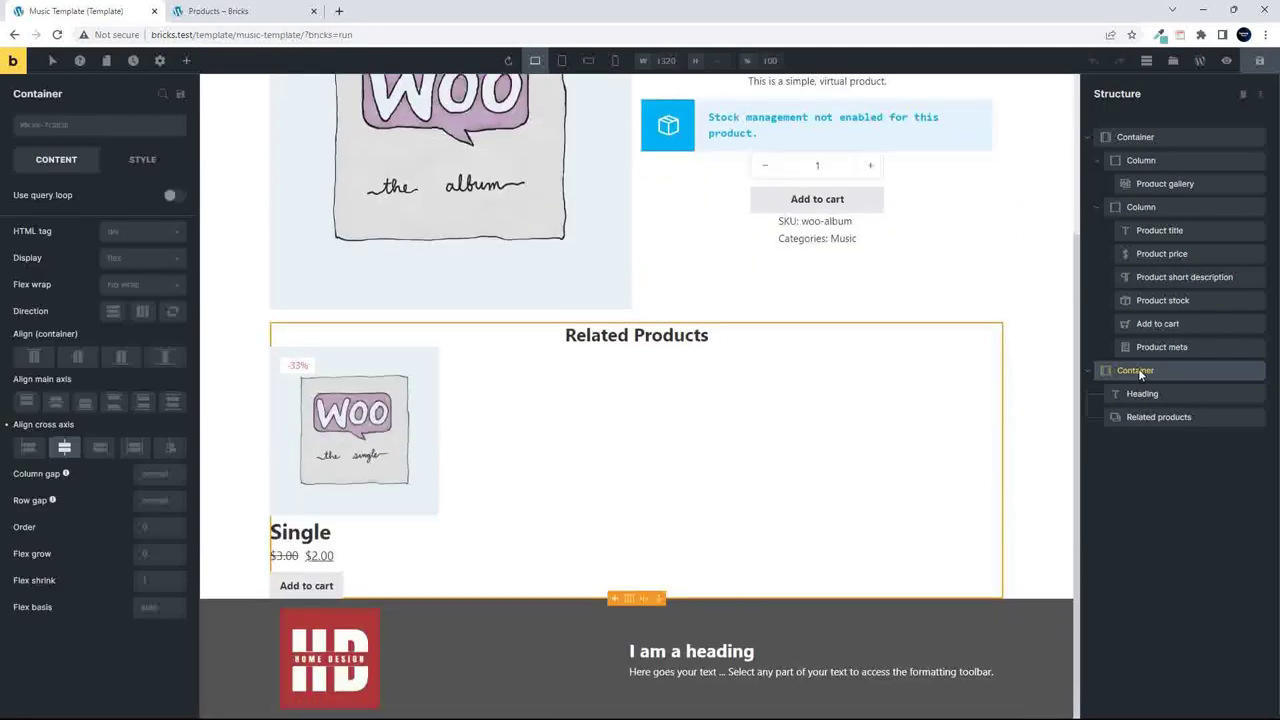
pyautogui.click(1243, 96)
pyautogui.click(1243, 98)
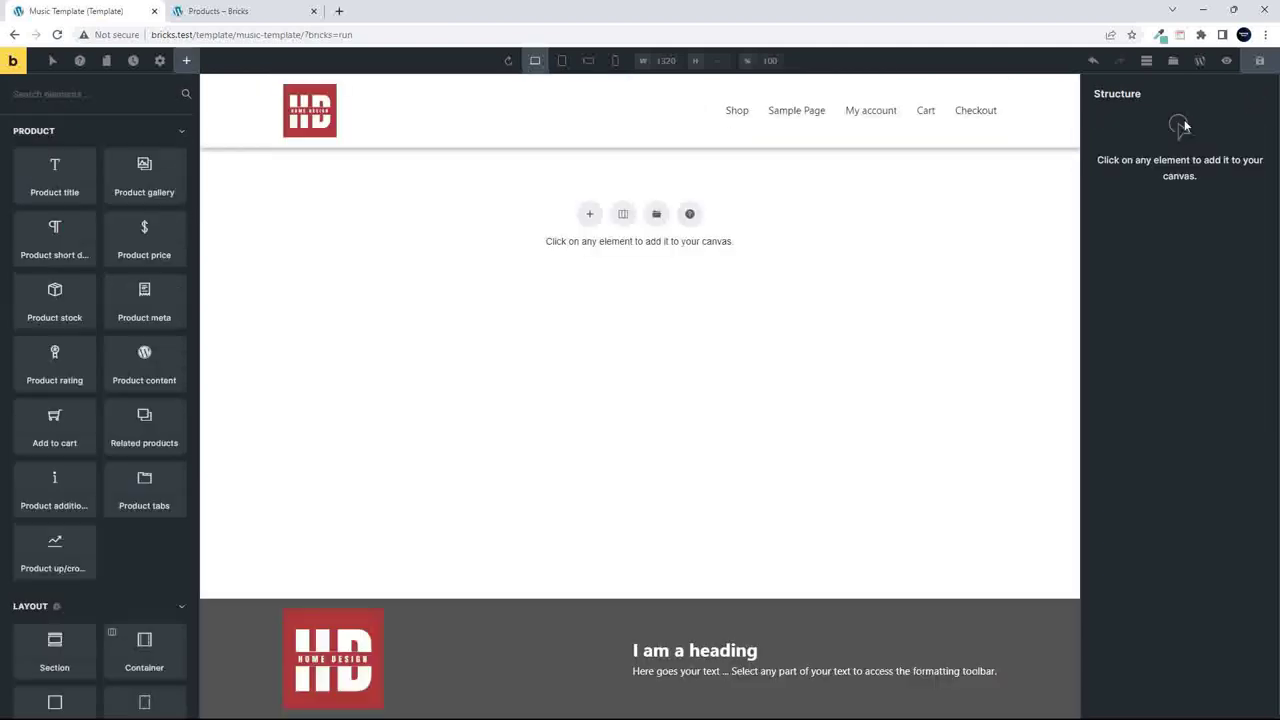
# Undo the removal and bring up the context actions for the Related Products container.
pyautogui.click(1095, 63)
pyautogui.click(1164, 370)
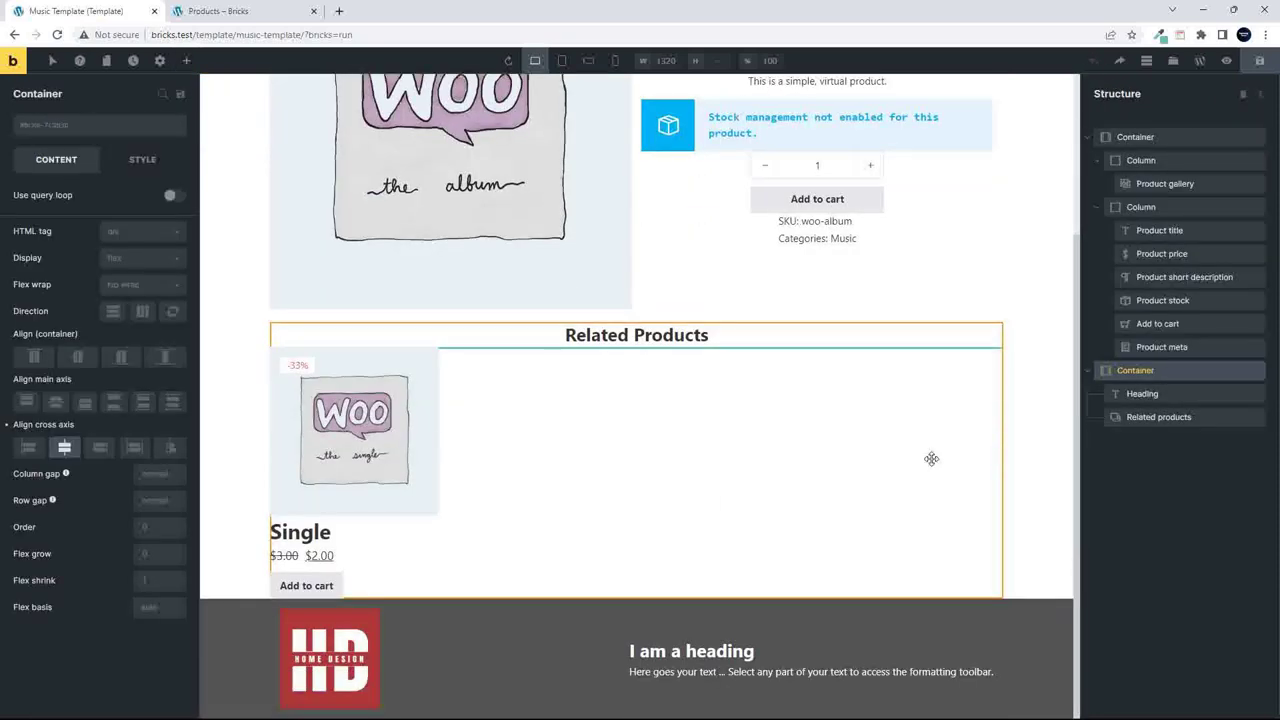
pyautogui.rightClick(288, 333)
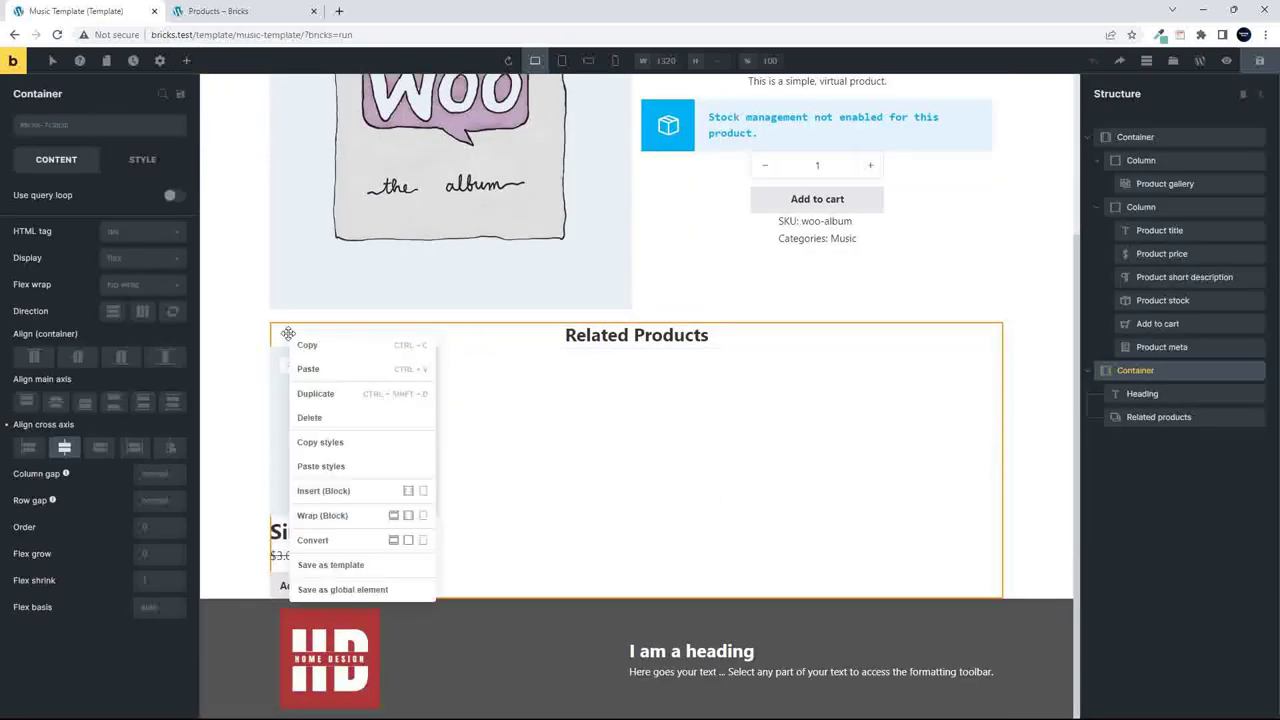
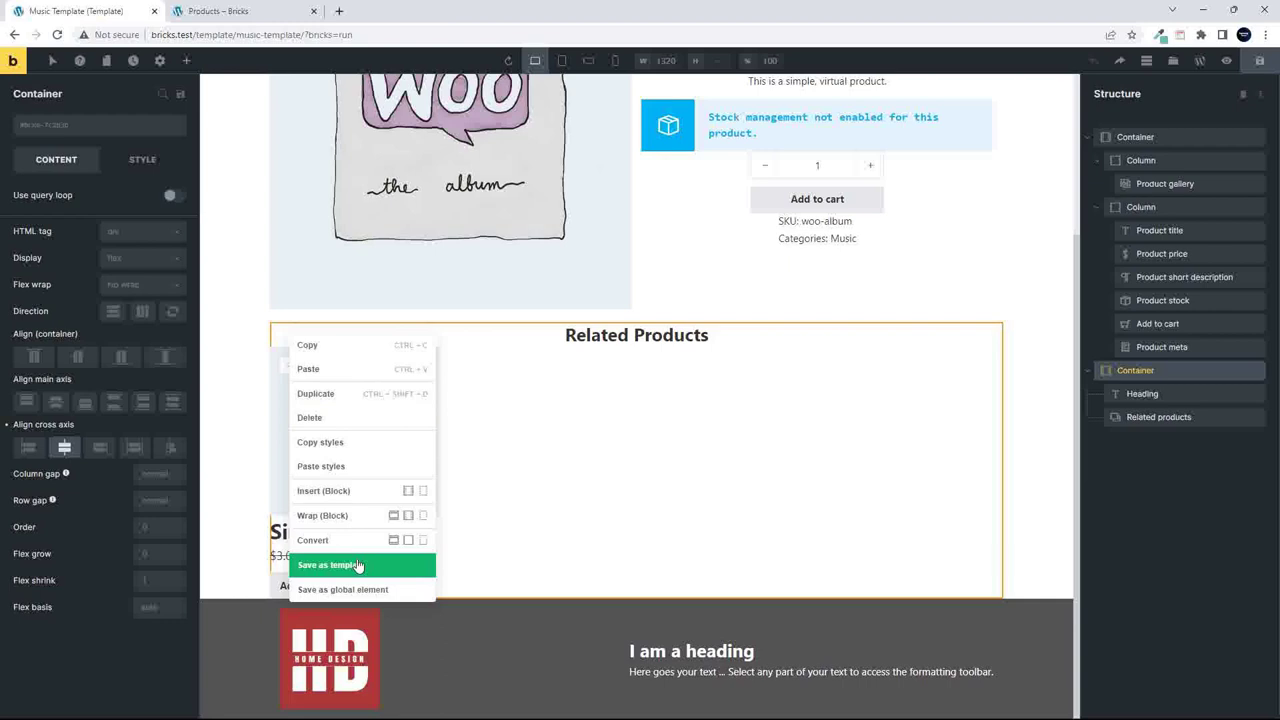
# Delete the plain Related Products container and insert the saved Related Products template in its place.
pyautogui.click(340, 419)
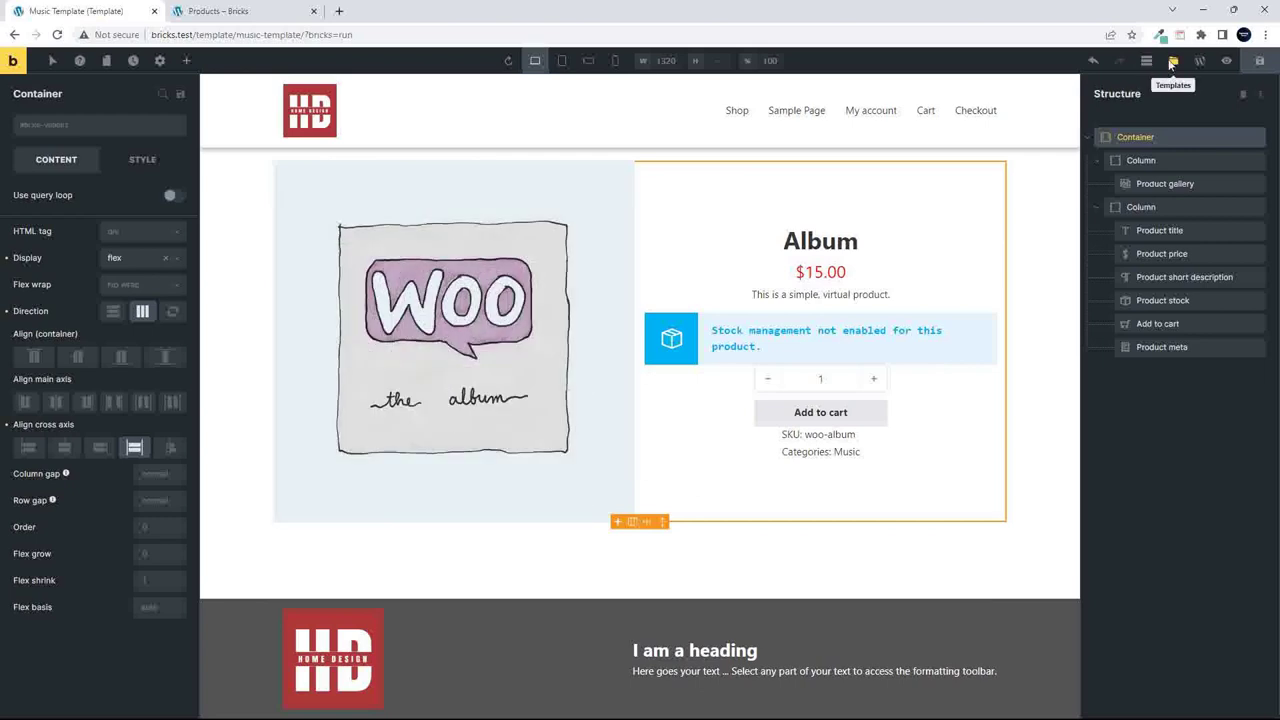
pyautogui.click(1173, 60)
pyautogui.moveTo(672, 303)
pyautogui.moveTo(915, 289)
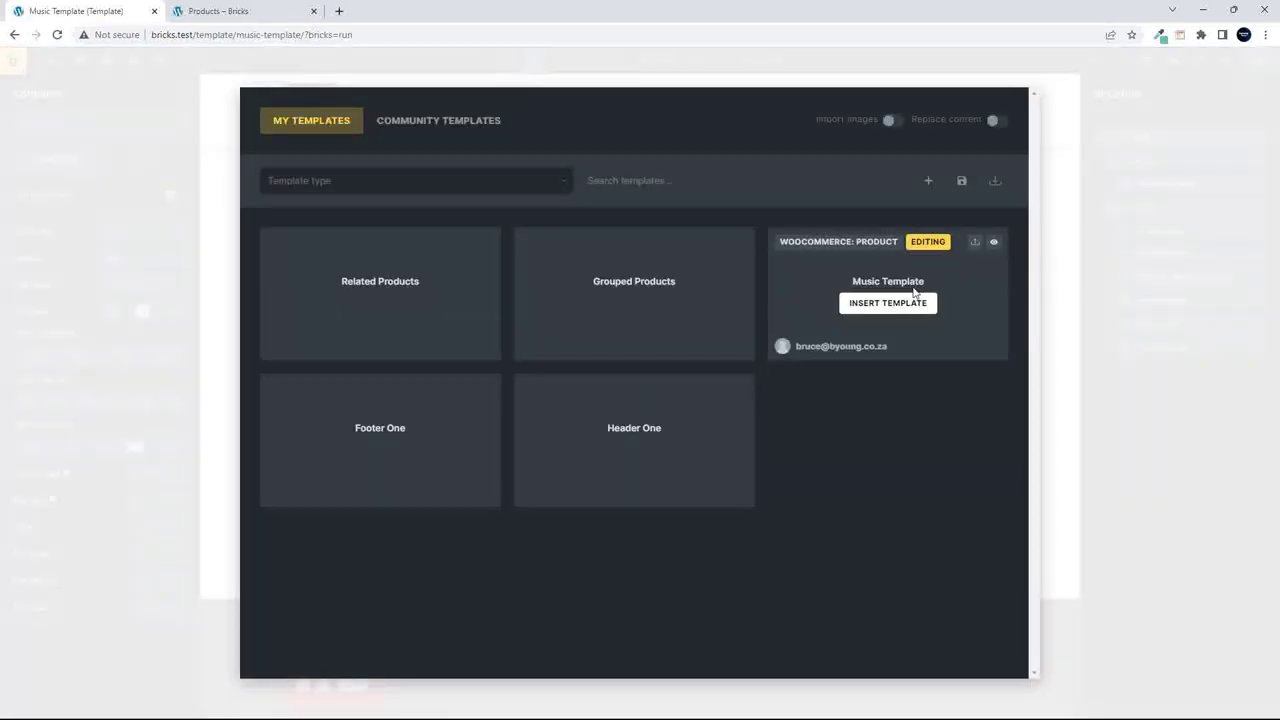
pyautogui.moveTo(355, 244)
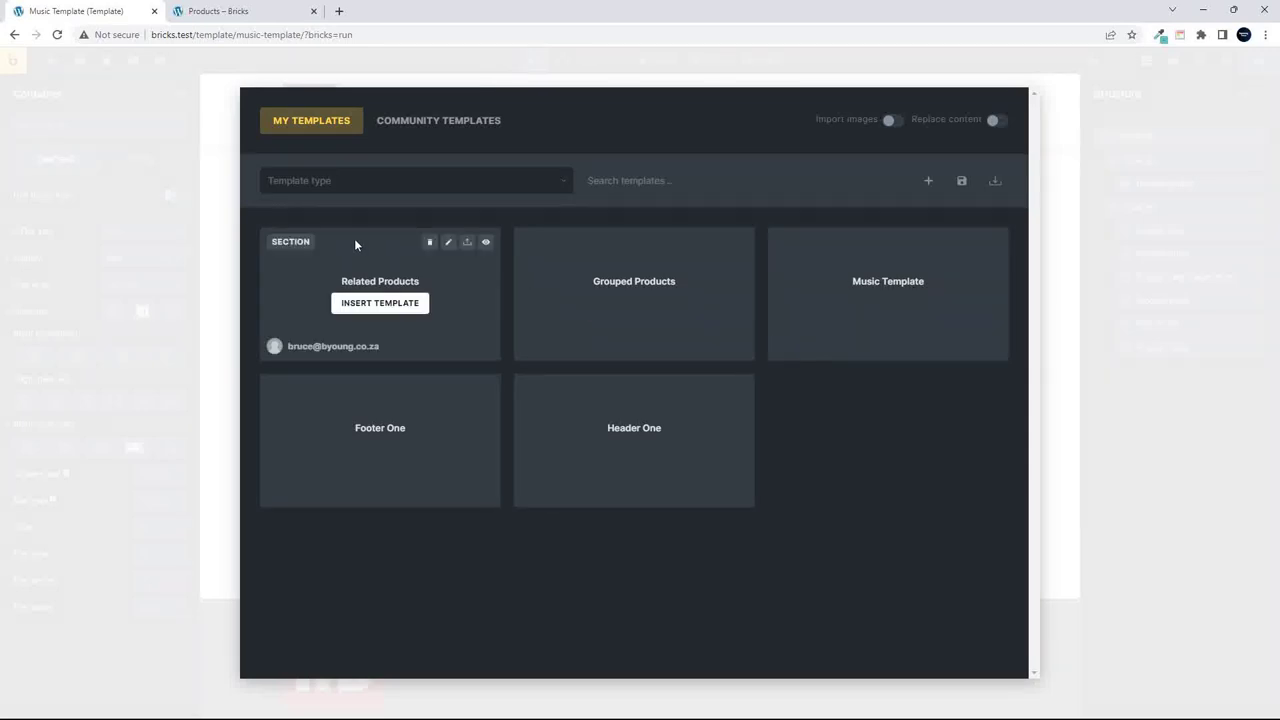
pyautogui.click(392, 302)
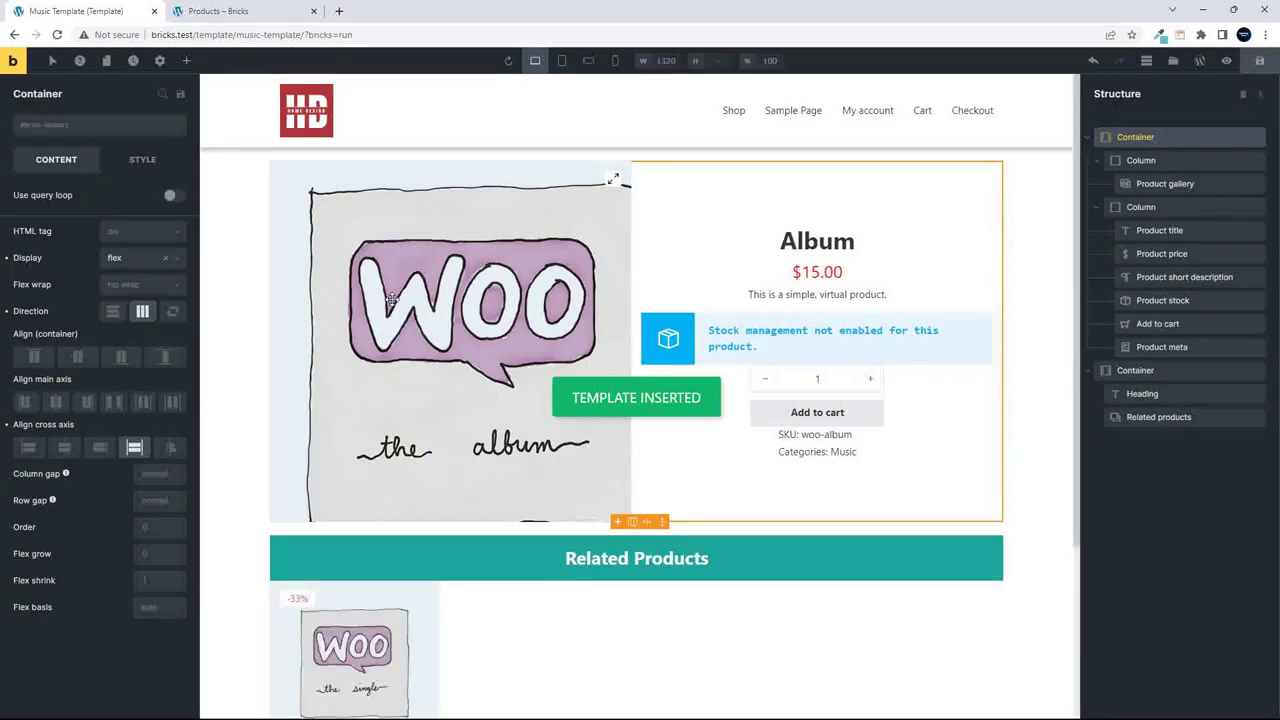
pyautogui.scroll(-3, 681, 625)
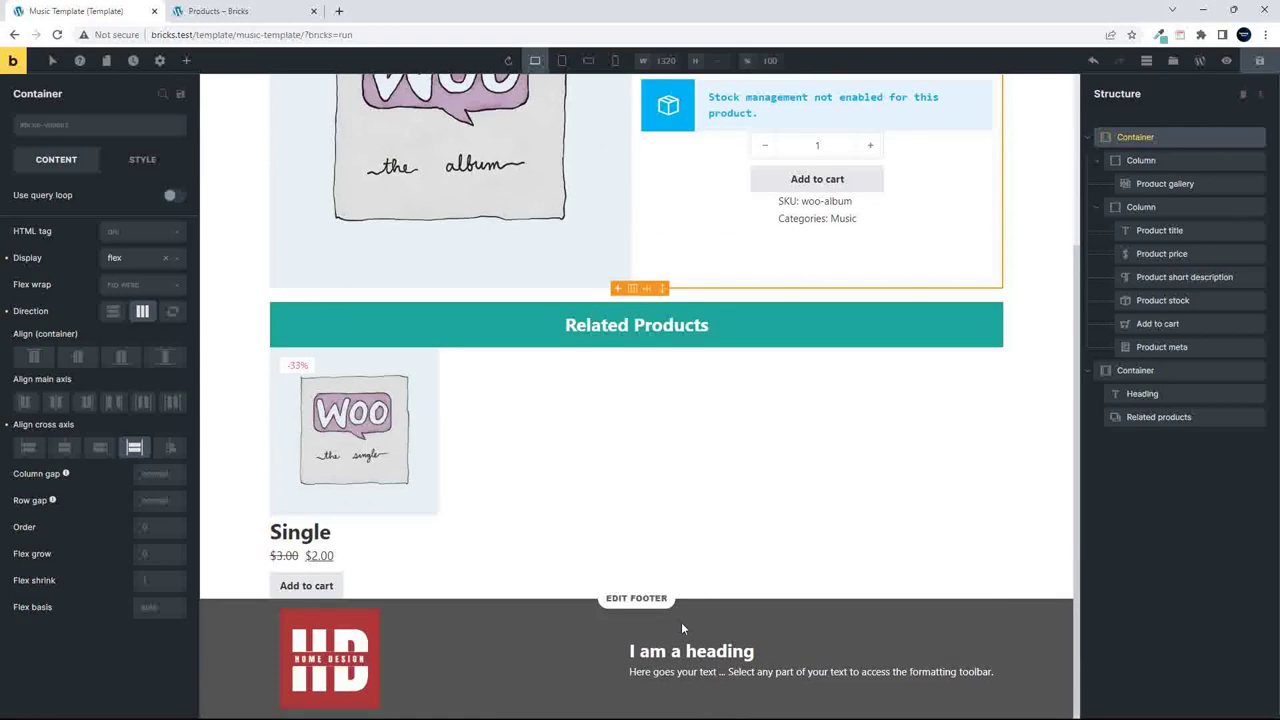
pyautogui.scroll(3, 681, 622)
# Save the Music Template and review the updated page.
pyautogui.click(1261, 62)
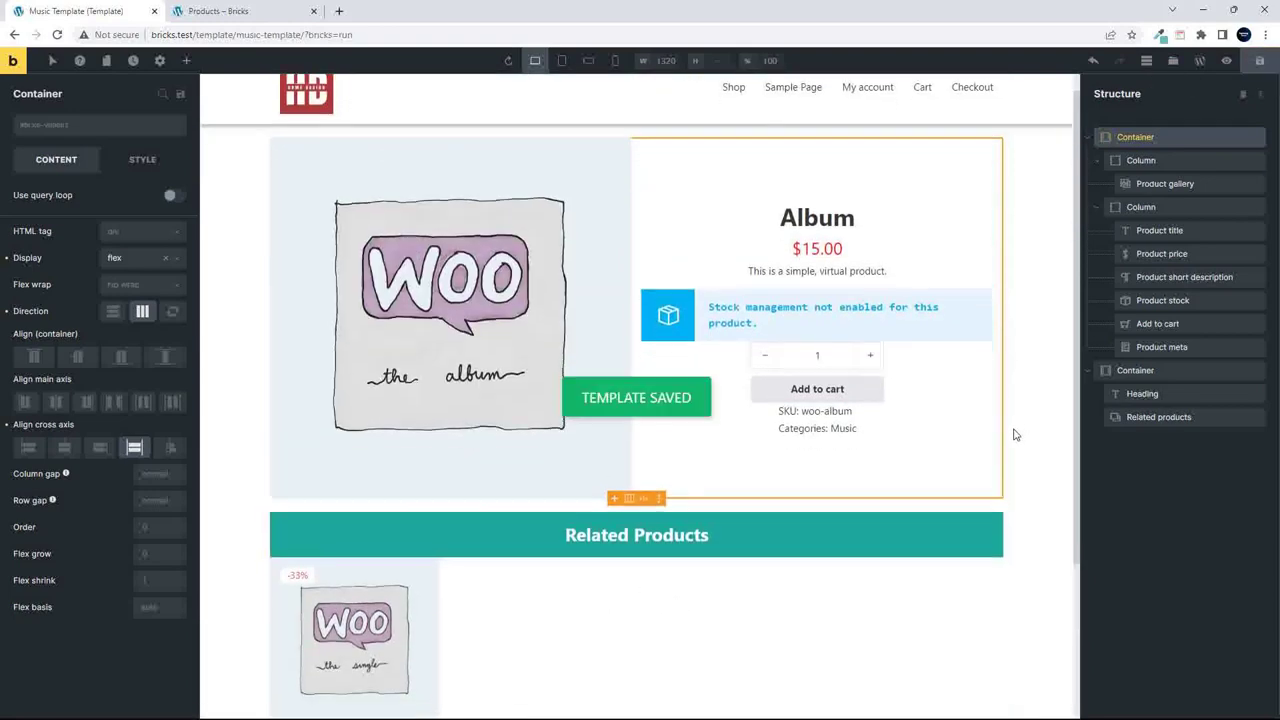
pyautogui.scroll(-2, 1015, 435)
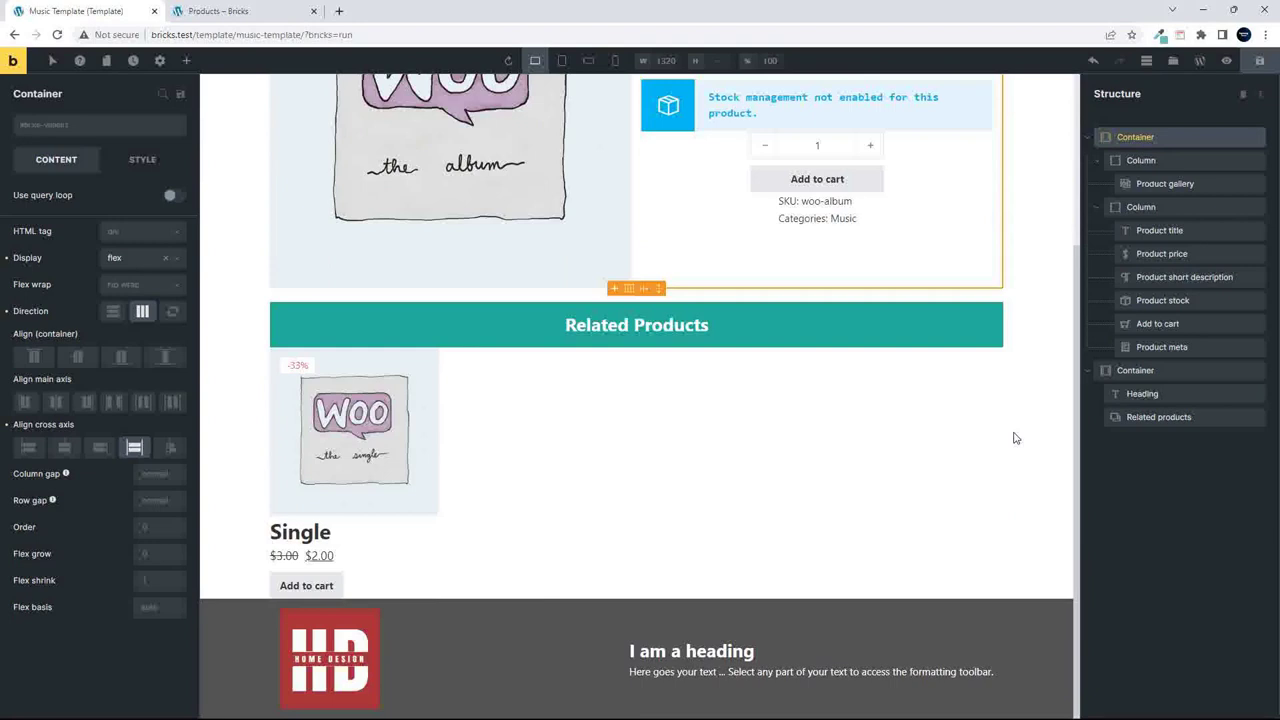
pyautogui.scroll(1, 1015, 438)
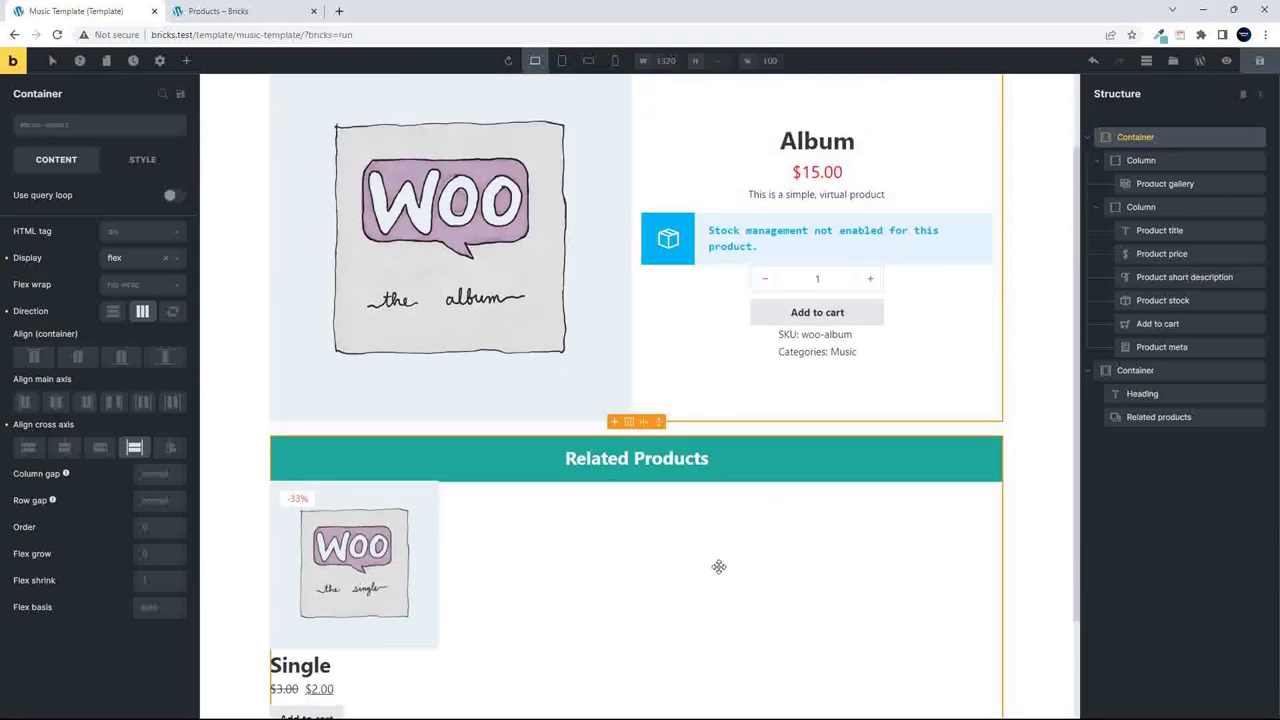
pyautogui.scroll(-1, 674, 557)
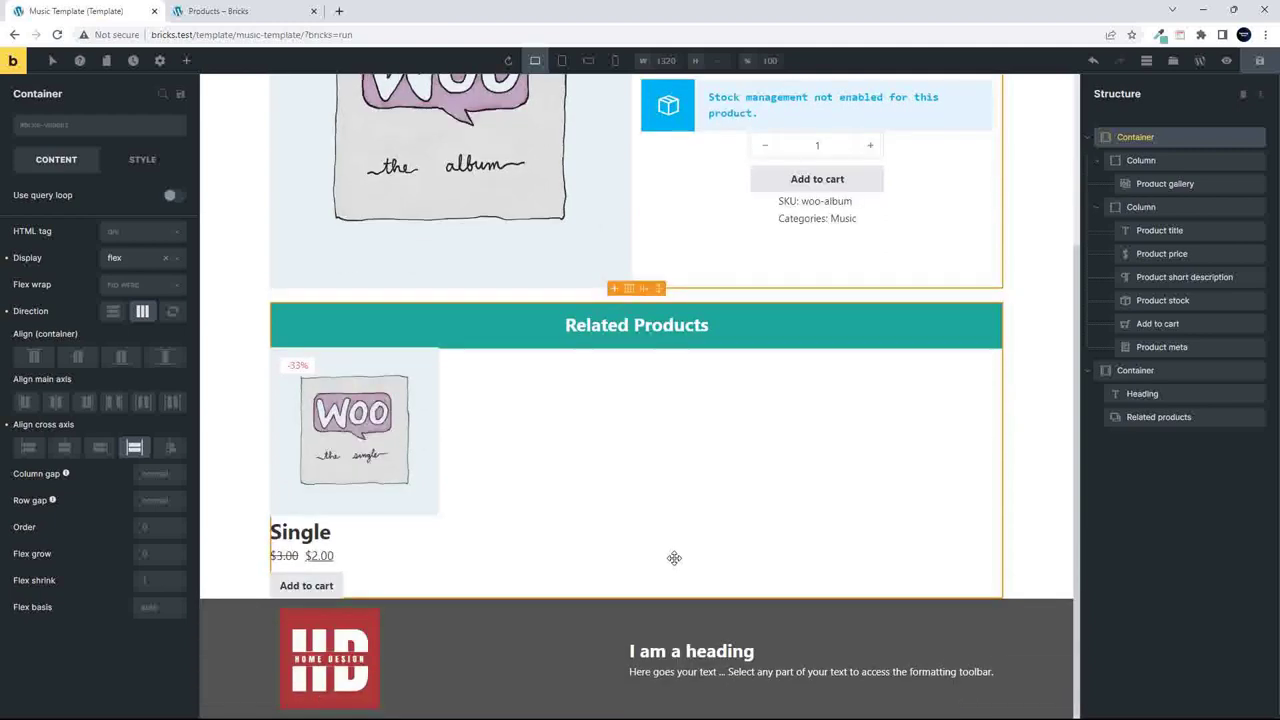
pyautogui.click(1226, 63)
pyautogui.click(1200, 62)
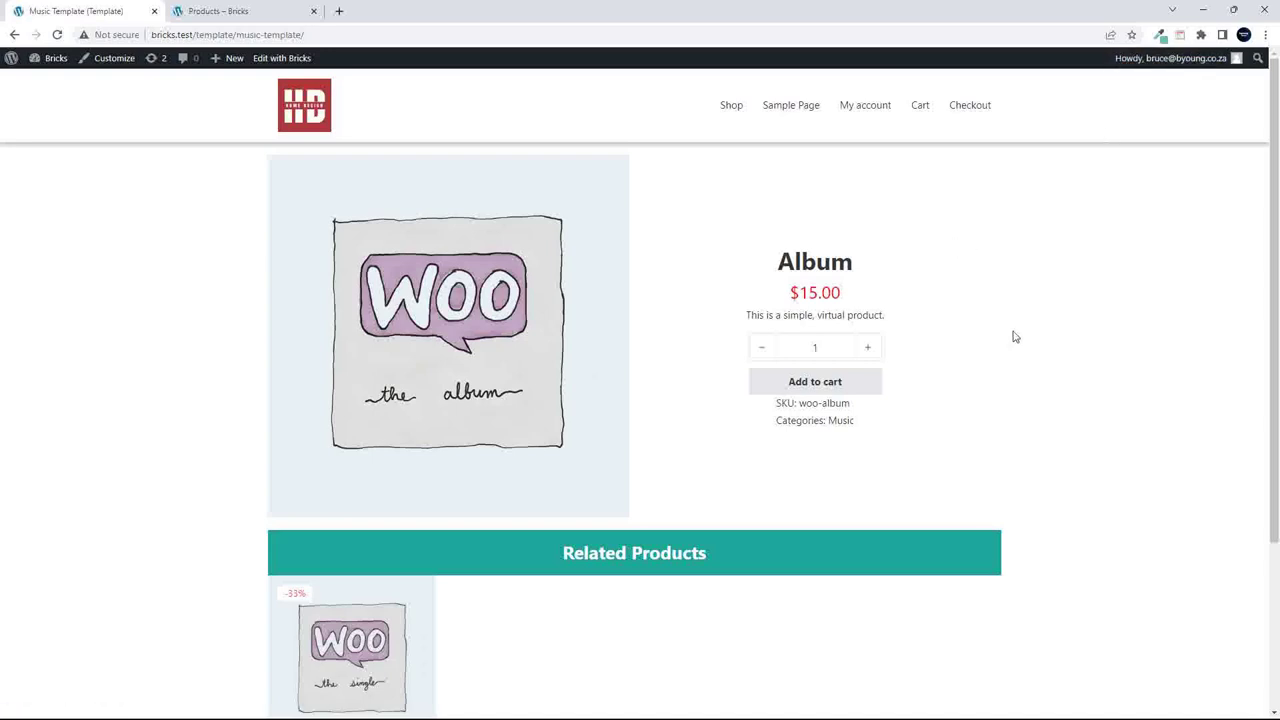
pyautogui.scroll(-2, 1014, 337)
pyautogui.scroll(2, 1014, 339)
pyautogui.click(14, 35)
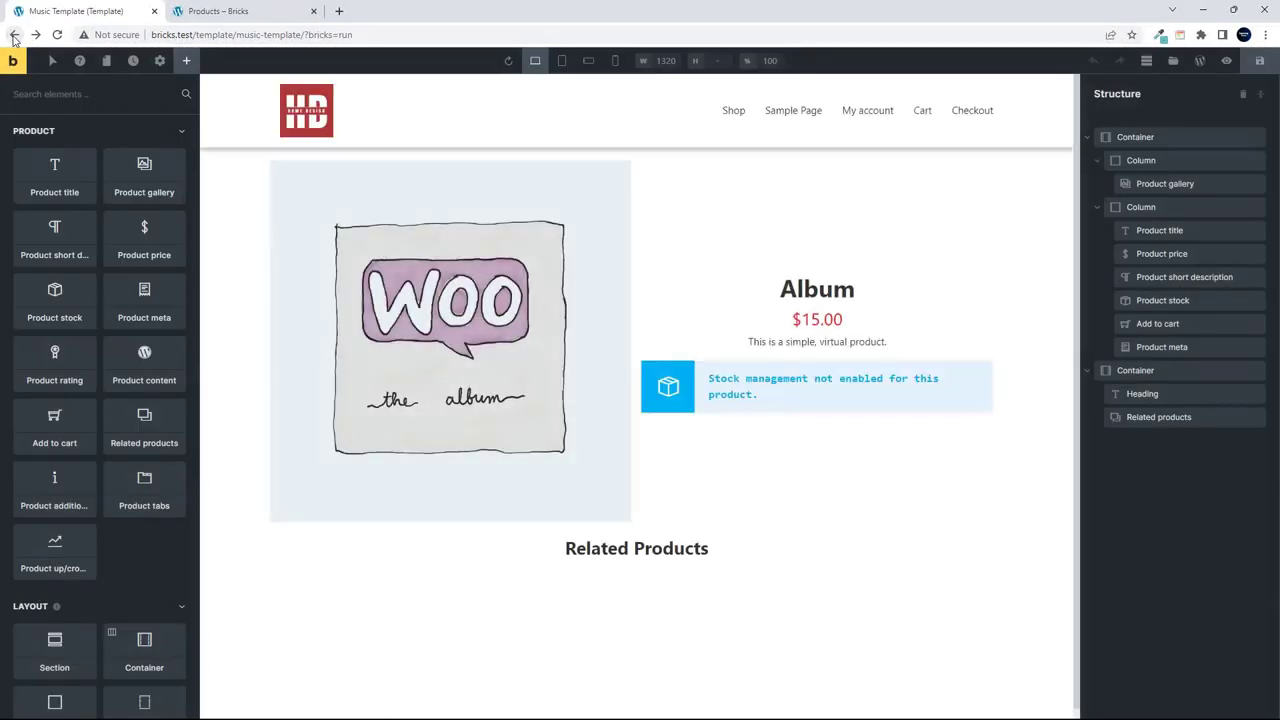
# Add a new Container and move it to the top, above the product layout.
pyautogui.click(1125, 161)
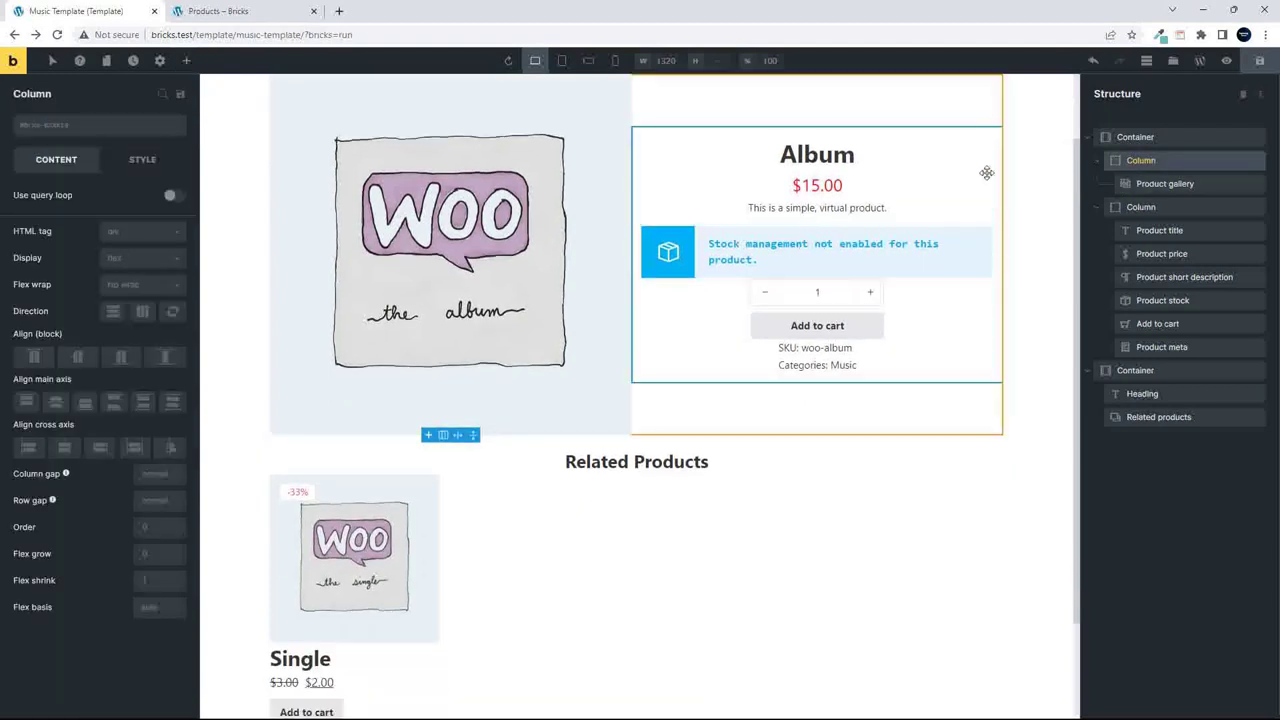
pyautogui.click(972, 112)
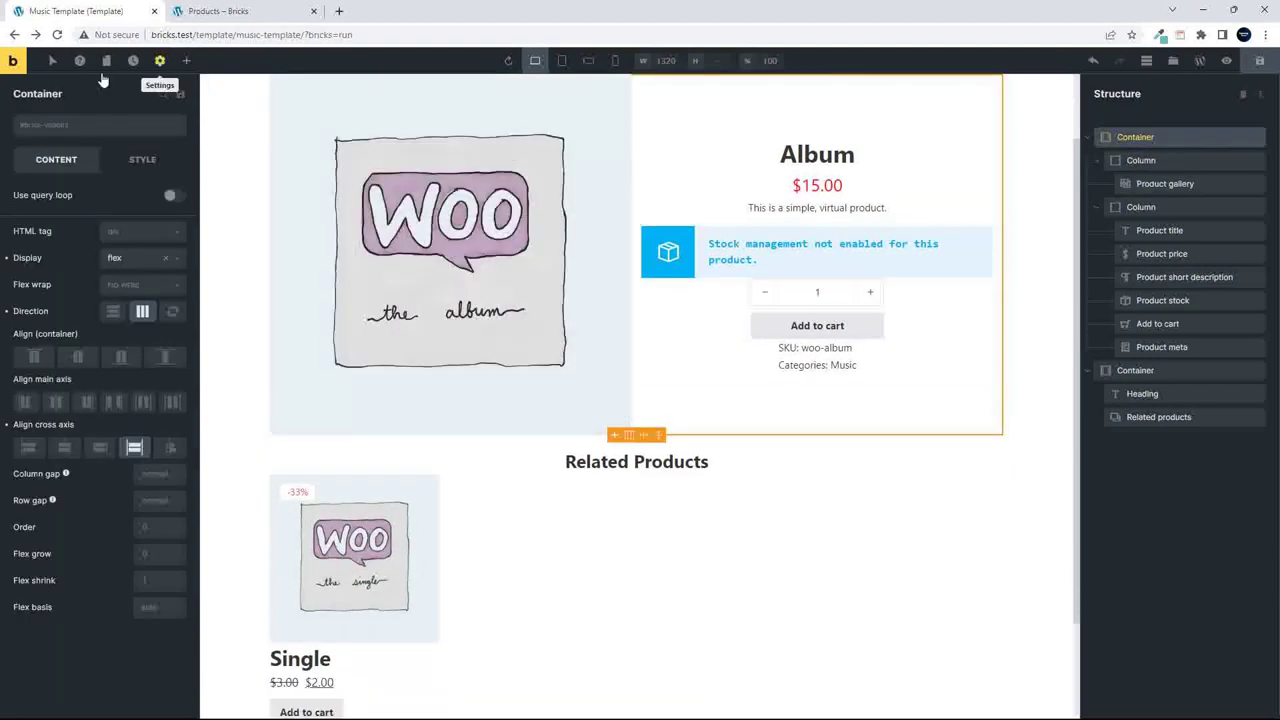
pyautogui.click(186, 60)
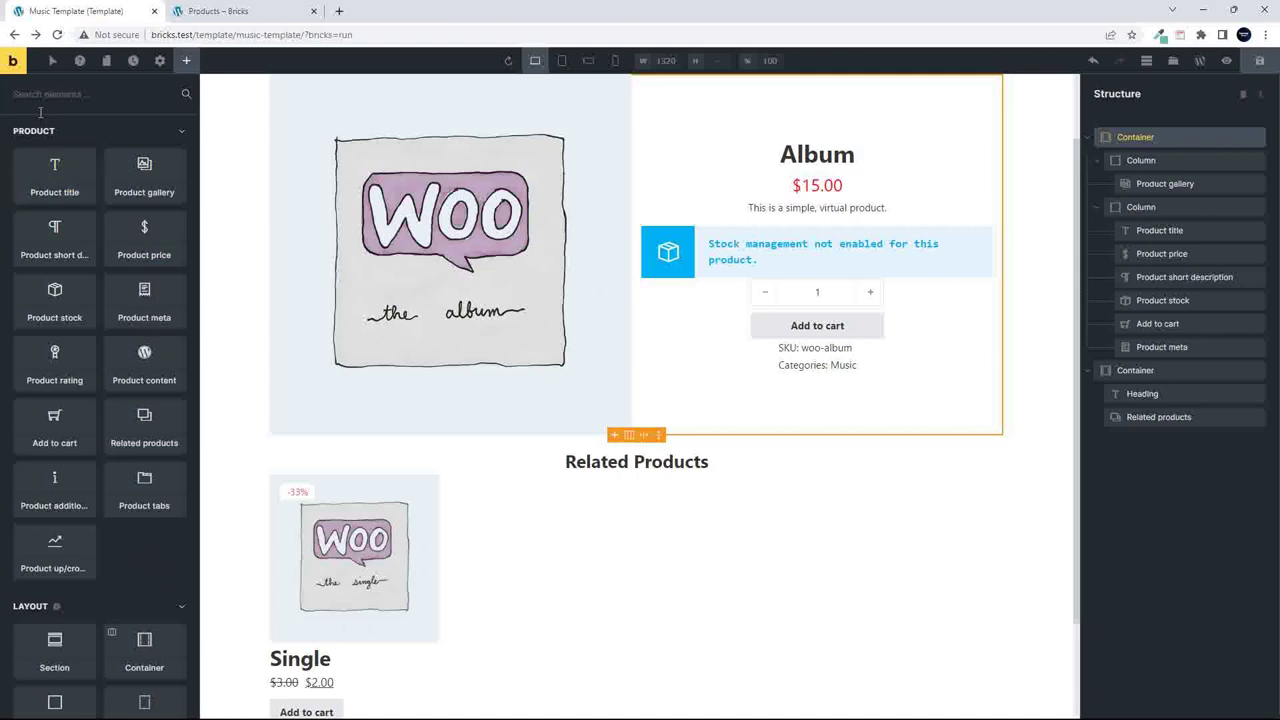
pyautogui.write('con')
pyautogui.click(54, 152)
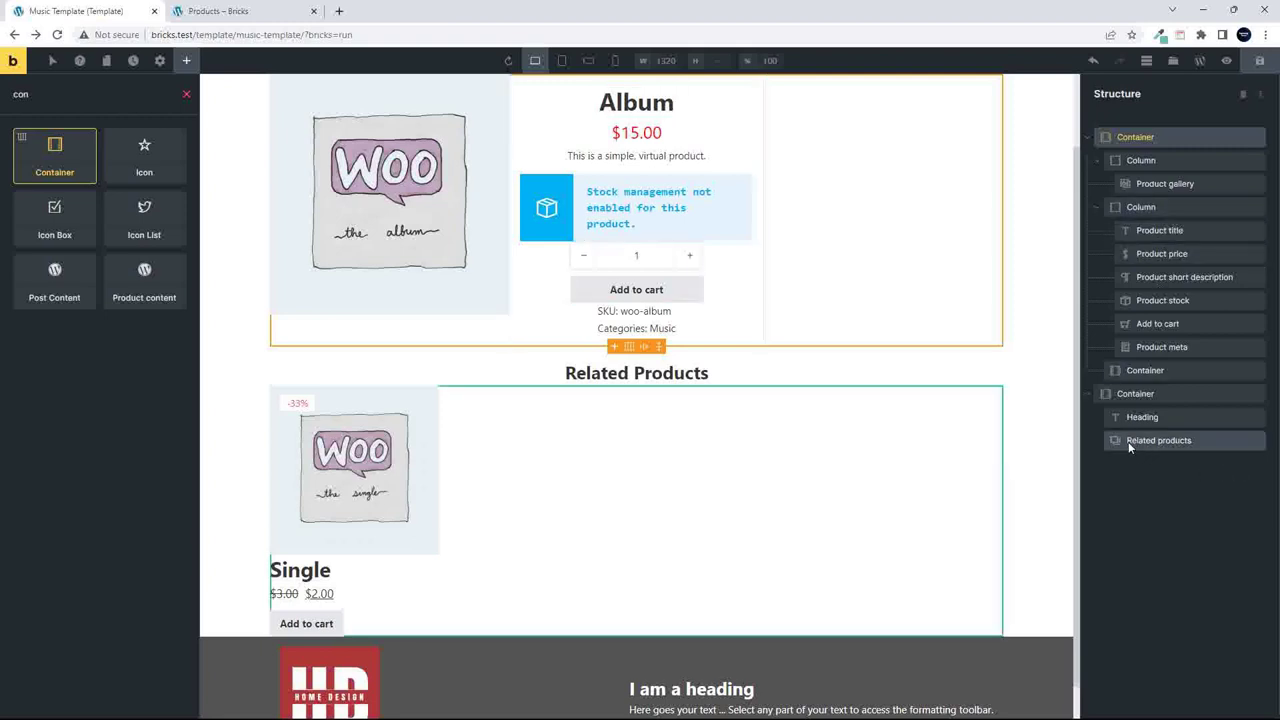
pyautogui.moveTo(1118, 372); pyautogui.dragTo(1133, 135)
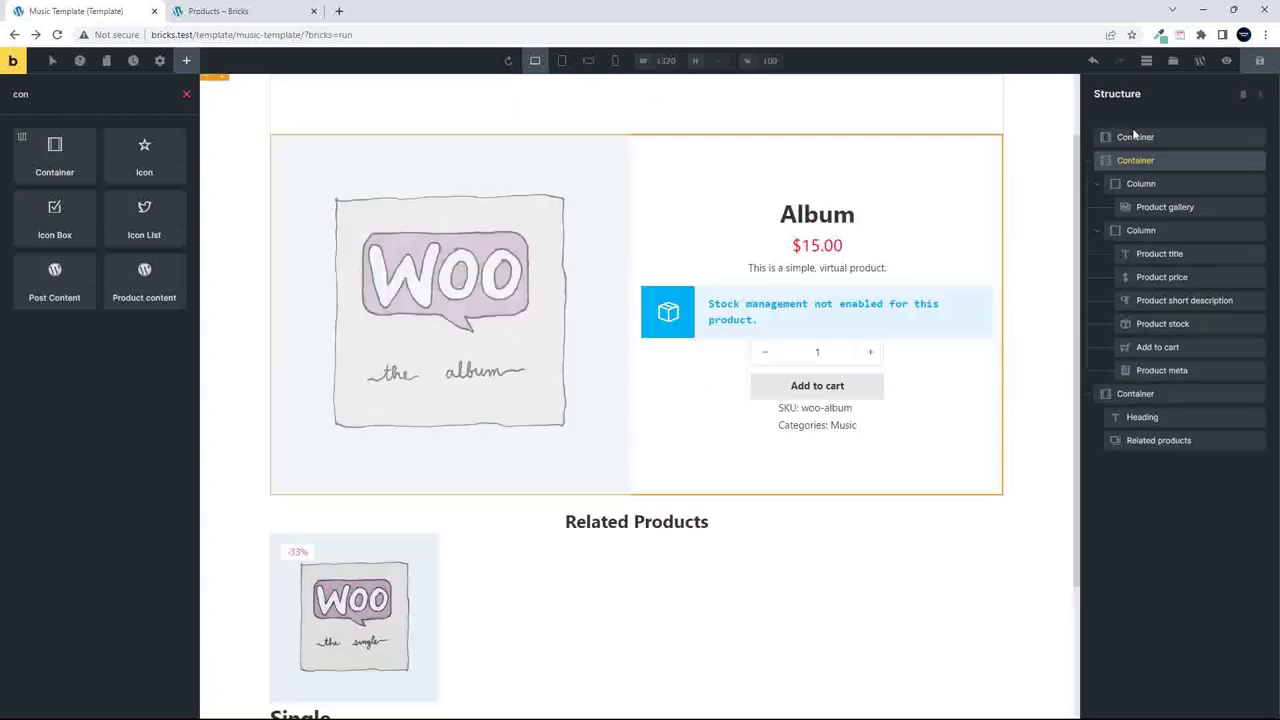
pyautogui.click(1133, 136)
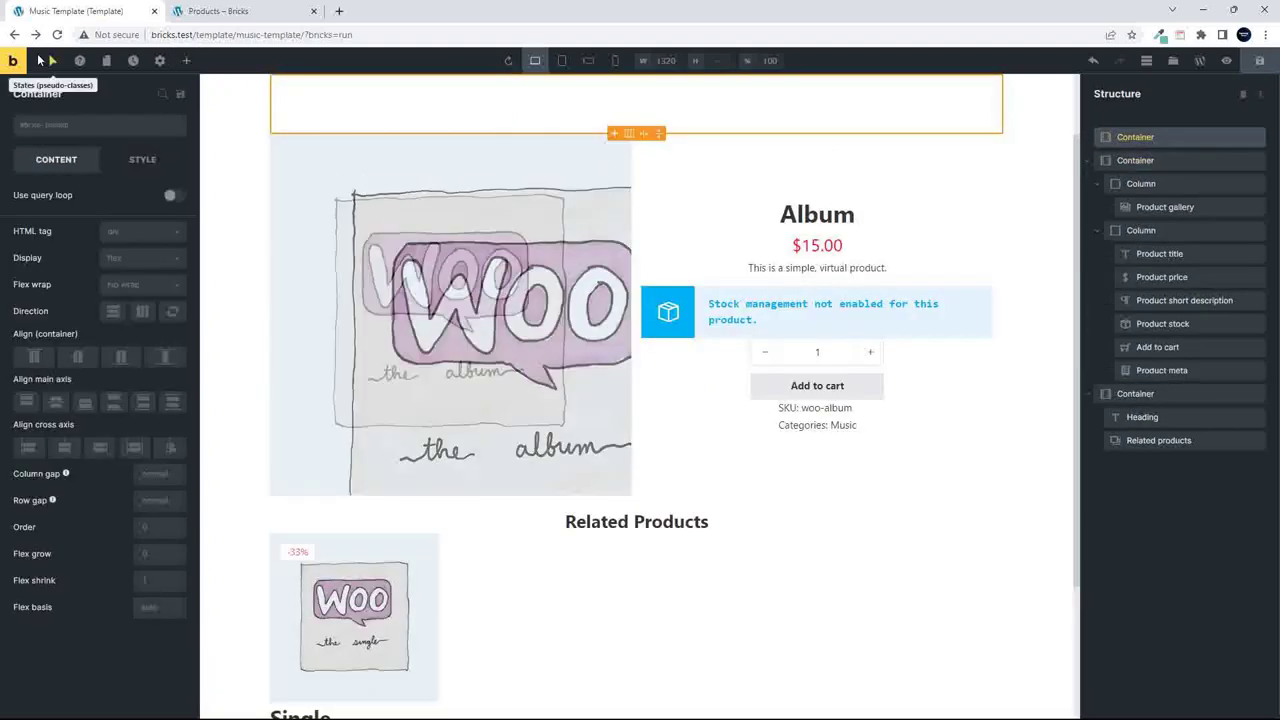
# Put Breadcrumbs in the top container, give it a 20 bottom margin, and save.
pyautogui.click(186, 61)
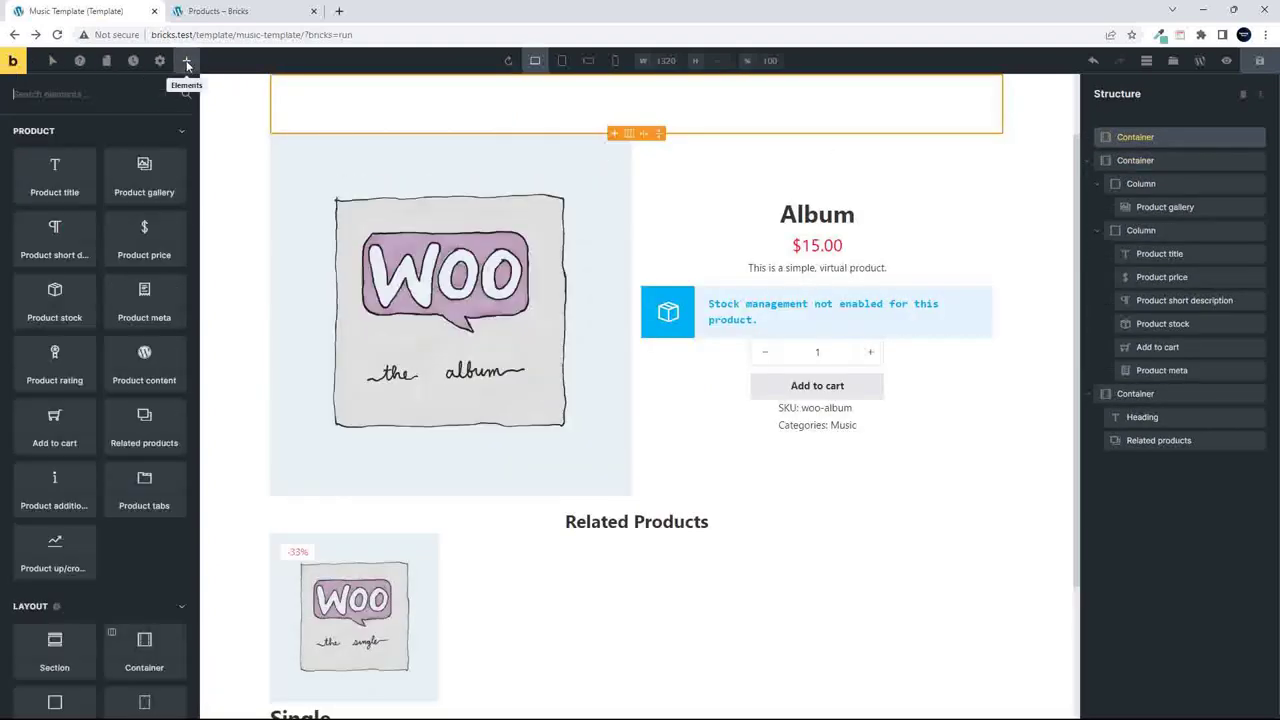
pyautogui.write('bread')
pyautogui.click(57, 160)
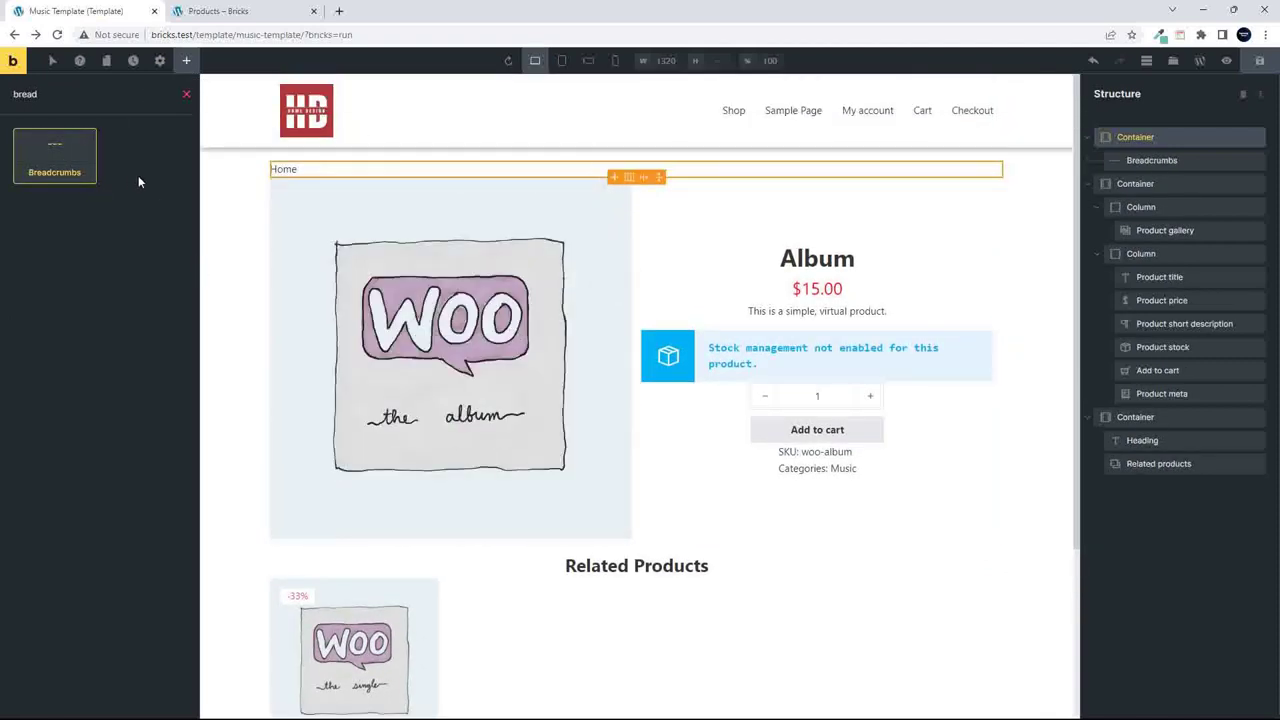
pyautogui.click(349, 172)
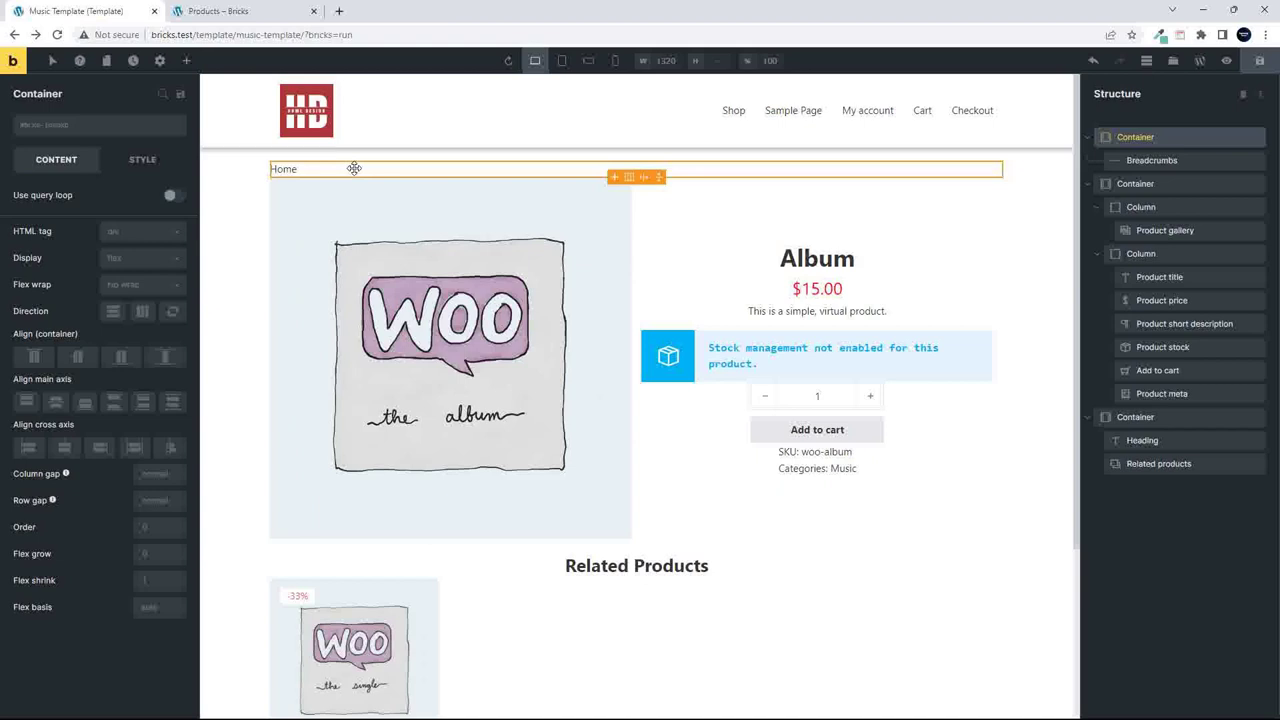
pyautogui.click(140, 165)
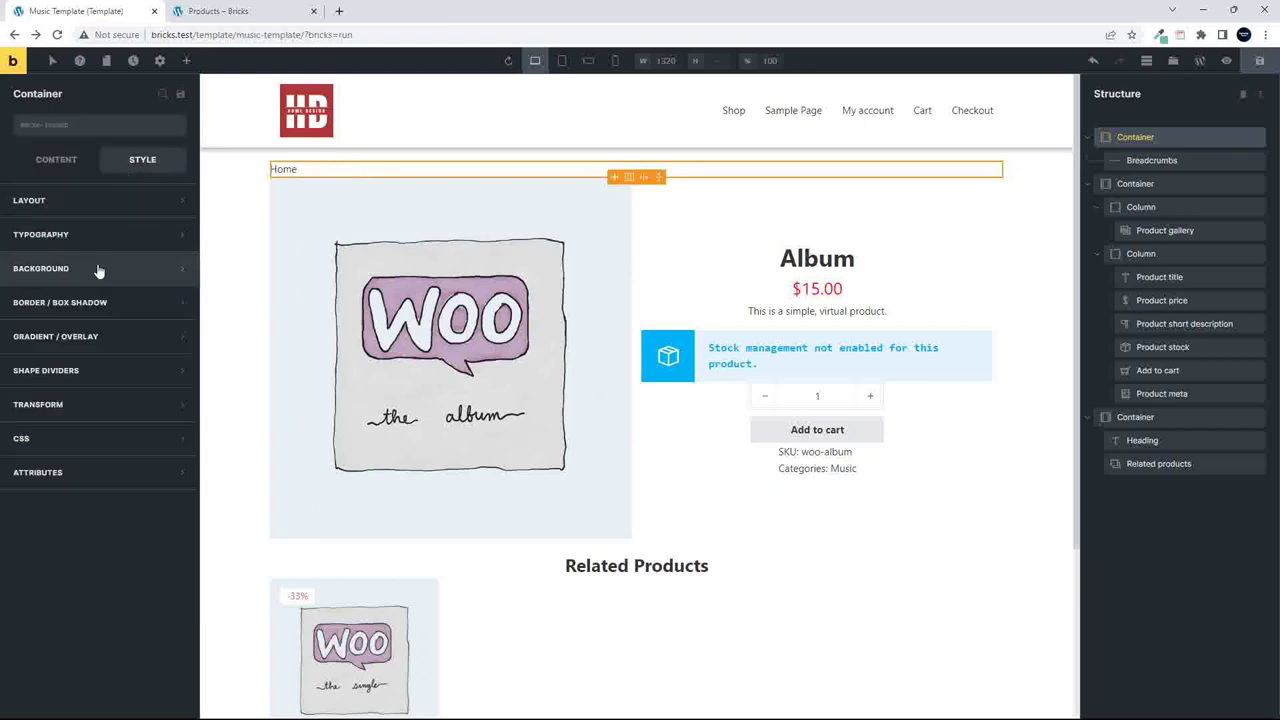
pyautogui.click(100, 202)
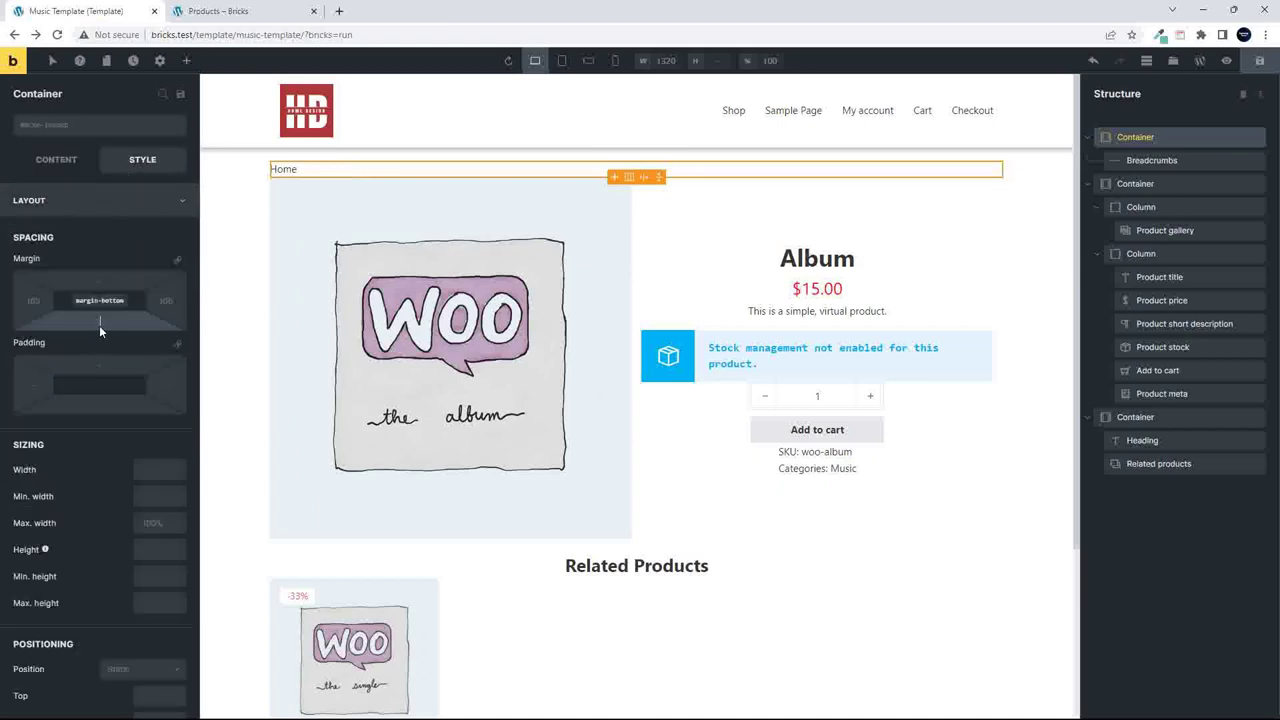
pyautogui.write('20')
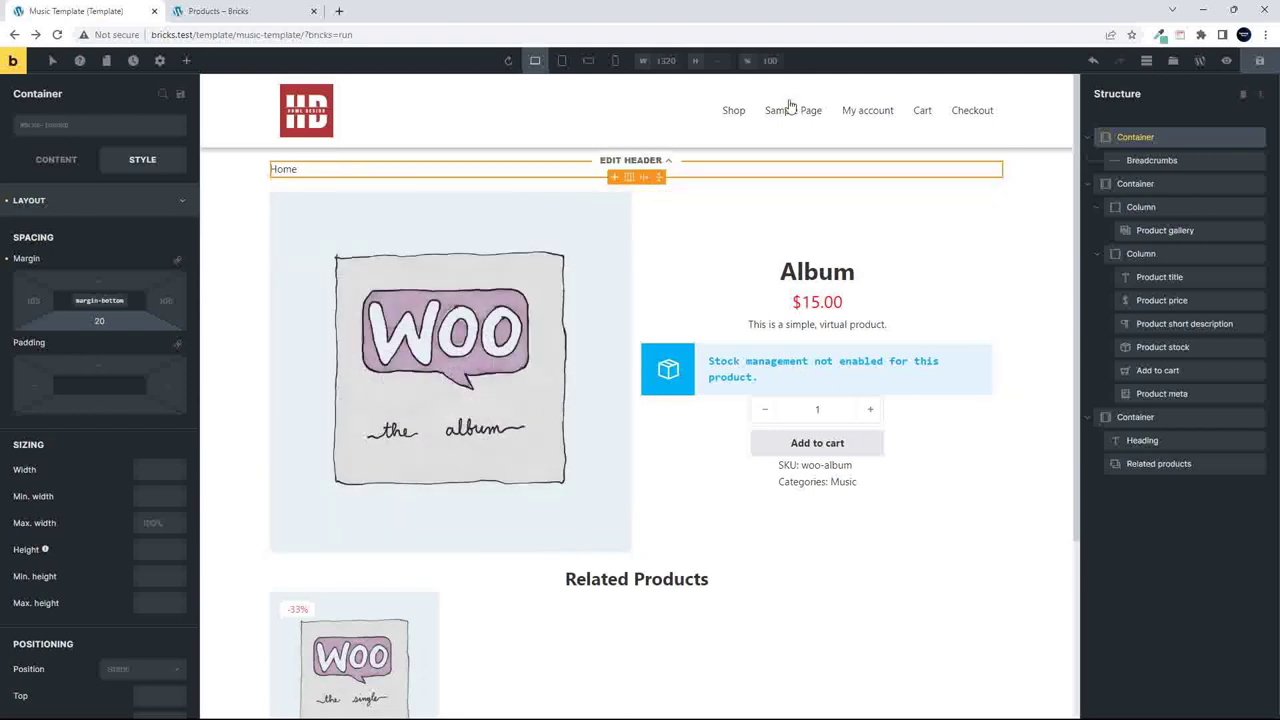
pyautogui.click(1259, 60)
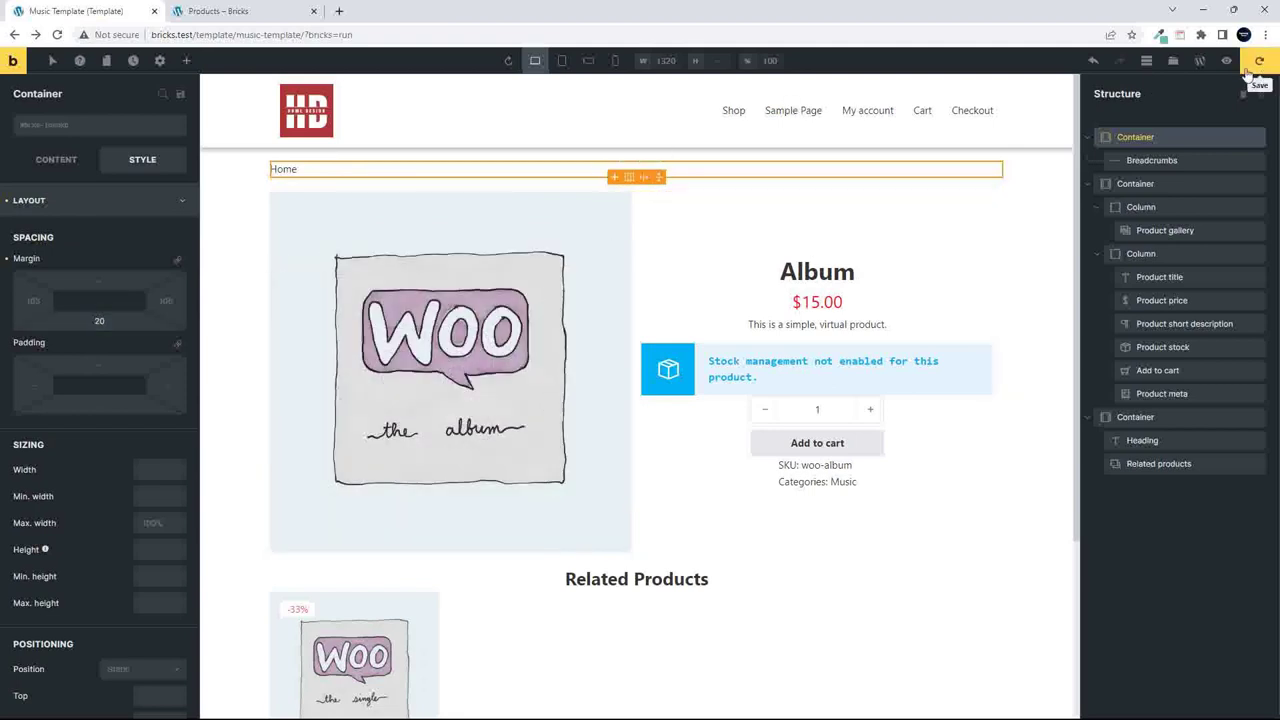
pyautogui.click(275, 10)
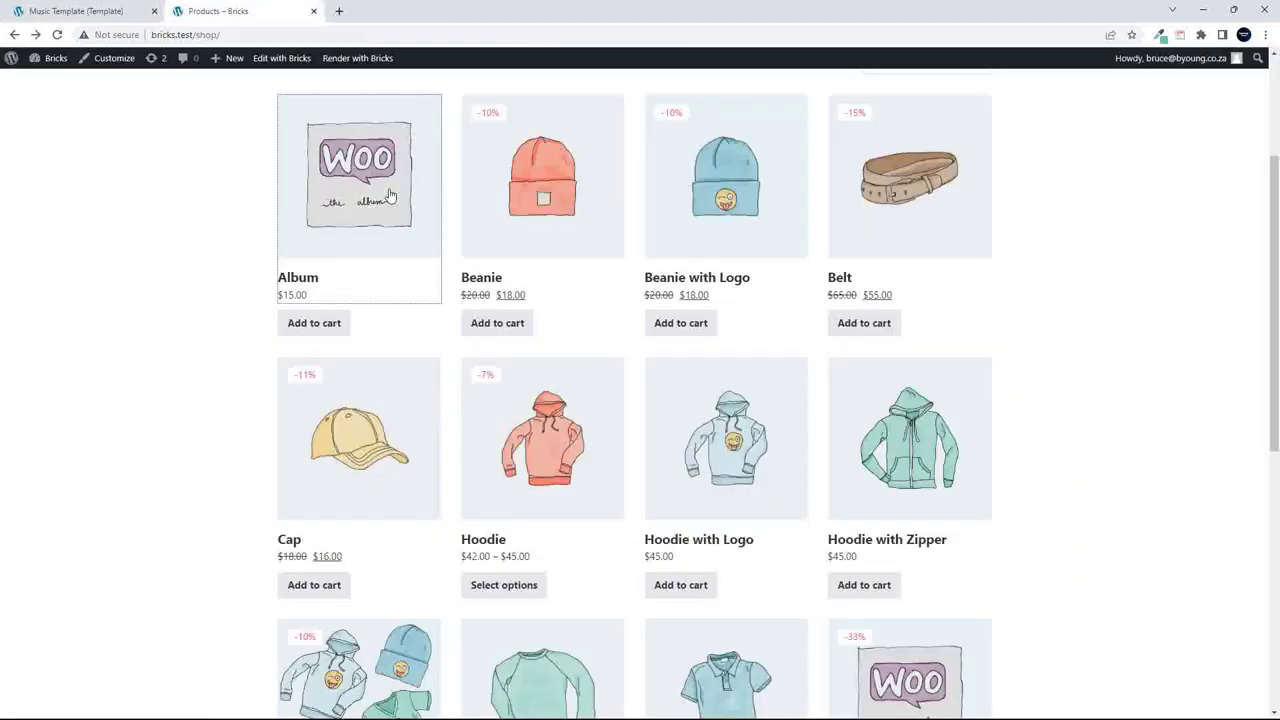
# Reload the storefront and open the Beanie with Logo product page from the Shop.
pyautogui.press('F5')
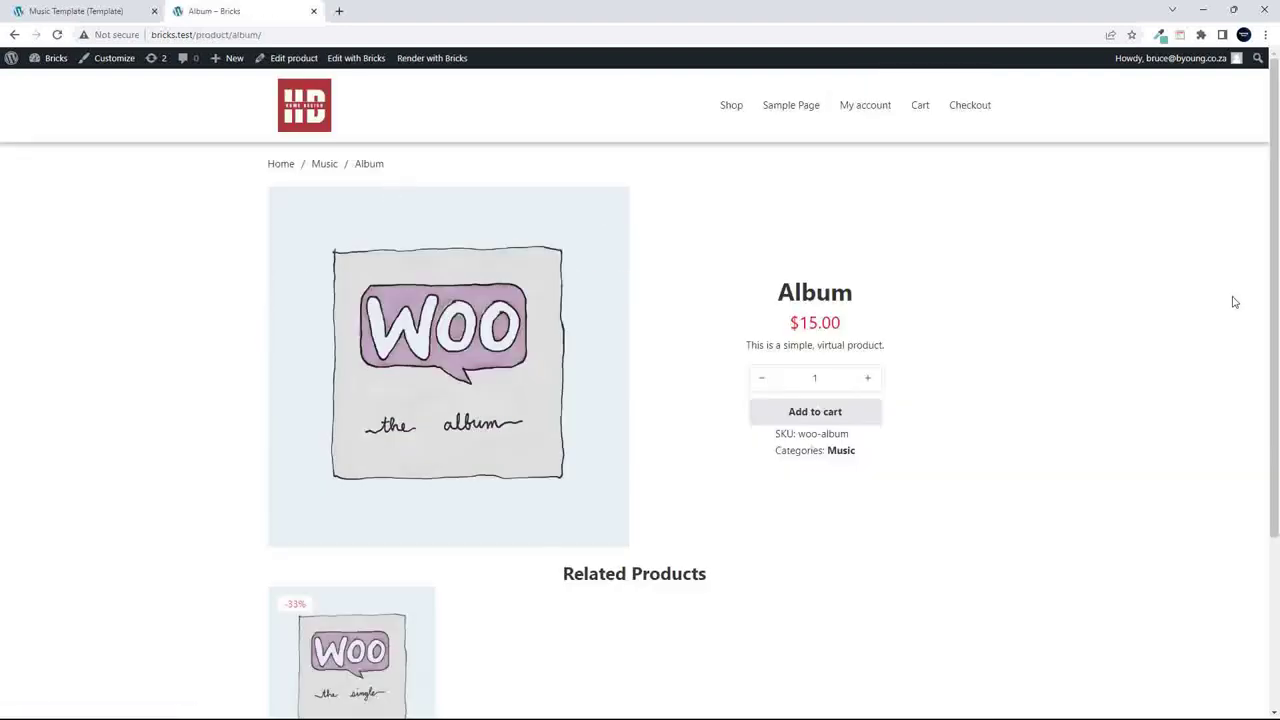
pyautogui.click(734, 106)
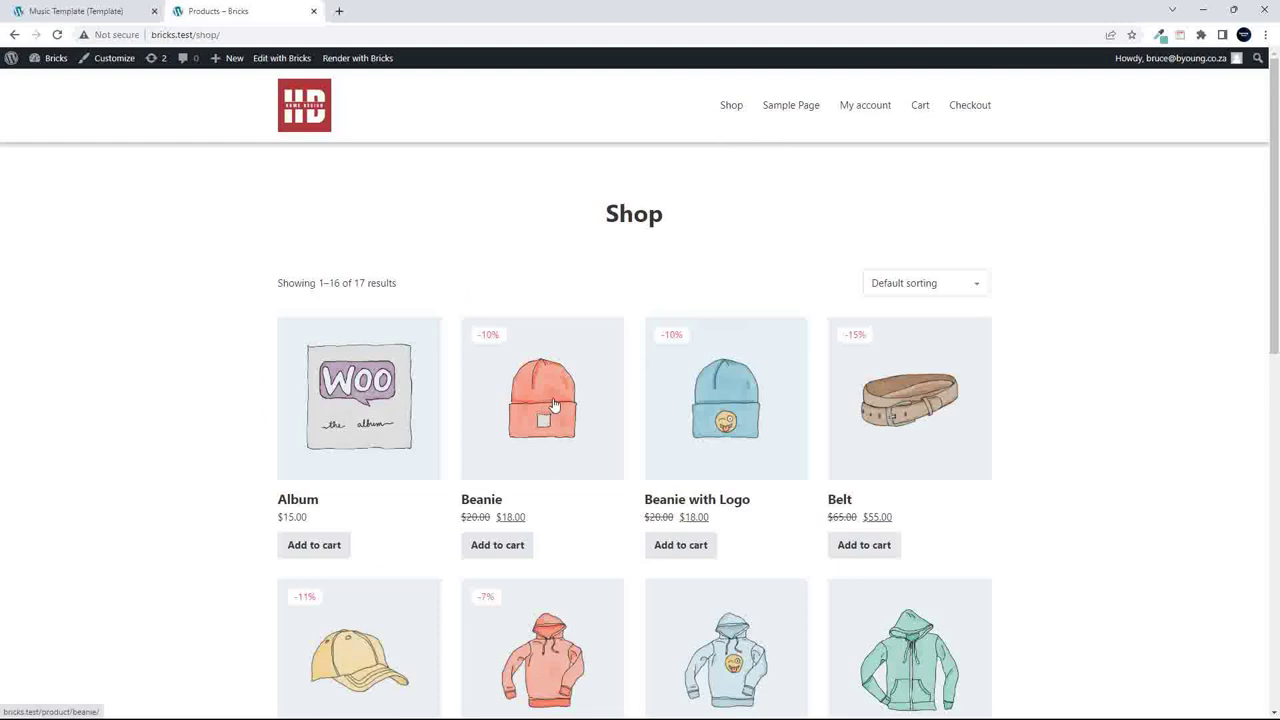
pyautogui.scroll(-1, 550, 403)
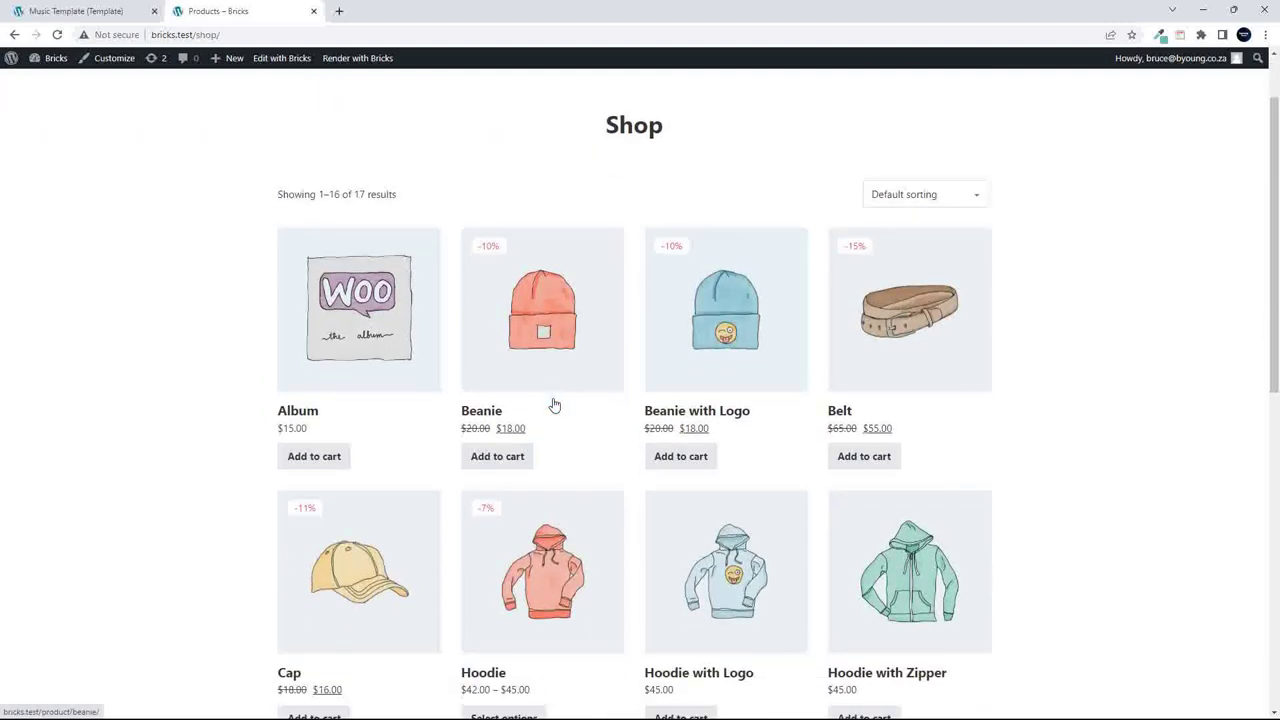
pyautogui.click(737, 313)
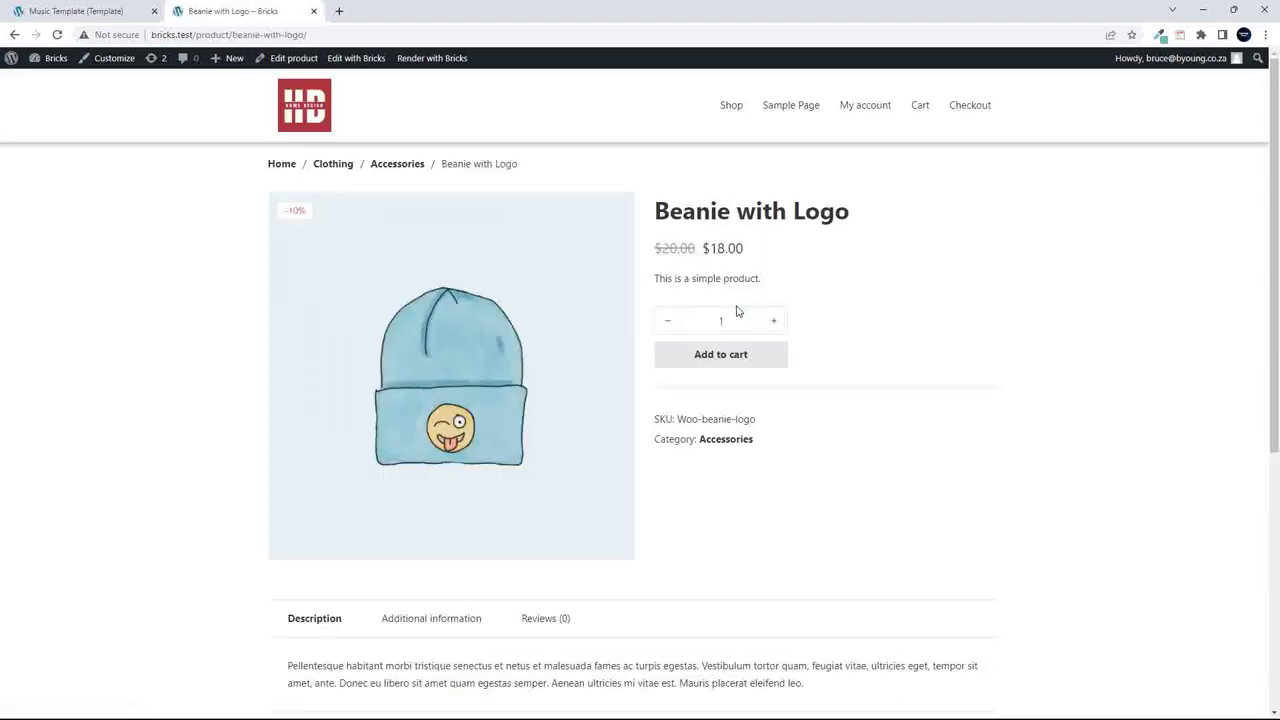
# Return to the Shop listing, then go back to the Music Template editor.
pyautogui.scroll(-3, 1035, 400)
pyautogui.scroll(-2, 1035, 401)
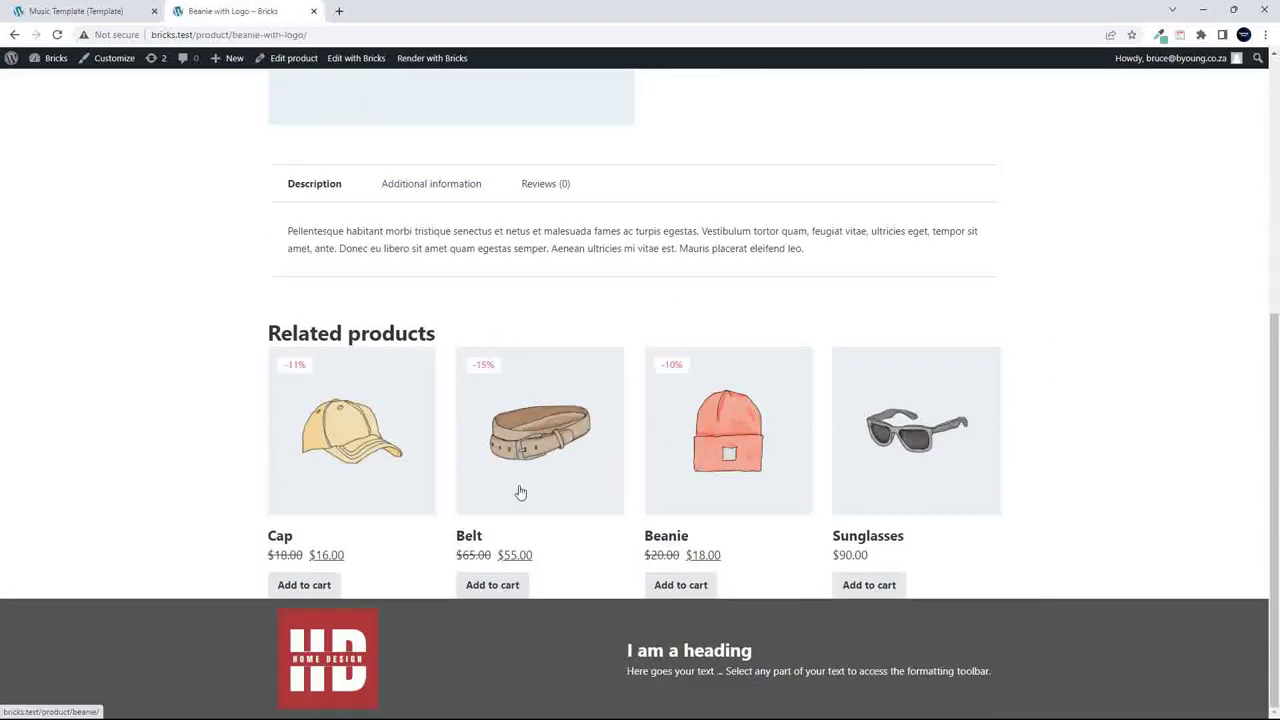
pyautogui.scroll(4, 551, 438)
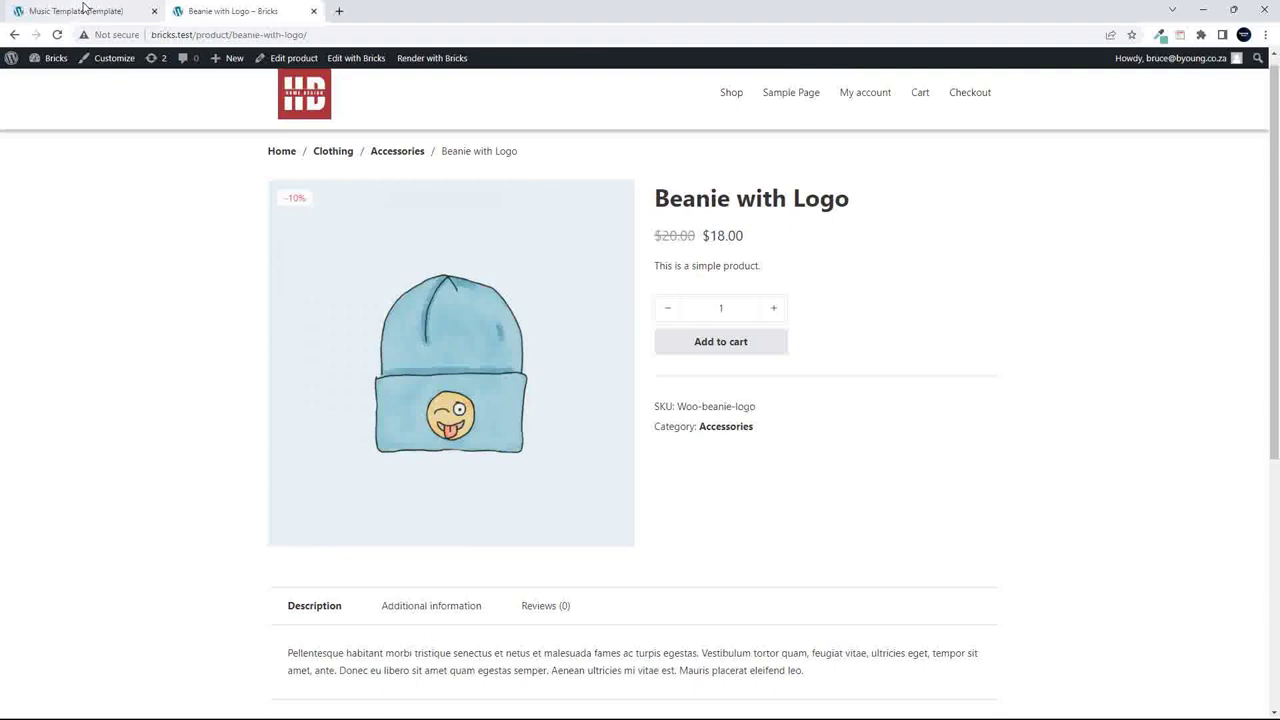
pyautogui.click(729, 94)
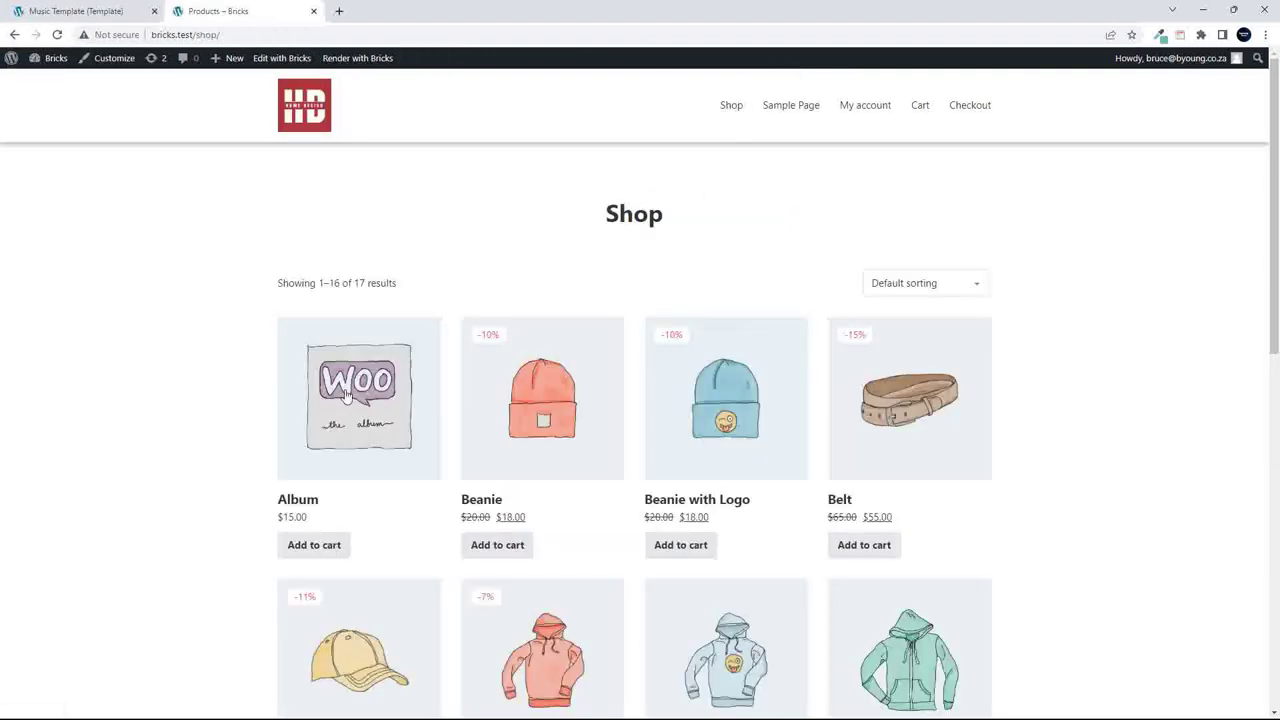
pyautogui.click(91, 12)
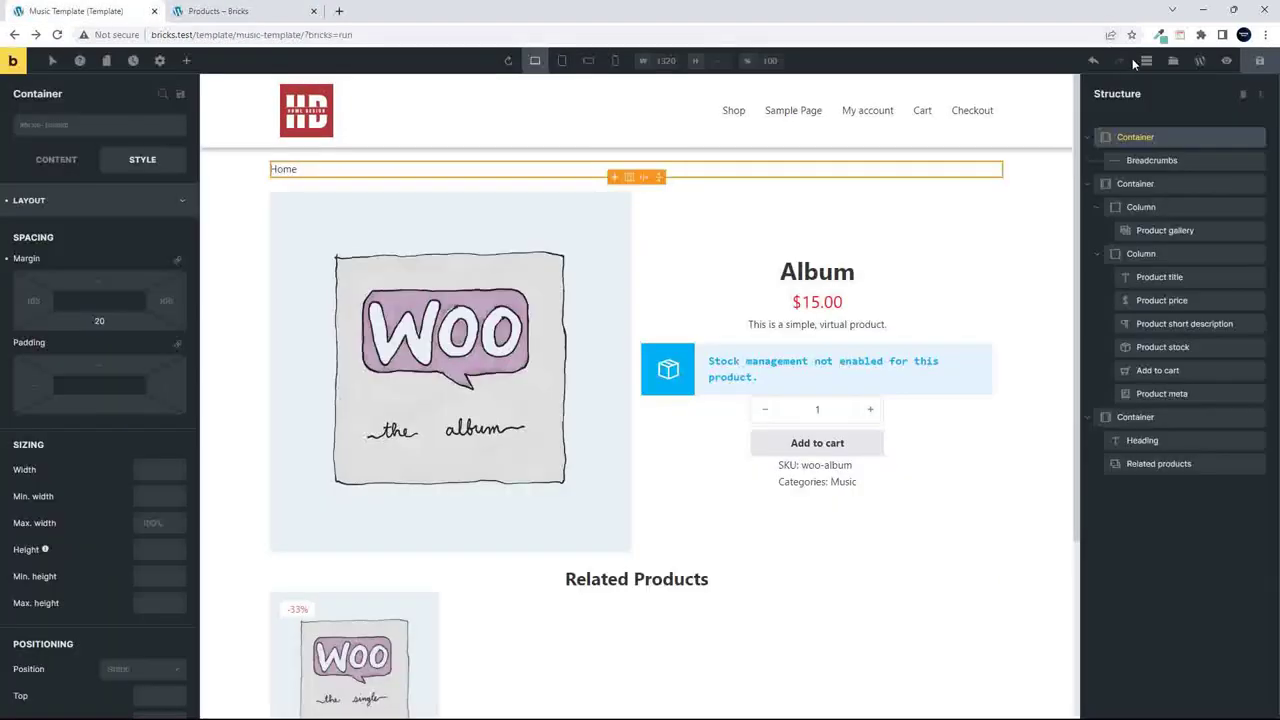
# Create a 'WooCommerce - Single product' template titled 'All Products' from the Templates library.
pyautogui.click(1173, 60)
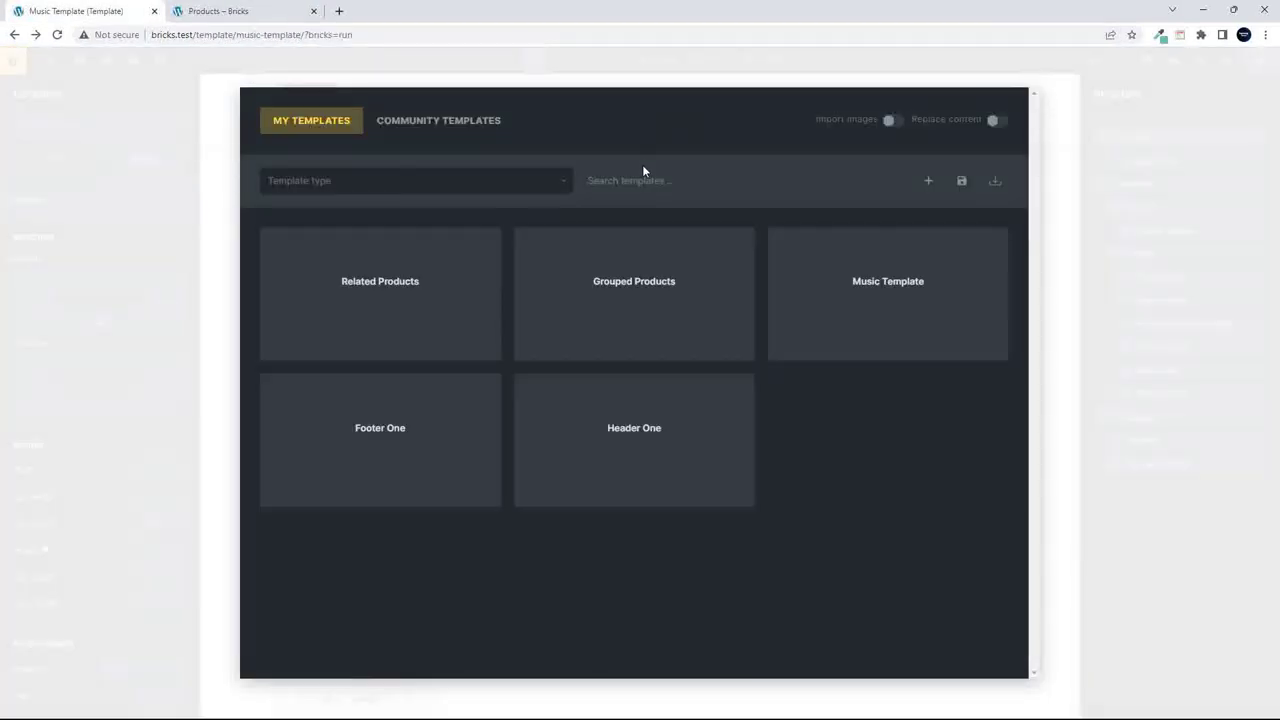
pyautogui.click(928, 181)
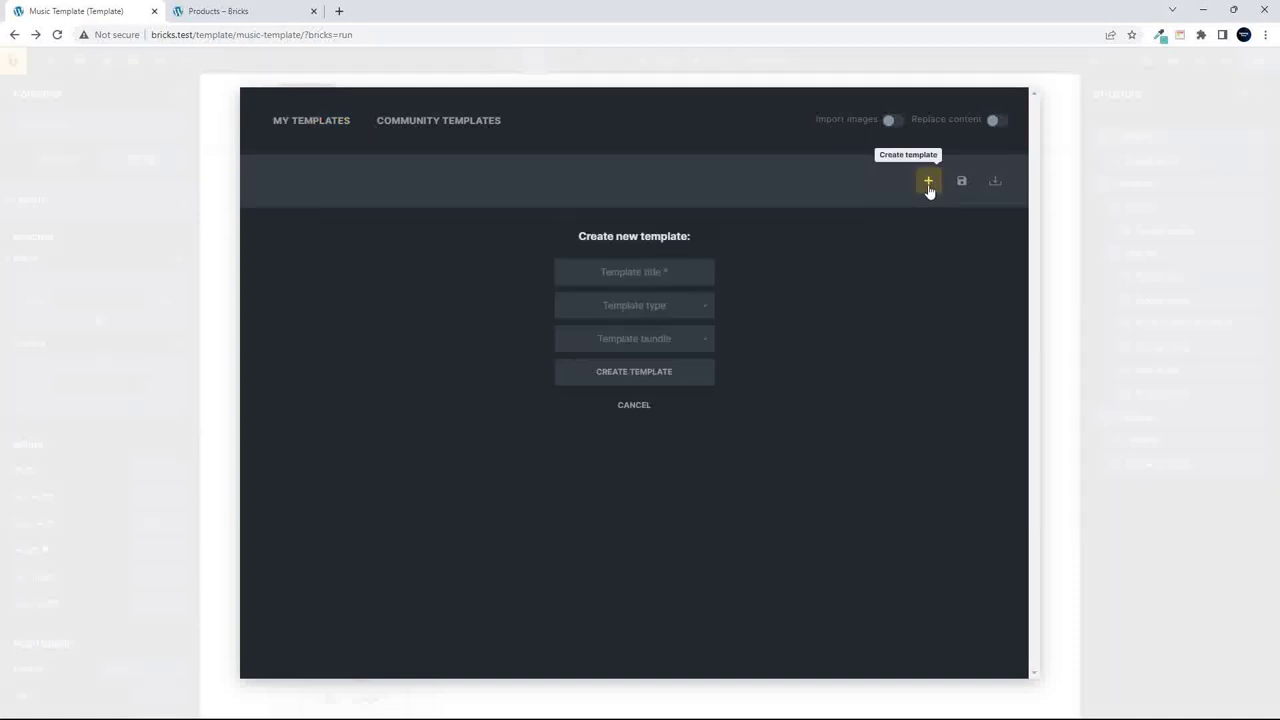
pyautogui.click(627, 272)
pyautogui.write('All Proudcts')
pyautogui.press('BackSpace')
pyautogui.press('BackSpace')
pyautogui.press('BackSpace')
pyautogui.write('ucts')
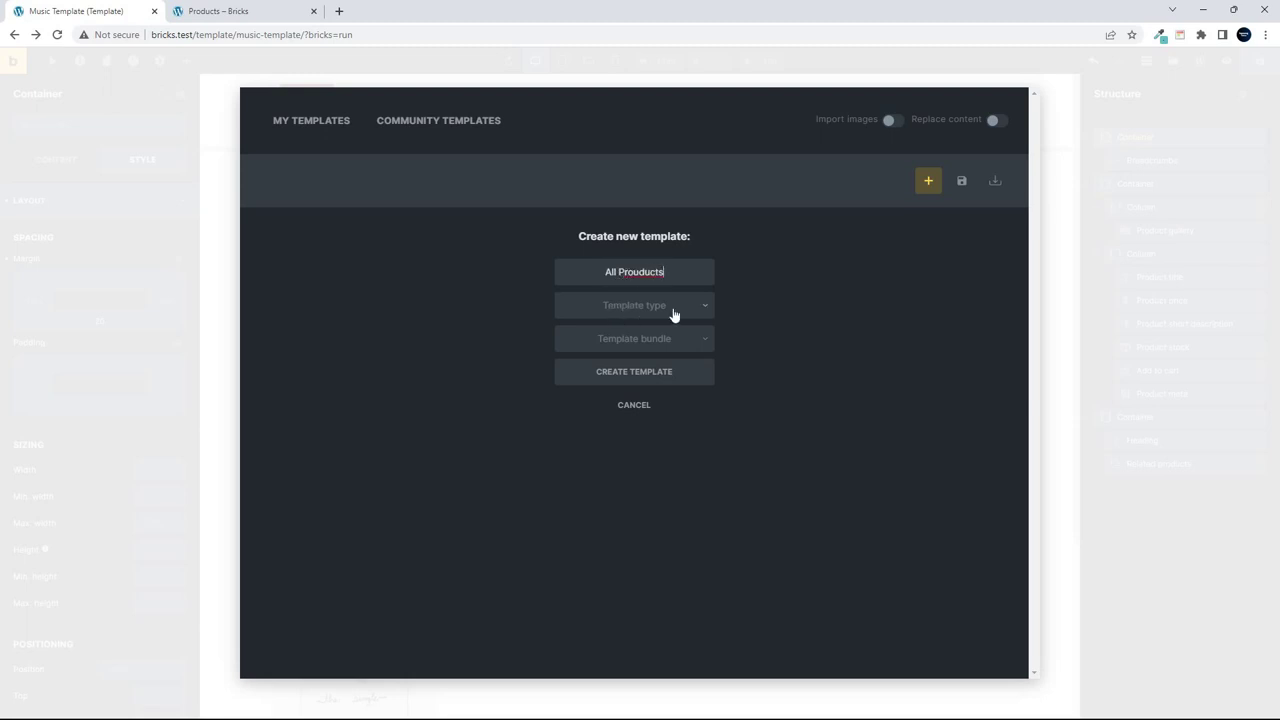
pyautogui.click(636, 272)
pyautogui.press('BackSpace')
pyautogui.click(672, 313)
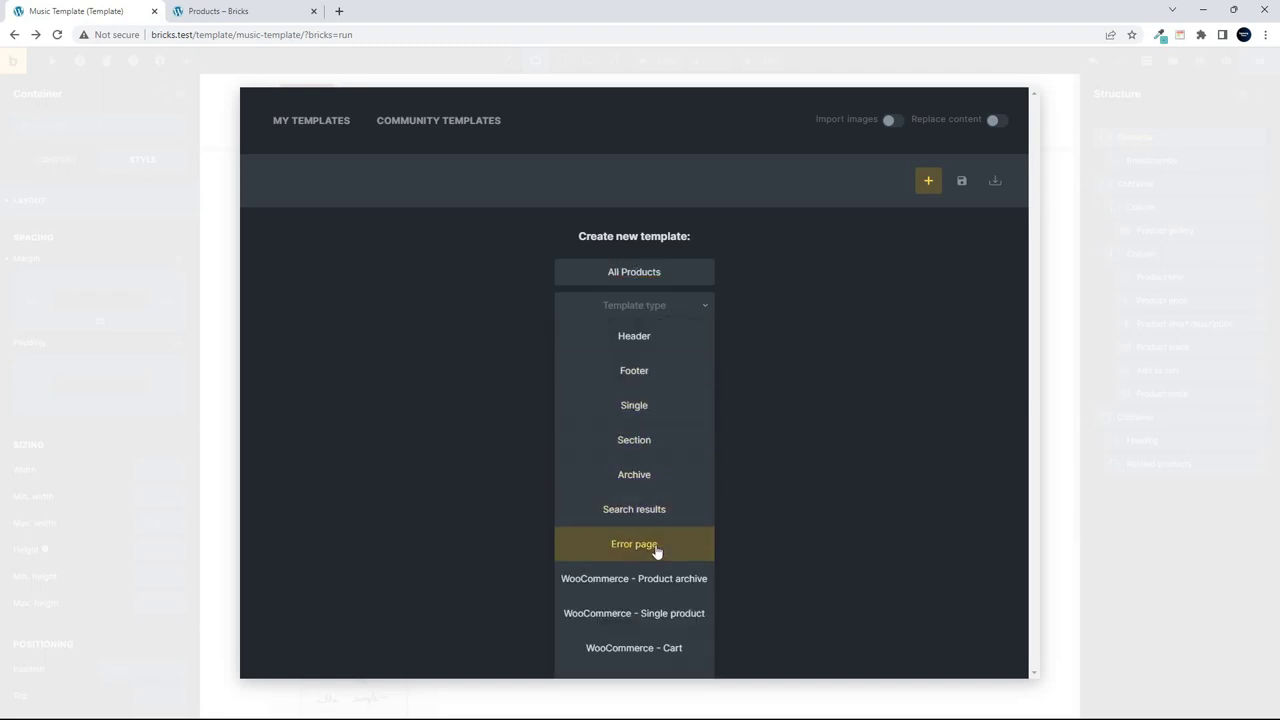
pyautogui.click(663, 615)
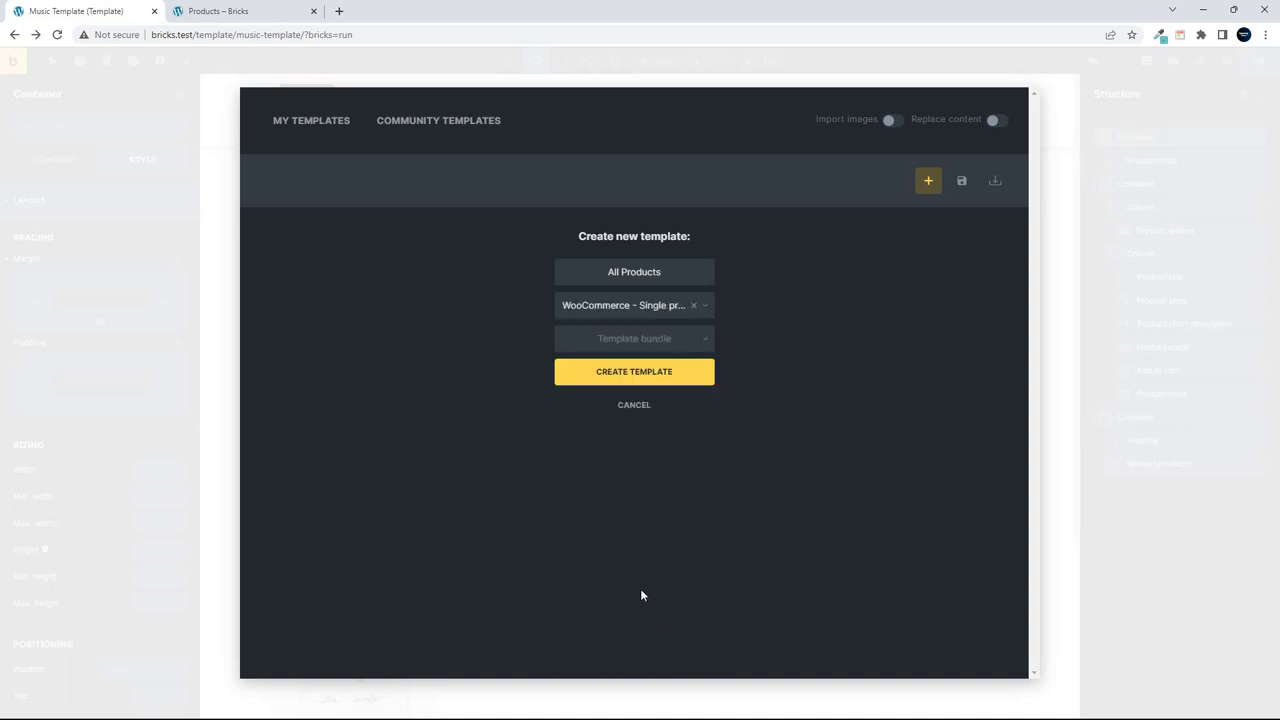
pyautogui.click(660, 378)
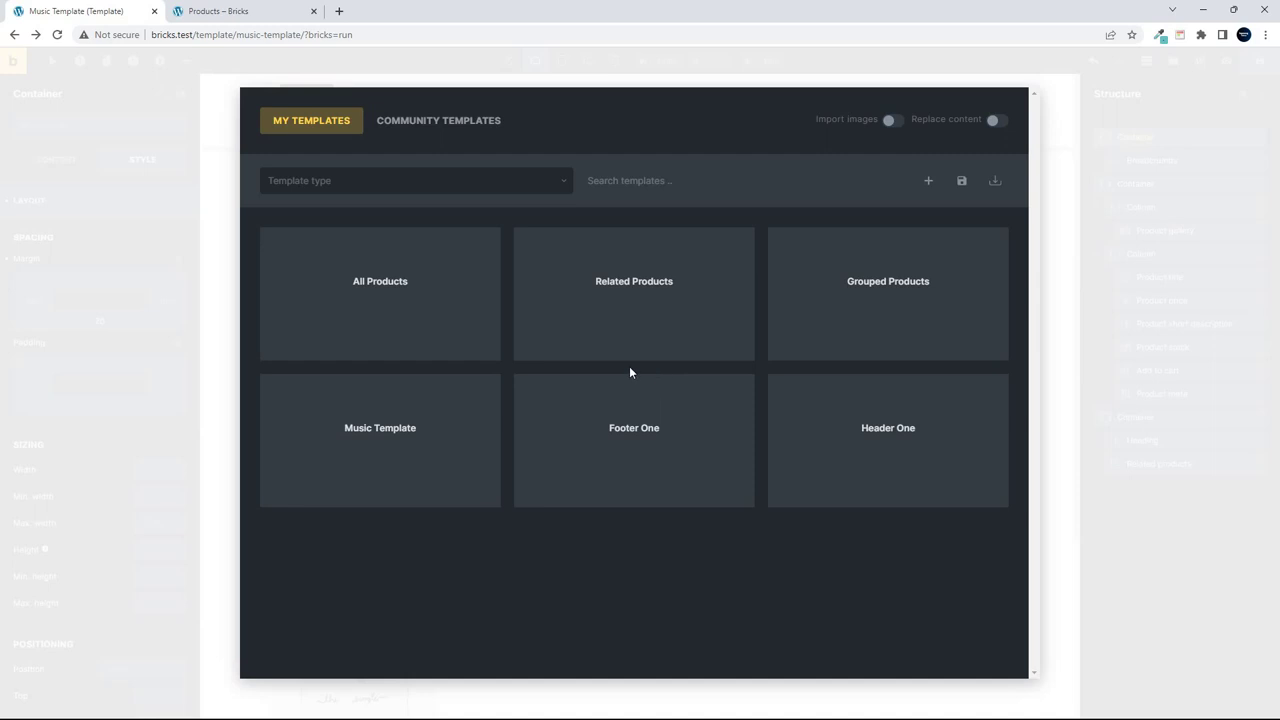
# Open the All Products template and show its display conditions in Template Settings.
pyautogui.moveTo(371, 315)
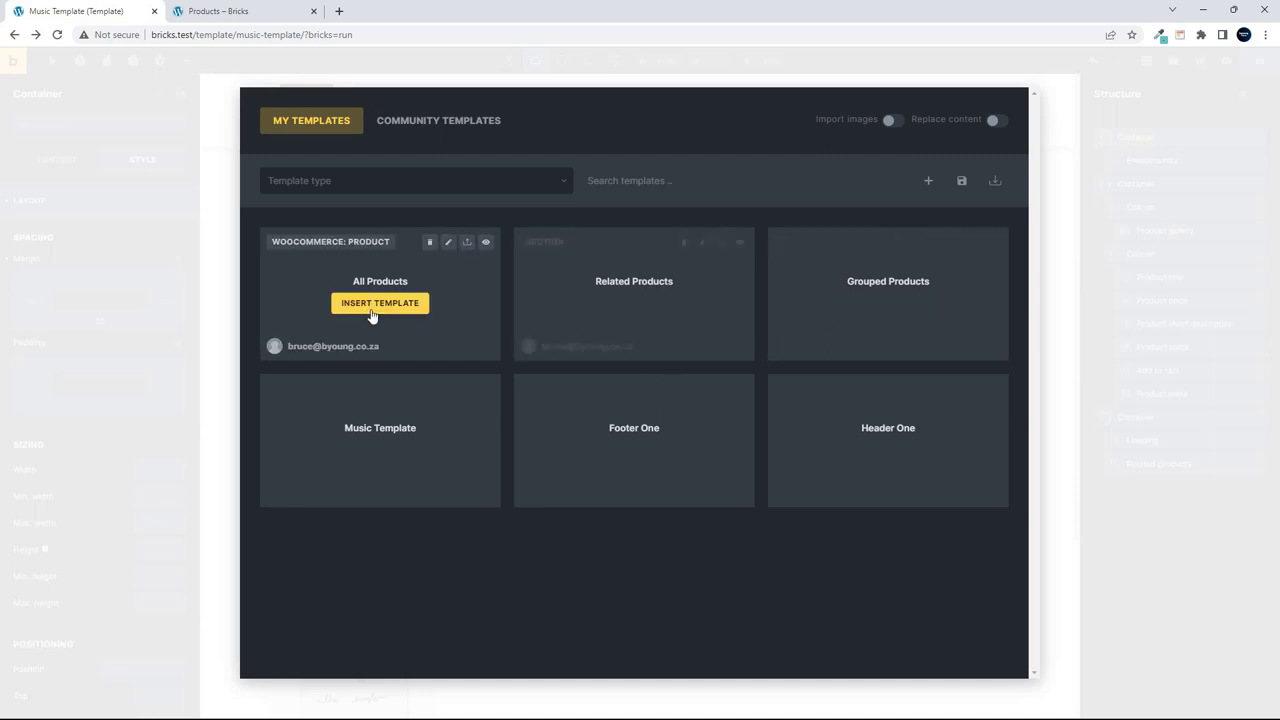
pyautogui.click(448, 243)
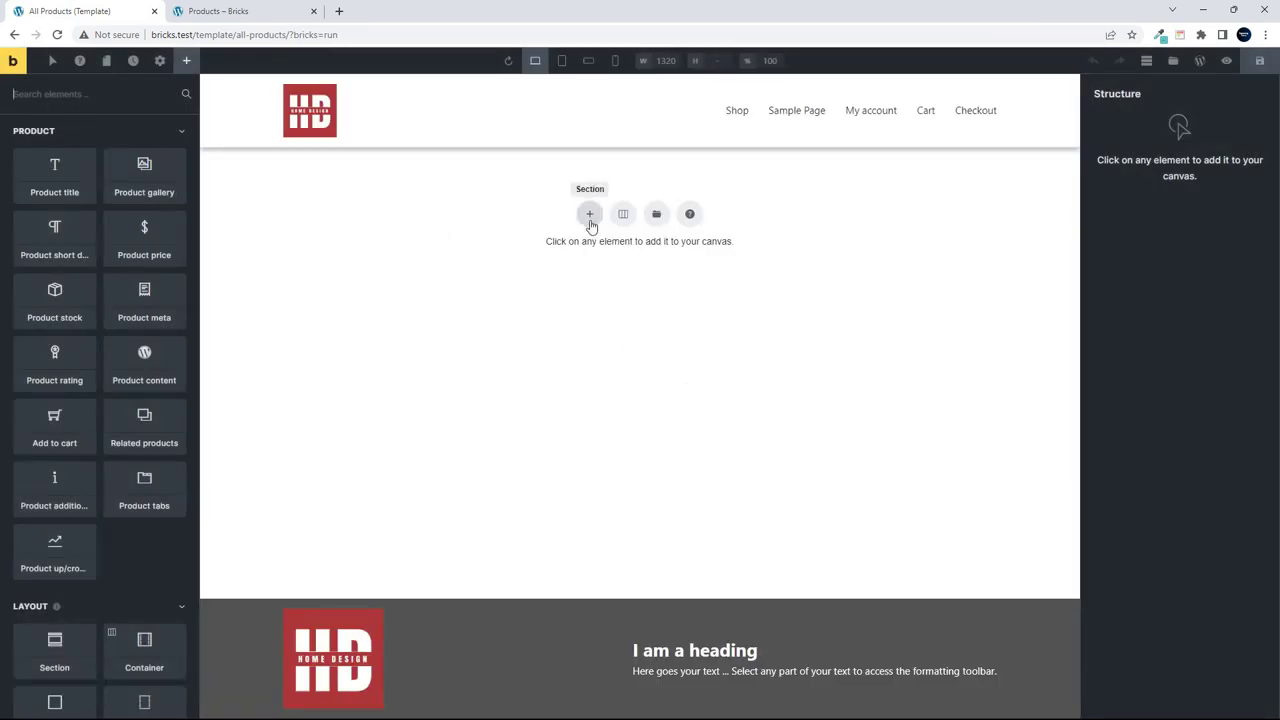
pyautogui.click(159, 60)
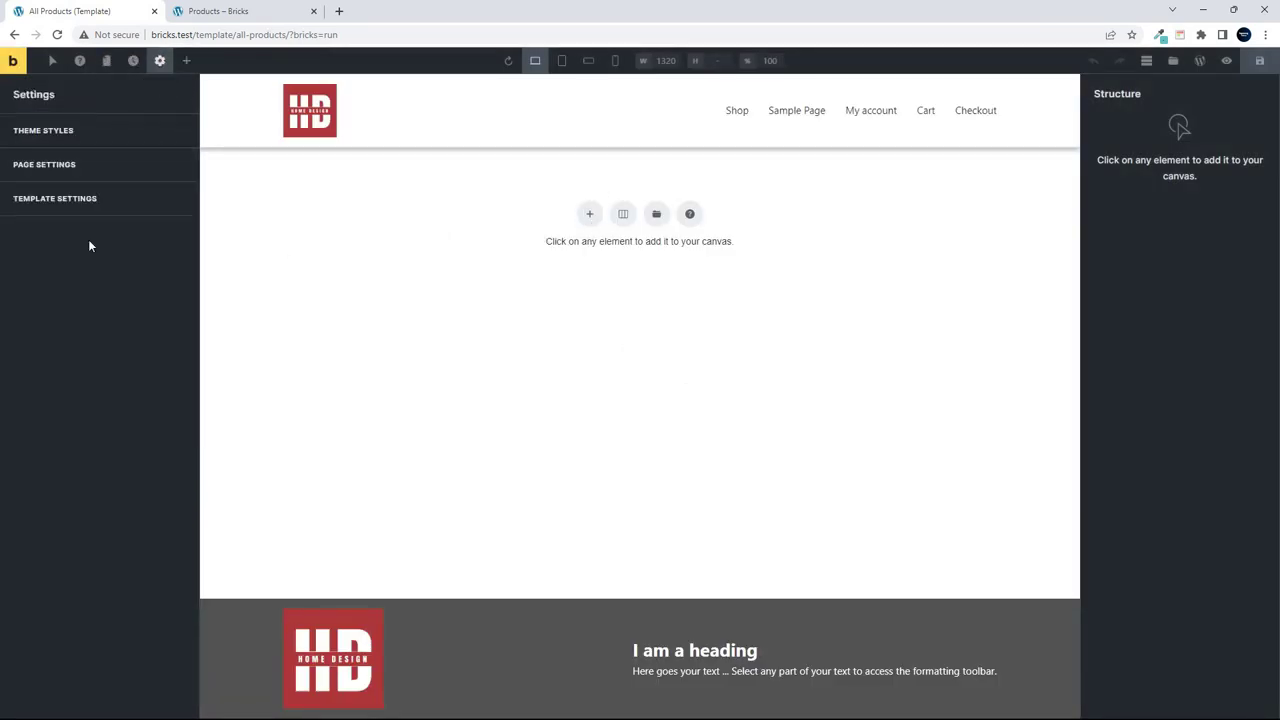
pyautogui.click(40, 197)
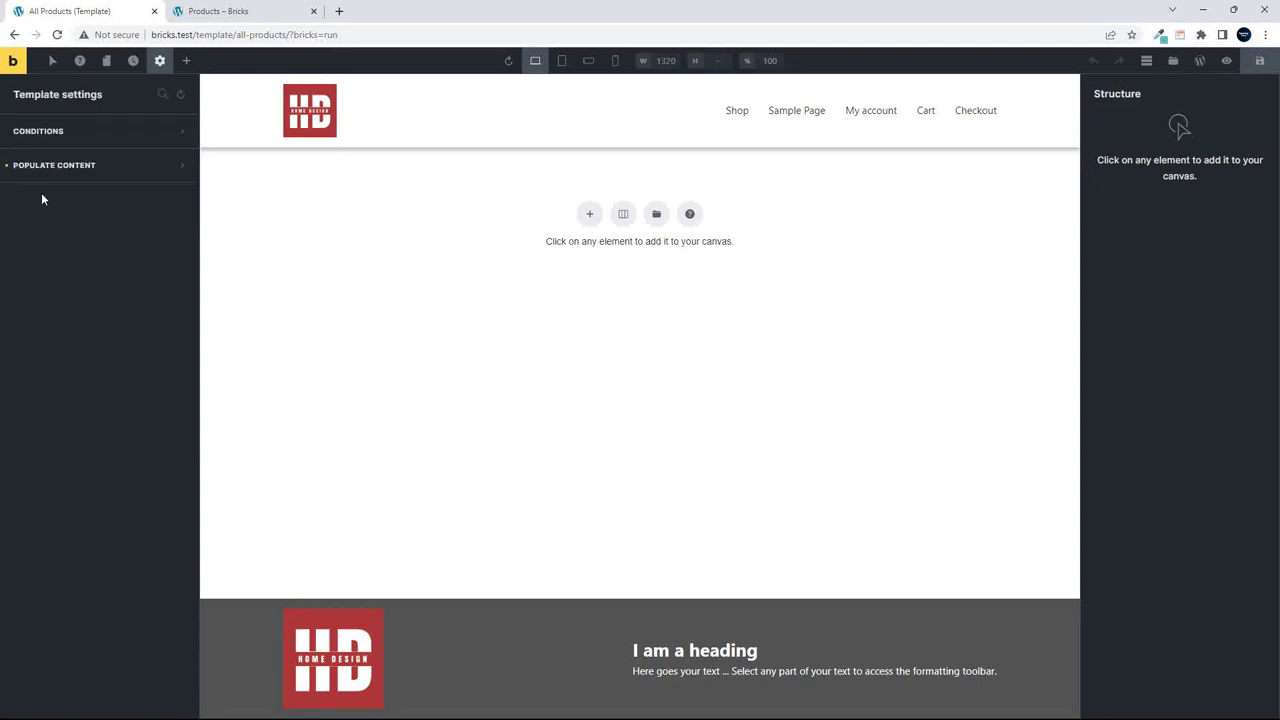
pyautogui.click(56, 133)
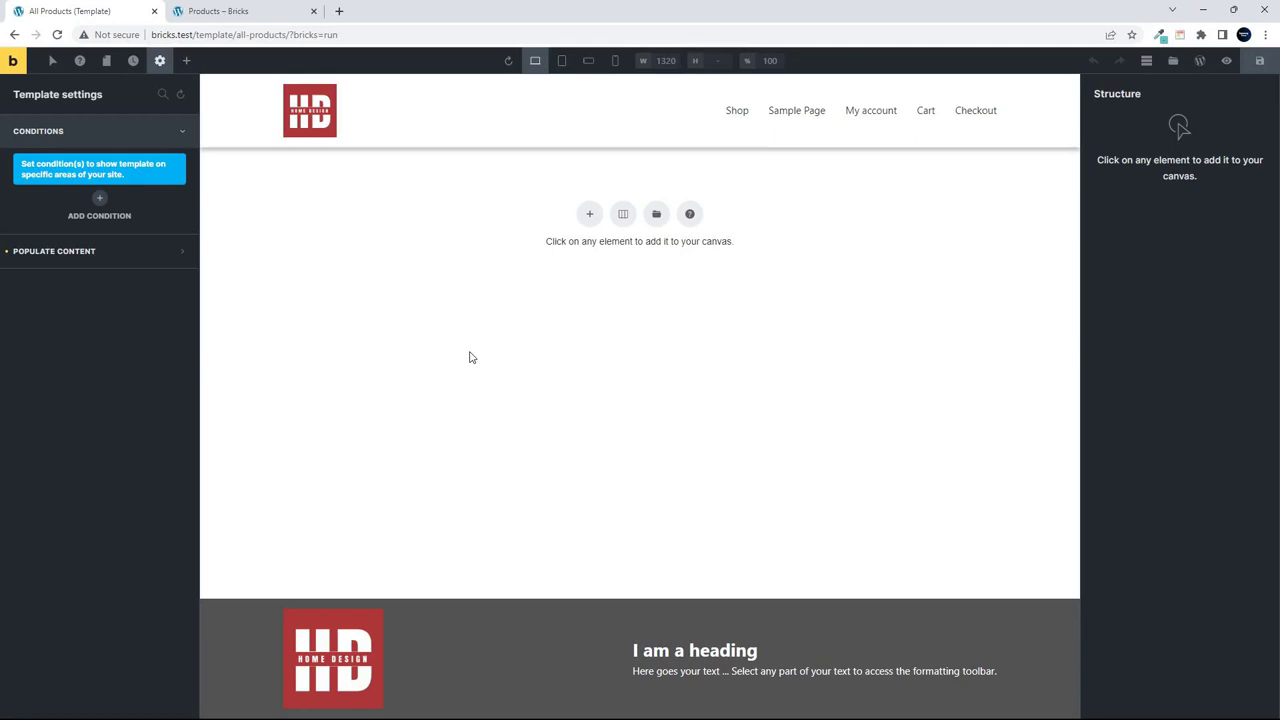
# Add a Terms condition excluding the Music product category, then save the template.
pyautogui.click(99, 198)
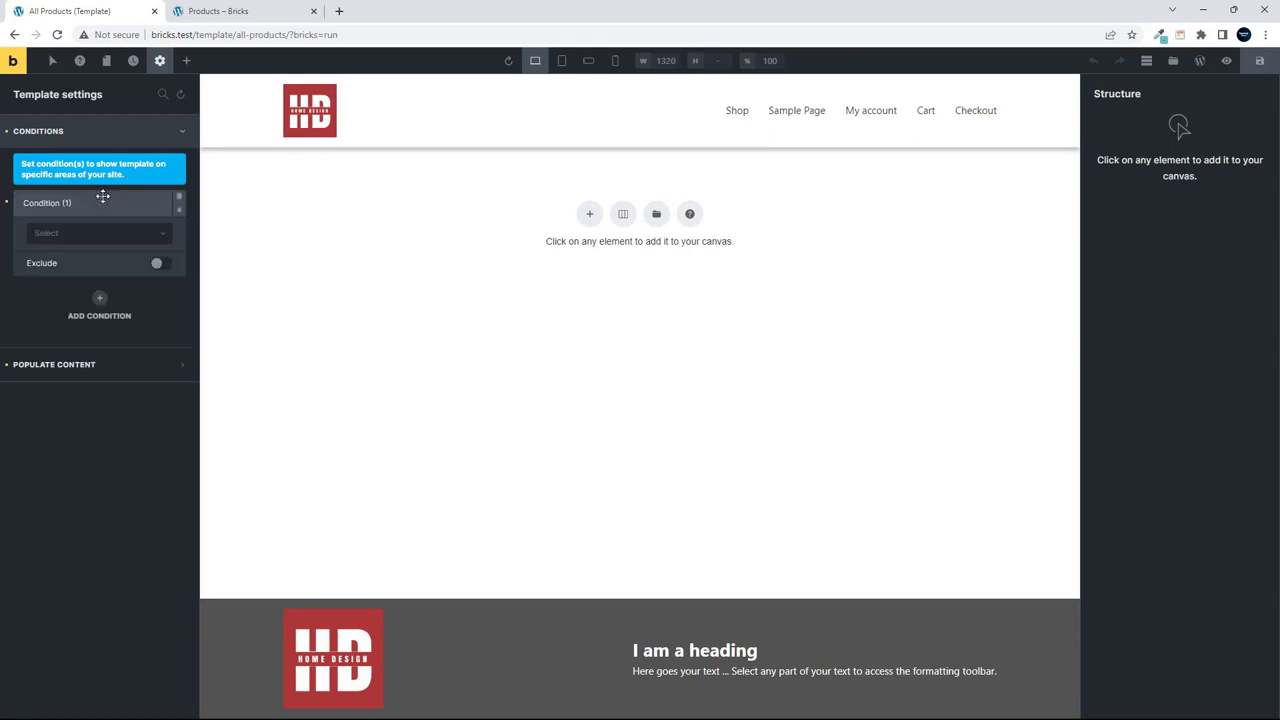
pyautogui.click(152, 238)
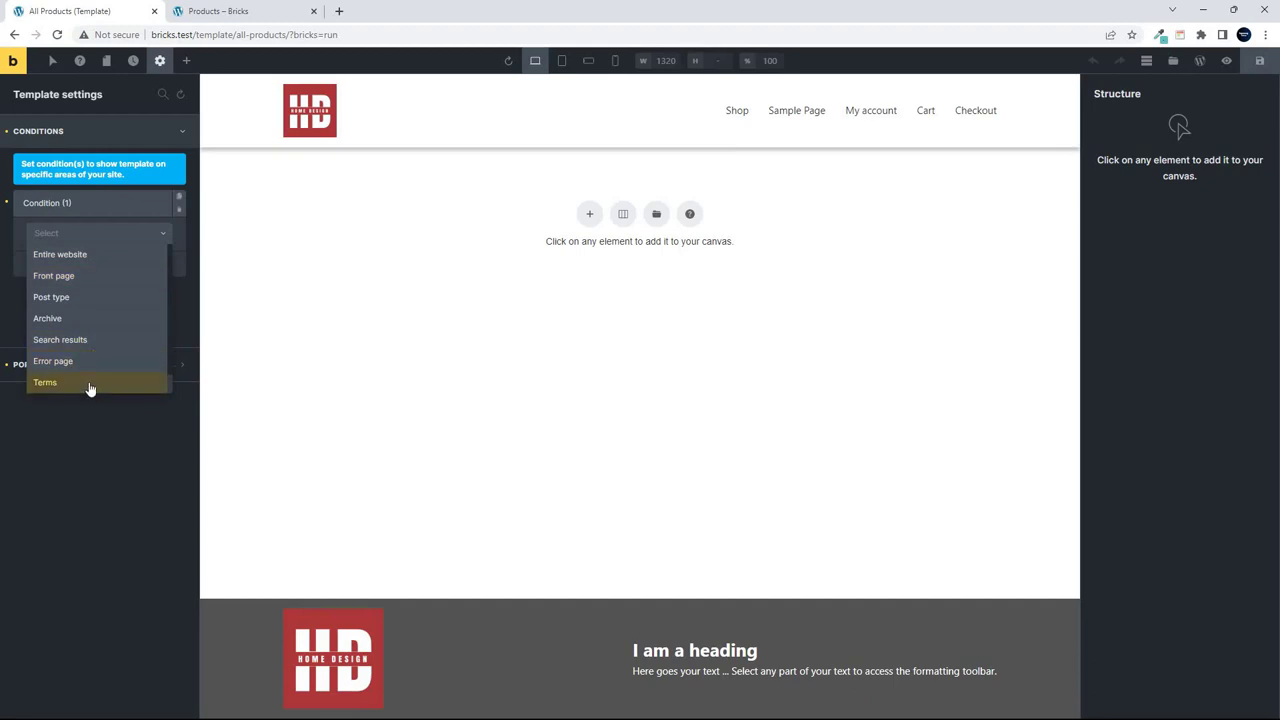
pyautogui.click(89, 385)
pyautogui.click(146, 288)
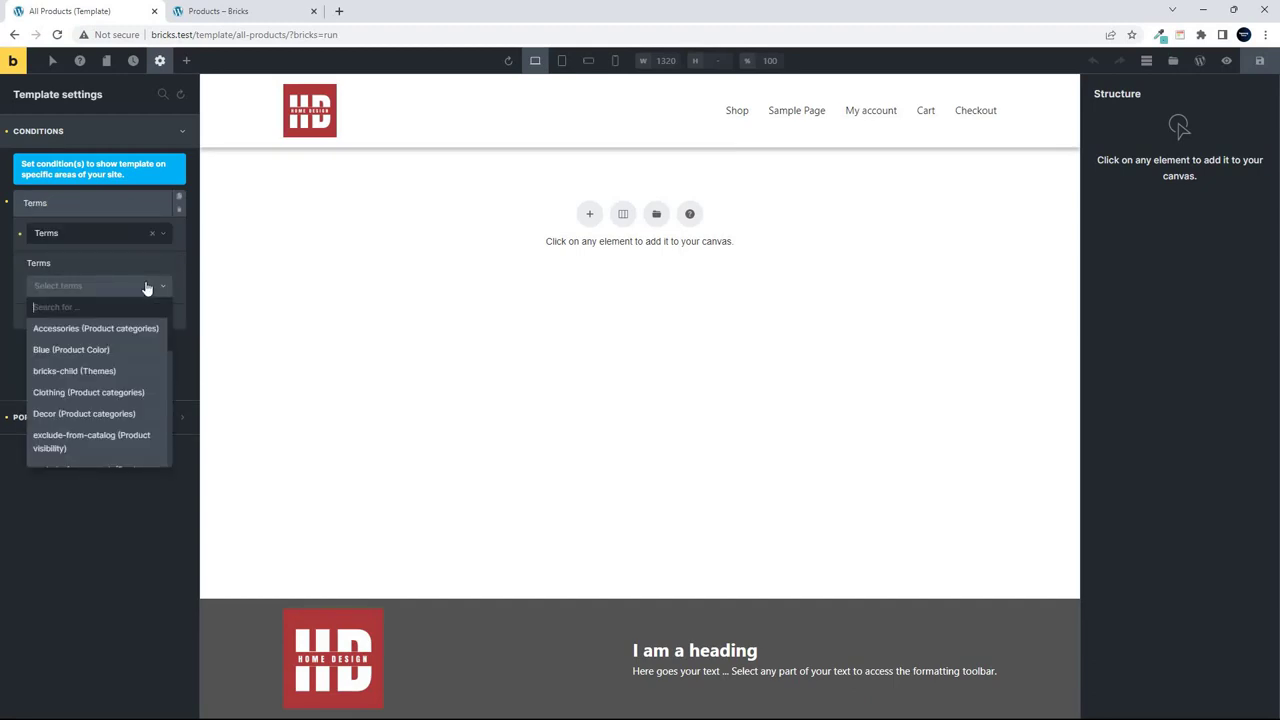
pyautogui.write('music')
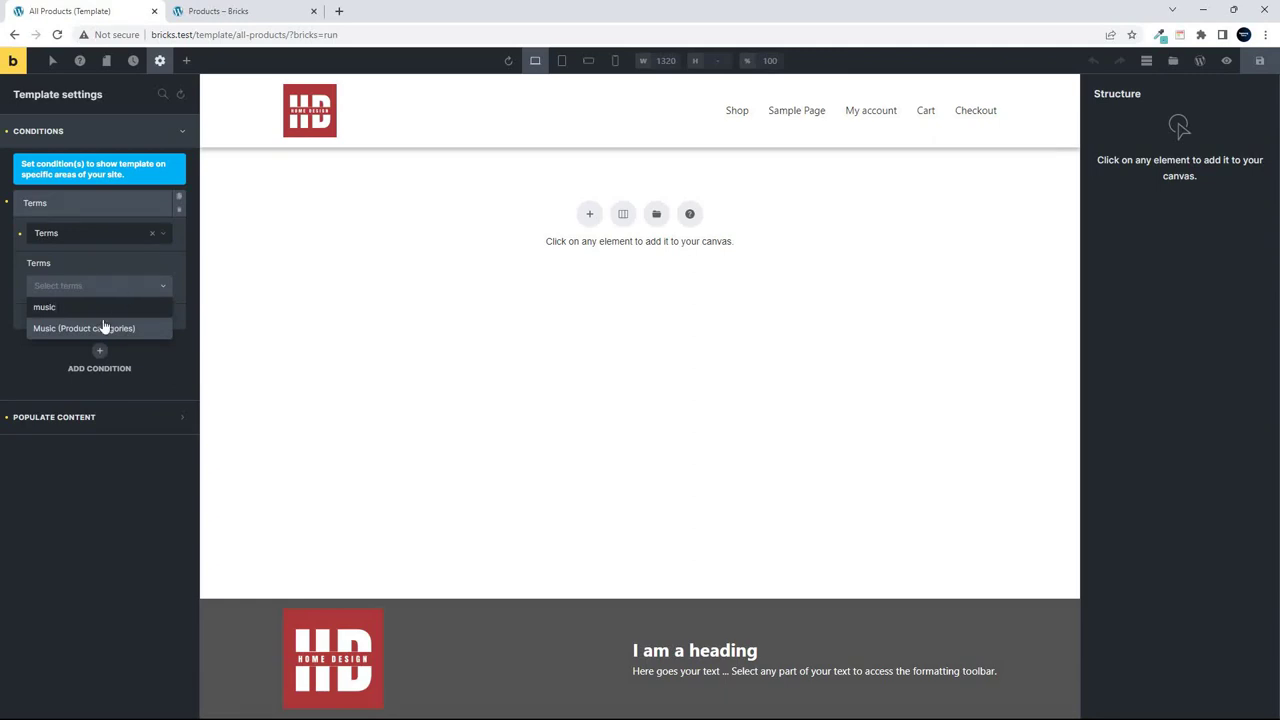
pyautogui.click(103, 329)
pyautogui.click(156, 318)
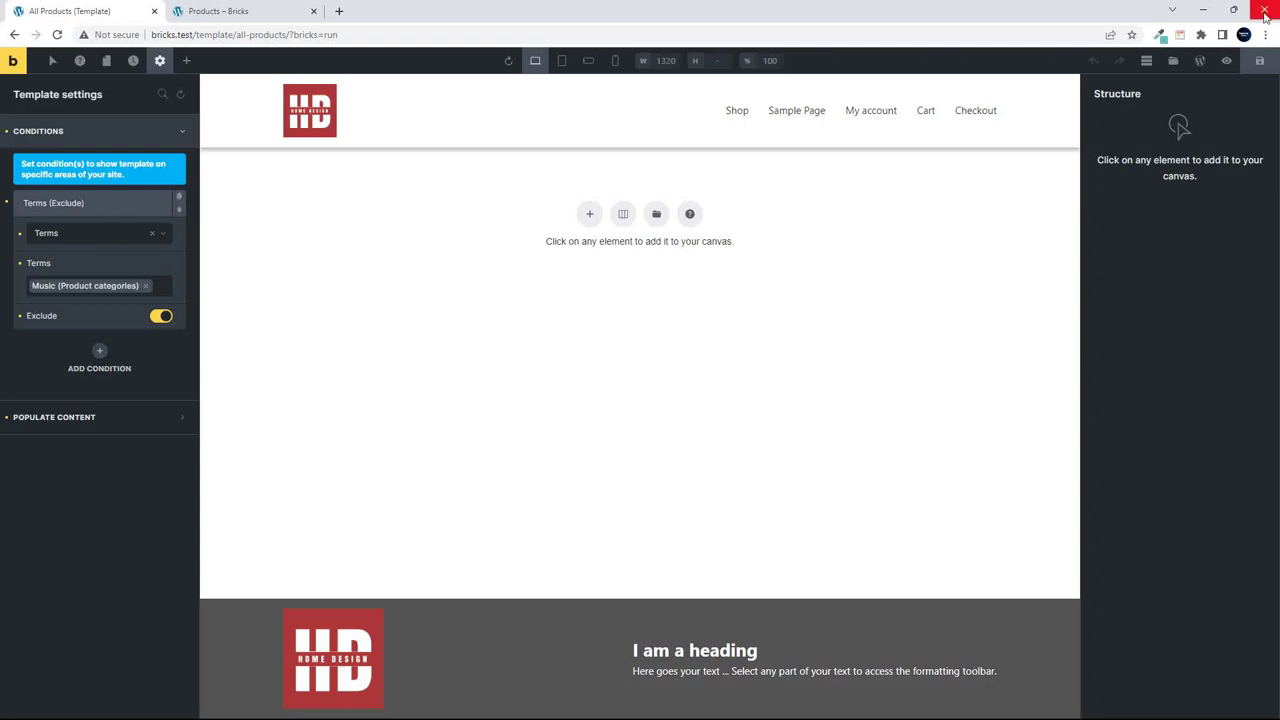
pyautogui.click(1263, 66)
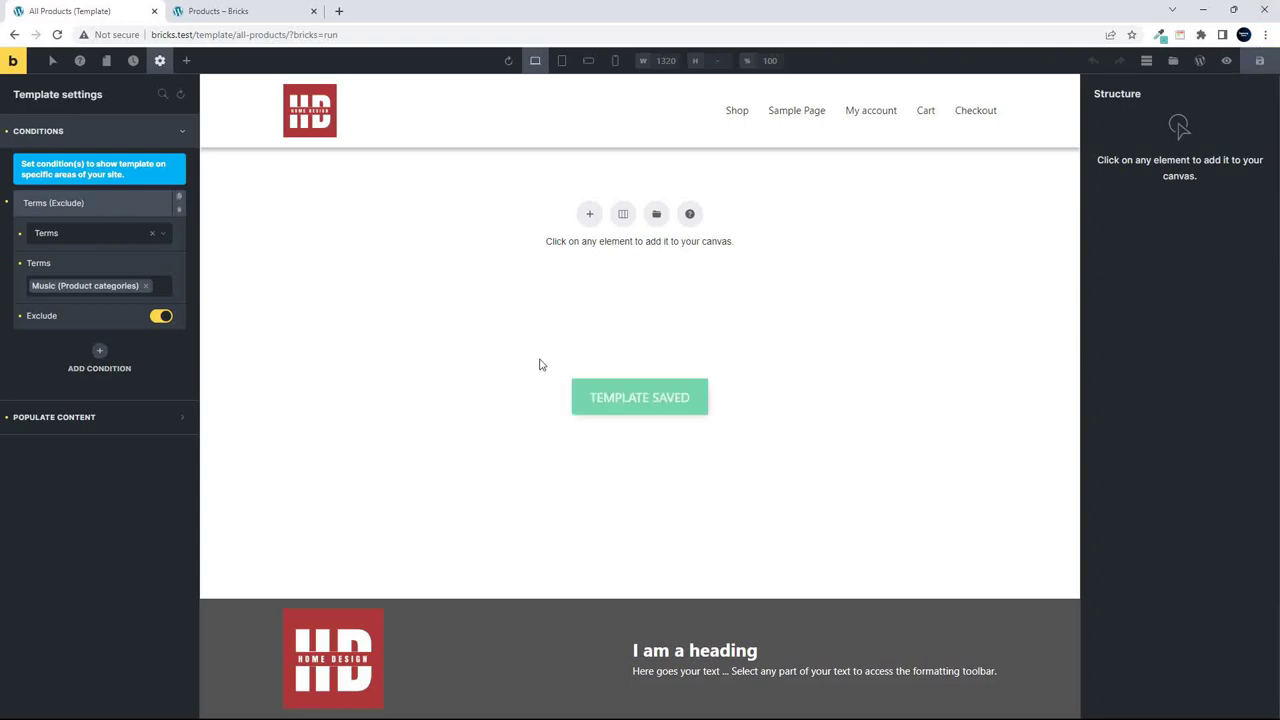
# Add a two-column container, then a Section moved above it.
pyautogui.click(624, 216)
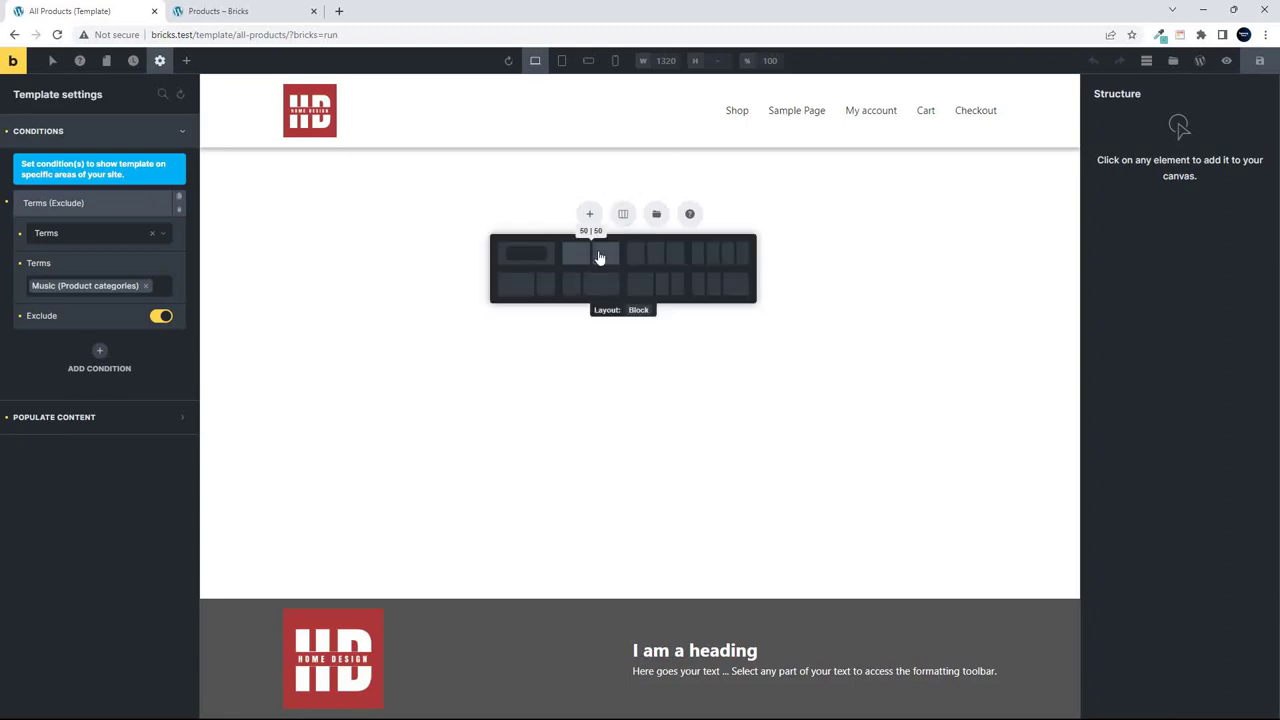
pyautogui.click(599, 257)
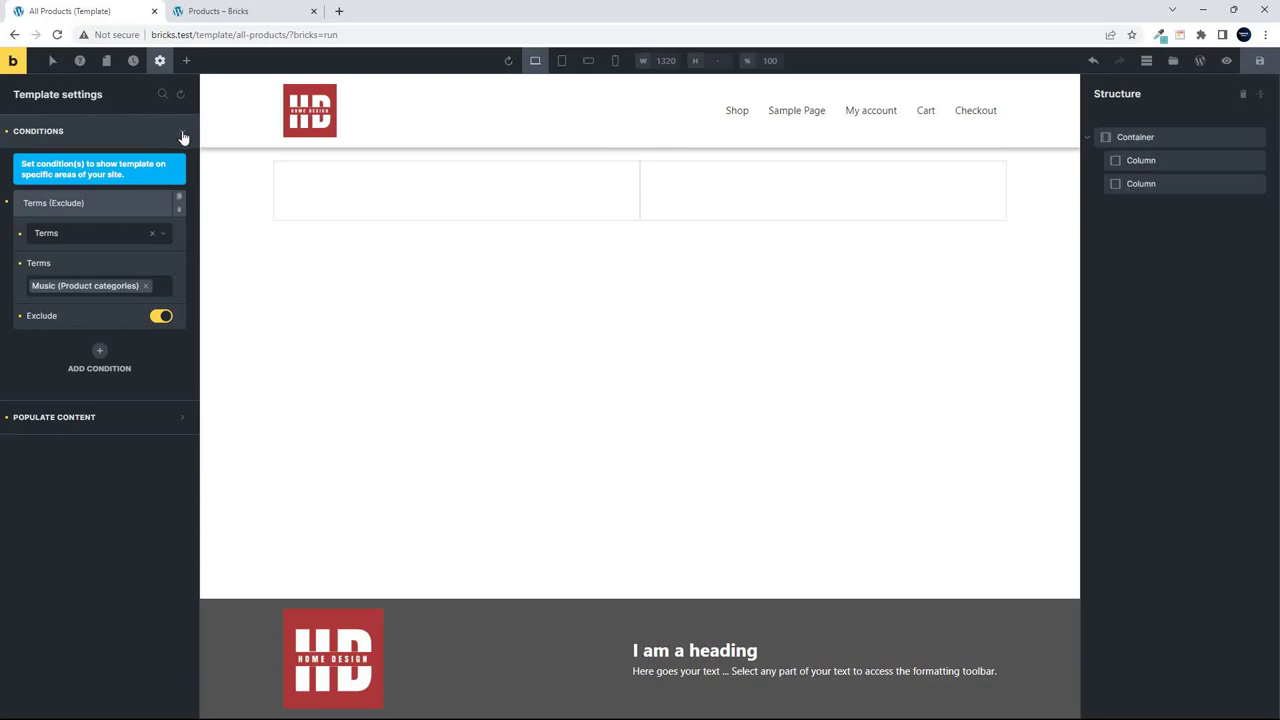
pyautogui.click(428, 187)
pyautogui.click(186, 62)
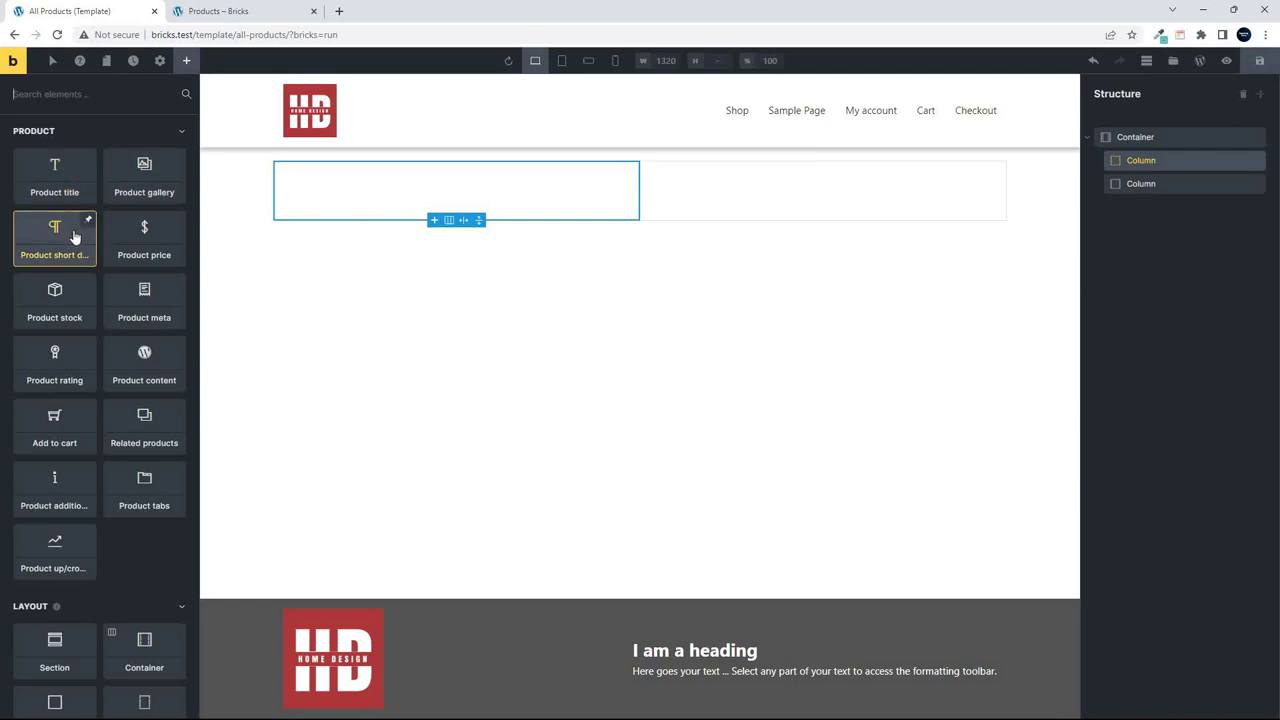
pyautogui.click(88, 100)
pyautogui.write('sec')
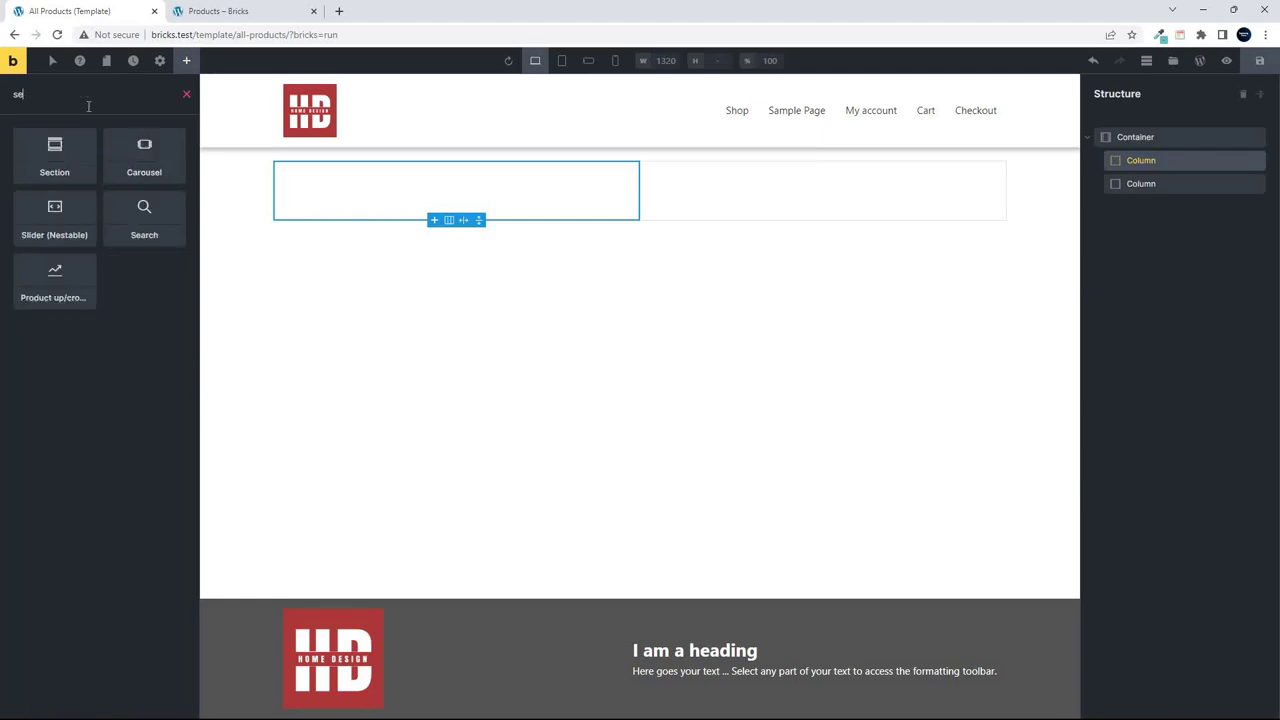
pyautogui.click(55, 157)
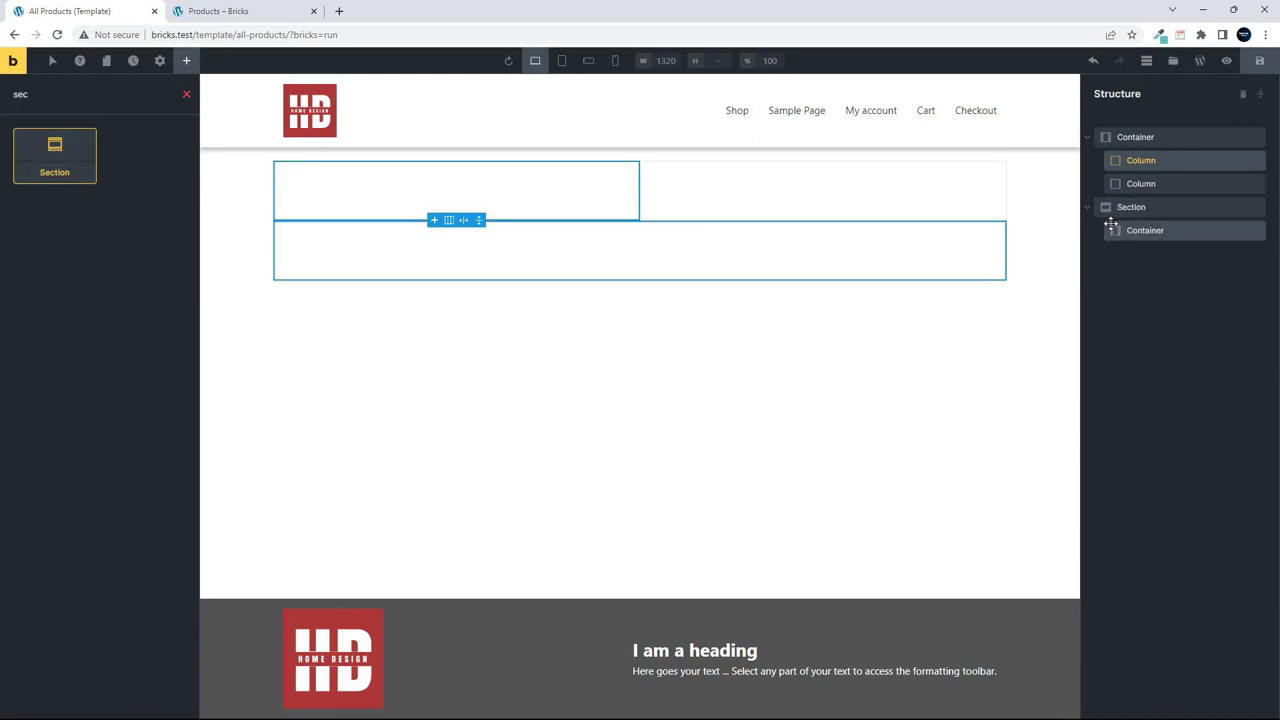
pyautogui.moveTo(1105, 208); pyautogui.dragTo(1137, 160)
pyautogui.click(1137, 160)
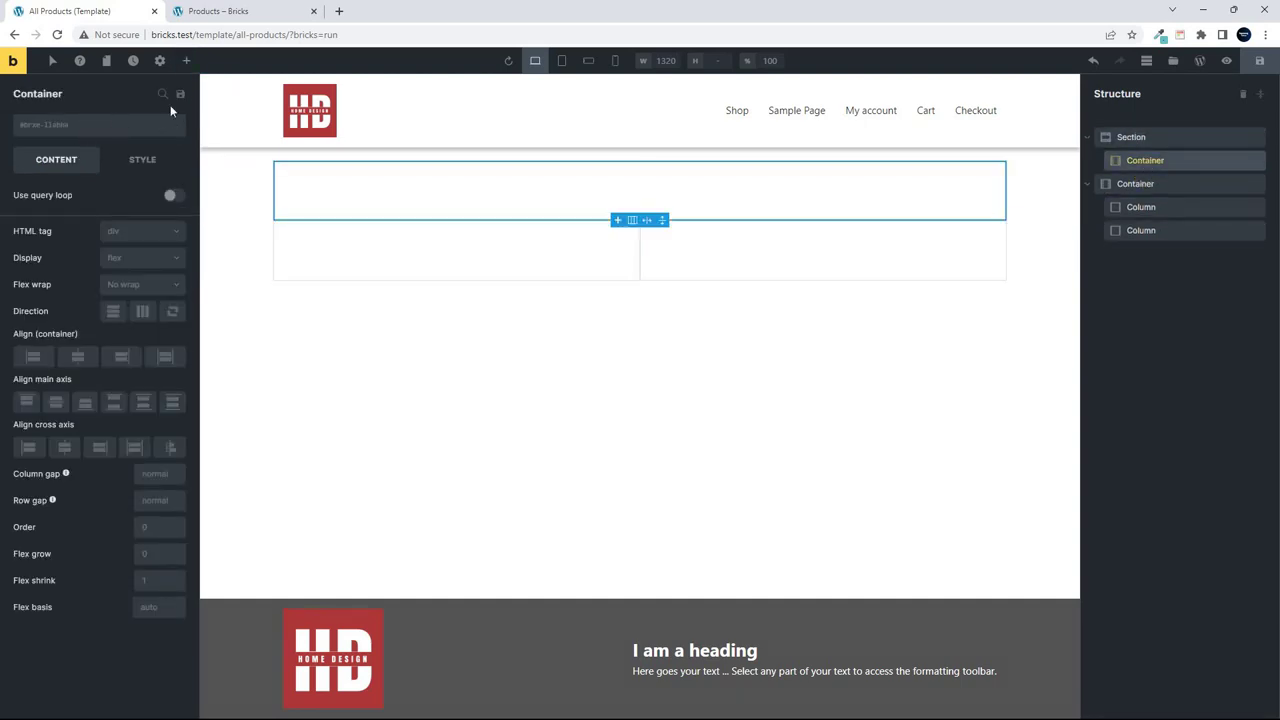
# Add Breadcrumbs inside the section and give its container a 20 bottom margin.
pyautogui.click(186, 62)
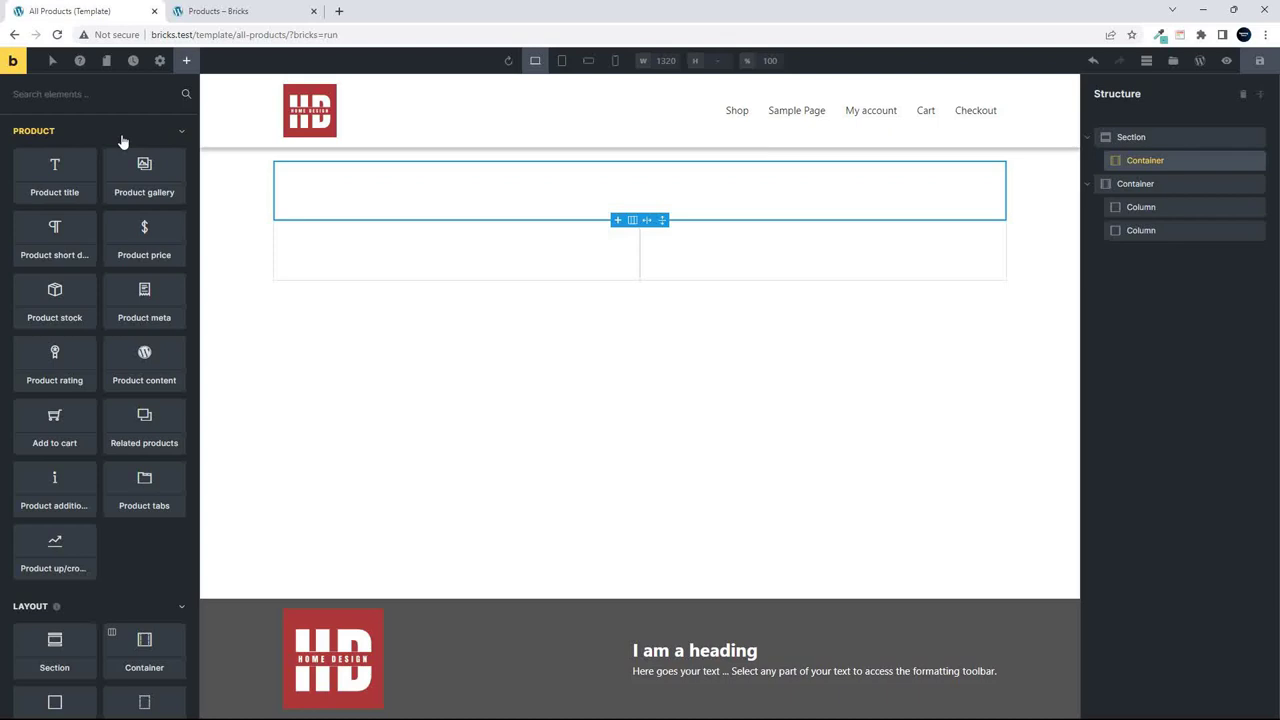
pyautogui.write('bread')
pyautogui.click(60, 163)
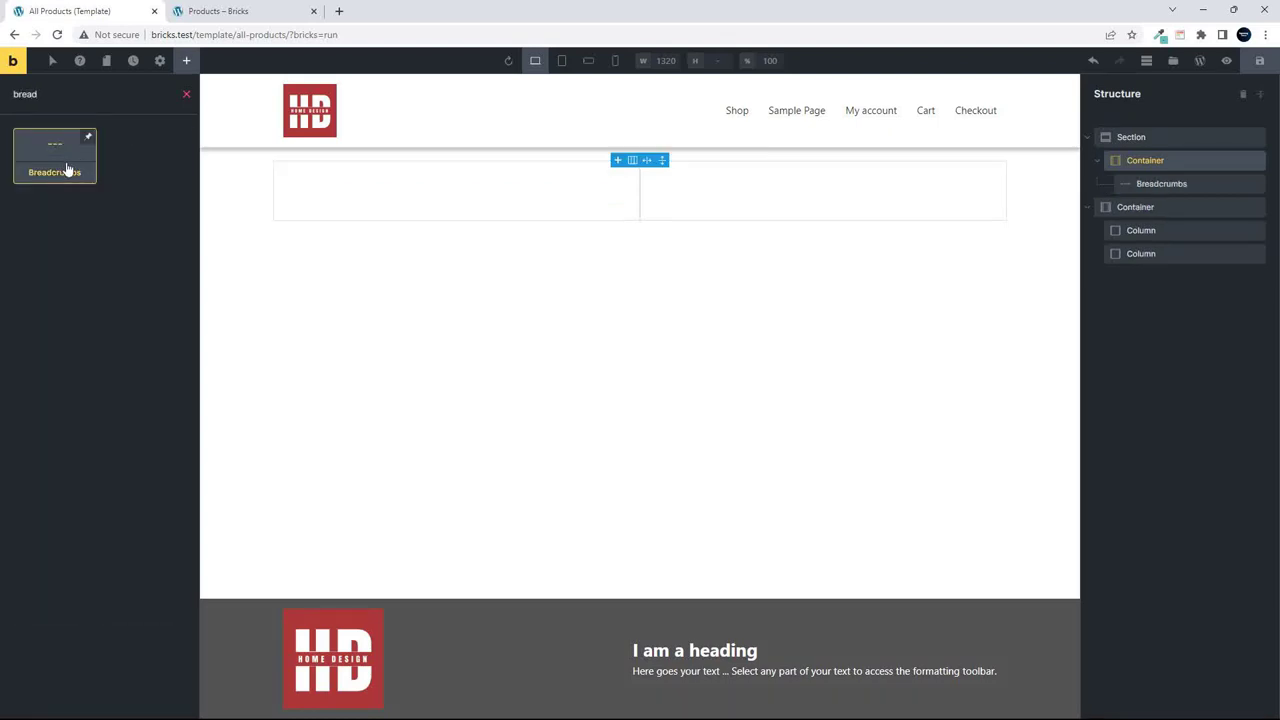
pyautogui.click(1145, 160)
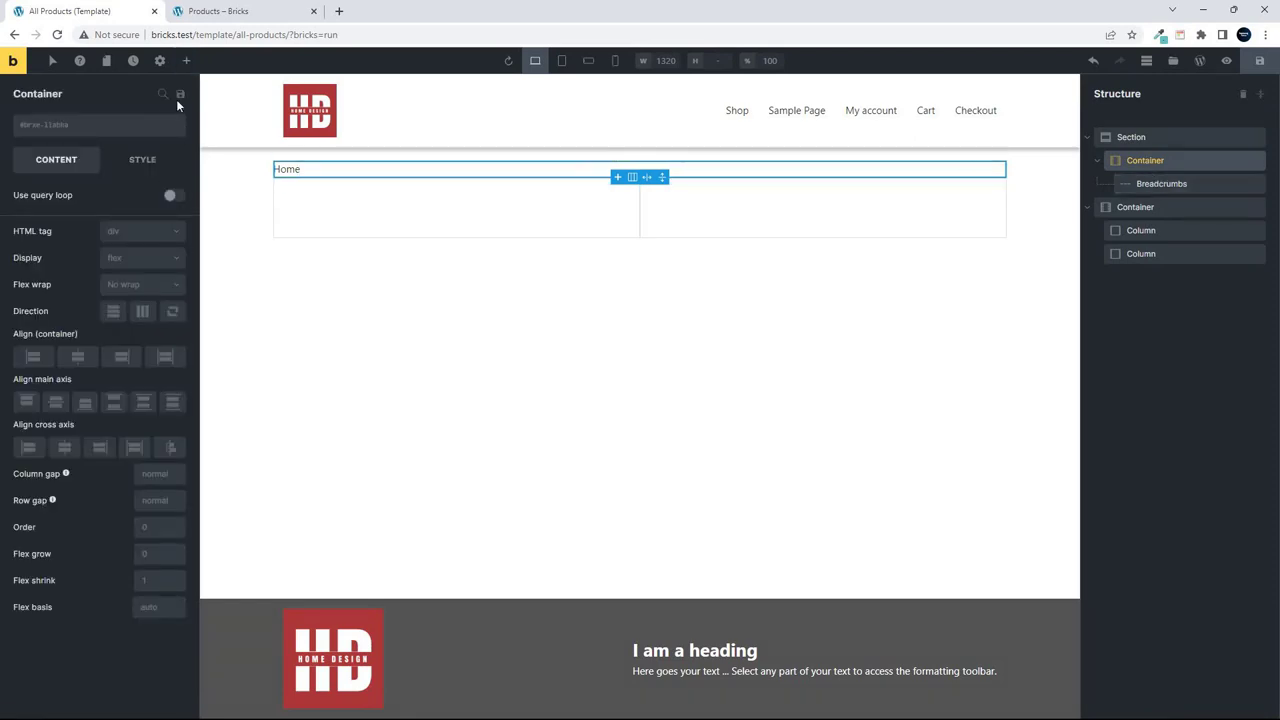
pyautogui.click(140, 160)
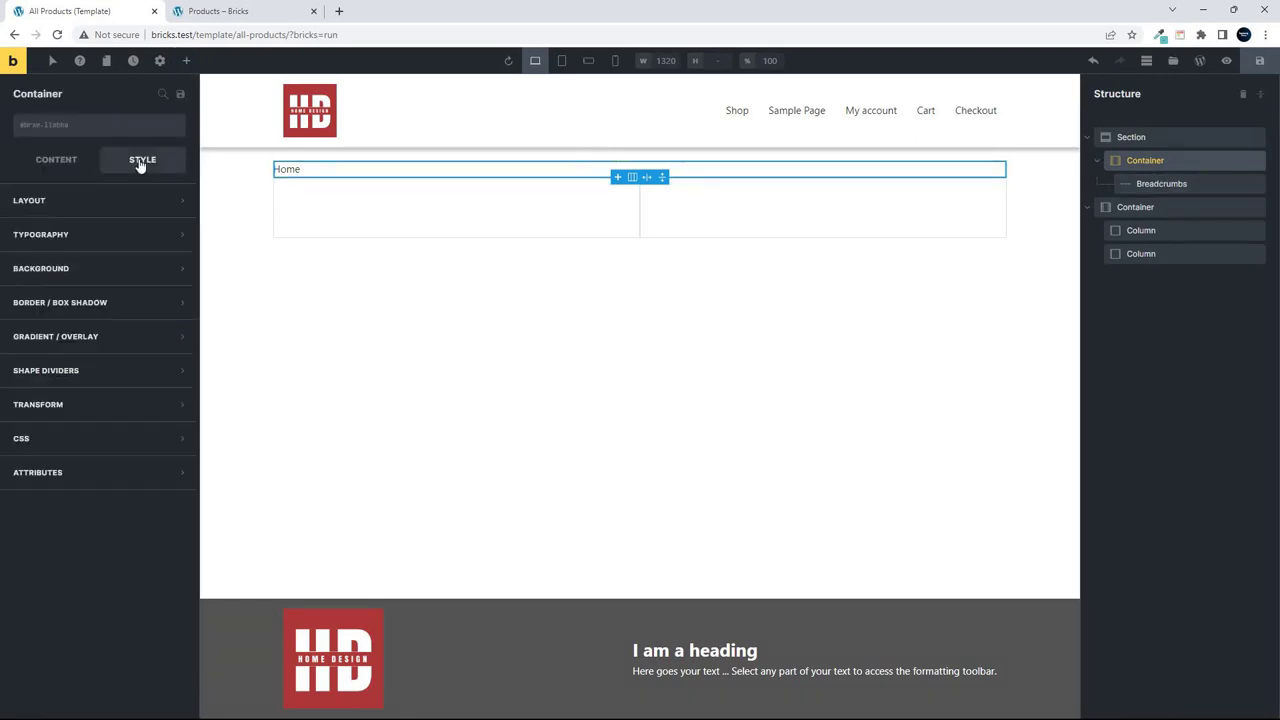
pyautogui.click(88, 212)
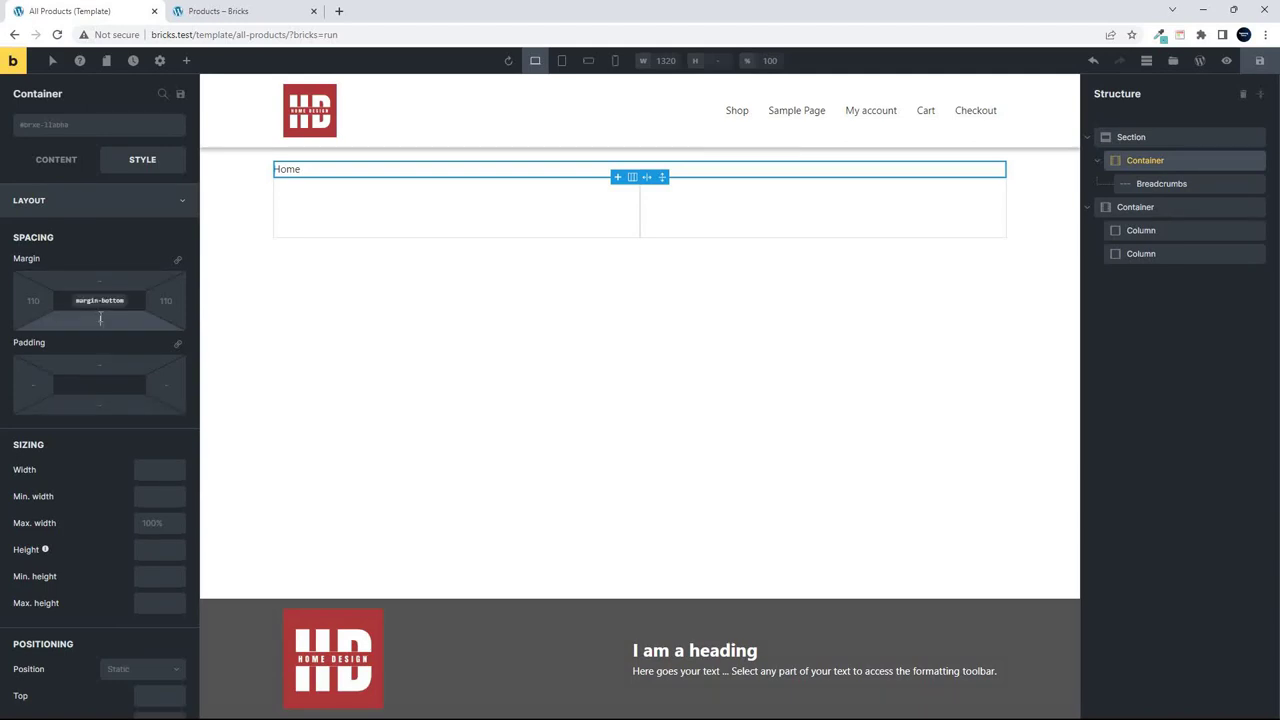
pyautogui.click(100, 318)
pyautogui.write('20')
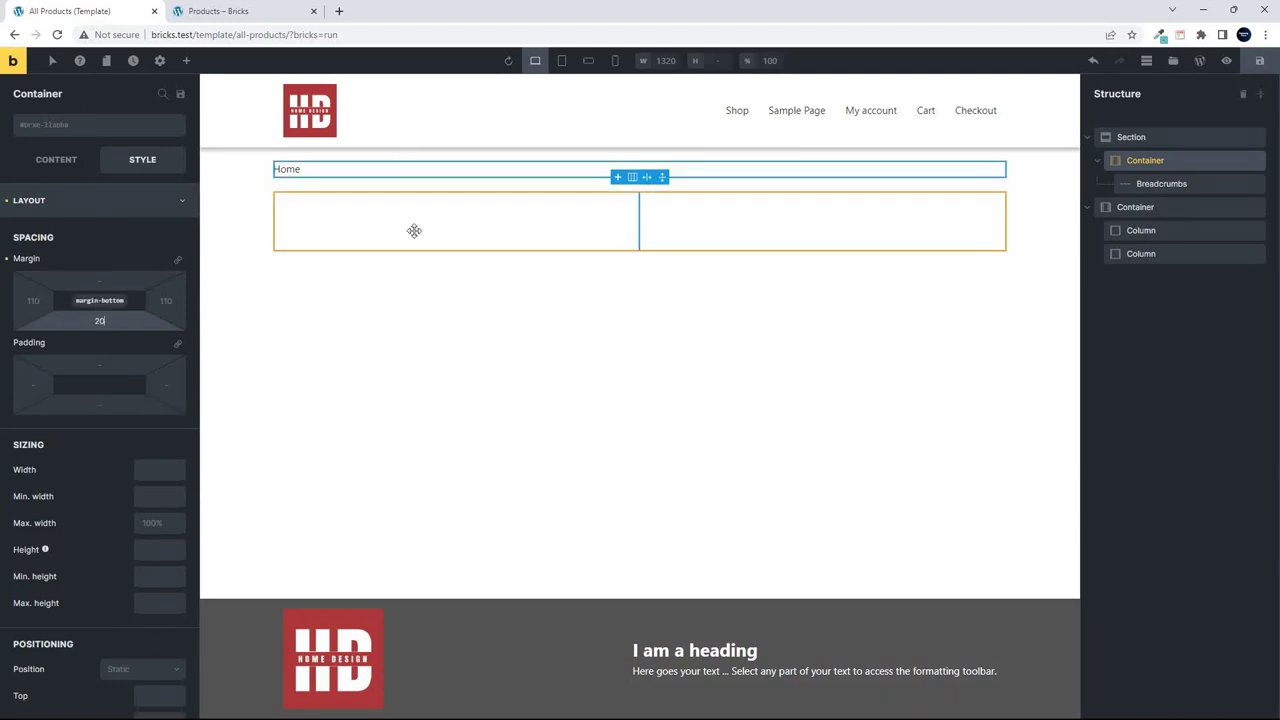
pyautogui.click(414, 229)
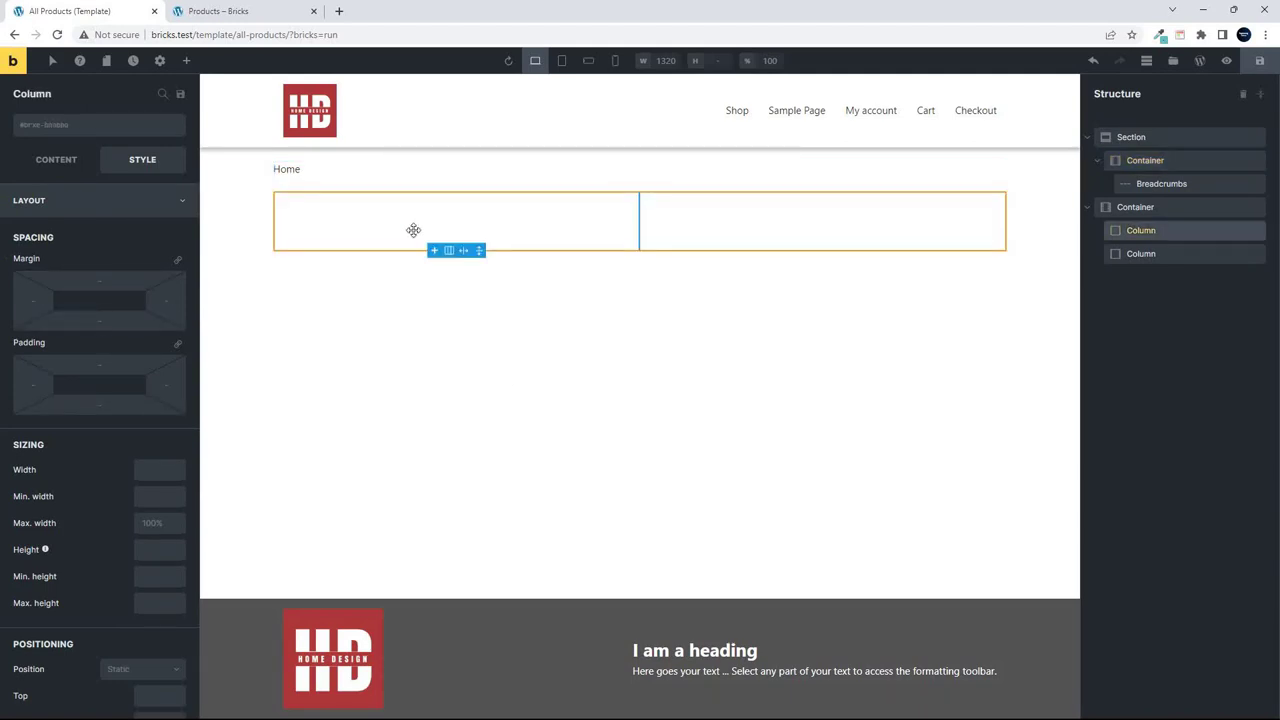
# Add Product gallery on the left; title, price, short description, Add to cart, meta on the right.
pyautogui.click(186, 61)
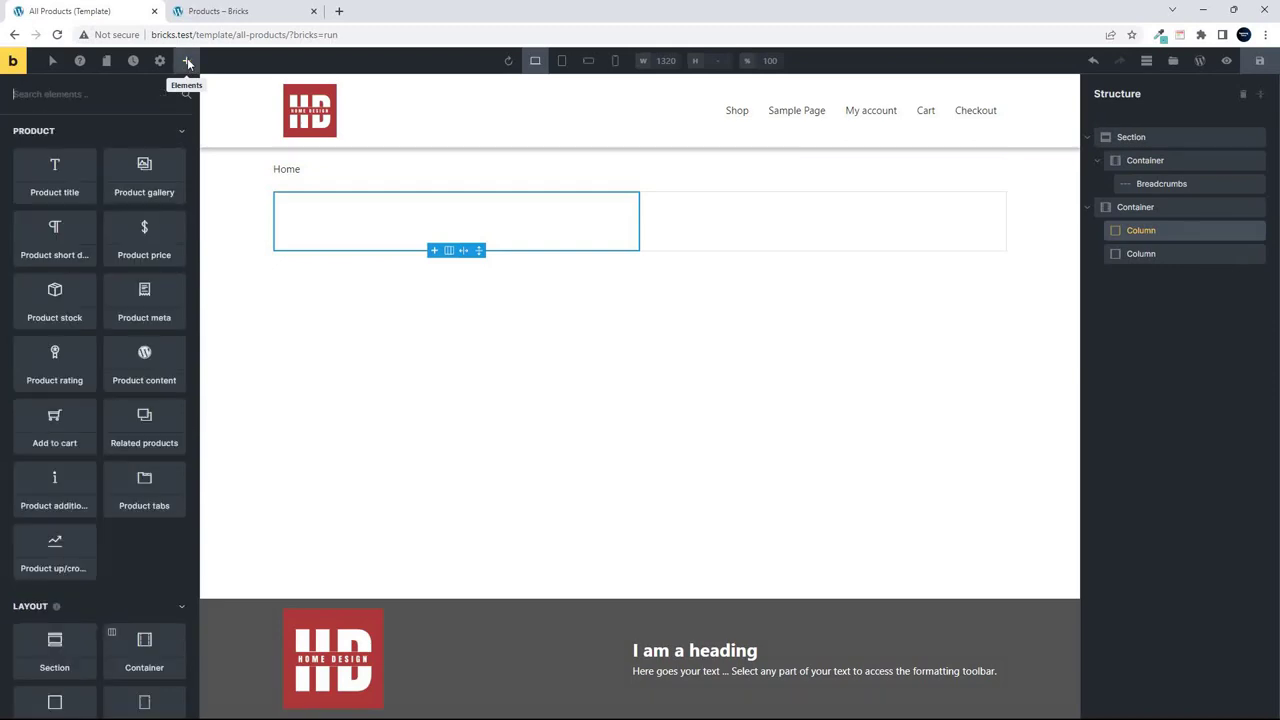
pyautogui.click(149, 178)
pyautogui.click(772, 224)
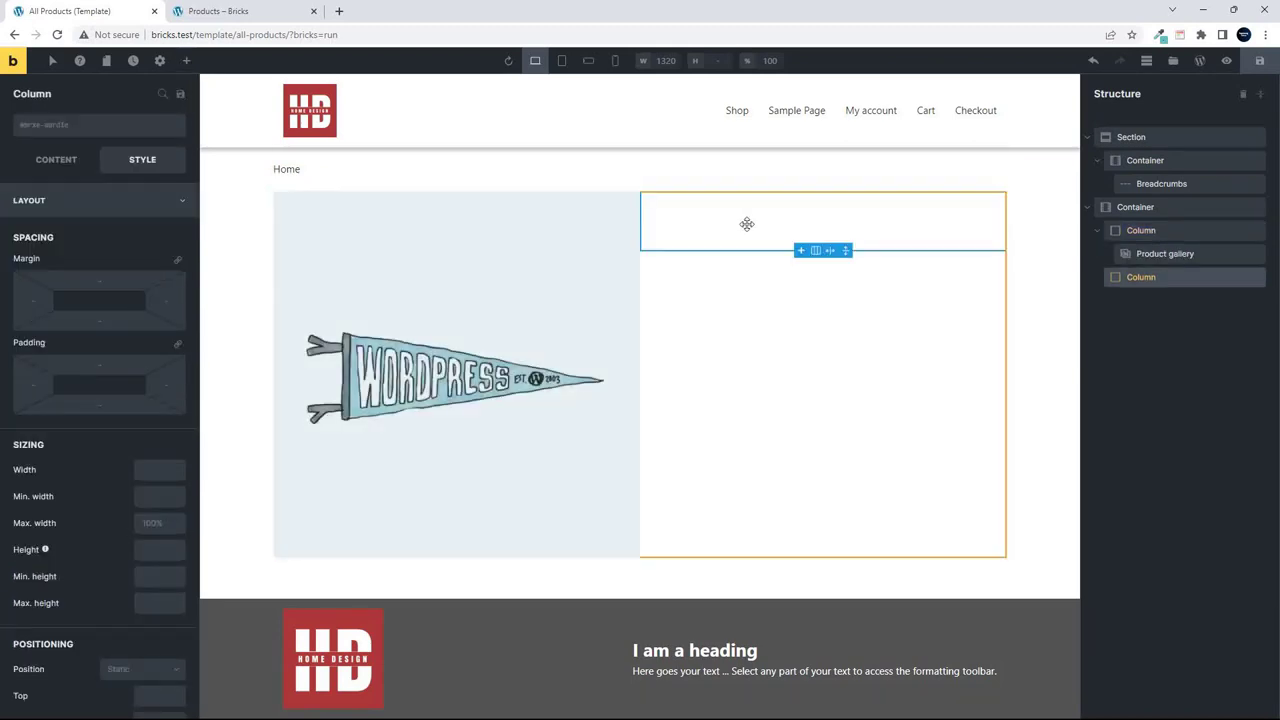
pyautogui.click(186, 61)
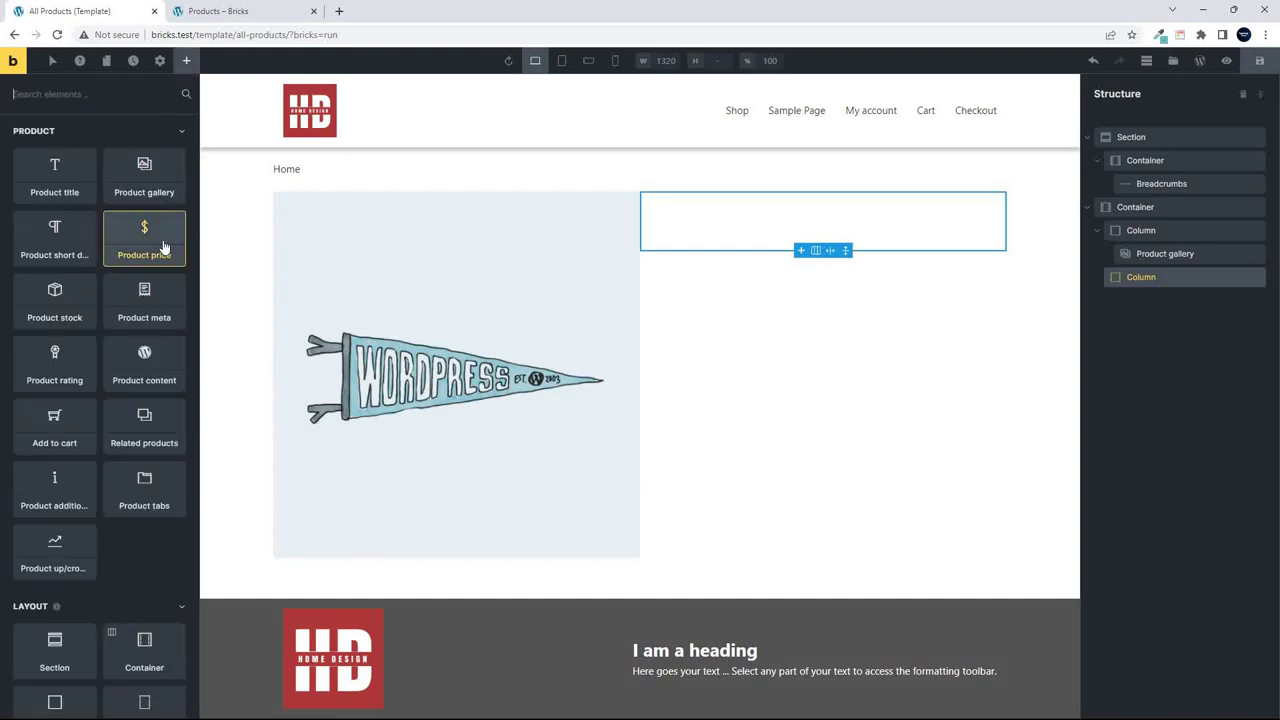
pyautogui.click(58, 181)
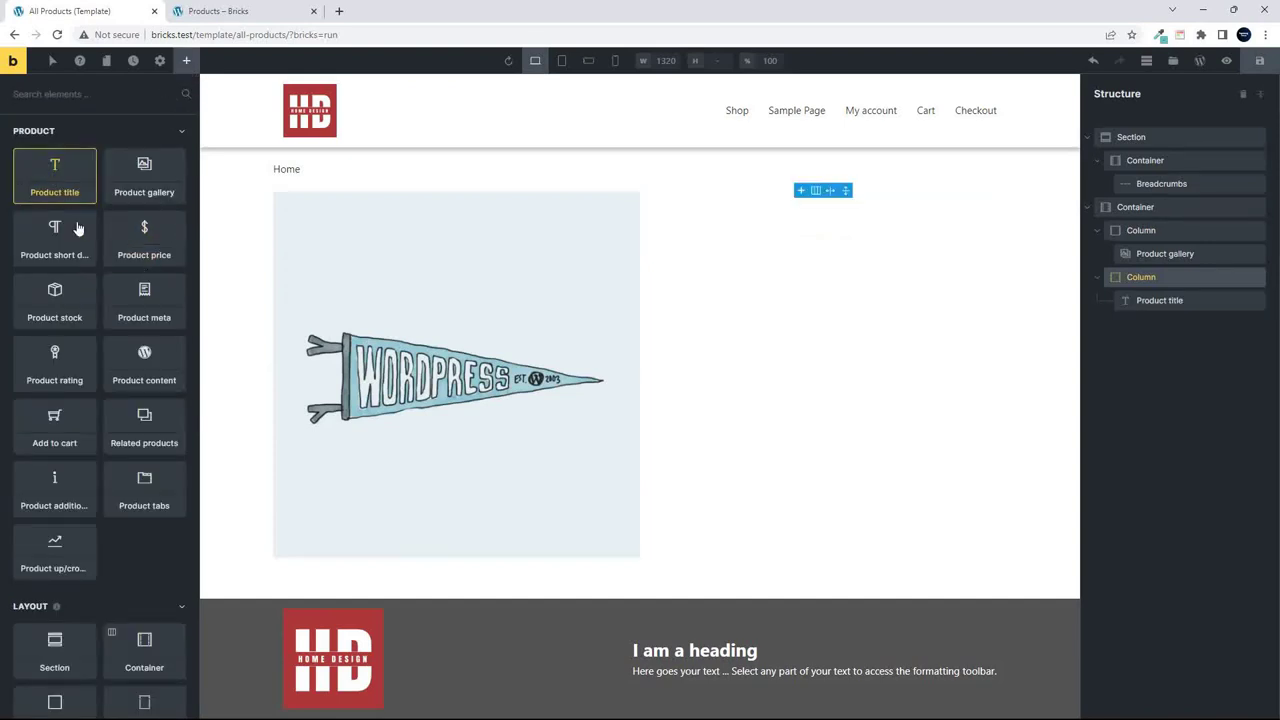
pyautogui.click(136, 238)
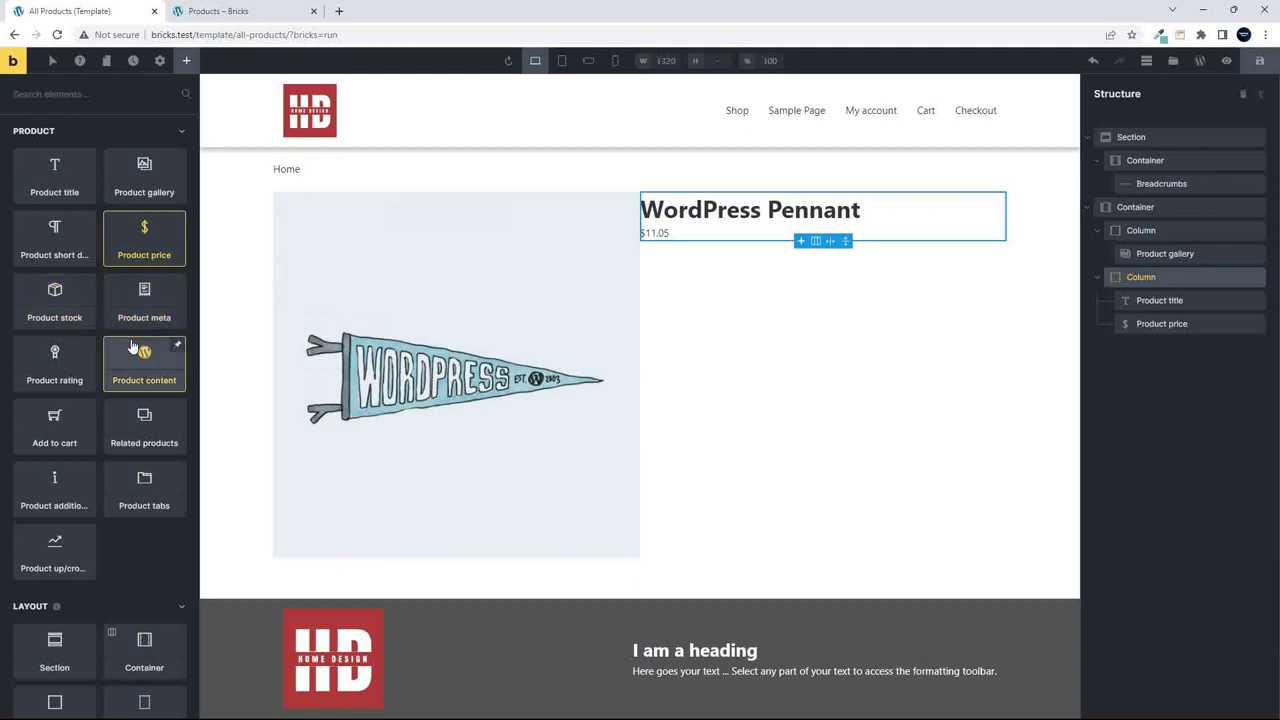
pyautogui.click(55, 245)
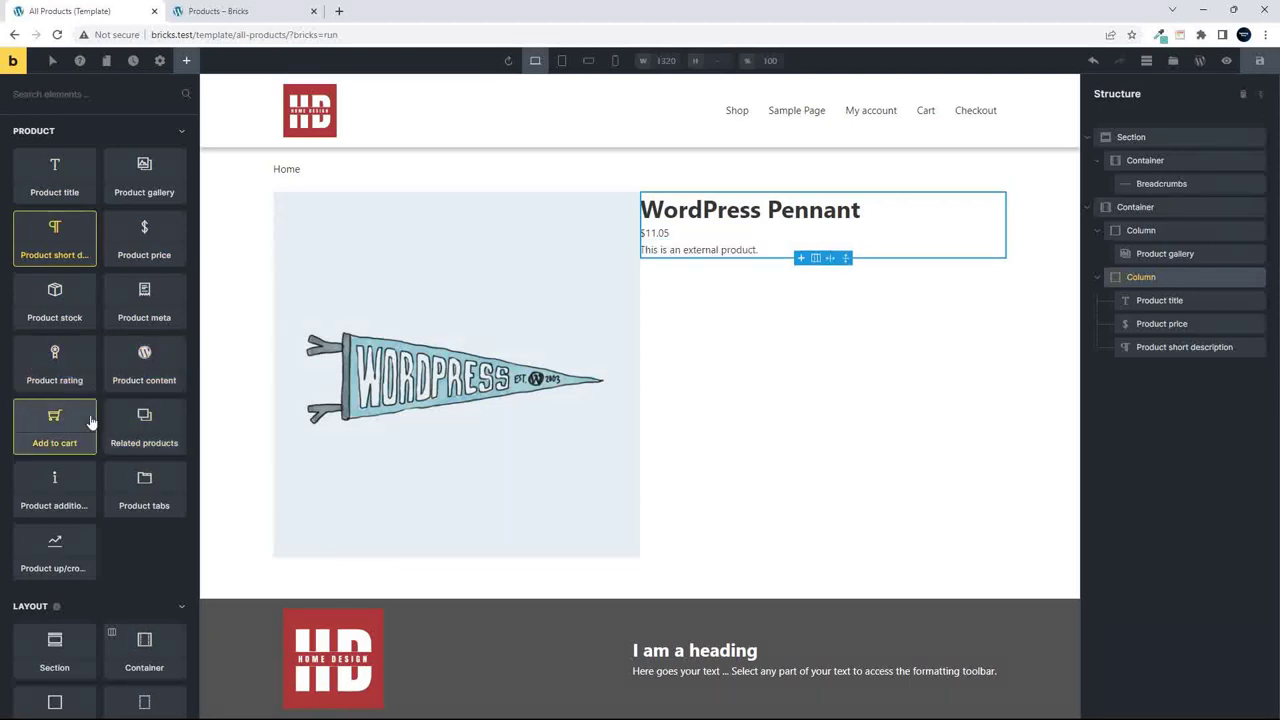
pyautogui.click(58, 436)
pyautogui.click(160, 303)
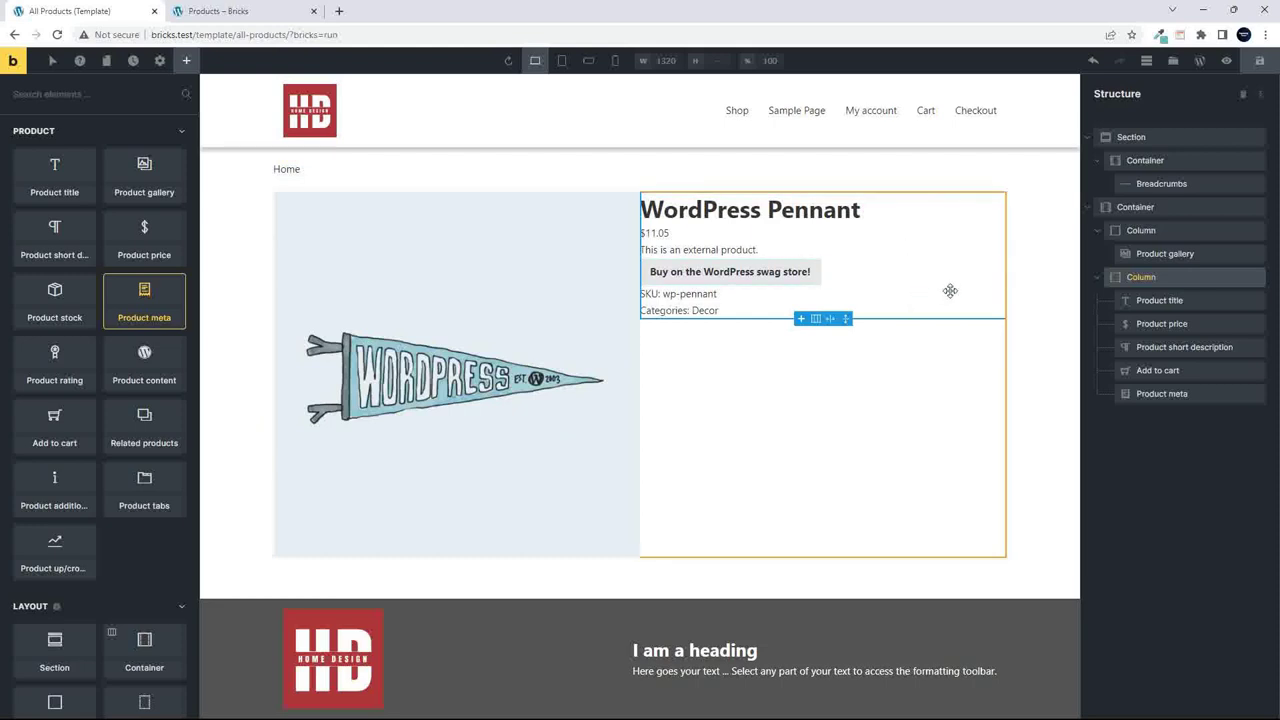
pyautogui.click(1168, 279)
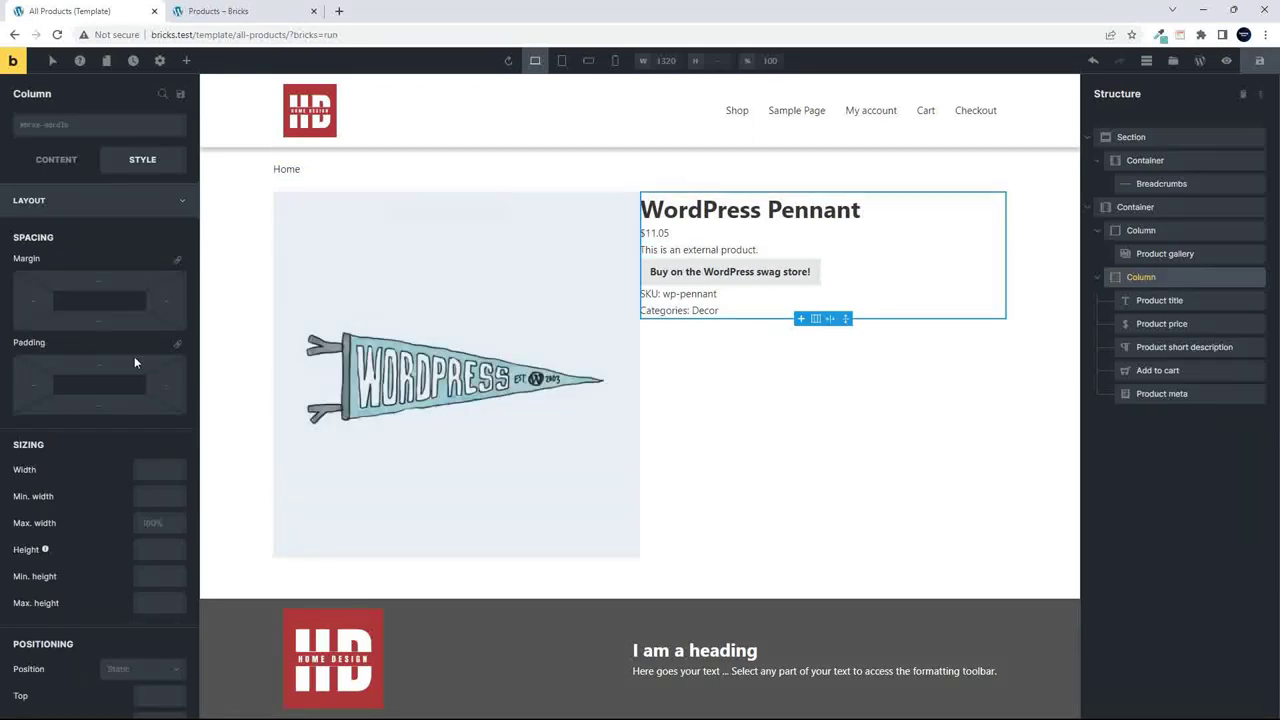
# Set linked padding of 15 on all four sides of the right details column.
pyautogui.click(177, 344)
pyautogui.click(91, 368)
pyautogui.write('15')
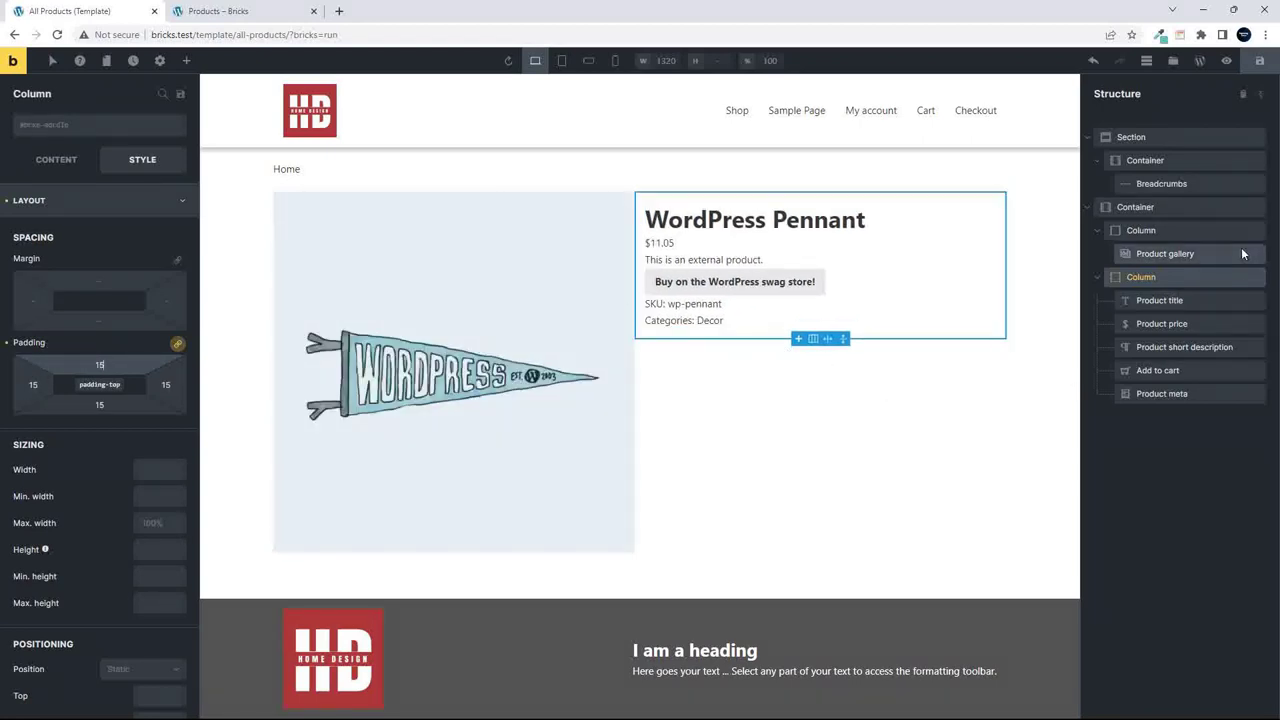
pyautogui.click(1135, 209)
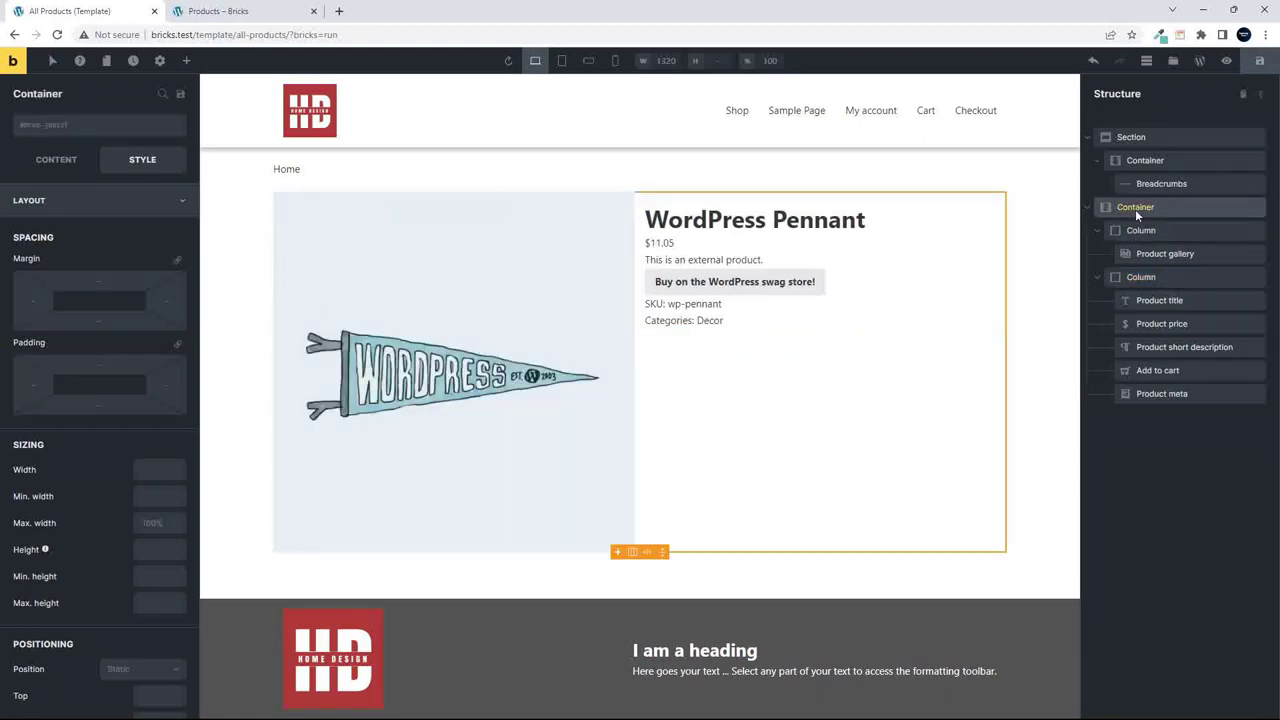
pyautogui.click(55, 161)
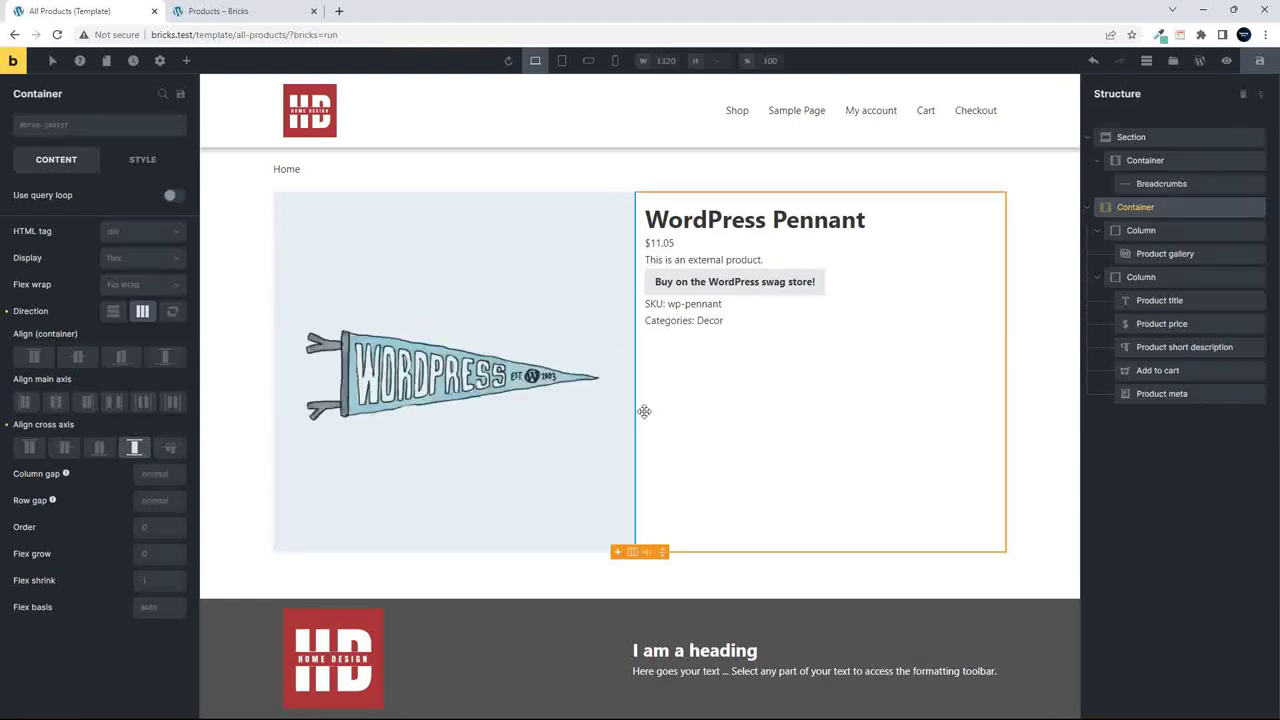
pyautogui.click(578, 443)
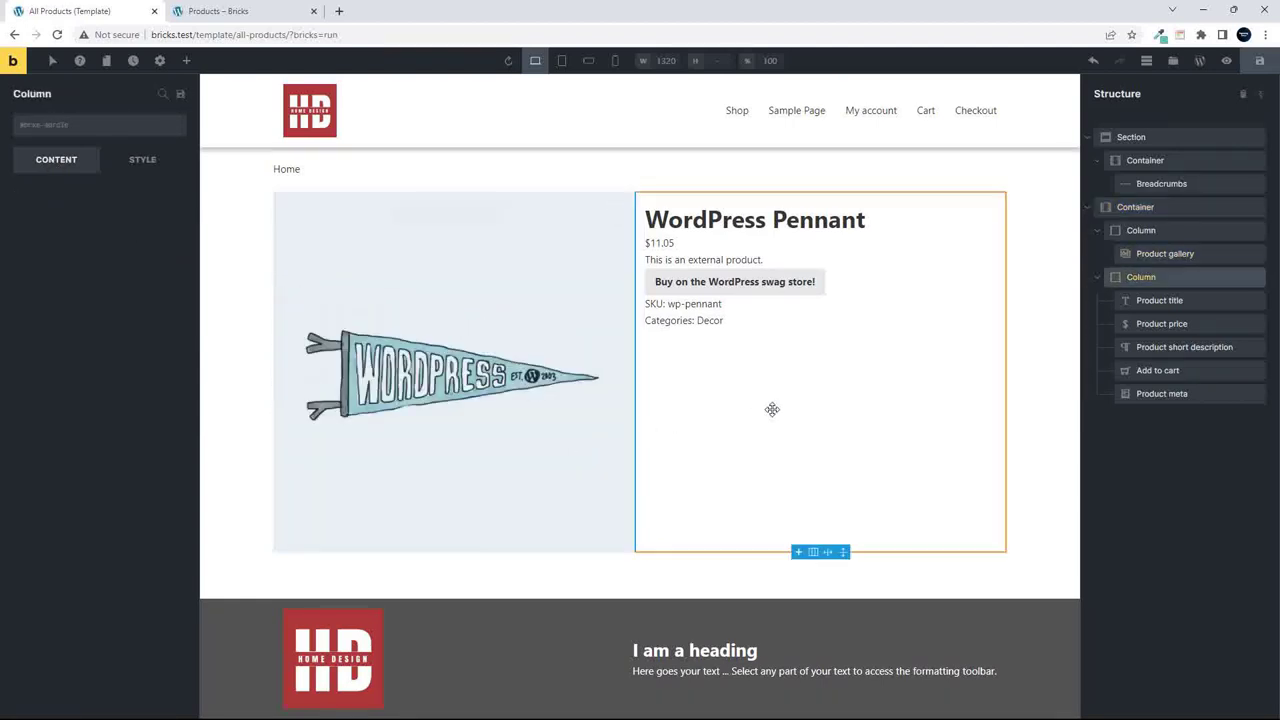
pyautogui.click(771, 409)
# Style the product price with a larger font, teal colour and a 15 bottom margin.
pyautogui.click(660, 244)
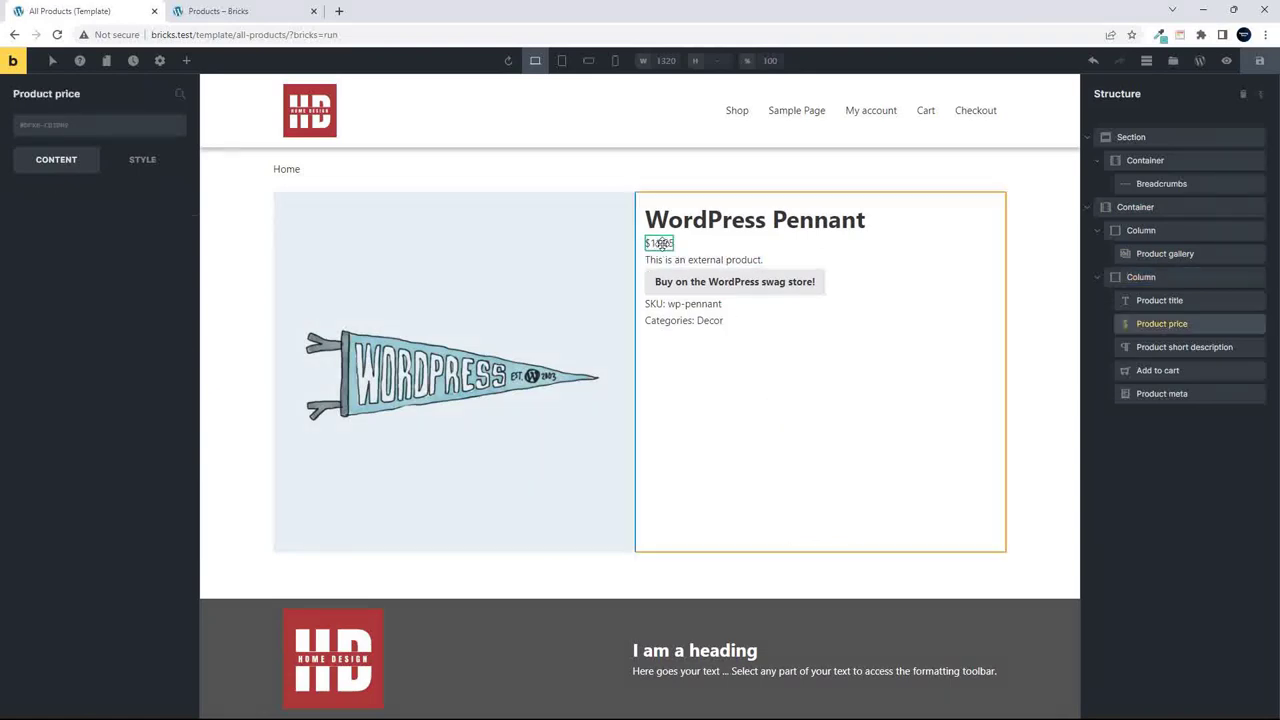
pyautogui.click(142, 162)
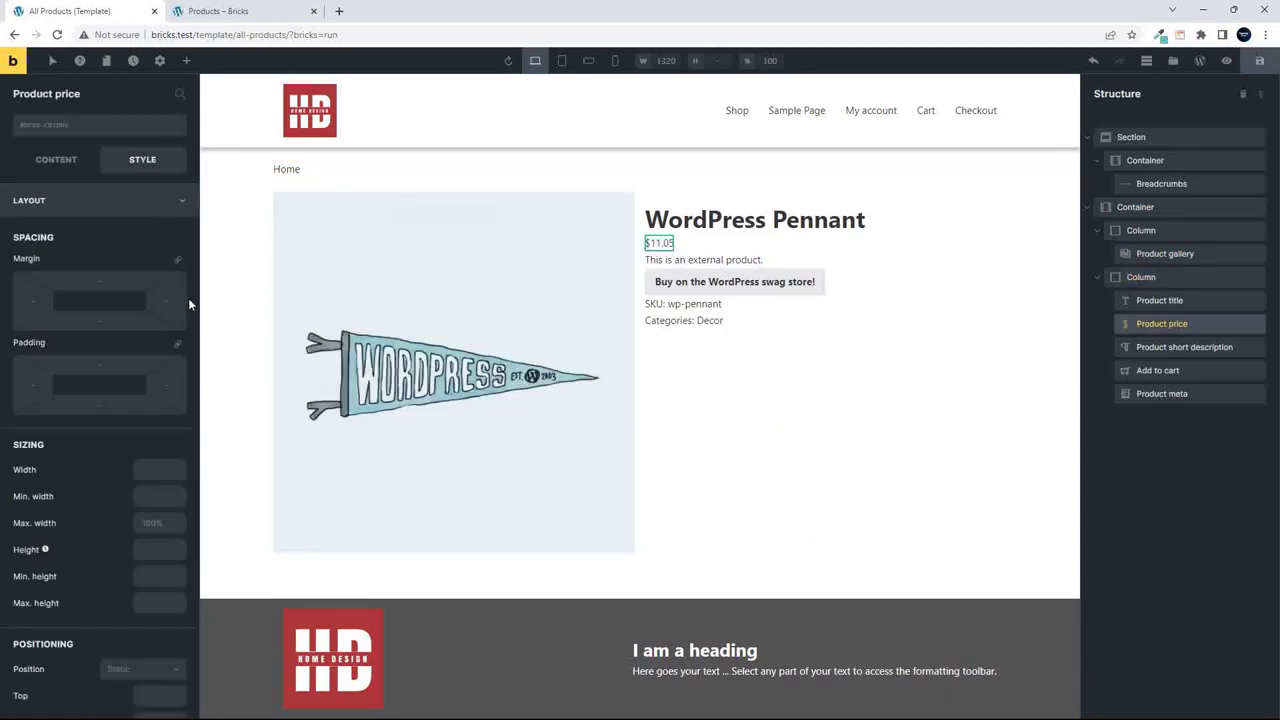
pyautogui.scroll(-5, 170, 424)
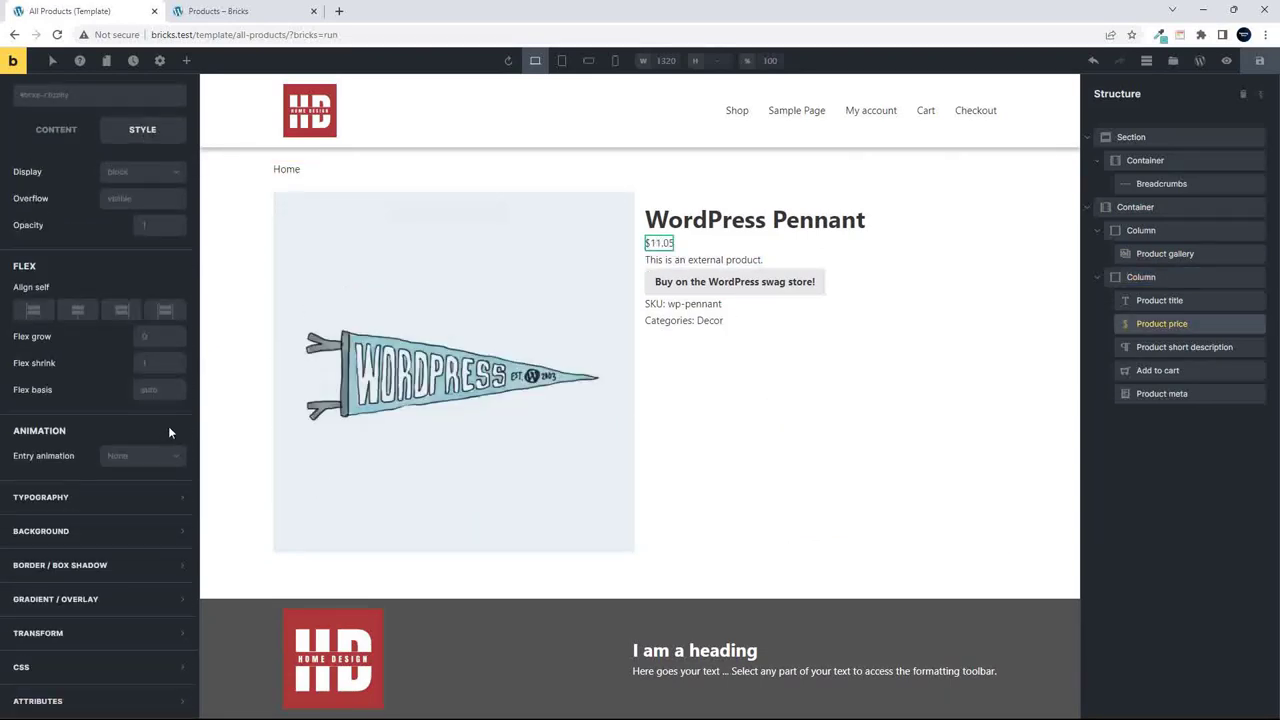
pyautogui.click(108, 497)
pyautogui.click(149, 292)
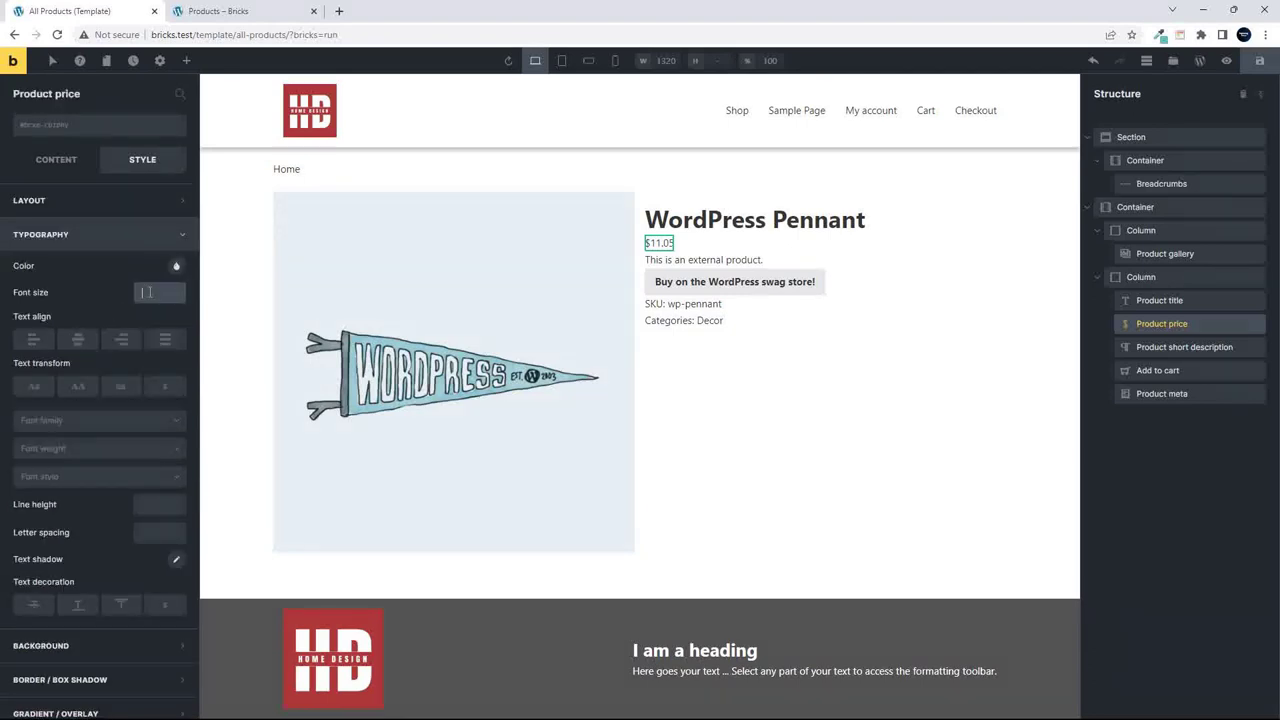
pyautogui.write('20')
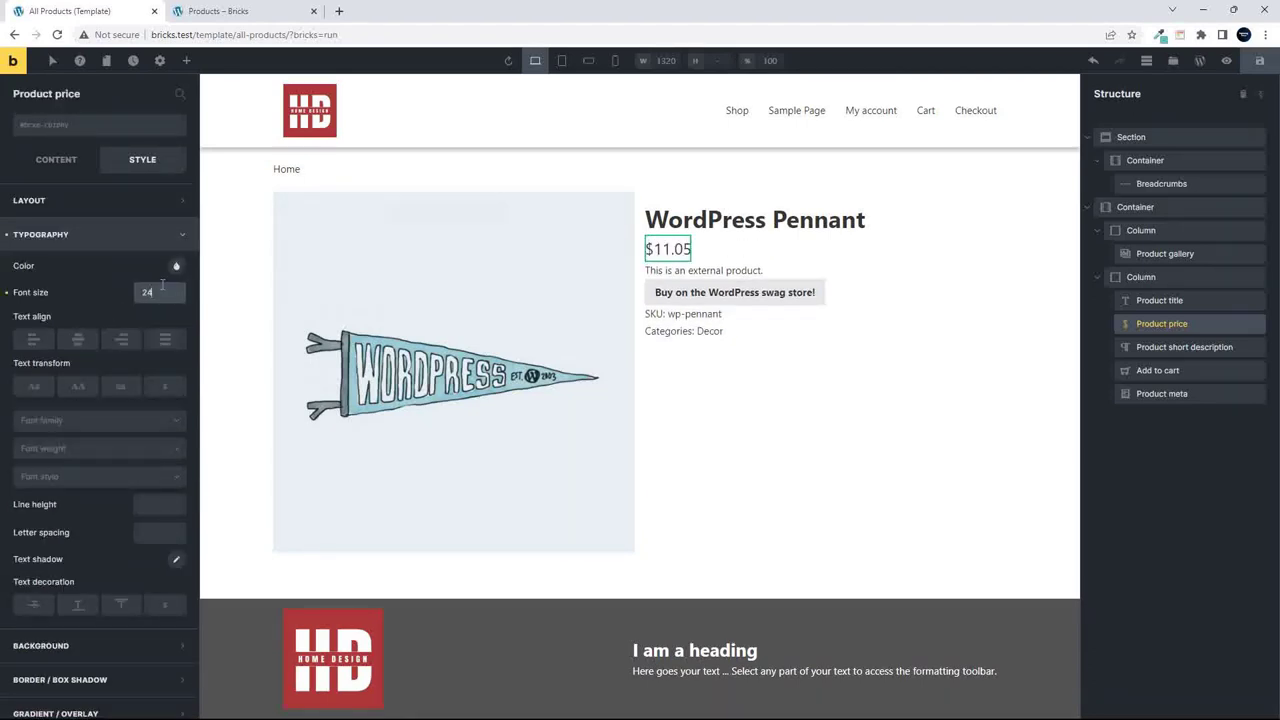
pyautogui.click(176, 268)
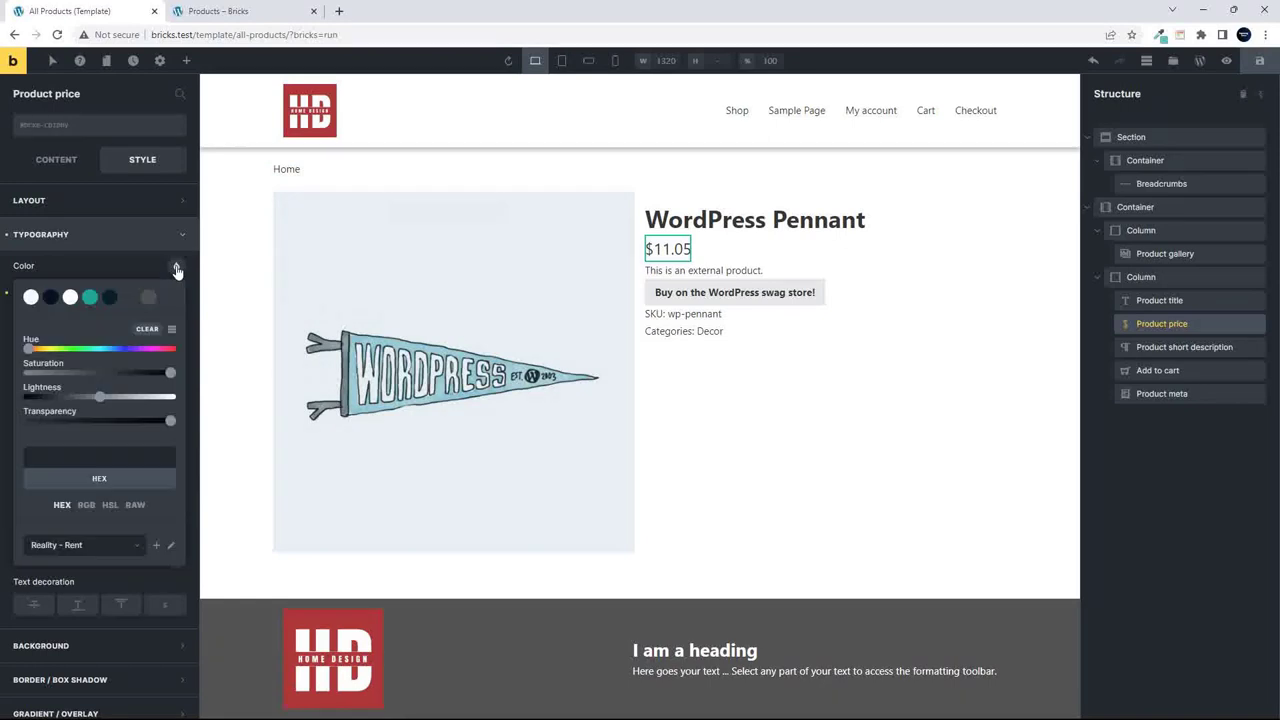
pyautogui.click(91, 297)
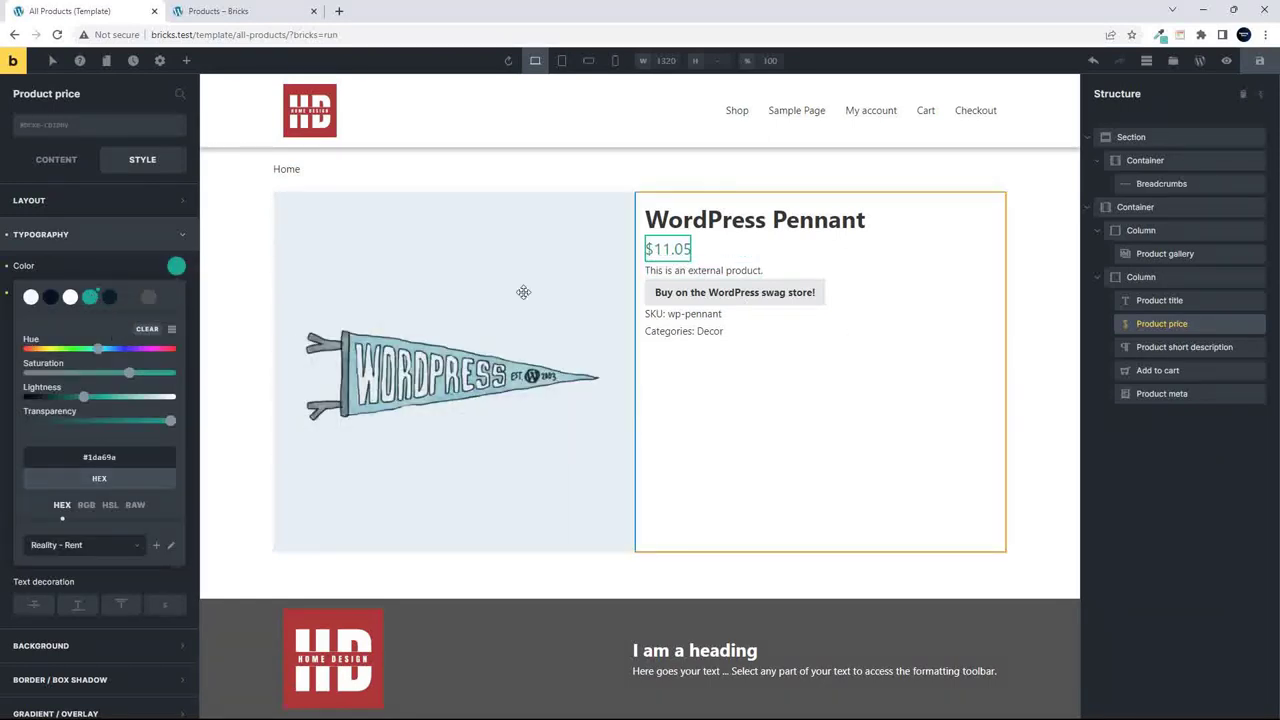
pyautogui.click(127, 202)
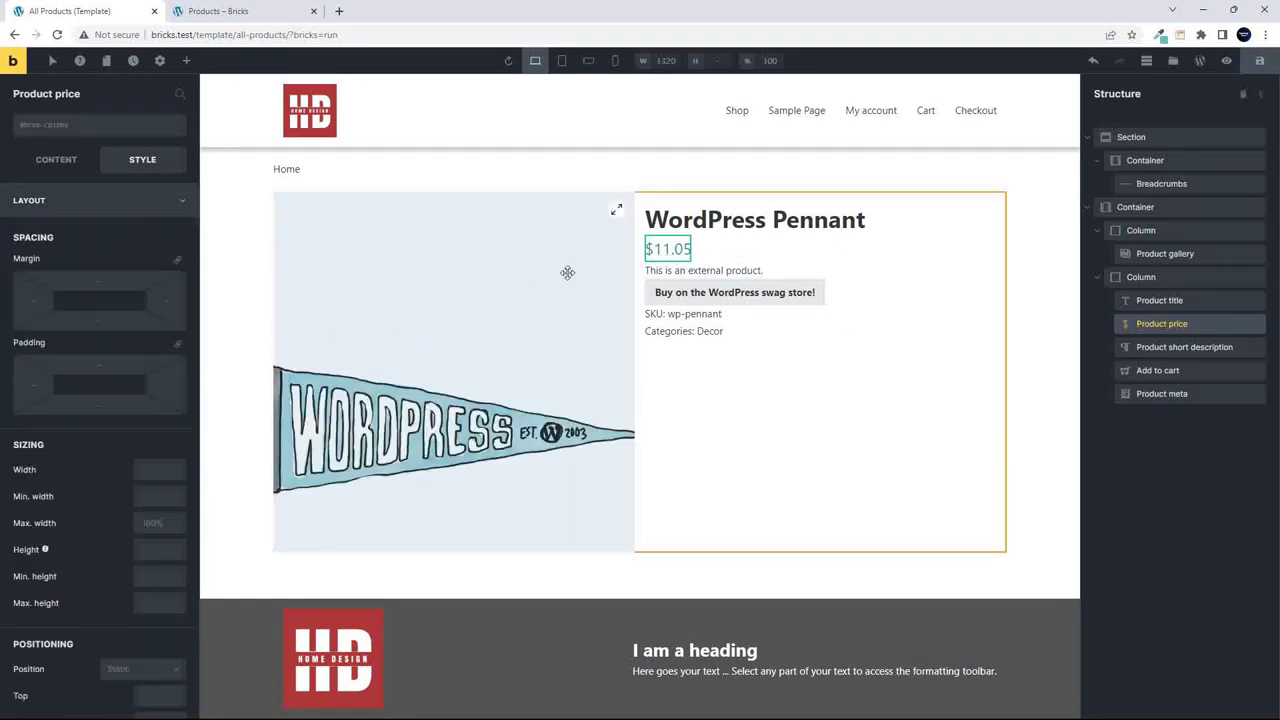
pyautogui.click(115, 321)
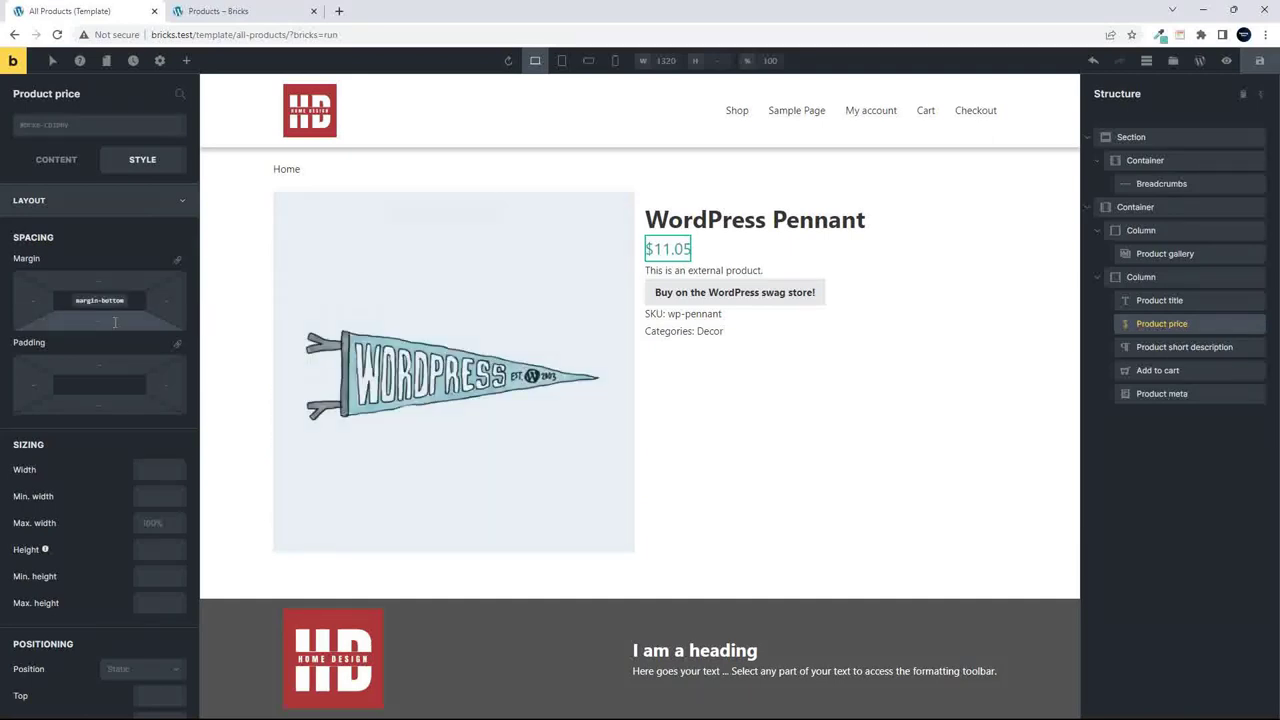
pyautogui.write('15')
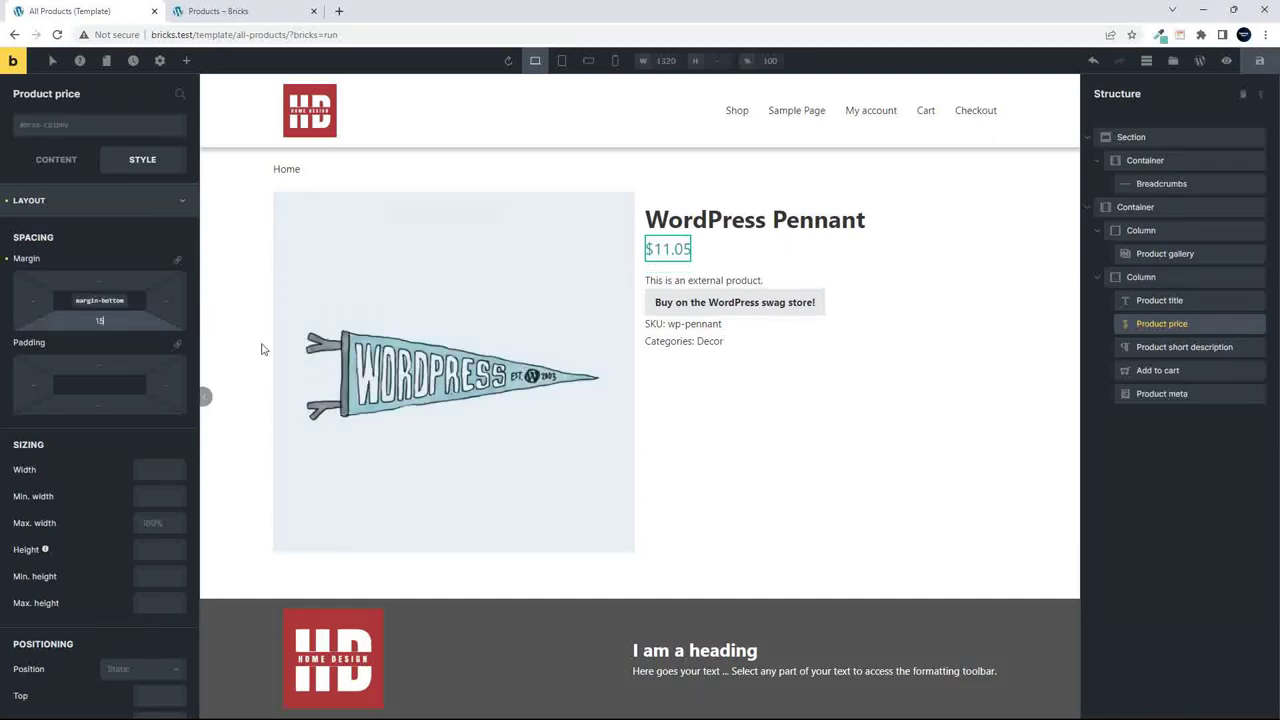
# Give the short description and add-to-cart button a 15 bottom margin each.
pyautogui.click(687, 283)
pyautogui.click(105, 316)
pyautogui.write('15')
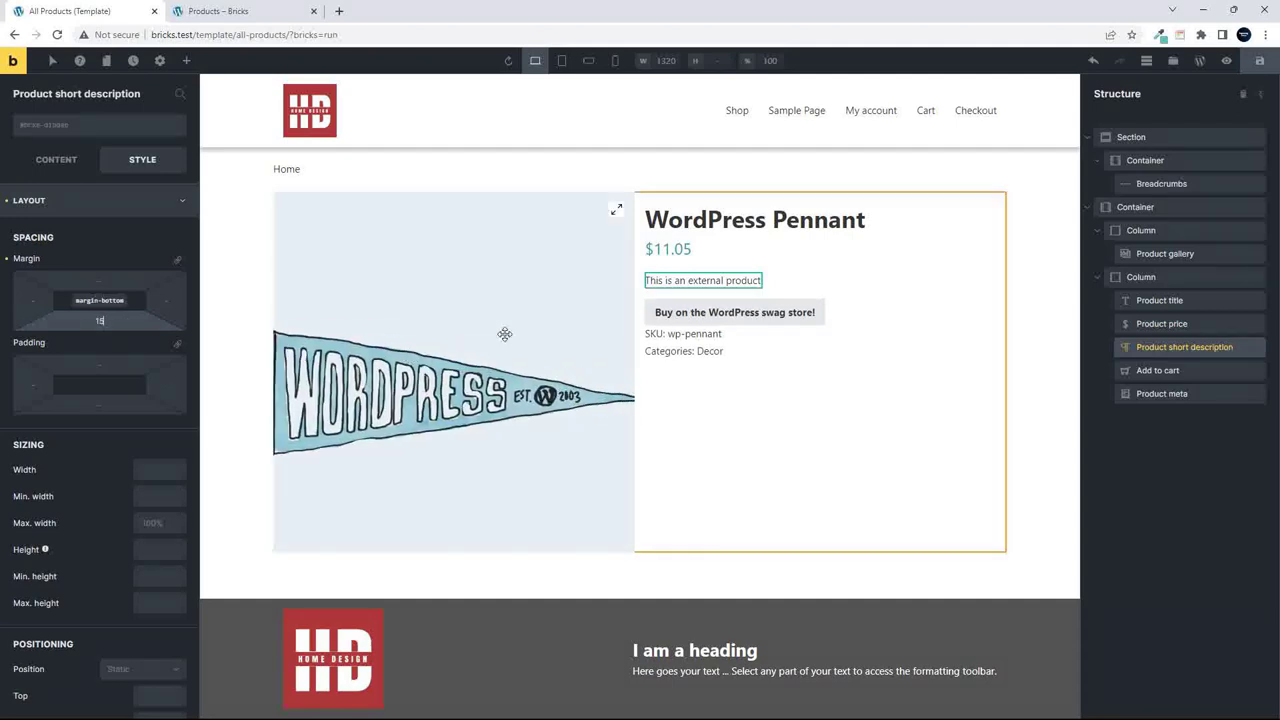
pyautogui.click(693, 318)
pyautogui.click(88, 321)
pyautogui.write('15')
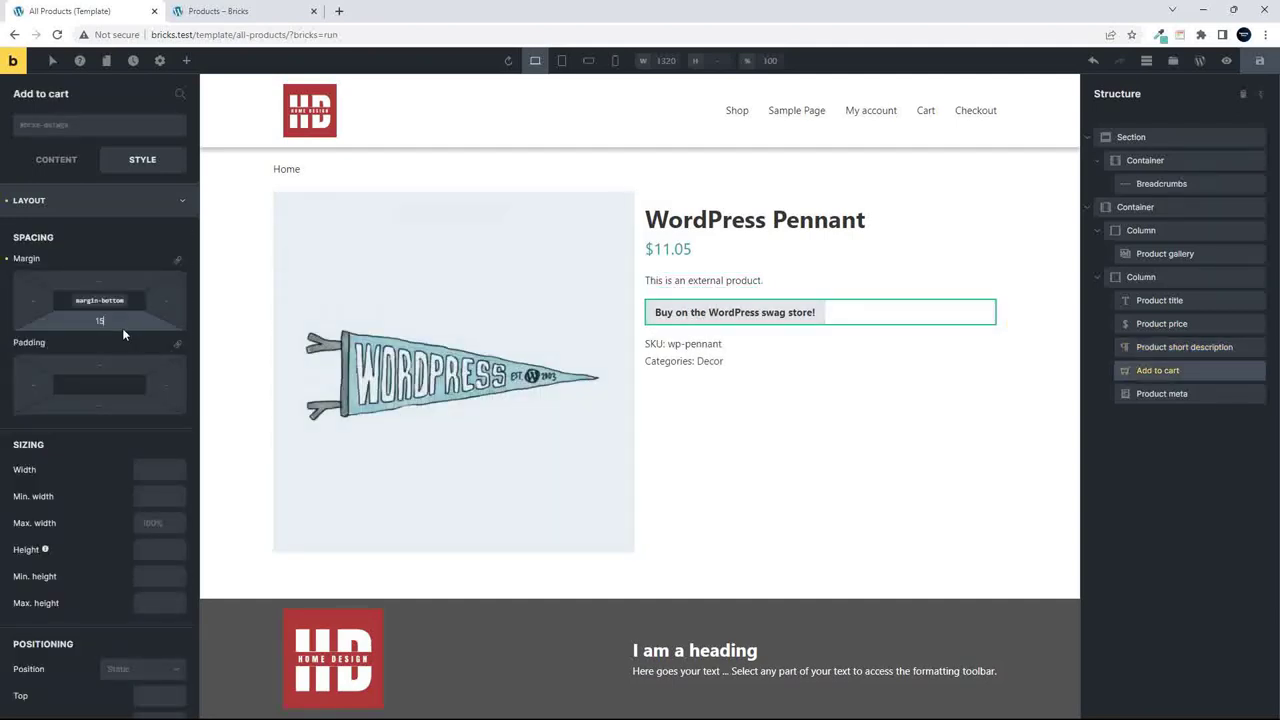
# Insert the saved Related Products template from the Templates library into the details column.
pyautogui.click(1173, 62)
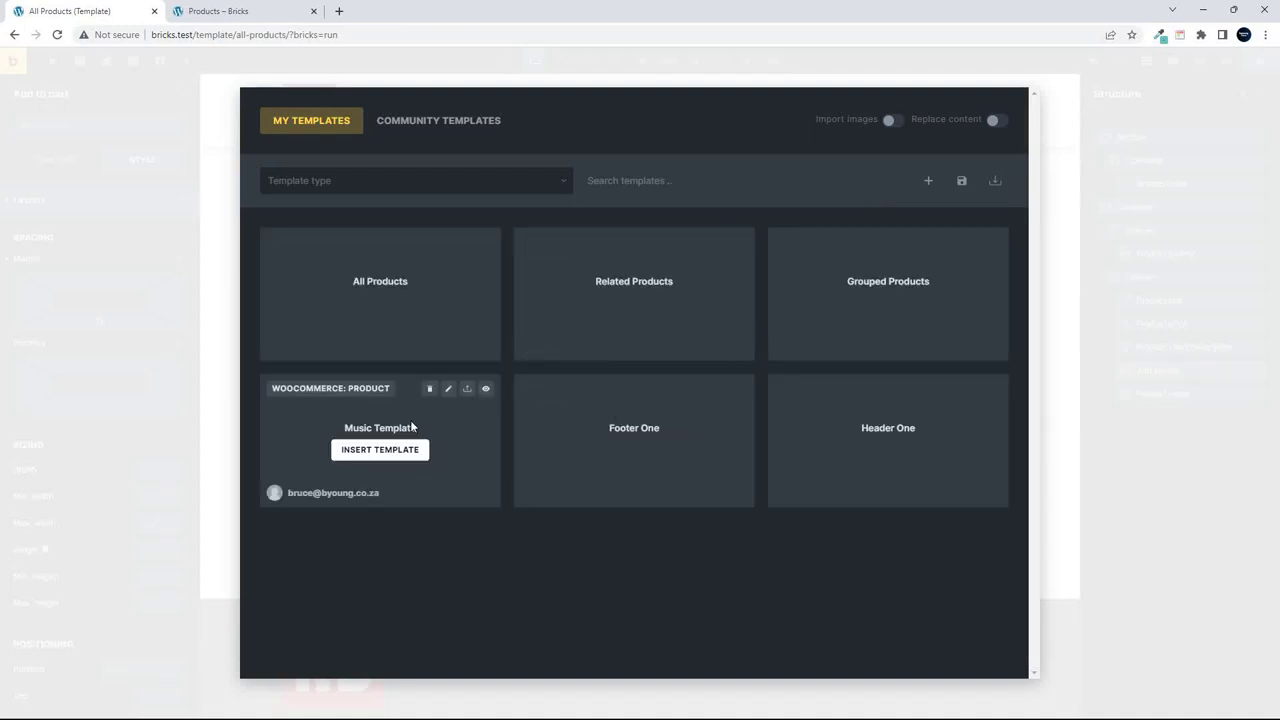
pyautogui.click(640, 303)
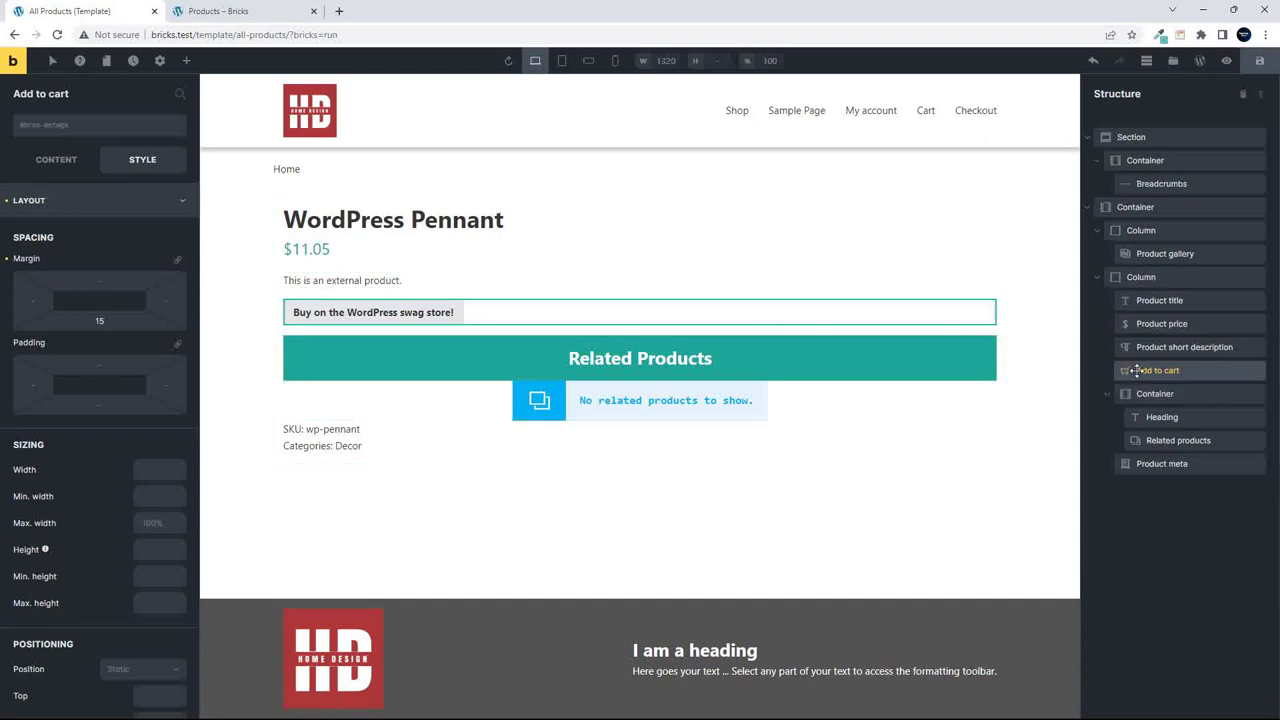
# Drag the Related Products container out of the right column to below the two-column container.
pyautogui.moveTo(1128, 395); pyautogui.dragTo(1114, 490)
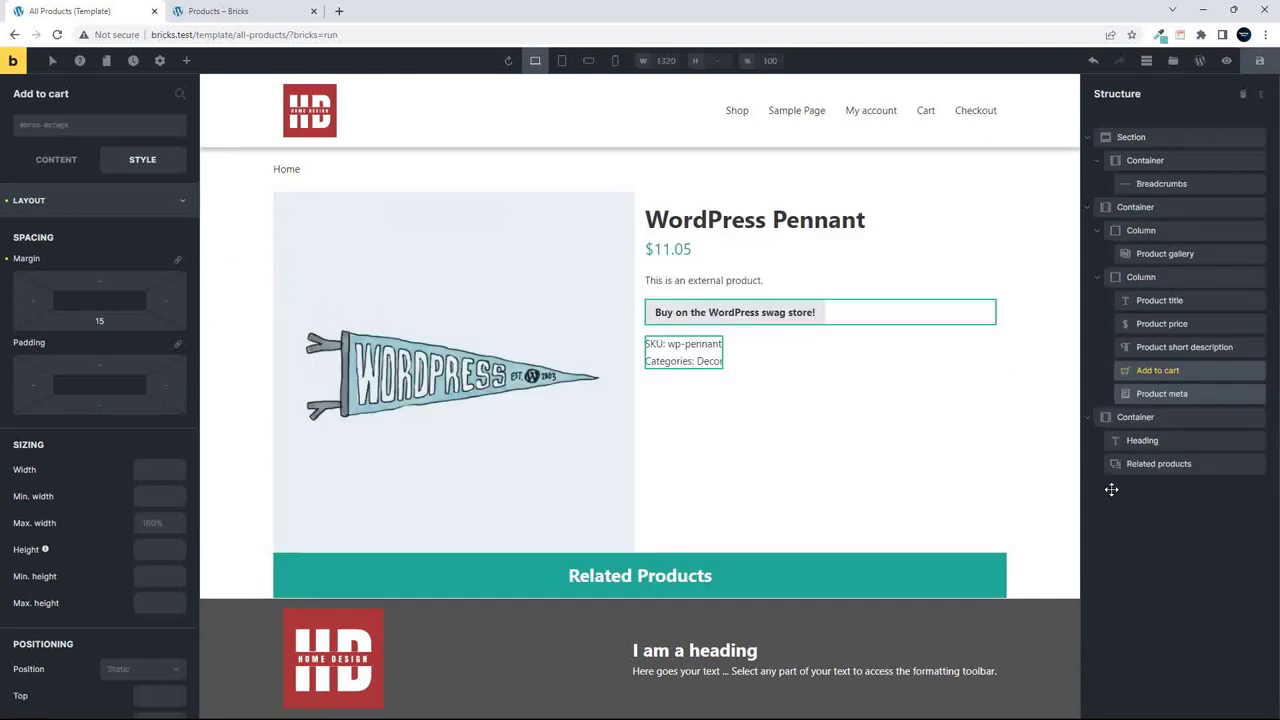
# Clear the right details column's bottom margin.
pyautogui.click(1141, 279)
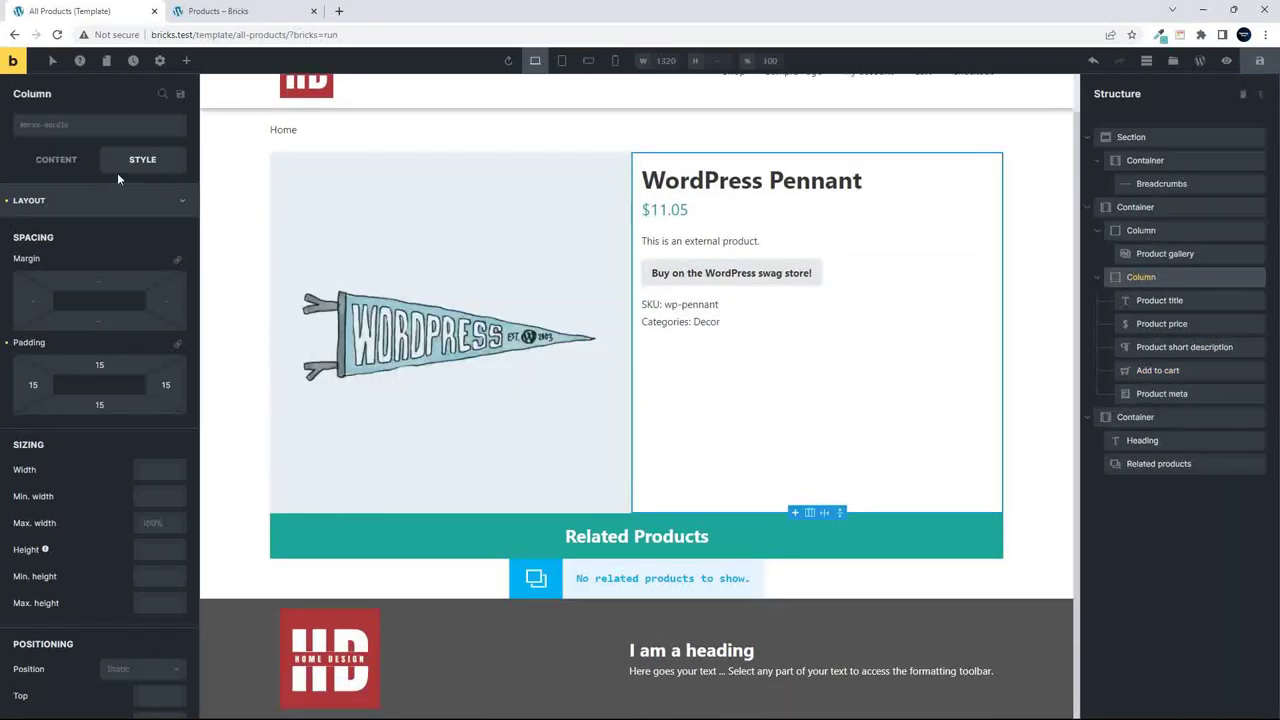
pyautogui.click(113, 323)
pyautogui.write('0')
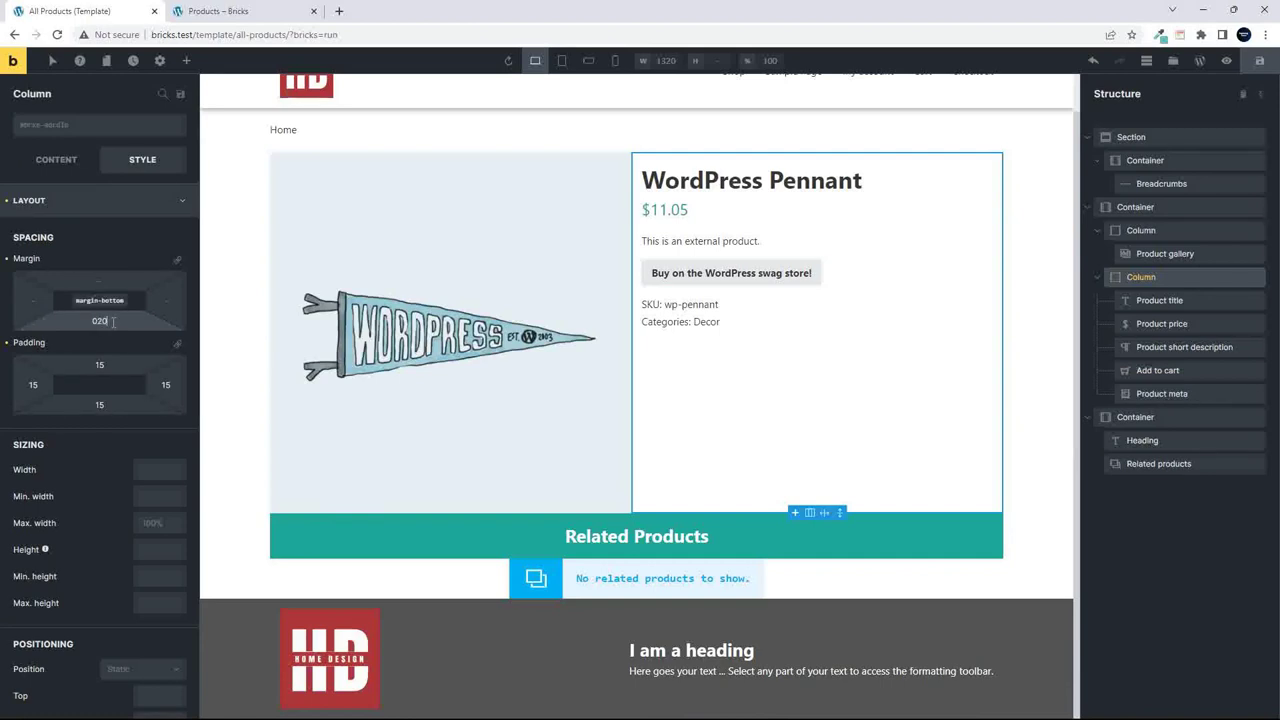
pyautogui.write('20')
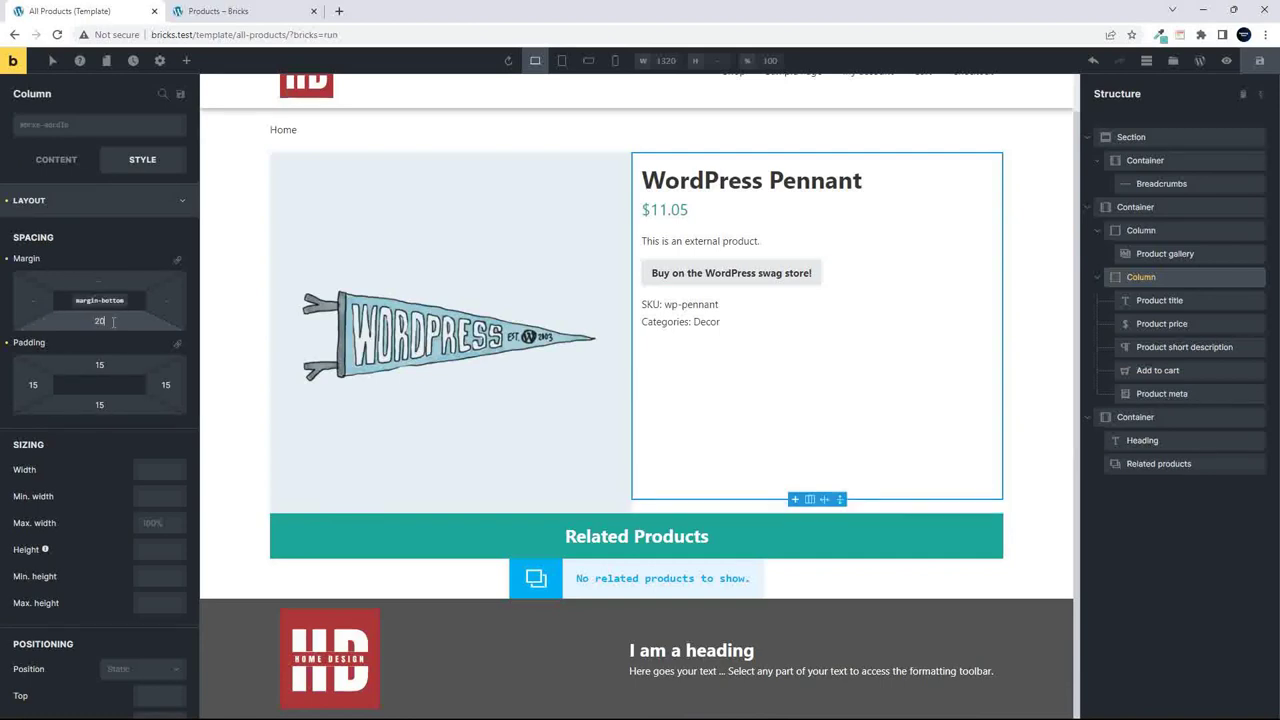
pyautogui.press('BackSpace')
pyautogui.press('BackSpace')
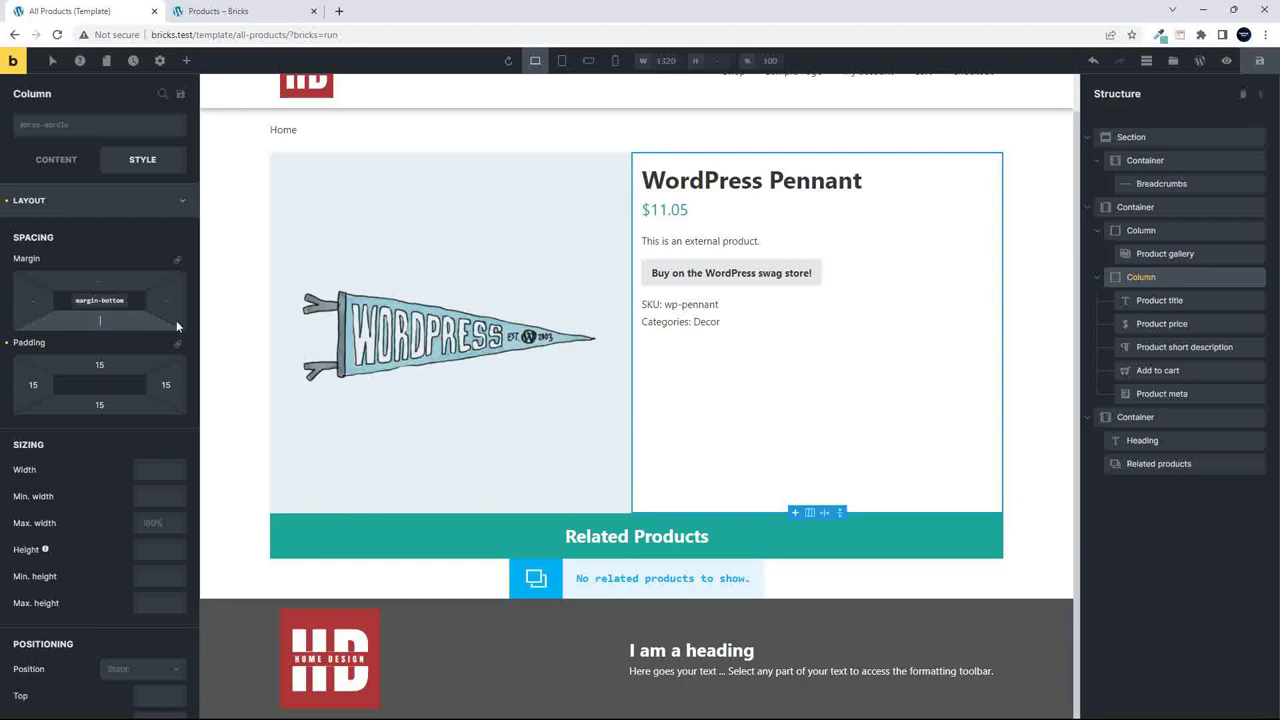
# Give the gallery-and-details container a 20 bottom margin and save the template.
pyautogui.click(1135, 207)
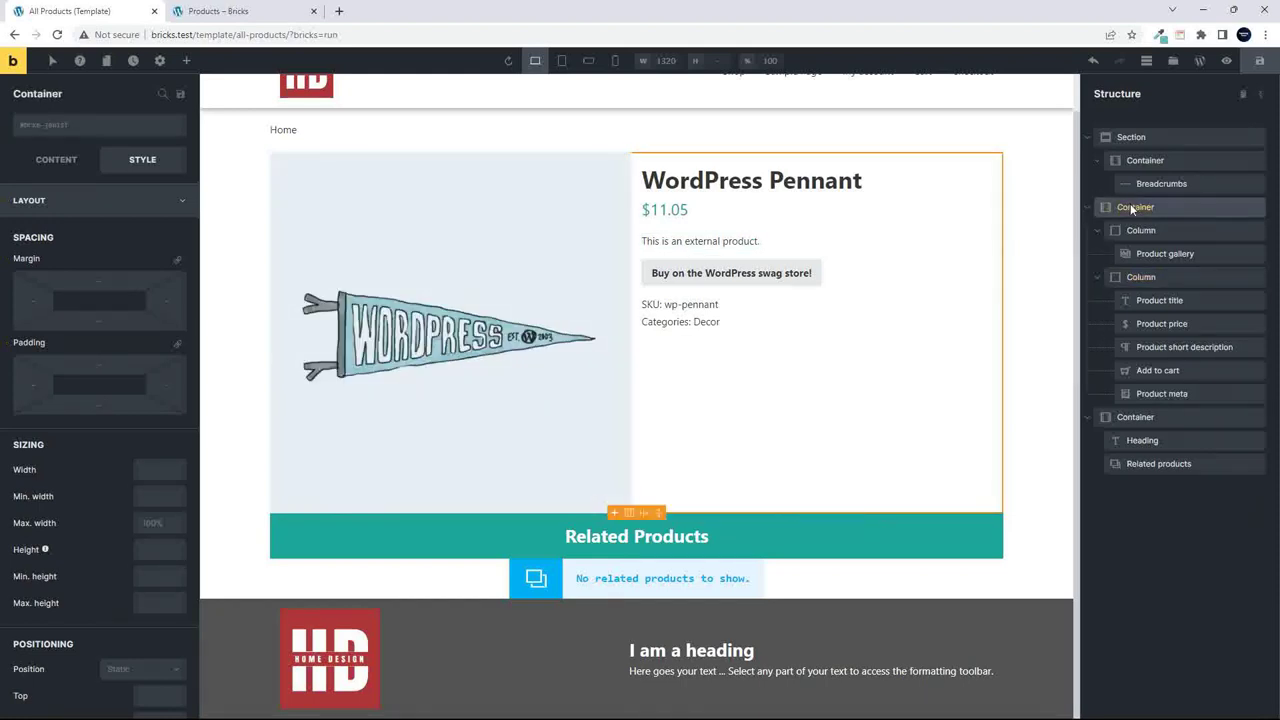
pyautogui.click(110, 321)
pyautogui.write('120')
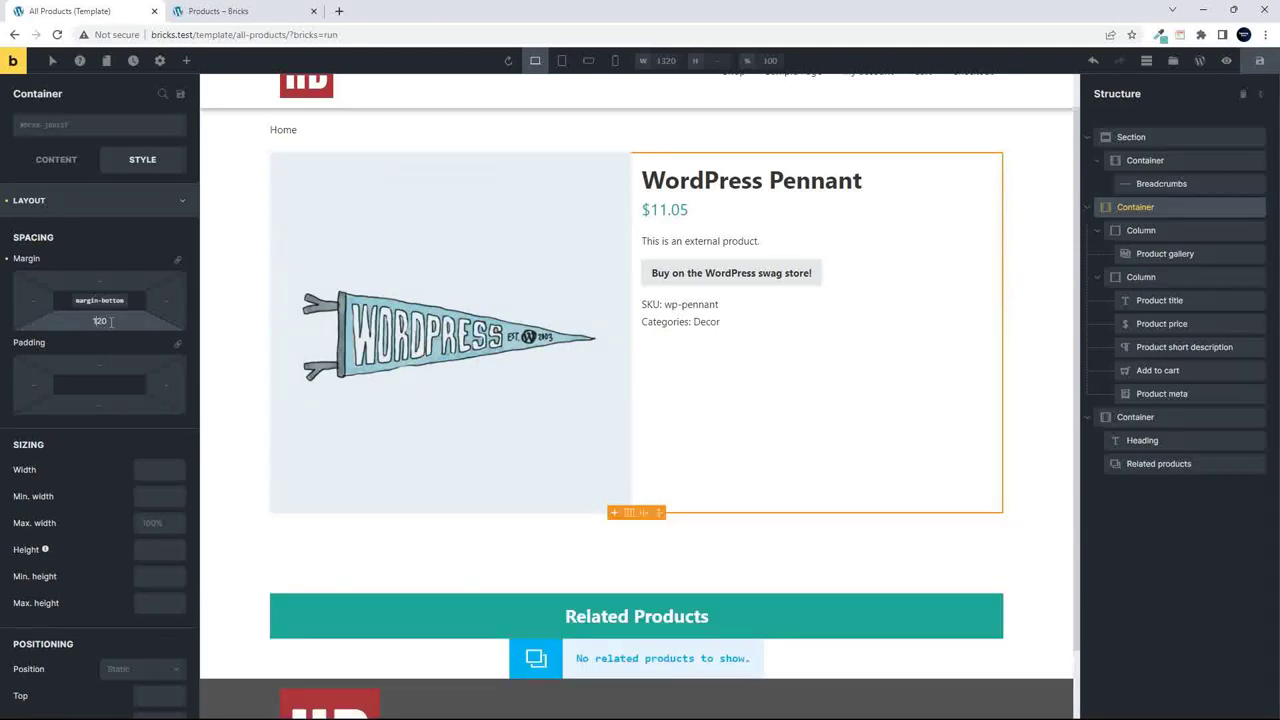
pyautogui.press('Home')
pyautogui.press('Delete')
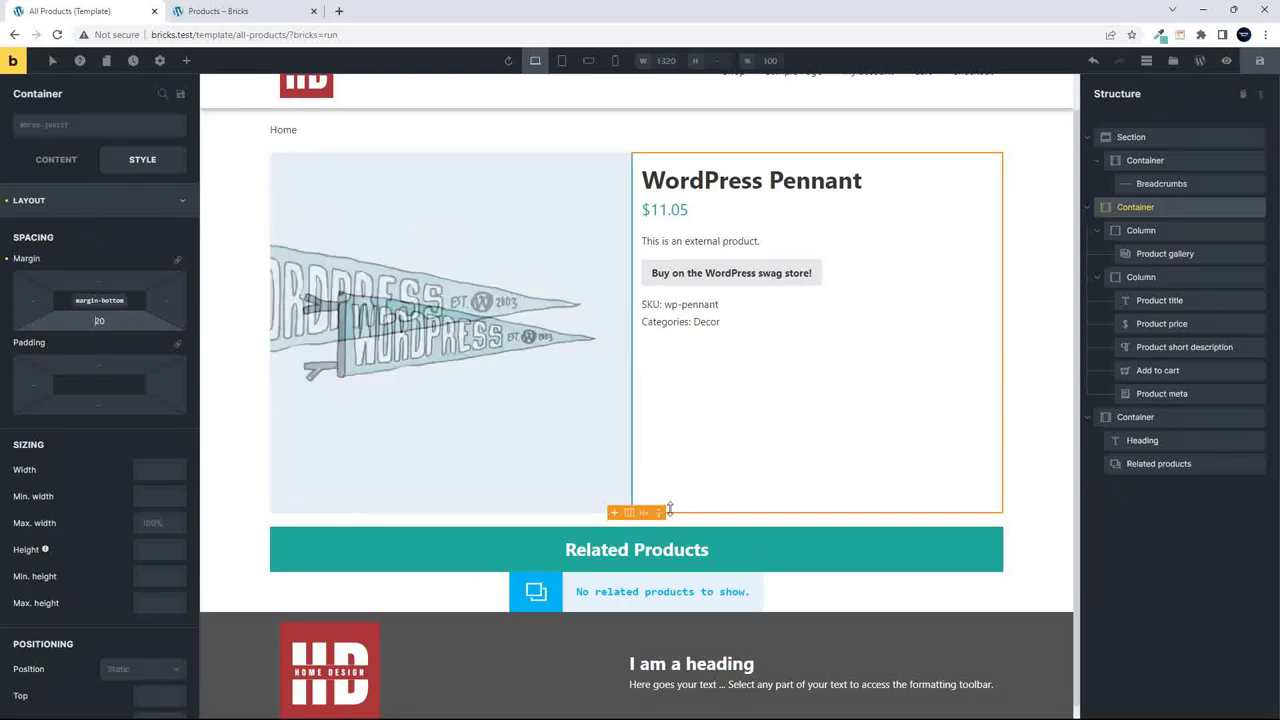
pyautogui.scroll(1, 449, 427)
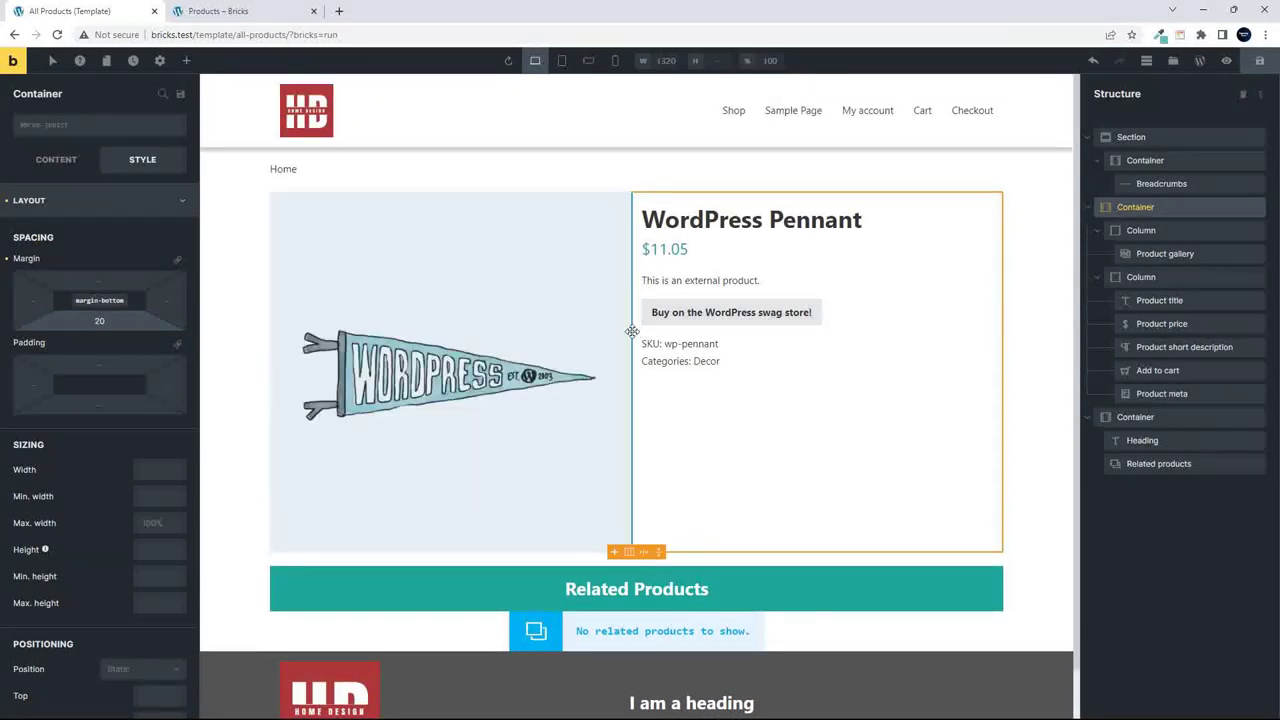
pyautogui.click(1262, 62)
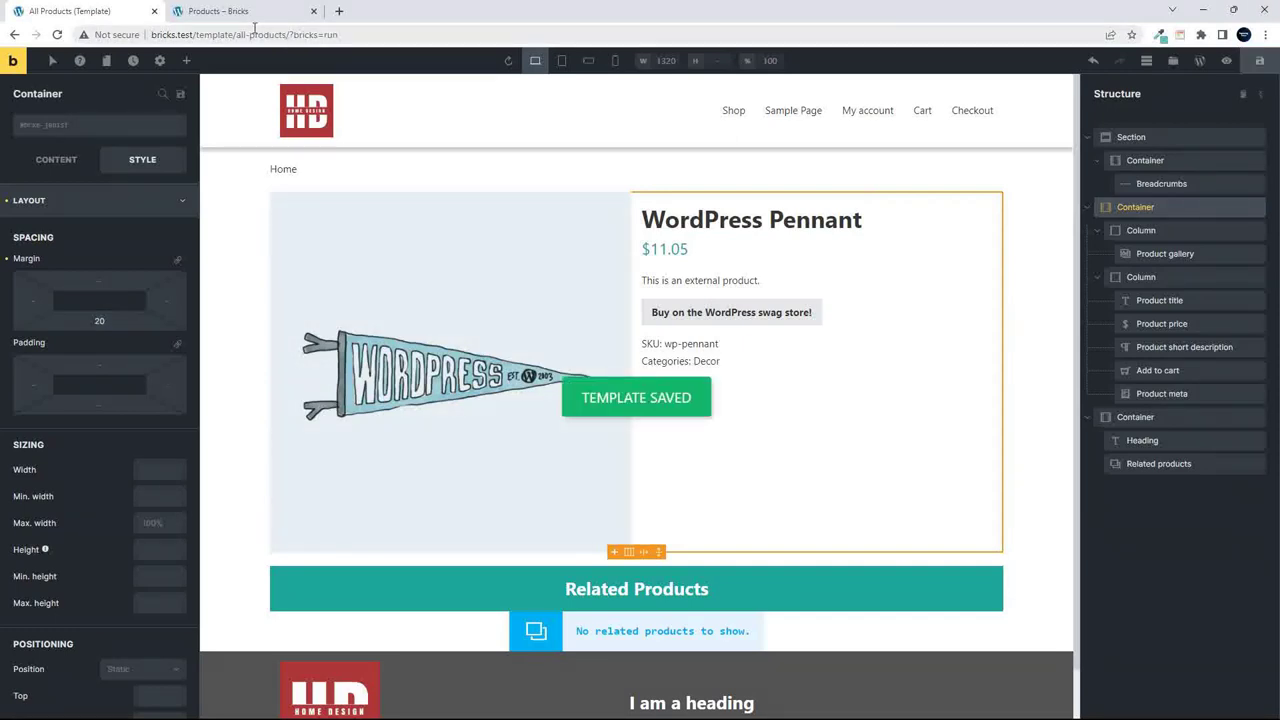
pyautogui.click(300, 12)
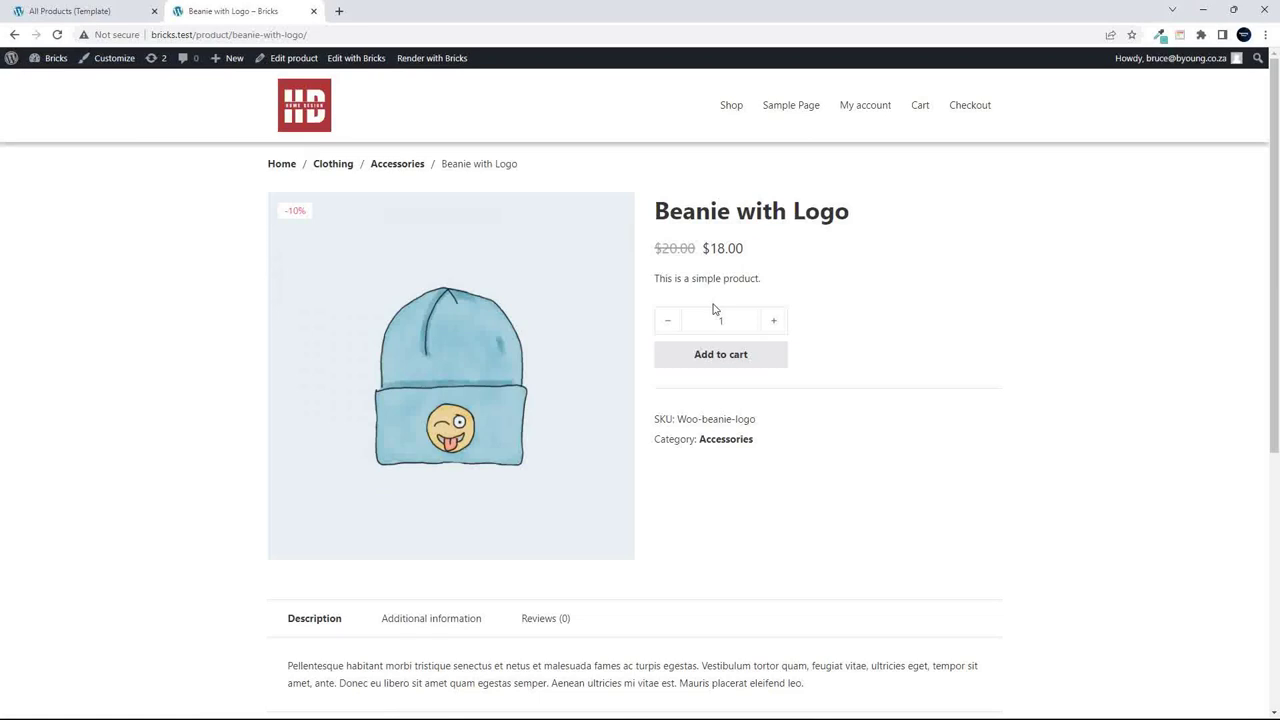
pyautogui.click(77, 11)
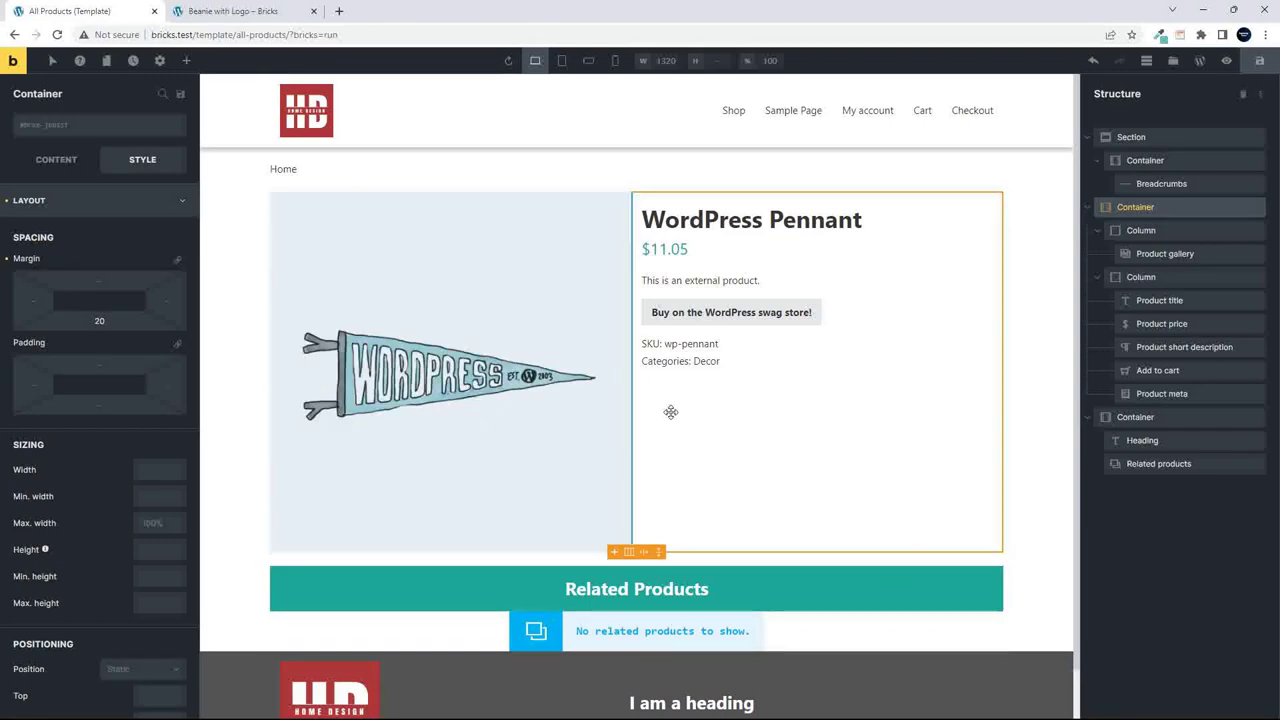
# Review the template's Terms (Exclude) condition for Music, then return to the Beanie with Logo page.
pyautogui.click(159, 60)
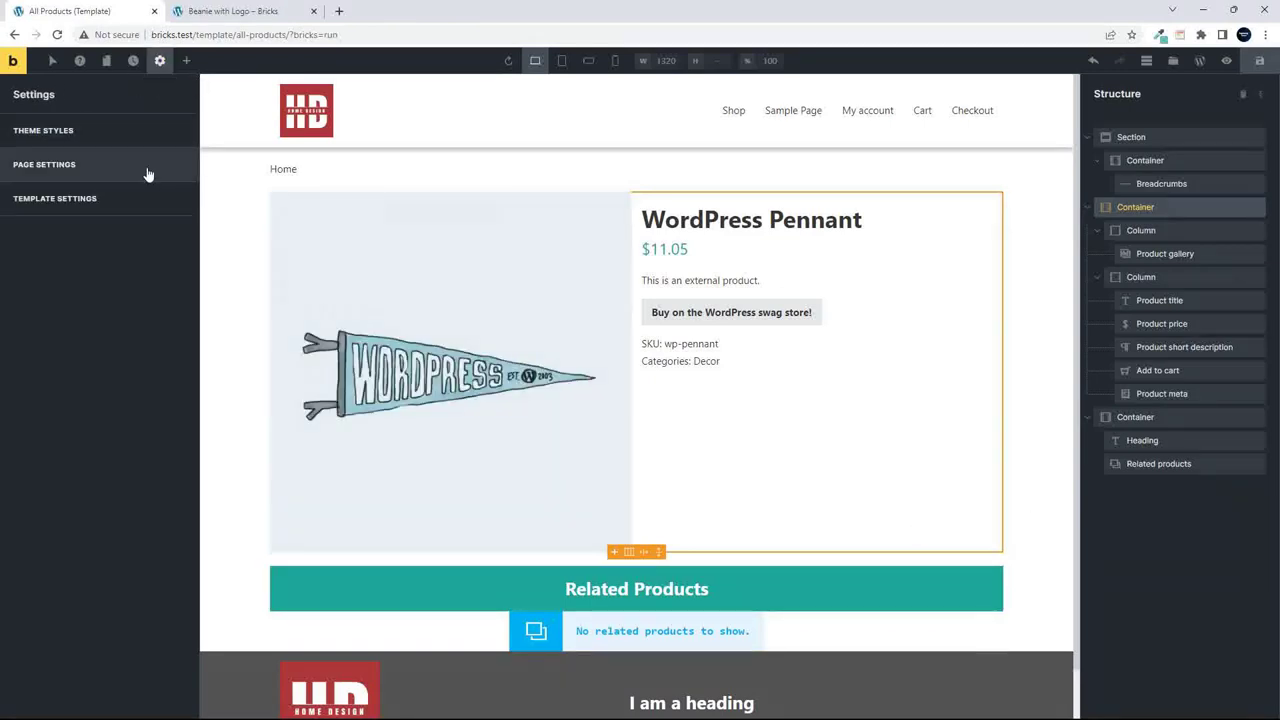
pyautogui.click(77, 198)
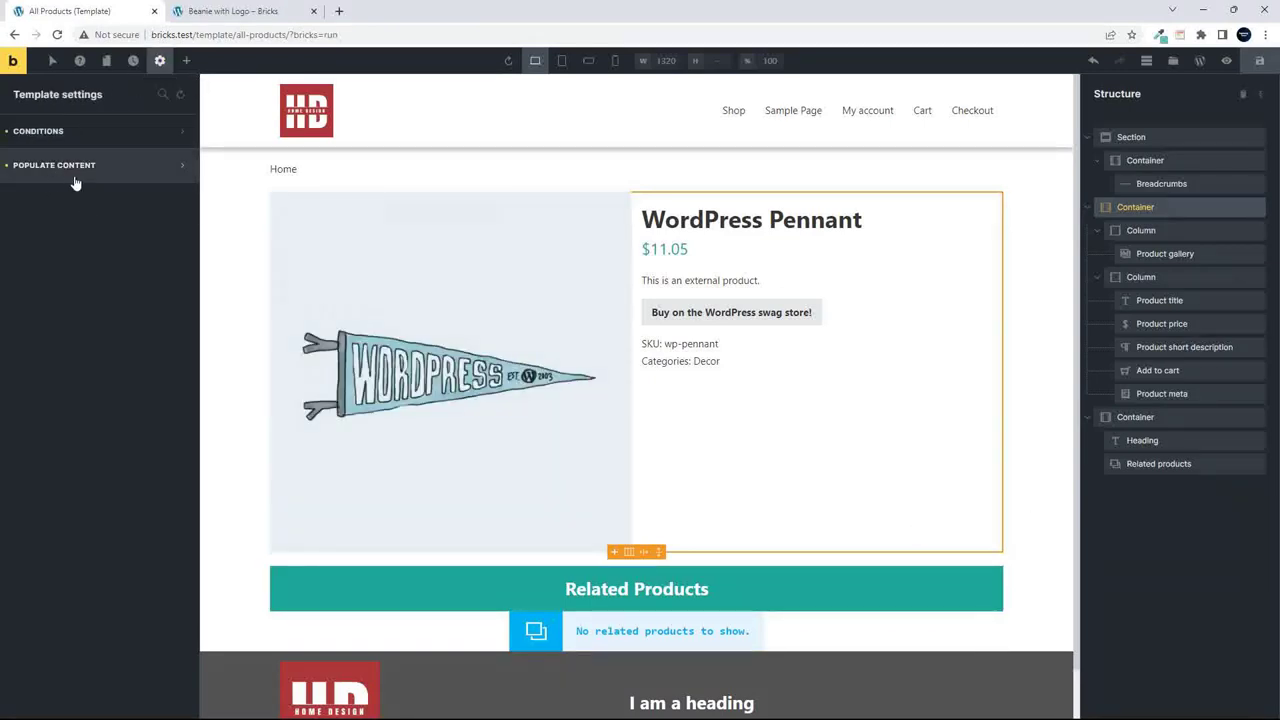
pyautogui.click(52, 134)
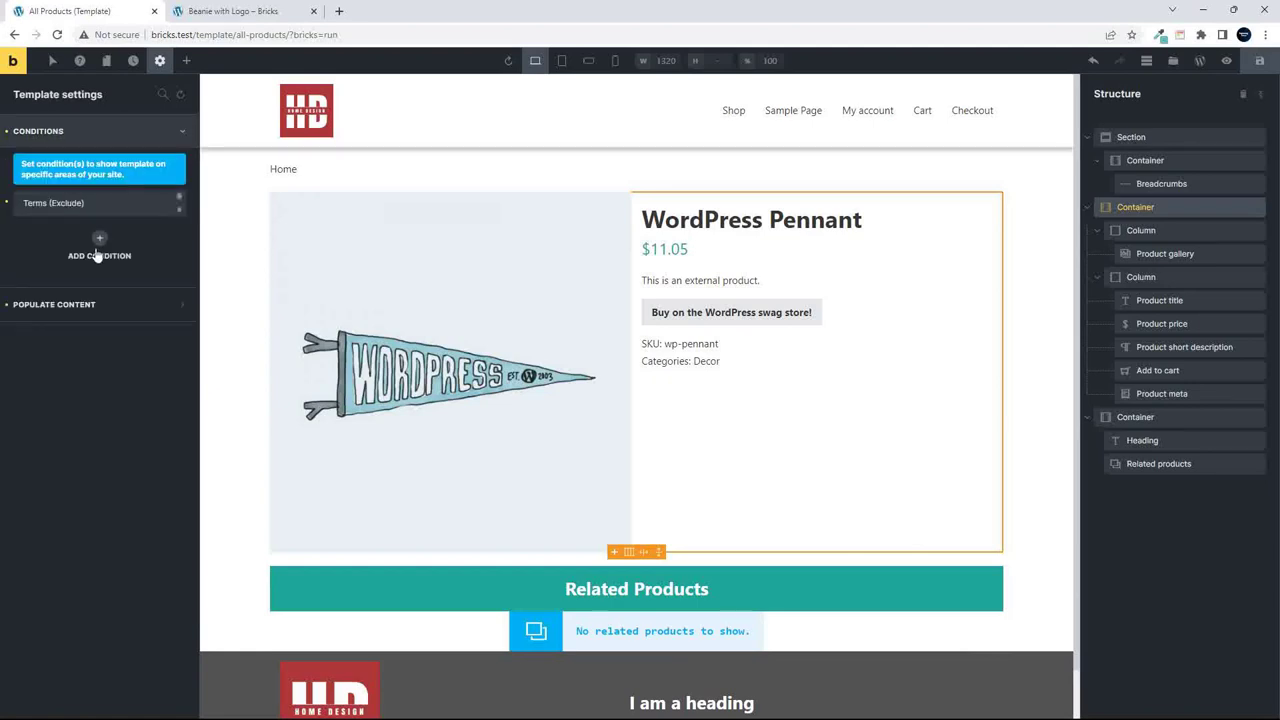
pyautogui.click(101, 197)
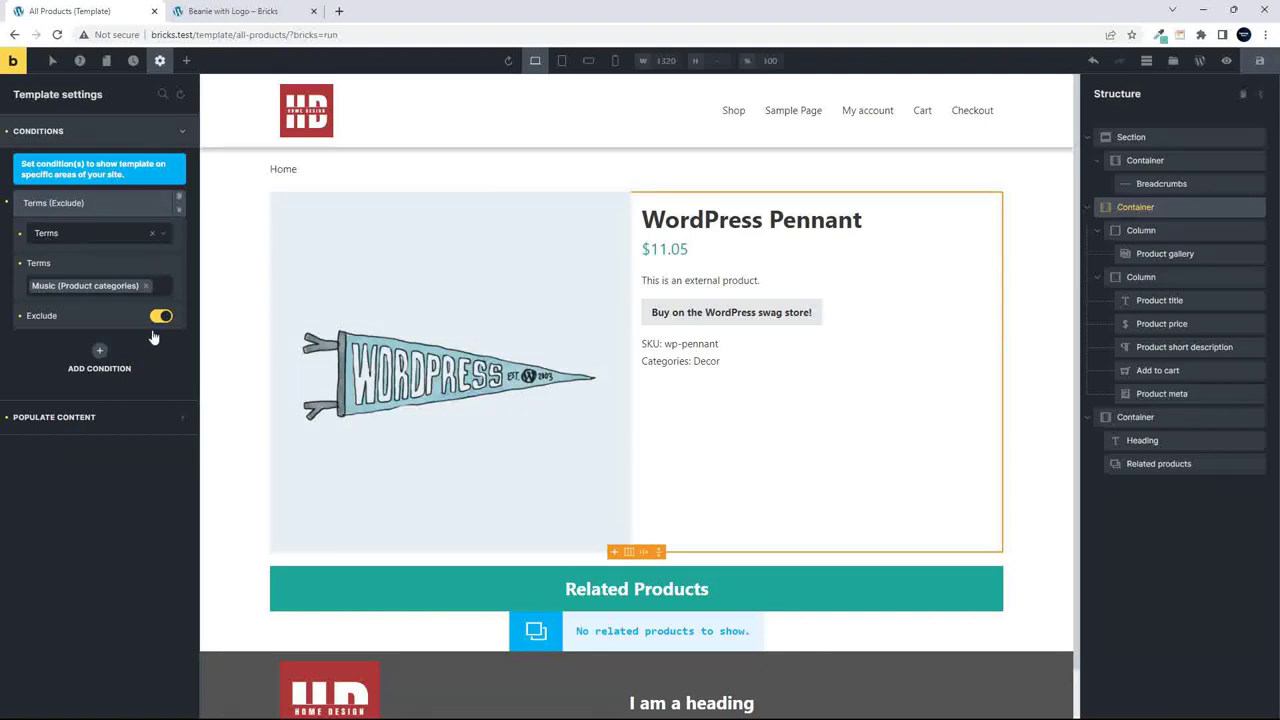
pyautogui.click(248, 12)
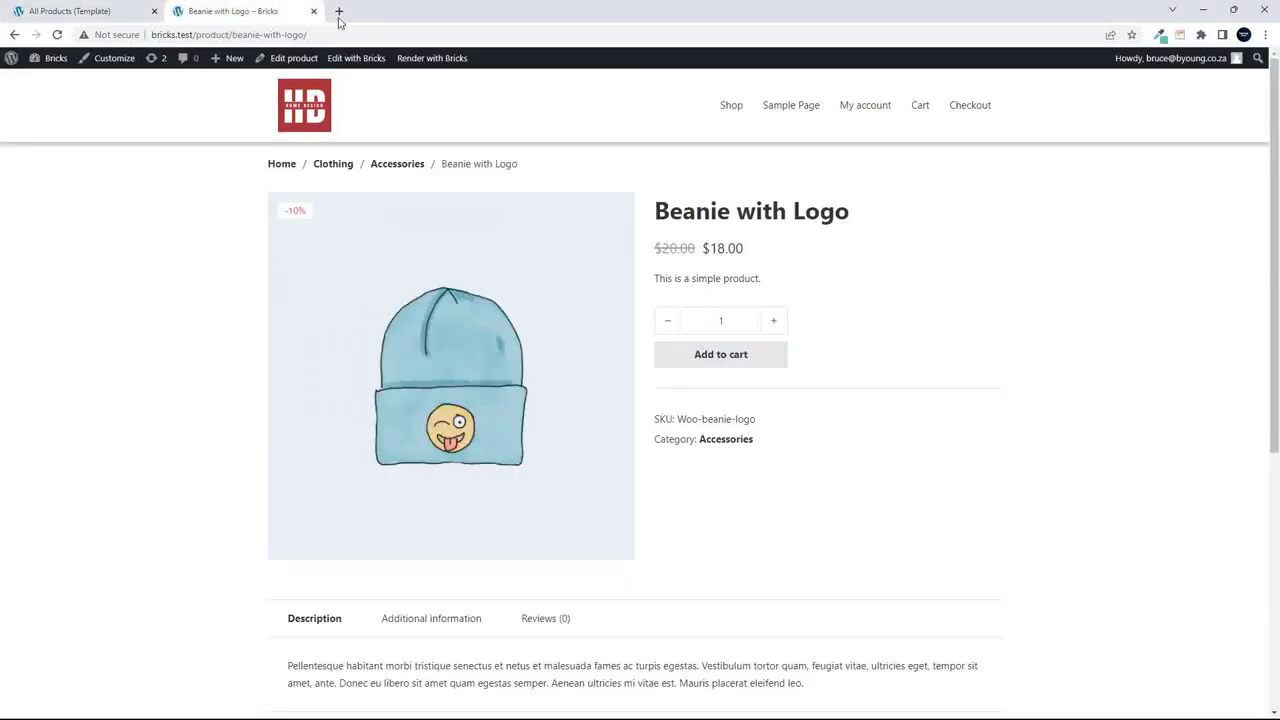
# From the Shop listing, check the Sunglasses and T-Shirt with Logo product pages.
pyautogui.click(735, 110)
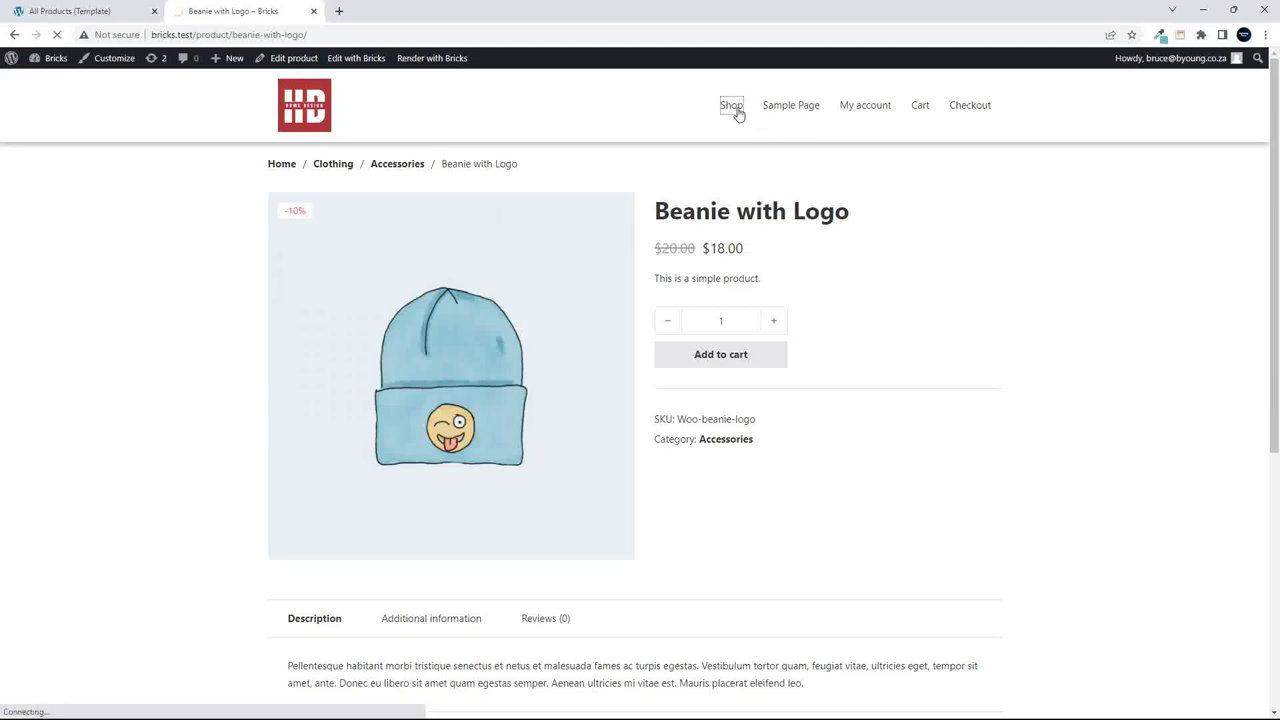
pyautogui.scroll(-7, 855, 251)
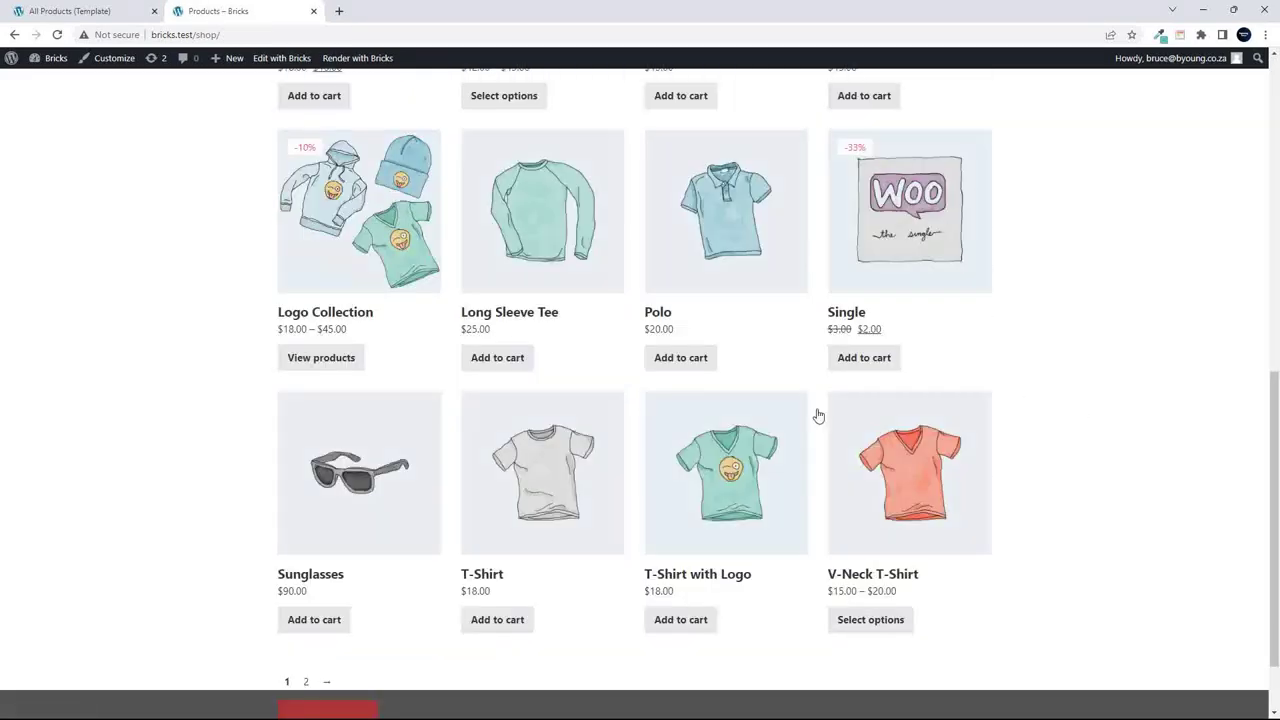
pyautogui.click(327, 473)
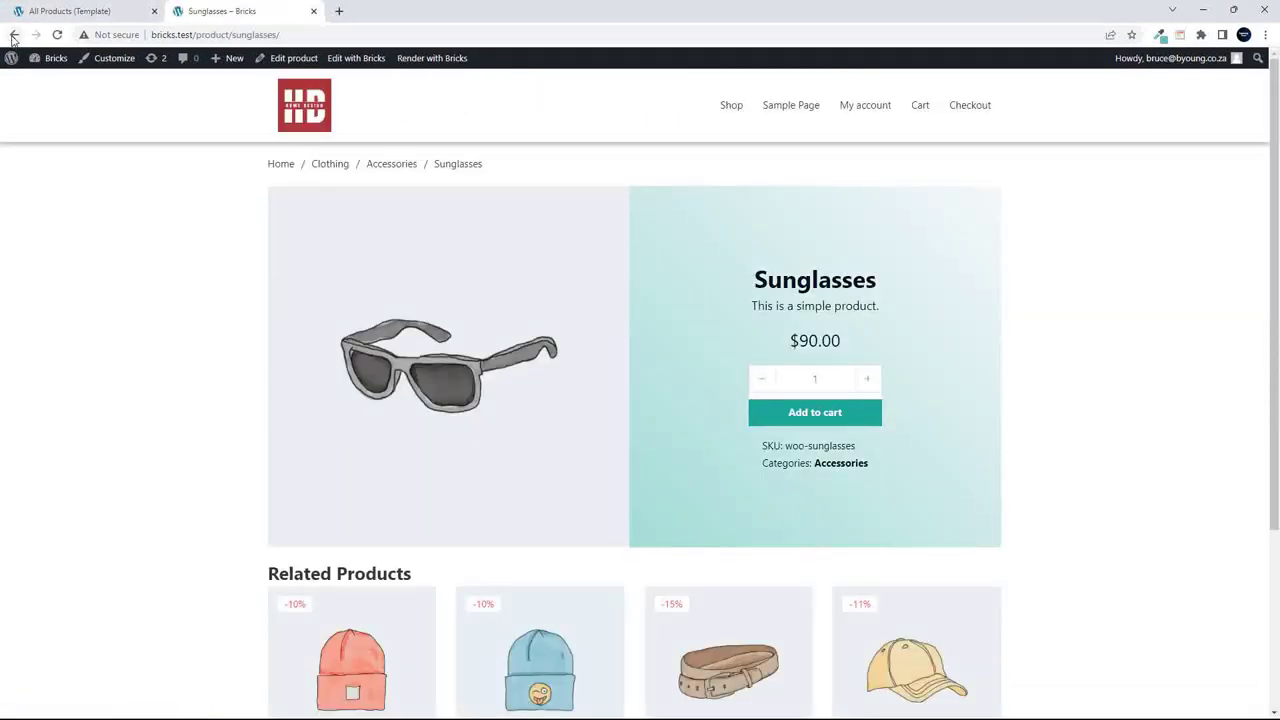
pyautogui.click(14, 36)
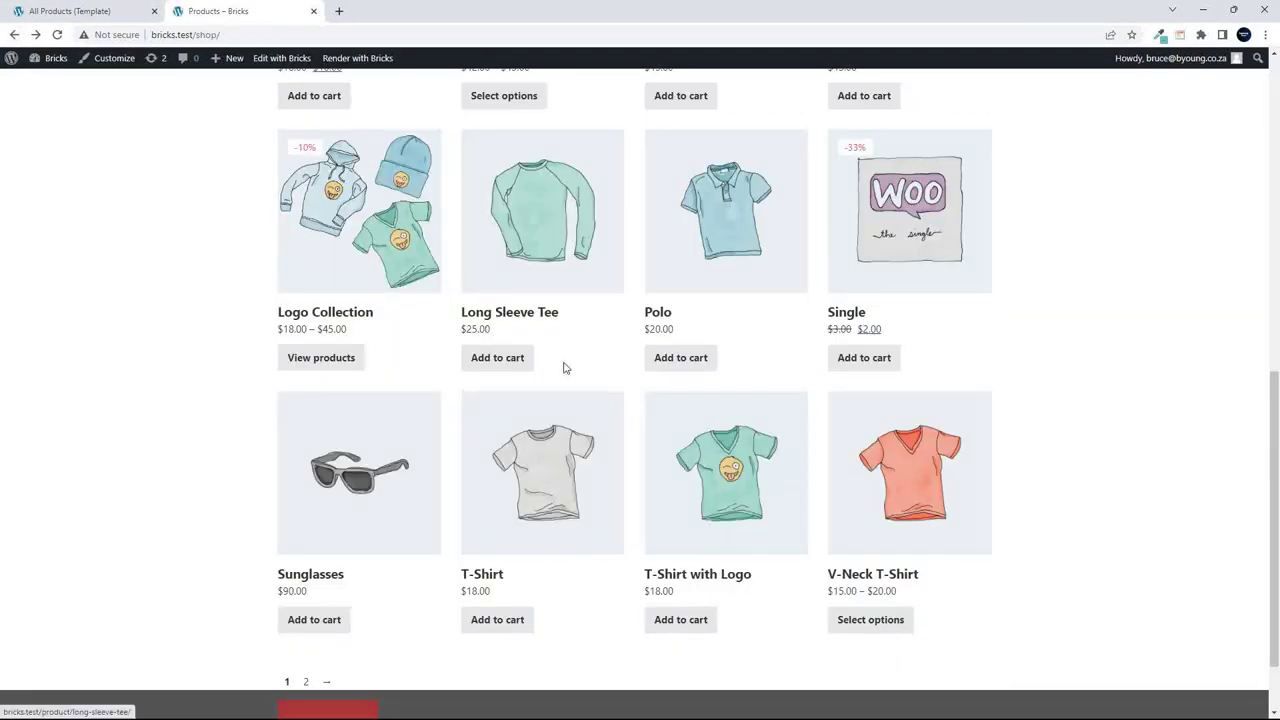
pyautogui.click(769, 466)
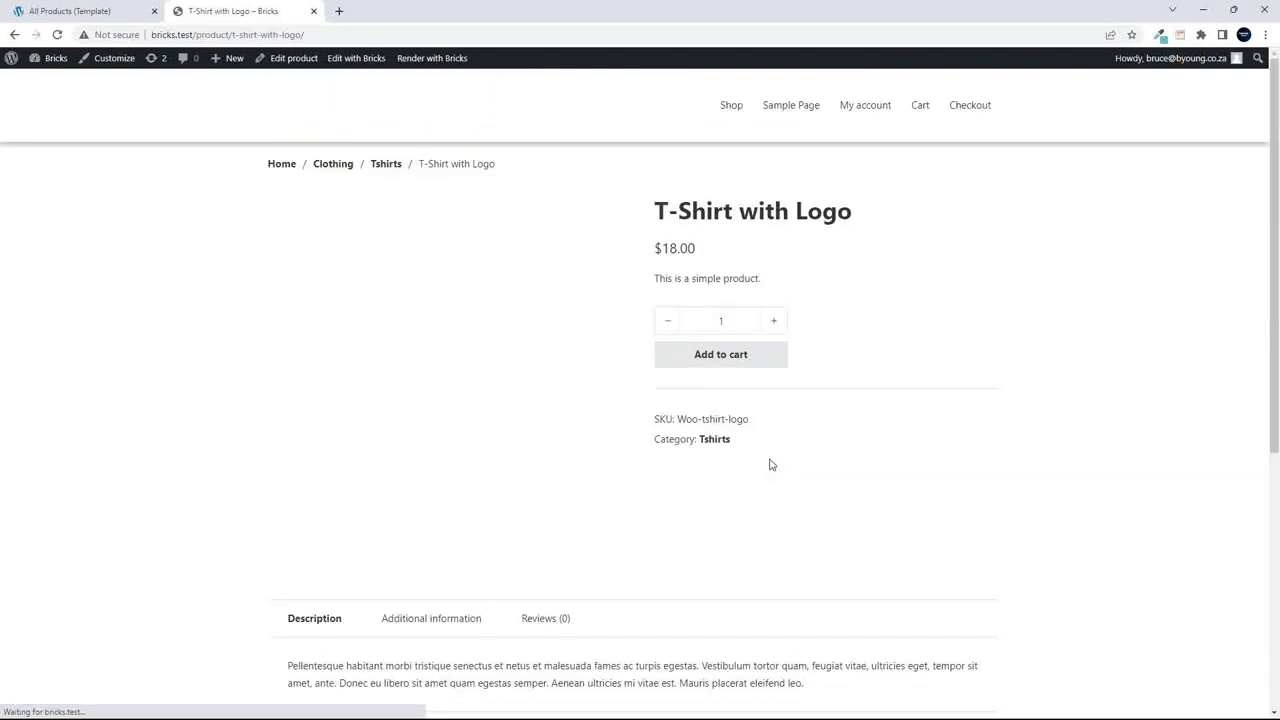
pyautogui.click(13, 37)
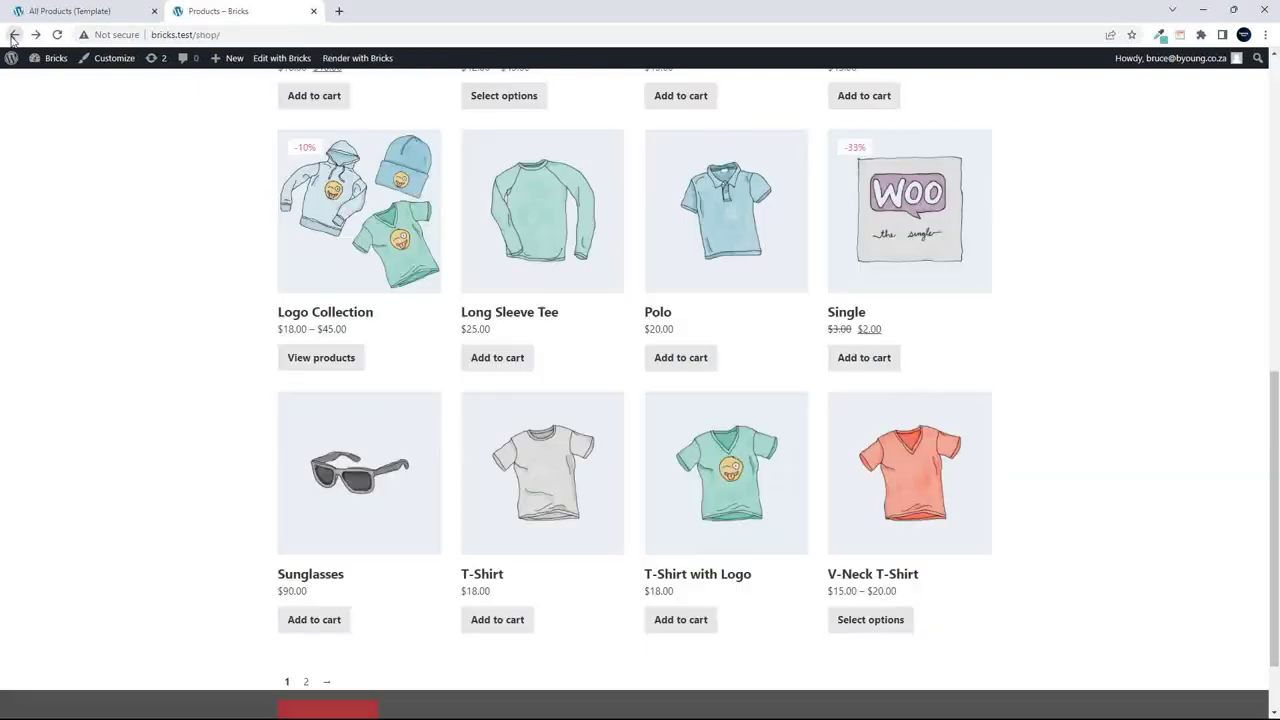
# Check the Belt, Cap and Hoodie product pages, then return to the All Products template.
pyautogui.scroll(-2, 770, 347)
pyautogui.scroll(7, 770, 347)
pyautogui.scroll(-2, 875, 200)
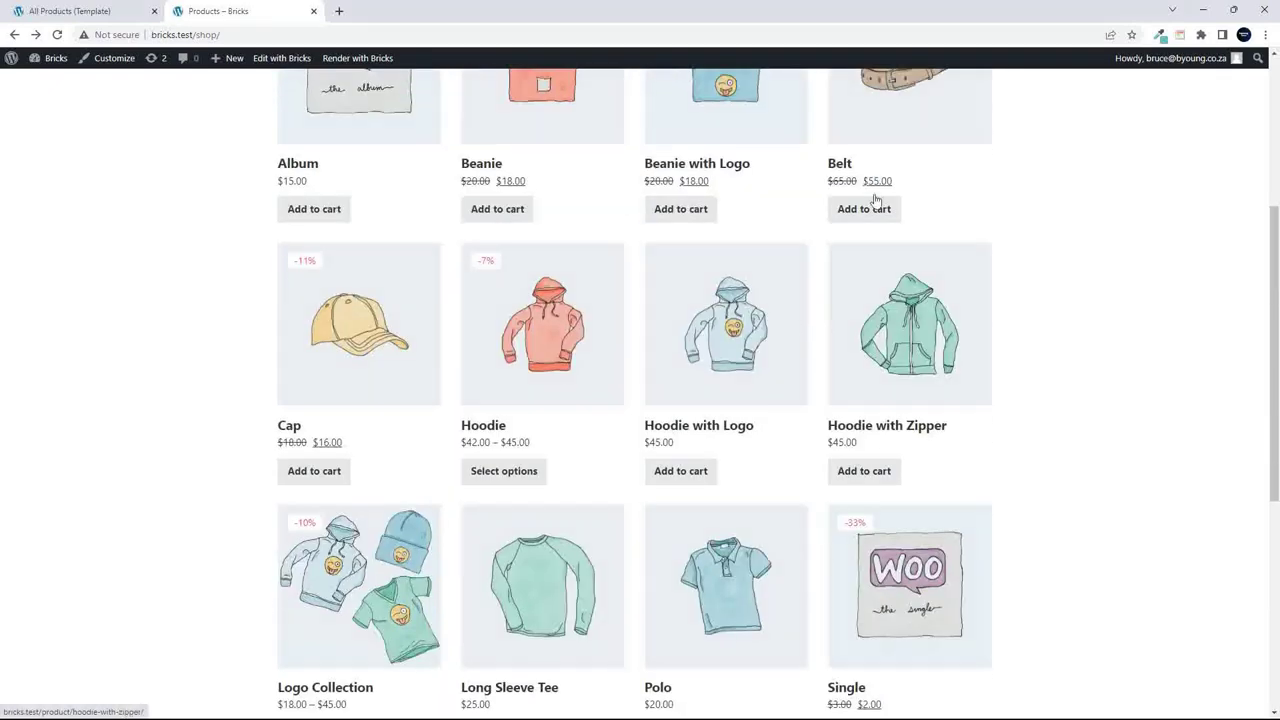
pyautogui.click(927, 136)
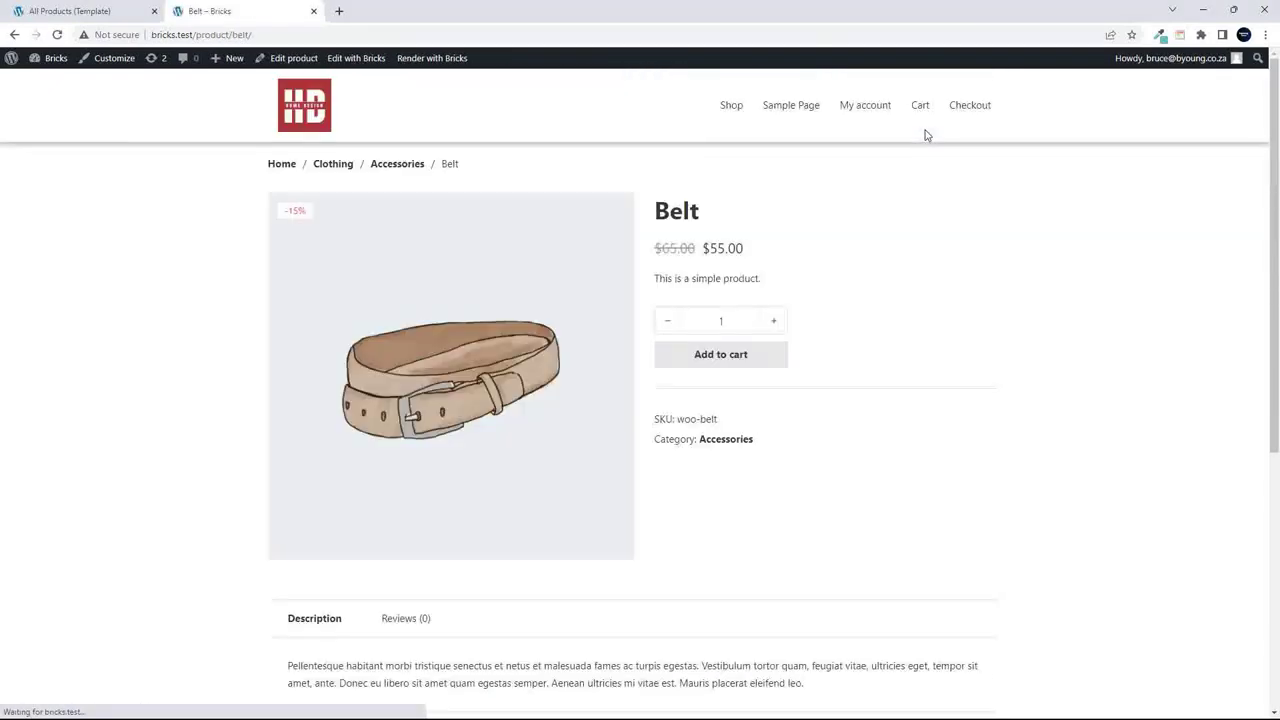
pyautogui.click(14, 35)
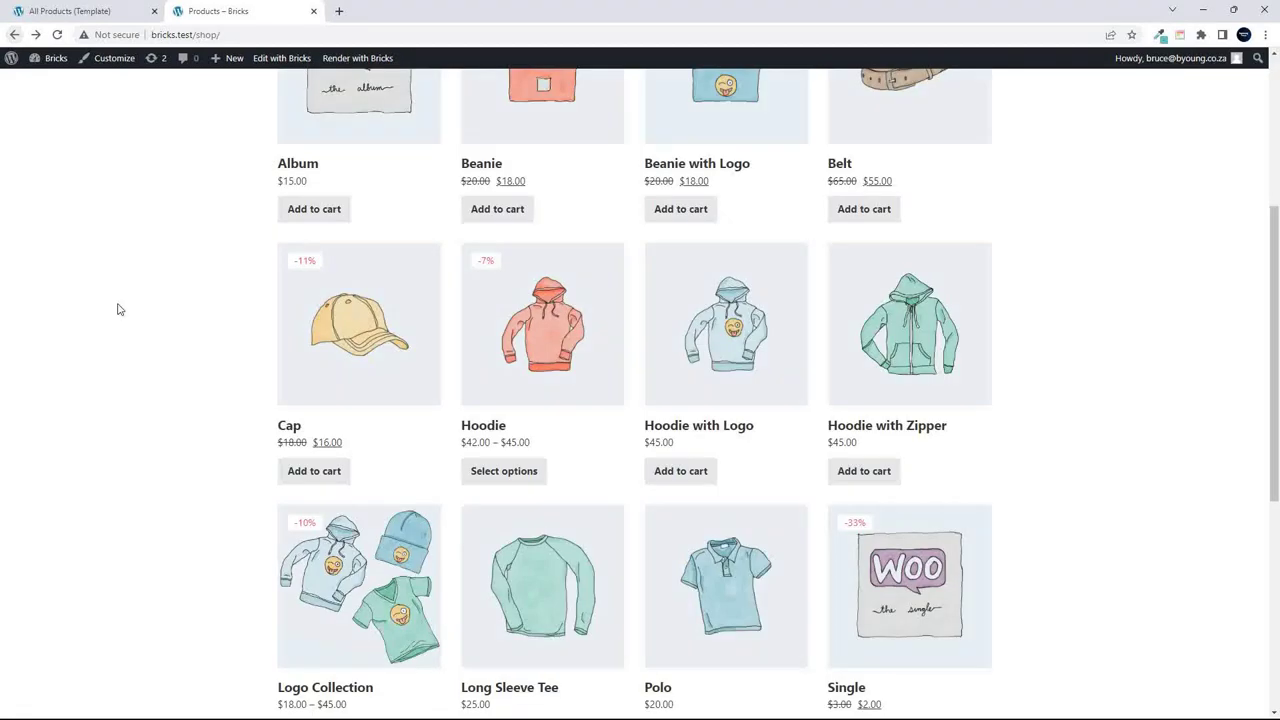
pyautogui.click(333, 337)
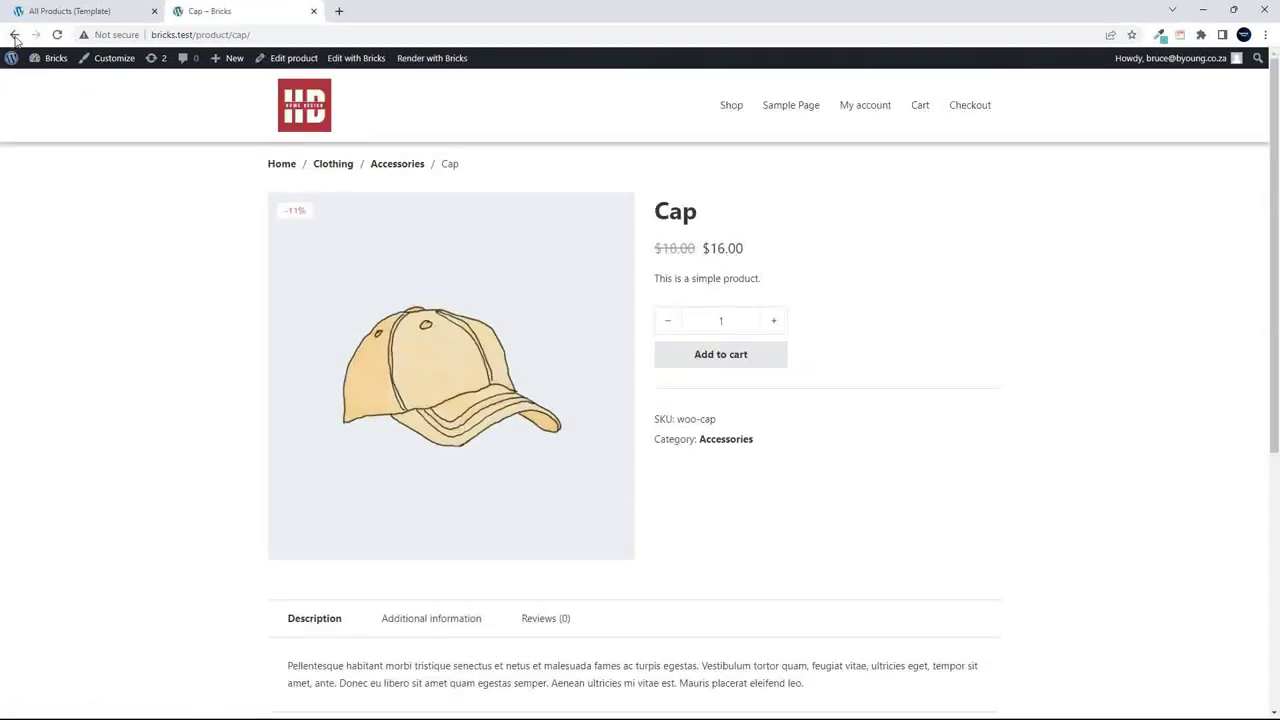
pyautogui.click(14, 35)
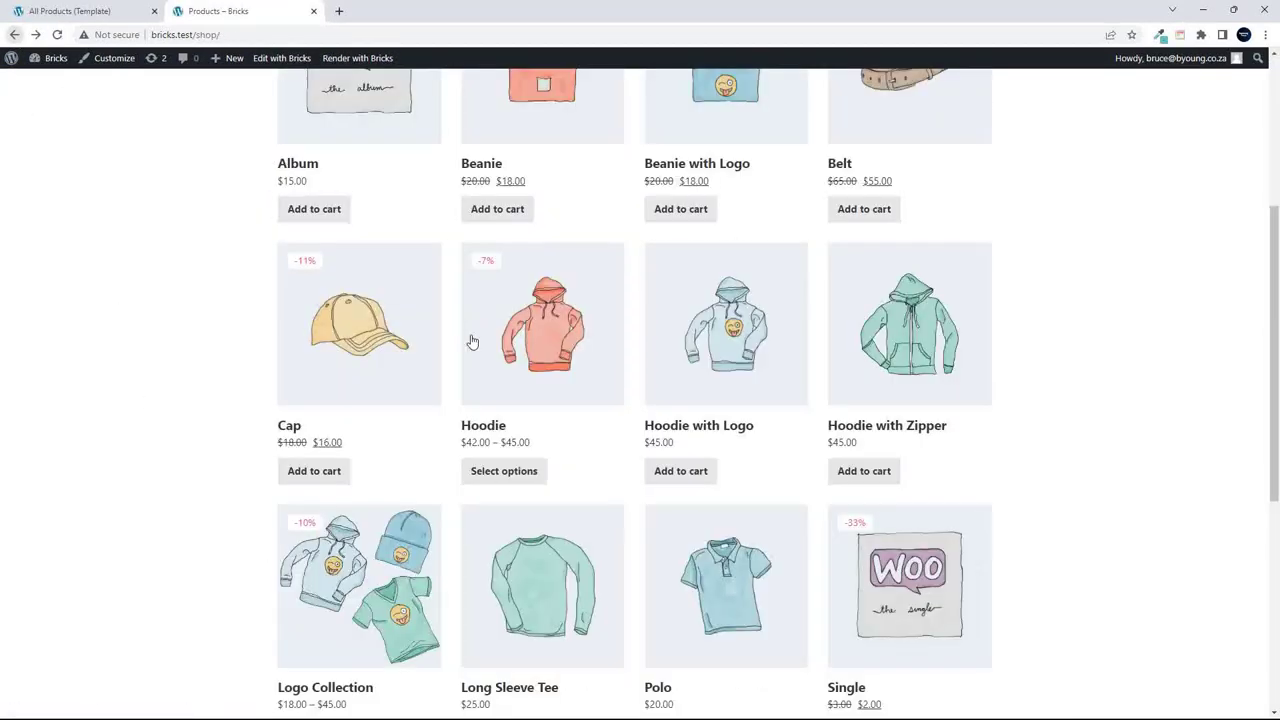
pyautogui.click(542, 309)
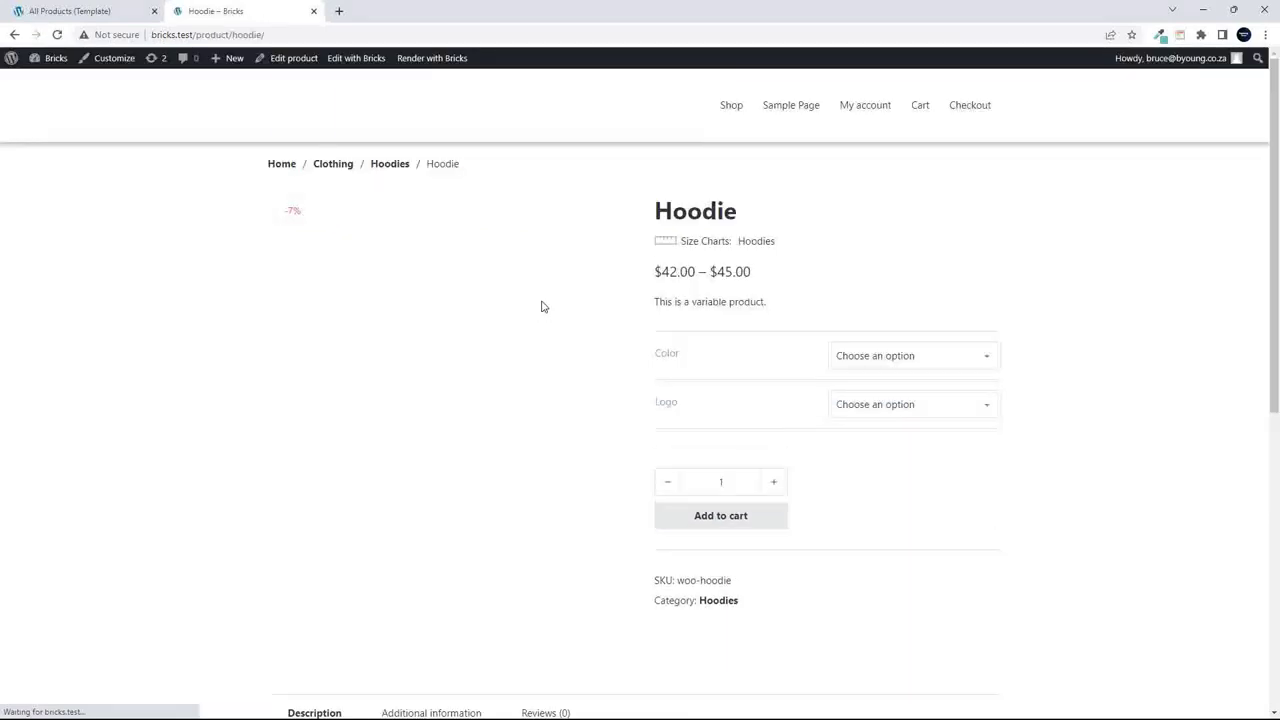
pyautogui.click(14, 35)
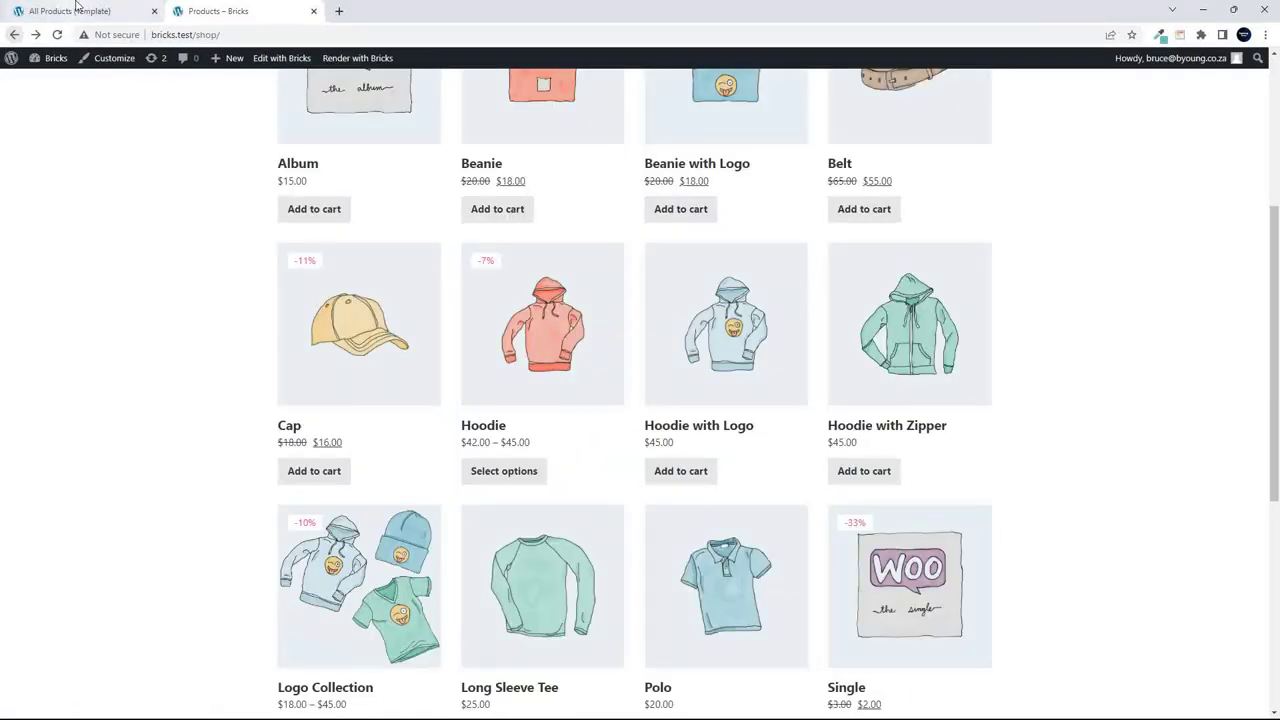
pyautogui.click(62, 11)
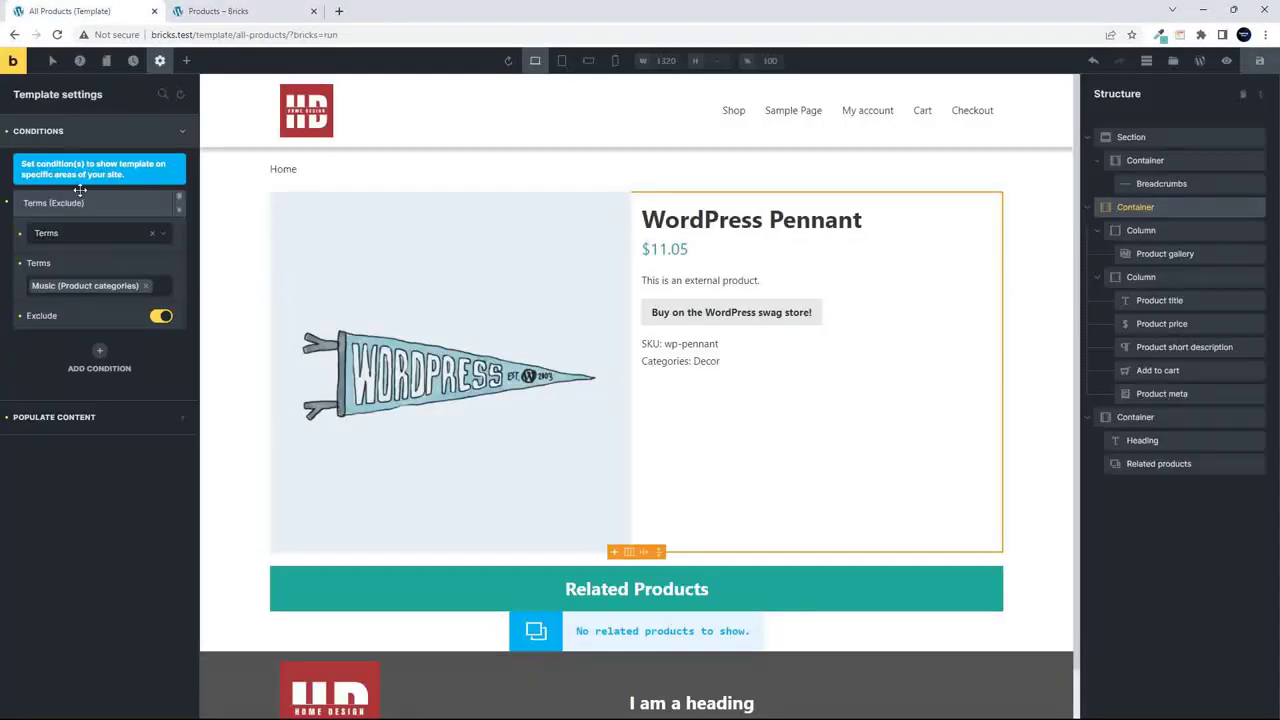
# Add a Post type: Products condition to the All Products template and save it.
pyautogui.click(99, 353)
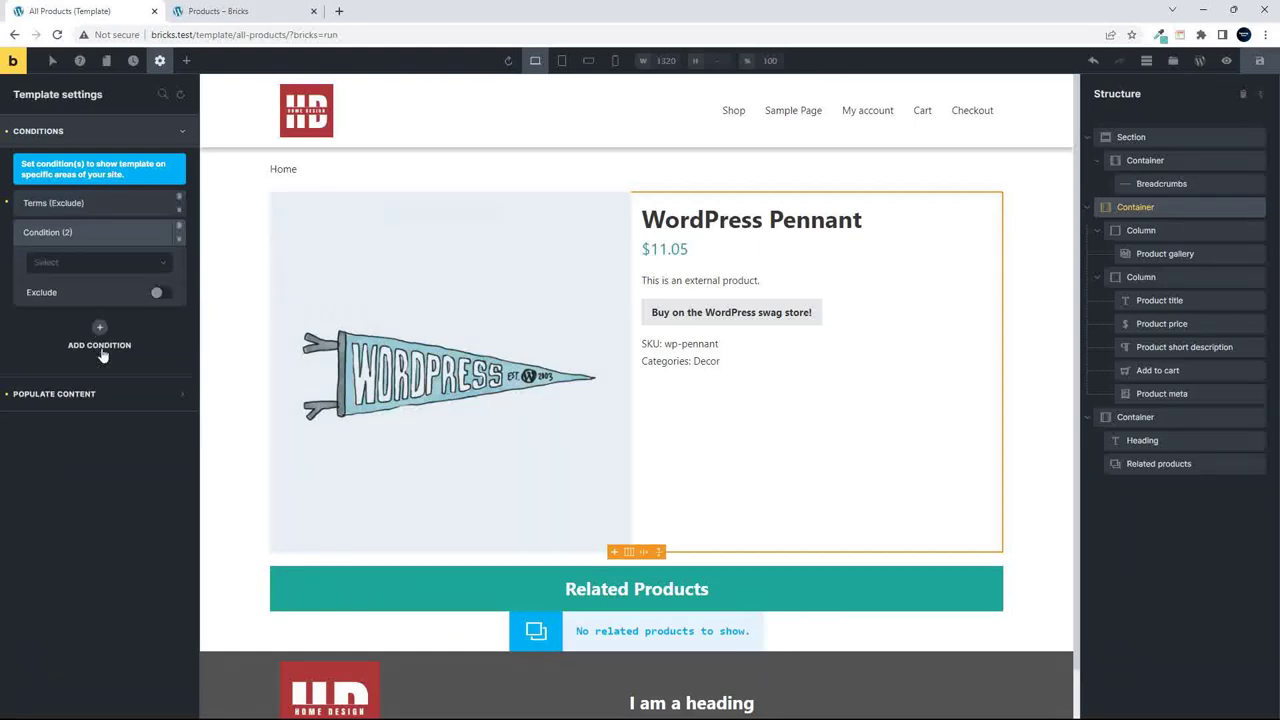
pyautogui.click(98, 268)
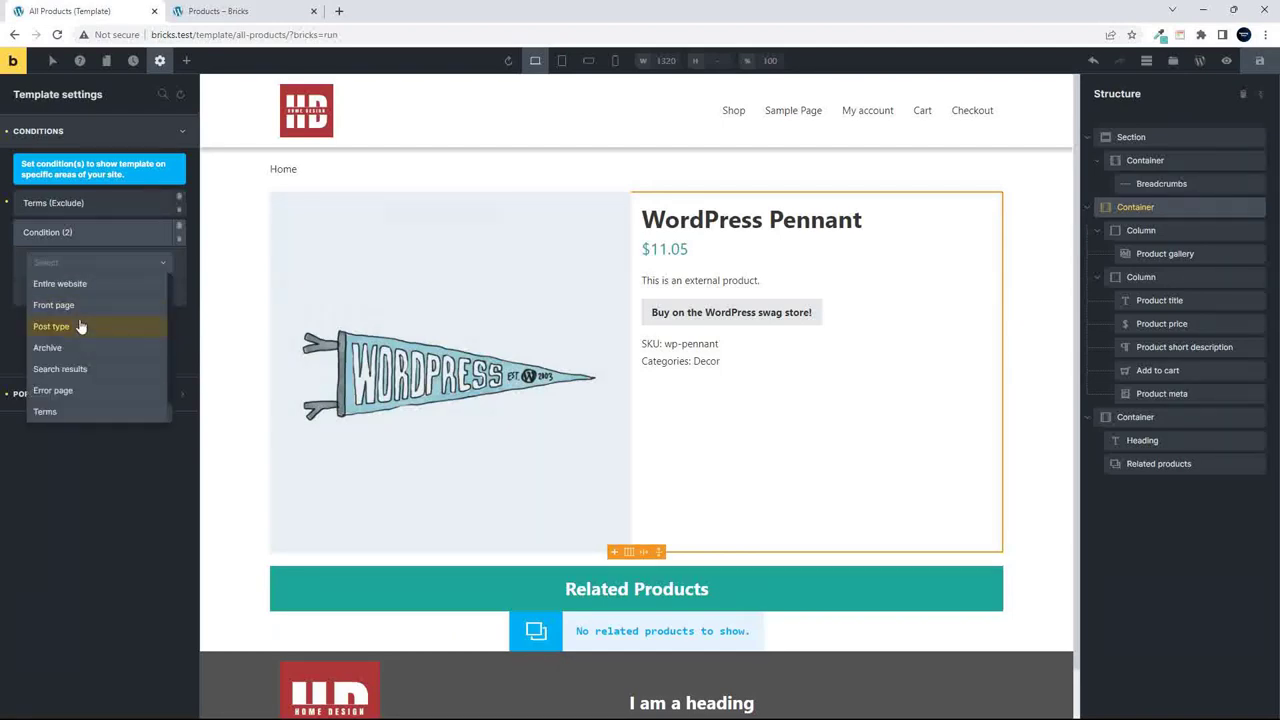
pyautogui.click(81, 327)
pyautogui.click(84, 322)
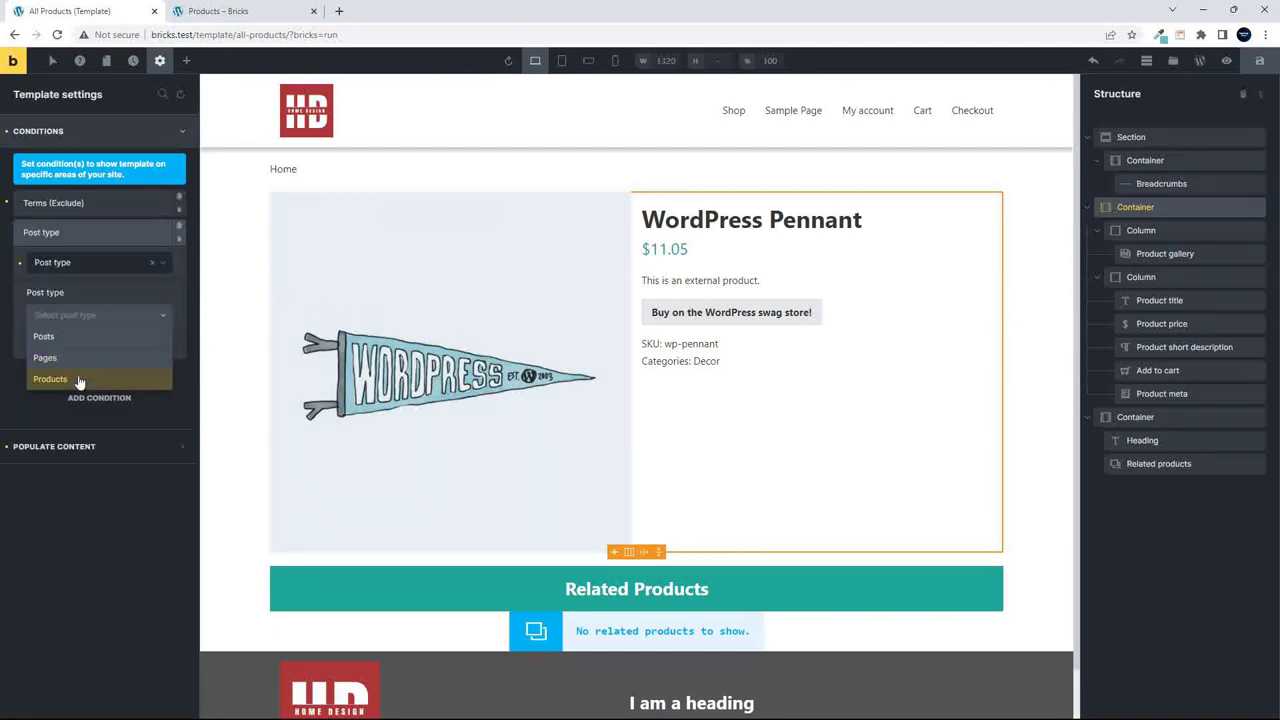
pyautogui.click(78, 376)
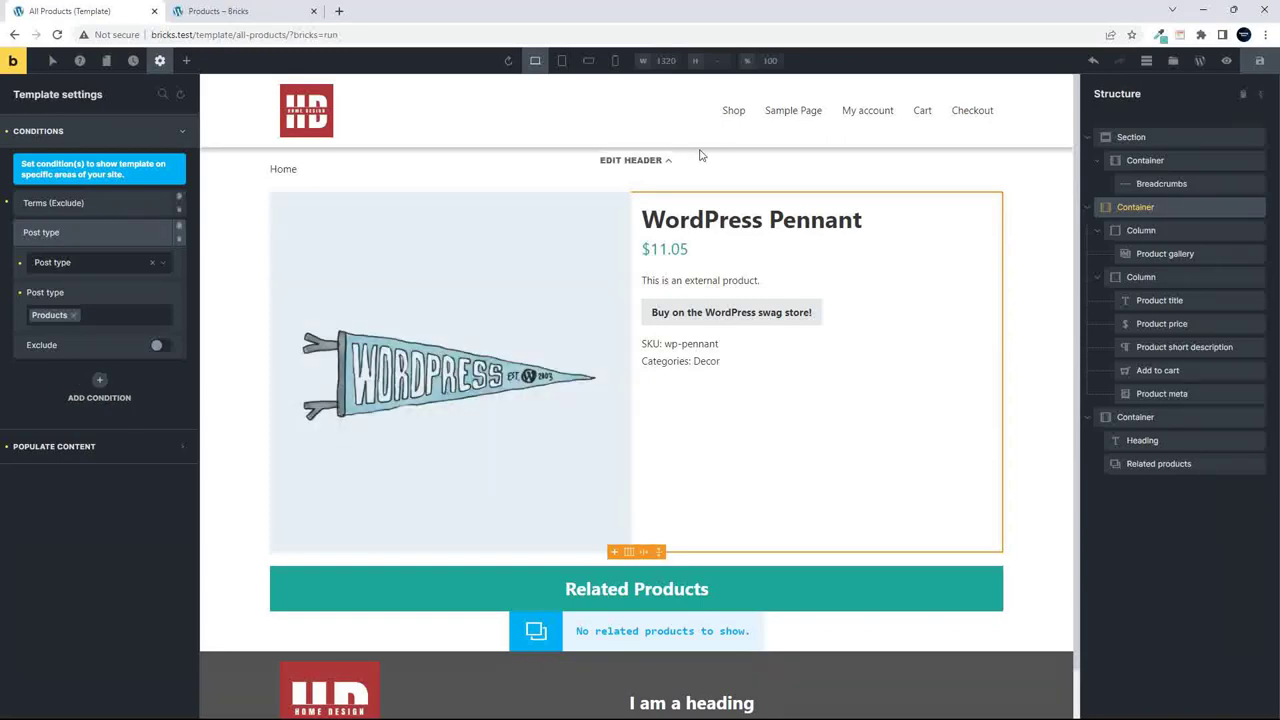
pyautogui.click(1261, 63)
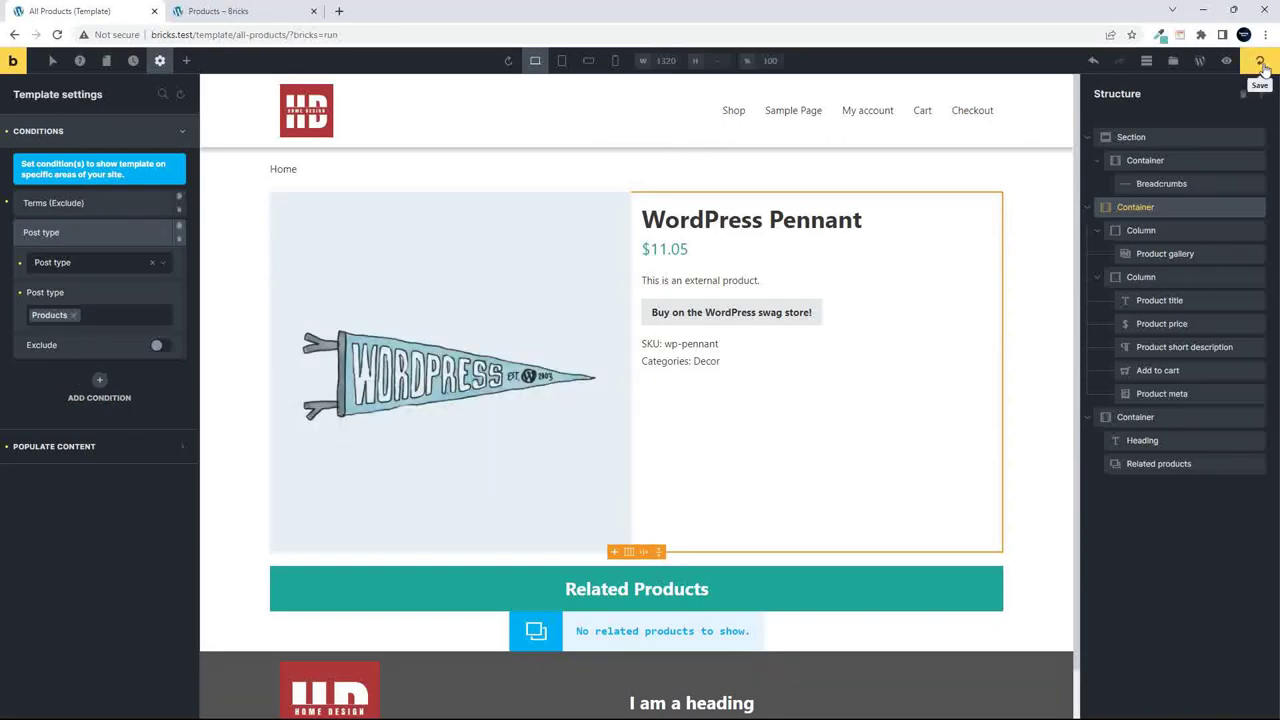
pyautogui.click(221, 12)
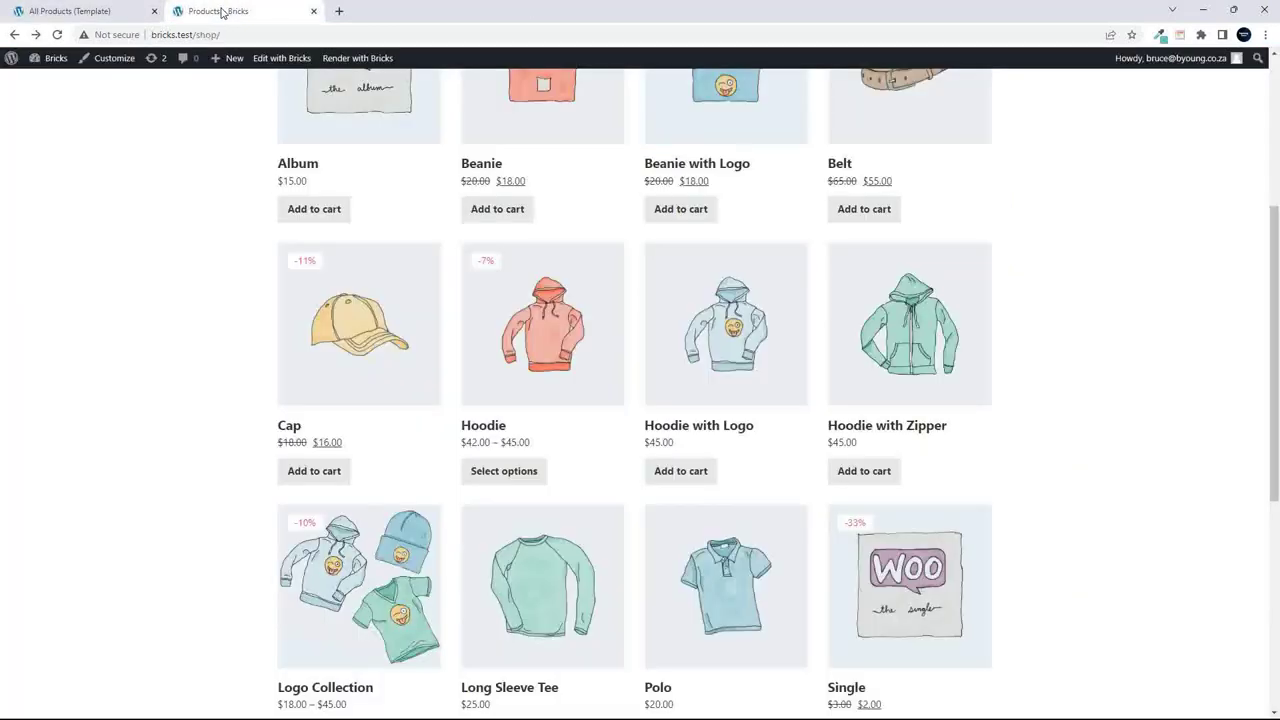
# Reload the shop and check the Cap, Belt and Beanie with Logo product pages.
pyautogui.click(57, 34)
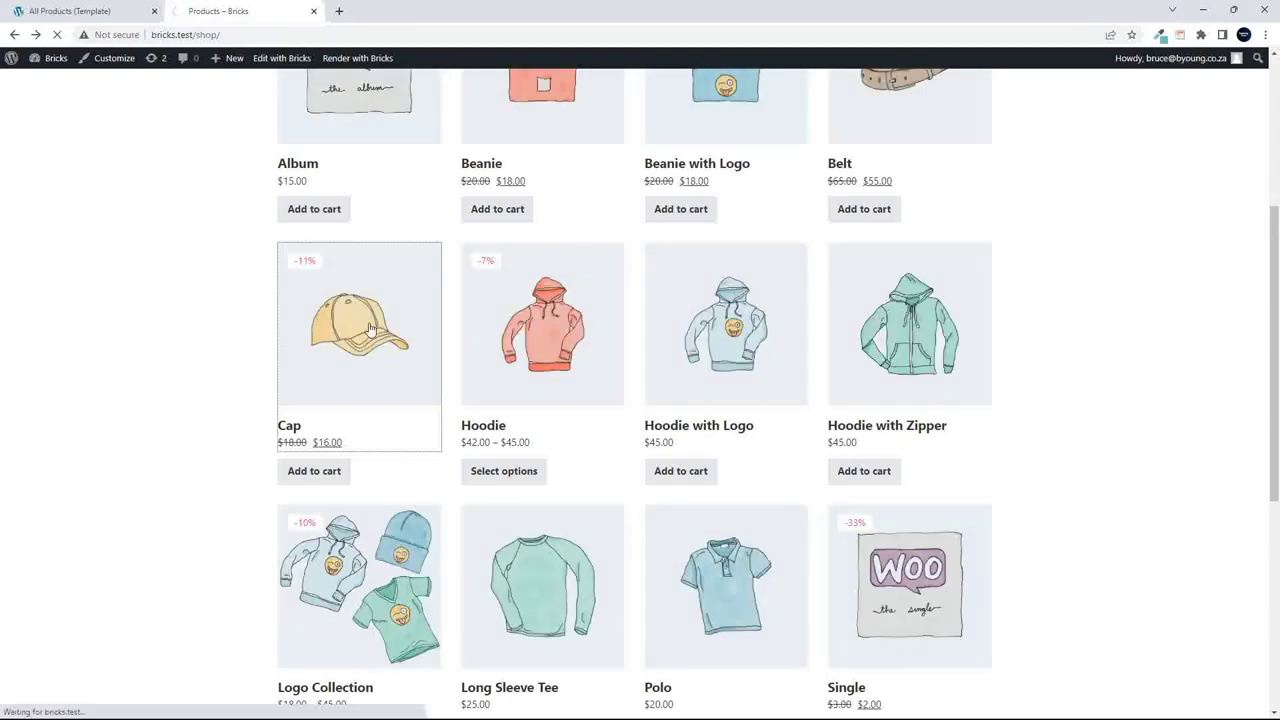
pyautogui.click(370, 328)
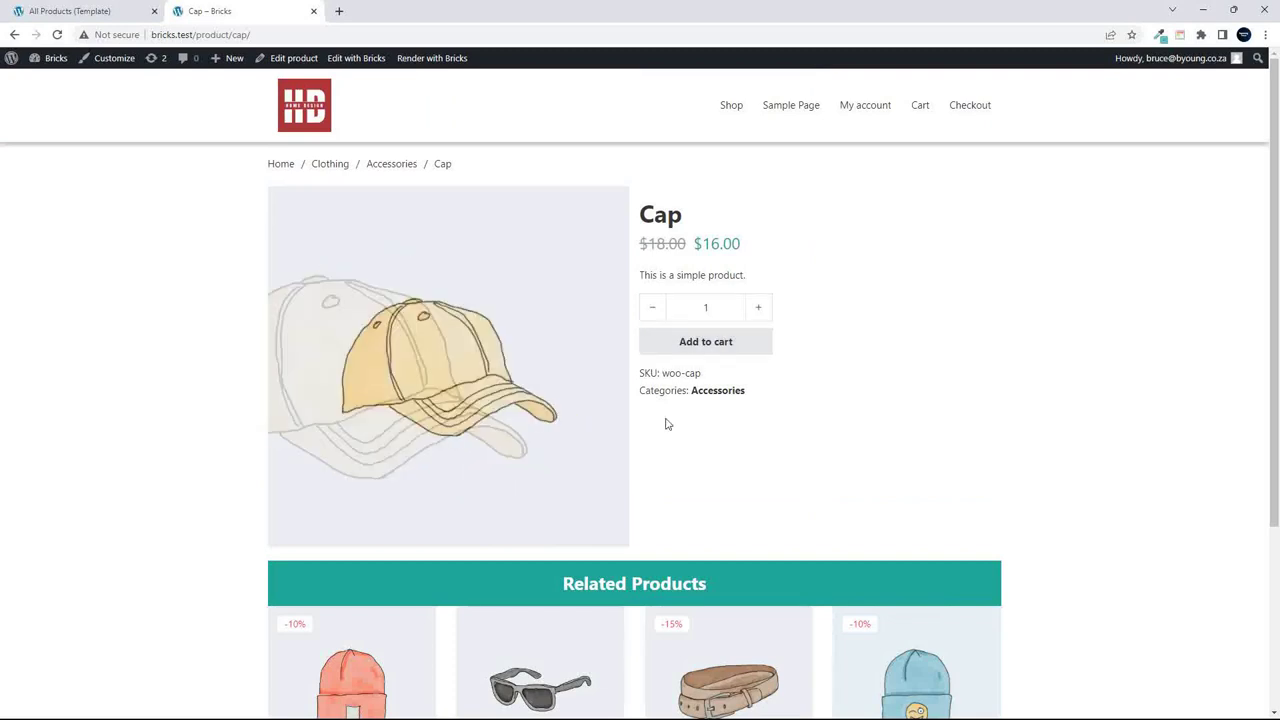
pyautogui.click(727, 114)
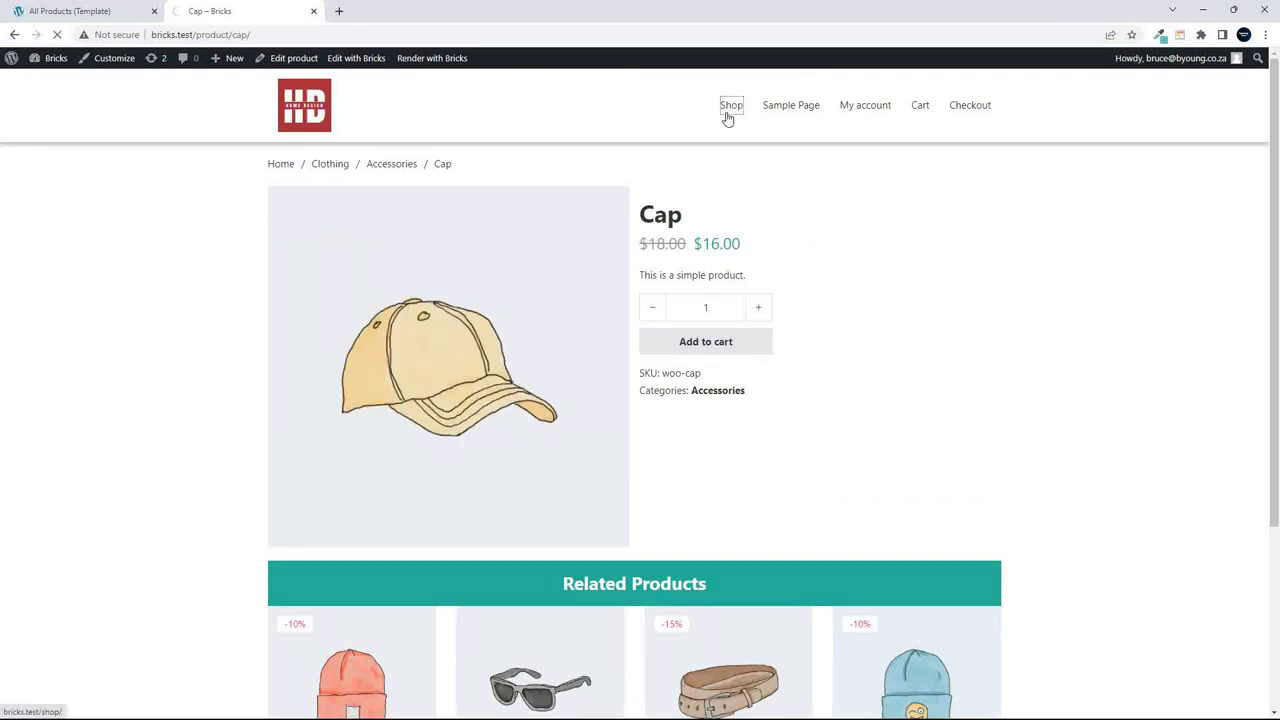
pyautogui.click(911, 412)
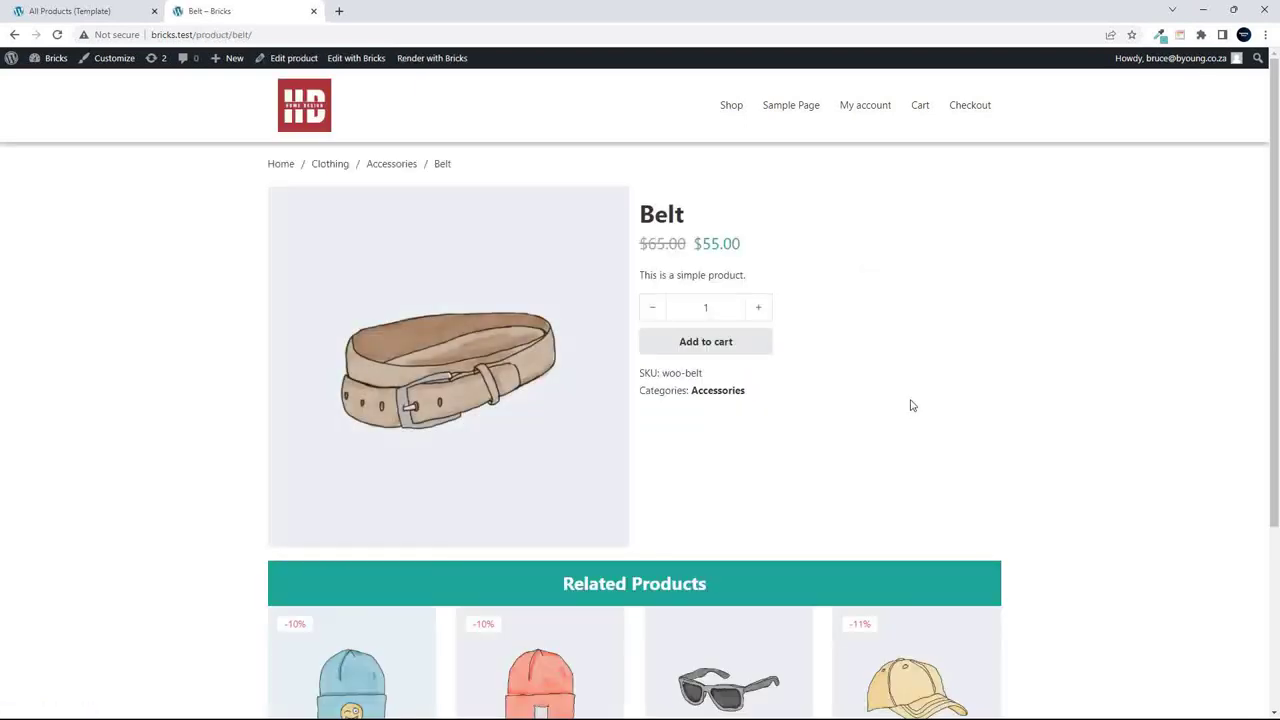
pyautogui.click(14, 36)
pyautogui.click(750, 406)
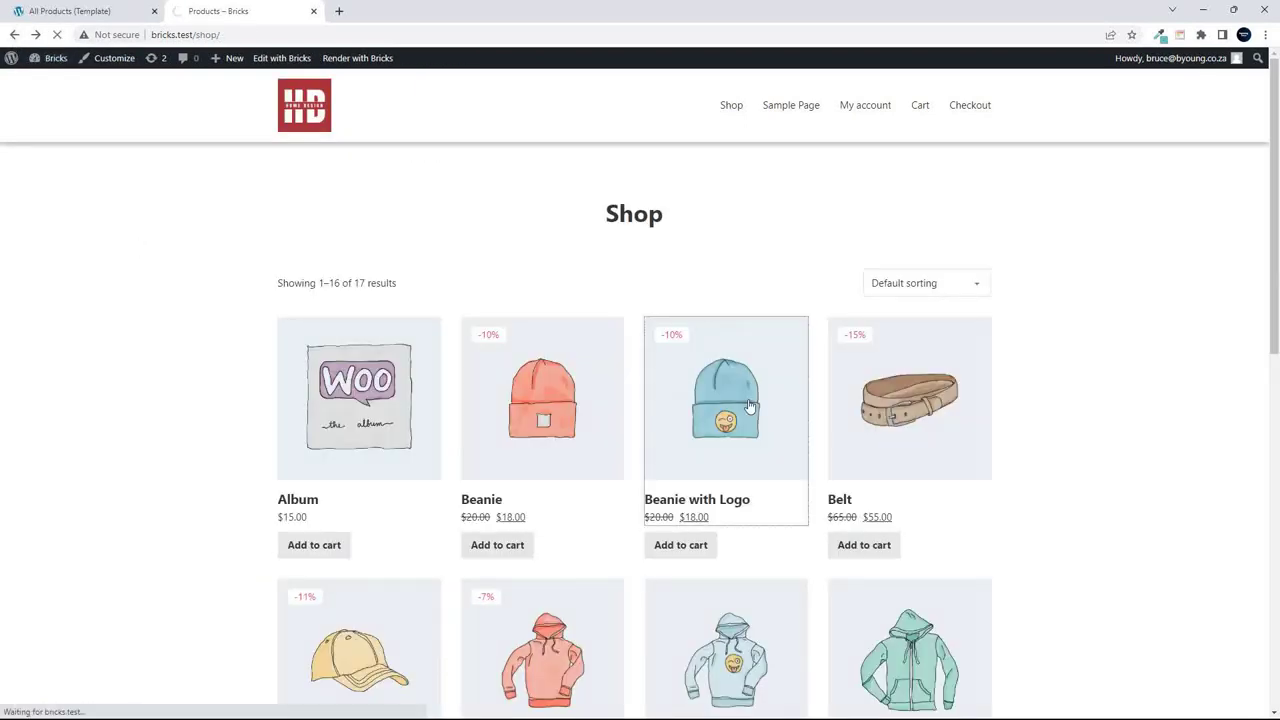
pyautogui.click(14, 36)
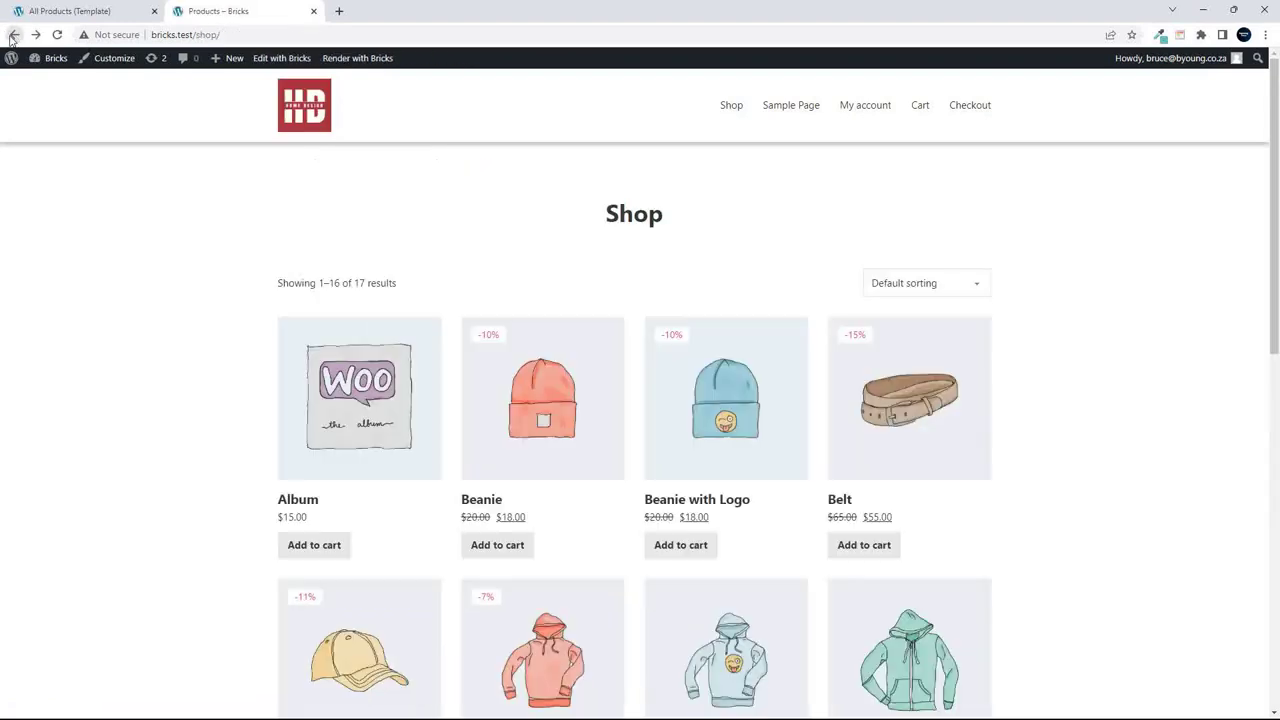
# Compare the Beanie product page with the All Products template editor.
pyautogui.click(557, 409)
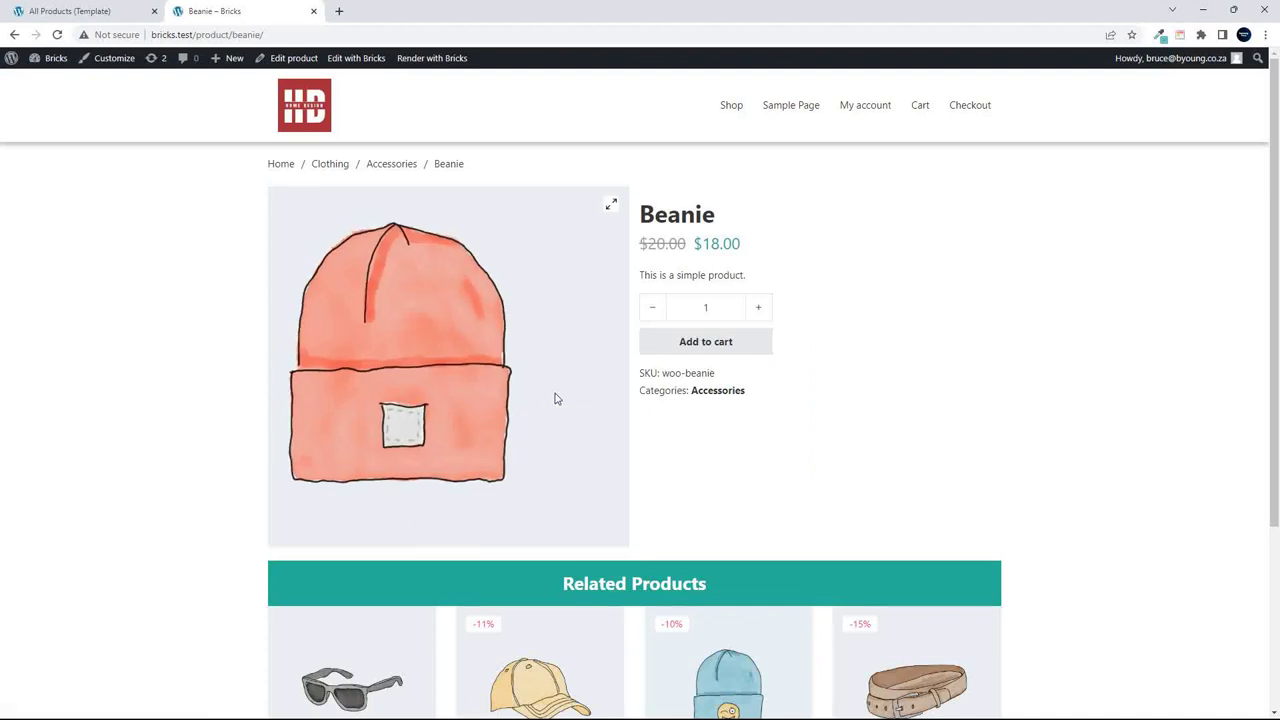
pyautogui.scroll(-3, 1017, 413)
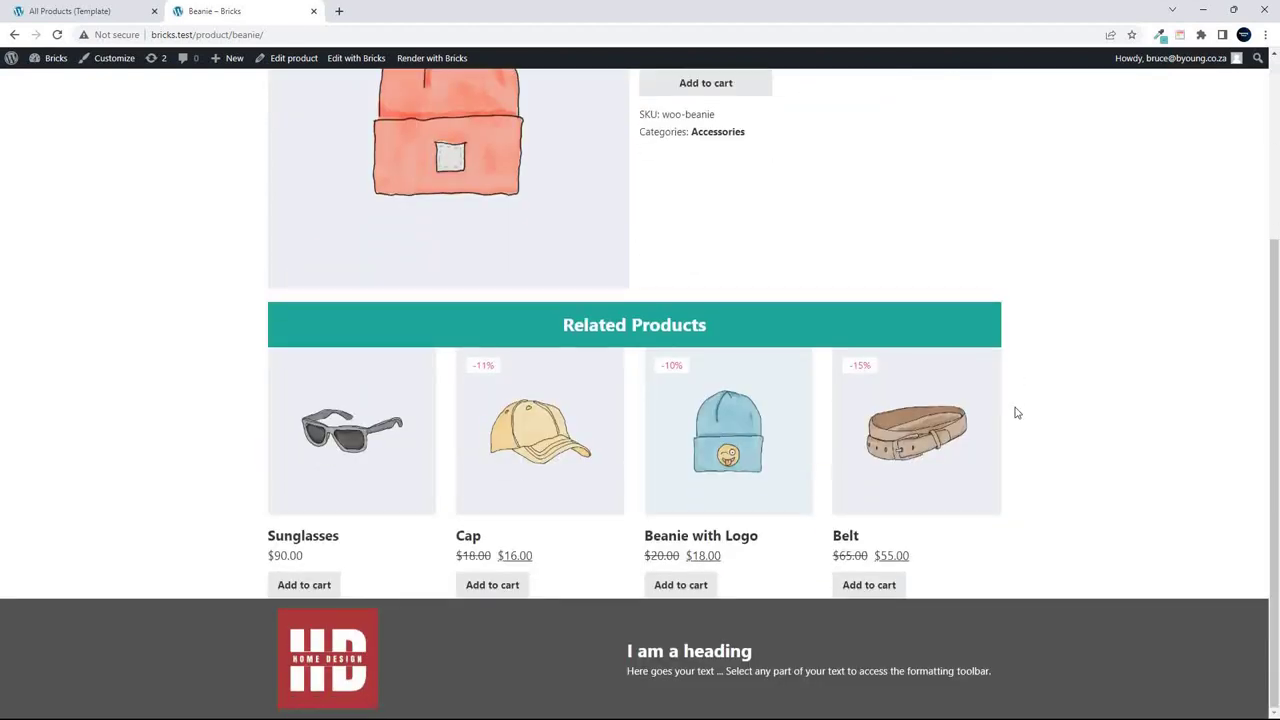
pyautogui.click(70, 11)
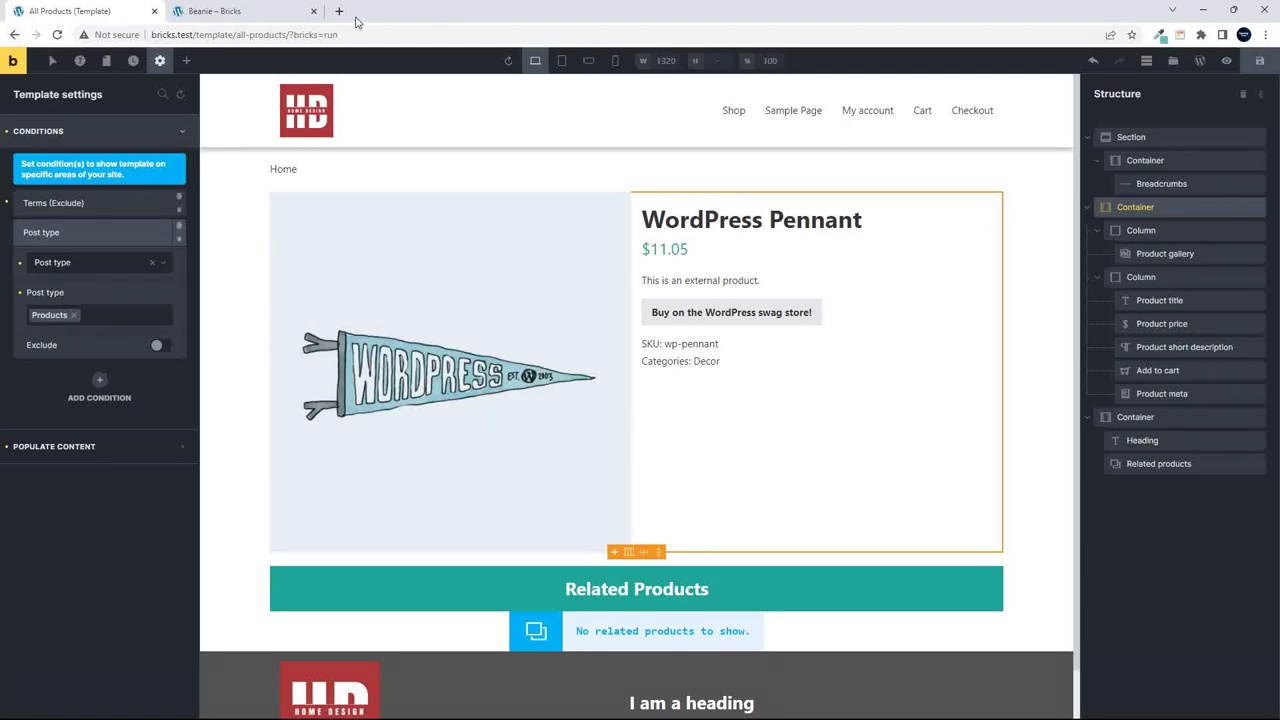
pyautogui.click(215, 11)
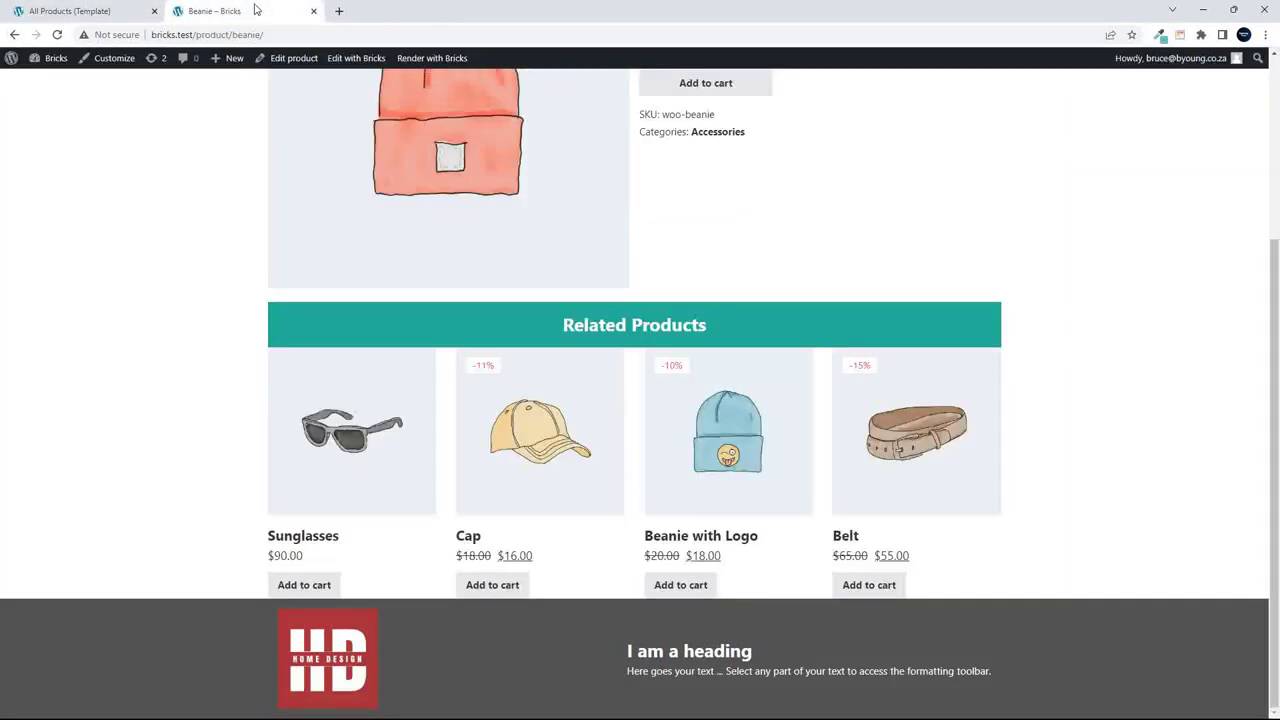
pyautogui.click(16, 36)
pyautogui.scroll(-5, 572, 455)
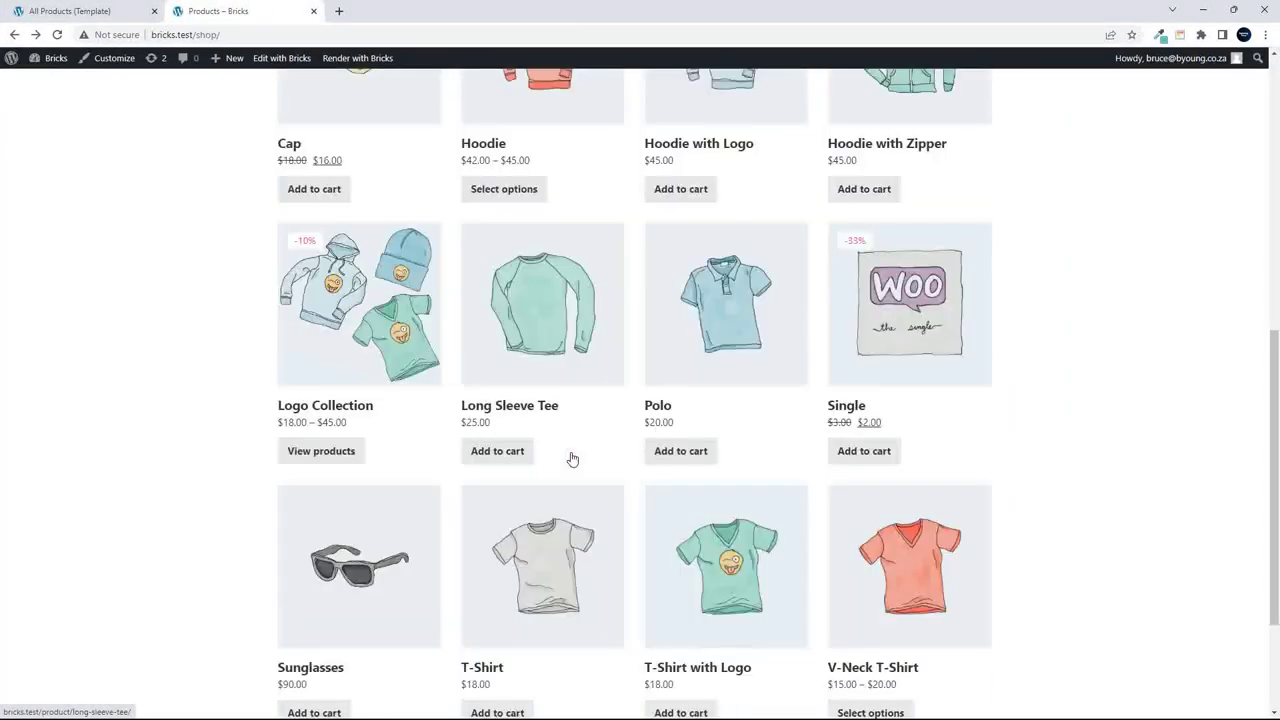
pyautogui.scroll(-3, 572, 458)
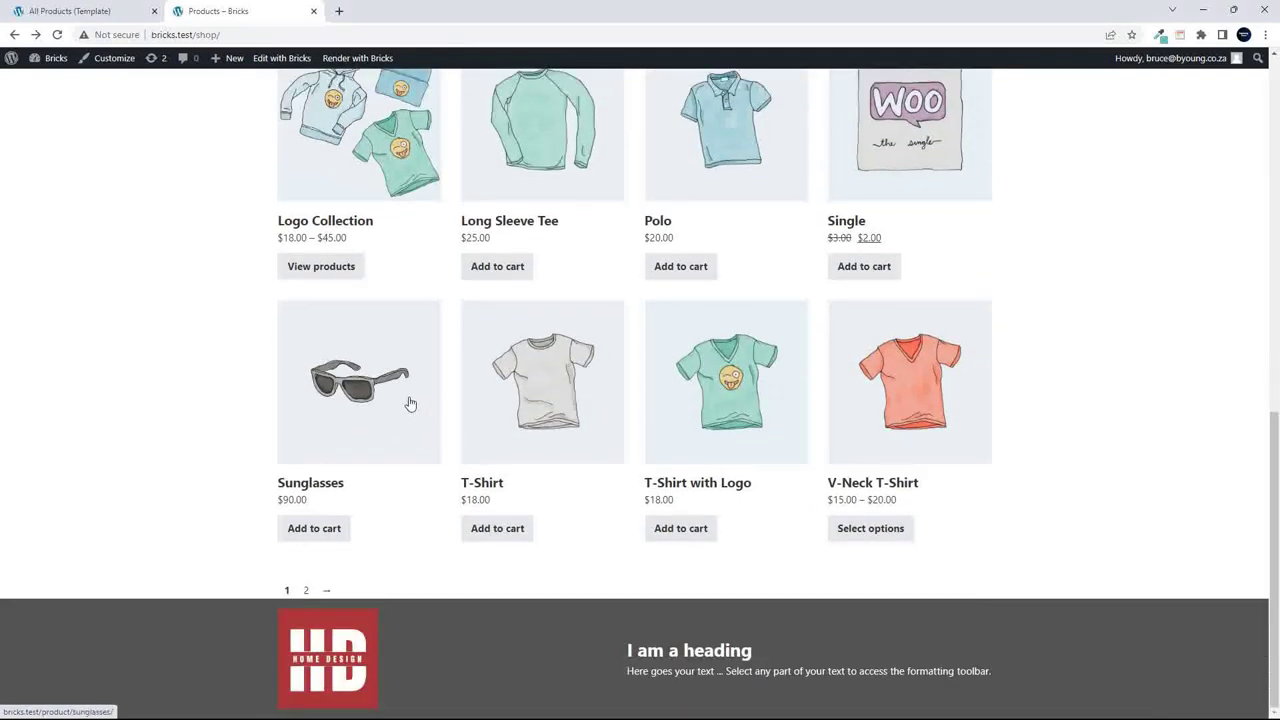
# Check the Sunglasses page, then open the Beanie product's admin Edit product screen.
pyautogui.click(410, 402)
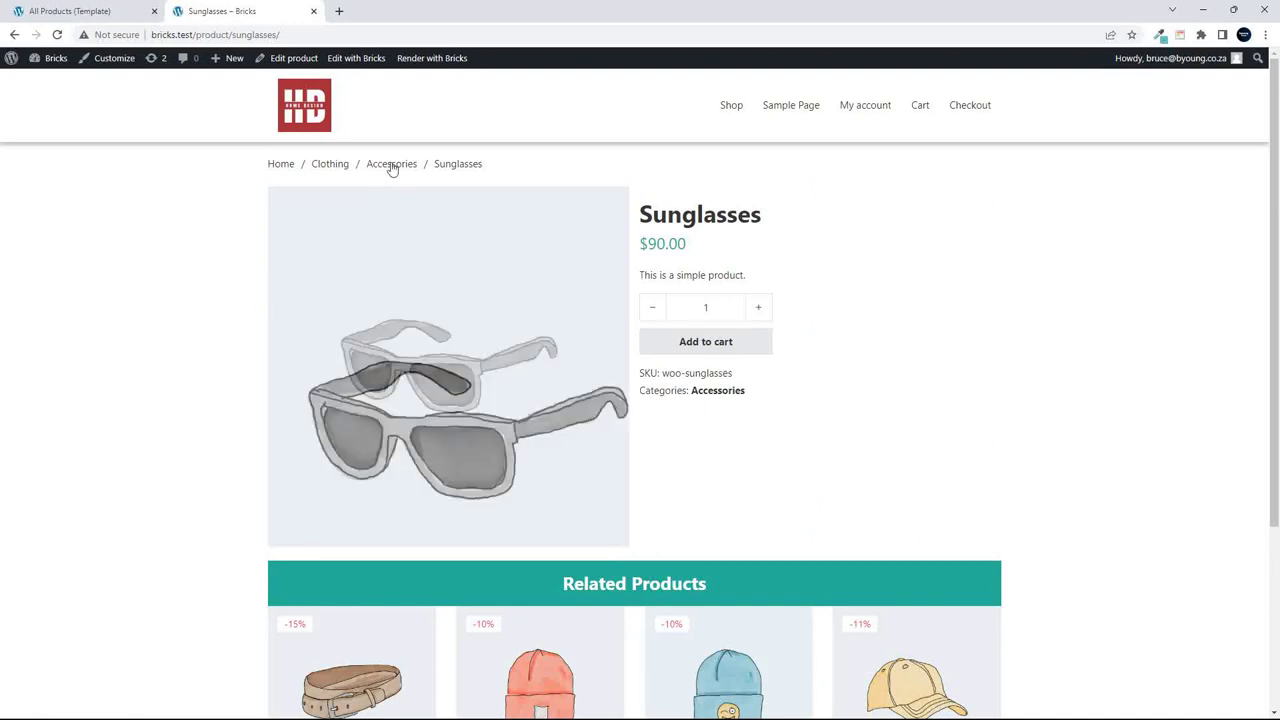
pyautogui.click(741, 114)
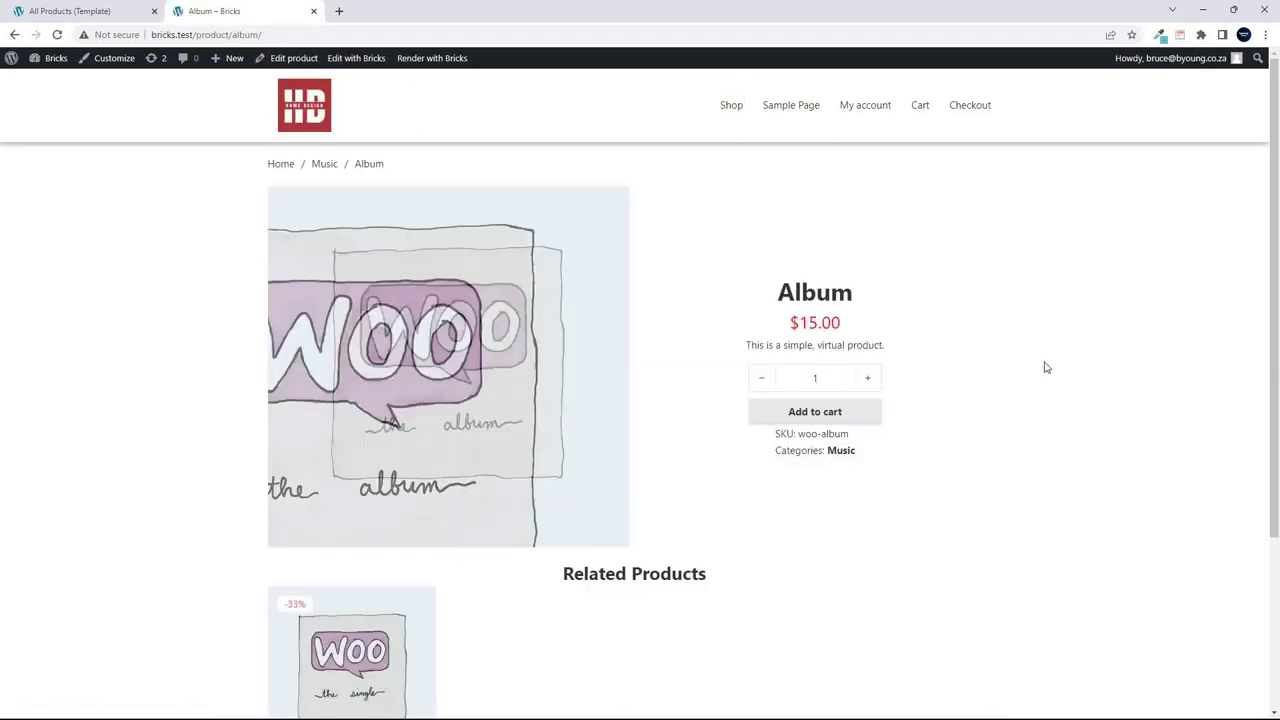
pyautogui.scroll(-2, 814, 457)
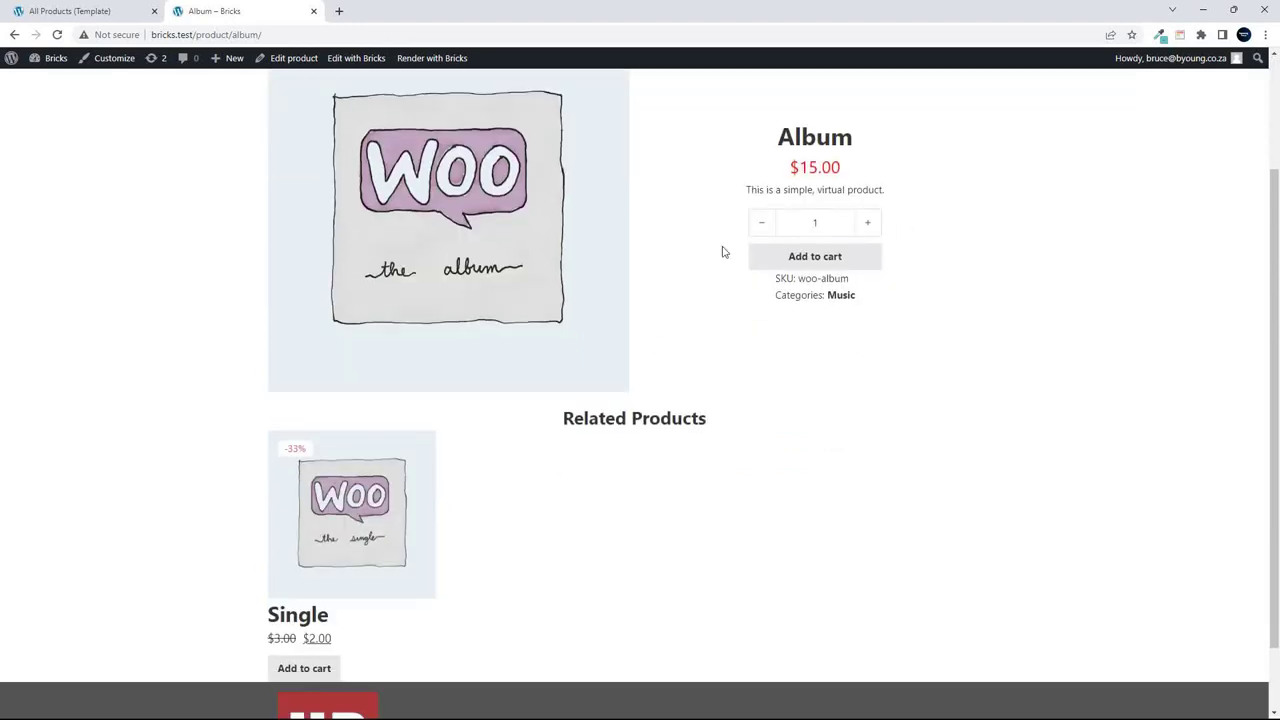
pyautogui.scroll(2, 782, 327)
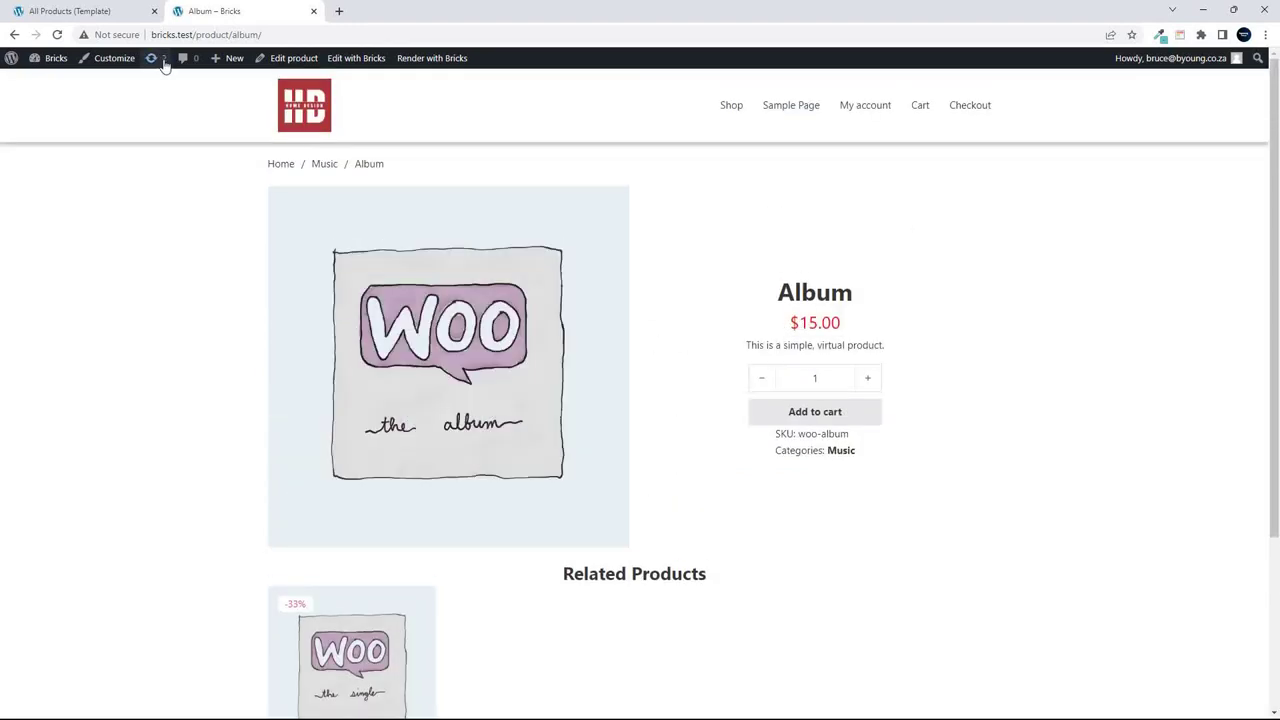
pyautogui.click(13, 35)
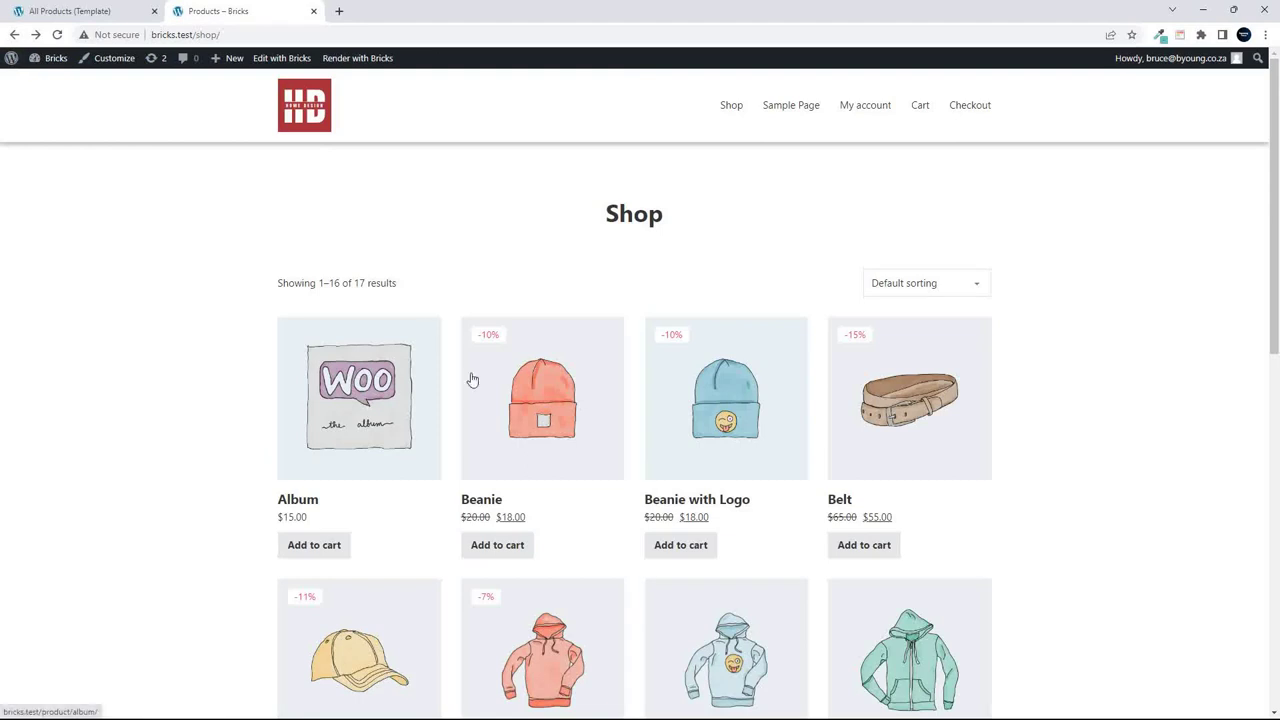
pyautogui.click(563, 428)
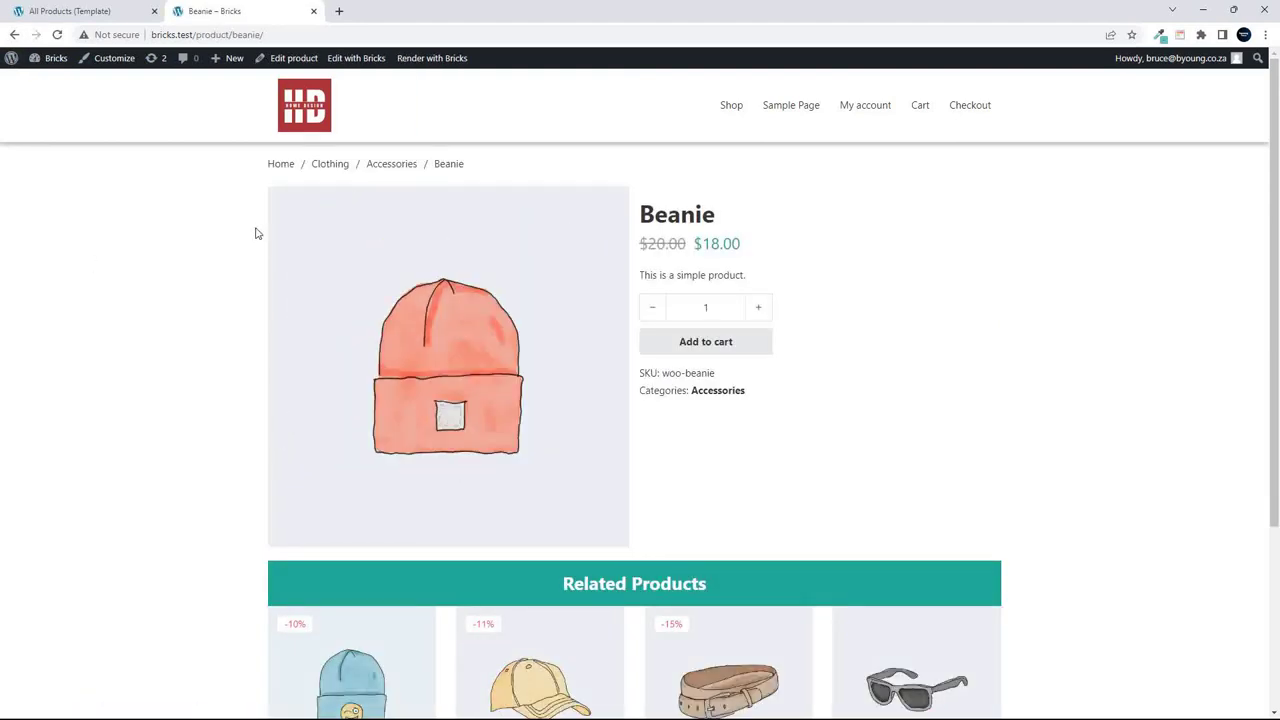
pyautogui.click(296, 60)
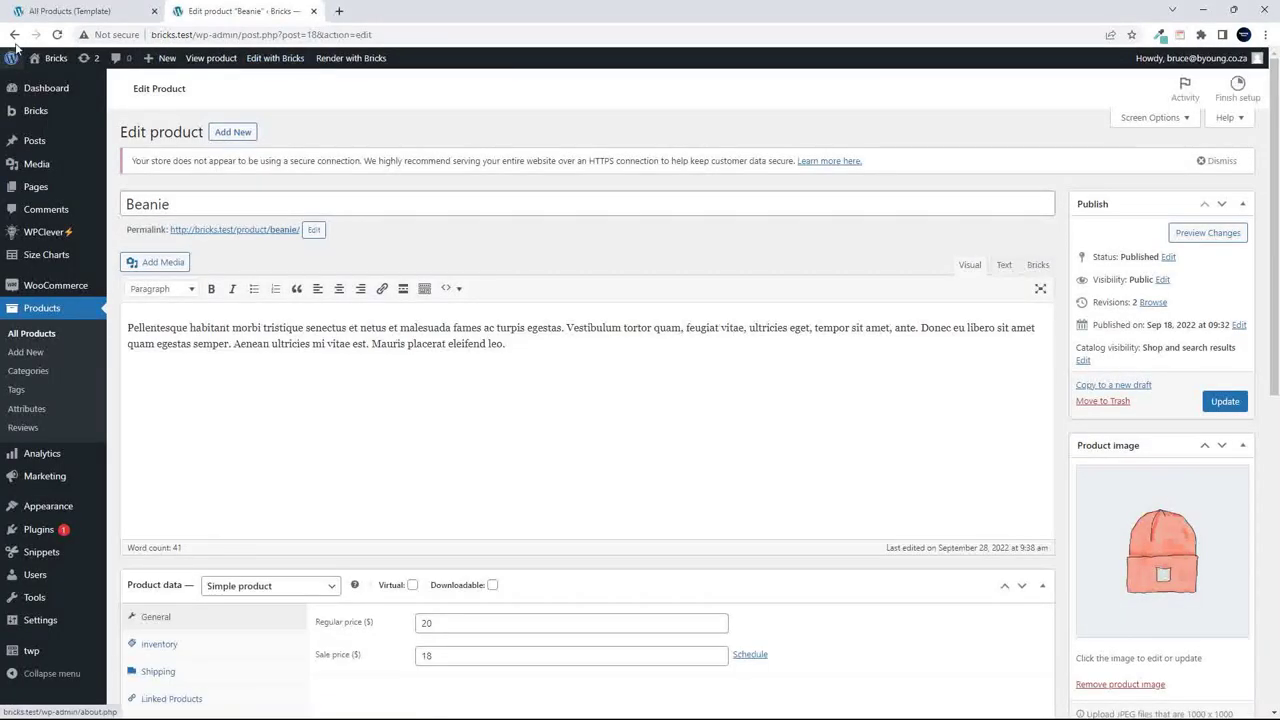
# Open the Beanie product's own layout with Edit with Bricks, then return to the All Products template.
pyautogui.click(14, 35)
pyautogui.moveTo(352, 60)
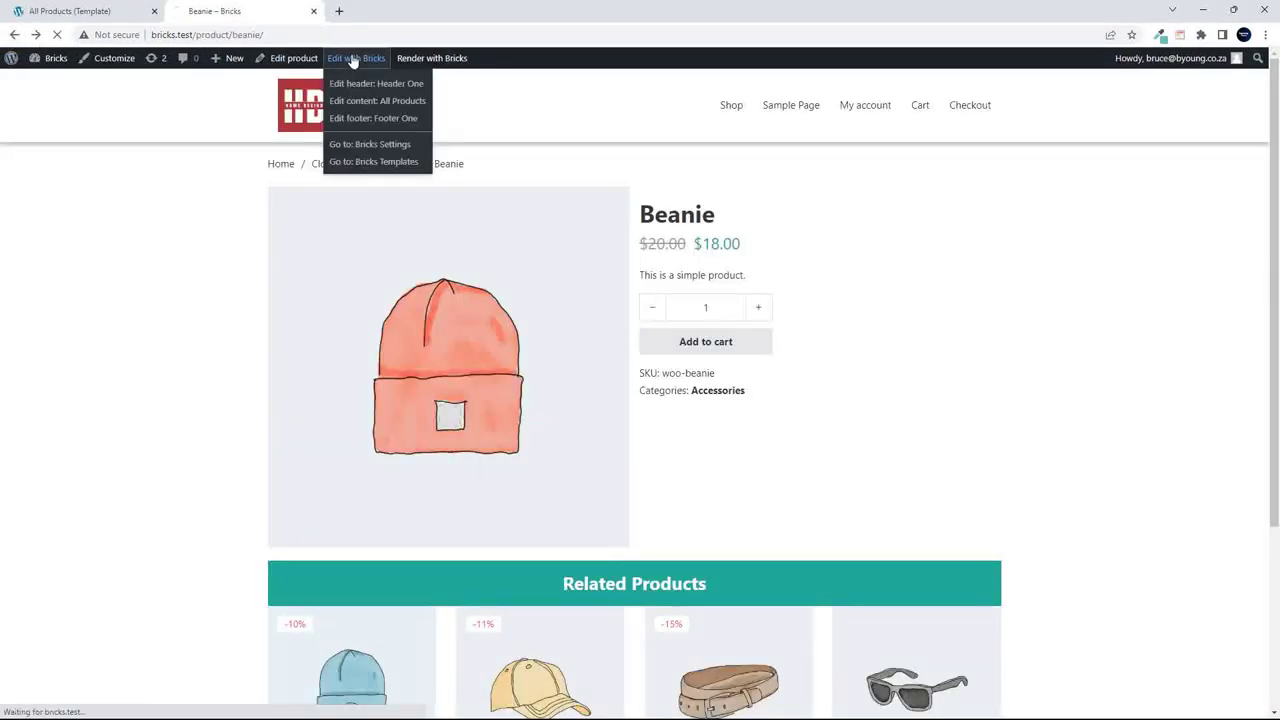
pyautogui.click(352, 58)
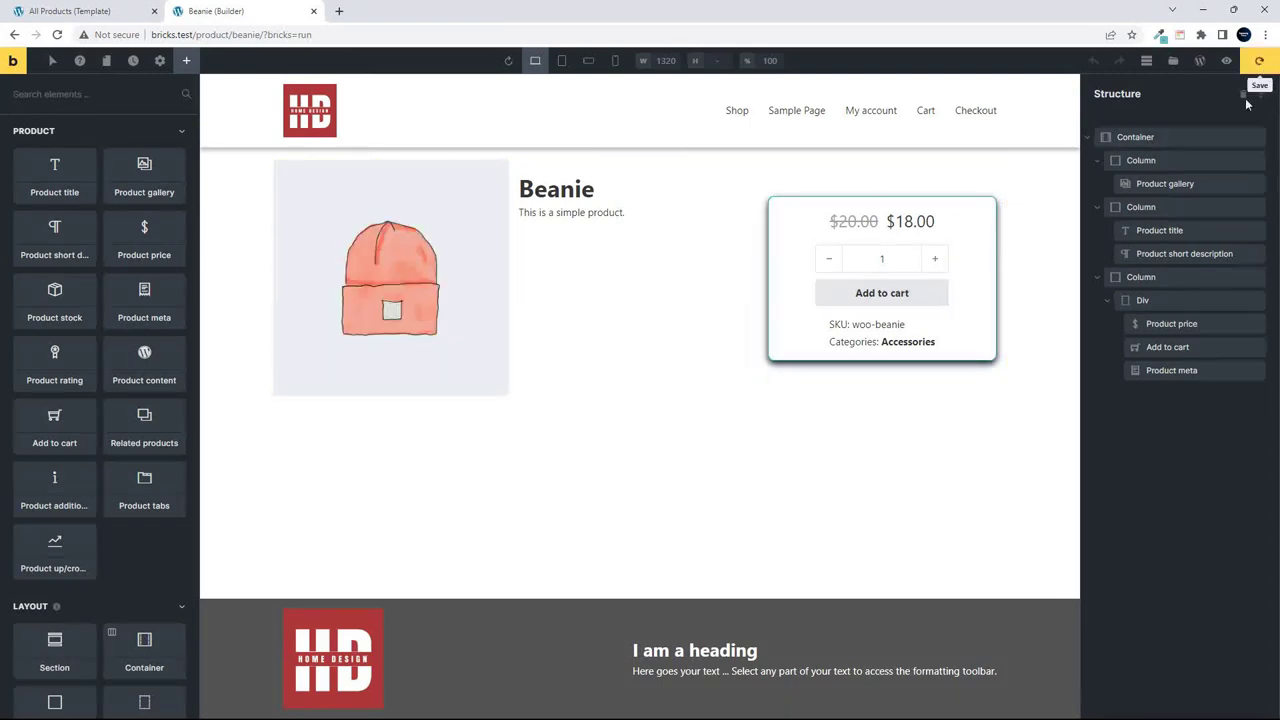
pyautogui.click(115, 11)
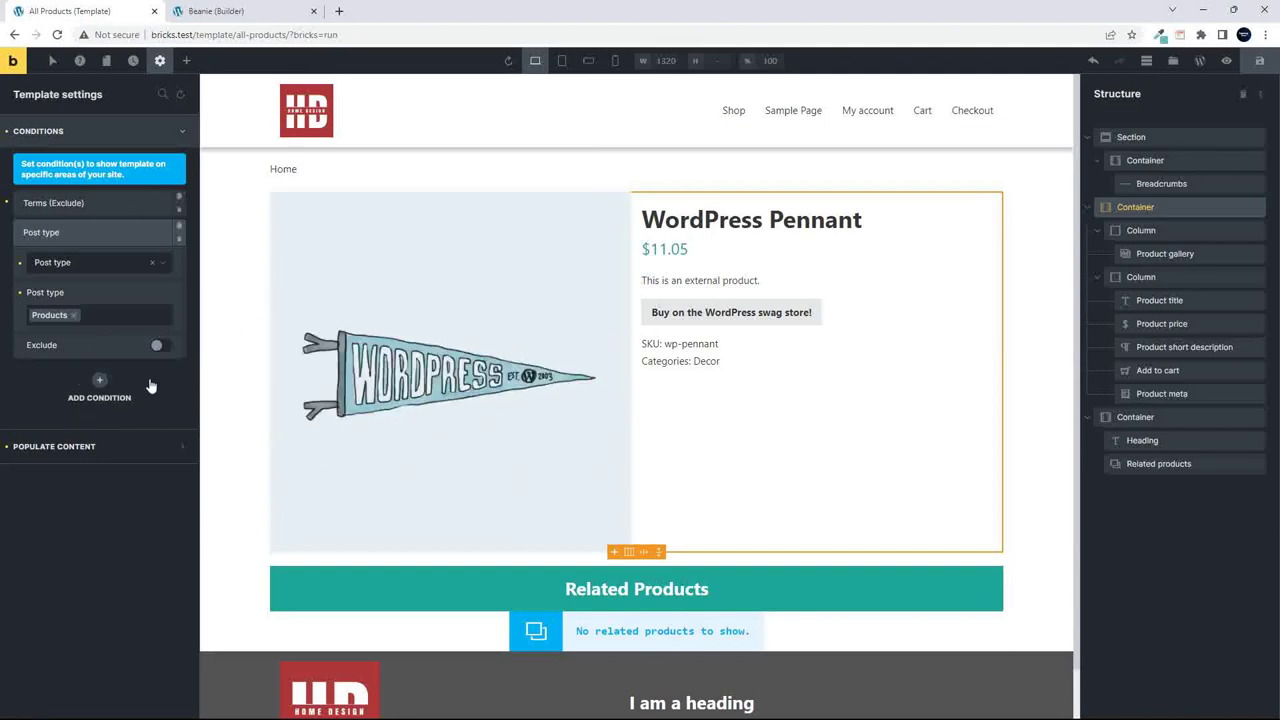
# Add an Individual display condition to the template and search for 'bean'.
pyautogui.click(99, 387)
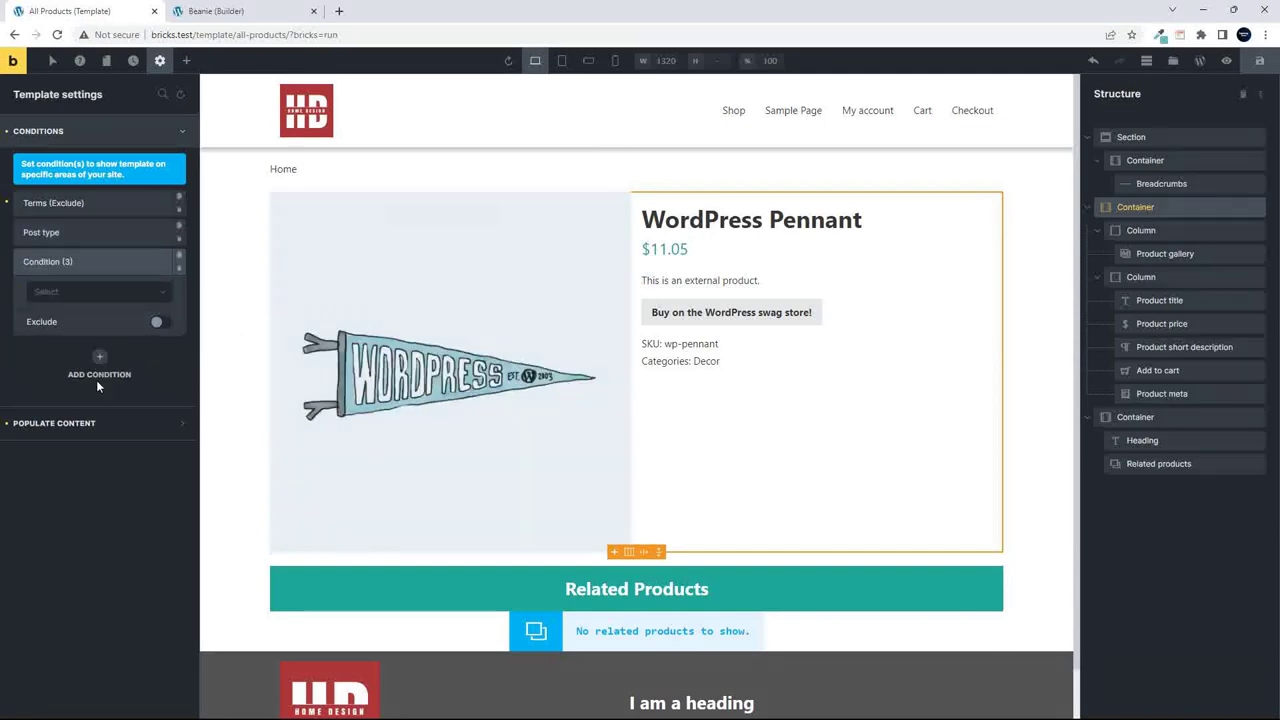
pyautogui.click(112, 298)
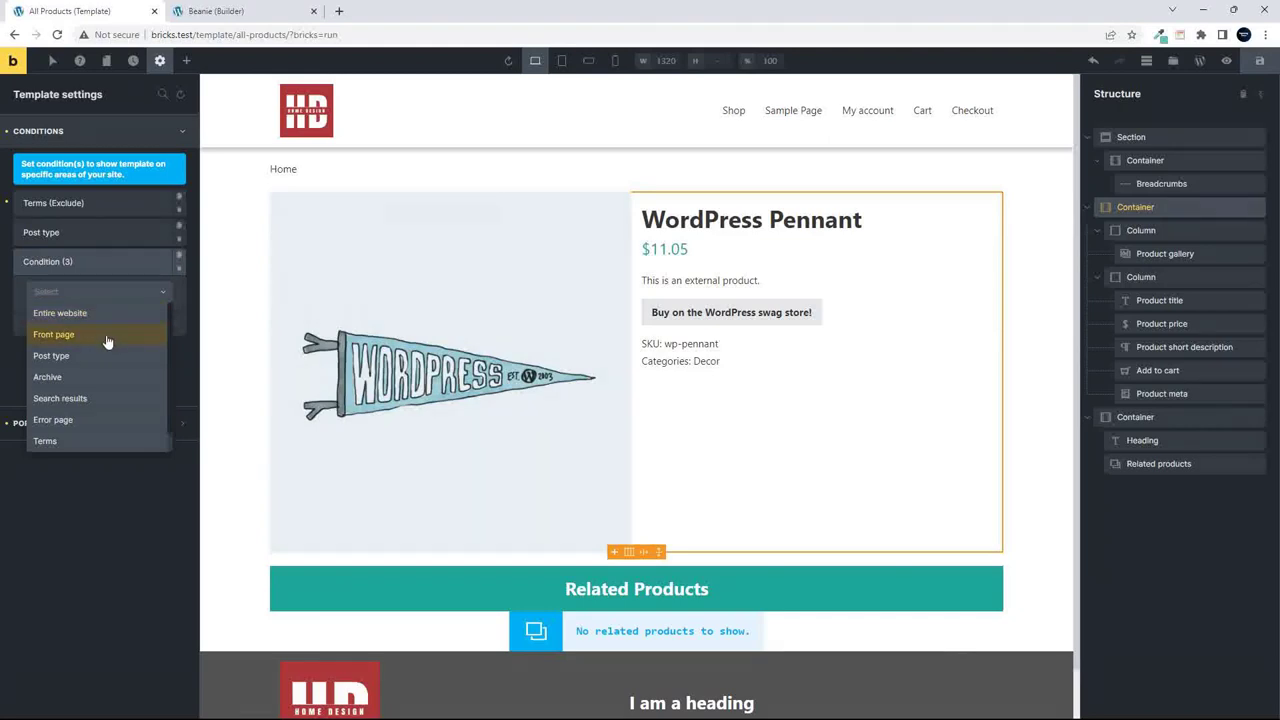
pyautogui.scroll(-1, 106, 375)
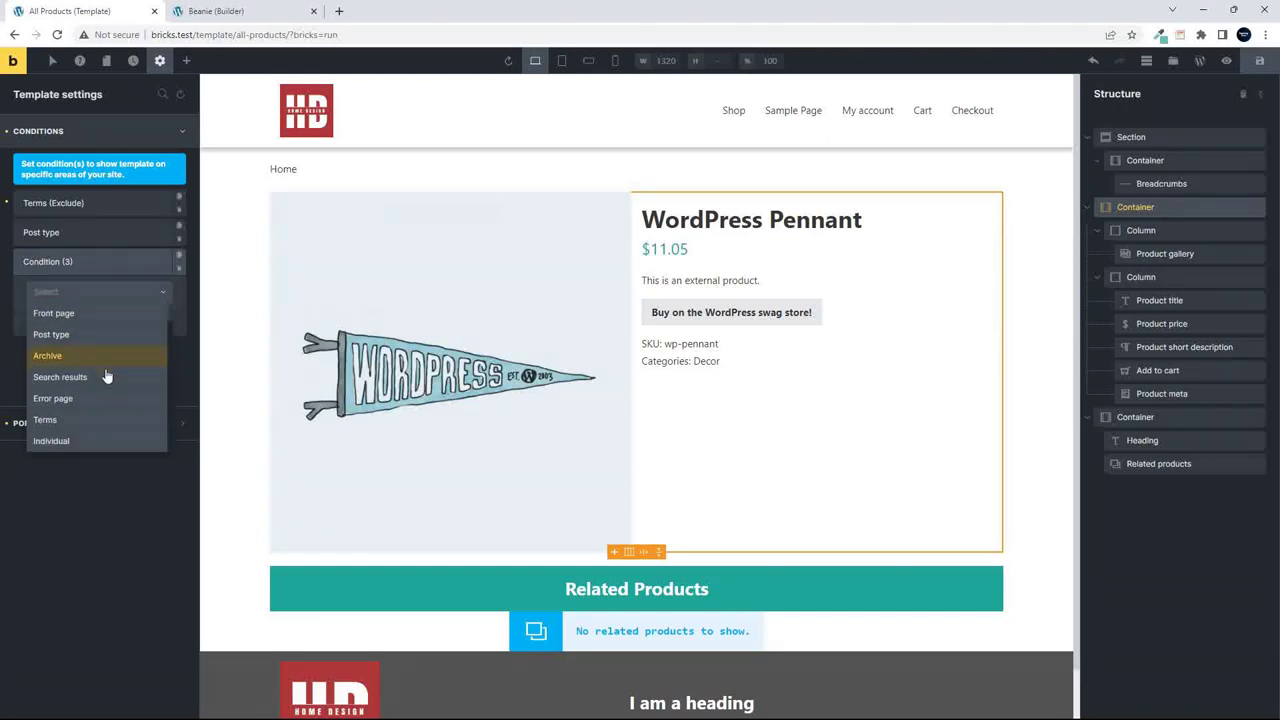
pyautogui.click(77, 443)
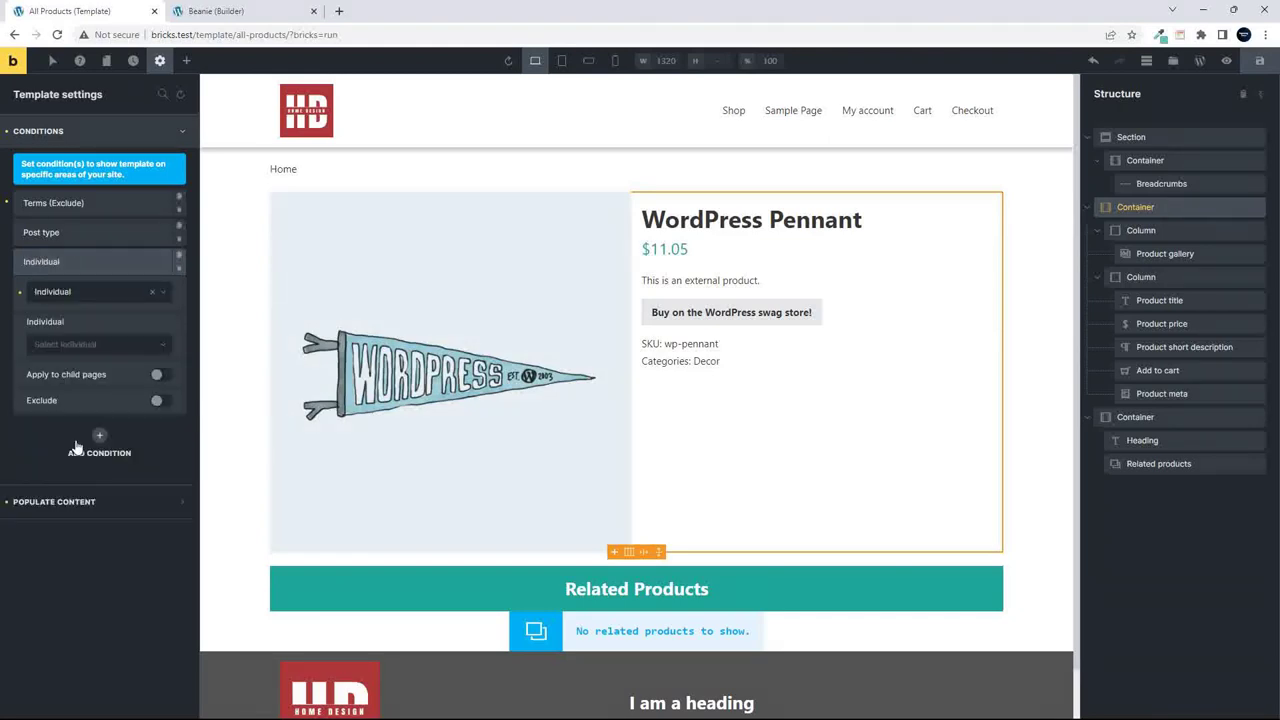
pyautogui.click(86, 345)
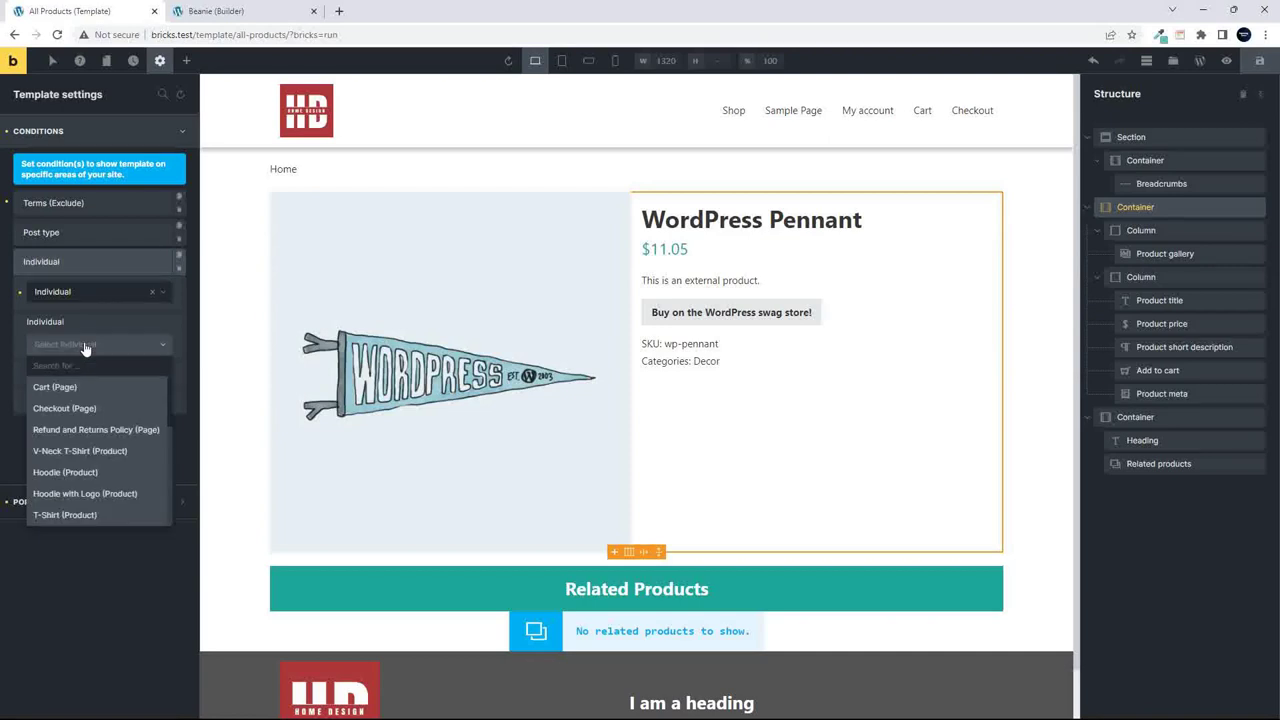
pyautogui.write('bean')
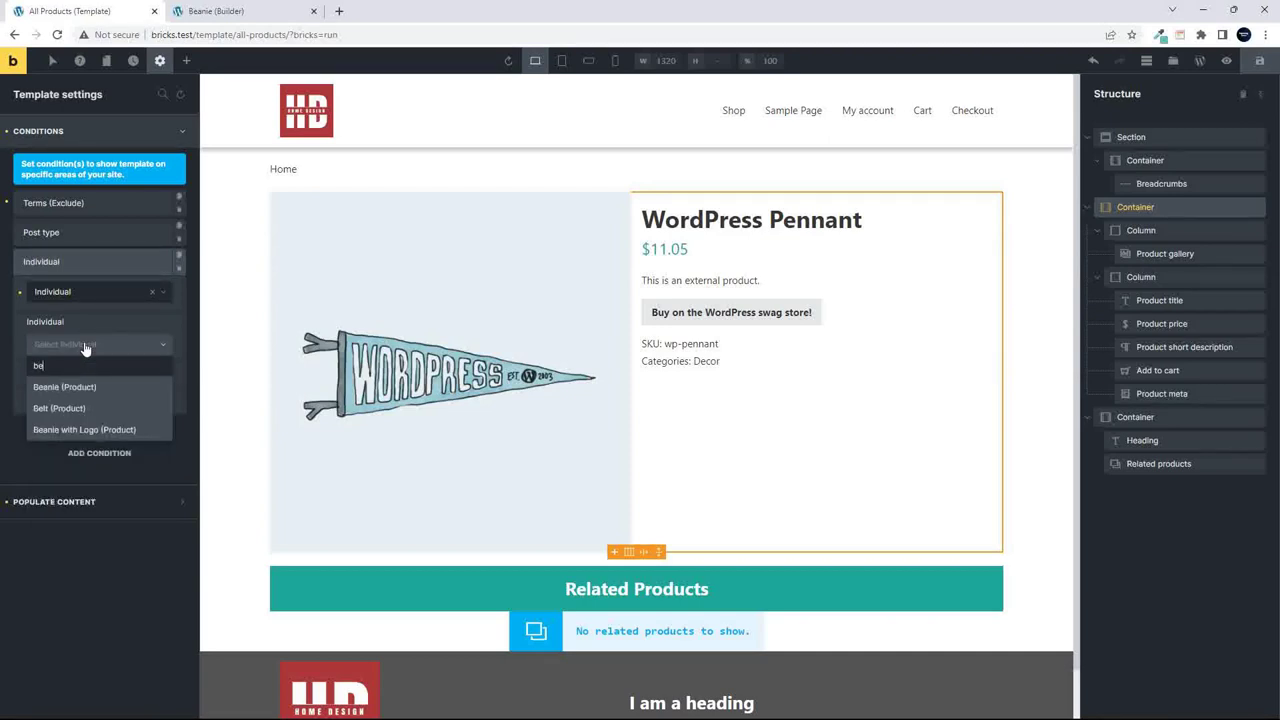
pyautogui.click(245, 11)
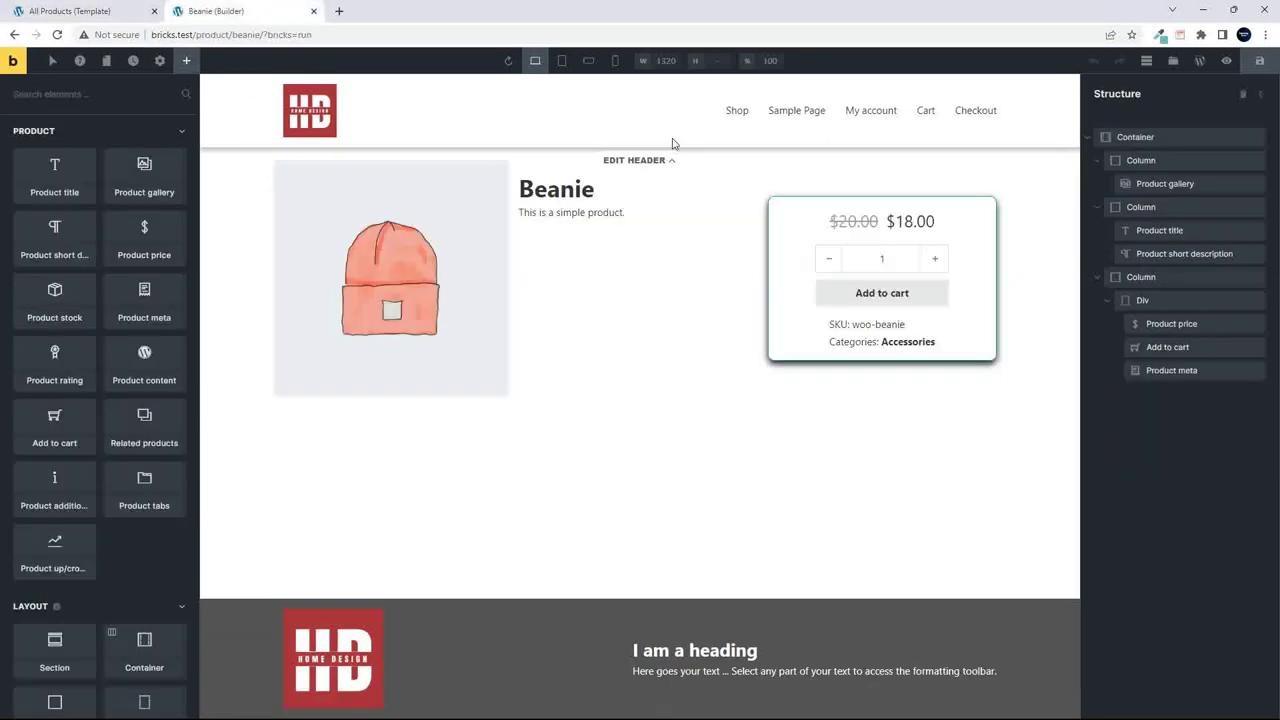
pyautogui.click(100, 12)
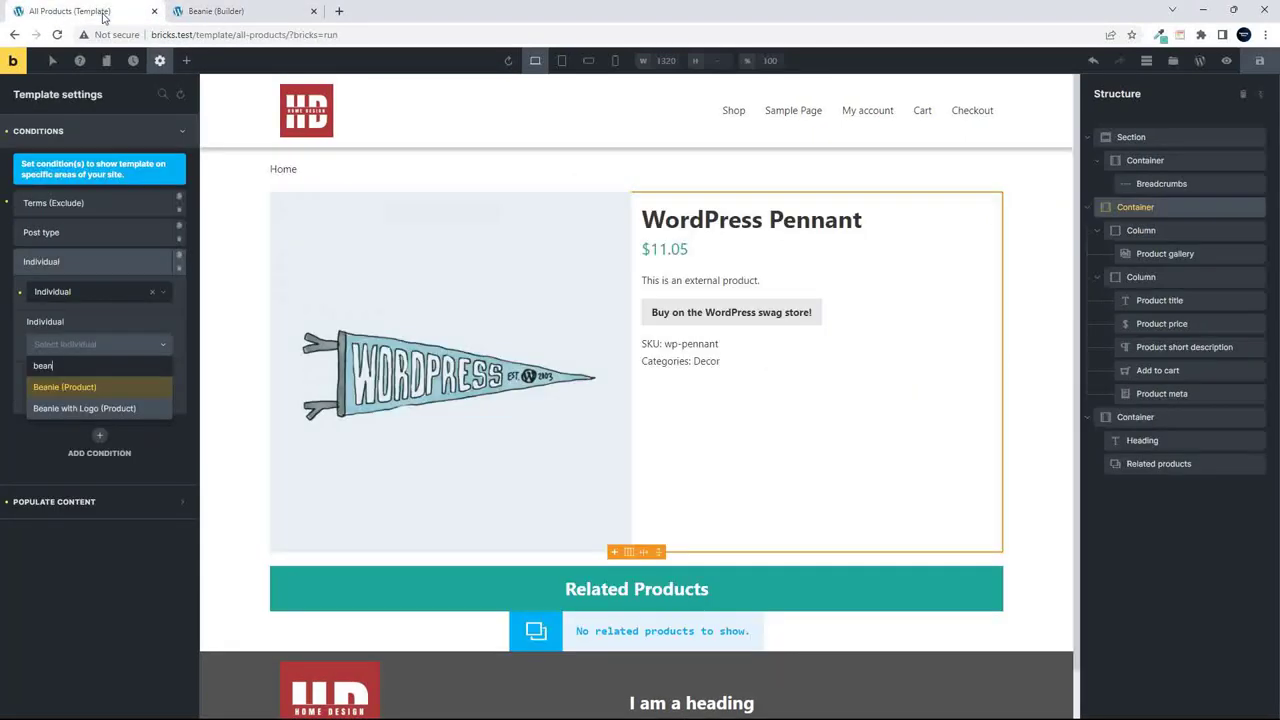
# Select Beanie (Product), make the condition an exclusion, and save the template.
pyautogui.click(65, 389)
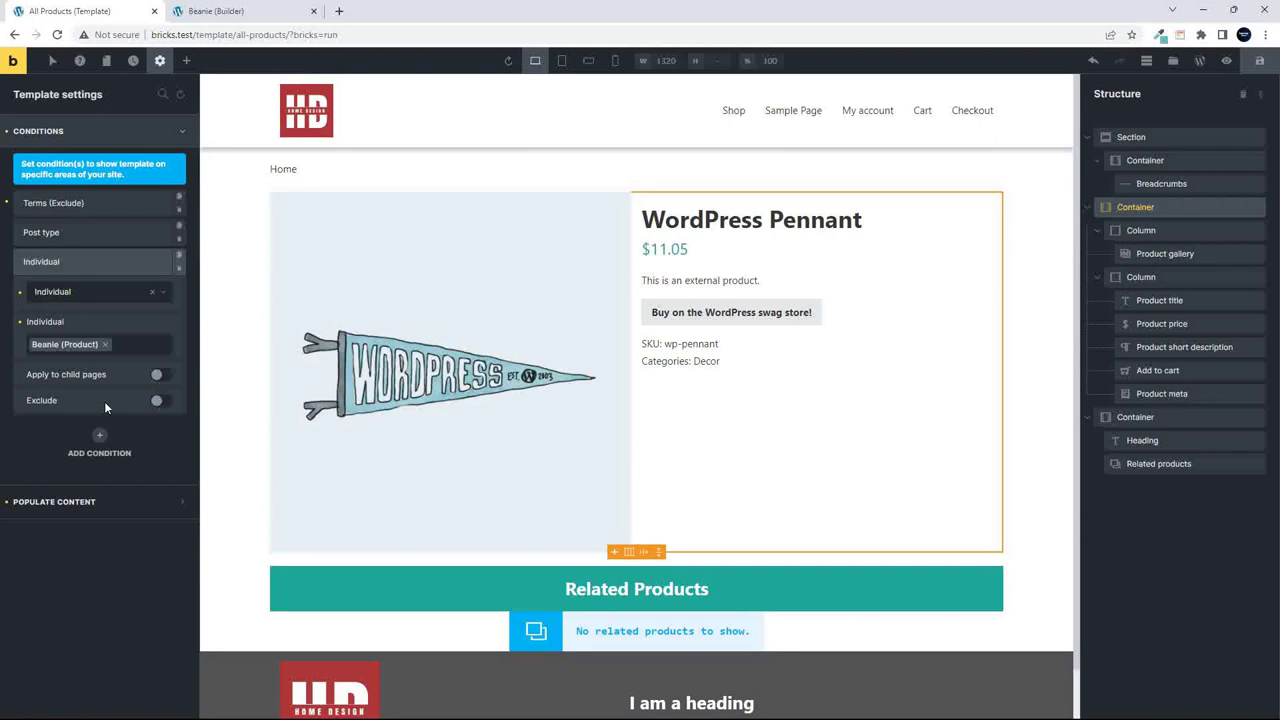
pyautogui.click(160, 402)
pyautogui.click(1261, 63)
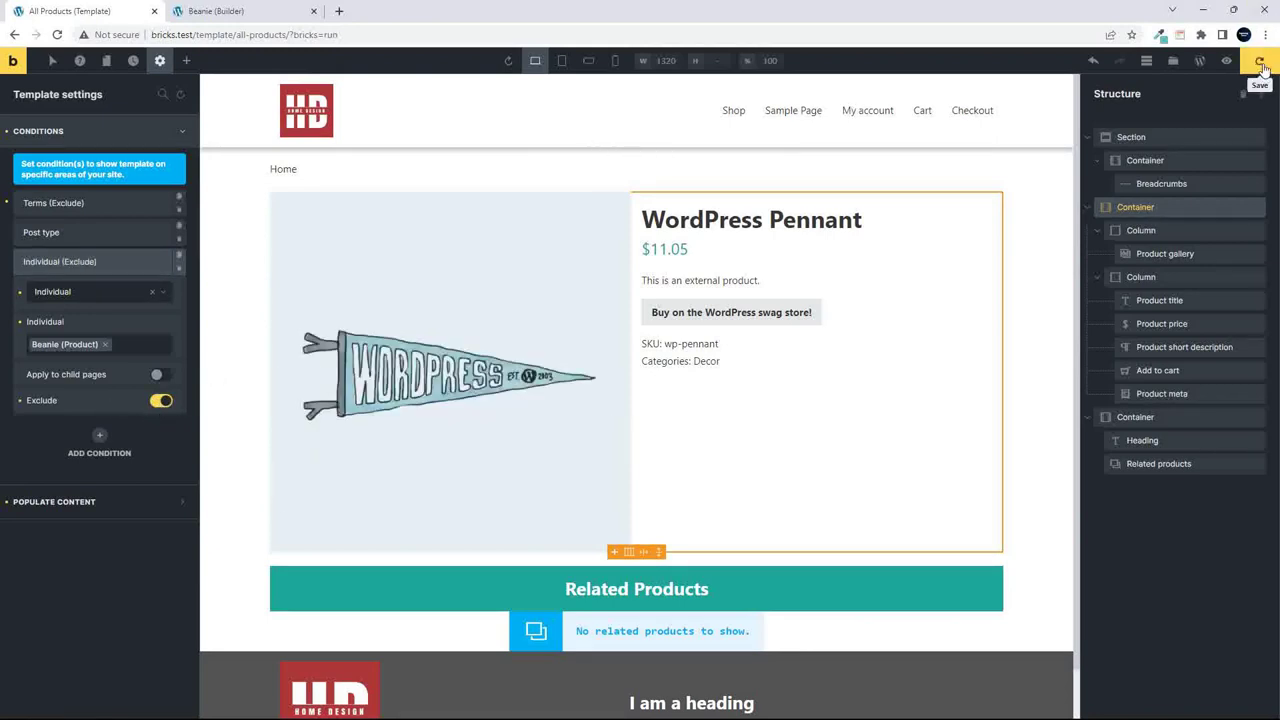
pyautogui.click(212, 11)
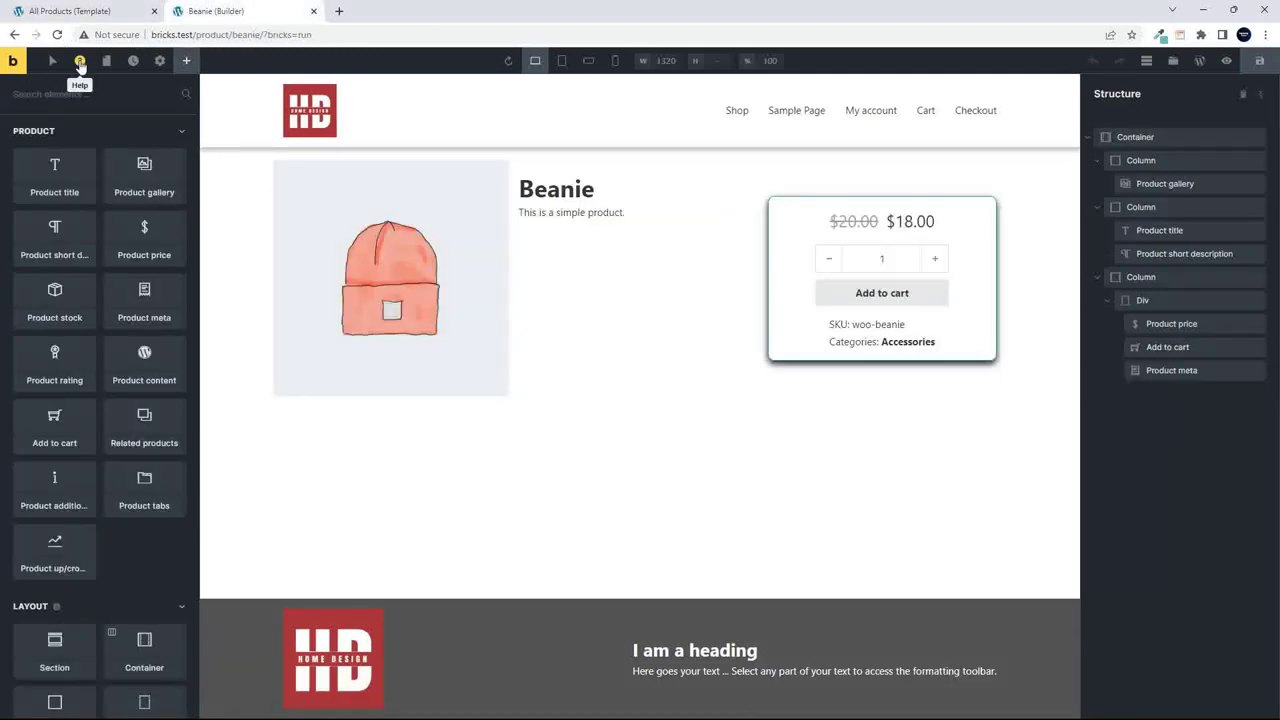
# Preview the Beanie page on the live site, then browse the Shop to Beanie with Logo and Sunglasses.
pyautogui.click(1227, 61)
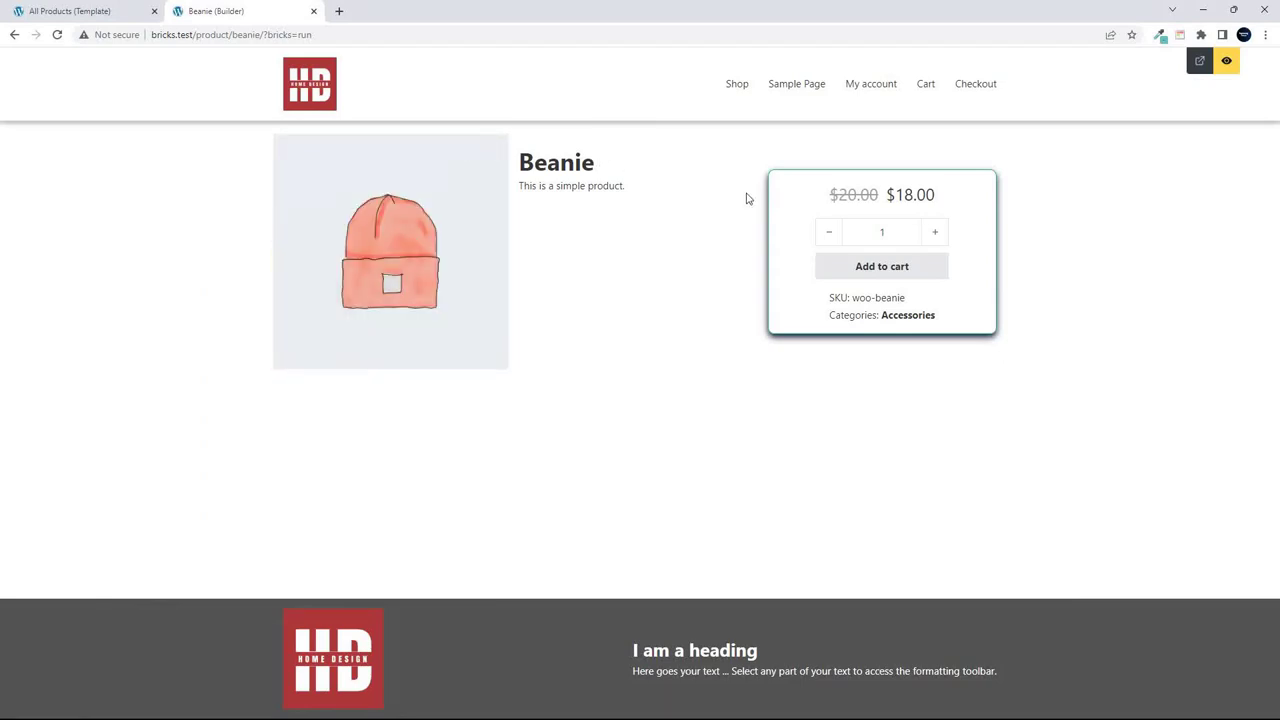
pyautogui.click(1198, 62)
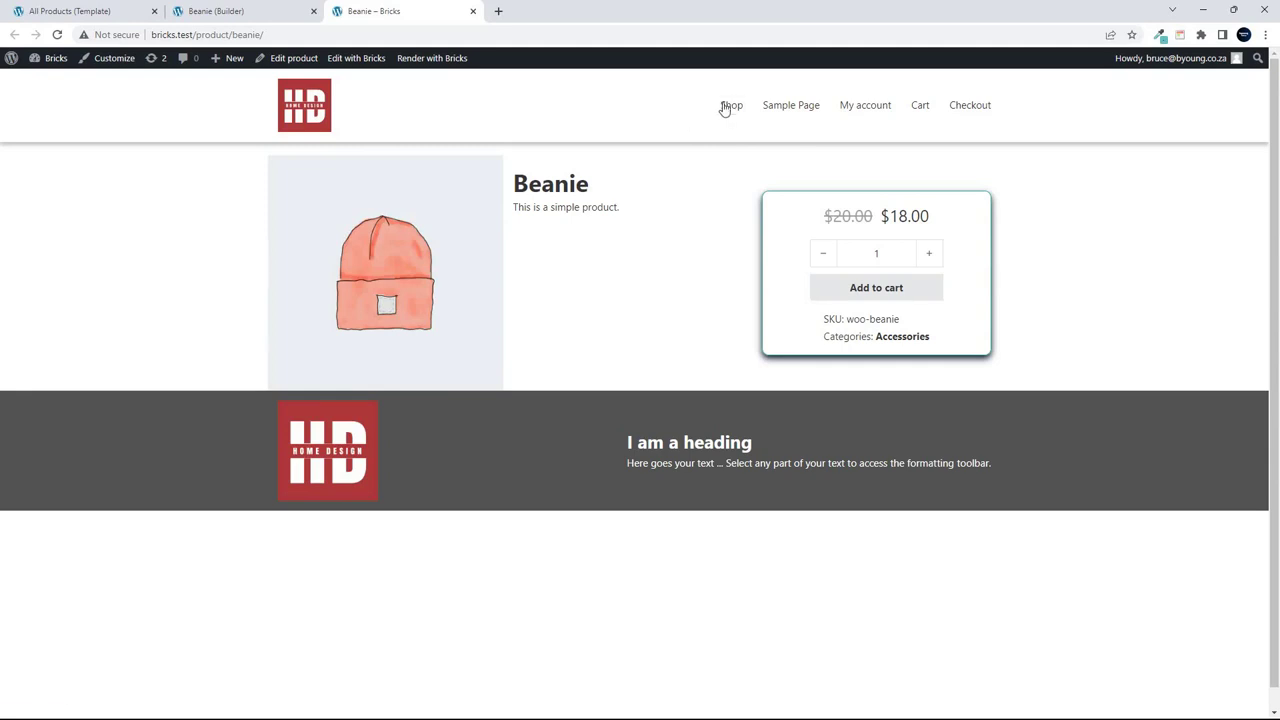
pyautogui.click(735, 110)
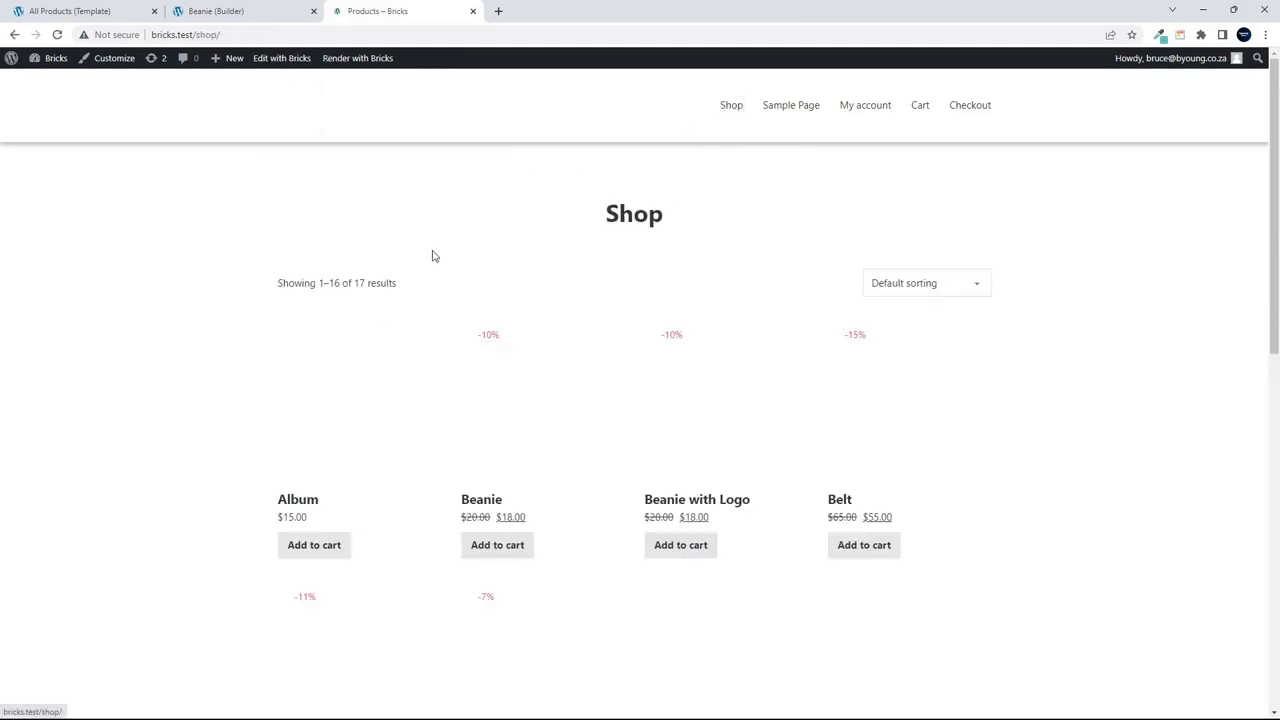
pyautogui.click(748, 375)
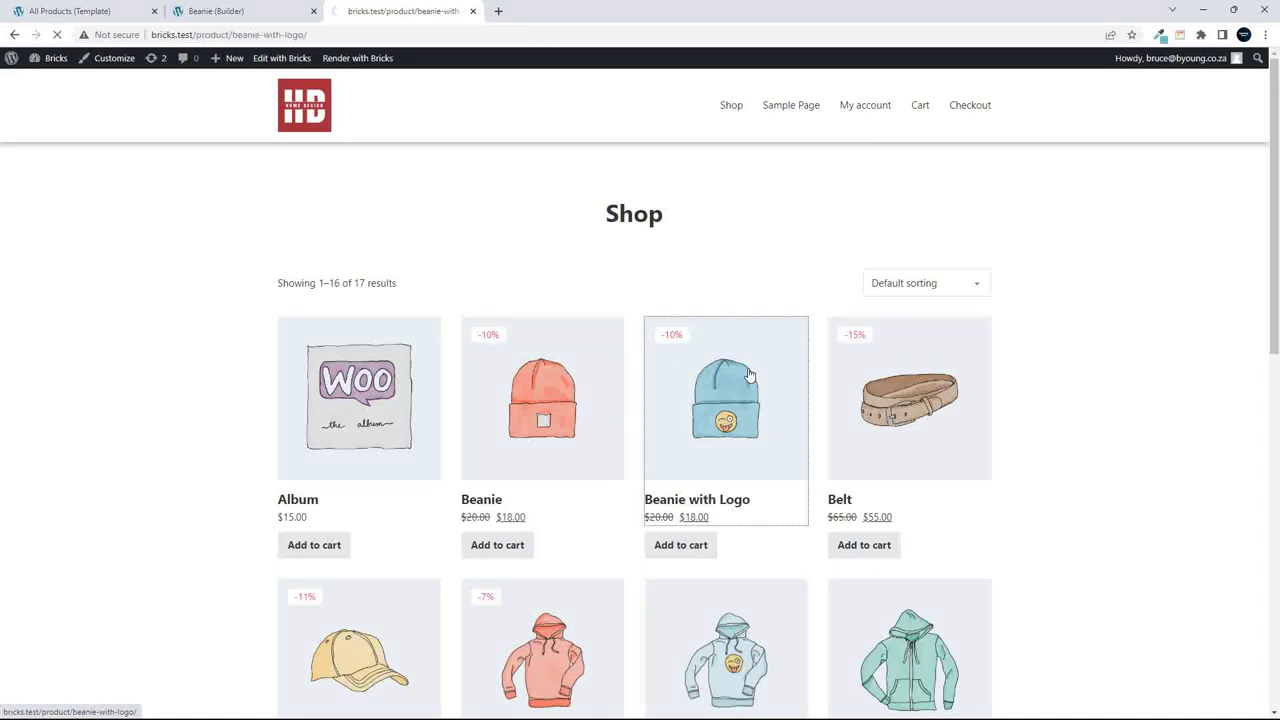
pyautogui.click(731, 106)
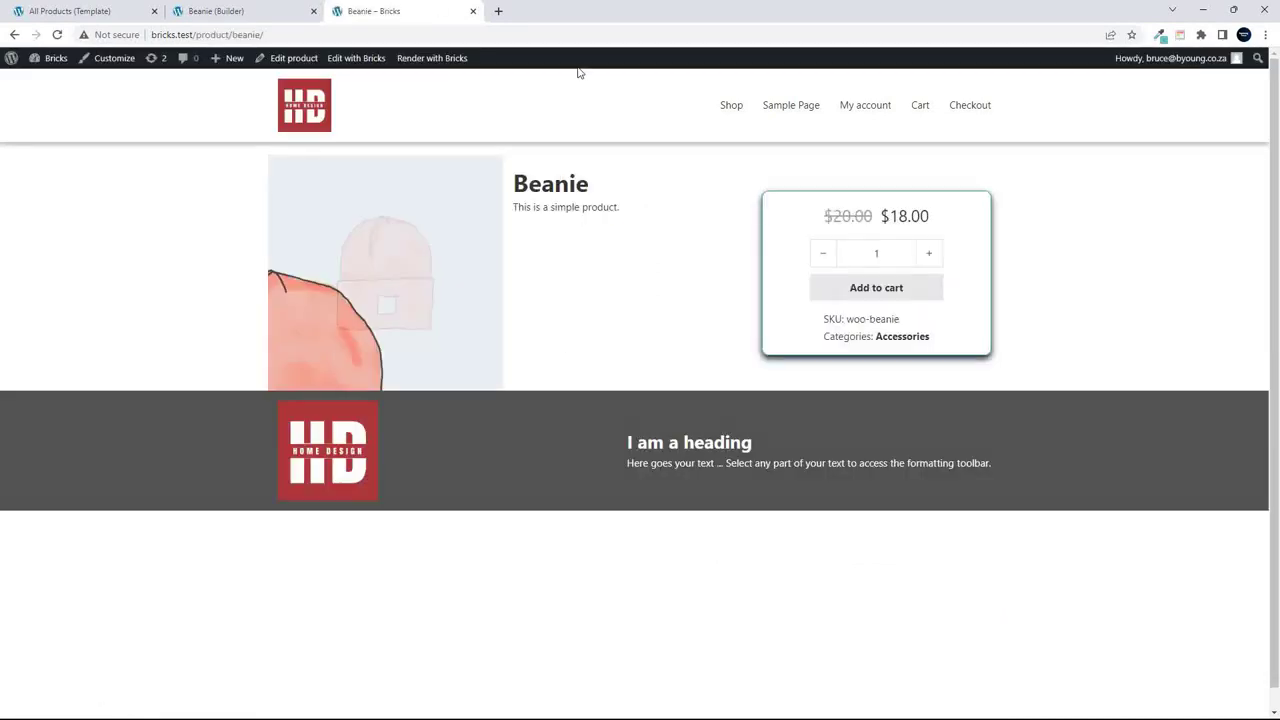
pyautogui.click(740, 106)
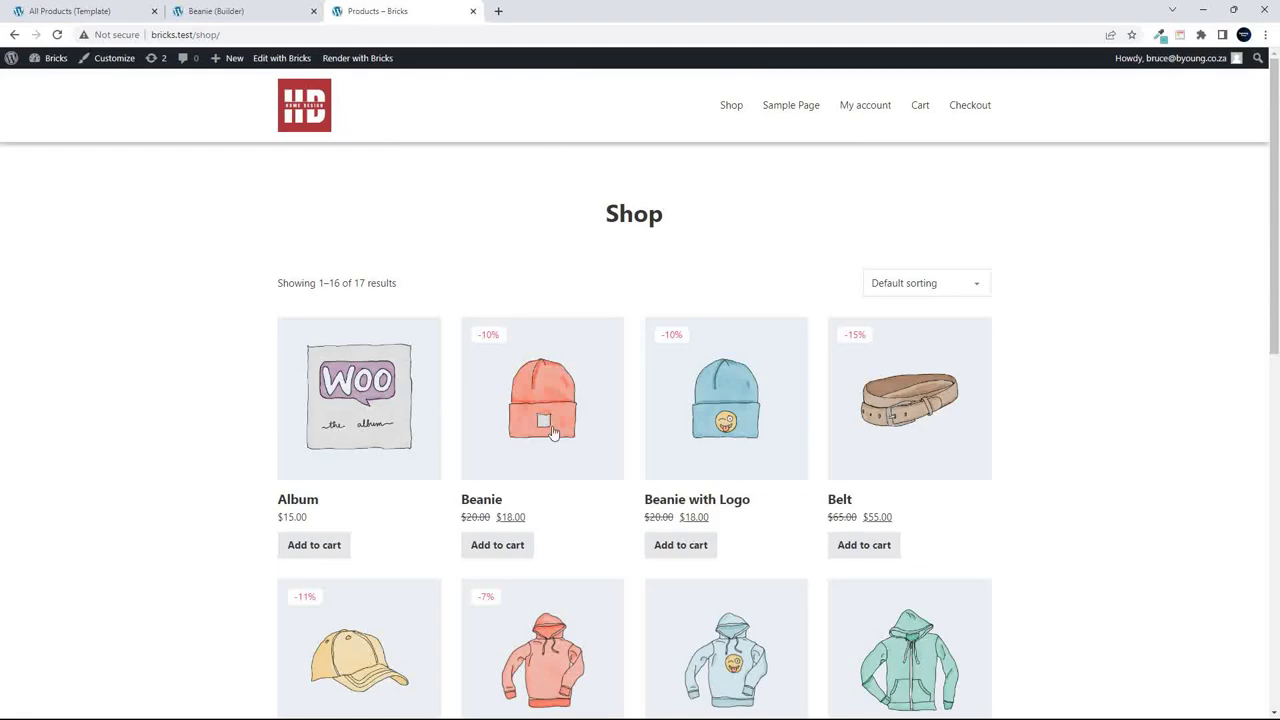
pyautogui.scroll(-8, 618, 528)
pyautogui.click(404, 401)
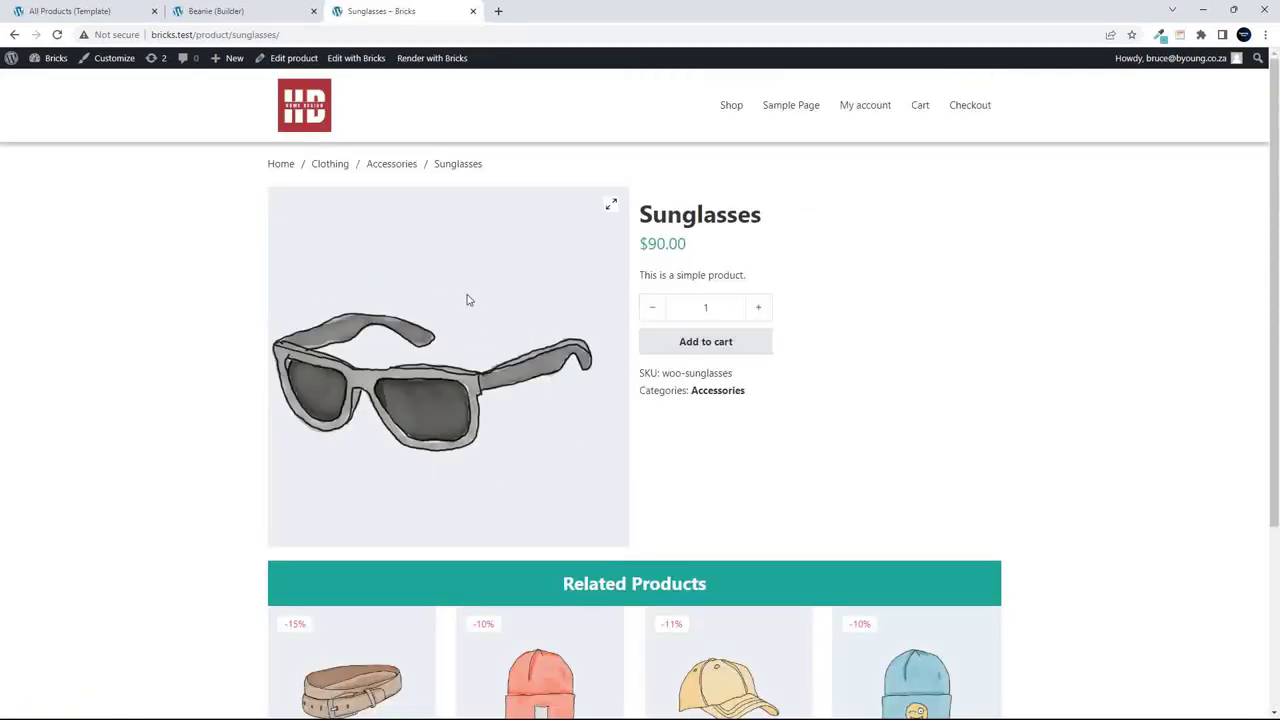
# Add Sunglasses (Product) to the Individual exclusion condition and save with Ctrl+S.
pyautogui.click(97, 14)
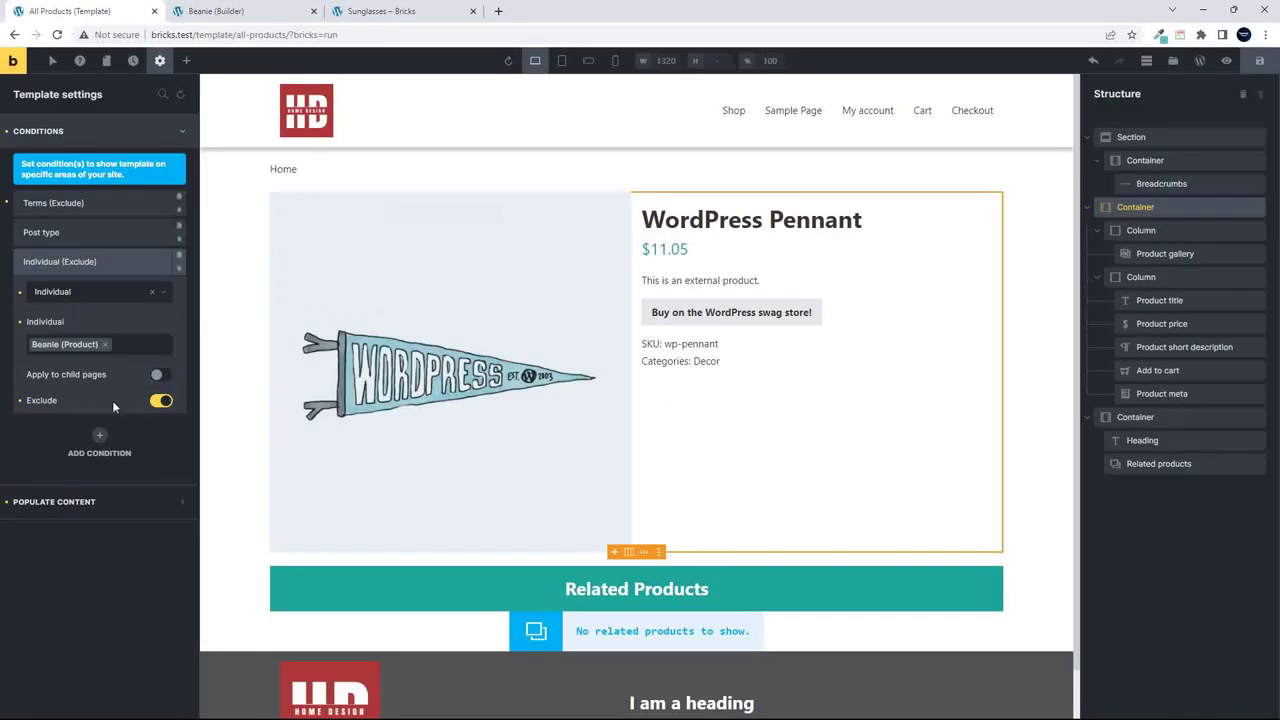
pyautogui.click(135, 346)
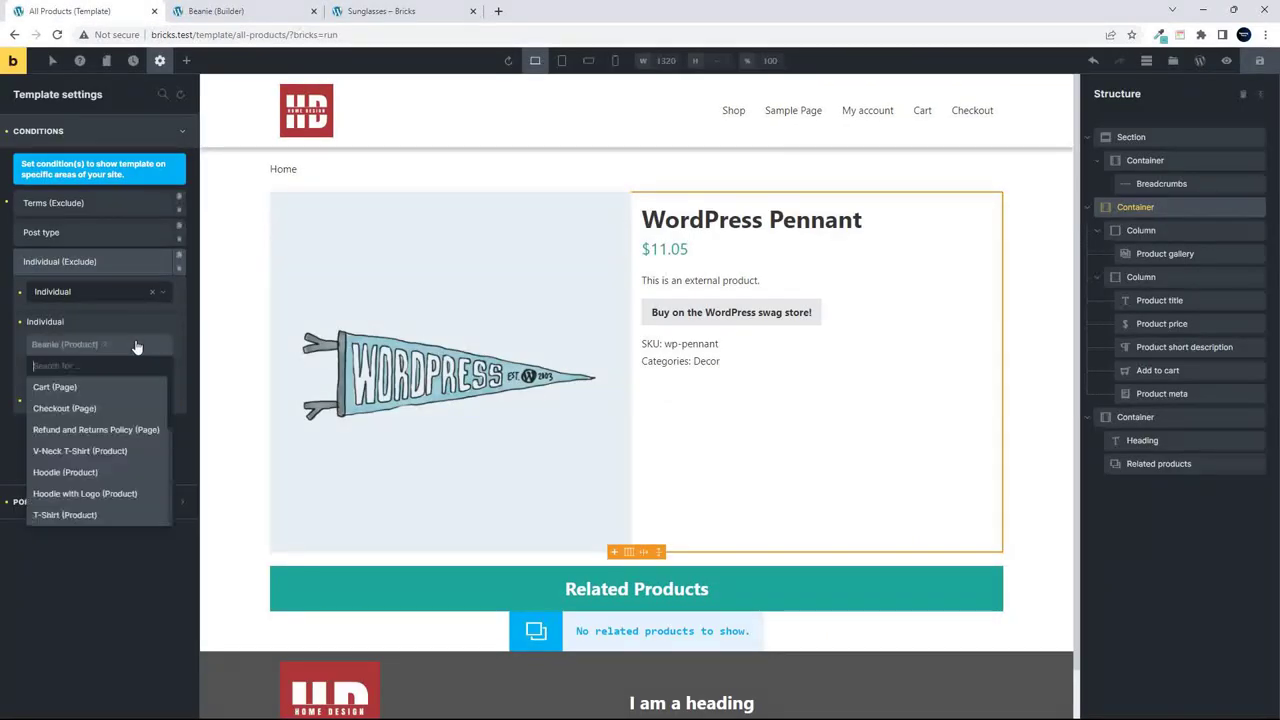
pyautogui.write('sung')
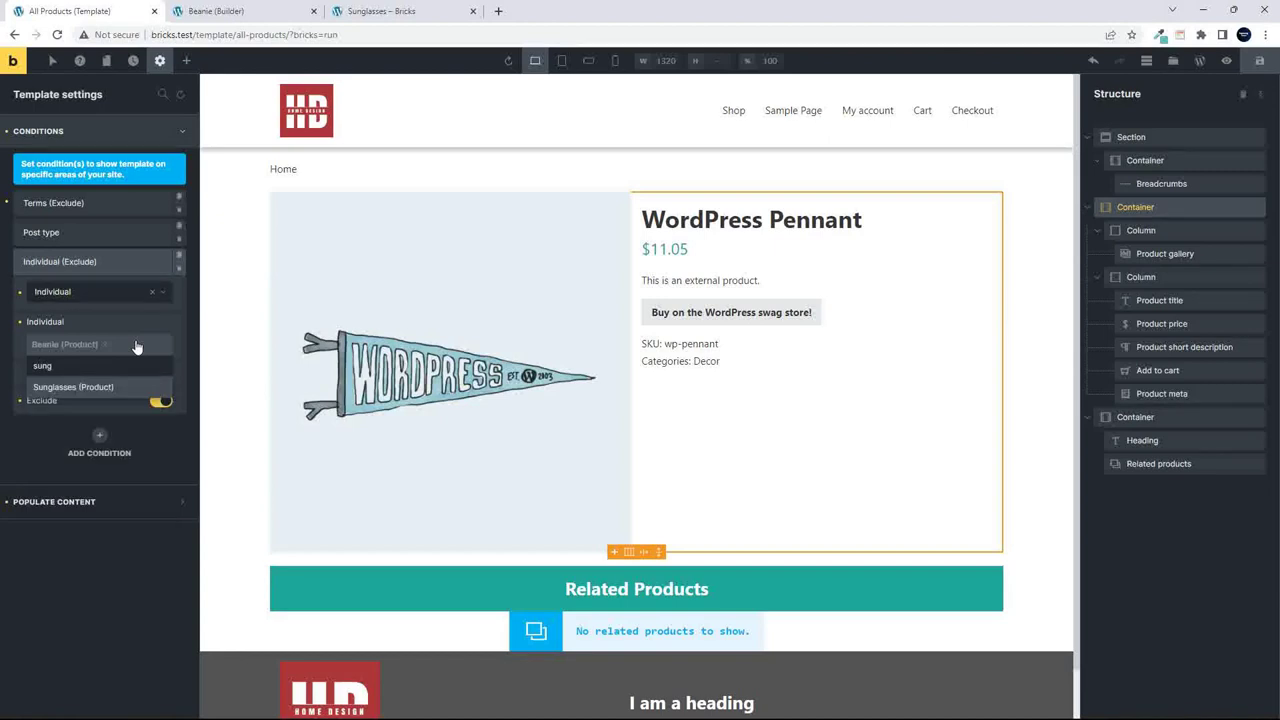
pyautogui.click(75, 386)
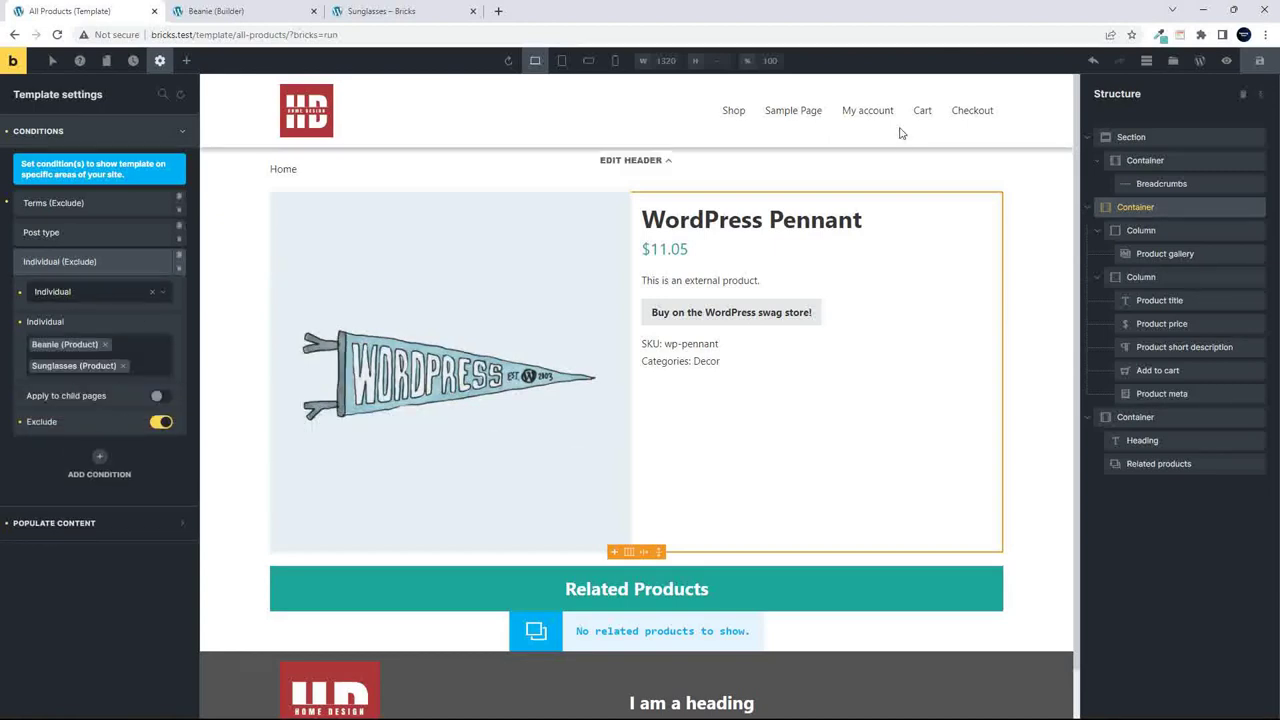
pyautogui.hotkey('ctrl', 's')
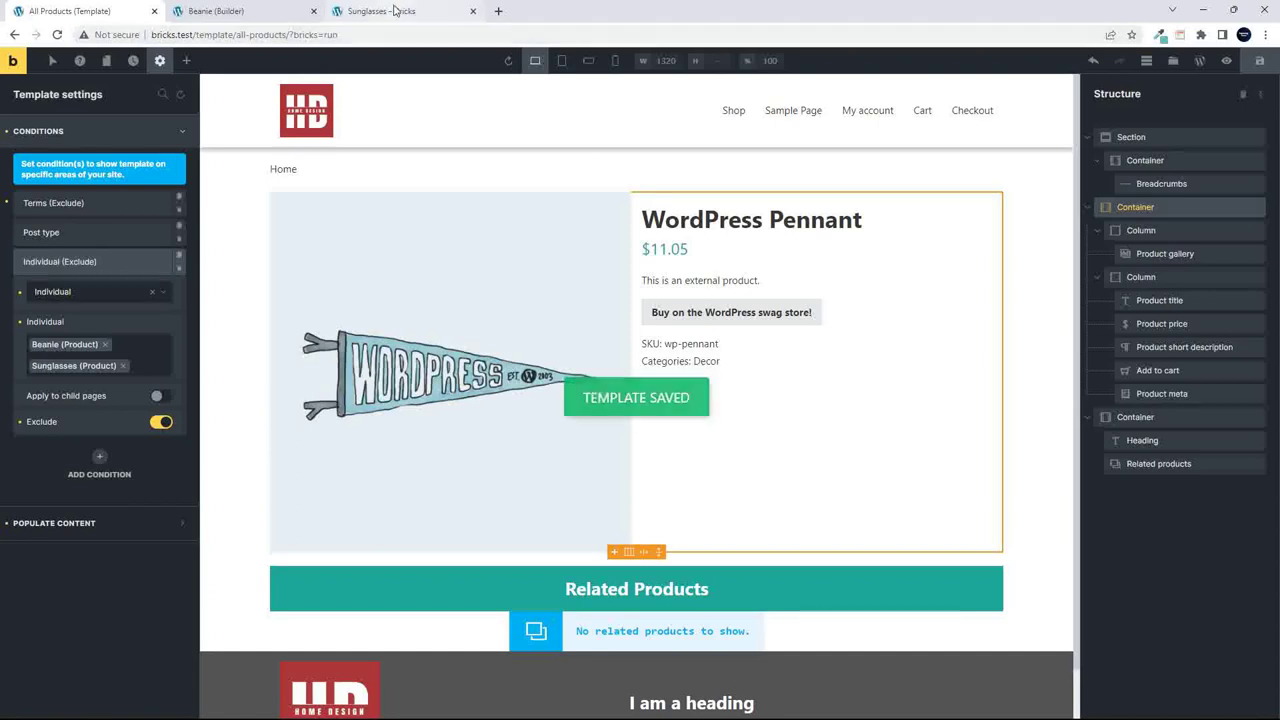
pyautogui.click(400, 11)
# Confirm Sunglasses shows its own design and Cap the All Products layout, finishing on Shop.
pyautogui.click(57, 34)
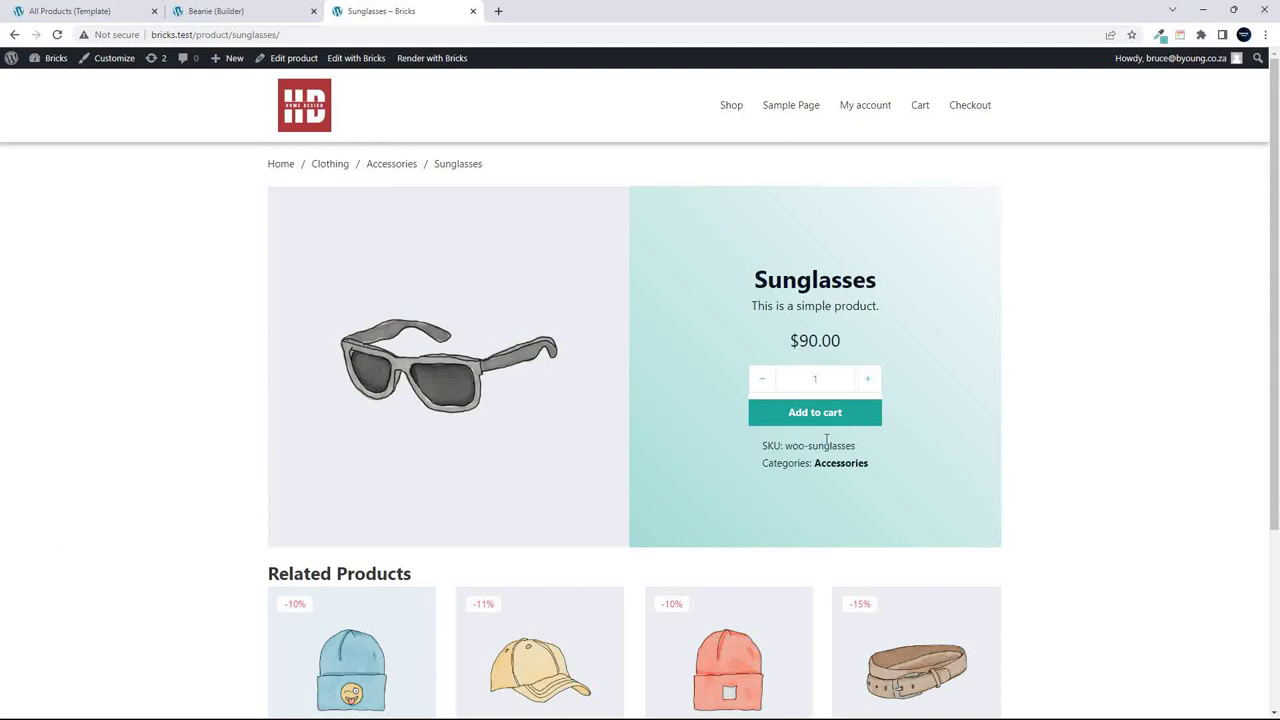
pyautogui.click(732, 108)
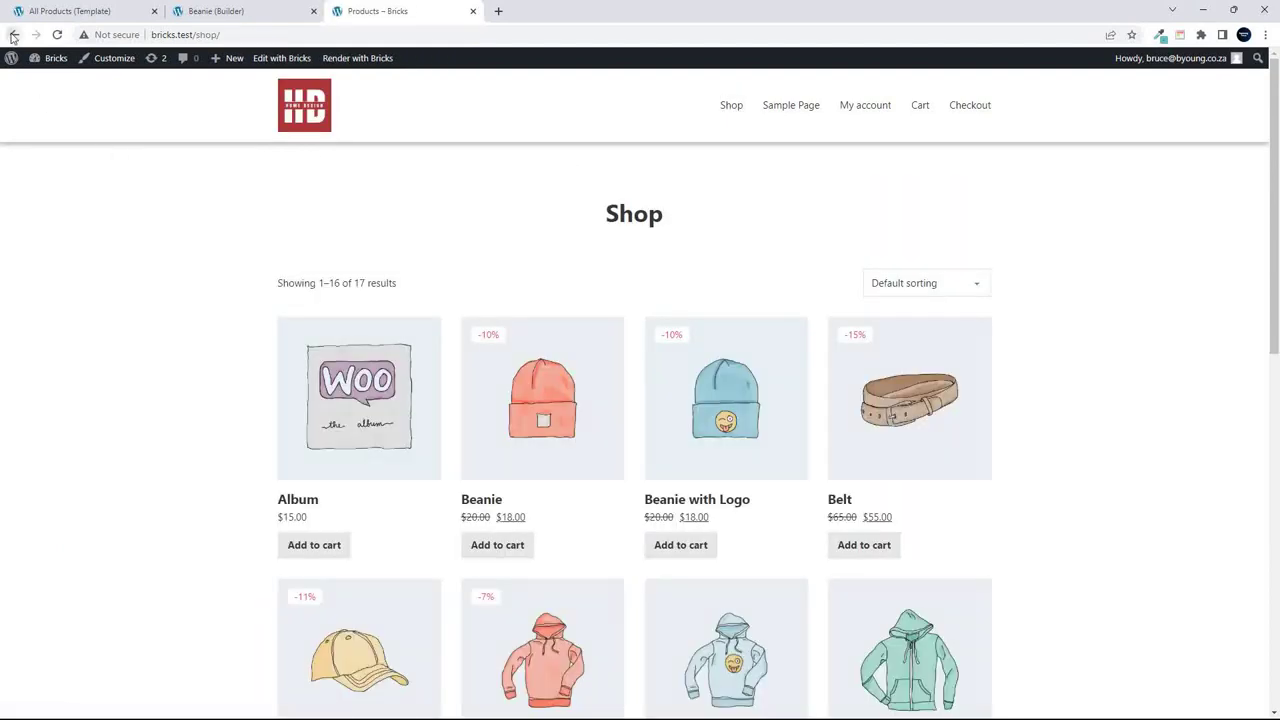
pyautogui.hotkey('alt', 'Left')
pyautogui.scroll(-2, 77, 431)
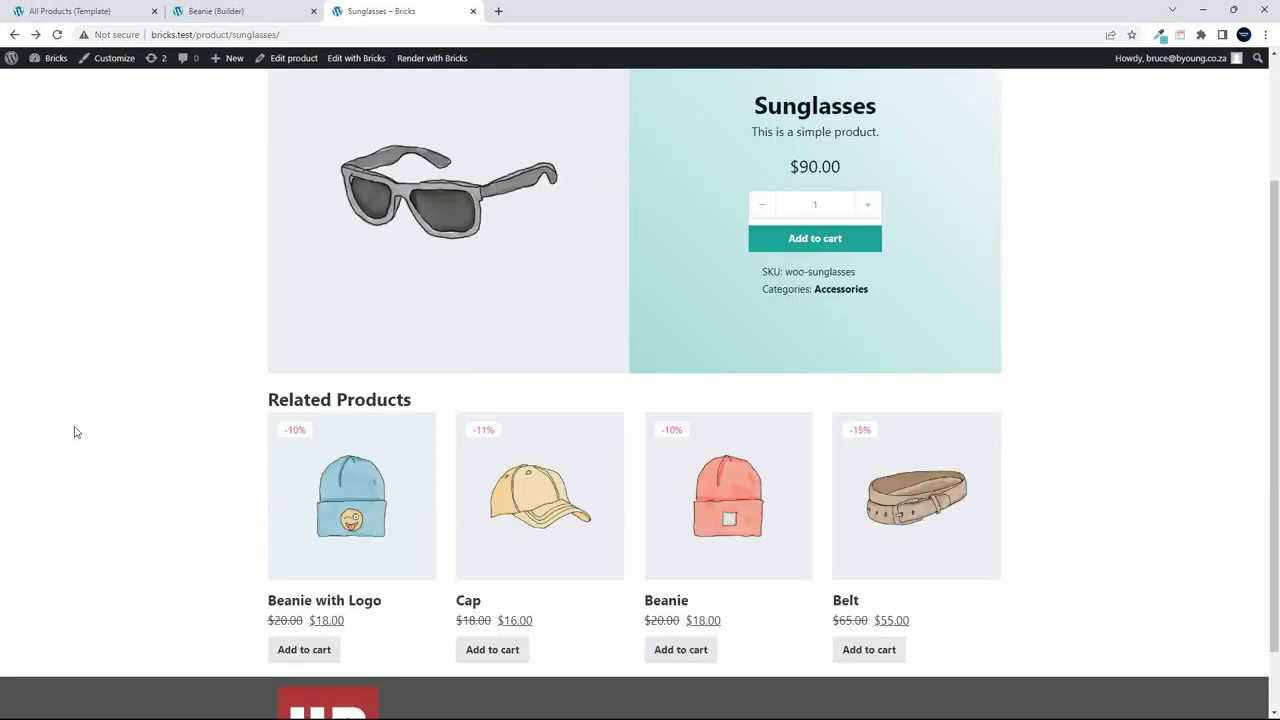
pyautogui.click(524, 484)
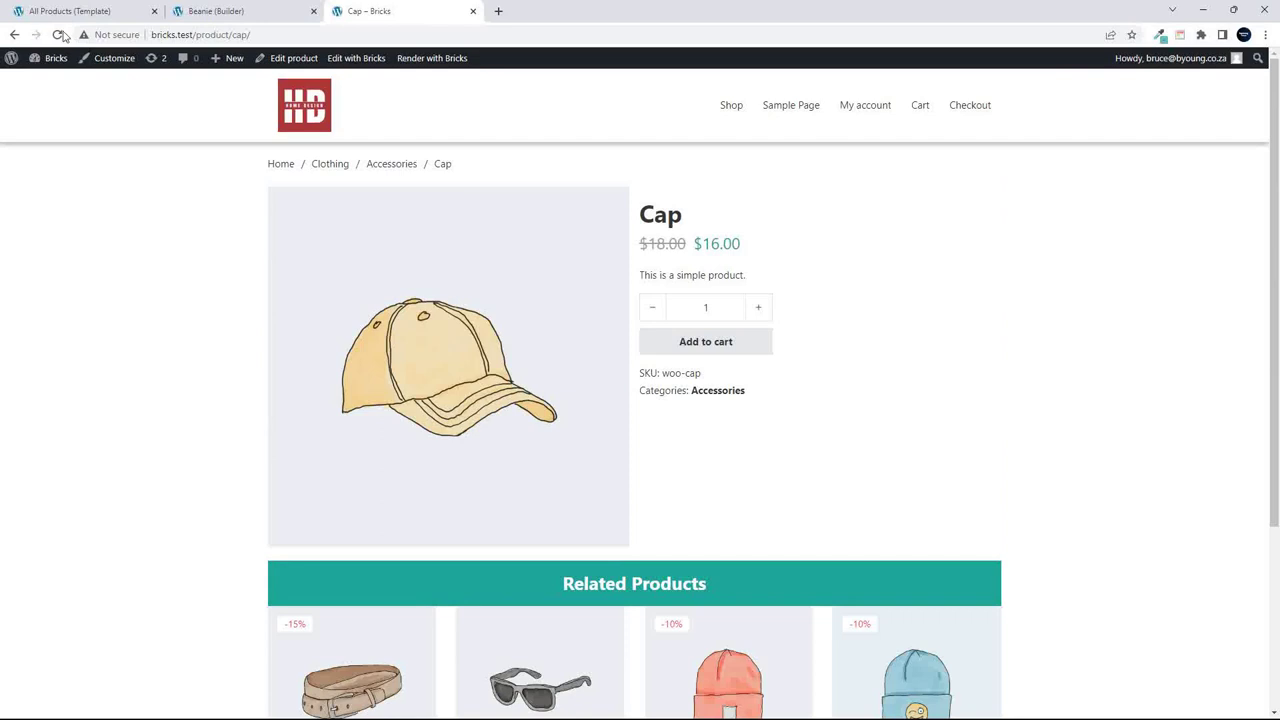
pyautogui.click(737, 110)
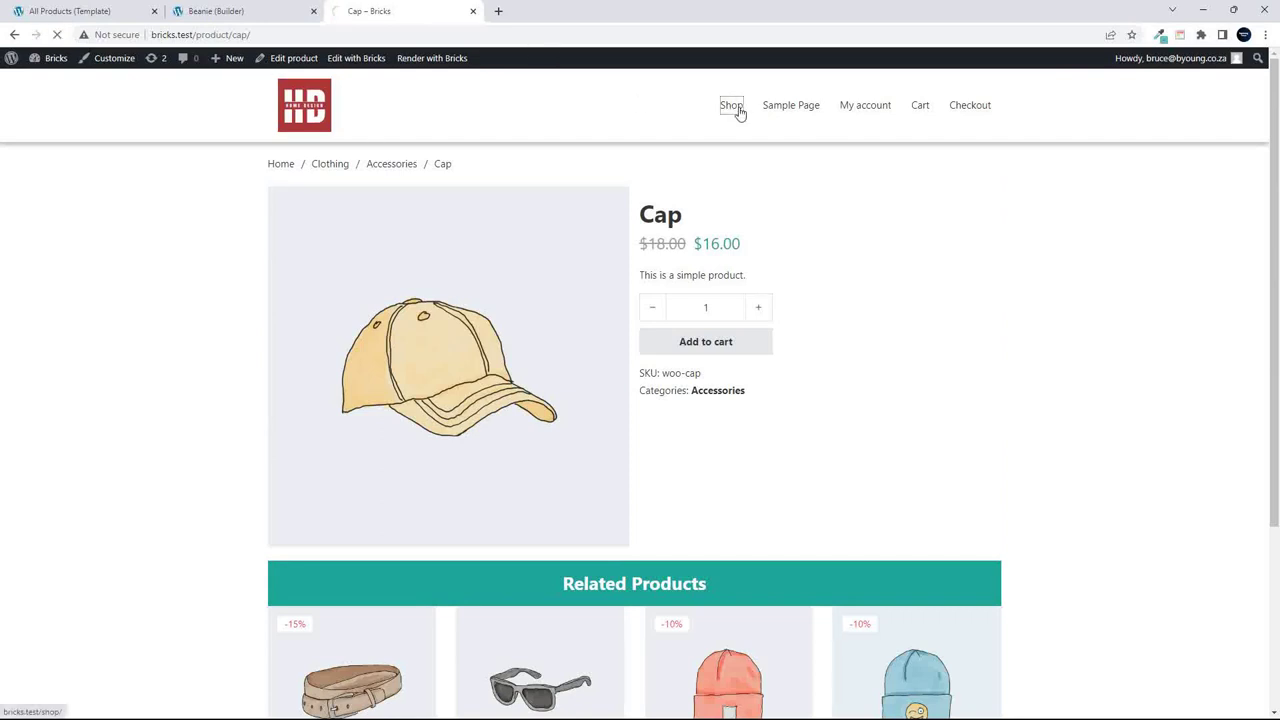